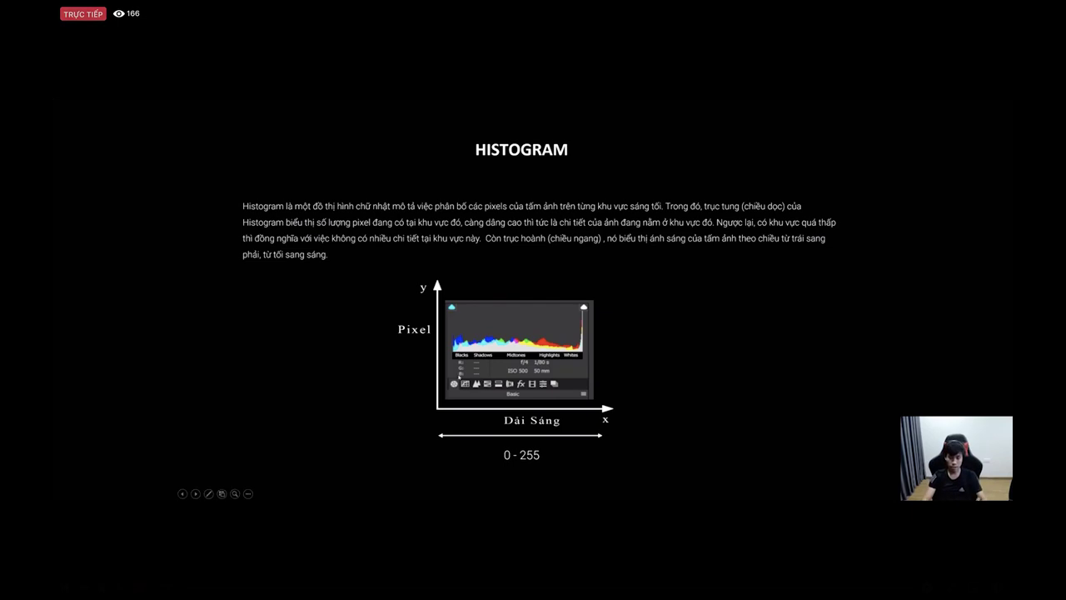
Step: Switch from the Histogram slide show to the File Explorer window with the wedding photo folder
key(alt+Tab)
key(alt+Tab)
key(alt+Tab)
key(alt+Tab)
key(alt+Tab)
key(alt+Tab)
key(alt+Tab)
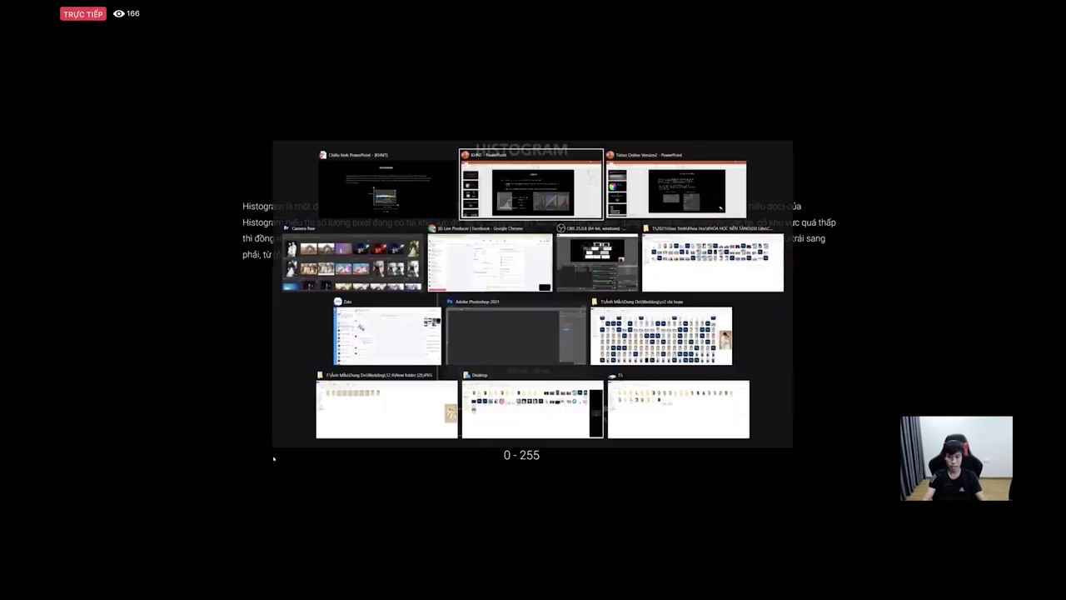
key(alt+Tab)
key(alt+Tab)
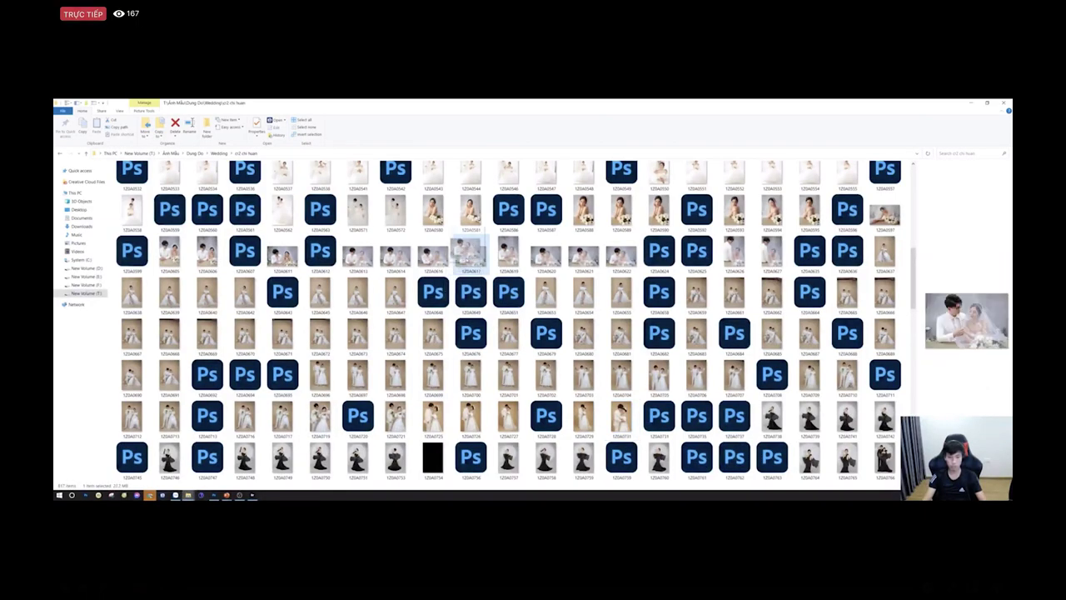
Step: Open the raw photo of the couple at the table with white flowers from the wedding folder in Camera Raw
drag(281, 255, 481, 325)
key(alt+Tab)
key(alt+Tab)
key(alt+Tab)
key(alt+Tab)
key(alt+Tab)
key(alt+Tab)
key(alt+Tab)
key(alt+Tab)
key(alt+Tab)
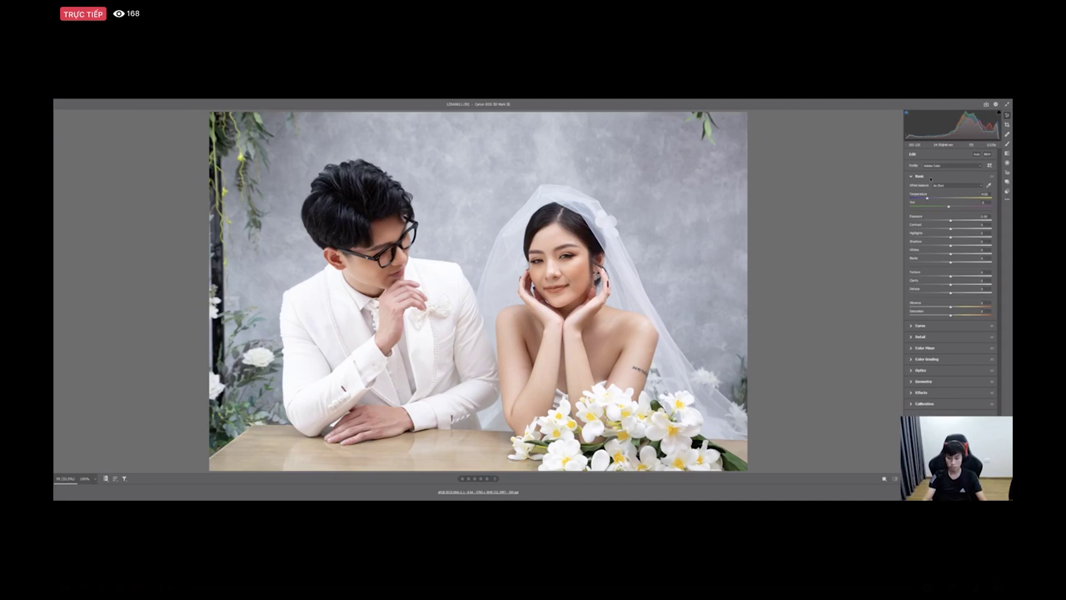
Step: Switch to the Facebook Live Producer page in Chrome and read through the viewers' comments on the livestream
key(alt+Tab)
key(alt+Tab)
key(alt+Tab)
key(alt+Tab)
key(alt+Tab)
key(alt+Tab)
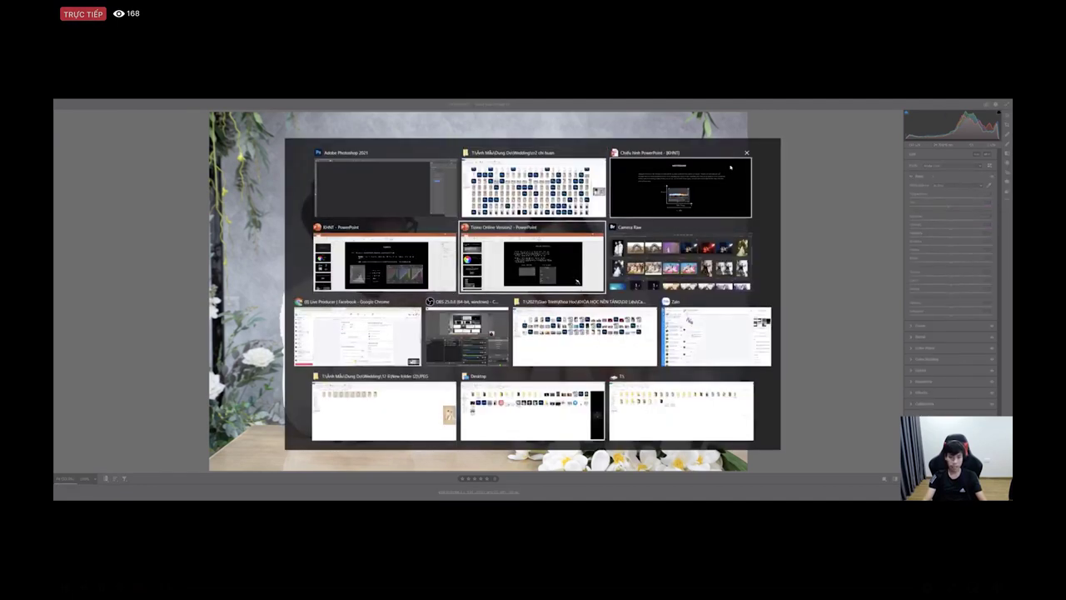
scroll(464, 306, down, 5)
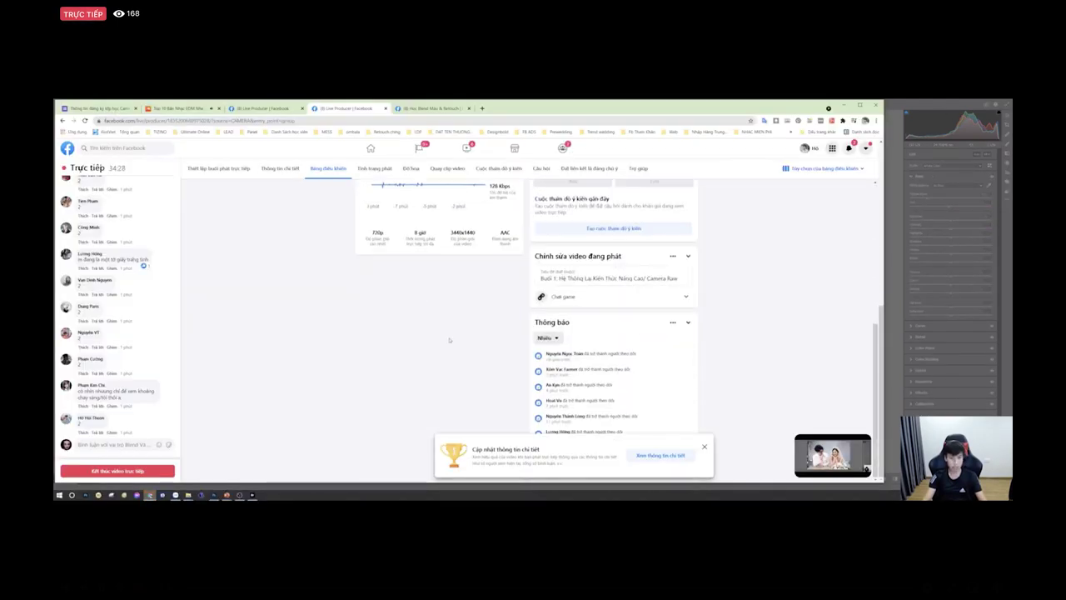
scroll(132, 339, up, 5)
scroll(132, 339, up, 10)
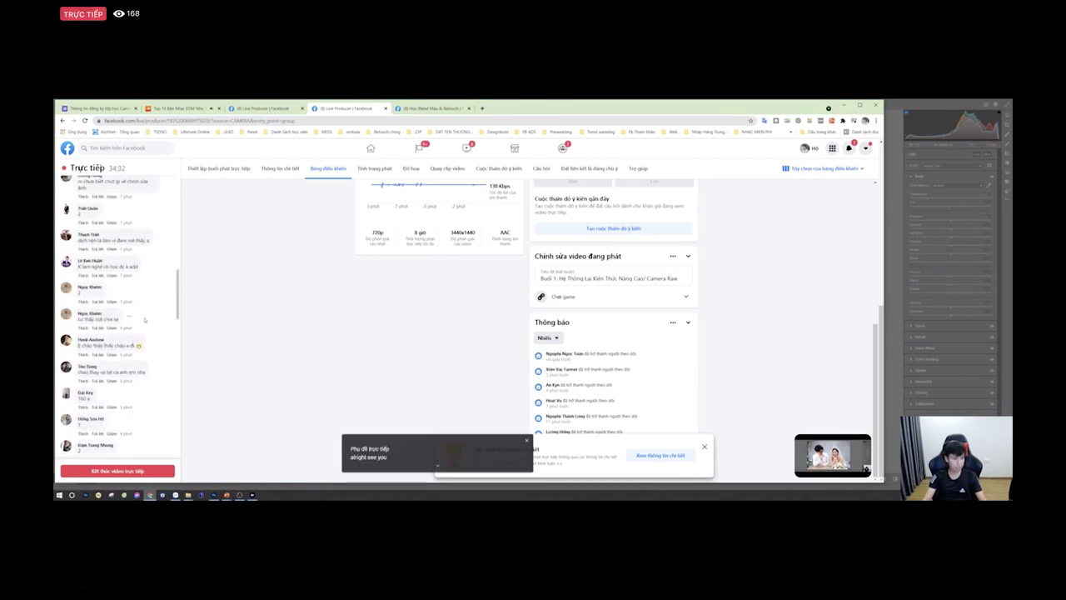
scroll(146, 312, down, 5)
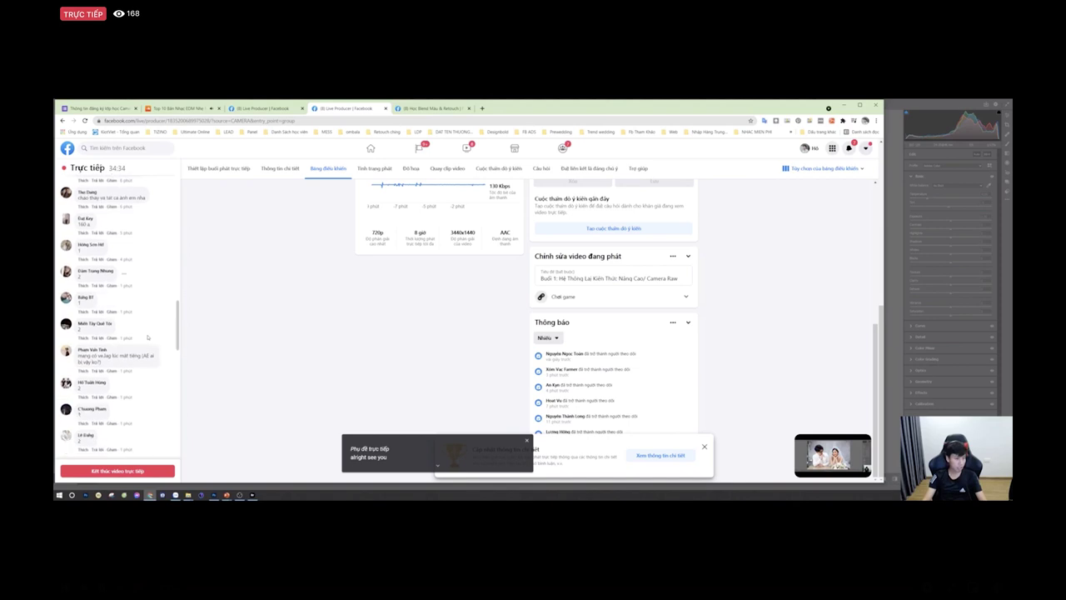
scroll(371, 331, up, 5)
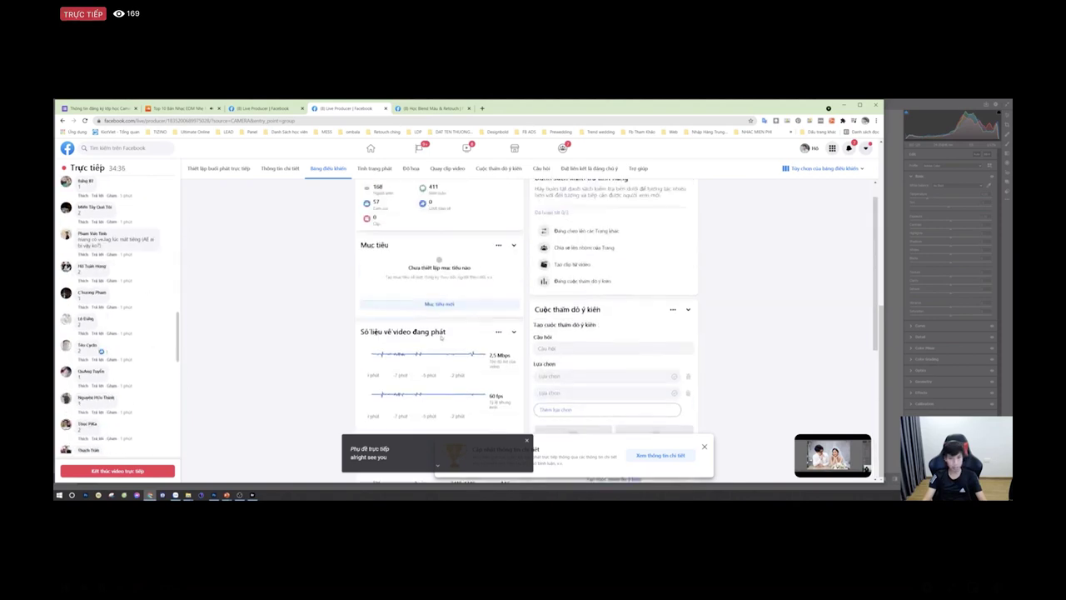
scroll(152, 321, down, 5)
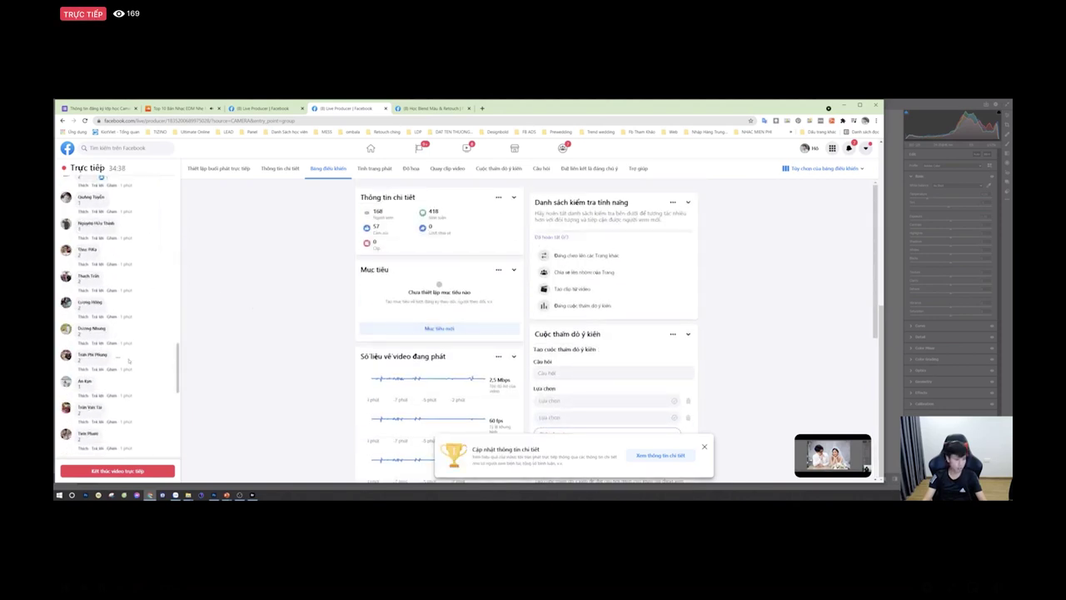
scroll(152, 322, down, 5)
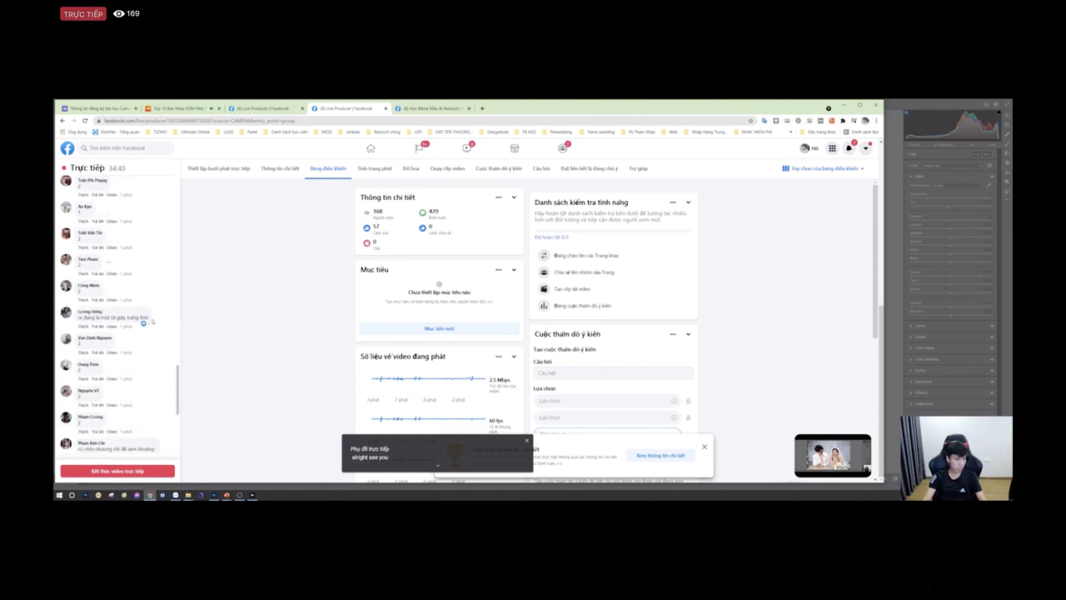
scroll(152, 322, down, 4)
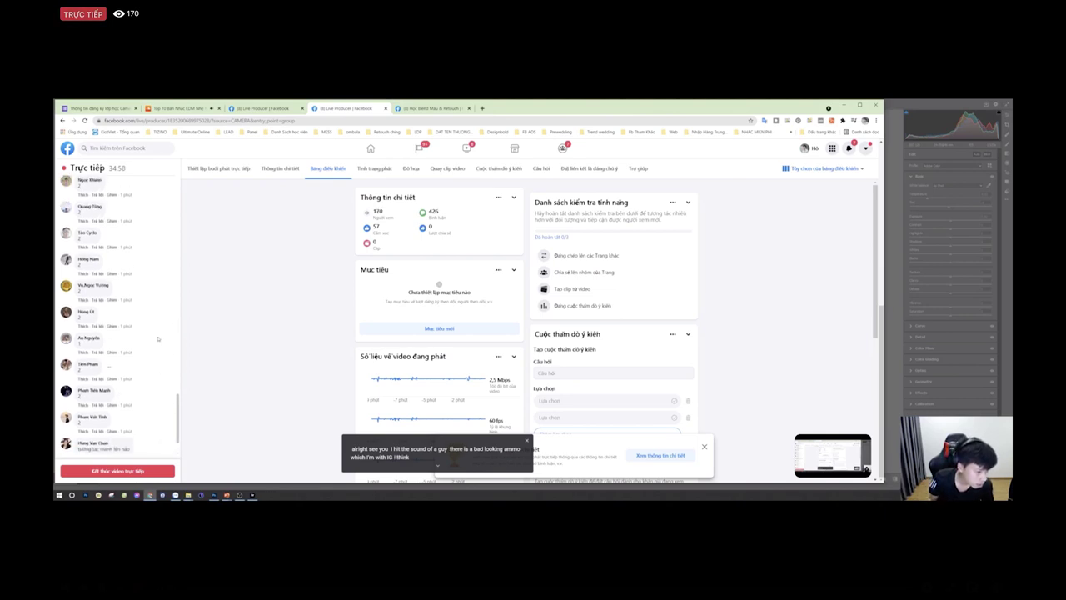
scroll(156, 348, up, 2)
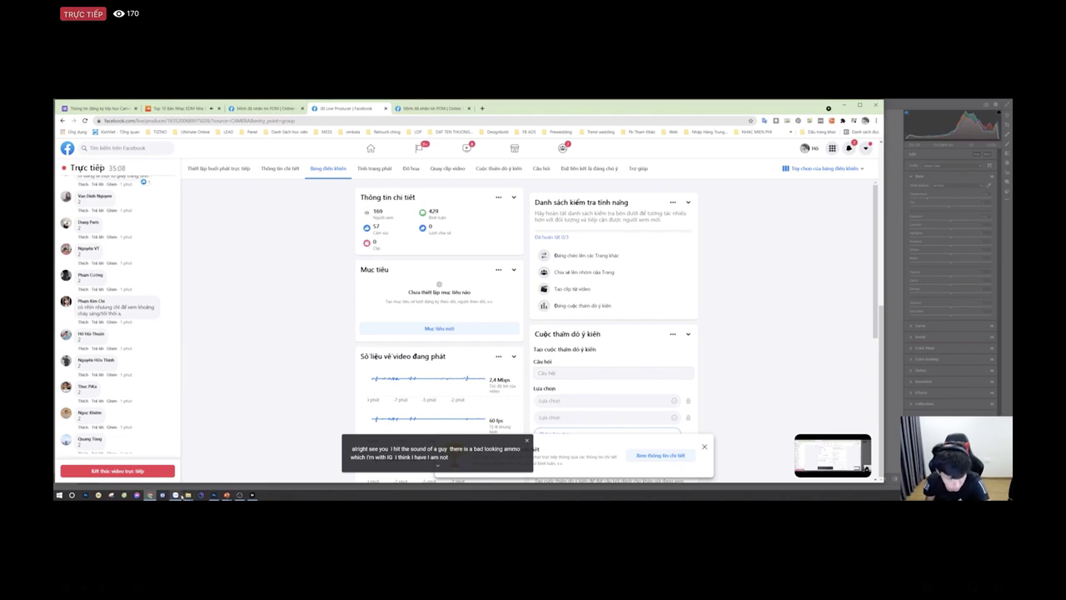
Step: Switch to Zalo and copy the Facebook livestream link from the Tizino_Học Blend Retouch group chat
click(175, 495)
right_click(266, 265)
click(297, 284)
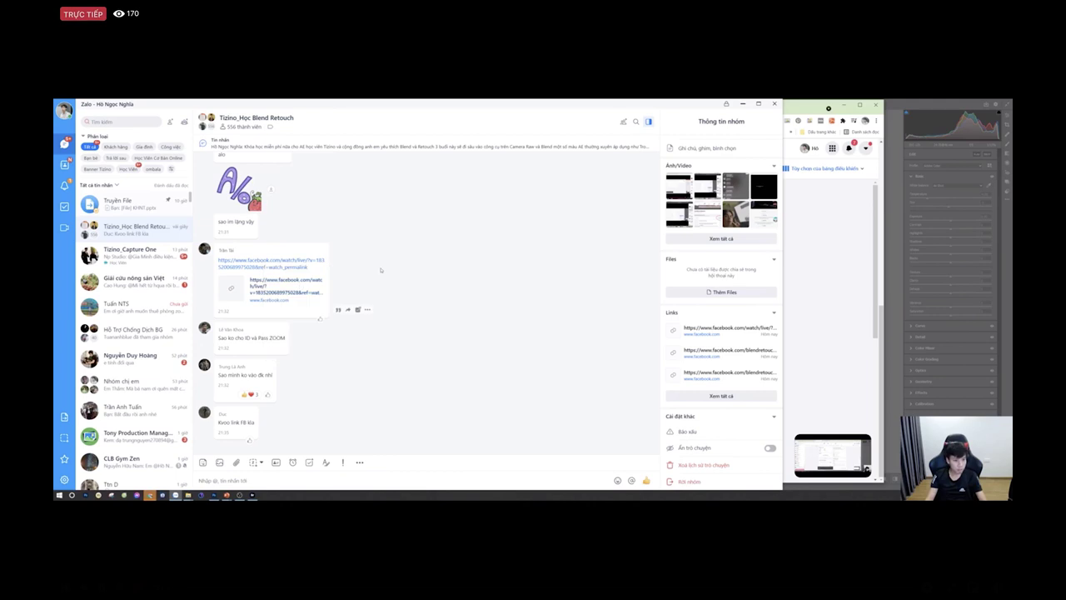
Step: Find the recipient by name in the Zalo contacts and send the copied livestream link in their chat
click(111, 123)
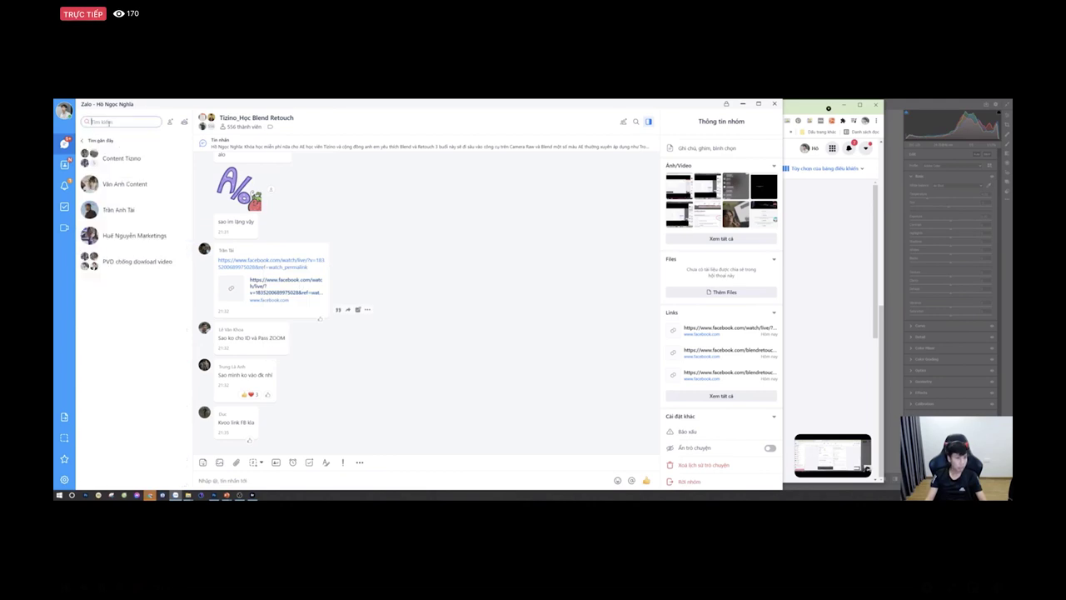
text(Thanh)
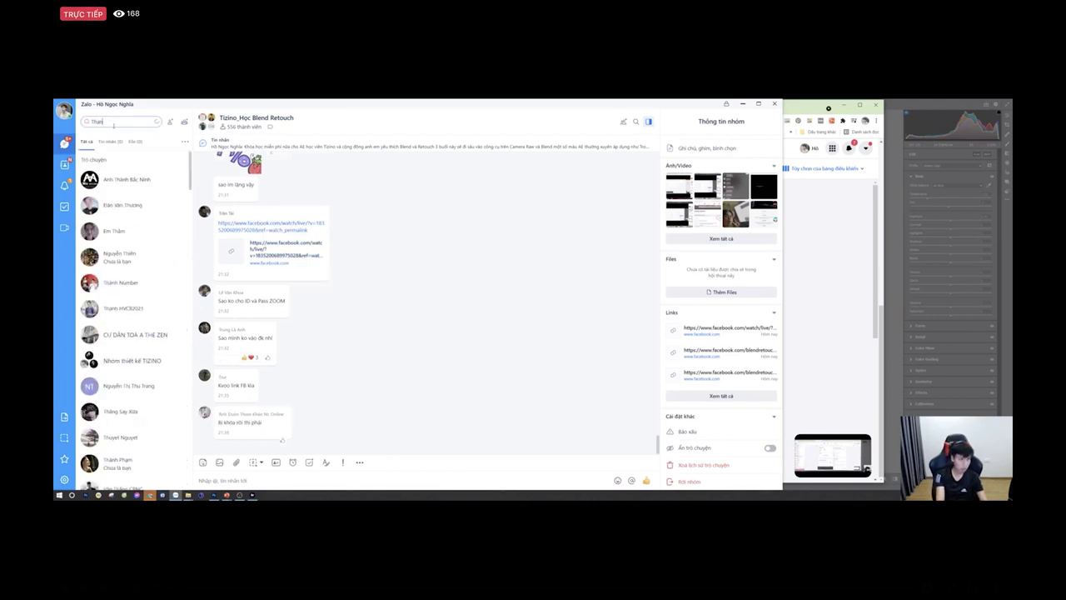
click(140, 181)
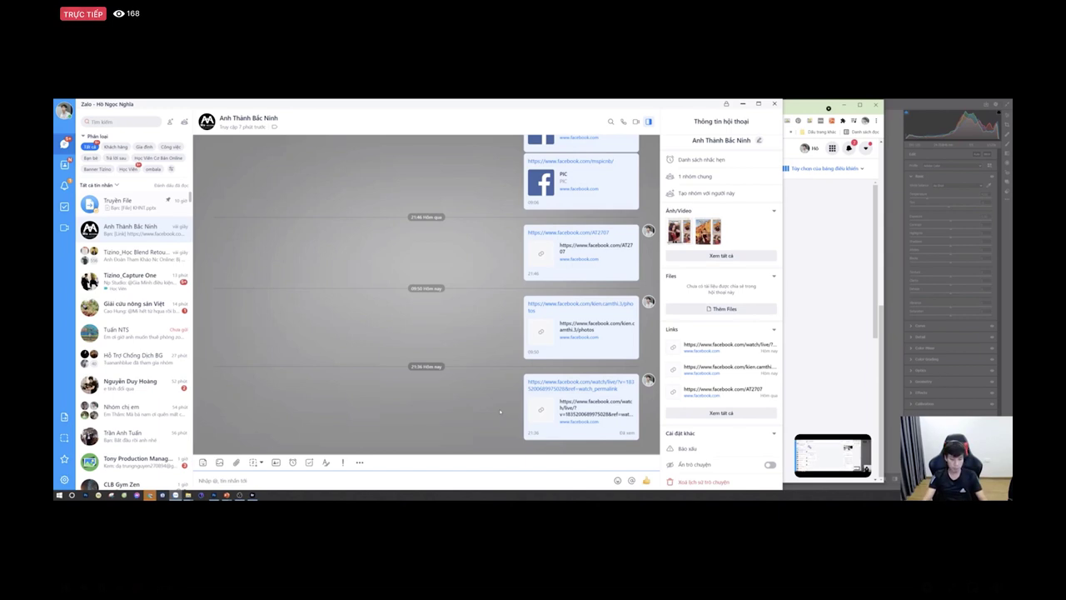
Step: Switch back to the PowerPoint slide show on the Histogram slide and exit to the editing view
key(alt+Tab)
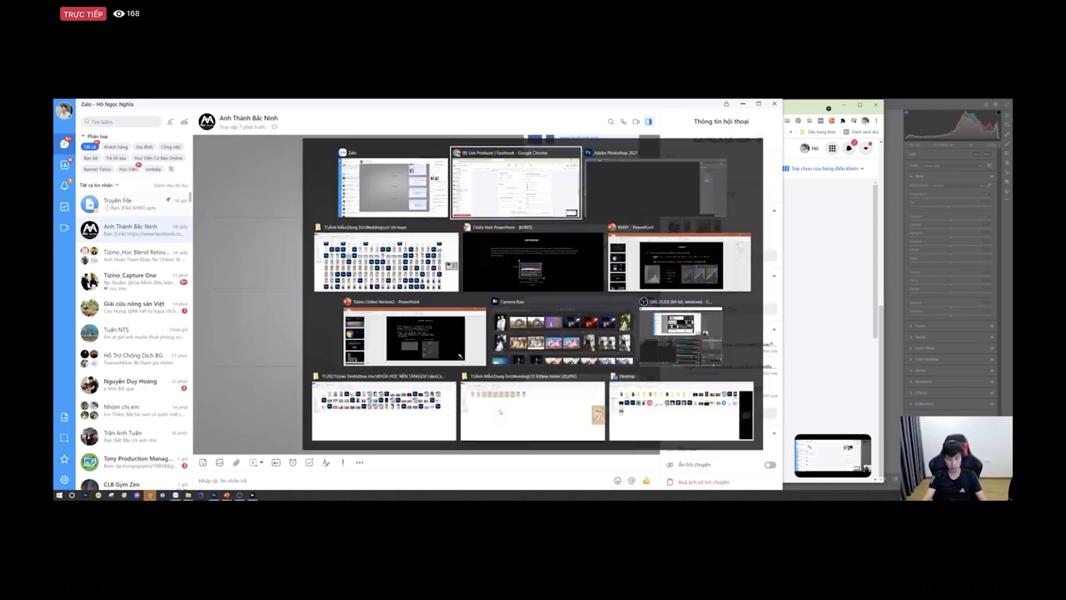
key(alt+Tab)
key(alt+Tab)
key(alt+Tab)
key(alt+Tab)
key(alt+Tab)
key(alt+Tab)
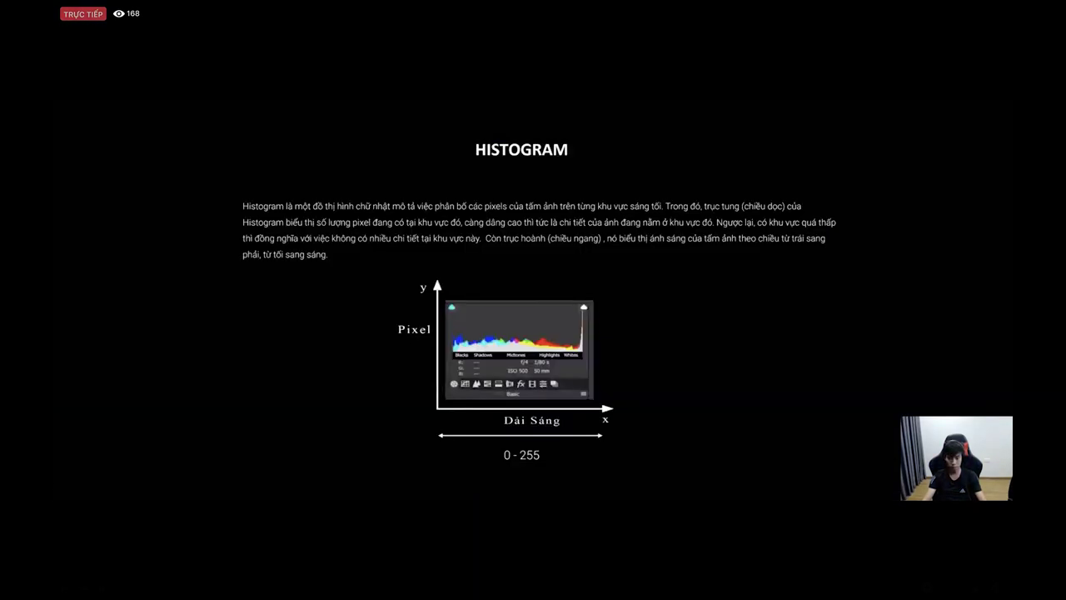
key(Escape)
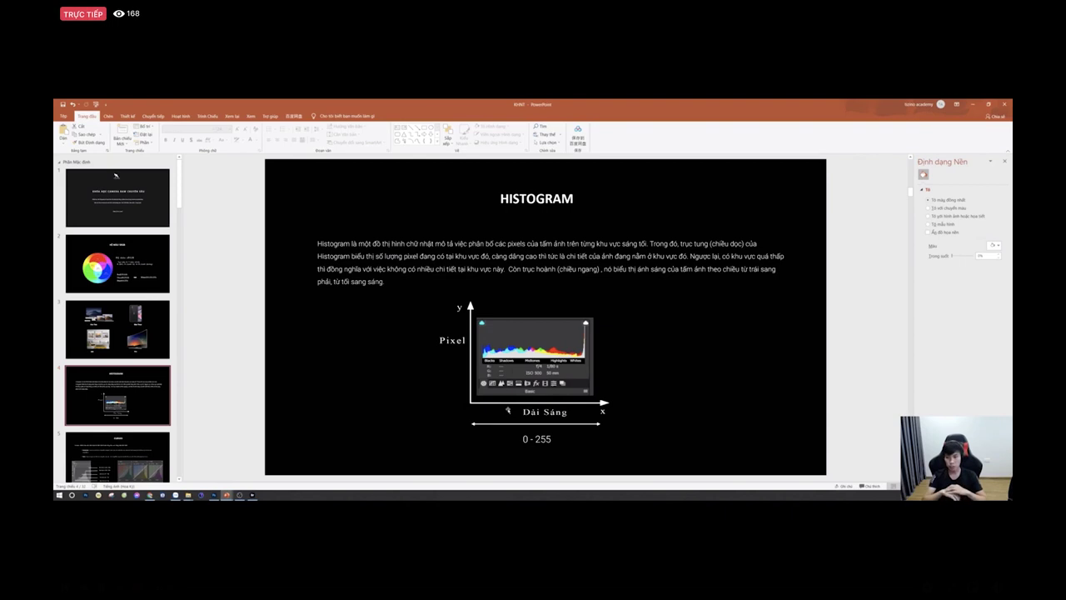
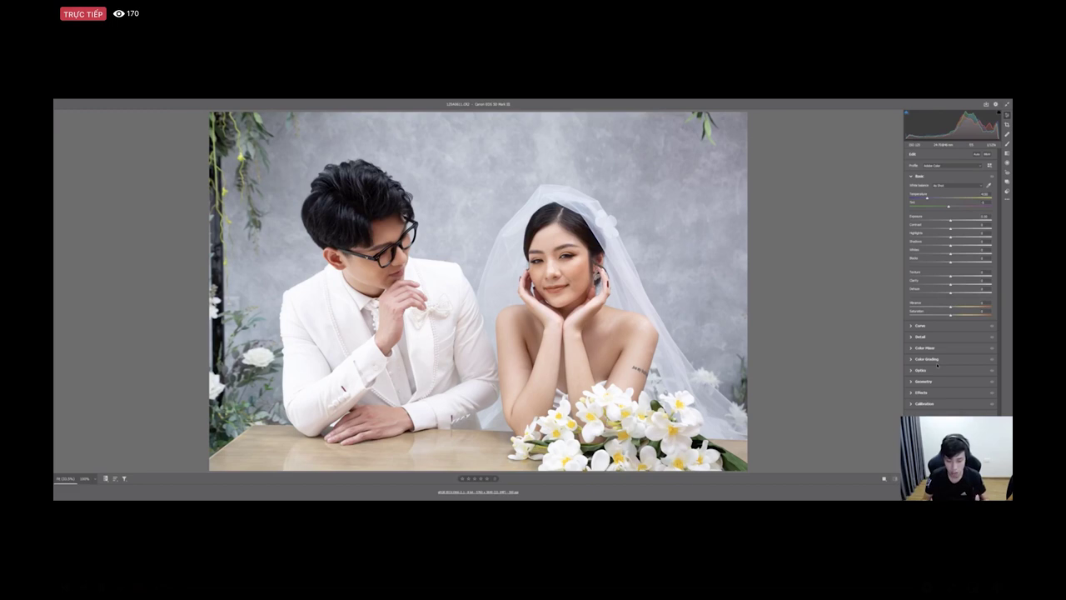
Step: Switch from Camera Raw to Chrome and load youtube.com in a new tab
key(alt+Tab)
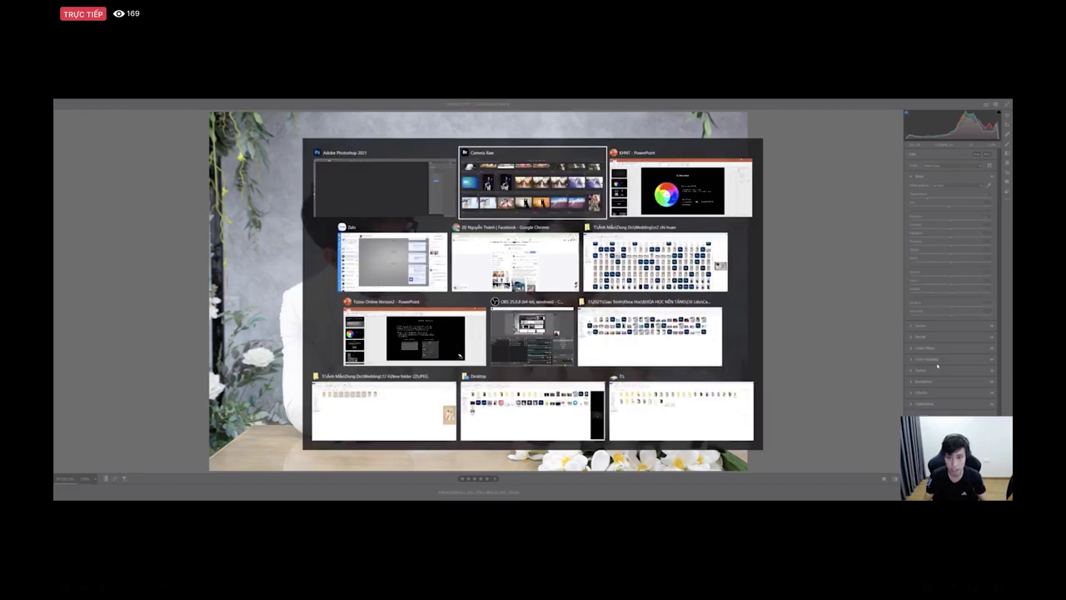
key(alt+Tab)
key(alt+Tab)
key(alt+Tab)
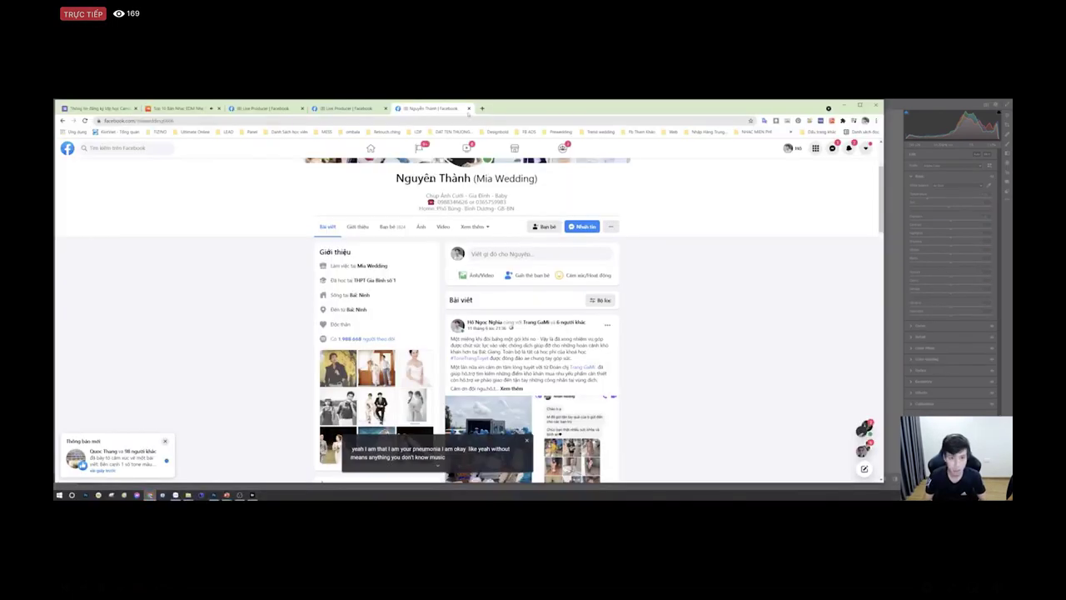
key(ctrl+t)
text(youtube.com)
key(Return)
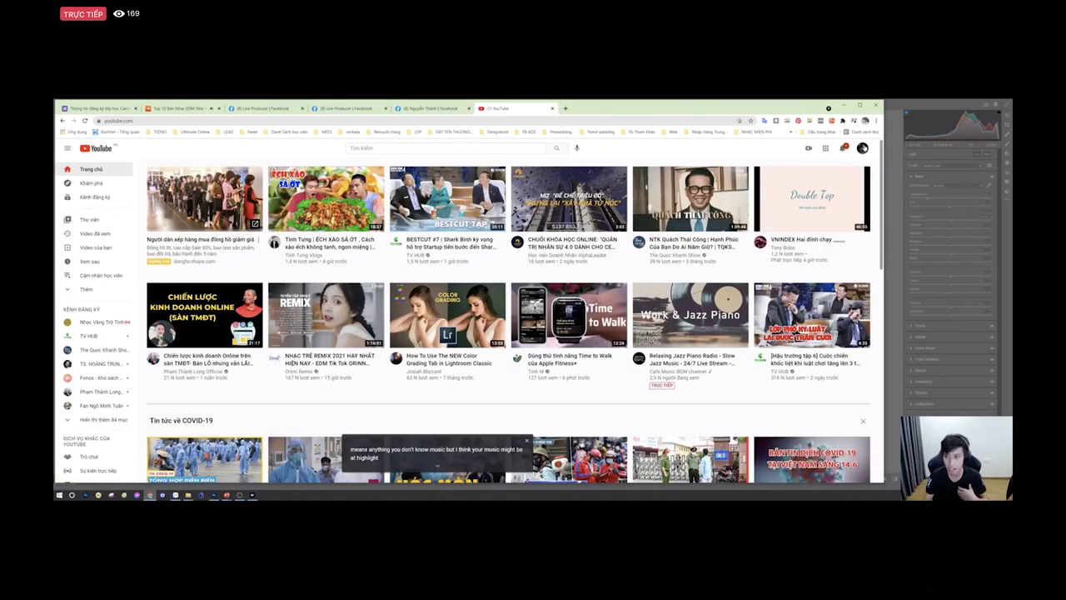
Step: Go to the signed-in account's own YouTube channel and show its uploaded videos
click(863, 147)
click(804, 193)
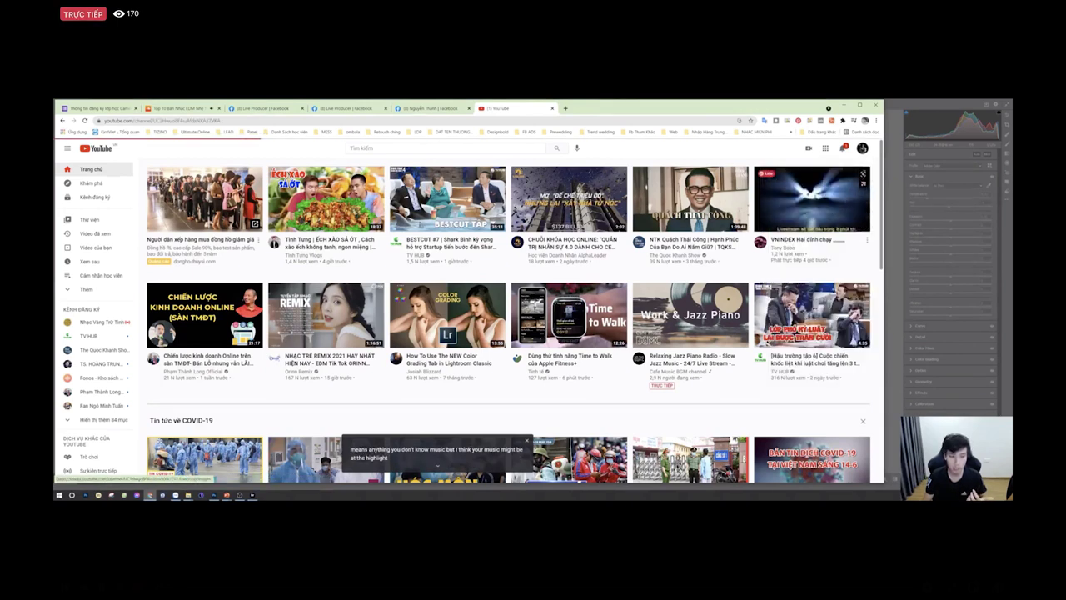
click(370, 321)
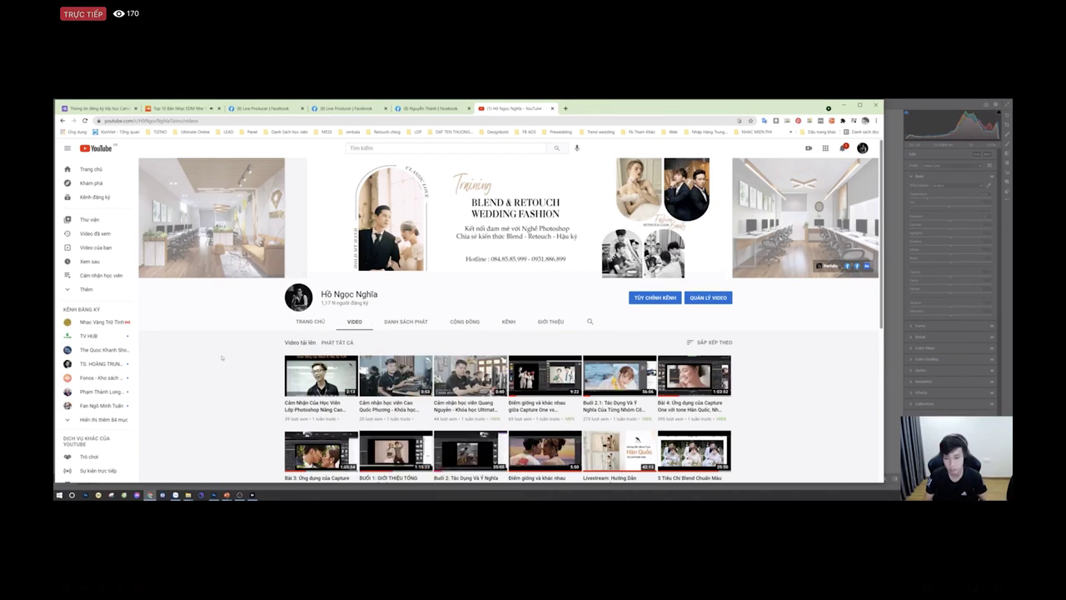
Step: Open the channel's video on the similarities and differences between Highlights and Whites, Blacks and Shadows in a new tab and pause it
scroll(216, 370, down, 1)
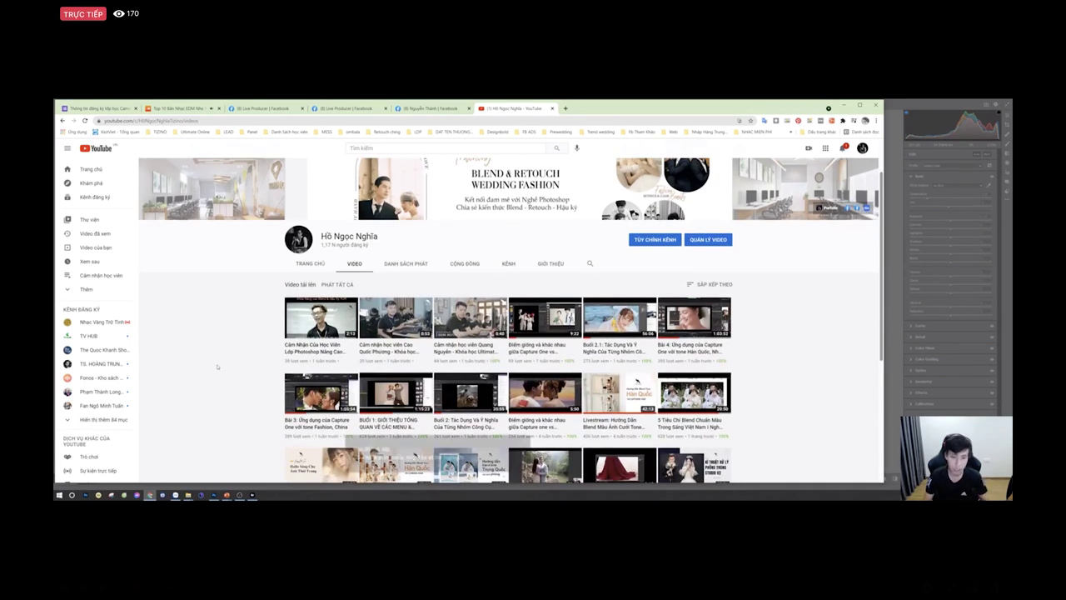
scroll(218, 367, down, 2)
scroll(217, 367, down, 3)
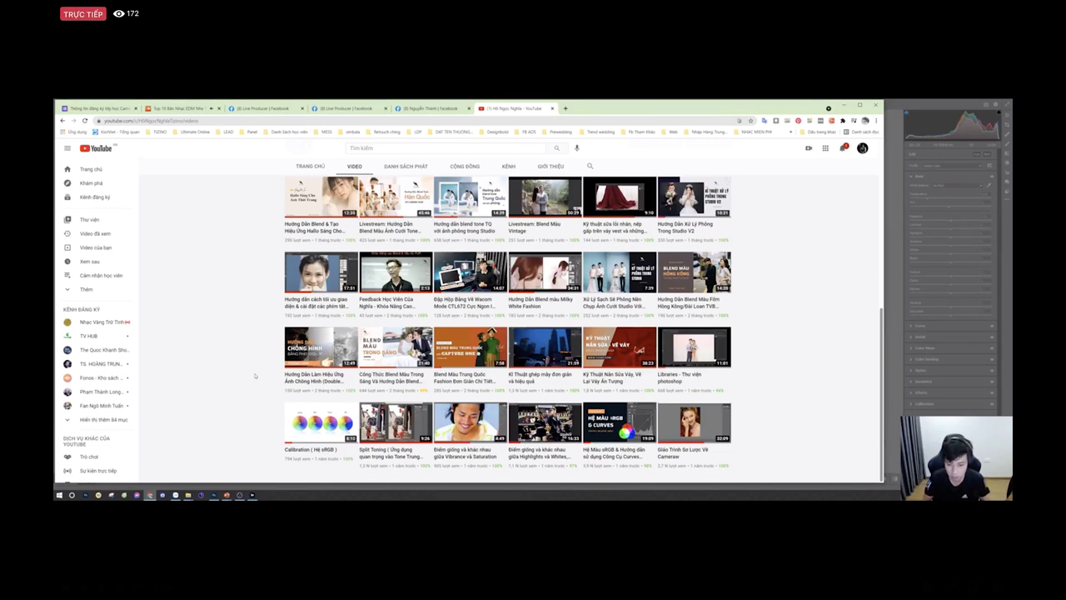
middle_click(545, 422)
click(594, 109)
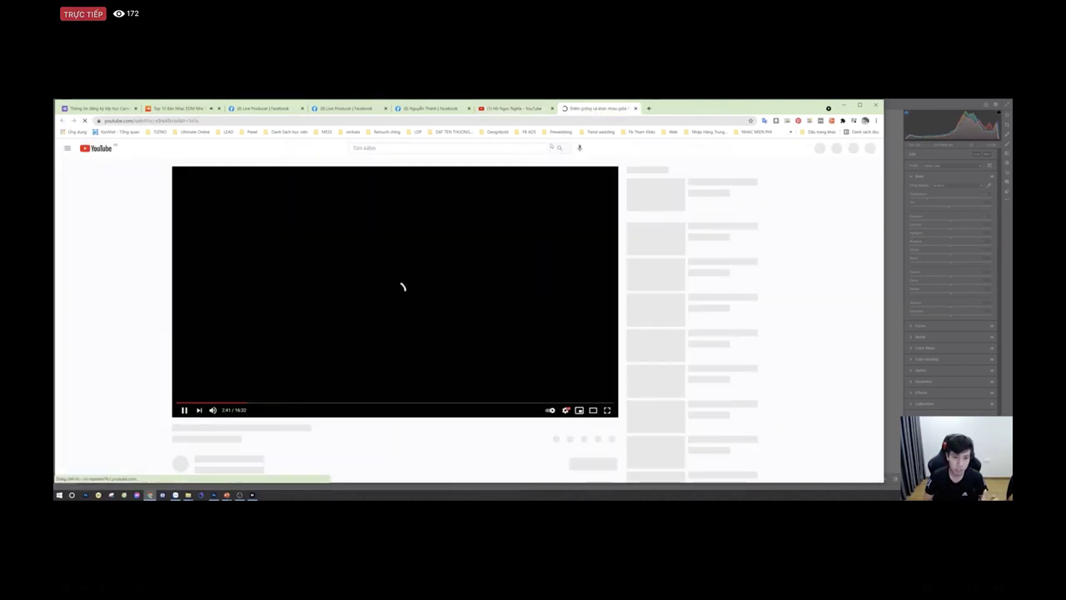
click(181, 410)
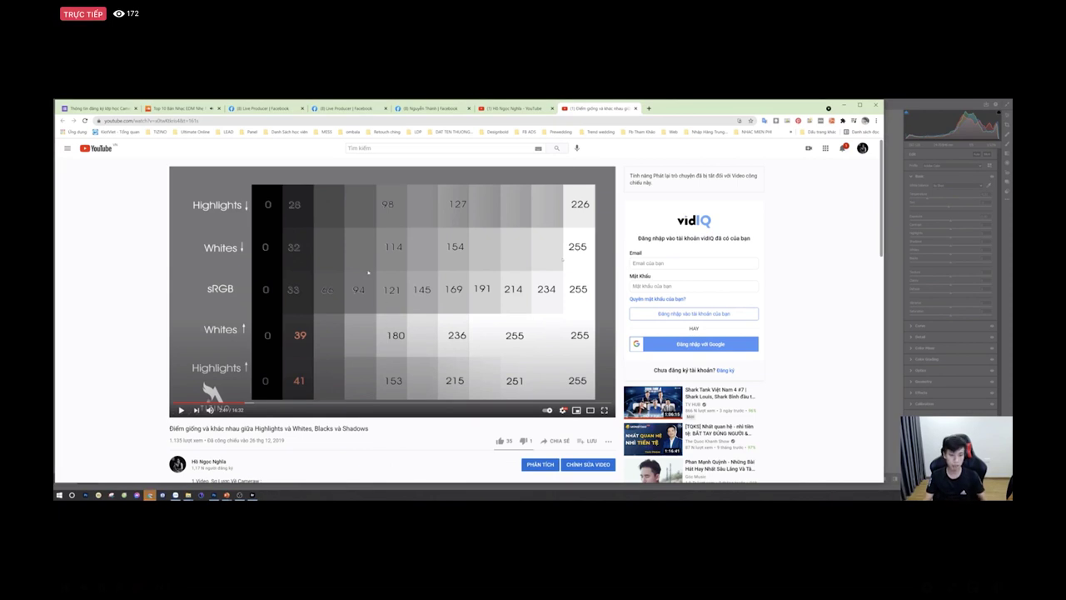
scroll(367, 260, down, 1)
scroll(312, 401, up, 1)
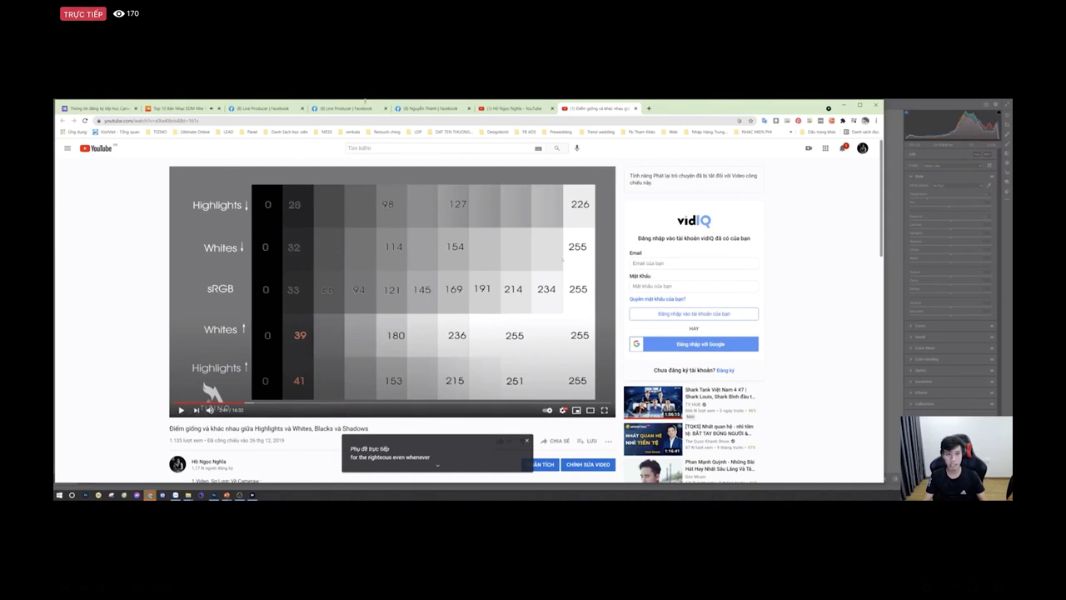
Step: Return to the channel's uploaded videos and look through the list of older and newer tutorials
click(521, 109)
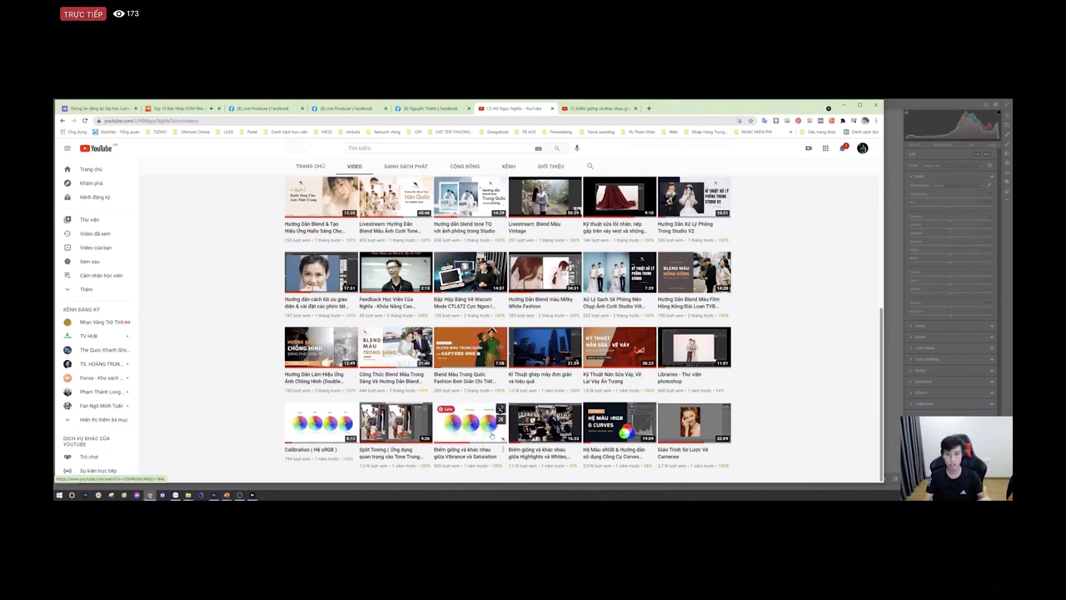
scroll(494, 434, up, 10)
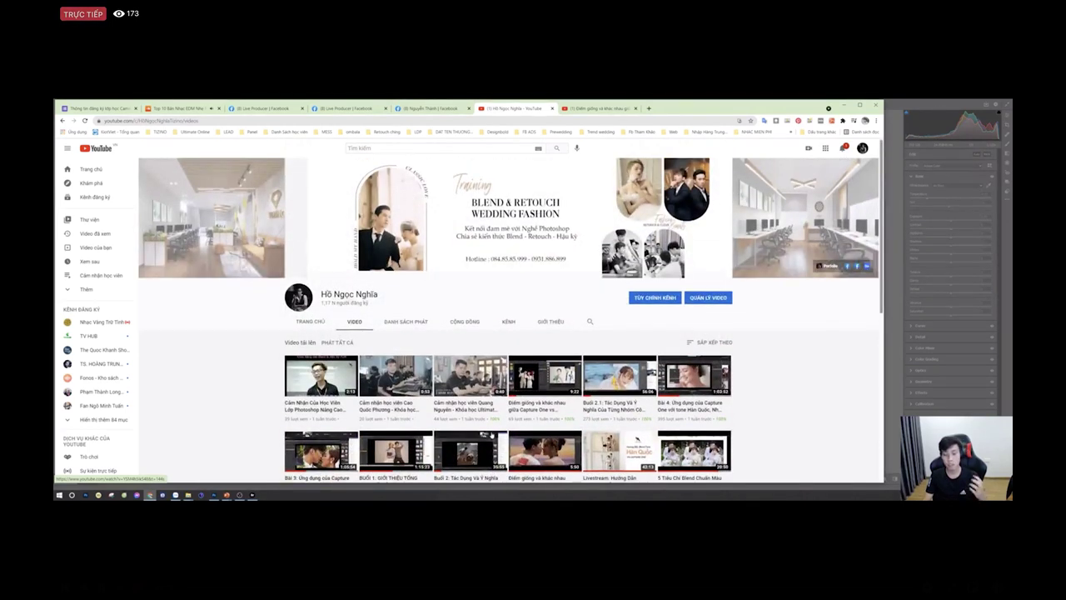
mouse_move(493, 434)
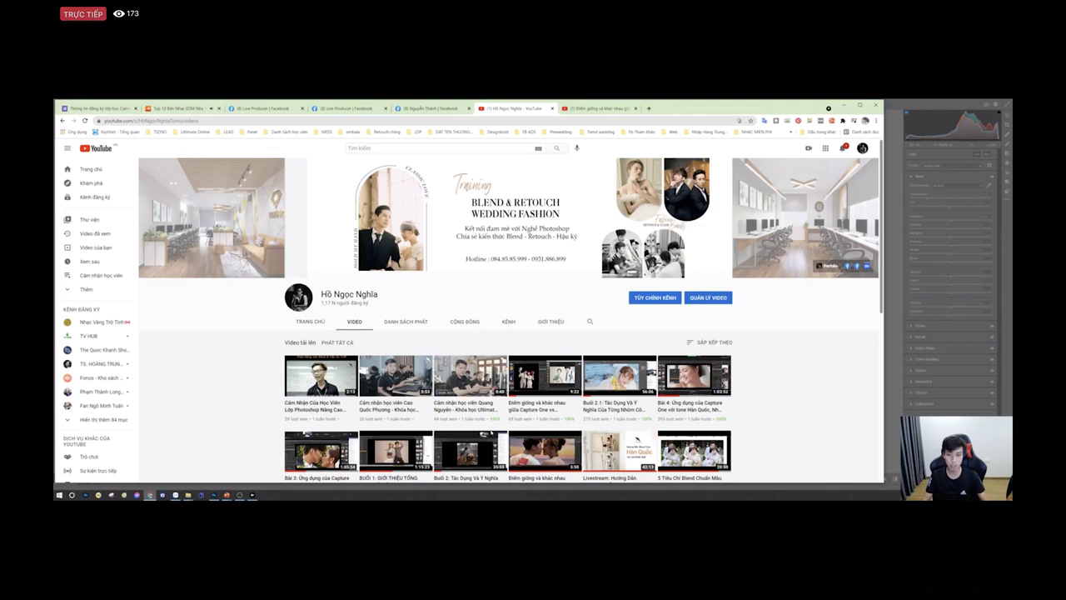
scroll(511, 311, down, 2)
scroll(489, 463, down, 4)
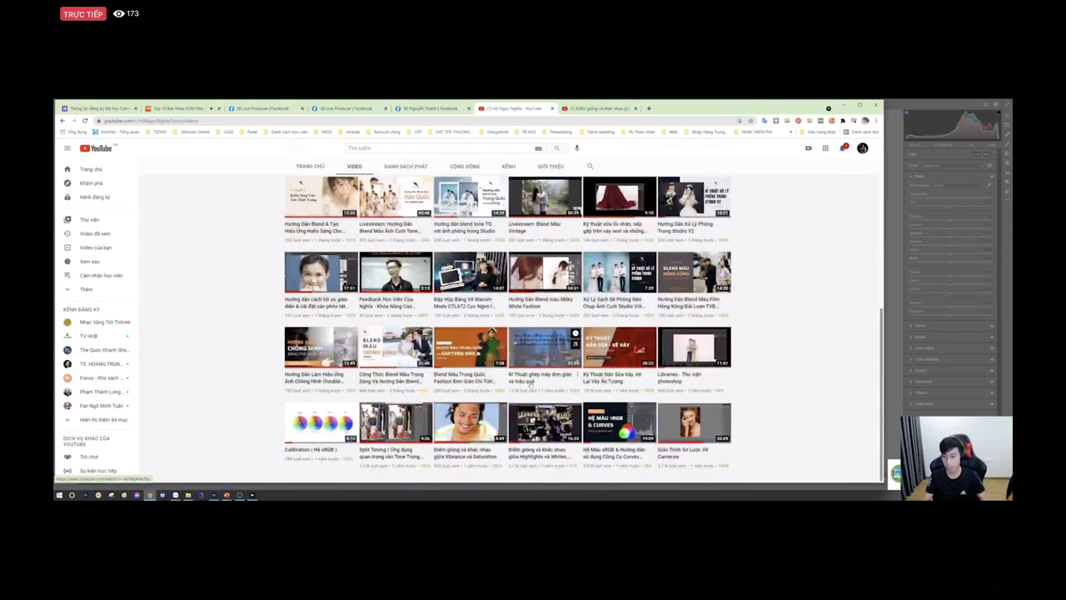
scroll(546, 385, up, 2)
scroll(756, 369, up, 4)
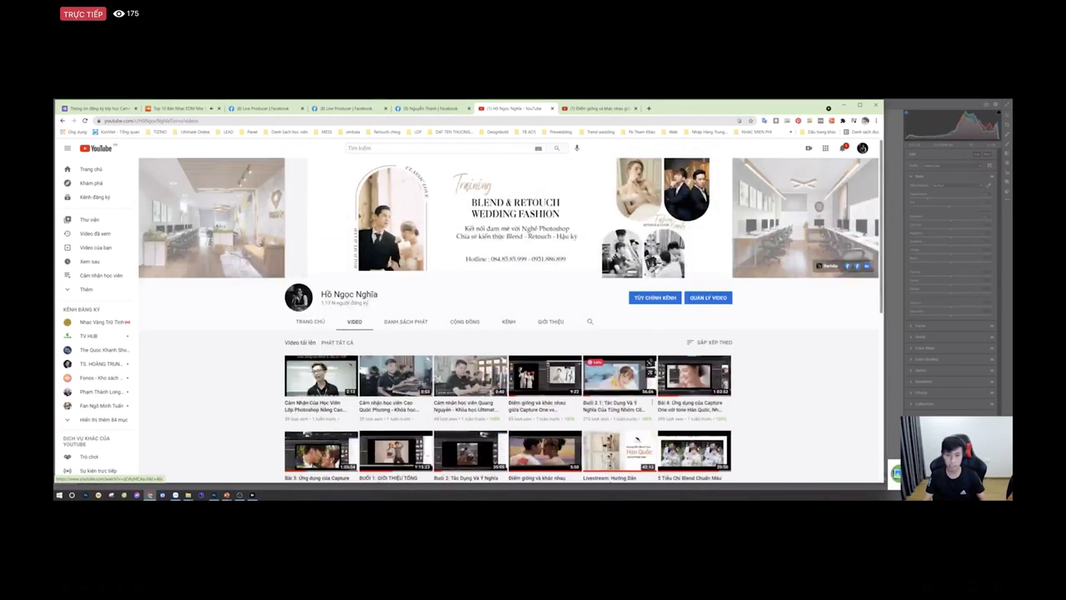
Step: Browse the channel's uploaded videos down to the oldest tutorials and return to the start of the list
scroll(755, 369, down, 5)
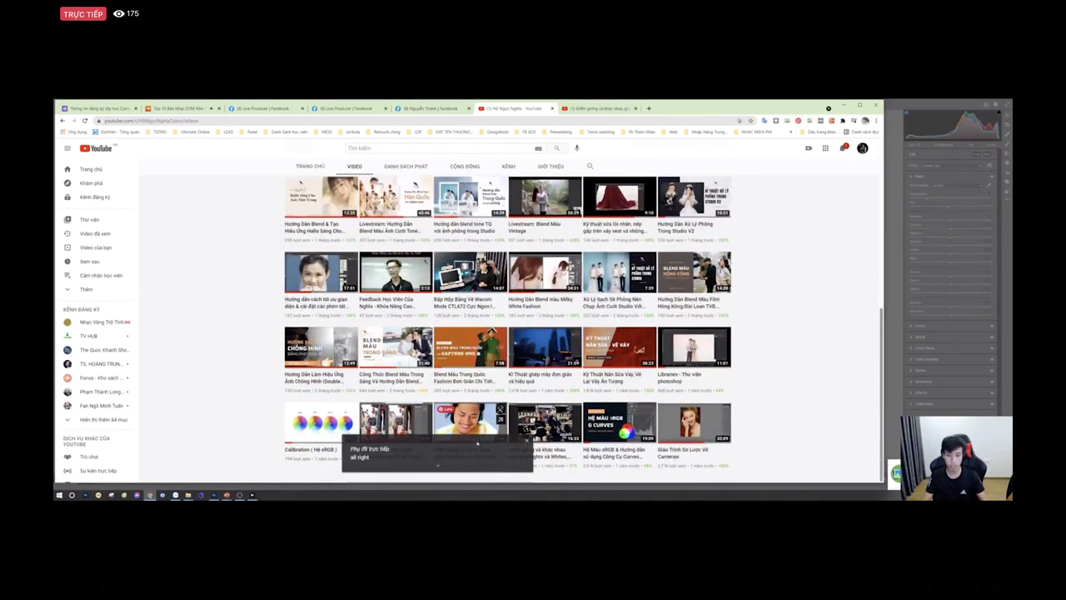
click(527, 440)
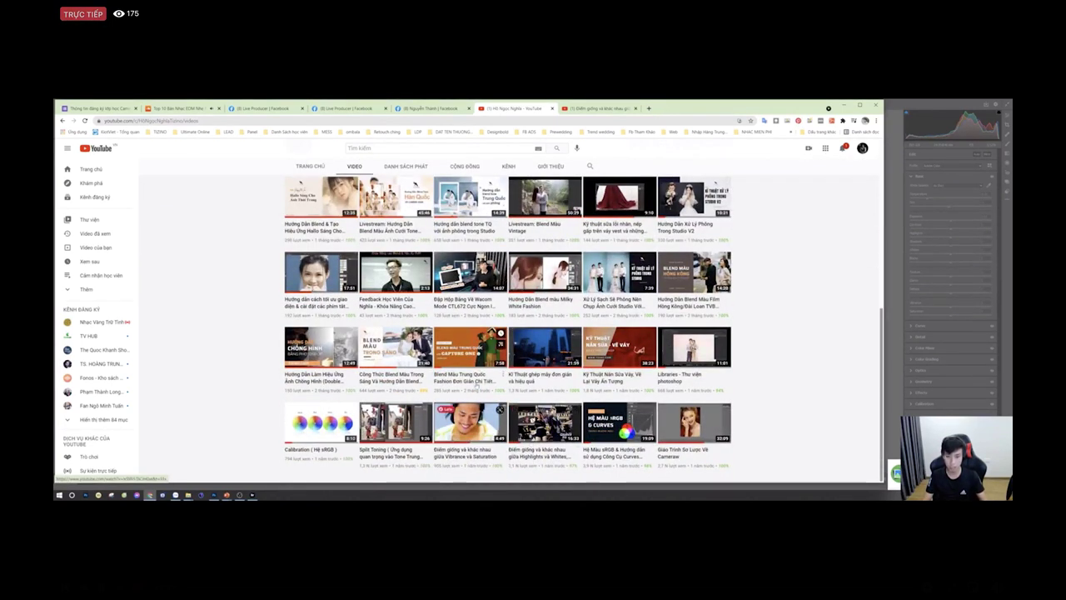
scroll(538, 383, up, 8)
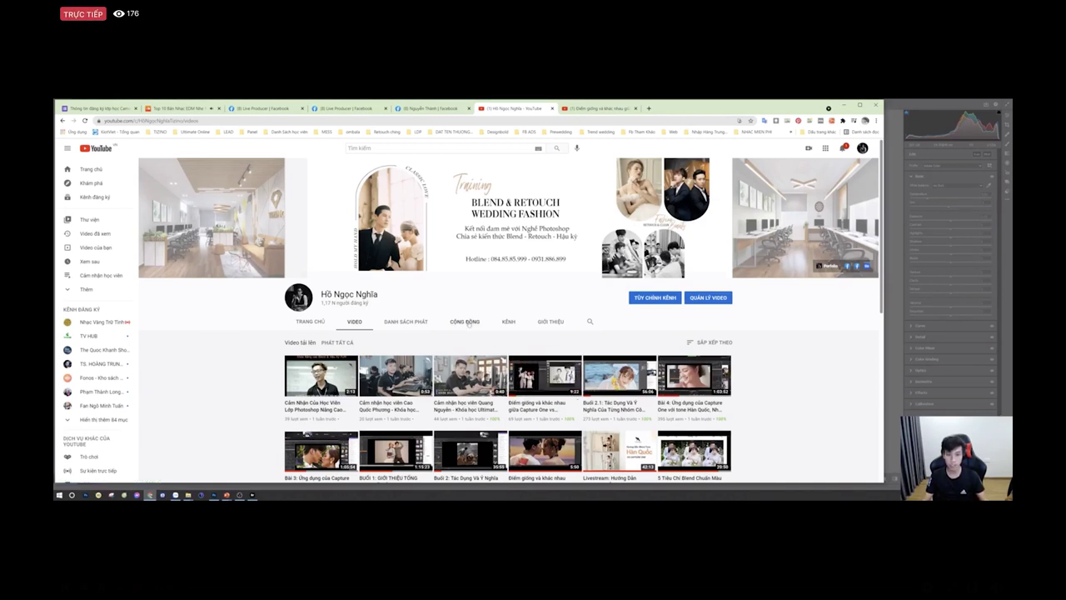
scroll(470, 325, down, 5)
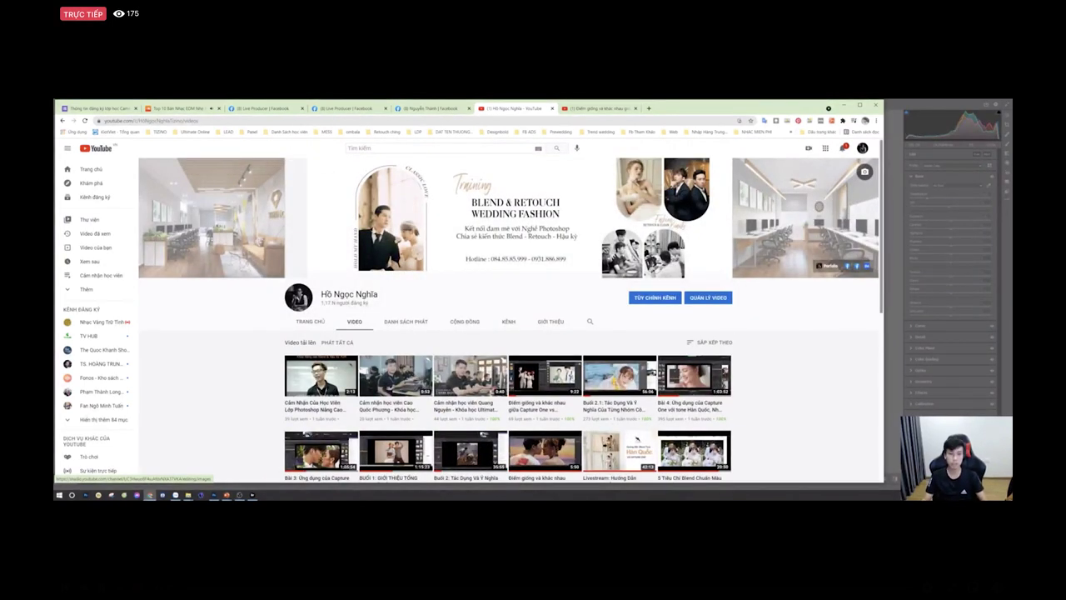
Step: Switch to Bridge and look through the Camera Raw folder's thumbnails for the finished photo of the woman under the umbrella
key(alt+Tab)
key(Tab)
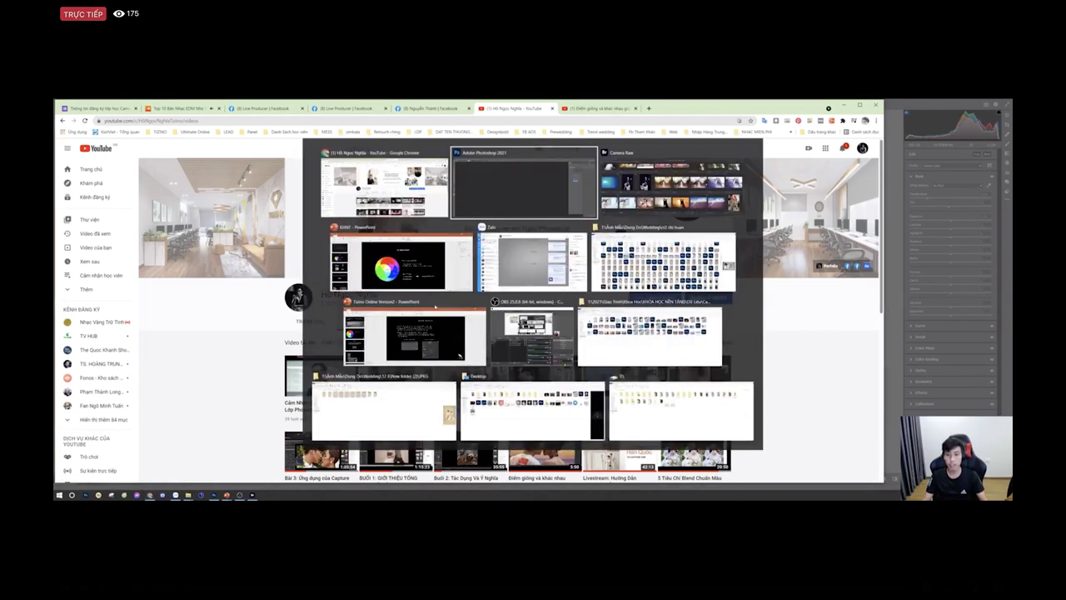
scroll(435, 307, up, 3)
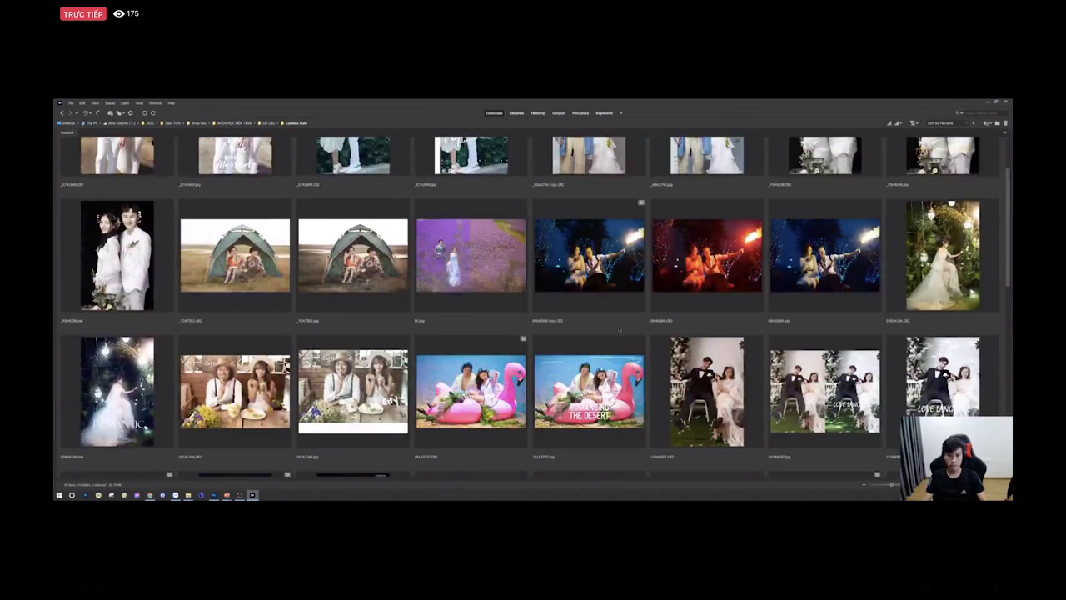
scroll(435, 306, up, 1)
scroll(427, 324, down, 6)
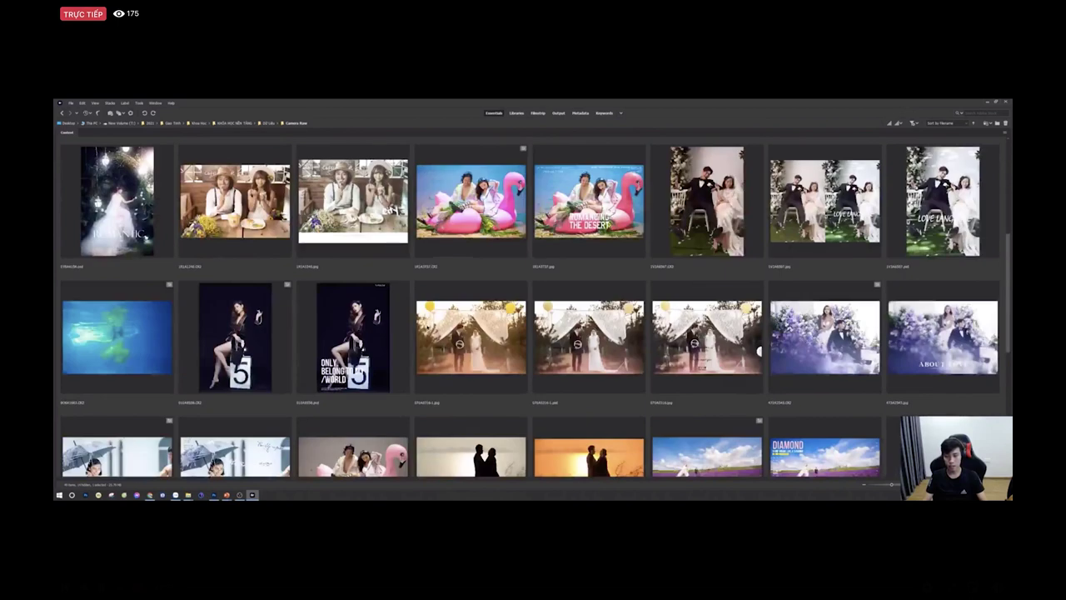
scroll(427, 325, down, 2)
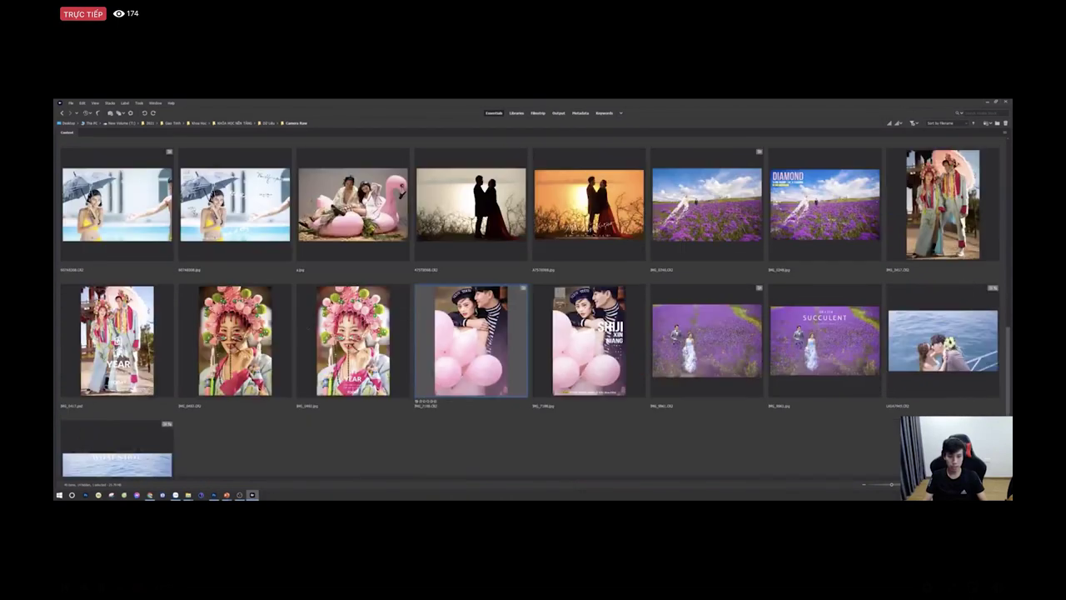
Step: Open the finished JPG of the woman under the umbrella, with the lettering, from Bridge in Photoshop
click(235, 204)
key(alt+Tab)
key(Tab)
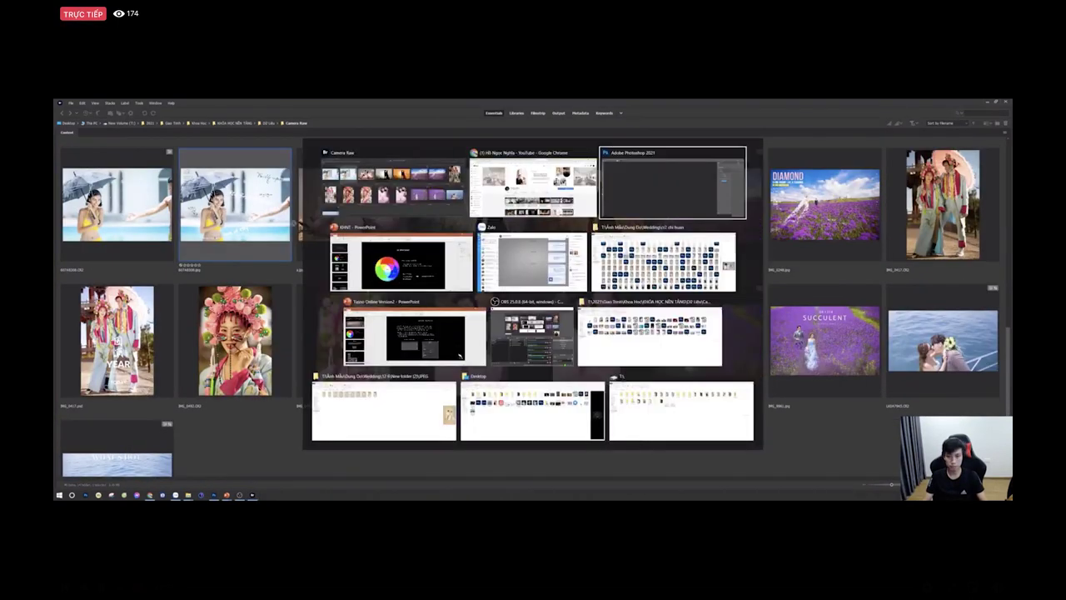
key(Escape)
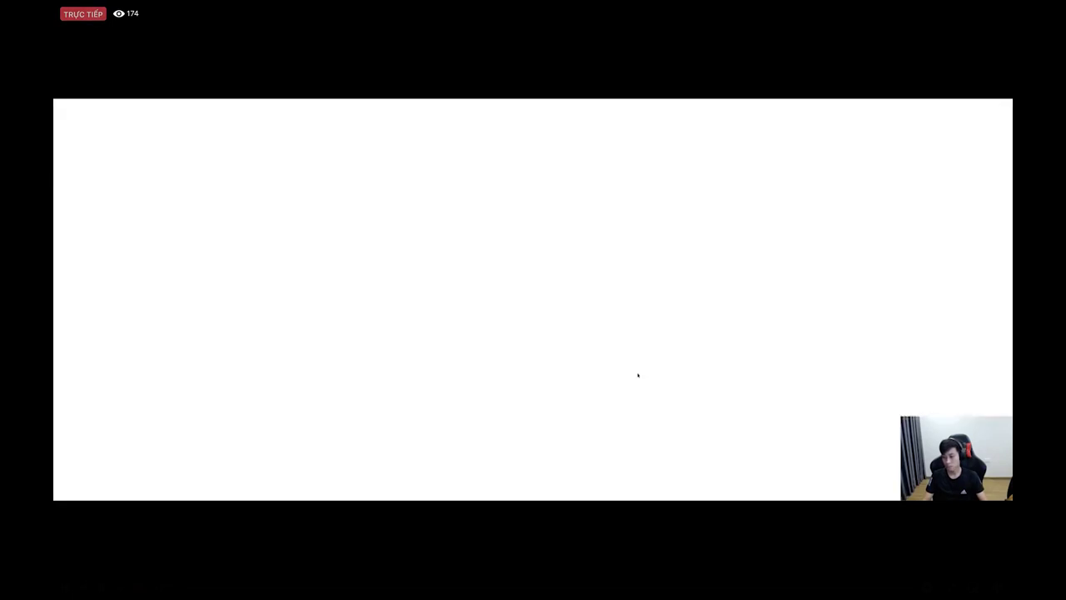
key(alt+Tab)
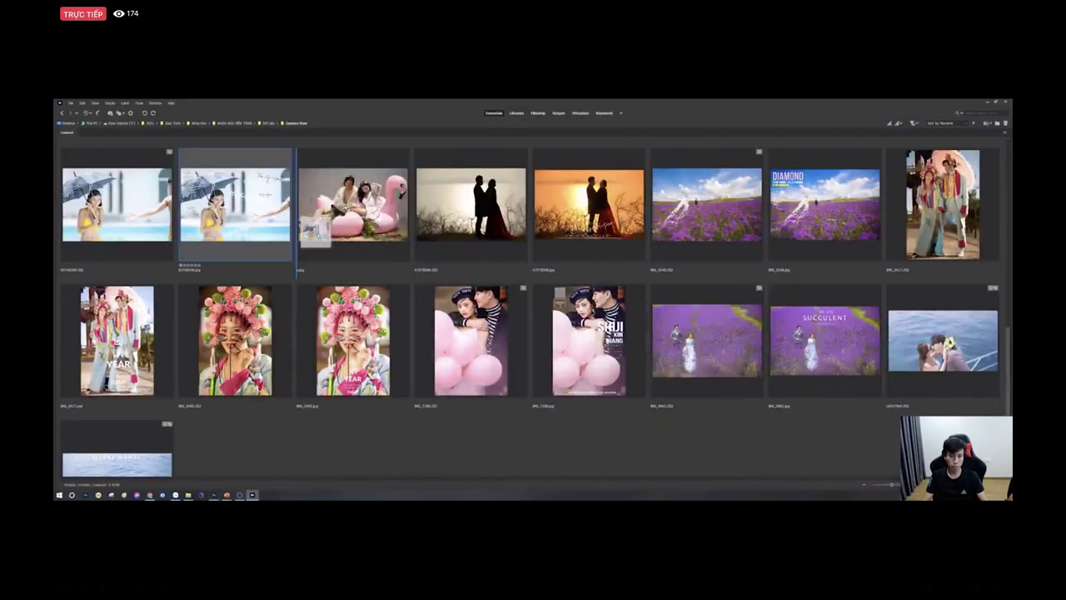
key(alt+Tab)
key(f)
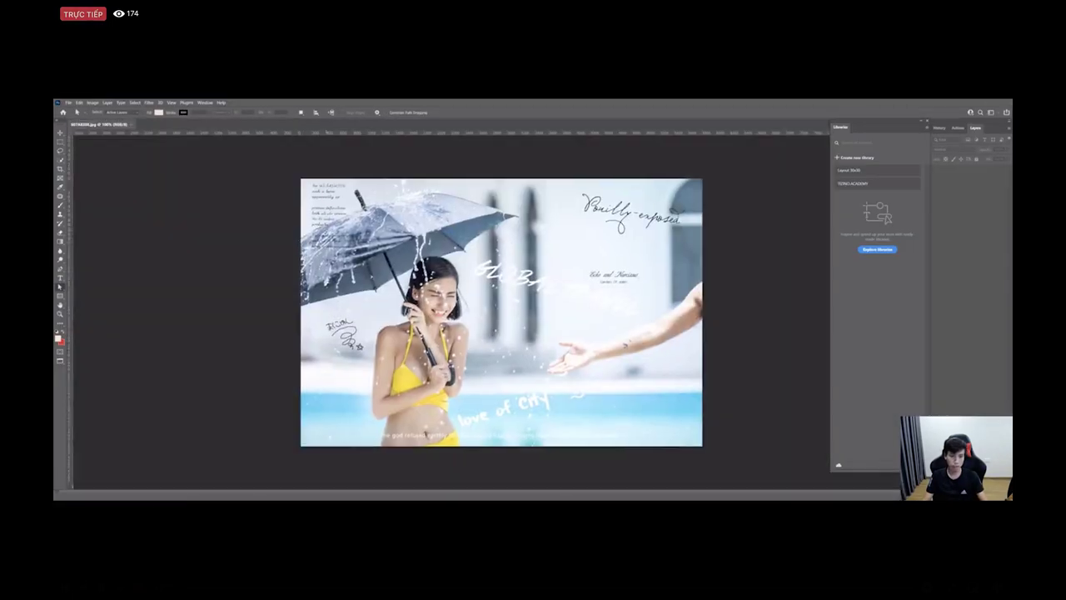
Step: Shift the JPG to the far left of the workspace and close the Libraries panel to free space beside it
drag(536, 312, 205, 233)
scroll(258, 253, down, 3)
key(ctrl+plus)
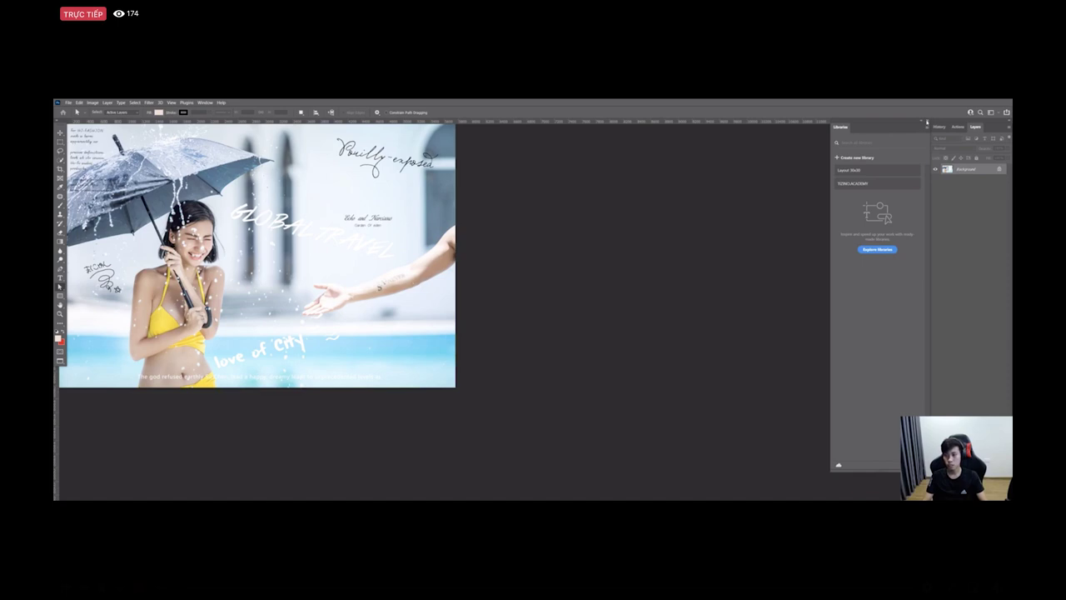
click(927, 122)
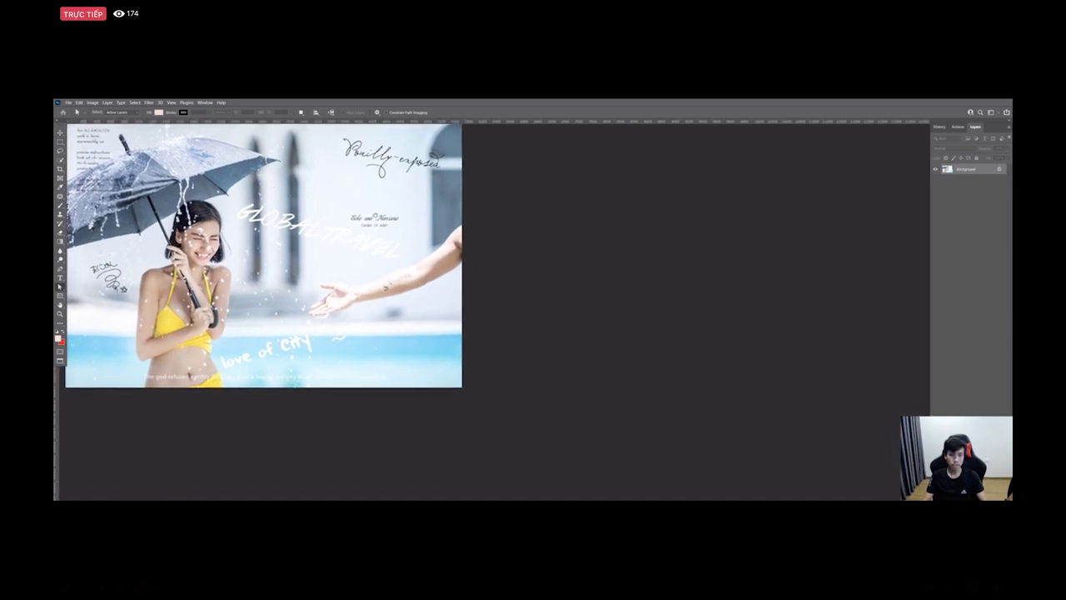
Step: Open the raw CR2 version of the umbrella photo from Bridge in Camera Raw and reset it to the default settings
key(alt+Tab)
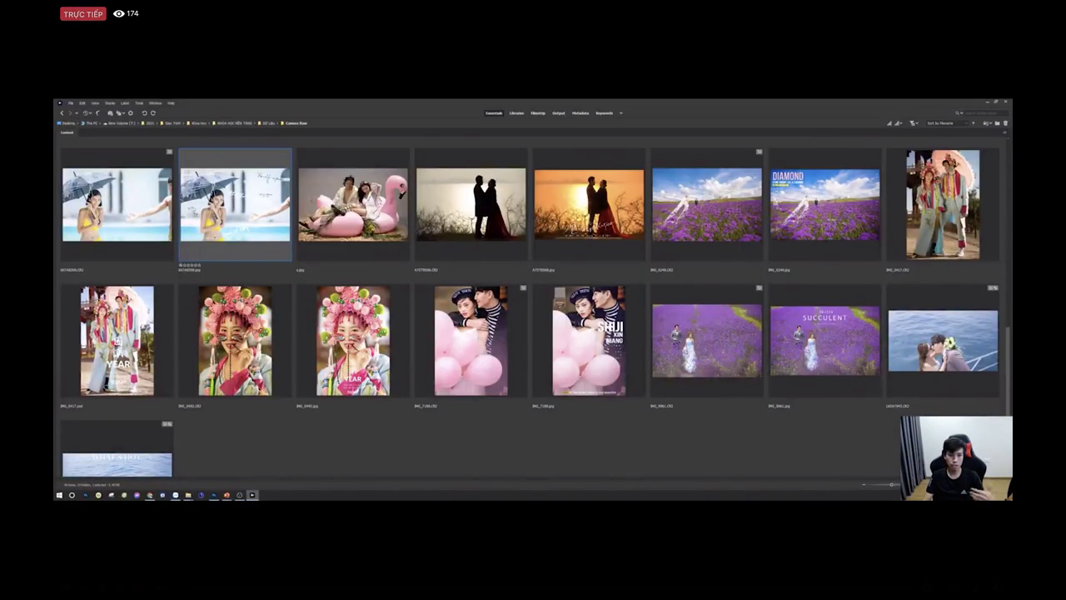
key(alt+Tab)
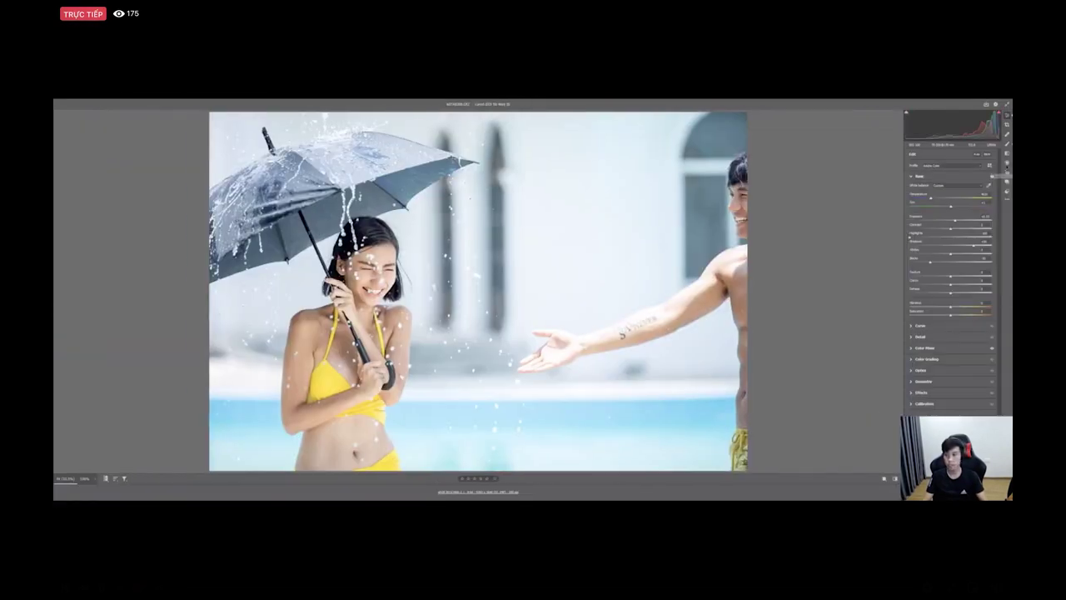
click(1007, 200)
click(967, 214)
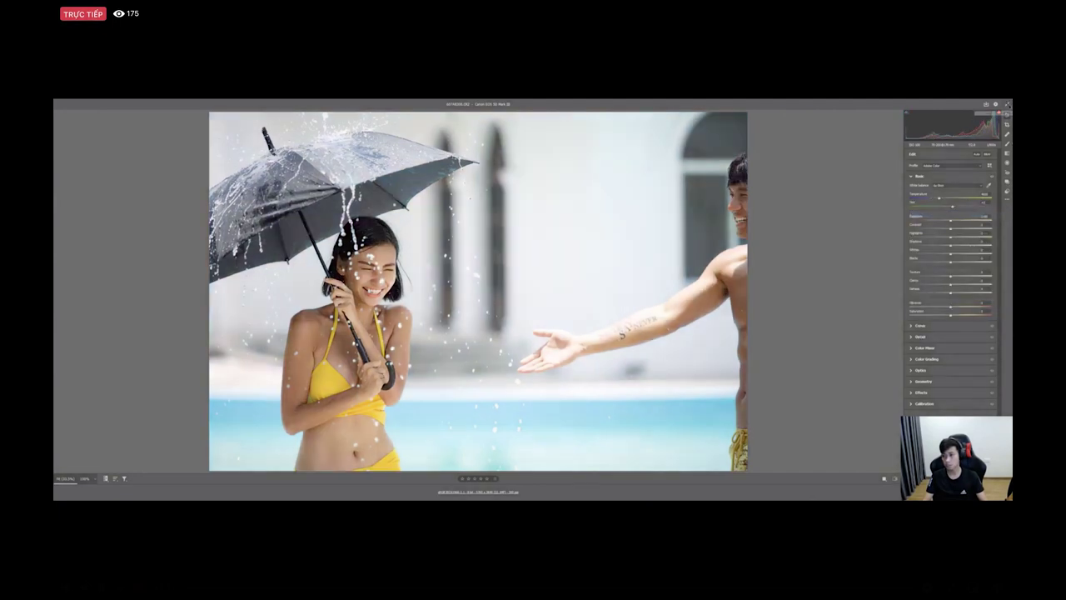
Step: Take Camera Raw out of full screen and fit its window beside the finished JPG for side-by-side comparison
click(1008, 105)
drag(464, 105, 638, 105)
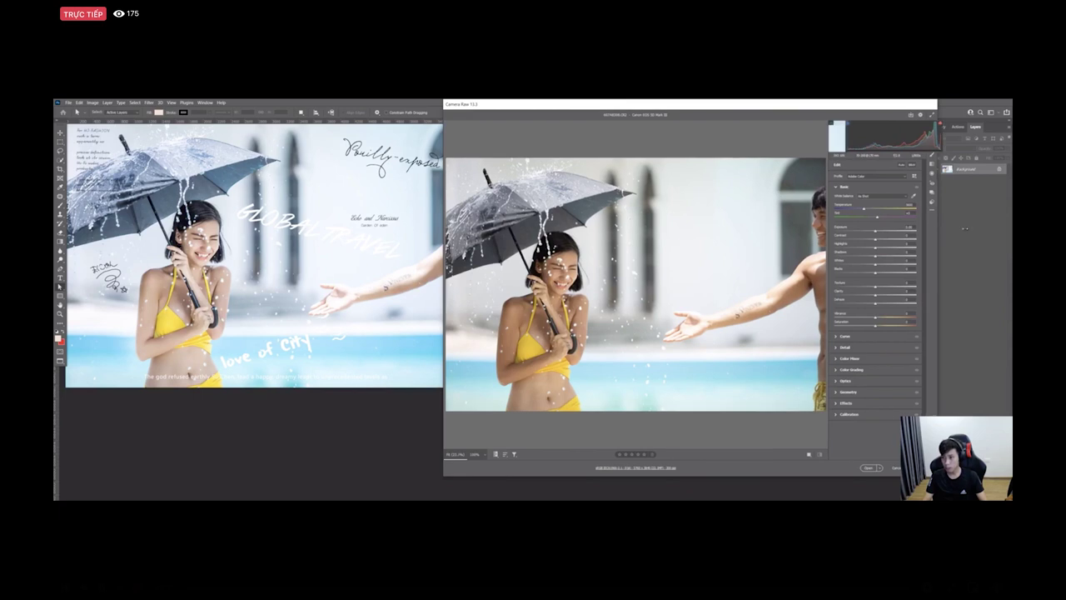
drag(939, 236, 1012, 235)
mouse_move(443, 275)
mouse_down()
mouse_move(491, 274)
mouse_move(458, 275)
mouse_move(453, 292)
mouse_up()
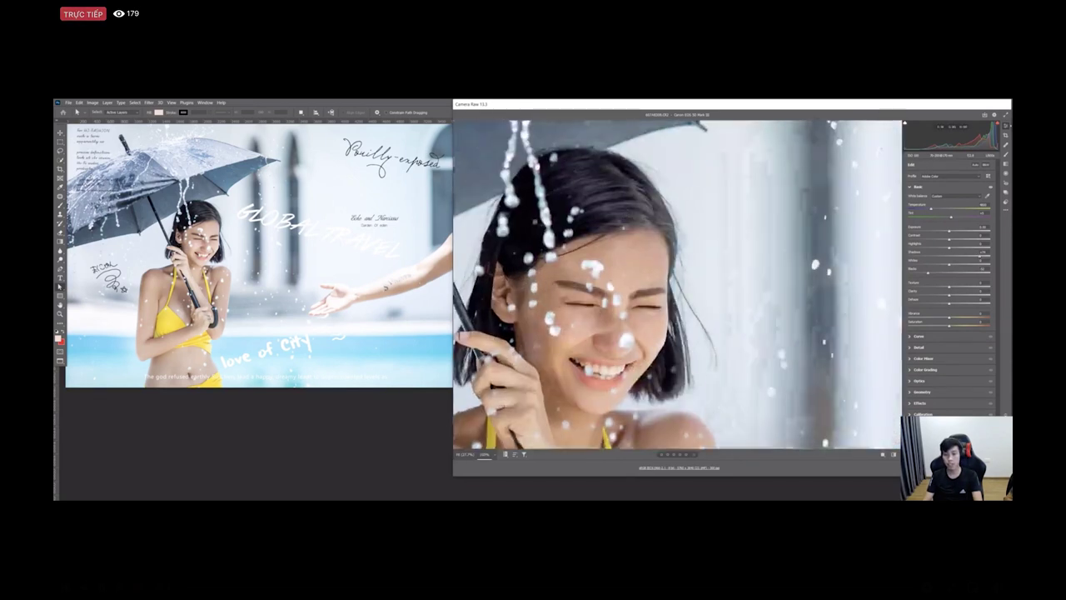
Step: Examine the woman's hair in the raw photo close up, then compare the whole image with the finished JPG
drag(671, 291, 810, 310)
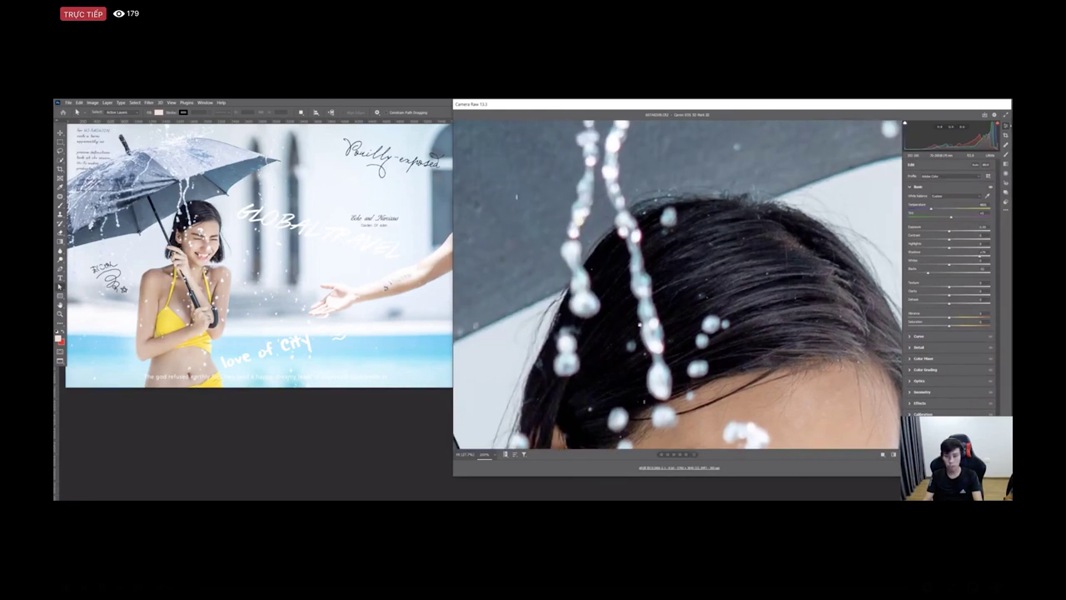
click(719, 248)
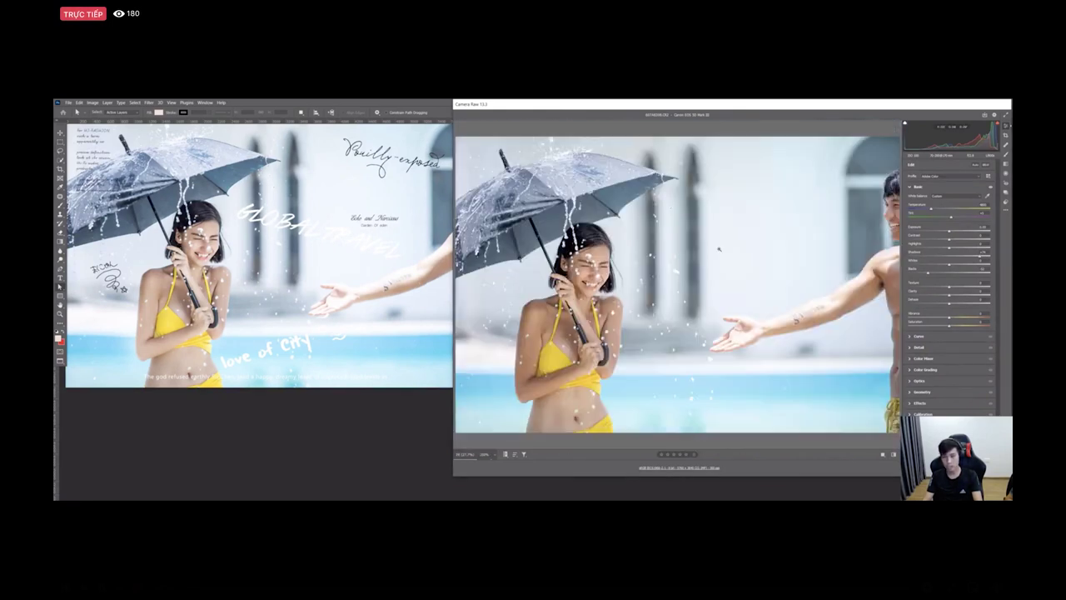
key(ctrl+minus)
click(796, 231)
click(797, 230)
click(796, 230)
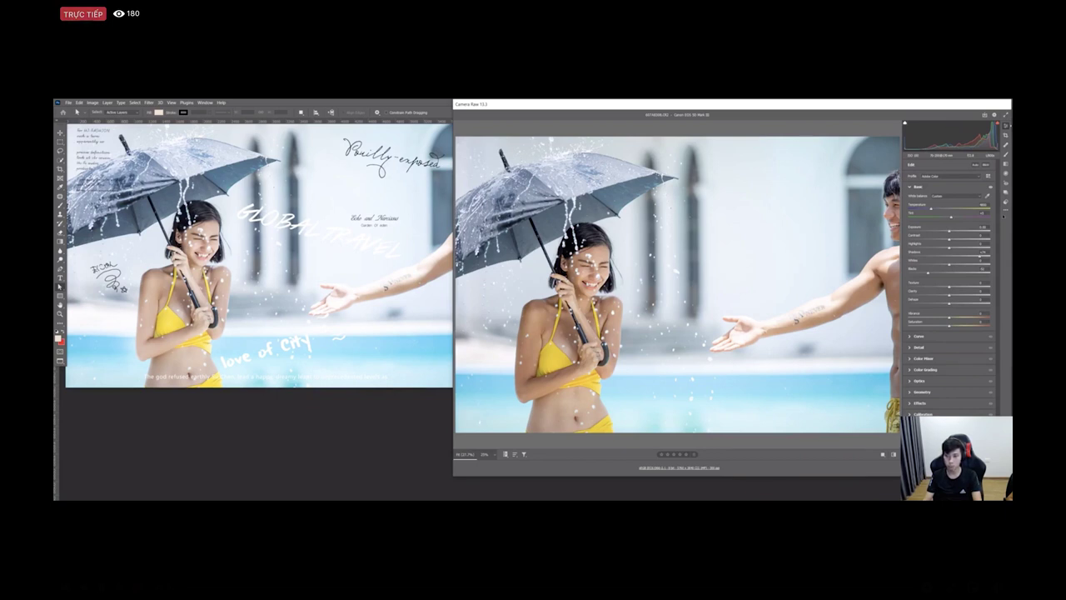
Step: Try several custom presets on the raw umbrella photo and inspect the Edit settings of the last one
click(1007, 202)
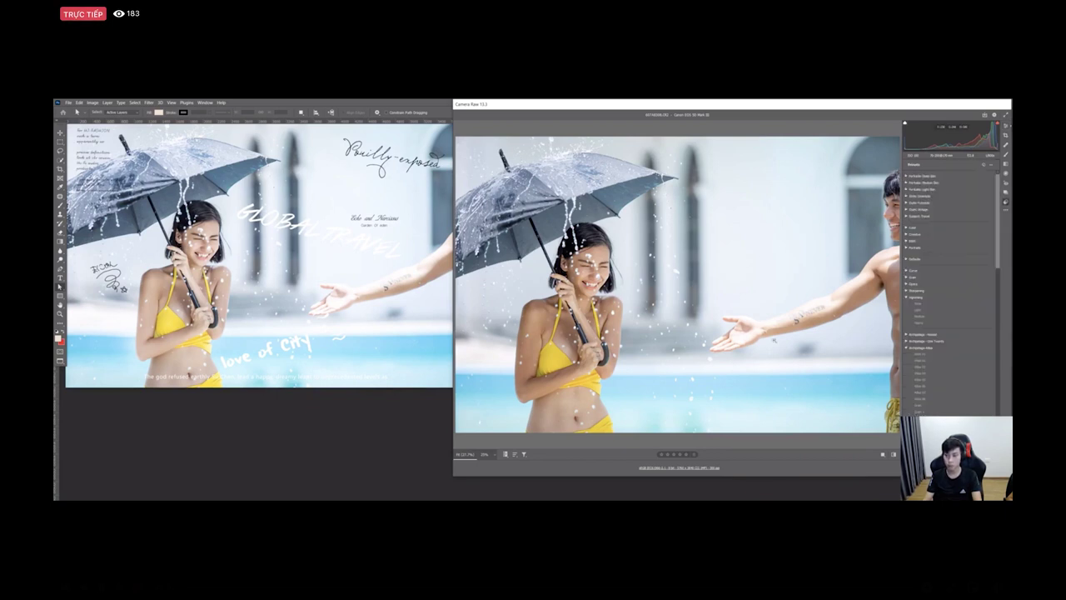
scroll(990, 369, down, 10)
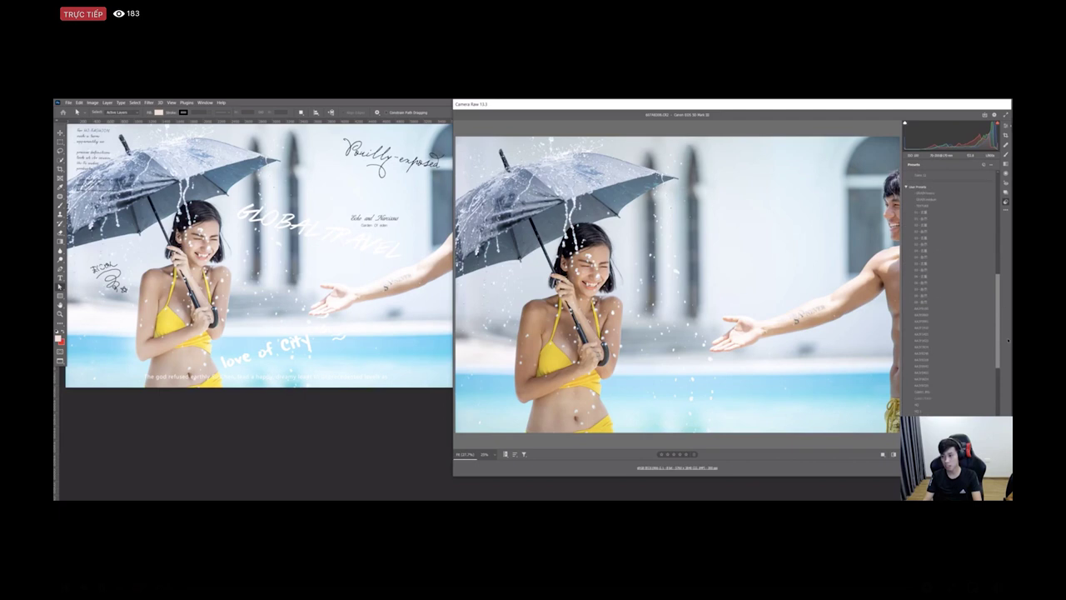
scroll(1008, 349, up, 10)
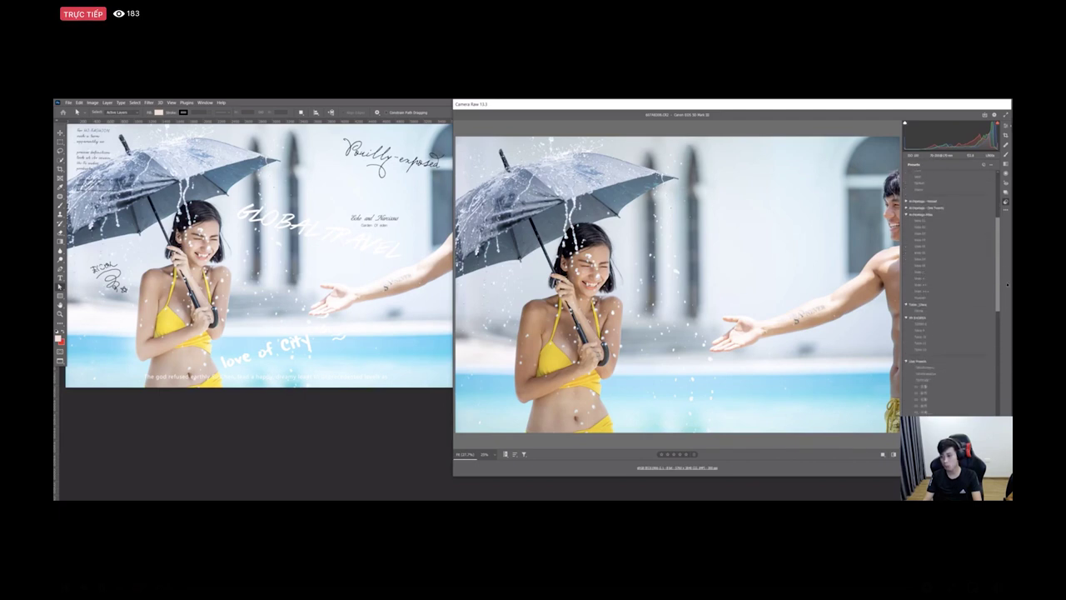
click(920, 321)
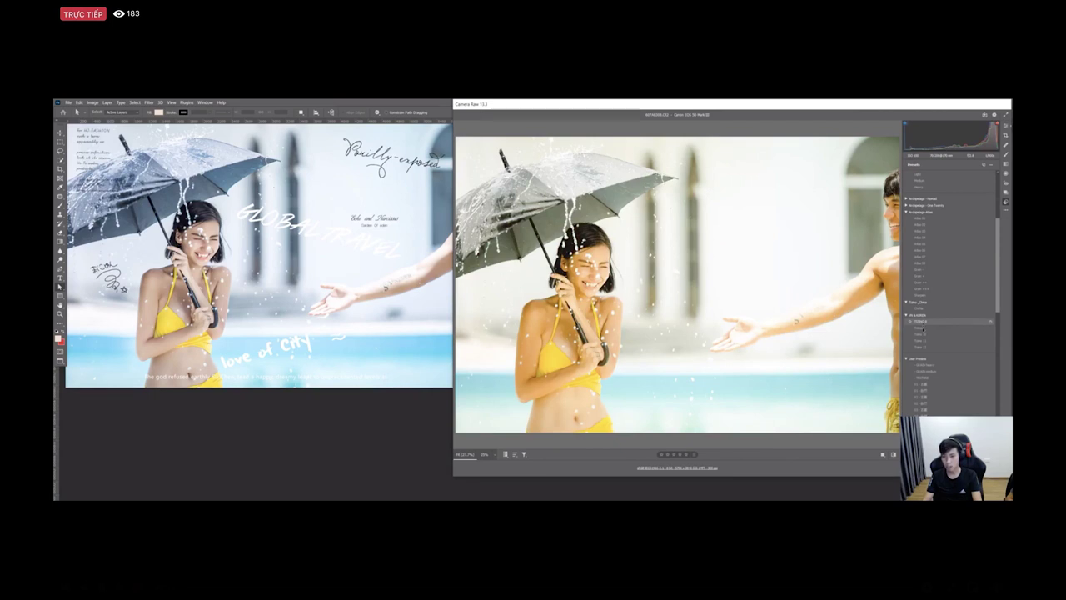
click(925, 334)
click(925, 341)
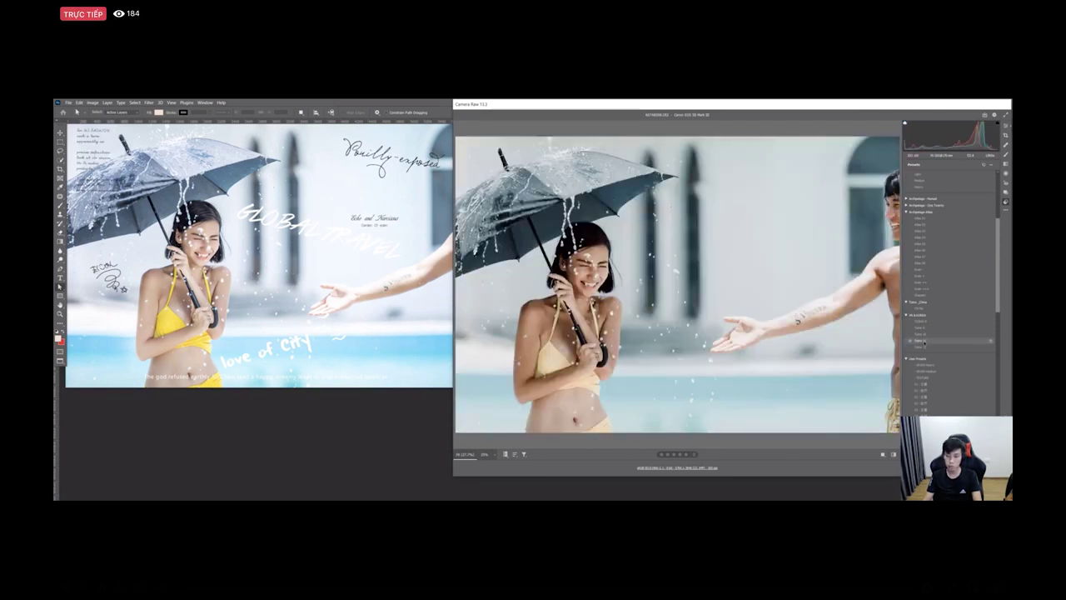
click(920, 322)
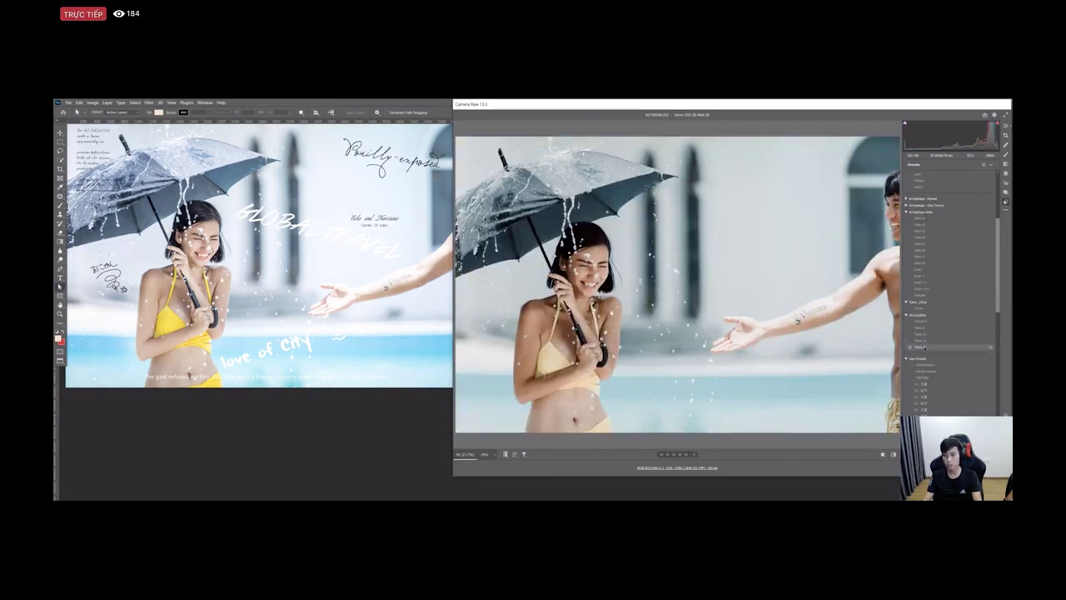
click(922, 346)
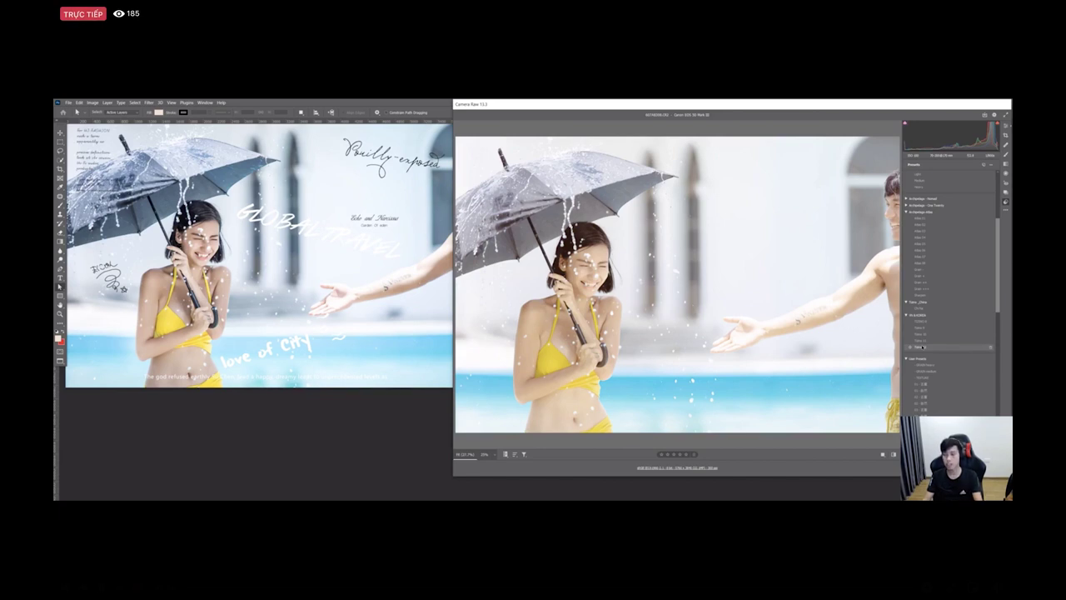
click(1006, 134)
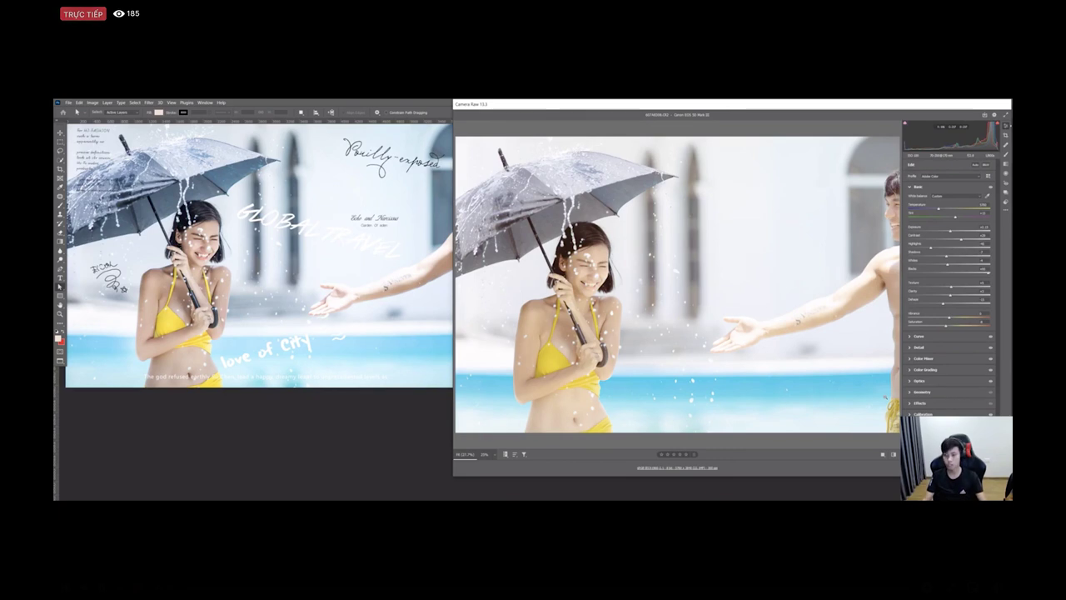
key(p)
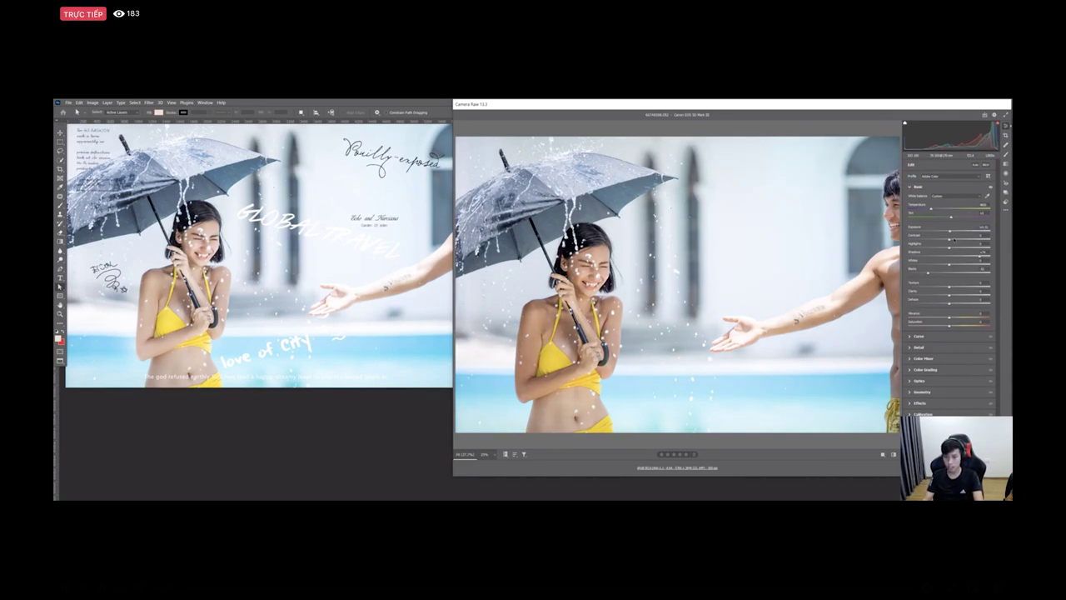
Step: Lower Shadows to a negative value and raise Blacks strongly on the raw umbrella photo
key(ctrl+plus)
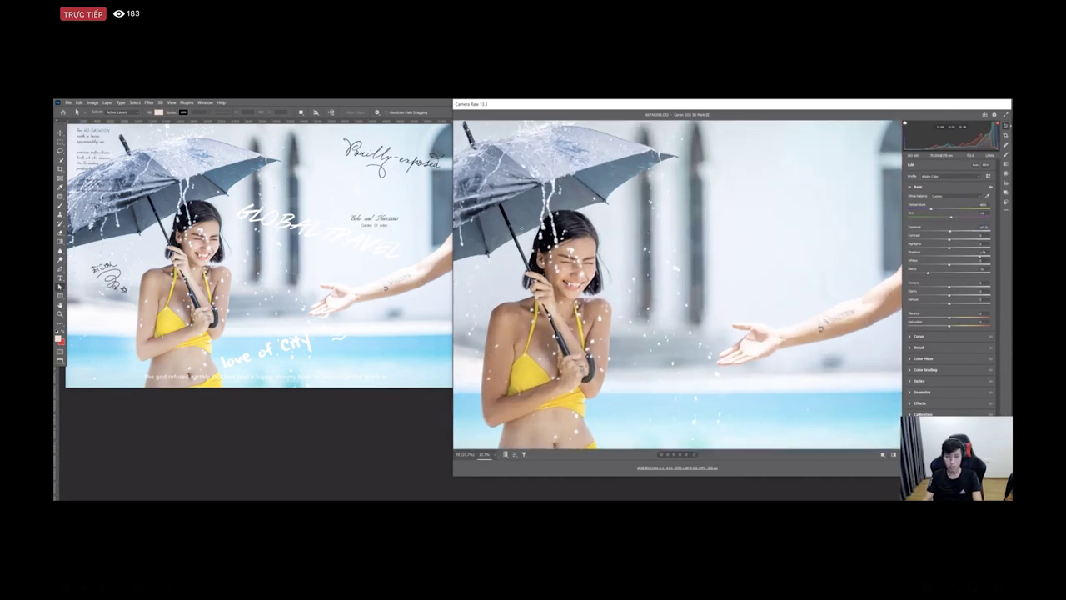
key(ctrl+minus)
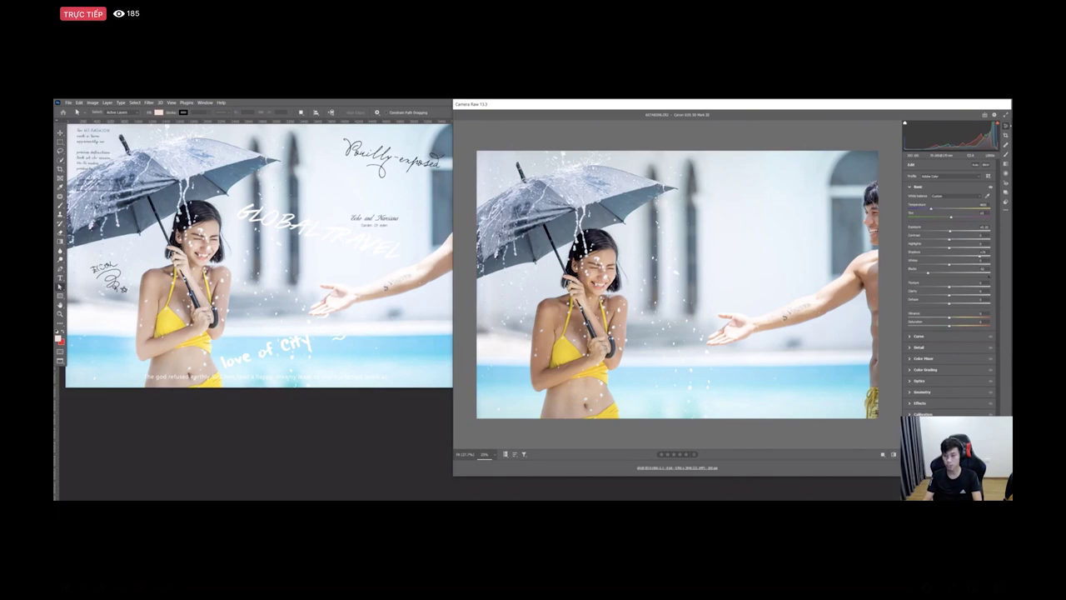
click(965, 273)
click(945, 257)
drag(945, 257, 932, 256)
click(982, 273)
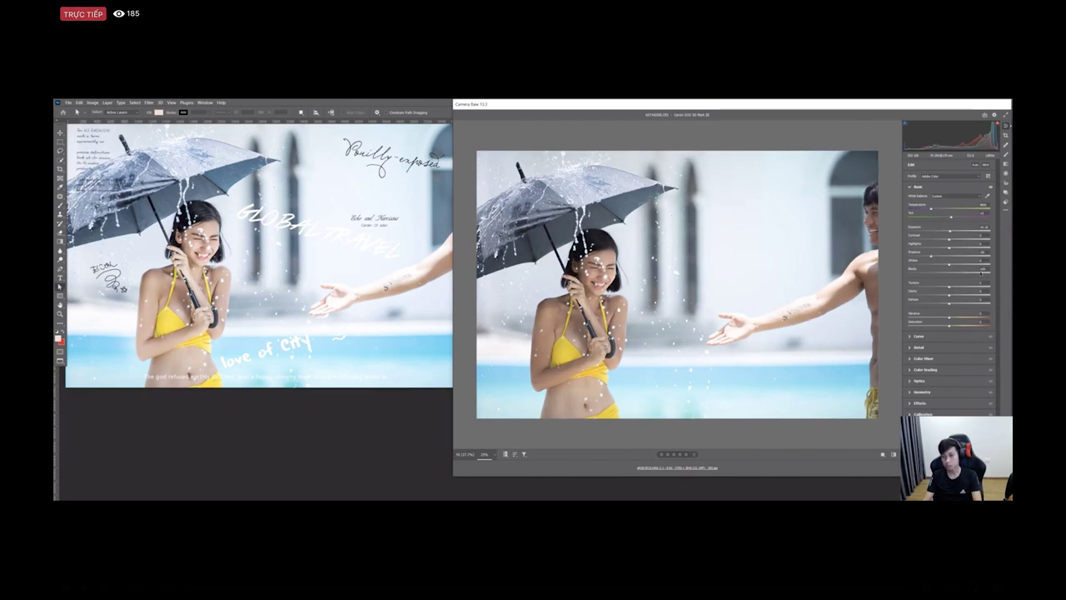
Step: Examine the woman's hair and the umbrella close up to judge the effect of the Shadows and Blacks settings
key(ctrl+equal)
key(ctrl+equal)
drag(547, 232, 690, 324)
key(ctrl+equal)
scroll(691, 300, up, 2)
scroll(692, 323, down, 1)
scroll(692, 323, up, 1)
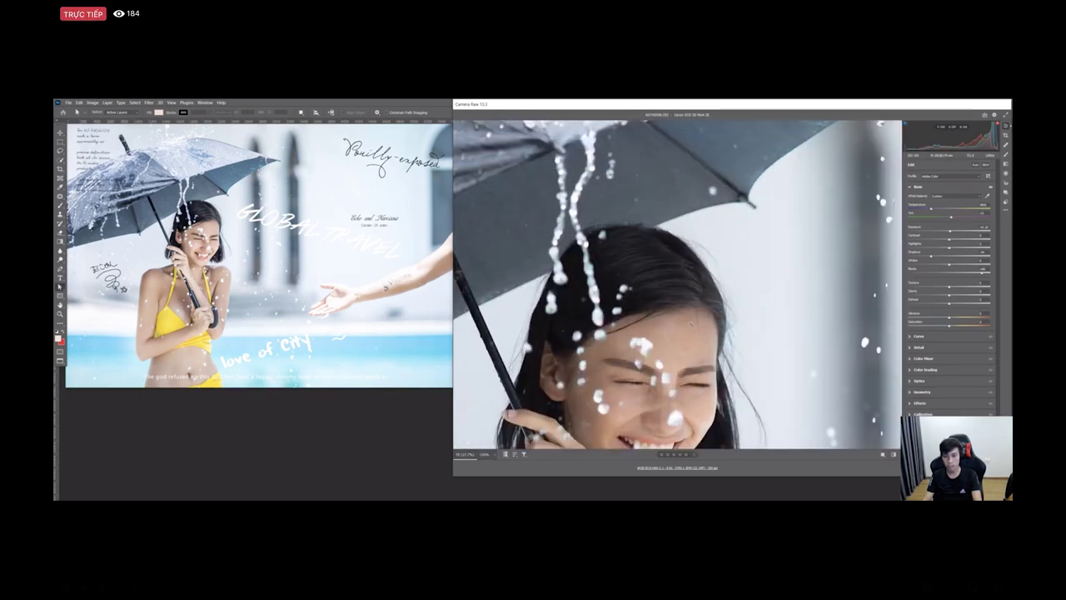
Step: Raise Shadows, lower Blacks below zero and raise Vibrance moderately on the raw umbrella photo
scroll(691, 323, down, 3)
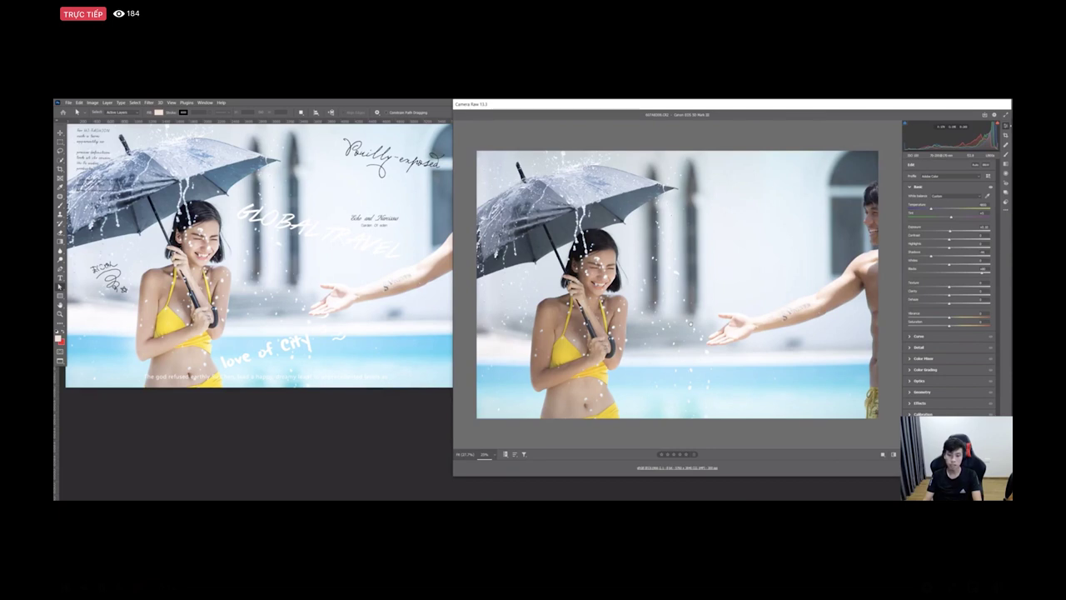
mouse_move(982, 272)
mouse_down()
mouse_move(938, 273)
mouse_move(979, 256)
mouse_up()
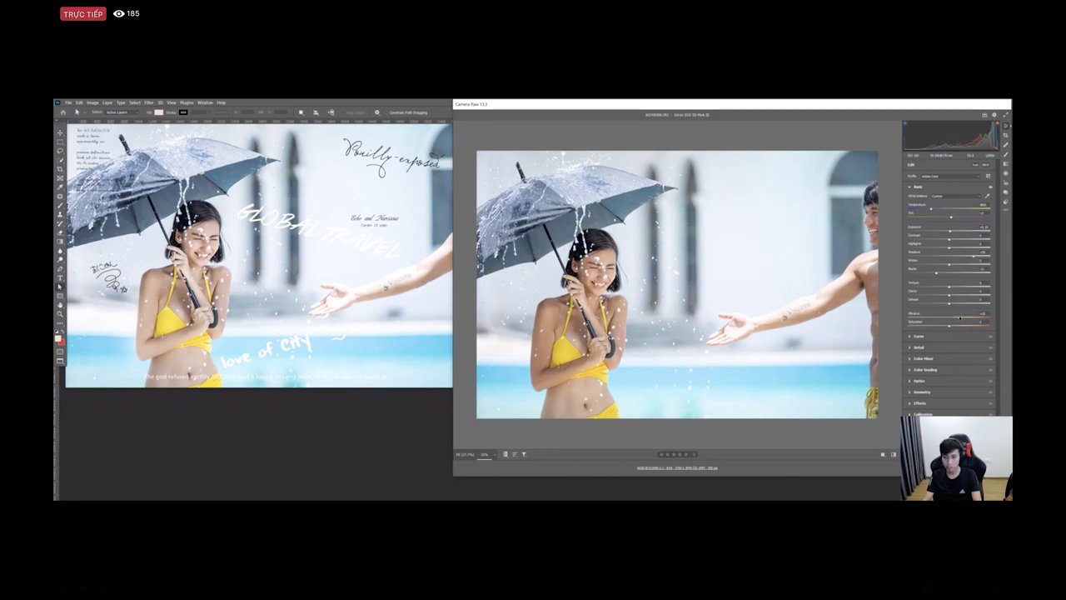
key(ctrl+equal)
key(ctrl+minus)
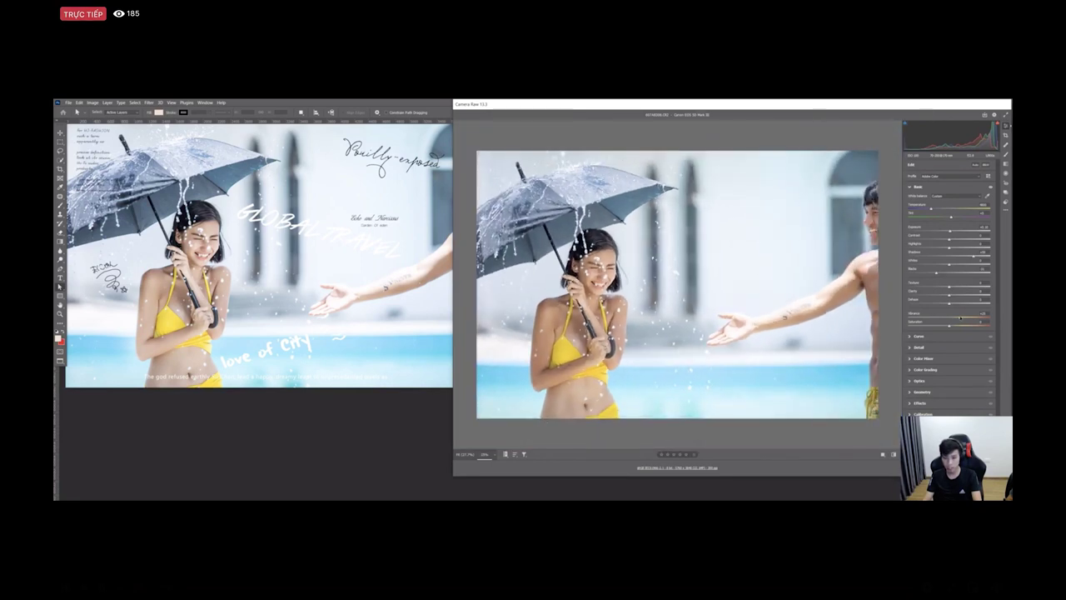
drag(963, 317, 962, 317)
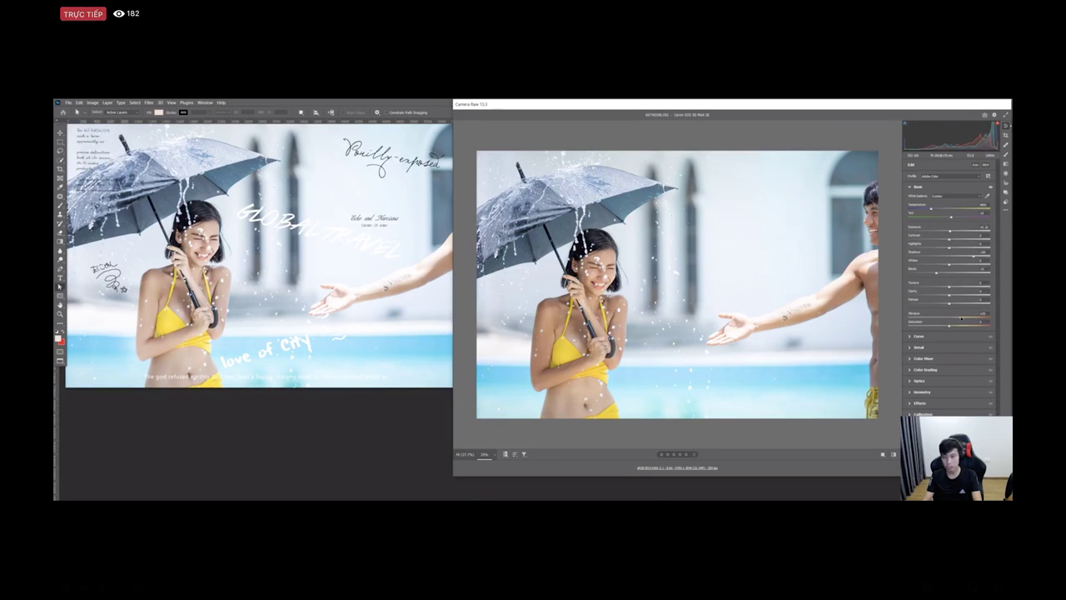
Step: Lower the Oranges saturation slightly and raise the Oranges luminance in the Color Mixer to brighten the skin
click(926, 357)
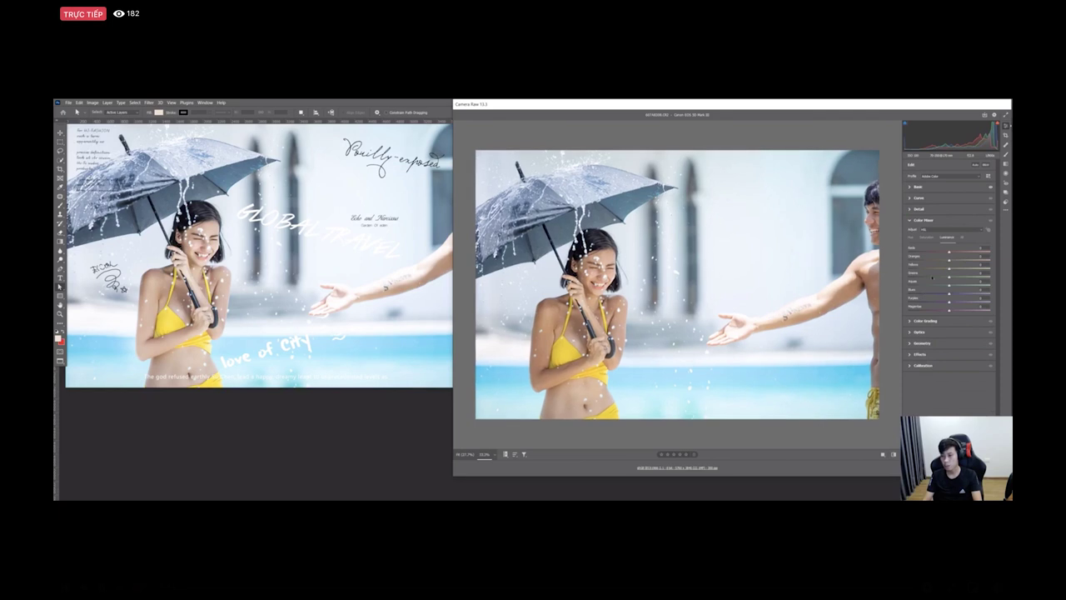
key(ctrl+plus)
click(926, 238)
key(ctrl+0)
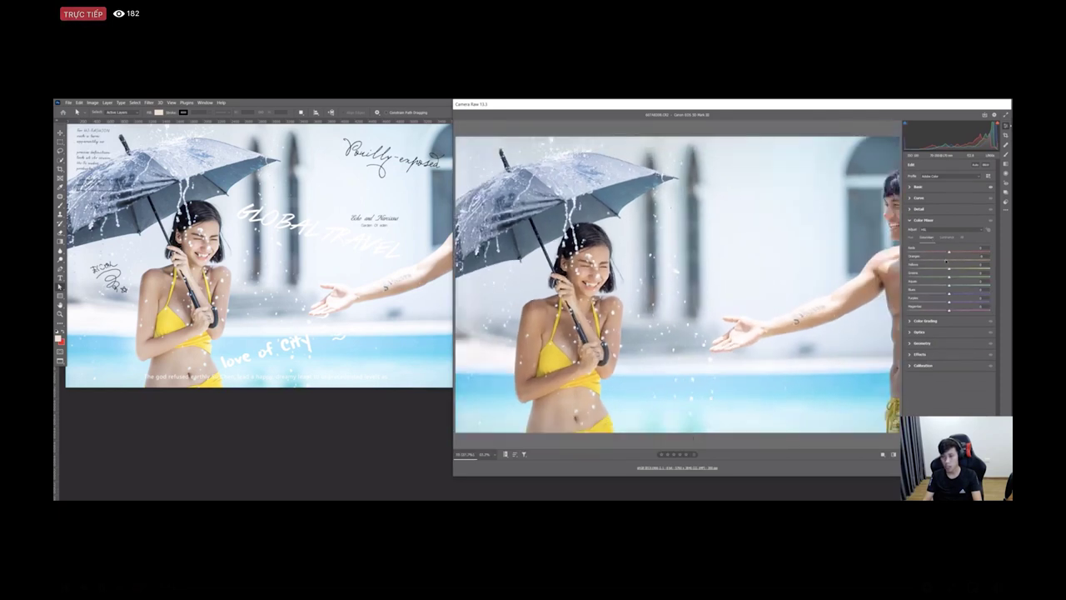
click(949, 237)
drag(949, 260, 957, 261)
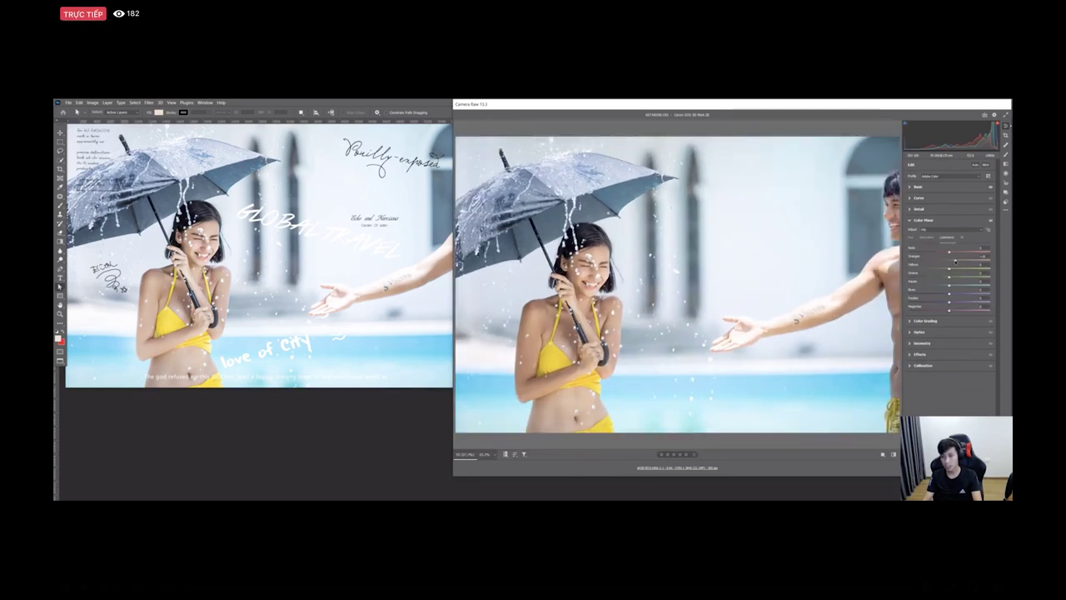
key(ctrl+equal)
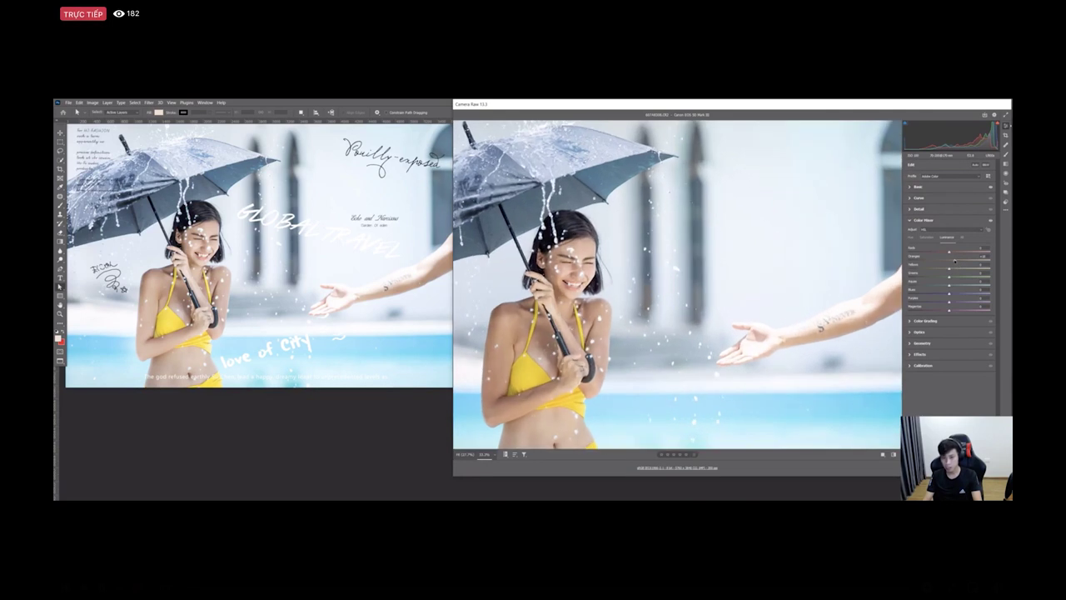
key(ctrl+minus)
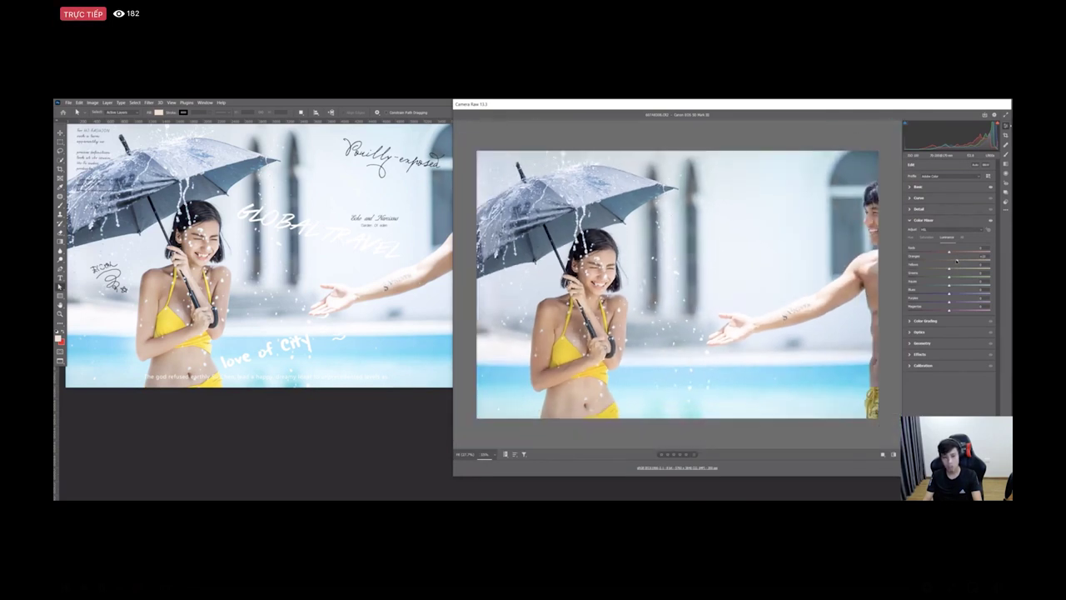
key(ctrl+minus)
key(ctrl+equal)
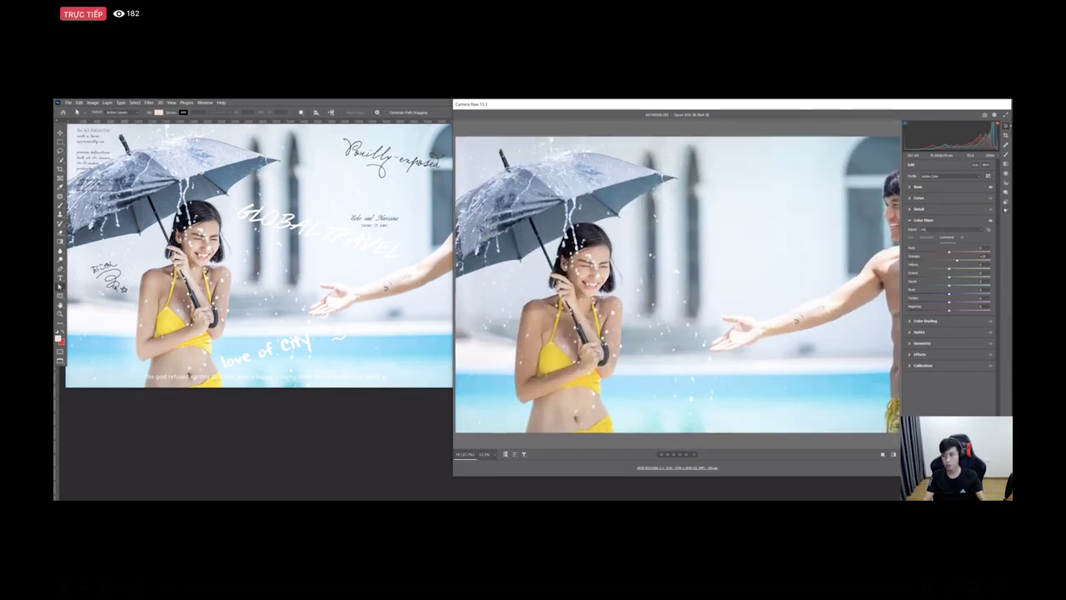
Step: Compare the raw umbrella photo before and after the adjustments, including against its default settings
click(1006, 210)
click(942, 224)
key(backslash)
key(backslash)
key(backslash)
key(backslash)
key(backslash)
key(p)
key(p)
key(p)
key(p)
Step: Shift the Yellows and Greens hues slightly positive in the Color Mixer and compare the photo with its default settings
click(911, 237)
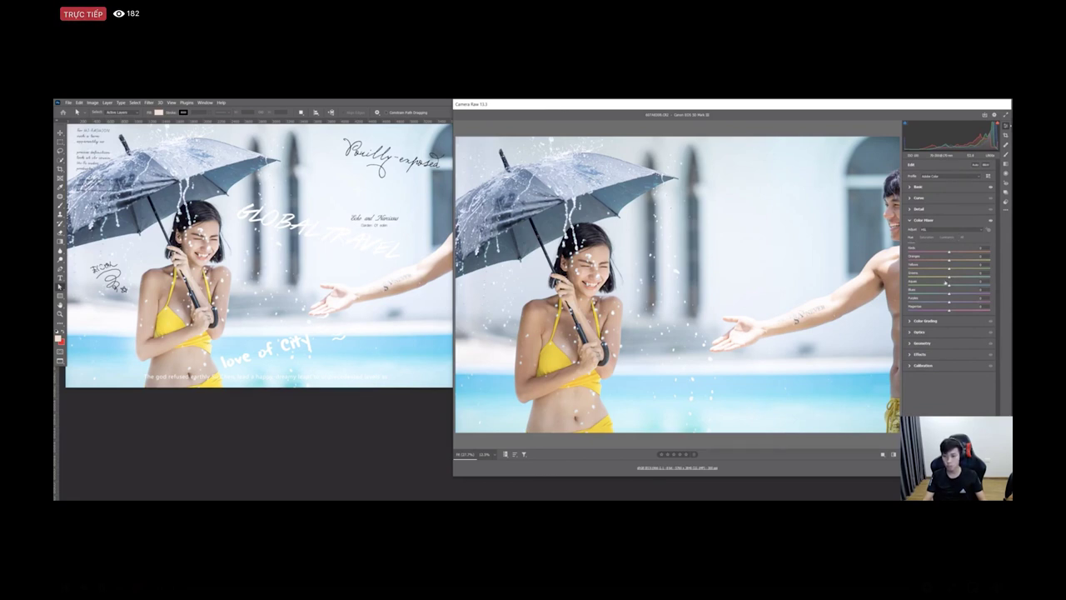
click(484, 454)
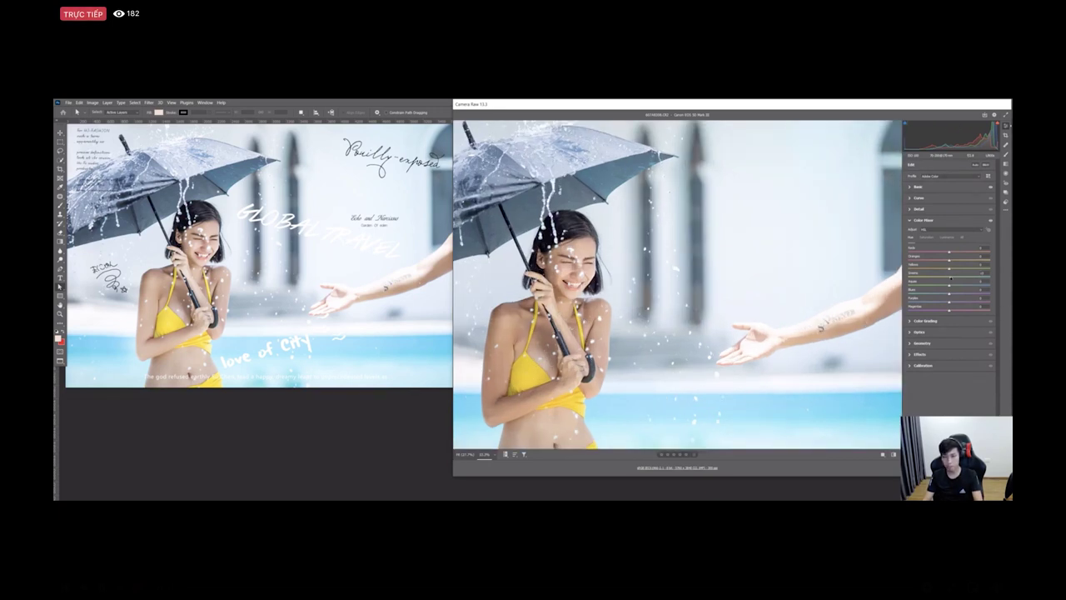
key(ctrl+minus)
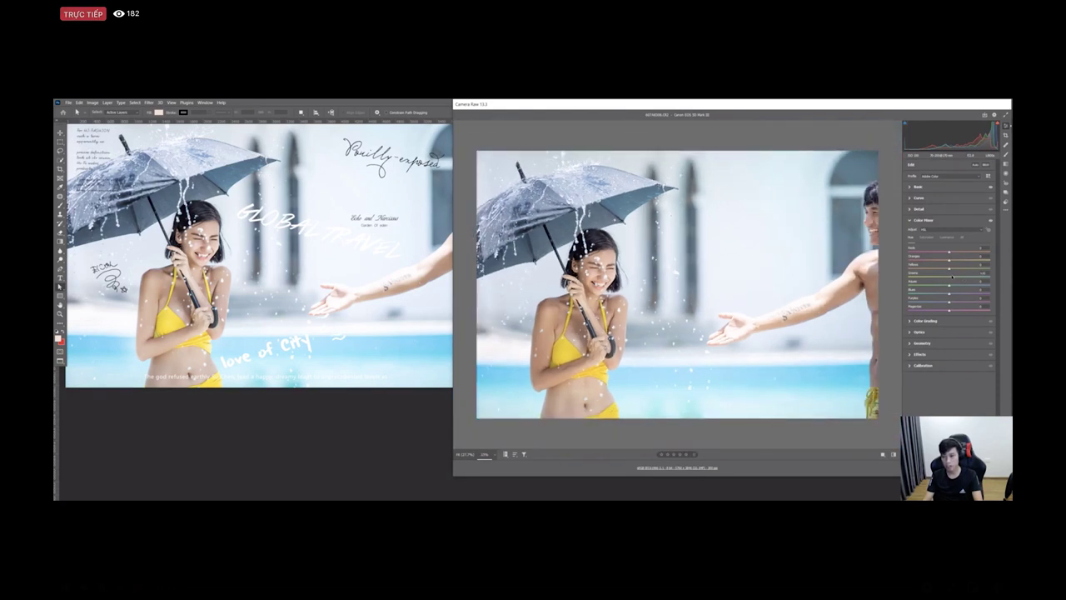
drag(953, 277, 949, 275)
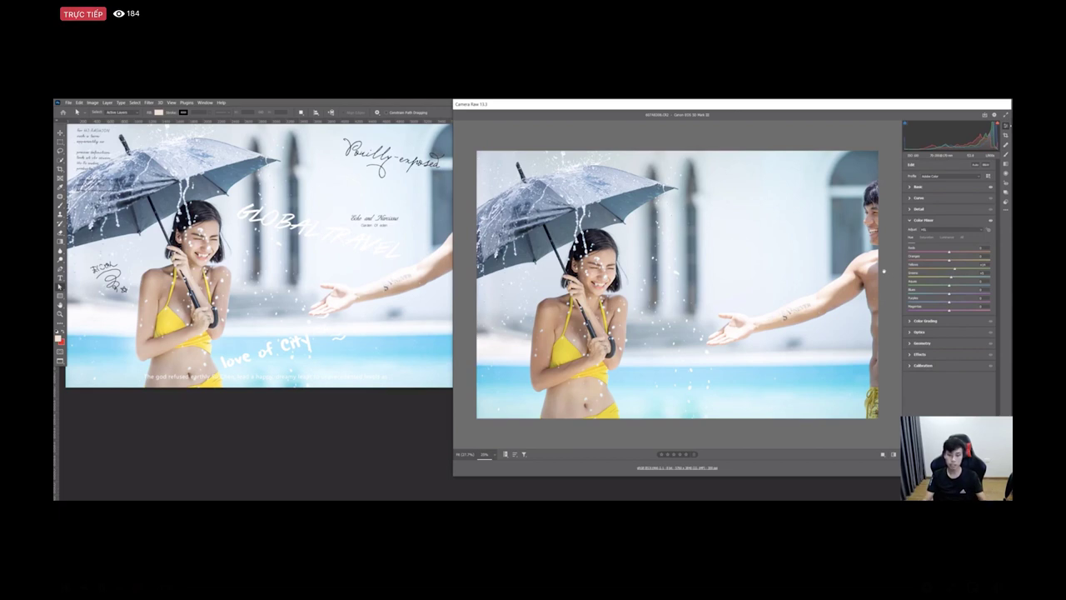
click(1006, 210)
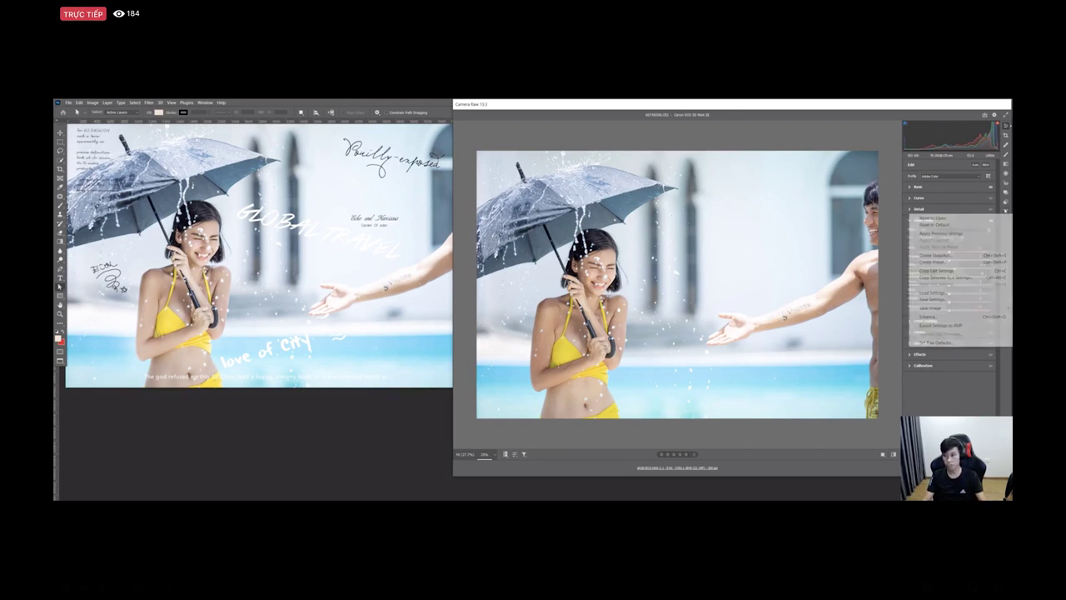
click(942, 224)
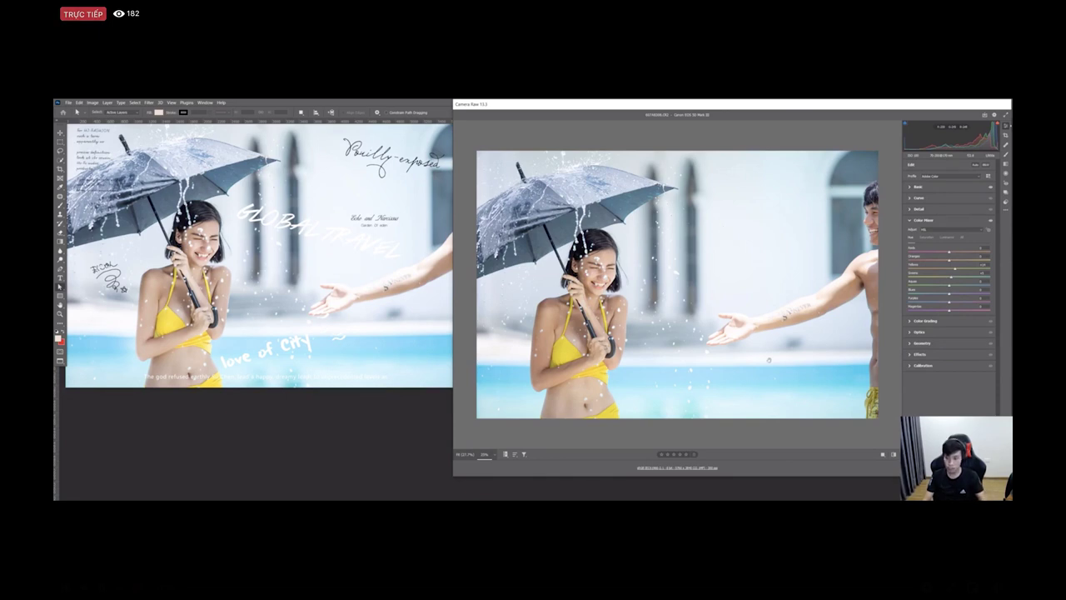
Step: Lower the Red Primary saturation in Calibration and compare the photo with its default settings
click(929, 365)
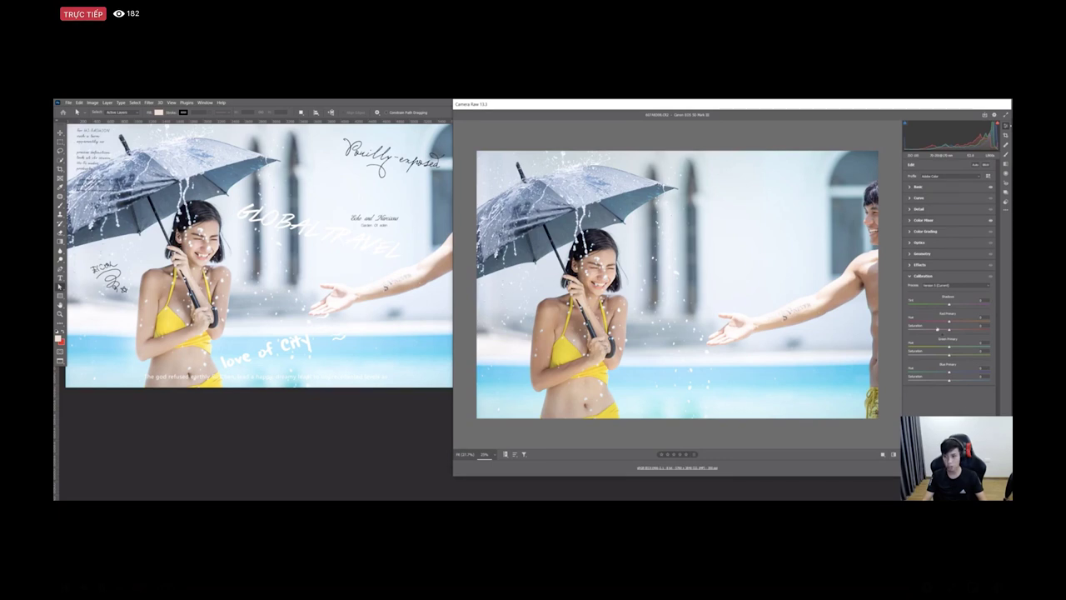
click(942, 224)
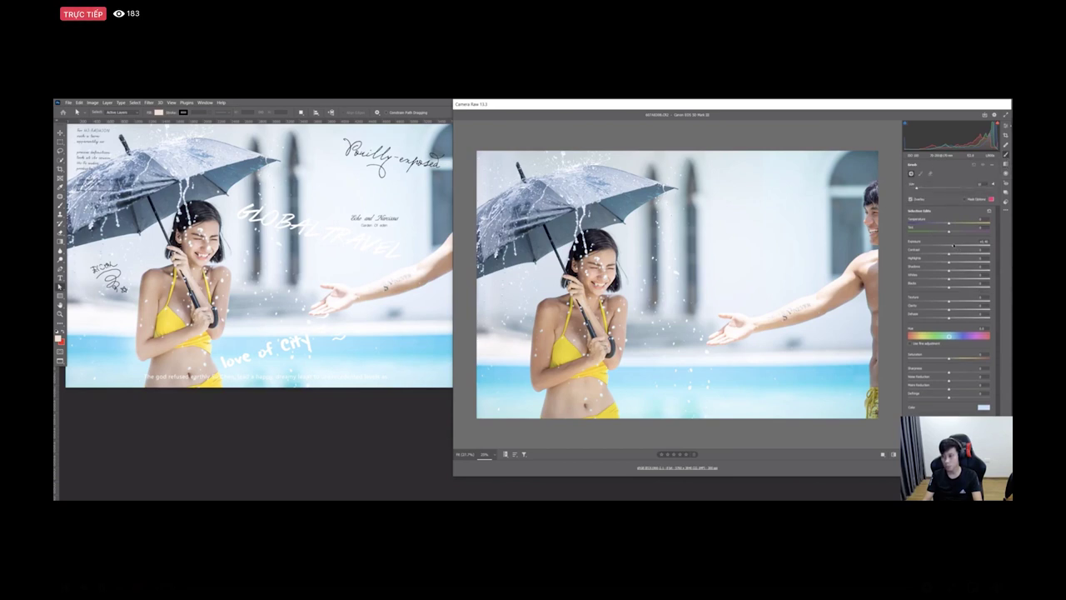
Step: Brush a slightly raised exposure onto the woman's body and open the edited raw photo in Photoshop
click(550, 353)
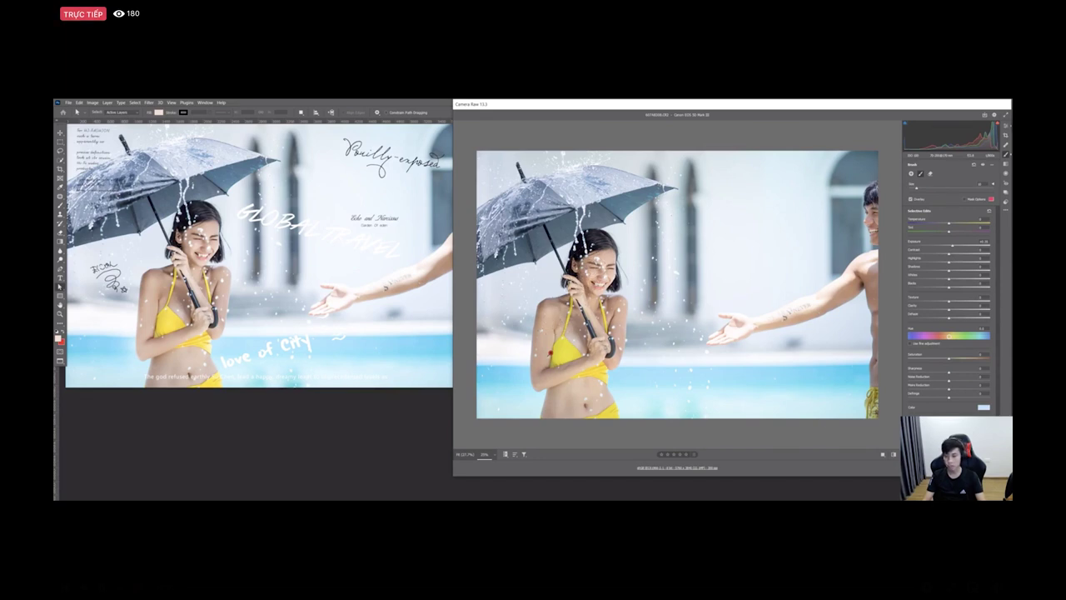
key(Return)
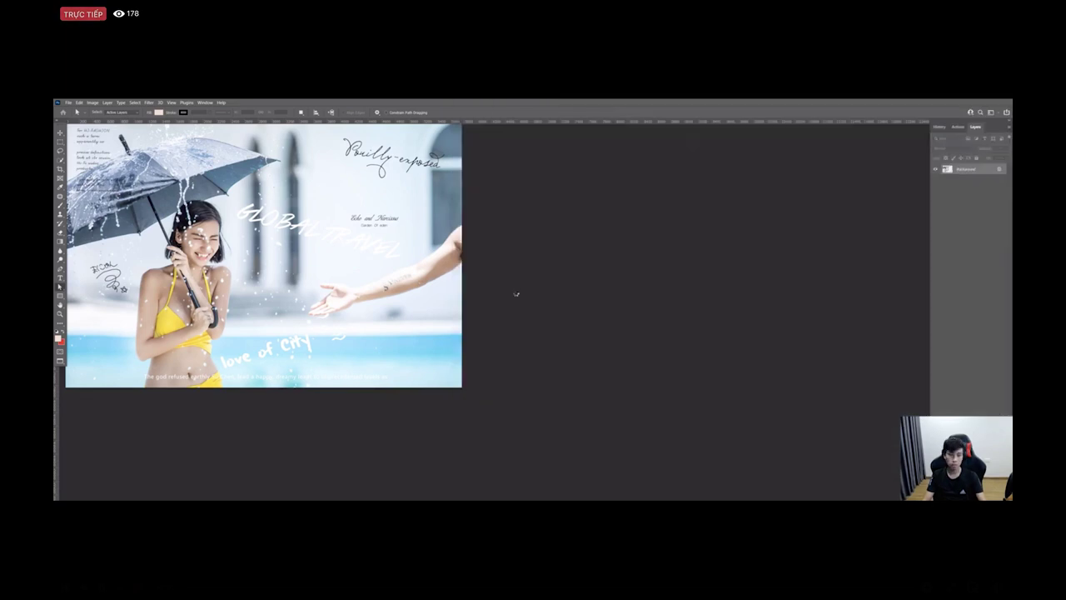
Step: Switch to Bridge and look through the Camera Raw folder for another example photo
key(alt+Tab)
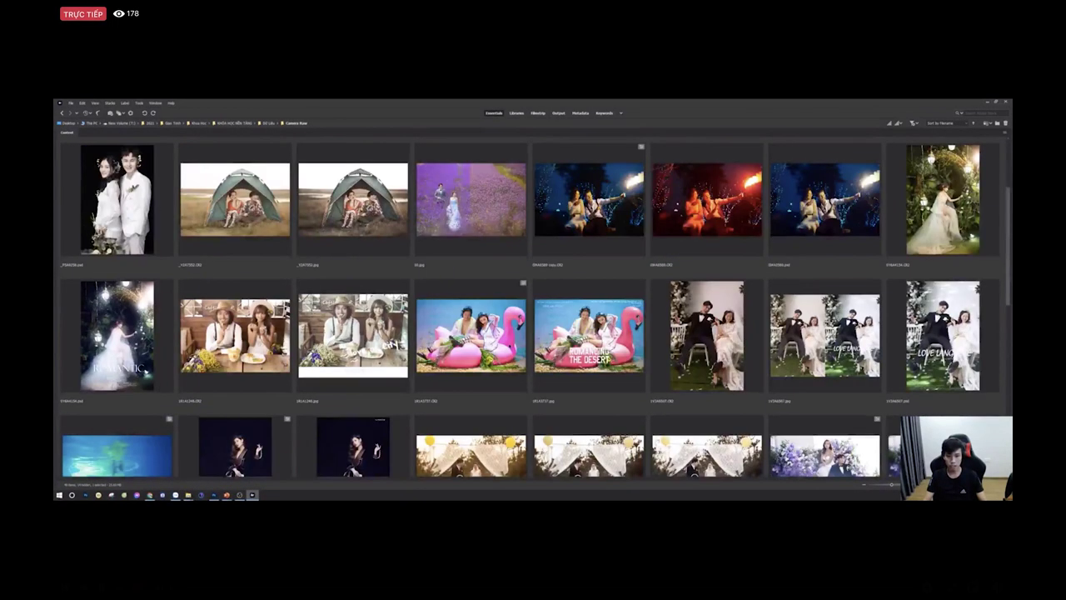
scroll(509, 346, down, 10)
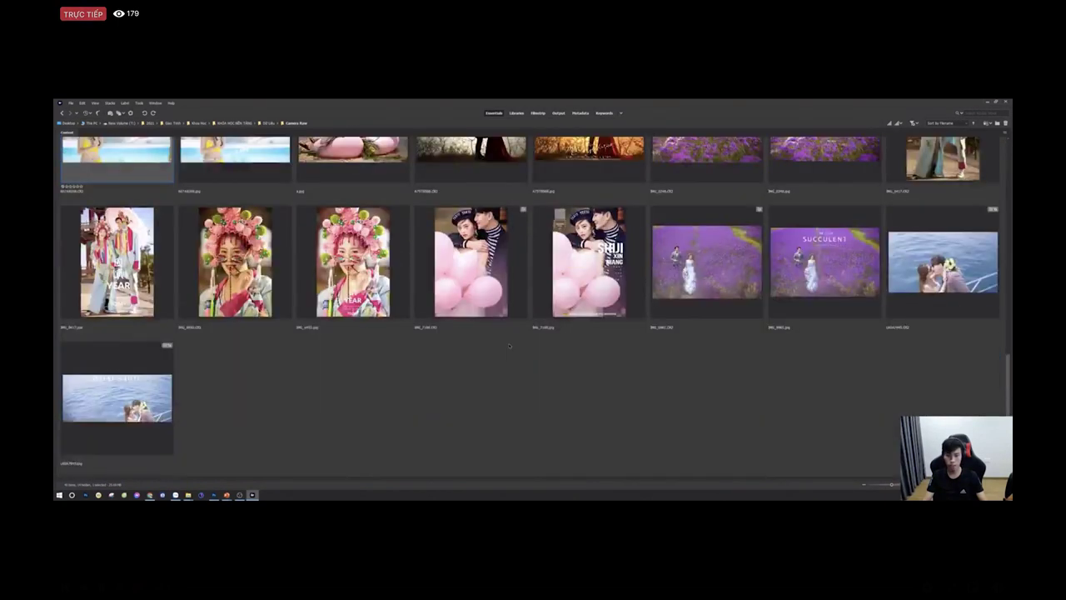
scroll(509, 346, up, 10)
scroll(509, 345, up, 4)
scroll(509, 346, down, 8)
scroll(509, 346, up, 6)
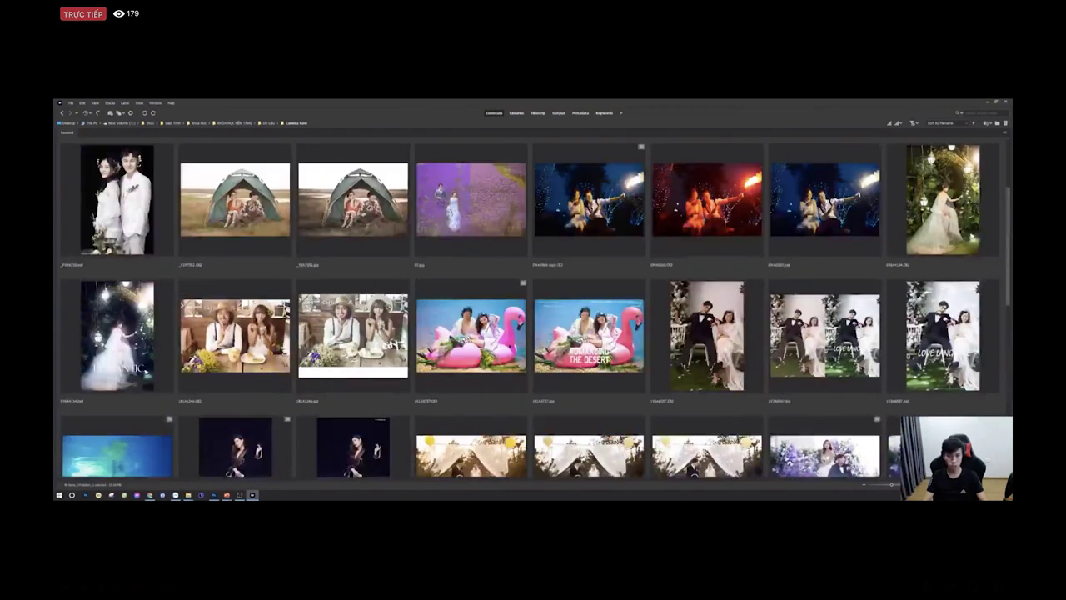
scroll(509, 344, down, 3)
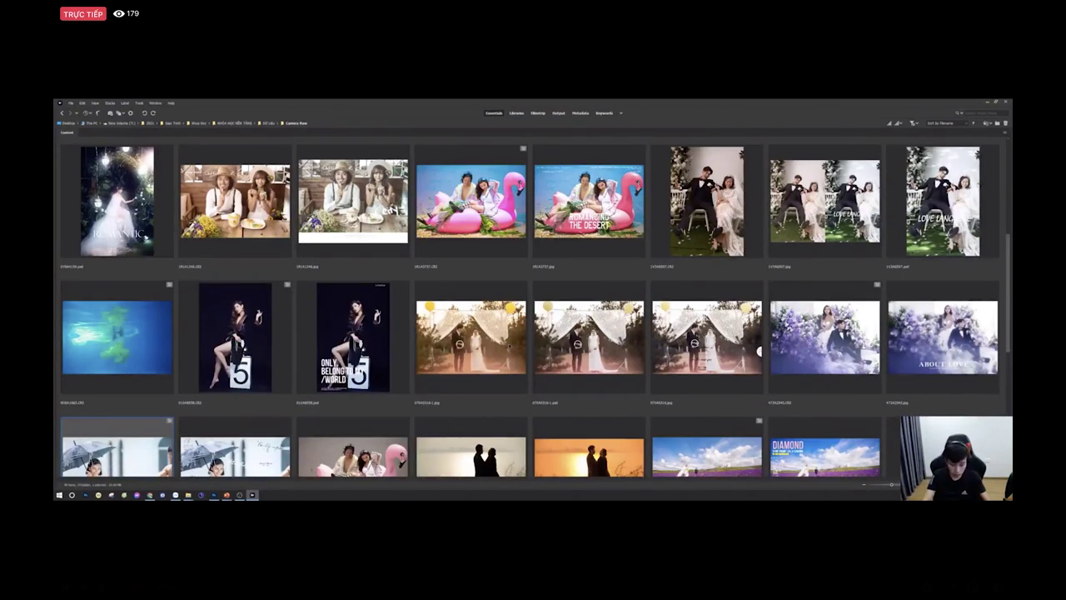
Step: Switch to File Explorer, show New Volume (D:) as large icons and check its OMNILE folder for sample images
key(super+e)
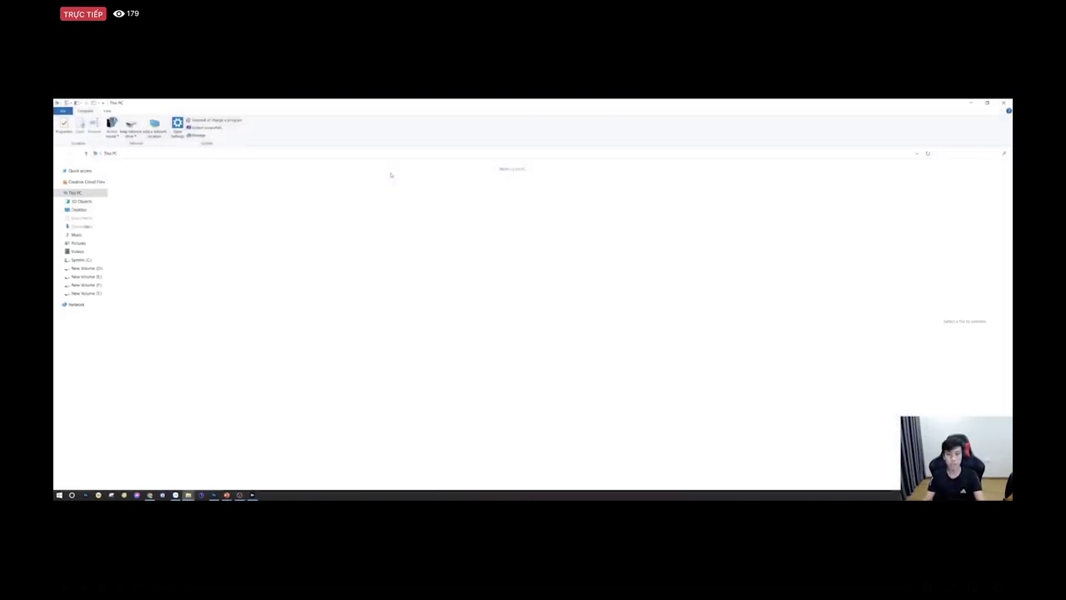
double_click(351, 206)
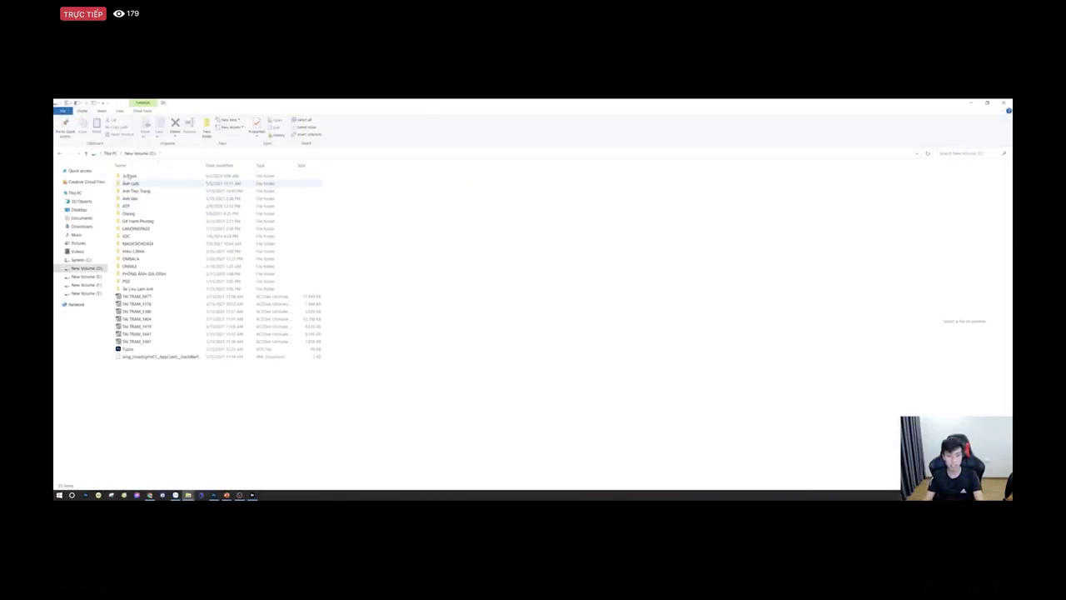
click(120, 111)
click(158, 120)
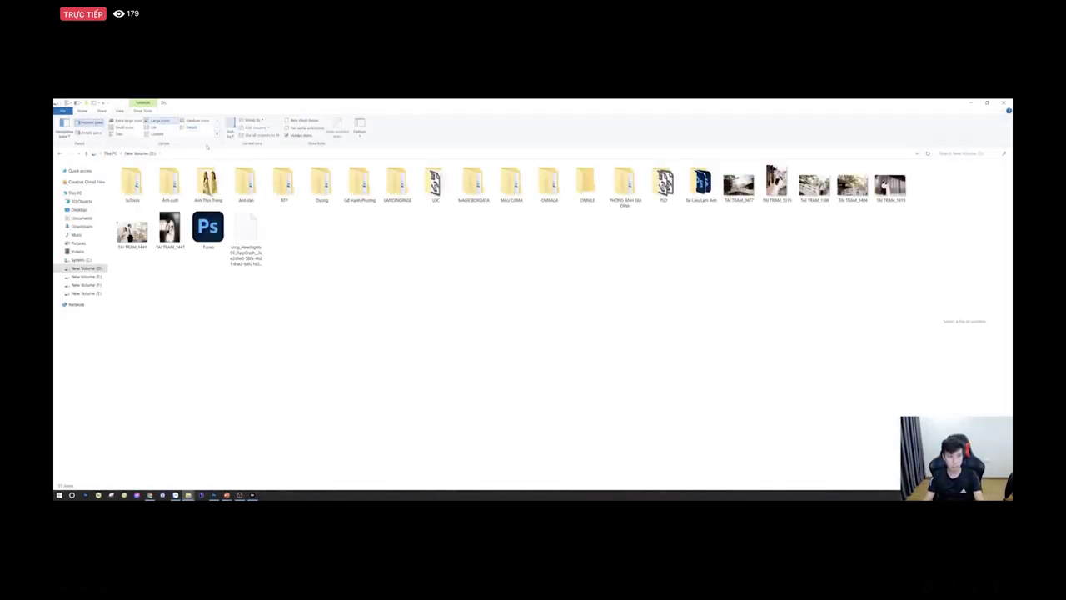
double_click(586, 181)
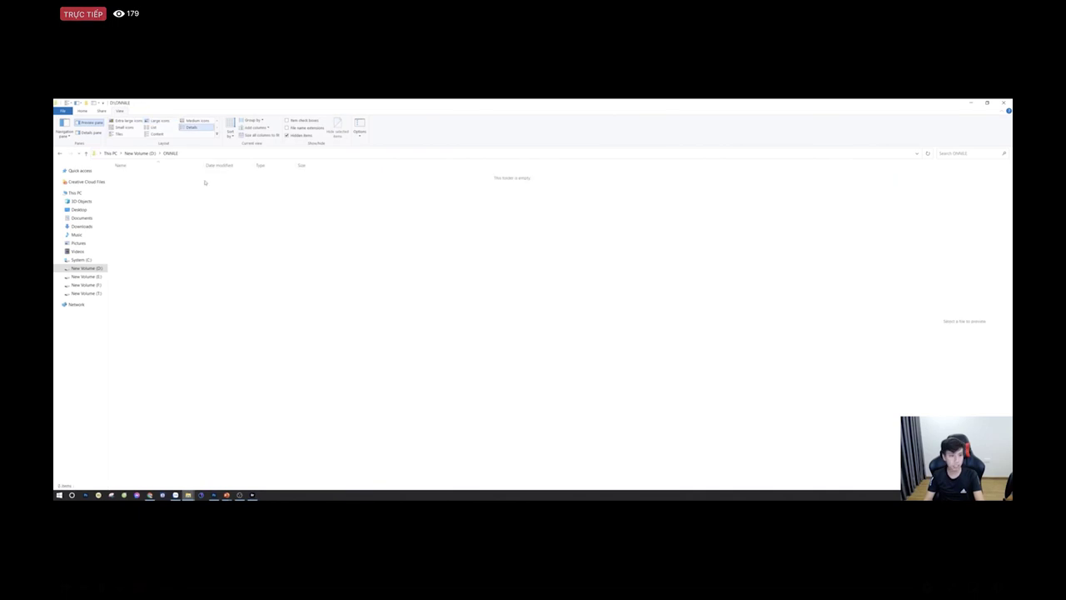
Step: Look through the module folders in TIZINO ONLINE MASTER on New Volume (E:) and open the module 4 folder
click(87, 277)
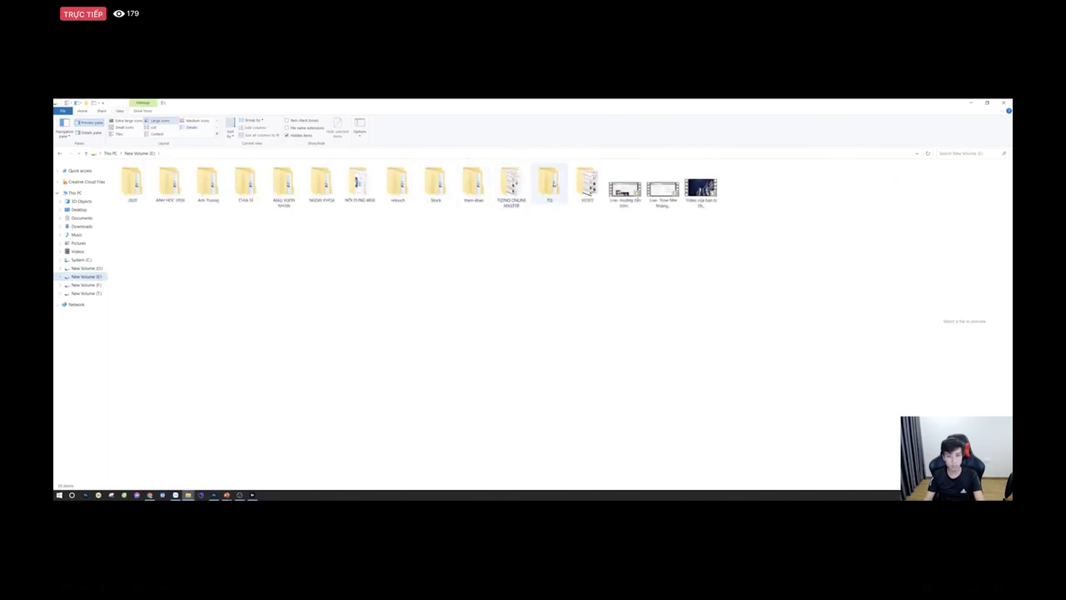
double_click(504, 185)
double_click(136, 185)
key(alt+Left)
double_click(141, 191)
key(alt+Left)
double_click(141, 192)
key(alt+Left)
double_click(146, 198)
key(alt+Left)
double_click(146, 207)
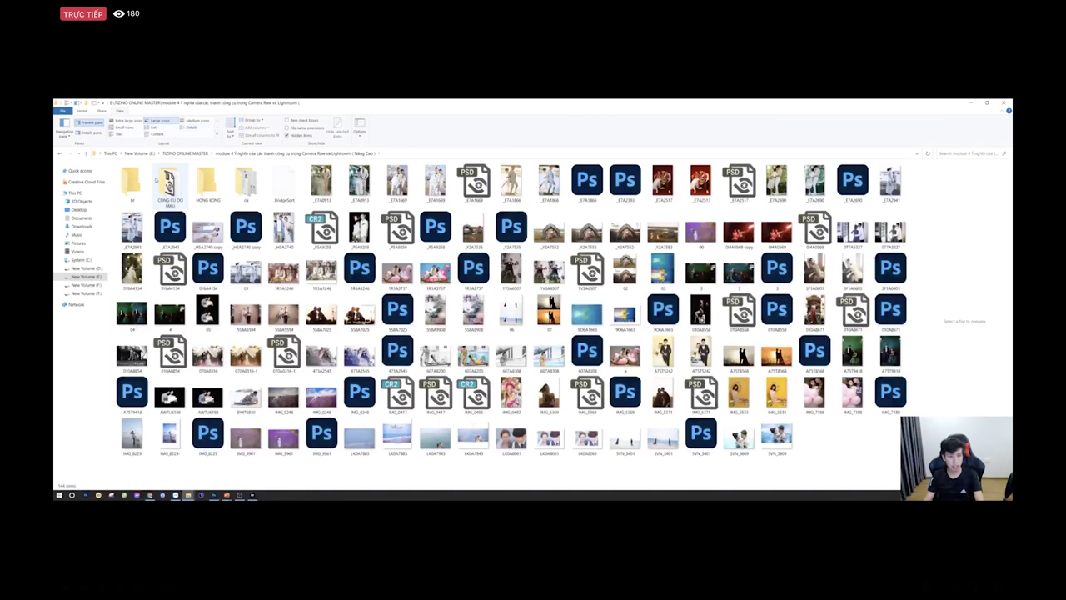
Step: Open the finished underwater "WHAT'S HOT" JPG from the module 4 folder in Photoshop
click(625, 313)
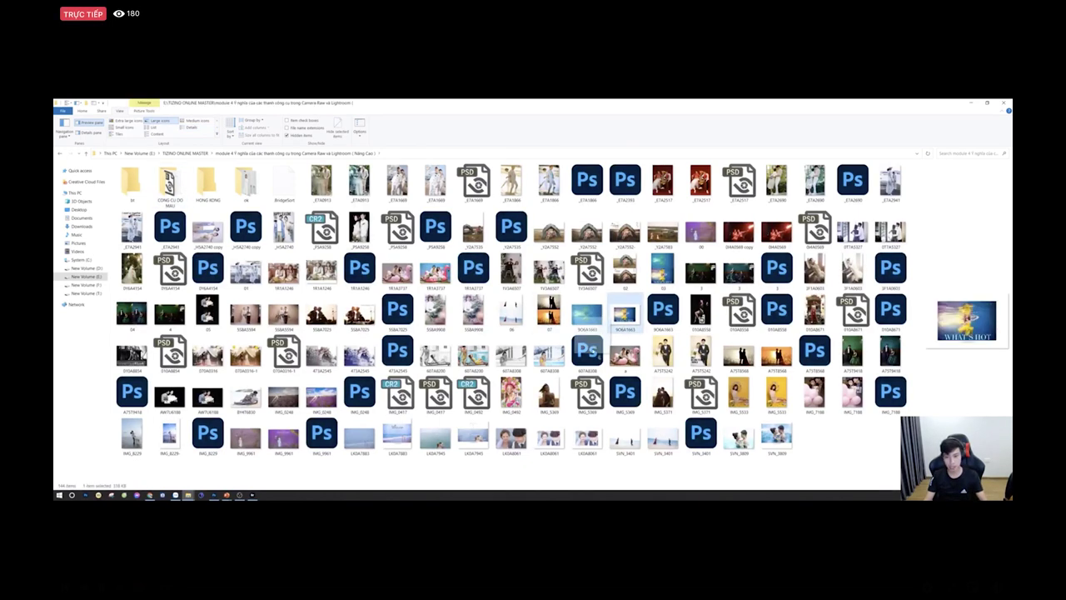
key(alt+Tab)
key(Tab)
drag(591, 349, 471, 113)
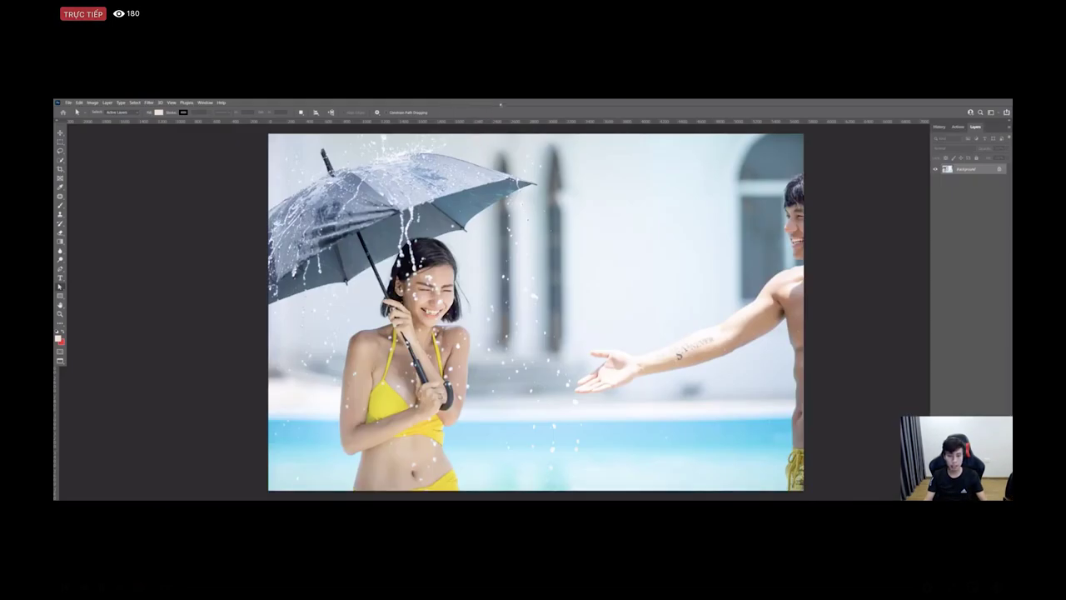
key(f)
key(f)
key(f)
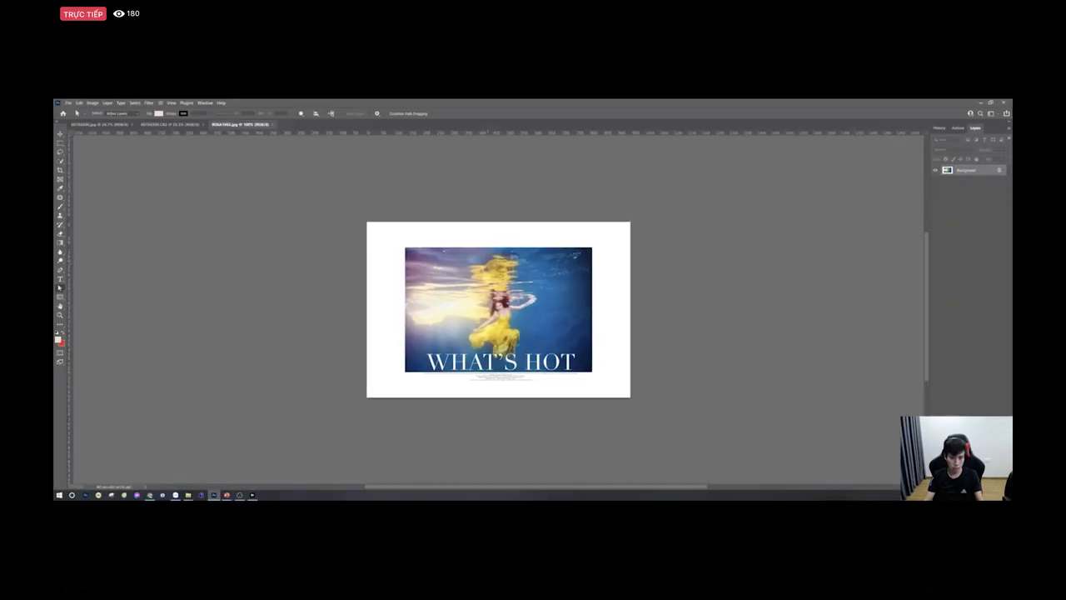
Step: Crop the "WHAT'S HOT" image closely around the underwater picture and place it enlarged at the side in full-screen mode
drag(438, 266, 596, 373)
key(alt+i)
key(p)
key(ctrl+d)
key(f)
drag(486, 296, 261, 231)
mouse_move(307, 267)
mouse_down()
mouse_move(275, 267)
mouse_move(266, 291)
mouse_move(328, 268)
mouse_up()
scroll(259, 280, down, 2)
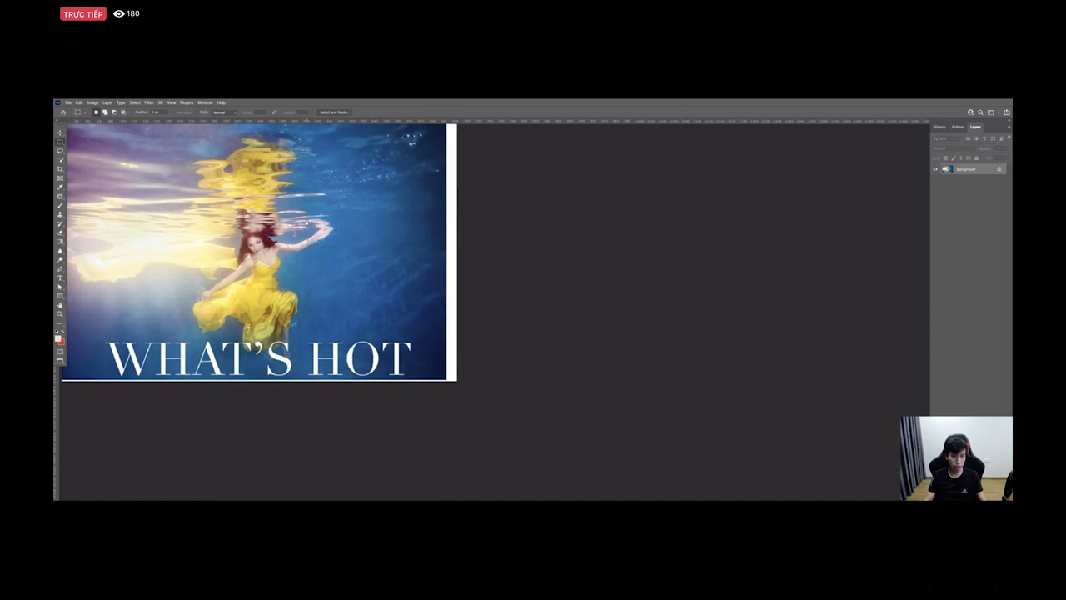
Step: Switch to Bridge and open the raw underwater photo in Camera Raw beside the finished "WHAT'S HOT" image
key(alt+Tab)
key(Tab)
key(Tab)
key(alt+Tab)
key(Tab)
key(Tab)
scroll(144, 207, down, 2)
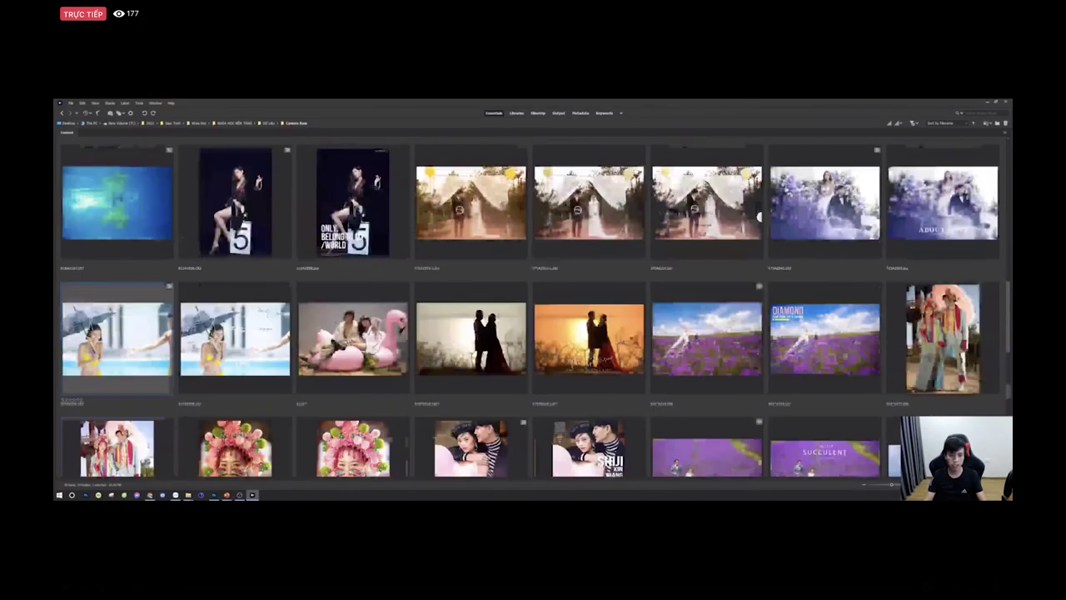
click(144, 207)
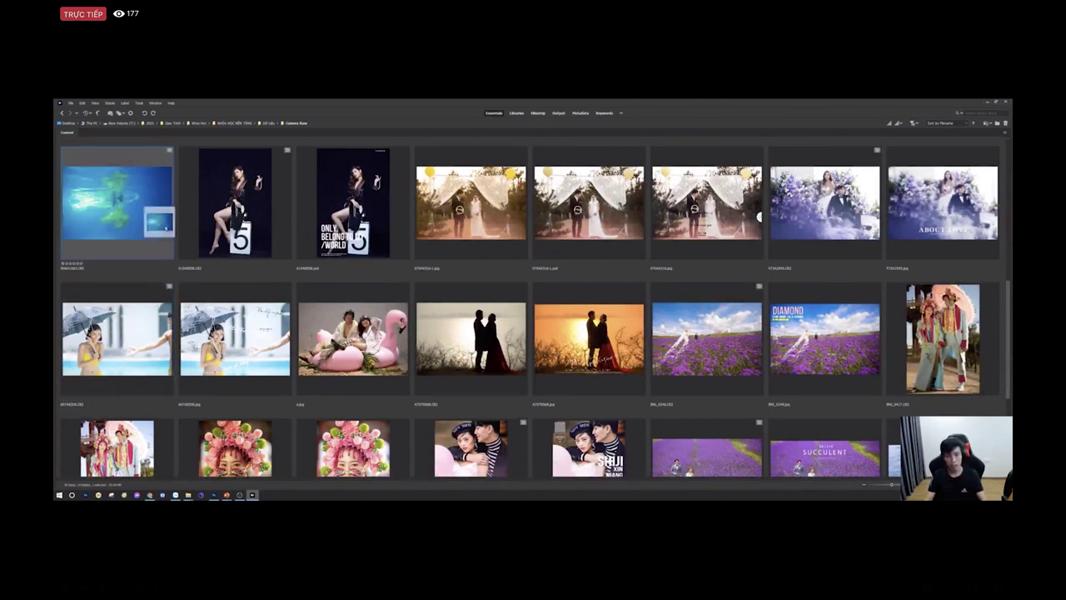
key(alt+Tab)
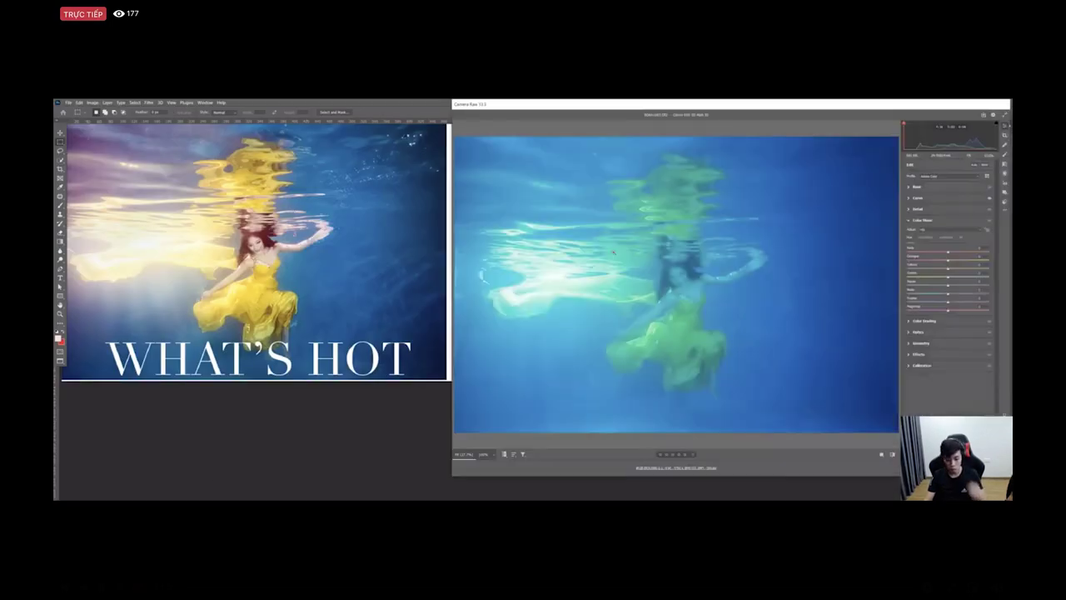
Step: Reset the underwater raw photo to its default settings and show the Basic adjustments
click(1004, 210)
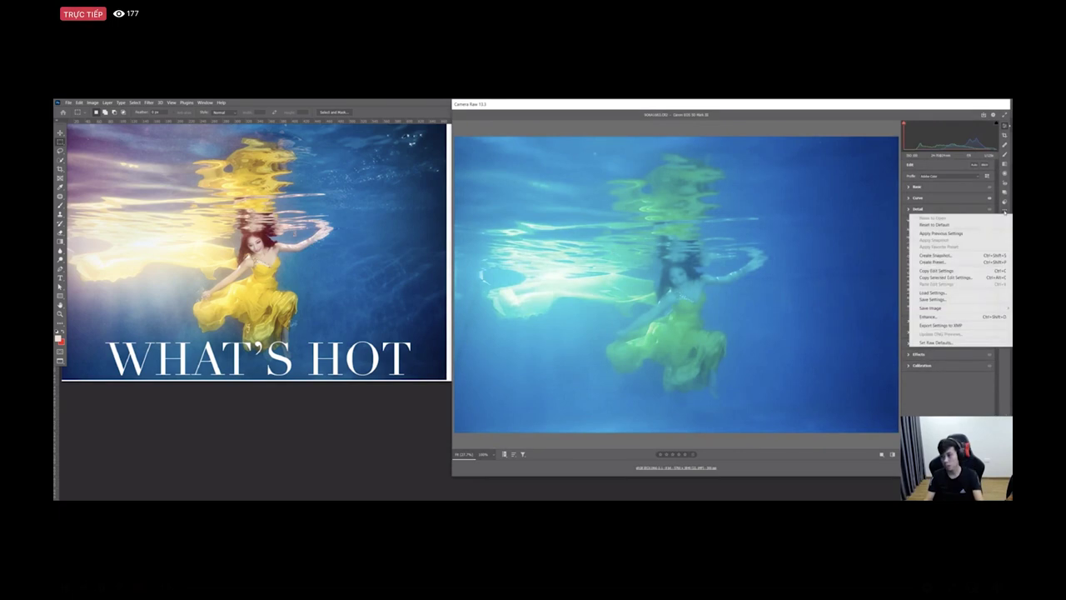
click(962, 224)
click(917, 186)
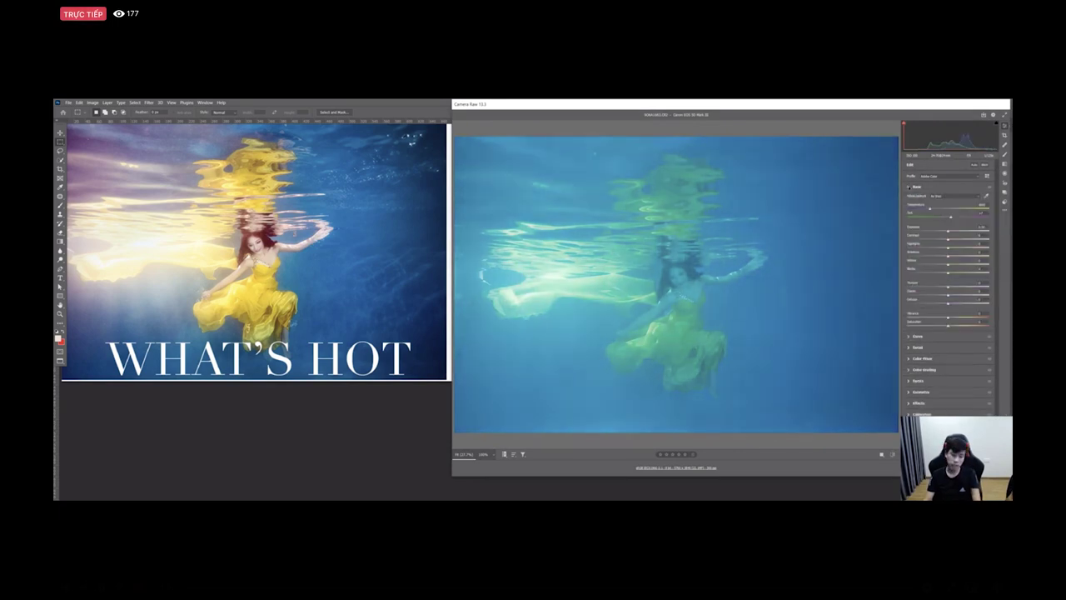
Step: Try maximum Contrast and maximum Dehaze on the underwater photo, resetting each to its default
drag(949, 238, 1011, 243)
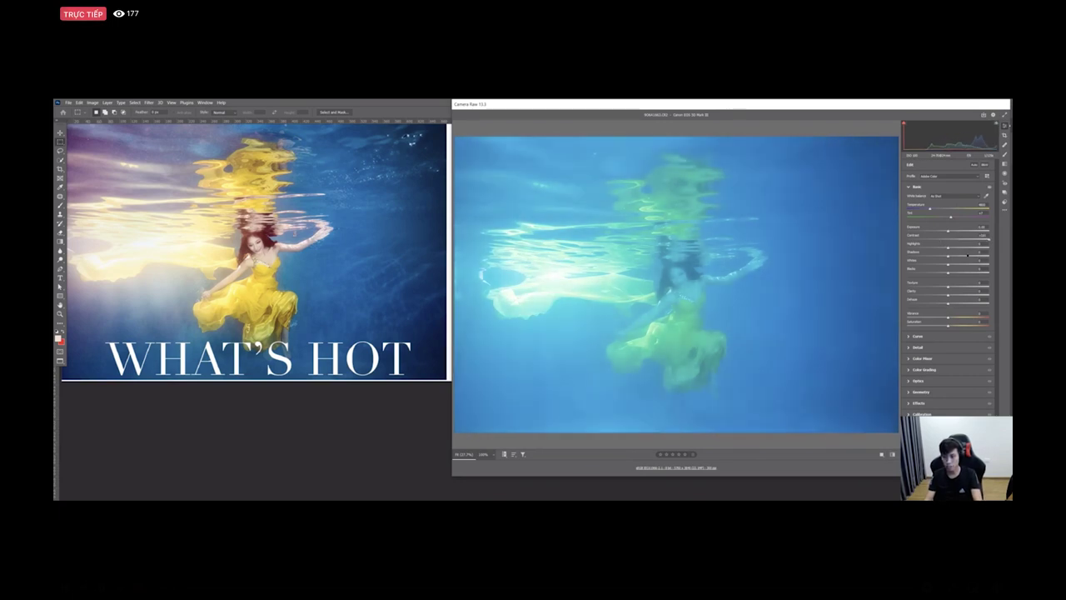
double_click(919, 240)
drag(948, 304, 1010, 308)
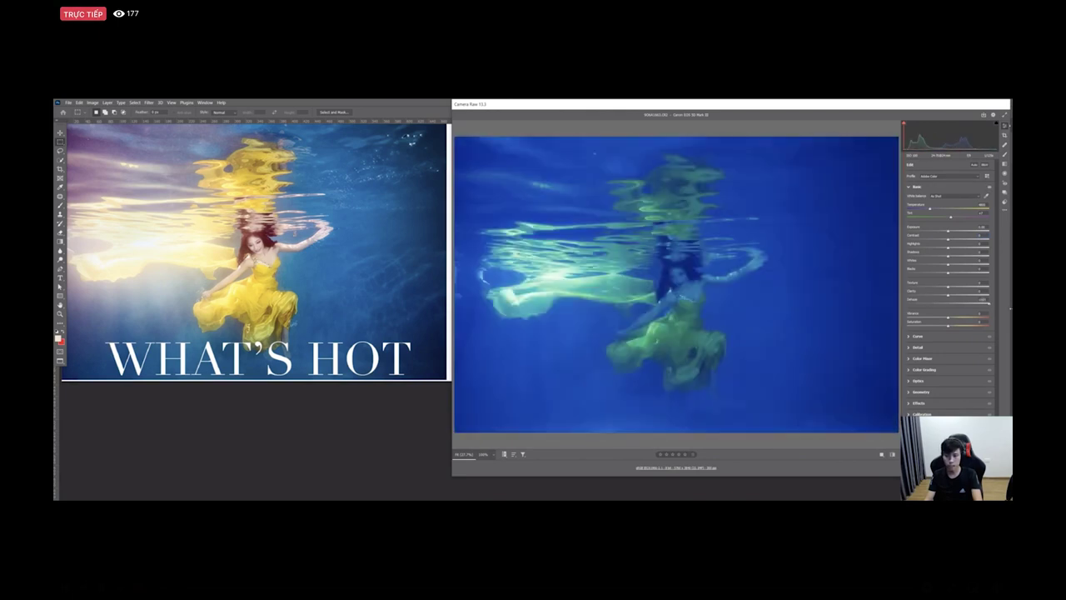
double_click(921, 301)
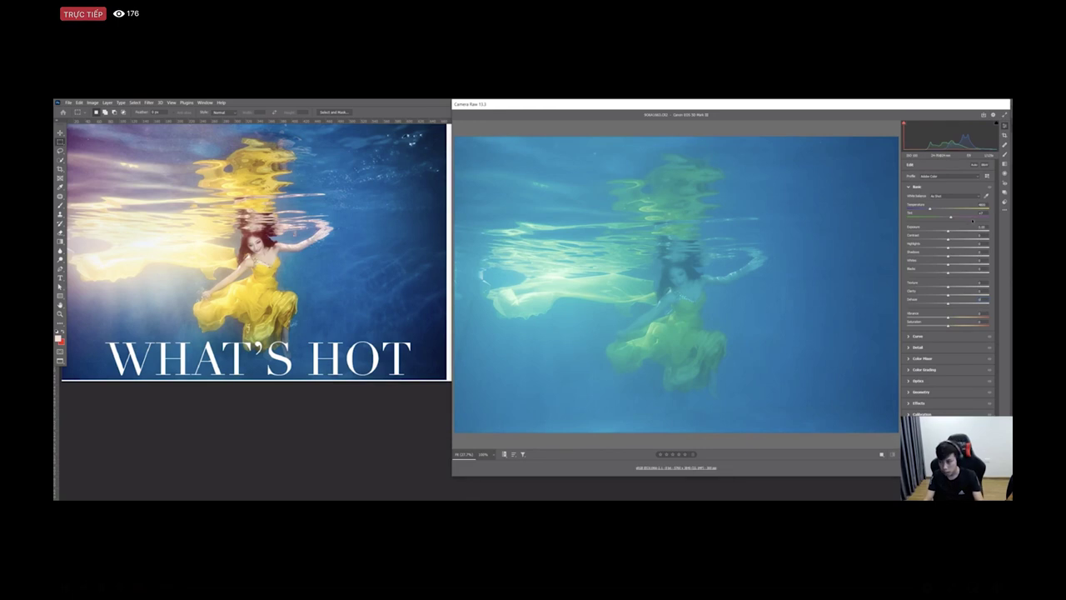
Step: Match the reference's warm tones with higher Temperature and magenta Tint, raising Exposure and Shadows and strongly lowering Blacks
drag(976, 217, 988, 237)
double_click(988, 238)
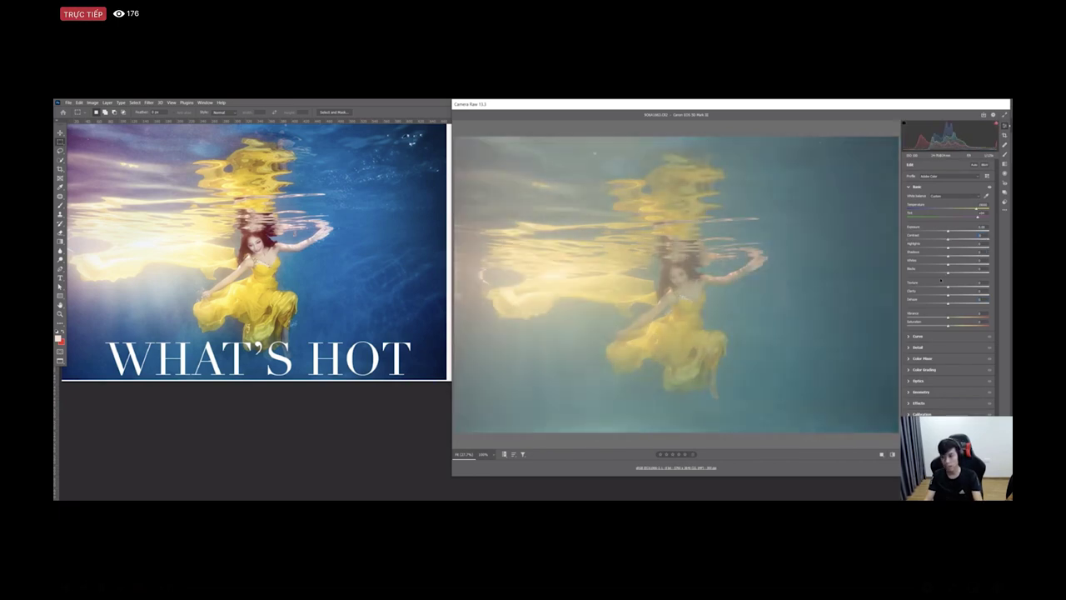
drag(949, 271, 957, 231)
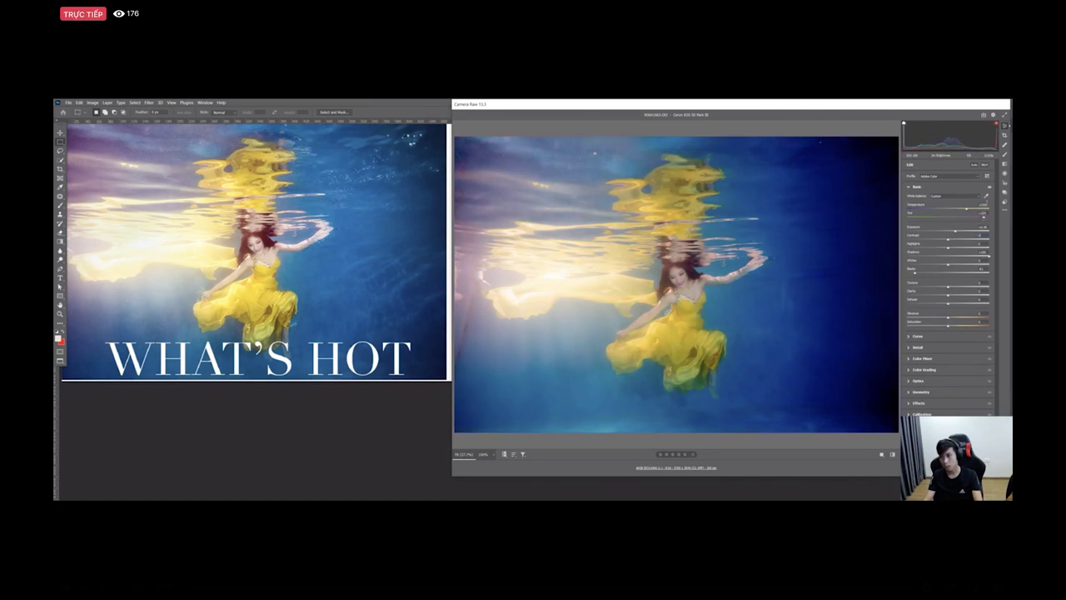
drag(950, 271, 913, 273)
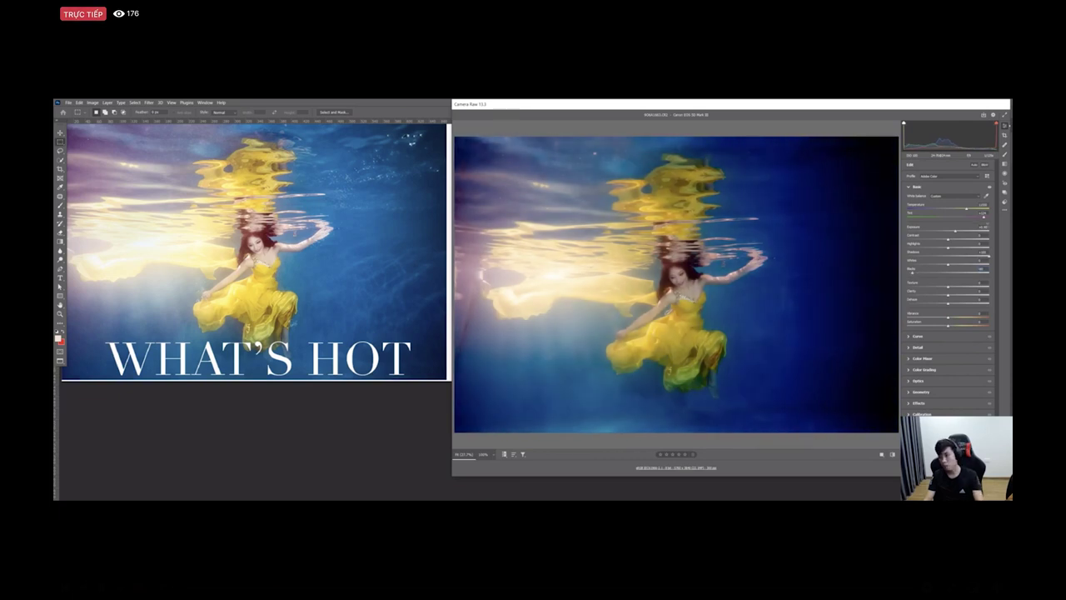
drag(963, 227, 961, 227)
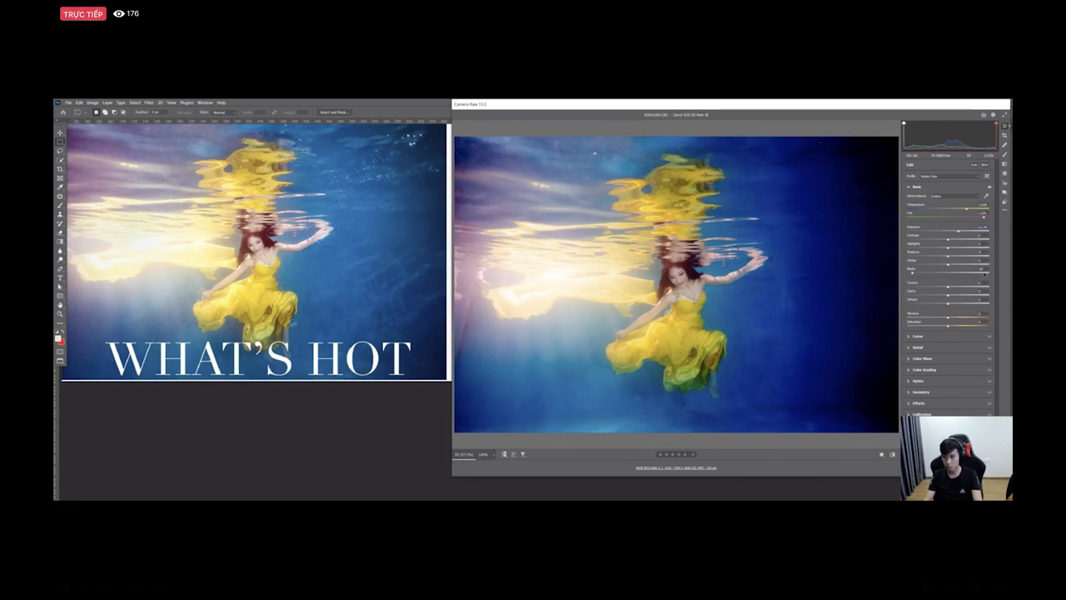
Step: Try default Shadows and Blacks with Contrast at maximum, and undo the Contrast and Shadows changes
double_click(988, 256)
double_click(912, 272)
drag(948, 239, 989, 239)
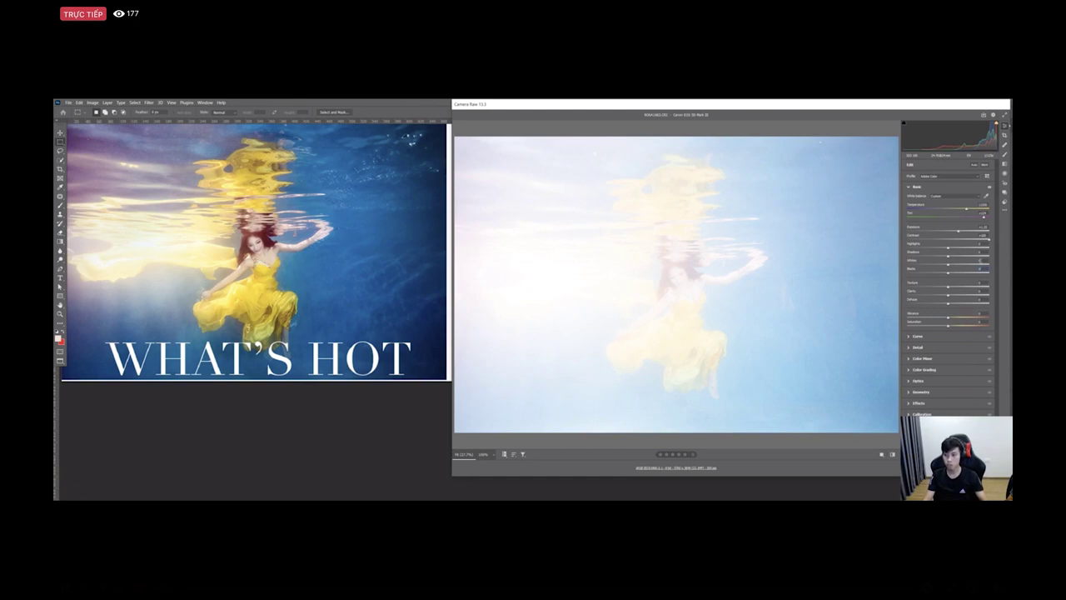
key(ctrl+z)
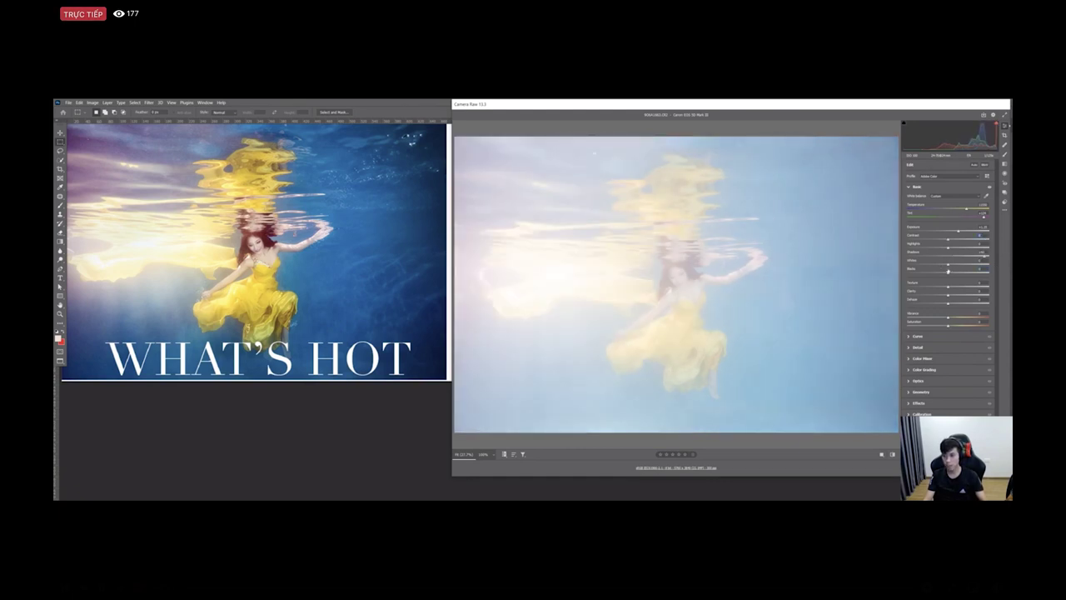
Step: Lower Blacks strongly again and raise Contrast slightly to bring depth back to the underwater photo
drag(944, 273, 915, 273)
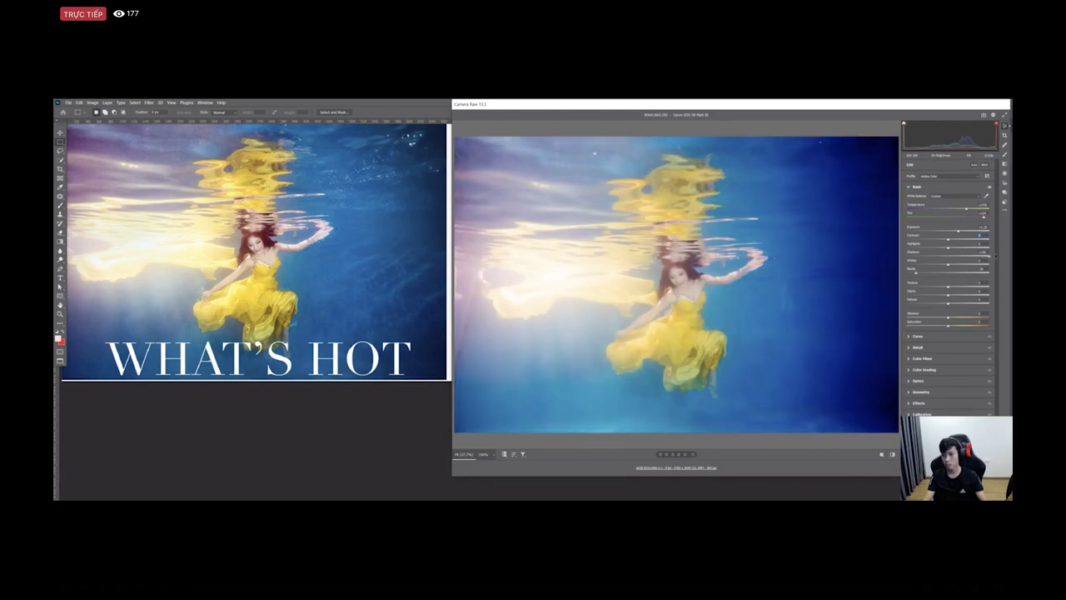
drag(959, 241, 962, 240)
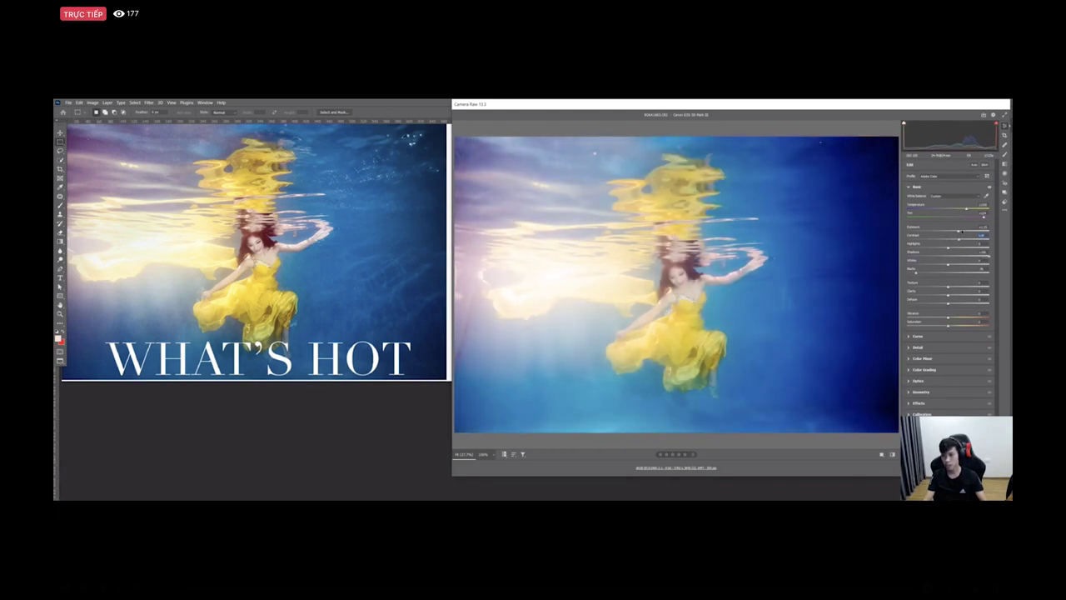
drag(921, 272, 913, 272)
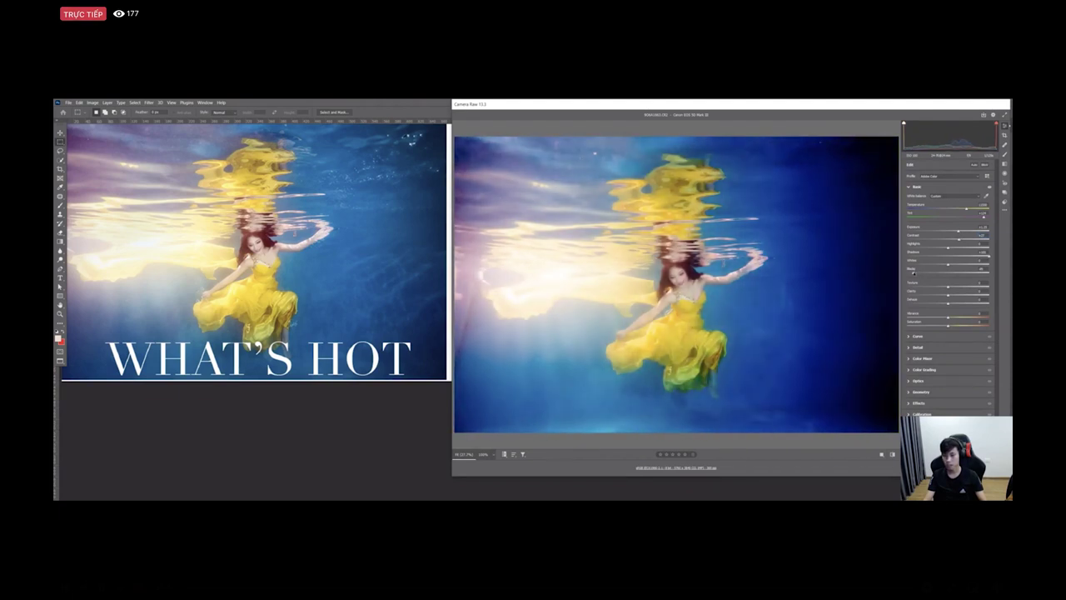
drag(913, 273, 914, 274)
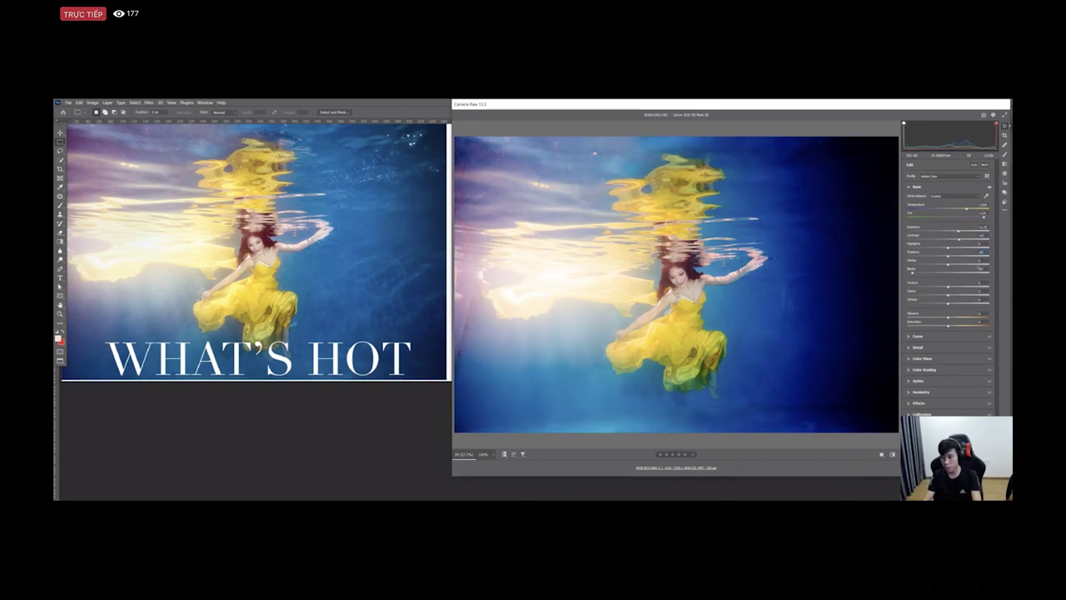
Step: Reset Blacks and darken the photo with the point curve instead, anchoring the highlights and moving the black point far inward
double_click(913, 272)
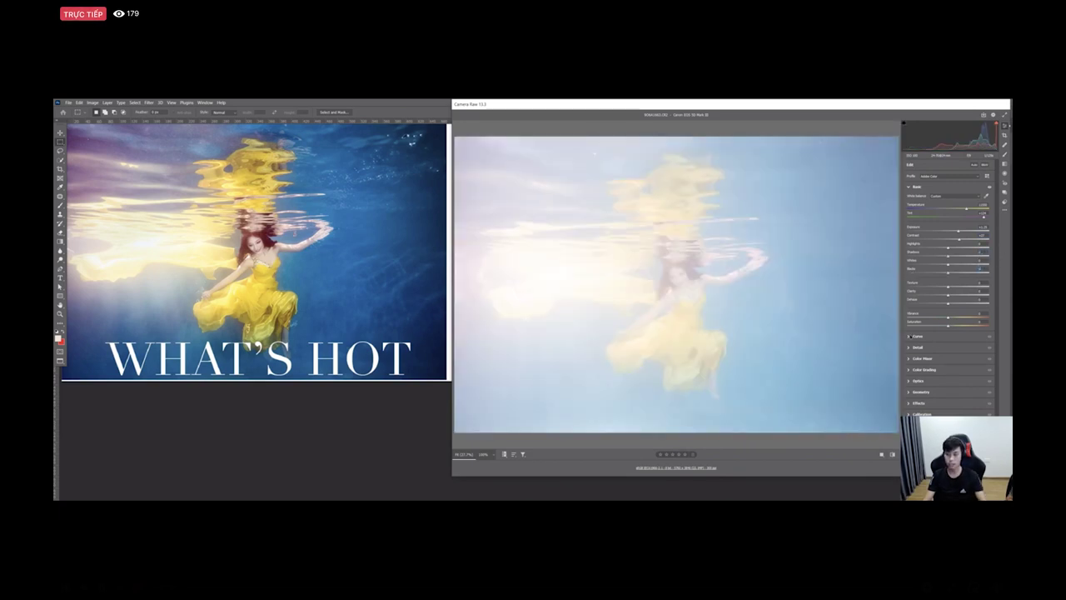
click(912, 336)
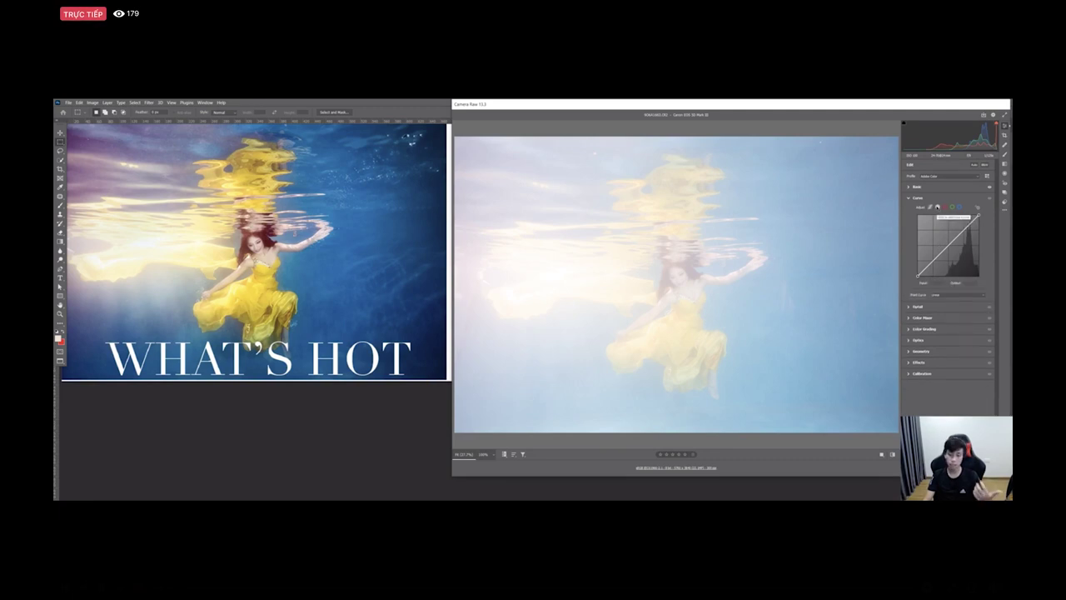
click(937, 206)
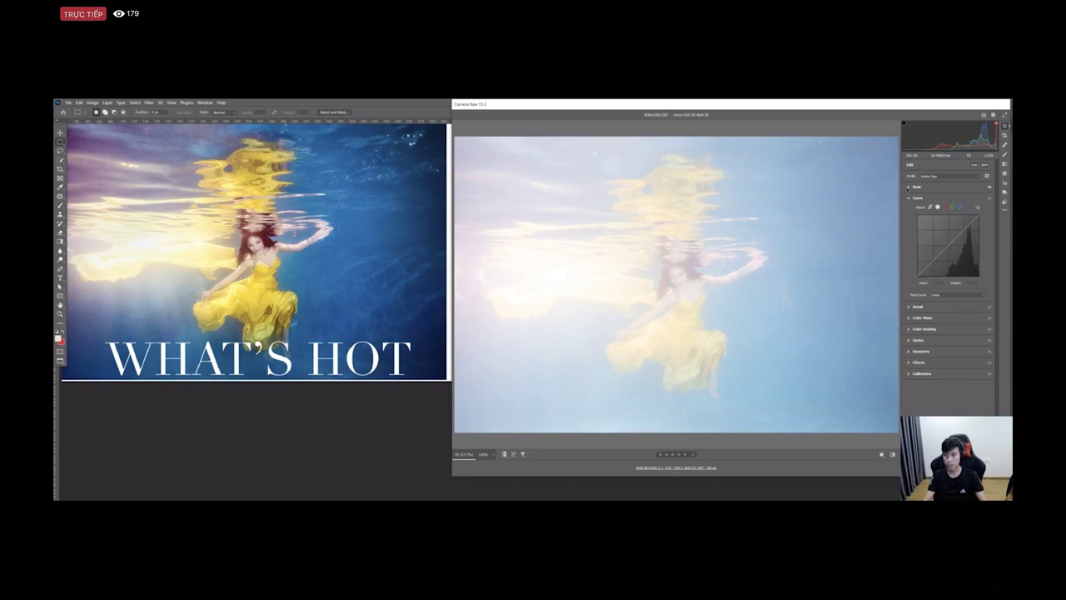
click(908, 188)
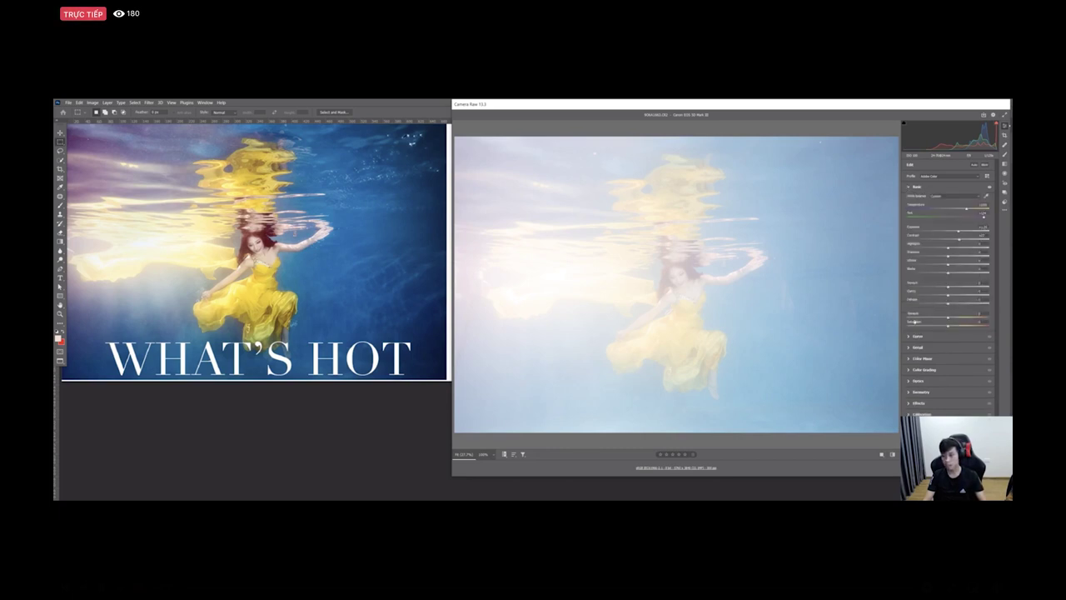
click(908, 336)
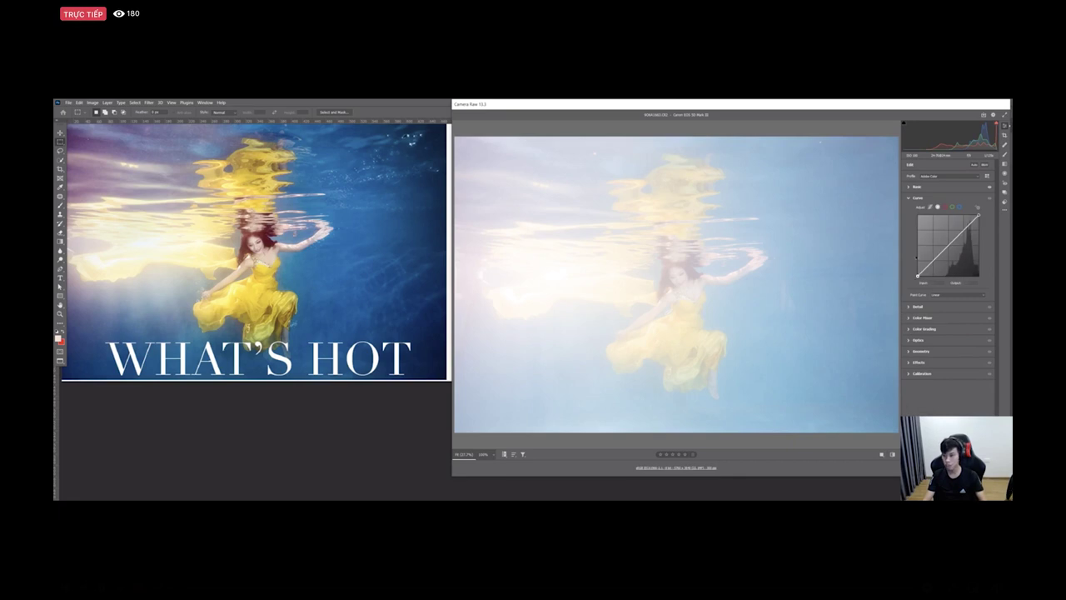
drag(917, 276, 971, 235)
drag(964, 276, 963, 276)
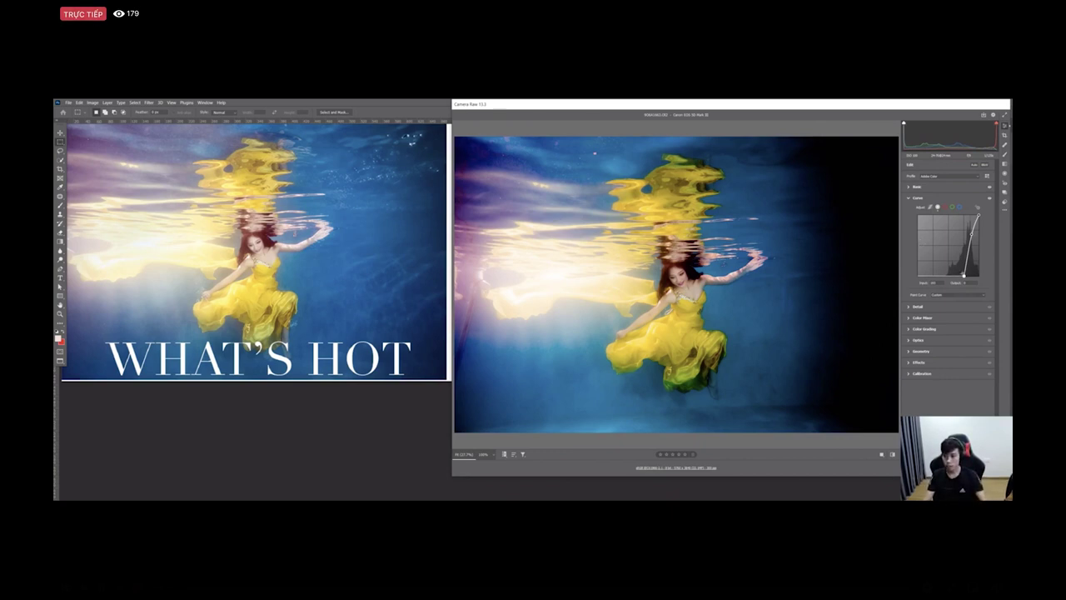
drag(964, 275, 963, 275)
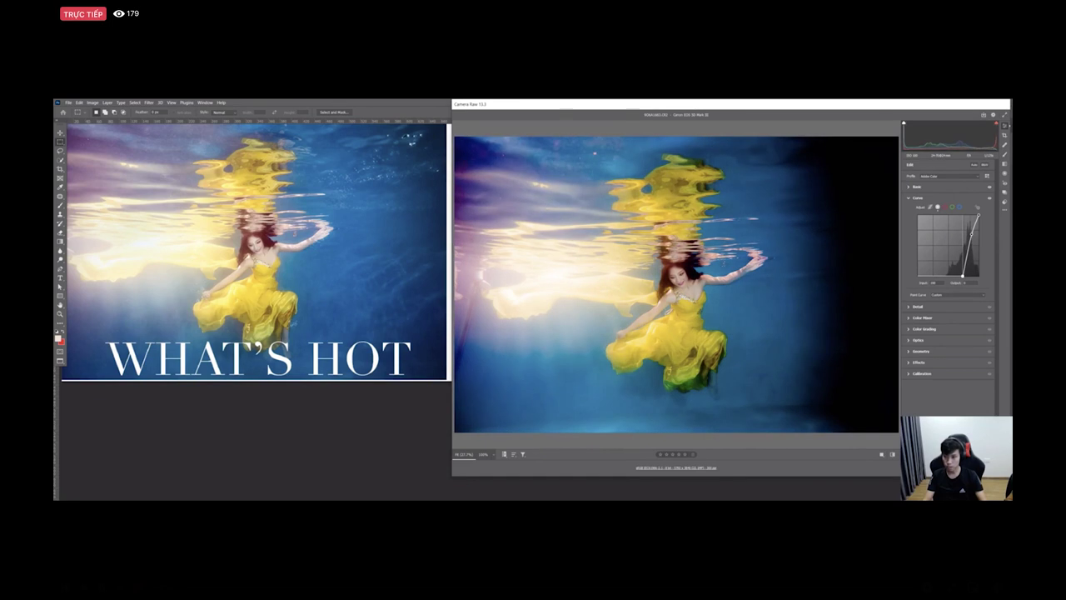
Step: Compare the Basic adjustments with the tone curve by alternating between the two groups of settings
click(909, 187)
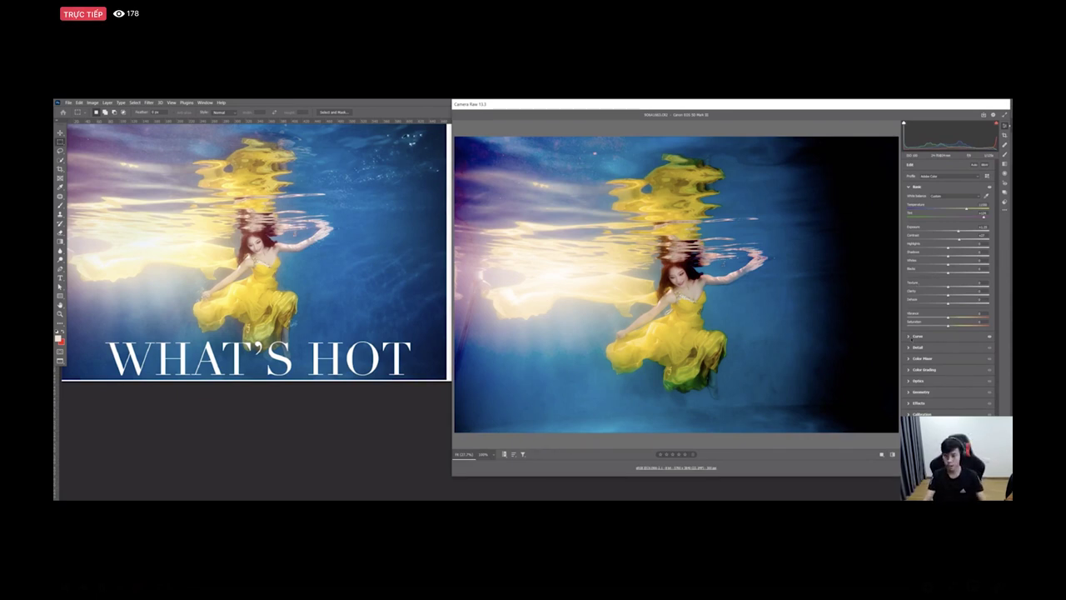
click(908, 336)
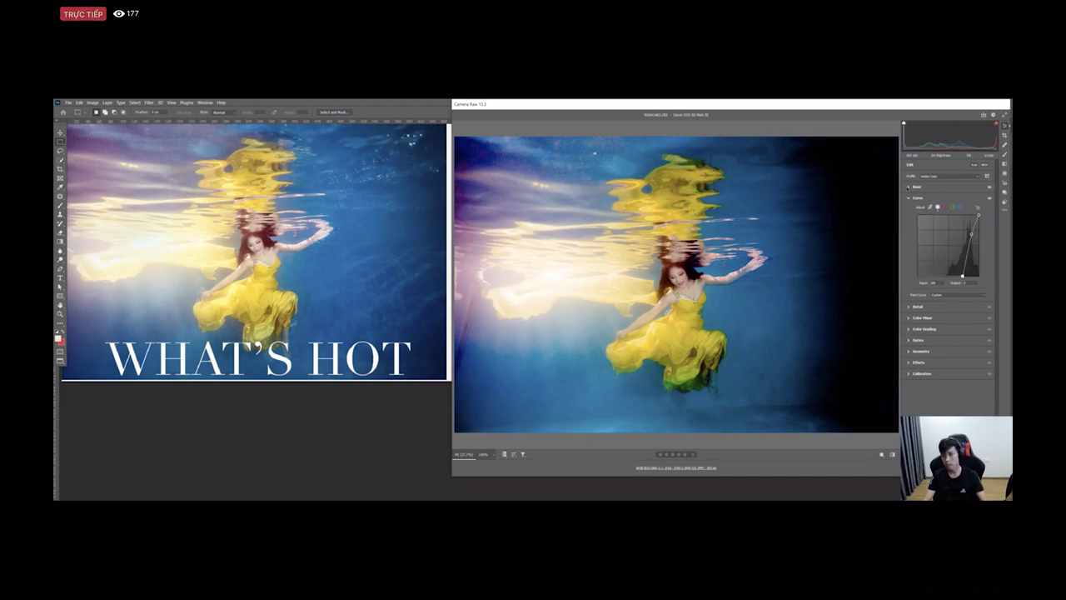
click(917, 187)
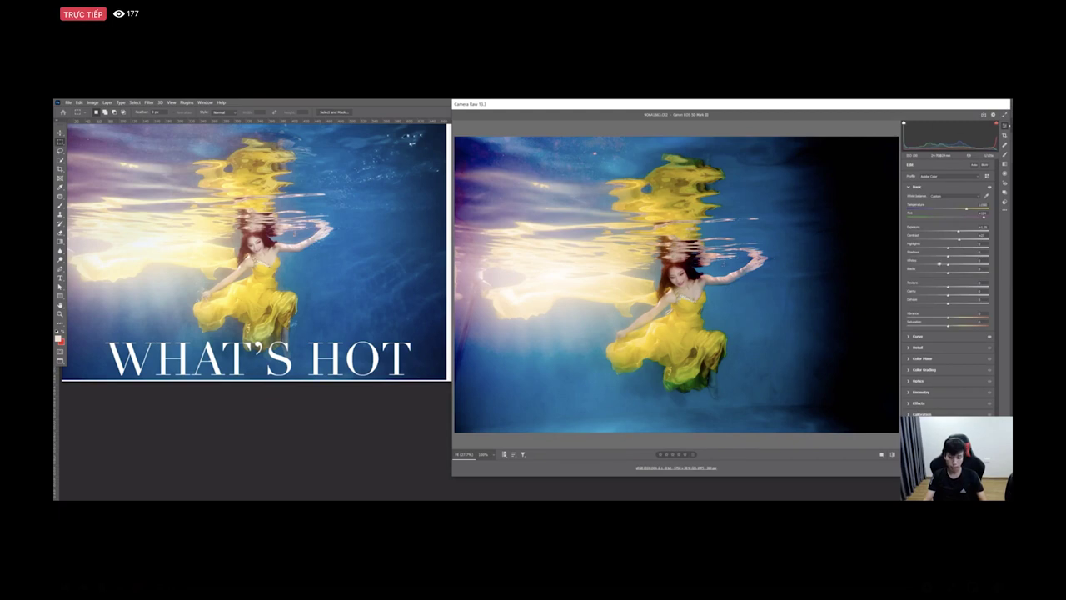
click(917, 336)
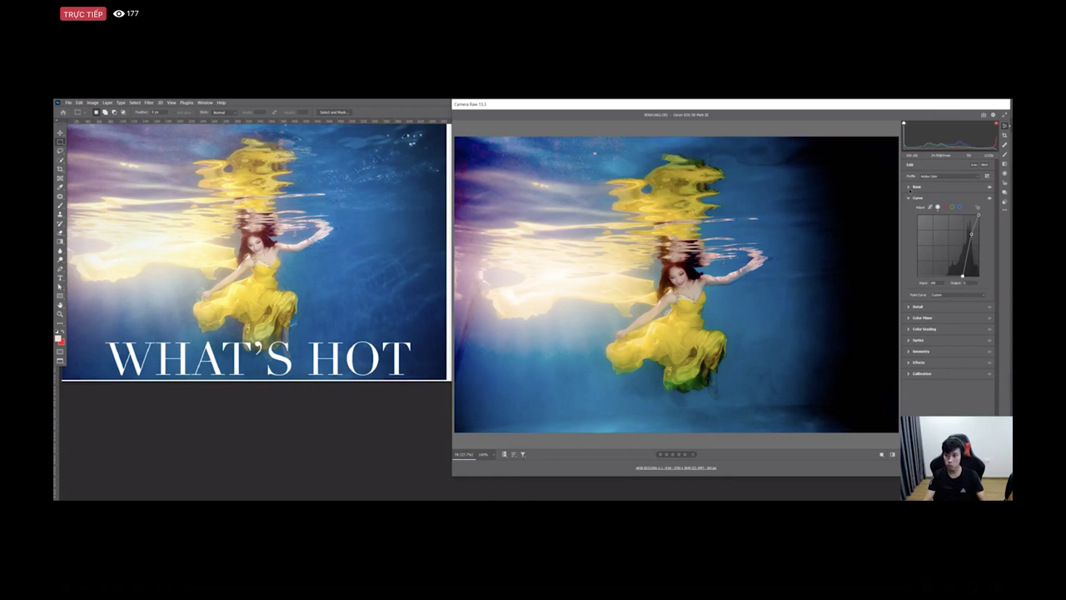
click(916, 187)
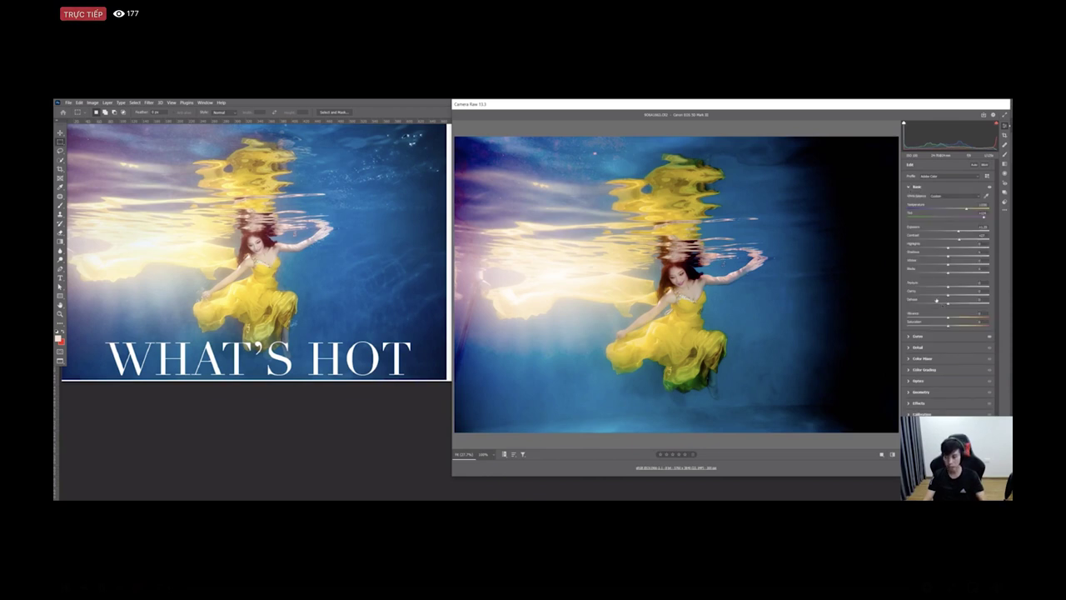
click(909, 336)
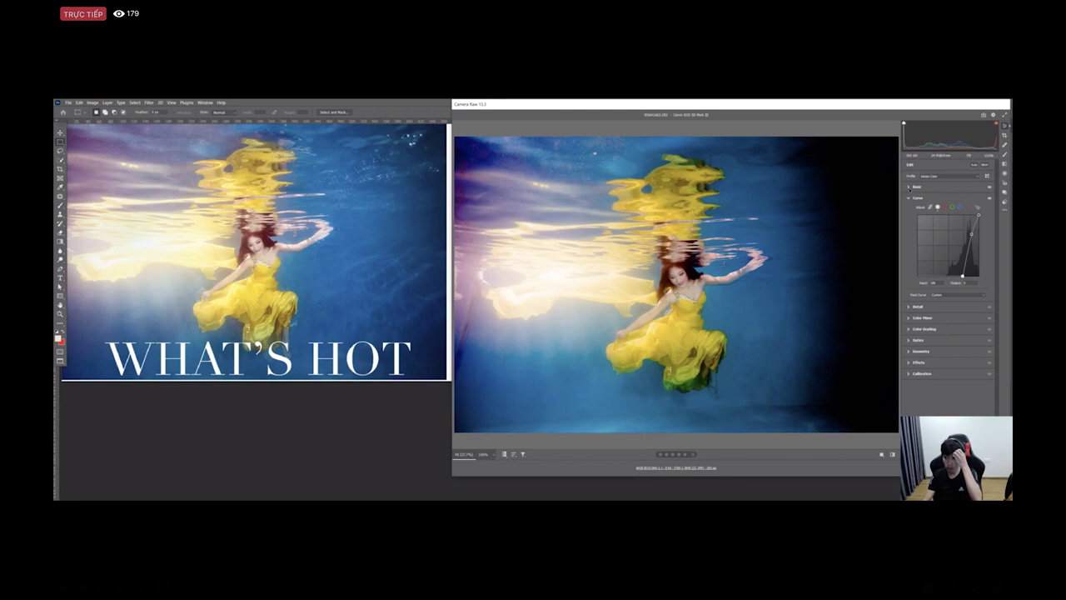
click(932, 187)
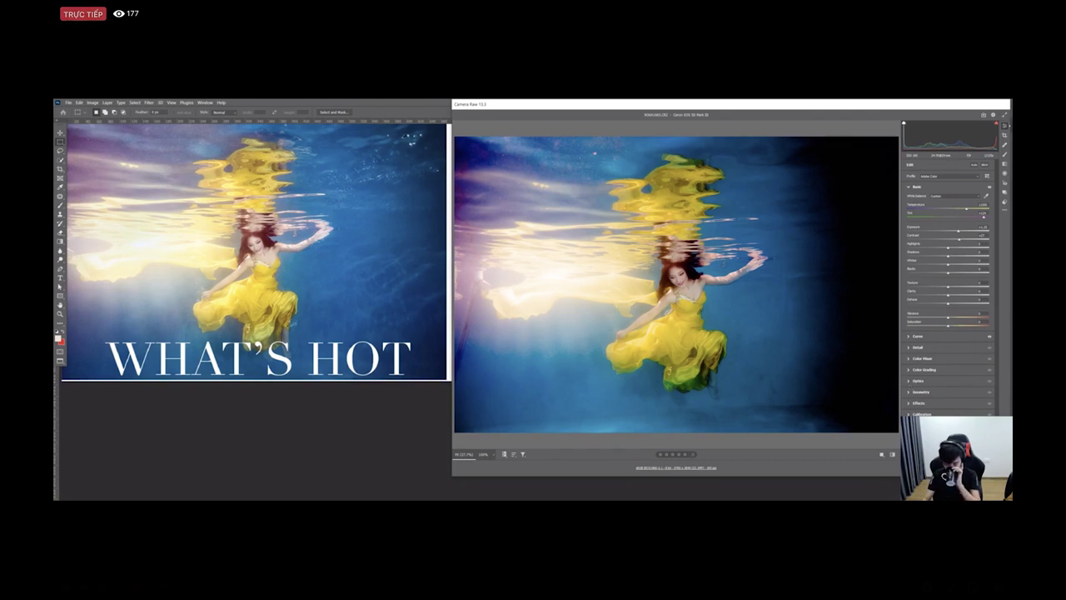
Step: Close Camera Raw with the underwater photo's adjustments, and look through the YouTube channel's tutorial list in Chrome
key(Return)
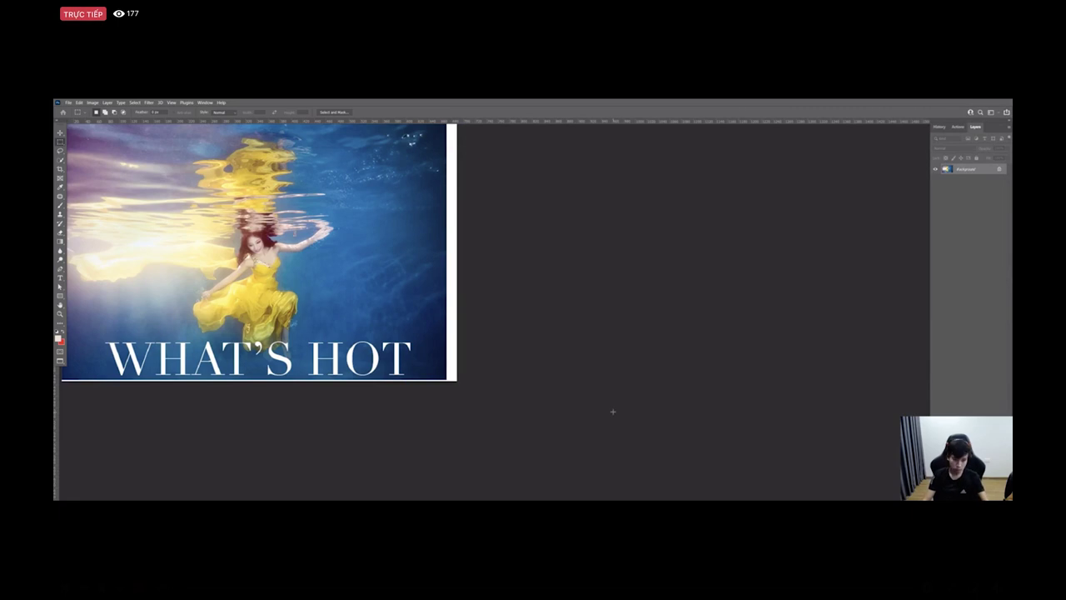
key(alt+Tab)
key(alt+Tab)
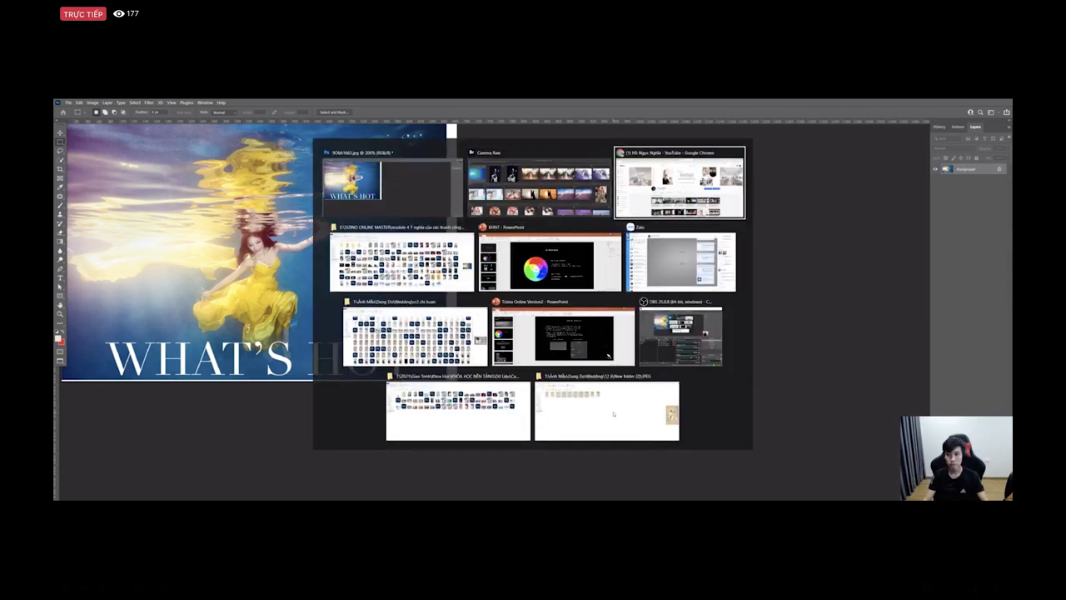
scroll(252, 304, down, 10)
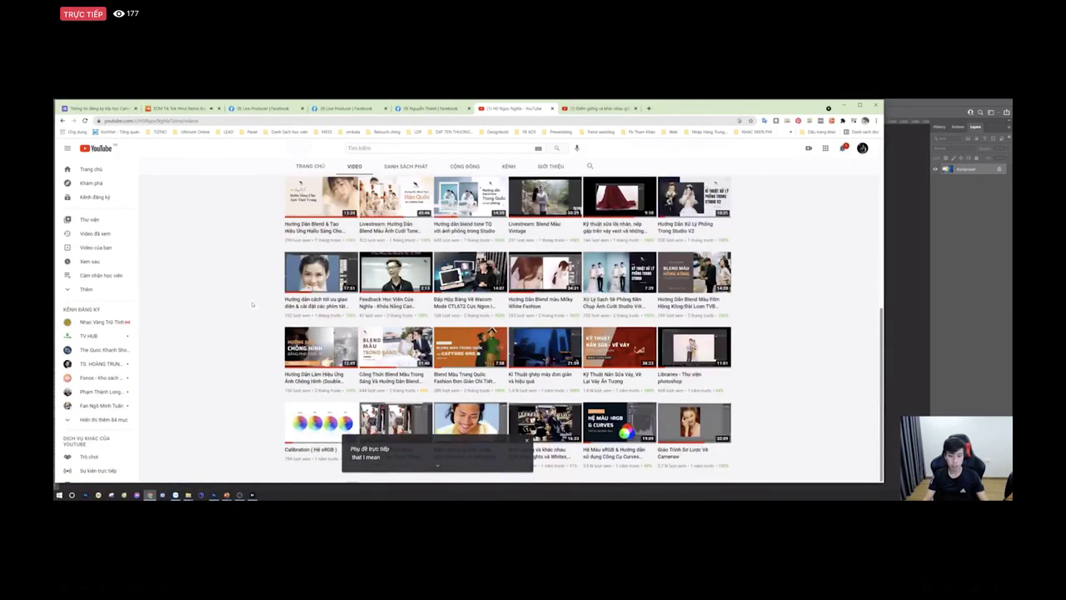
scroll(252, 304, up, 10)
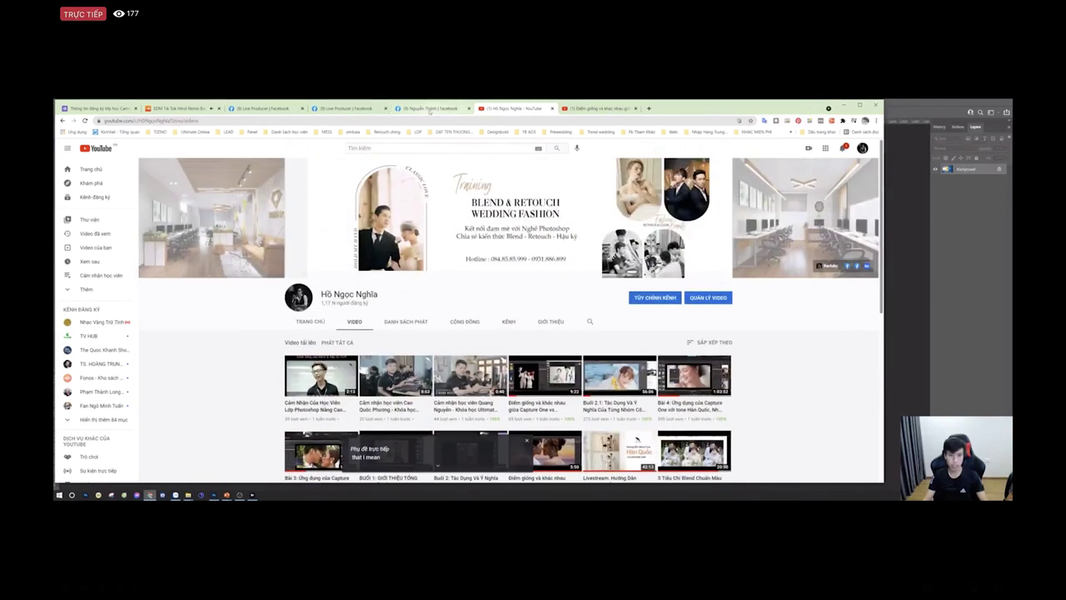
Step: Check the Facebook live broadcast page and look through the photographer's Facebook profile posts
click(430, 111)
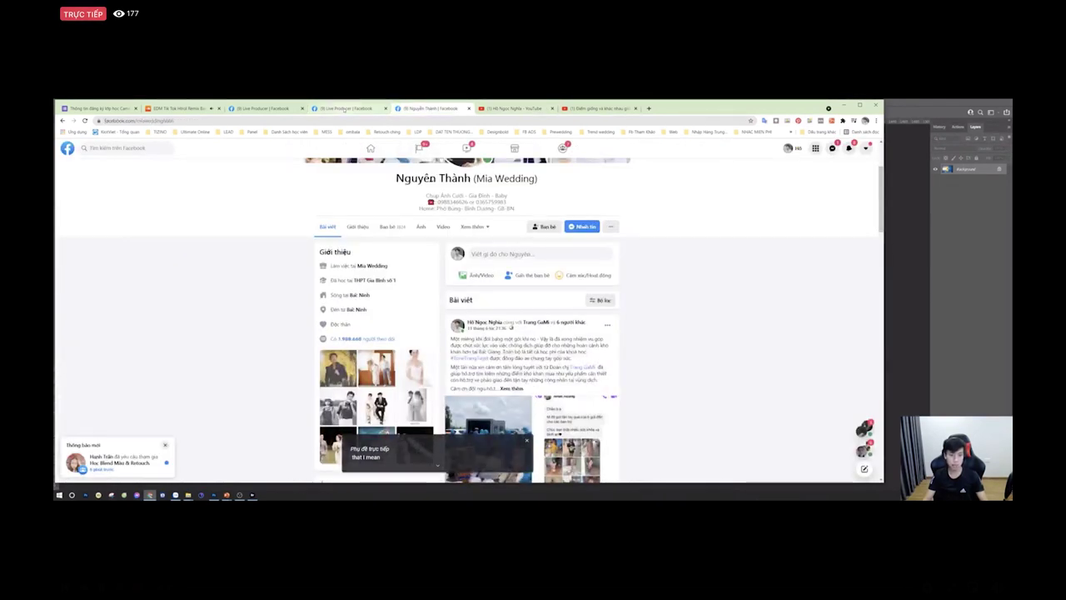
click(344, 110)
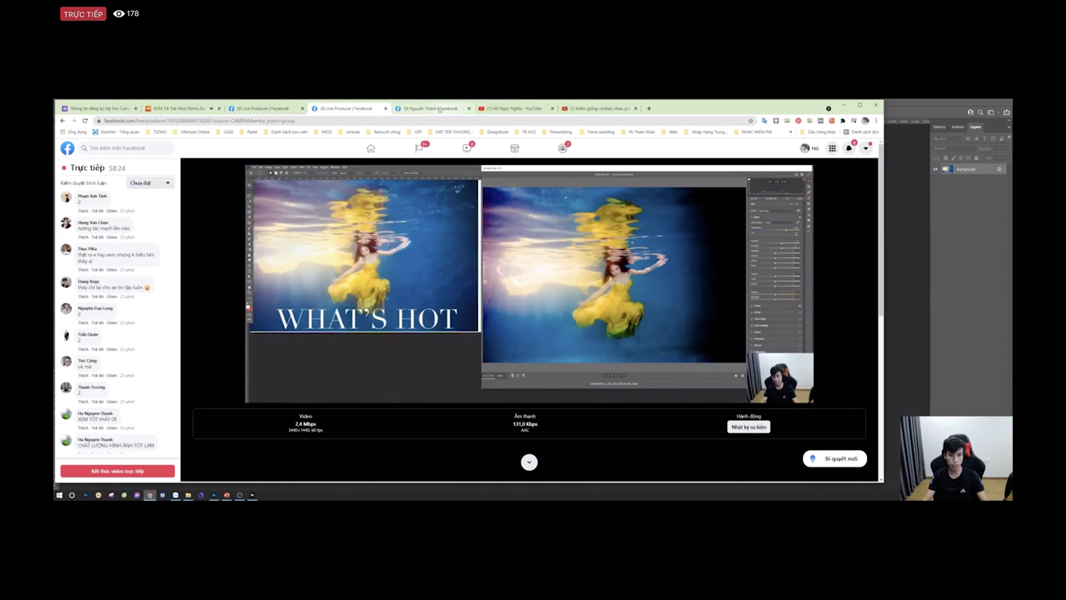
click(439, 110)
scroll(621, 289, down, 10)
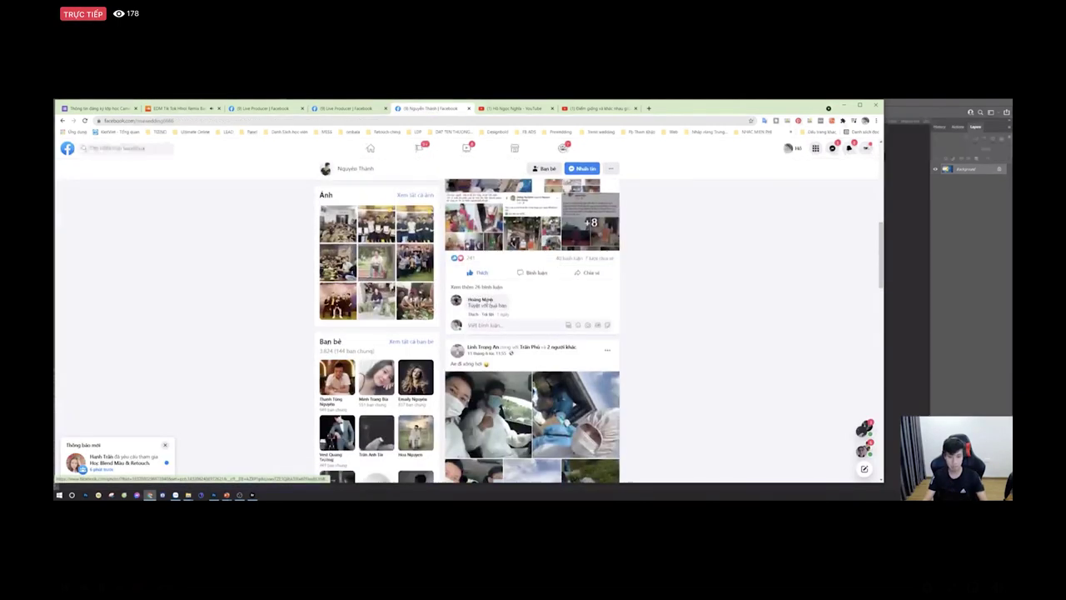
scroll(621, 289, up, 10)
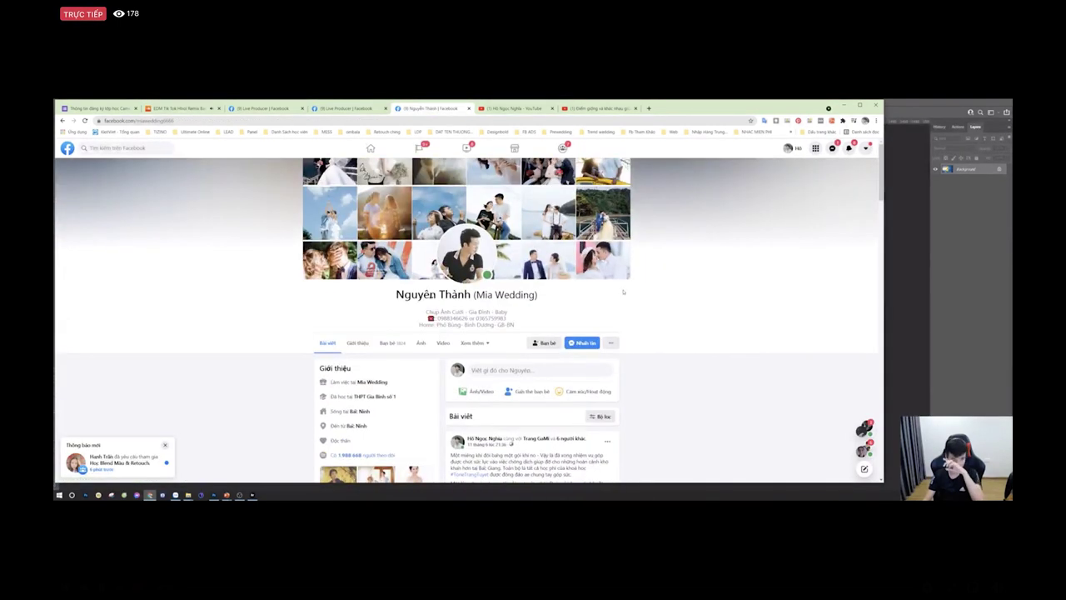
Step: Switch to the Camera Raw course presentation in PowerPoint and review its slides around Color Grading
key(alt+Tab)
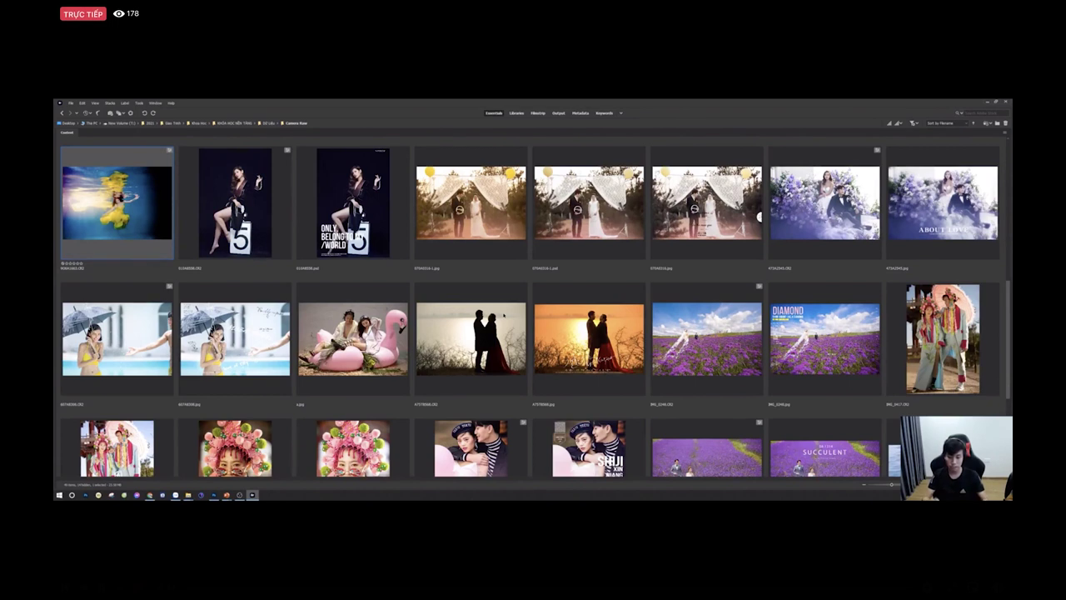
key(alt+Tab)
key(alt+Tab)
key(alt+Tab)
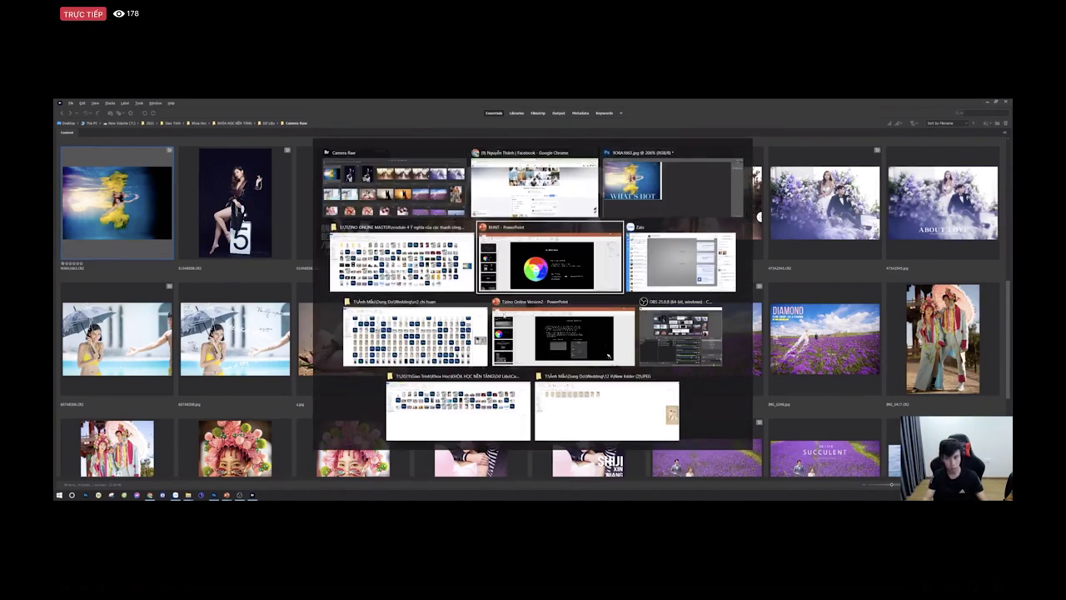
scroll(285, 406, down, 6)
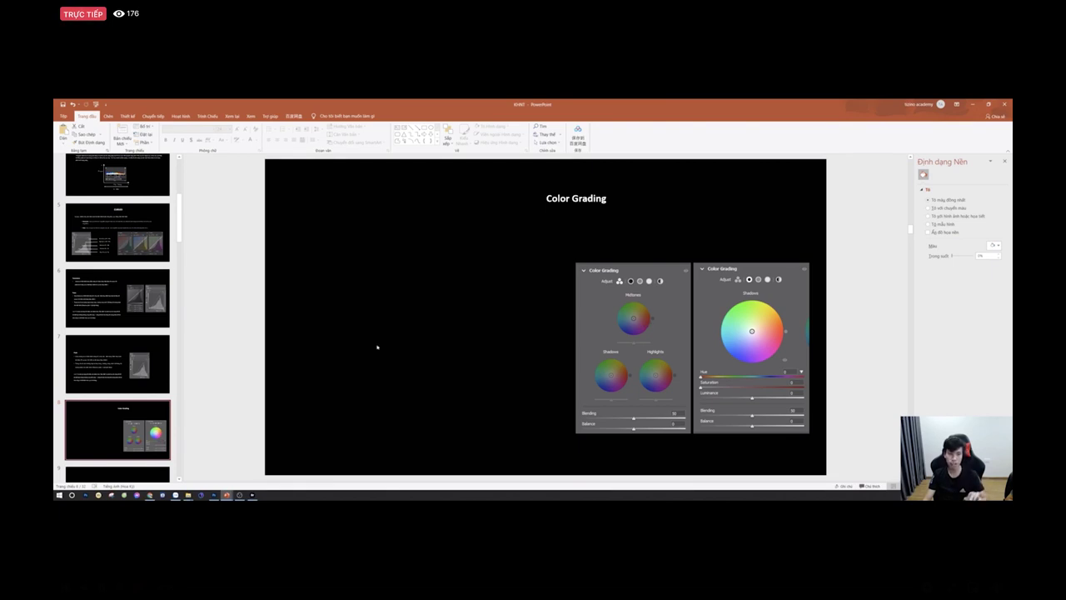
scroll(129, 229, up, 5)
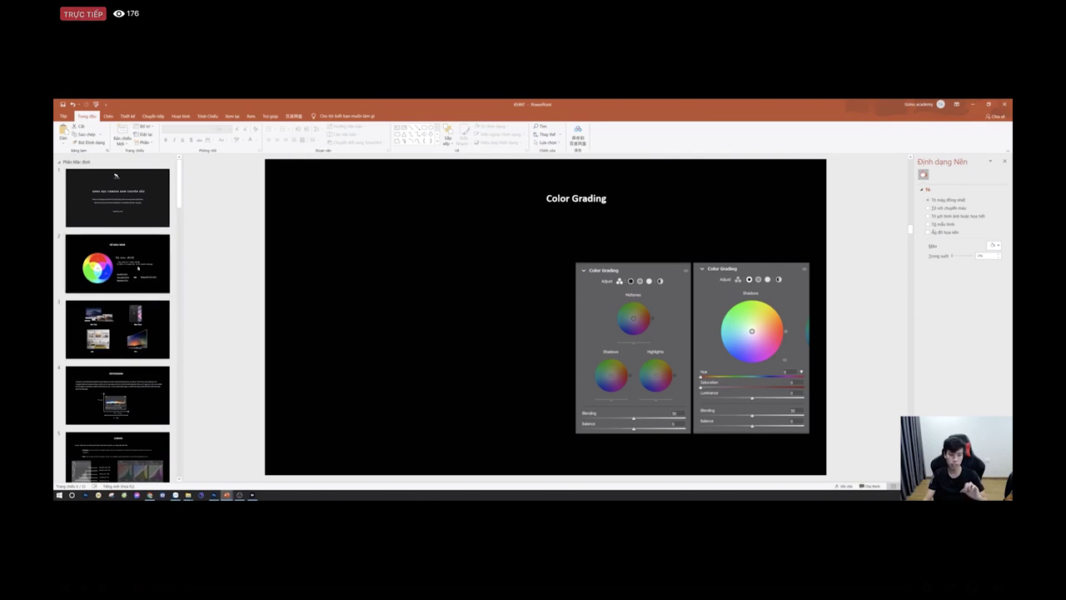
Step: Bring up the Tizino Online Version2 presentation at its Split Toning slide and alternate with the other presentation
click(266, 468)
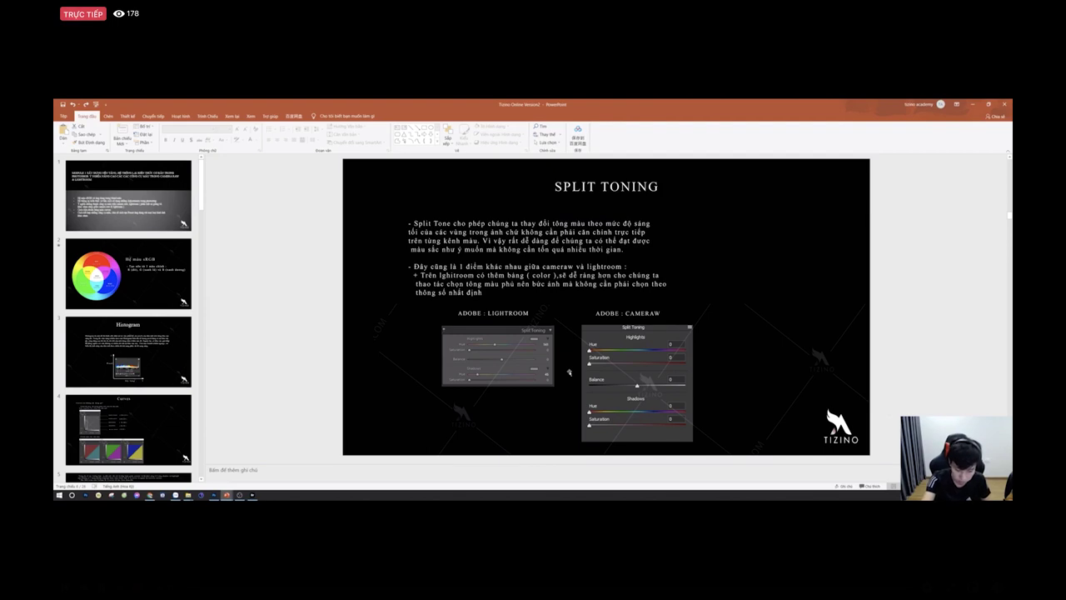
key(alt+Tab)
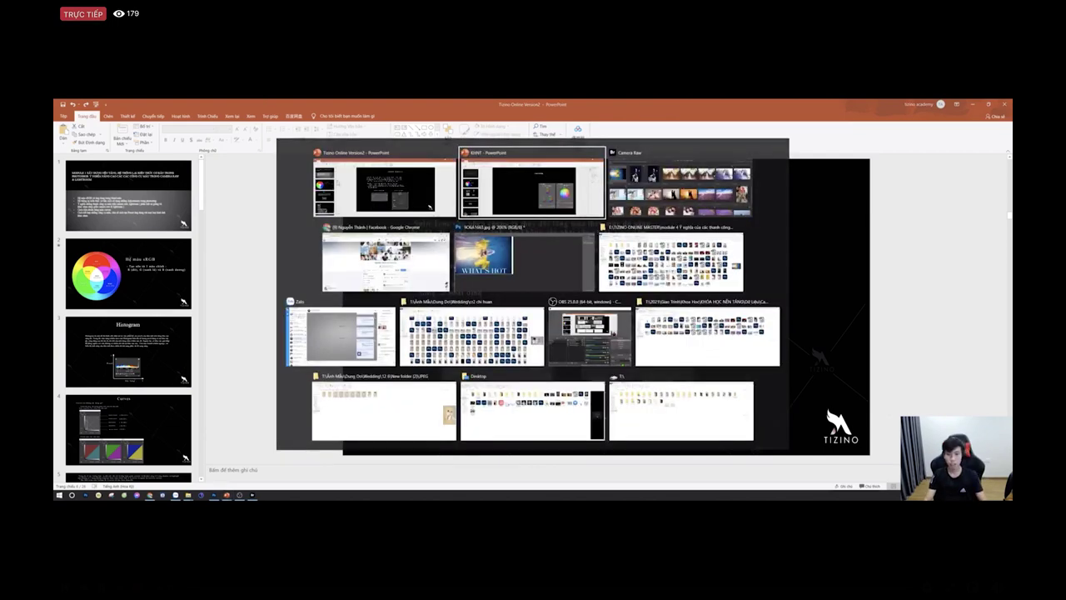
key(alt+Tab)
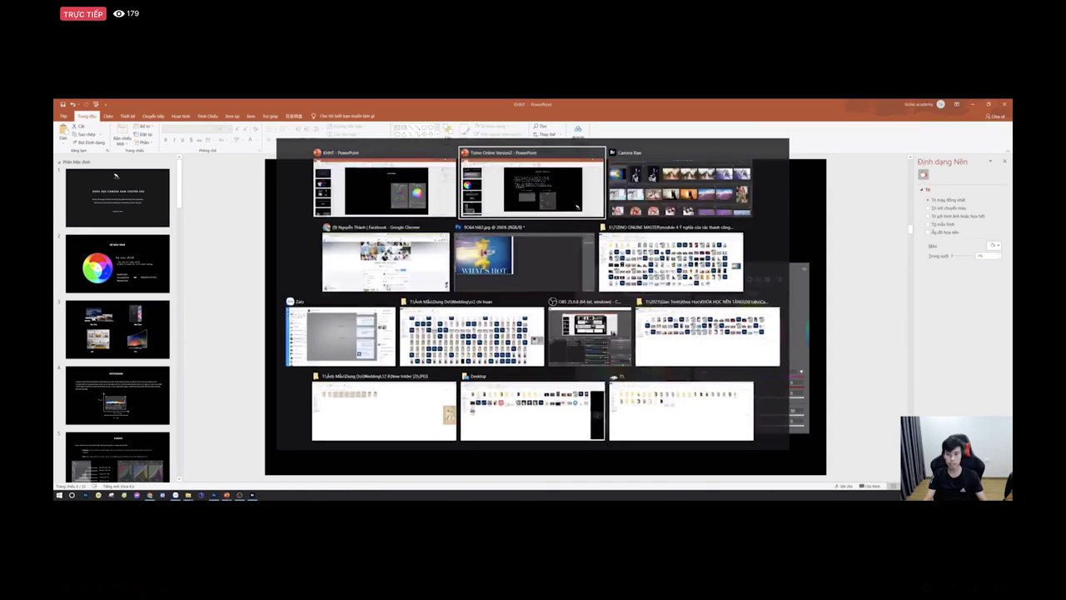
Step: Browse the Camera Raw folder's thumbnails in Bridge for the next pair of raw and finished photos
scroll(534, 308, down, 5)
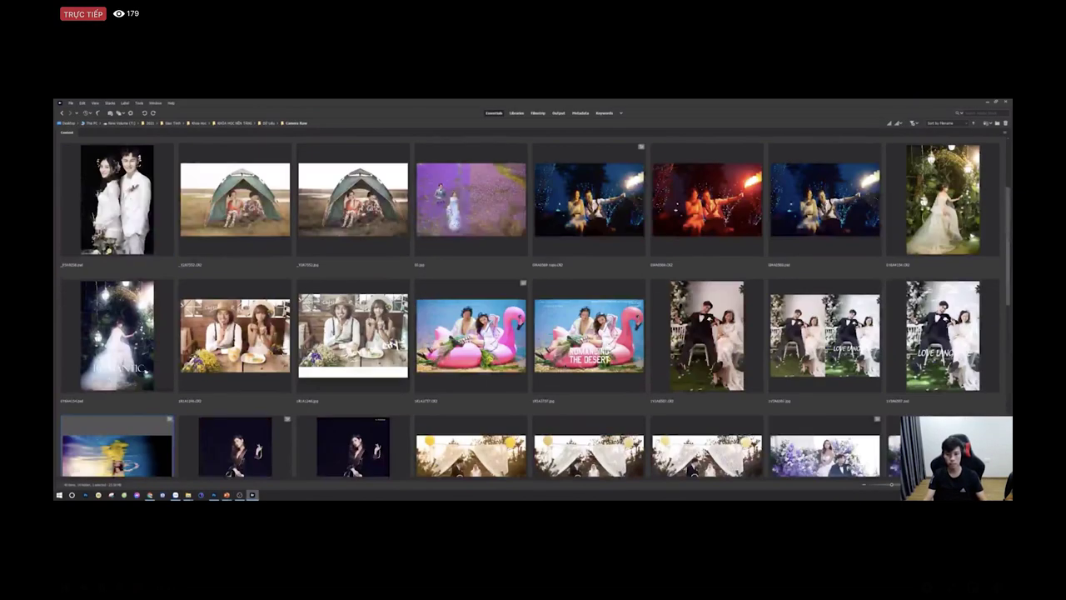
scroll(534, 308, up, 2)
scroll(564, 365, down, 15)
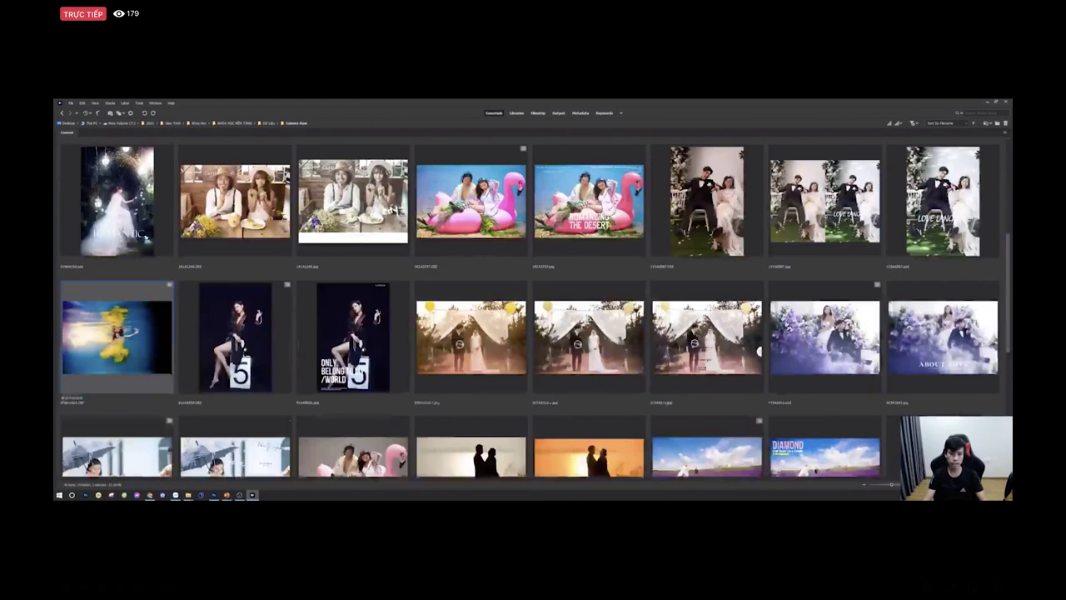
scroll(565, 364, up, 12)
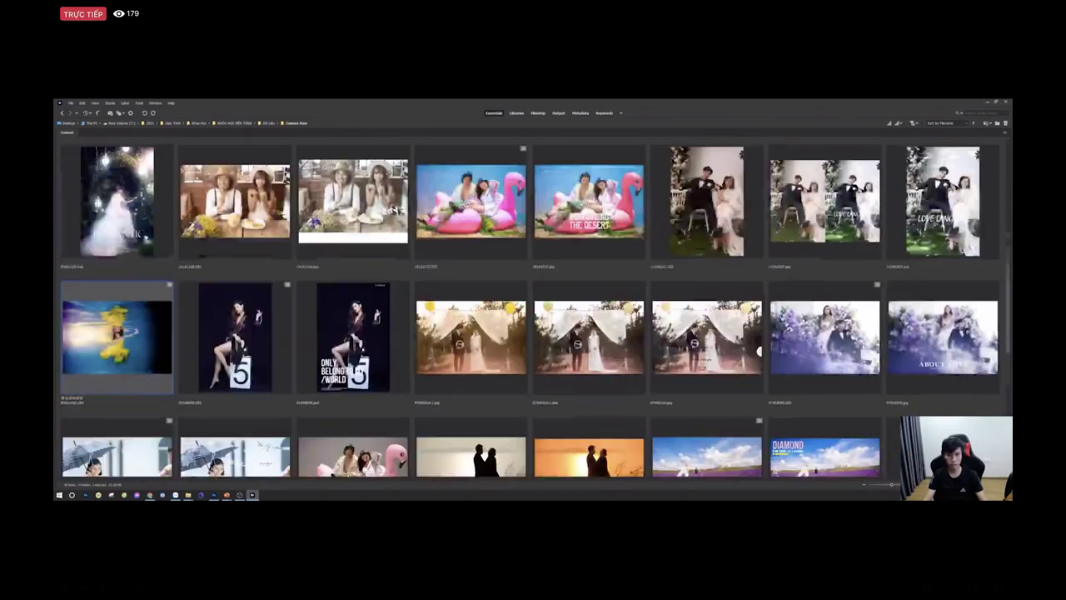
scroll(759, 351, down, 3)
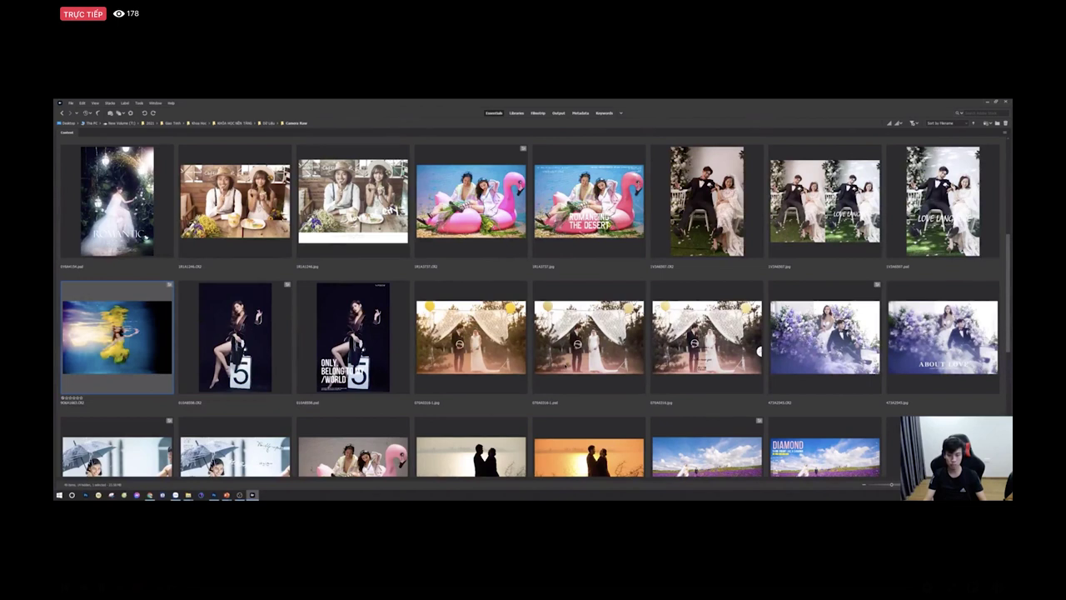
scroll(533, 317, down, 2)
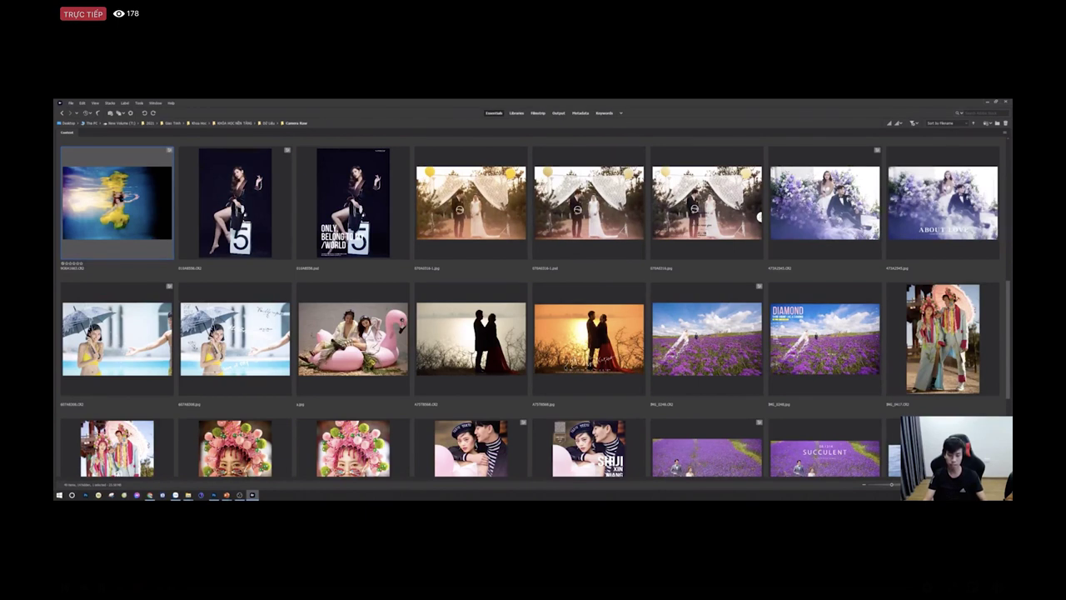
scroll(865, 414, down, 3)
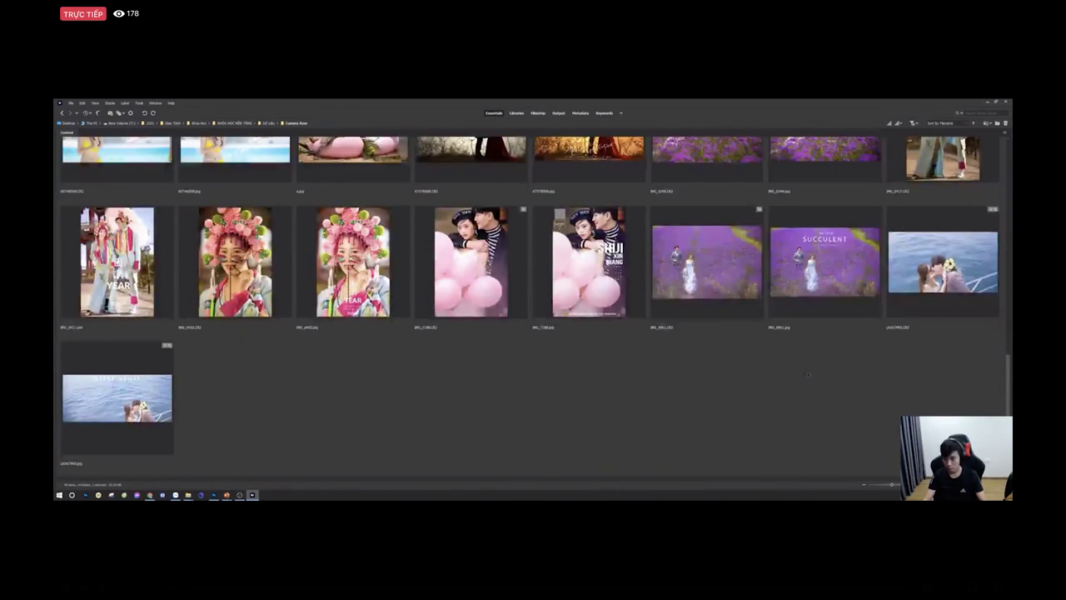
scroll(807, 356, up, 5)
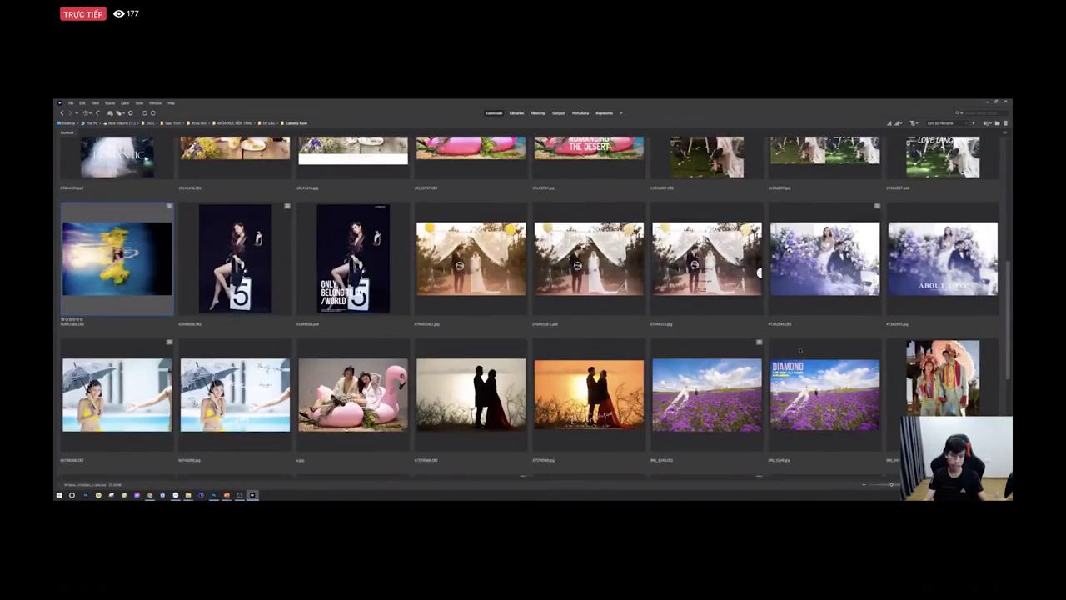
scroll(806, 357, down, 1)
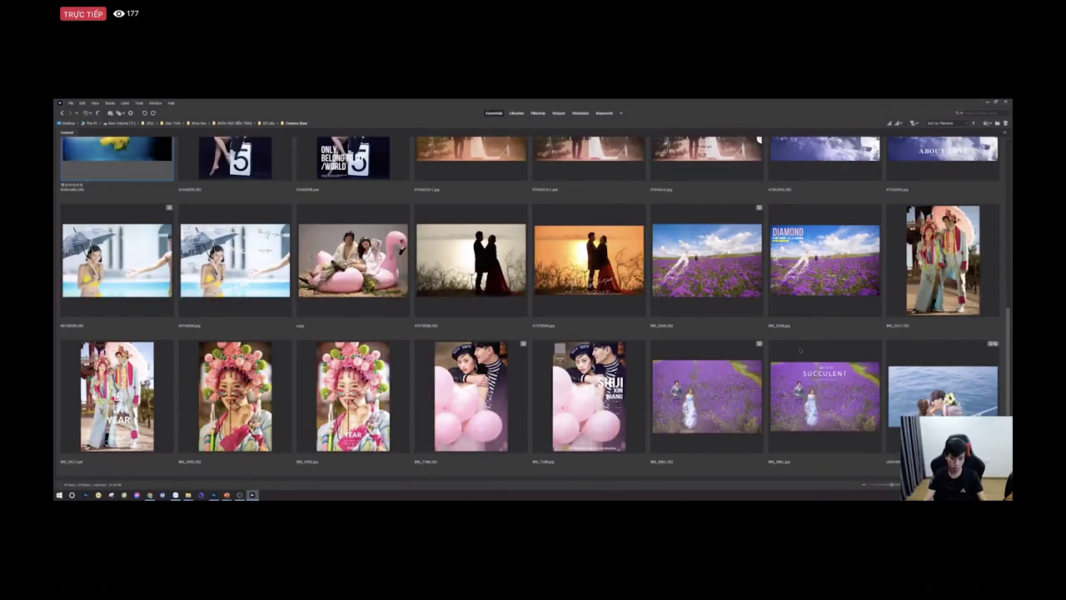
scroll(784, 367, up, 2)
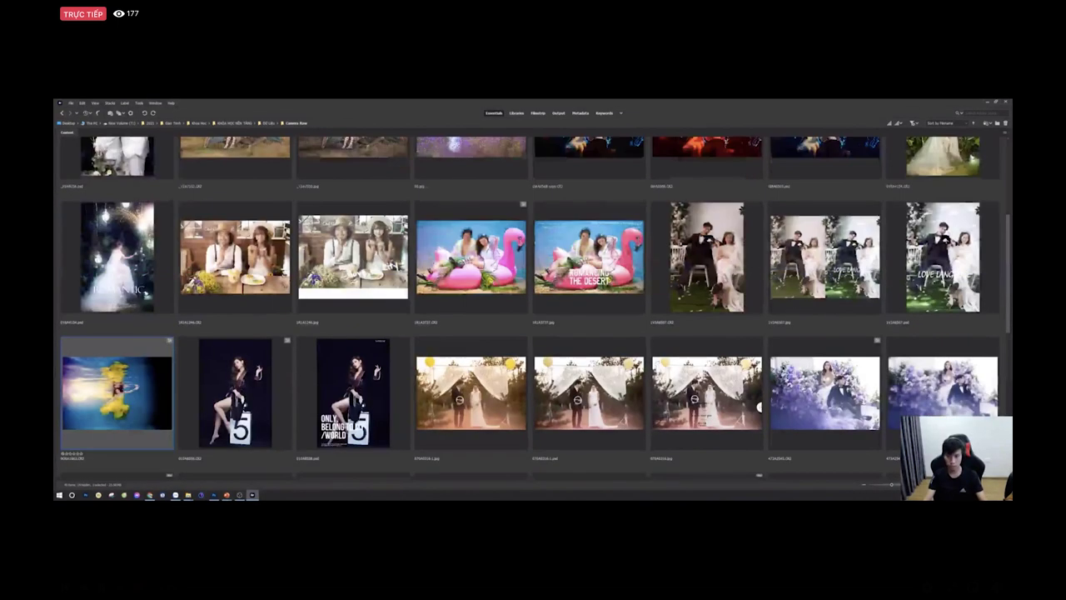
scroll(757, 367, down, 1)
scroll(603, 338, up, 2)
scroll(603, 337, down, 3)
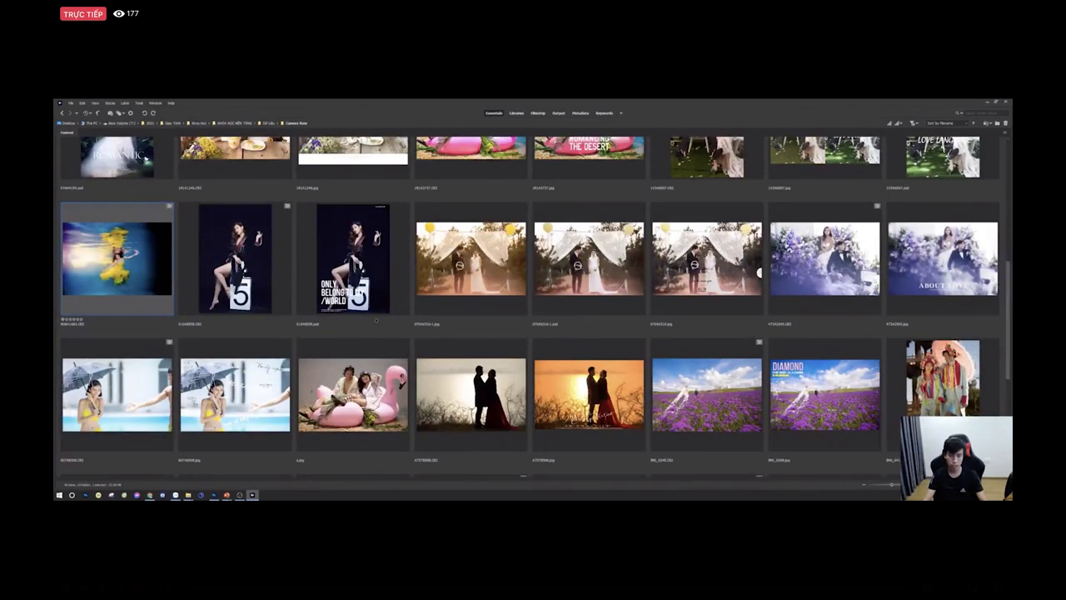
scroll(590, 343, up, 4)
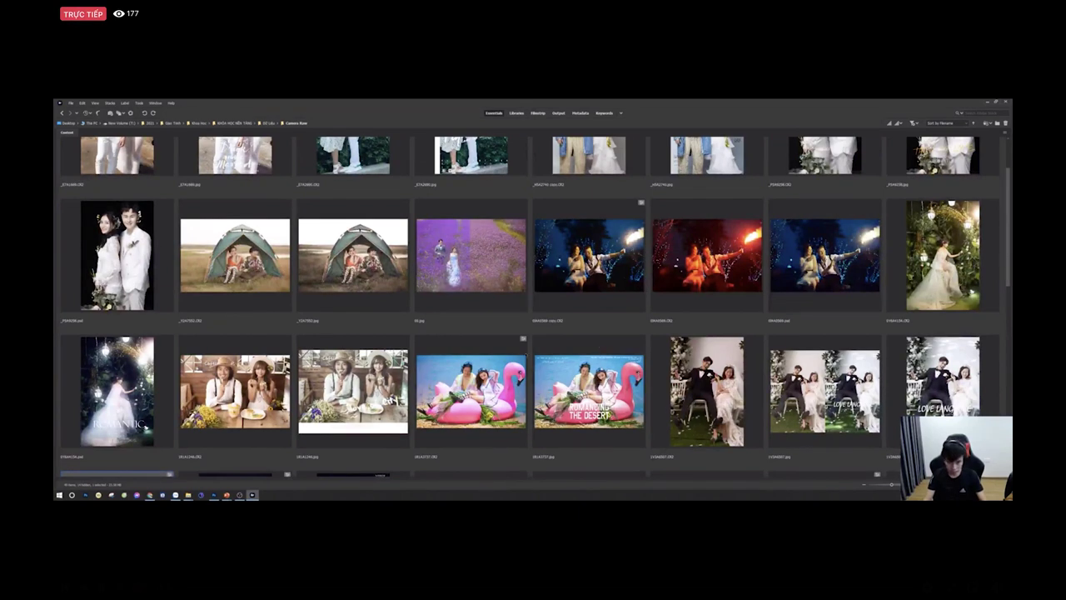
scroll(527, 354, up, 2)
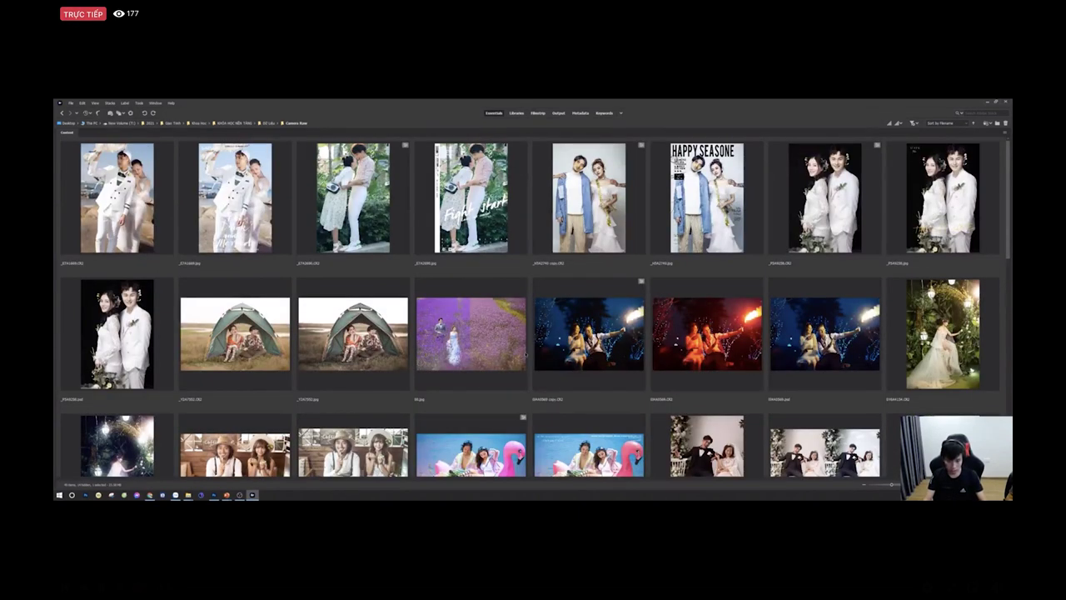
scroll(527, 354, down, 4)
scroll(524, 350, up, 4)
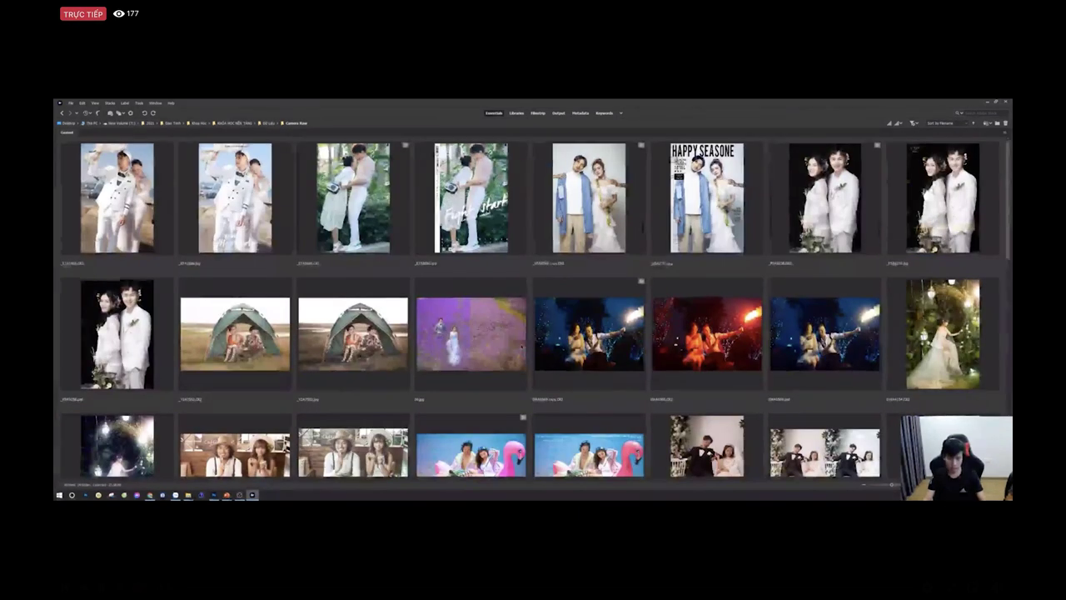
scroll(521, 346, down, 10)
scroll(518, 339, down, 3)
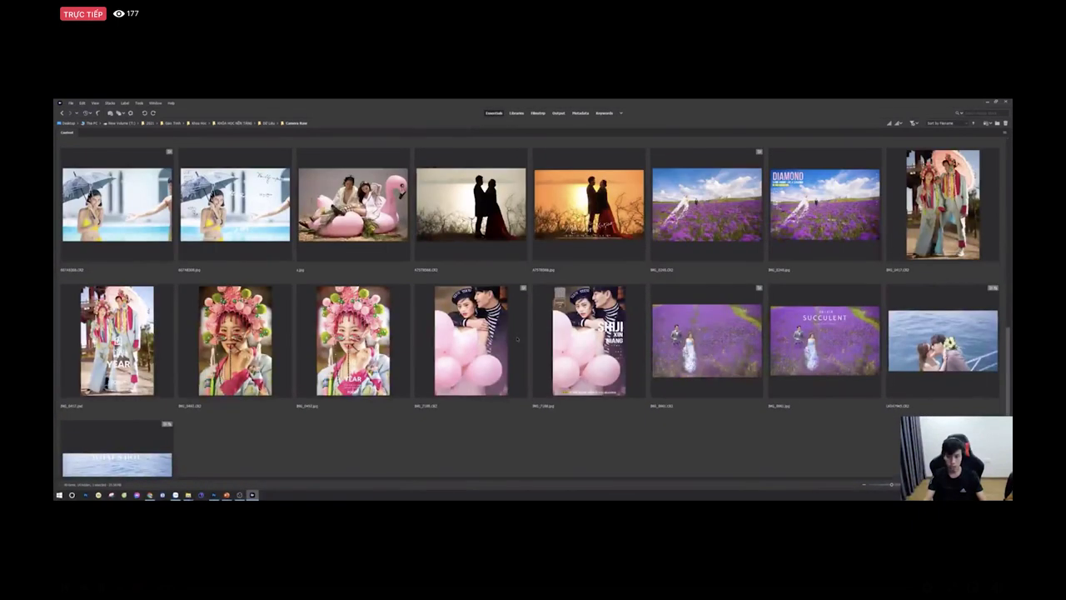
scroll(517, 339, up, 5)
scroll(518, 339, down, 3)
scroll(518, 339, up, 5)
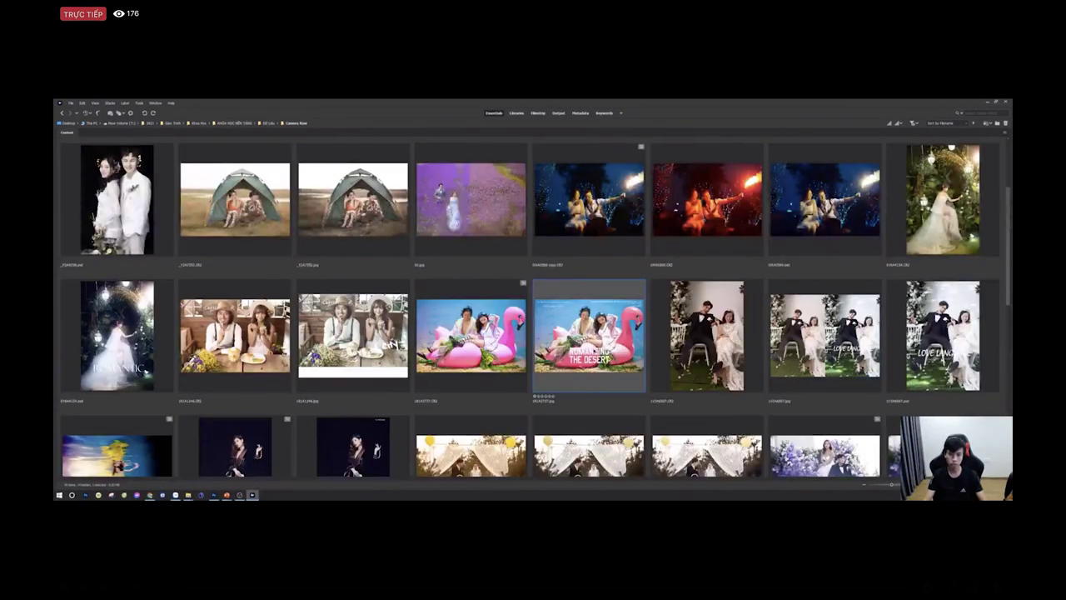
Step: Open the finished pink flamingo JPG titled "Romancing the Desert" from Bridge and switch to Photoshop
click(590, 349)
key(alt+Tab)
key(alt+Tab)
key(alt+Tab)
key(alt+Tab)
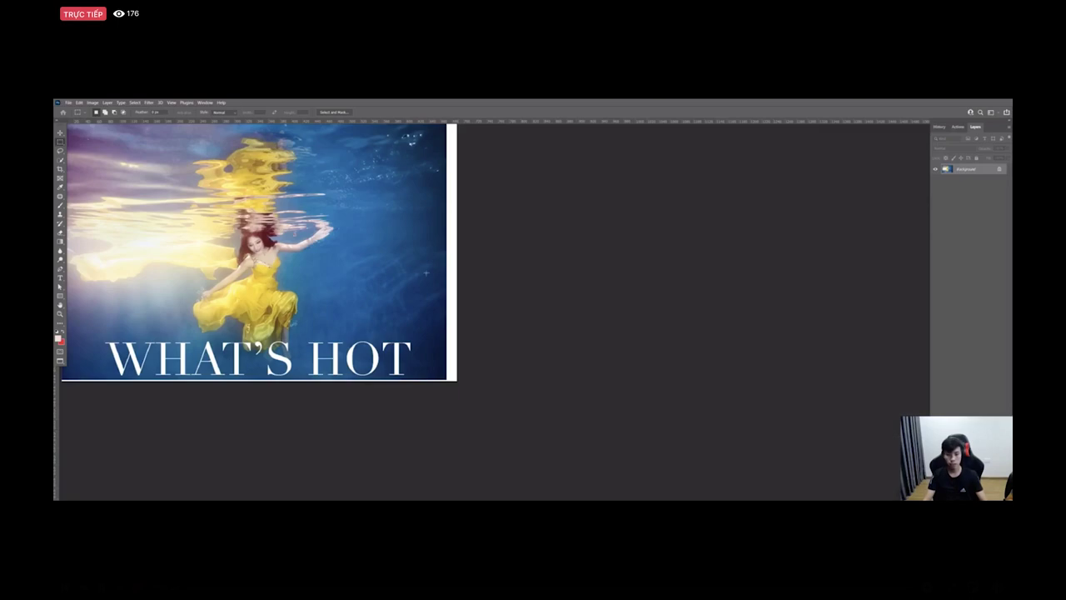
Step: Close the underwater JPG and both umbrella pool images, and bring the flamingo JPG into view in Photoshop
key(ctrl+w)
click(534, 248)
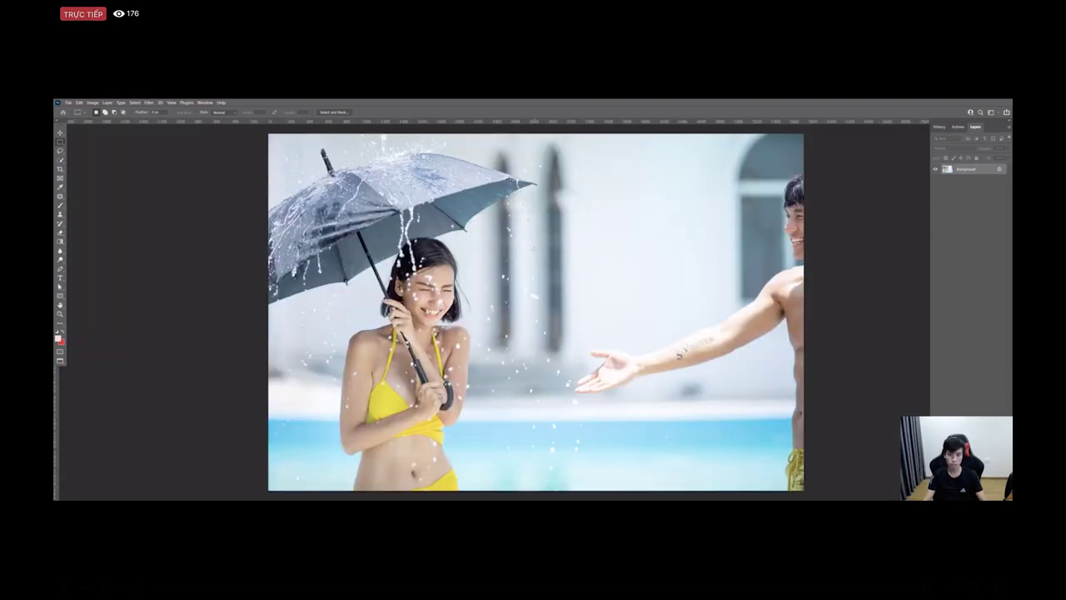
key(ctrl+w)
click(537, 250)
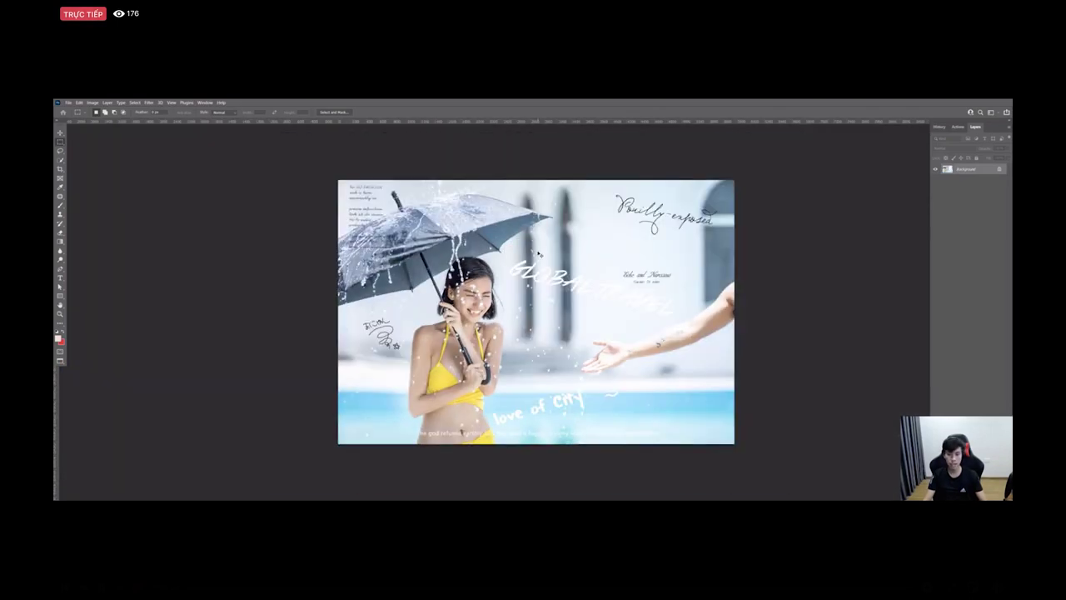
key(ctrl+w)
key(alt+Tab)
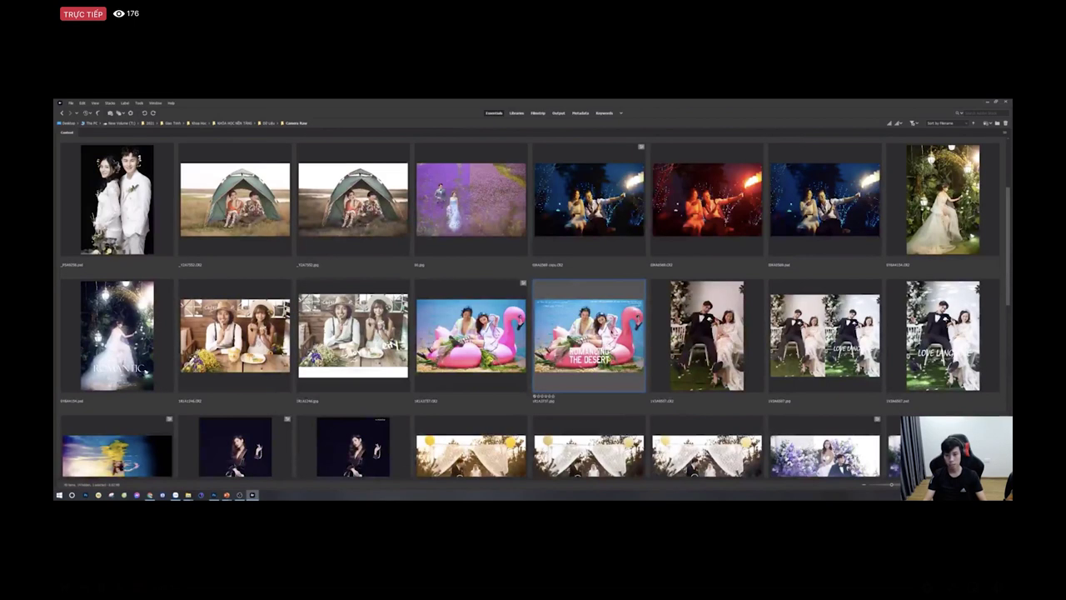
key(alt+Tab)
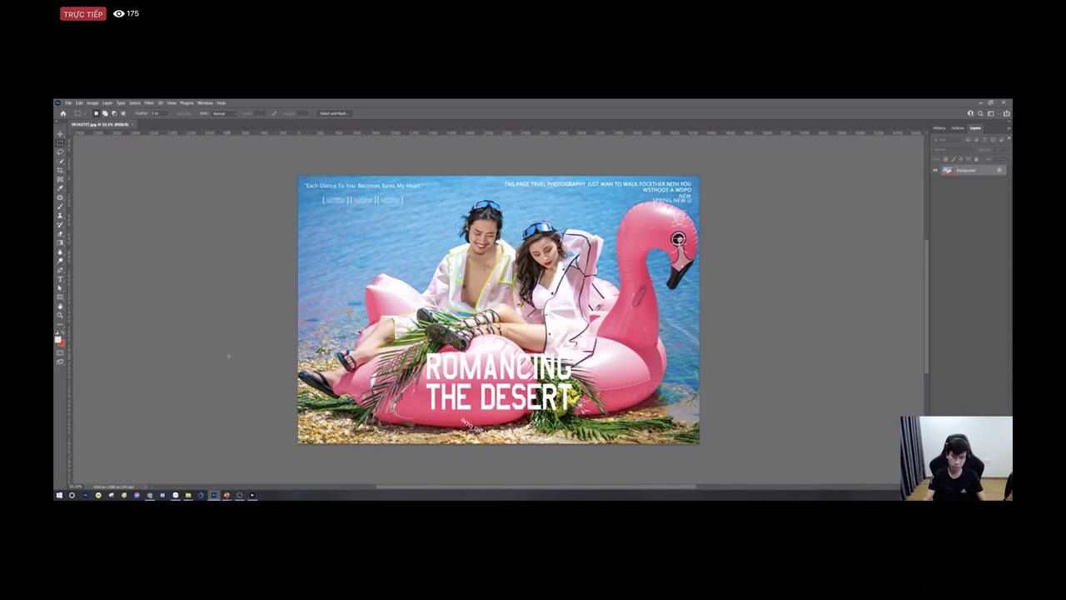
Step: Show the finished flamingo JPG in full screen mode with menu bar, resized and moved aside to leave room for Camera Raw
scroll(454, 280, down, 4)
key(f)
drag(411, 284, 159, 243)
scroll(158, 243, up, 3)
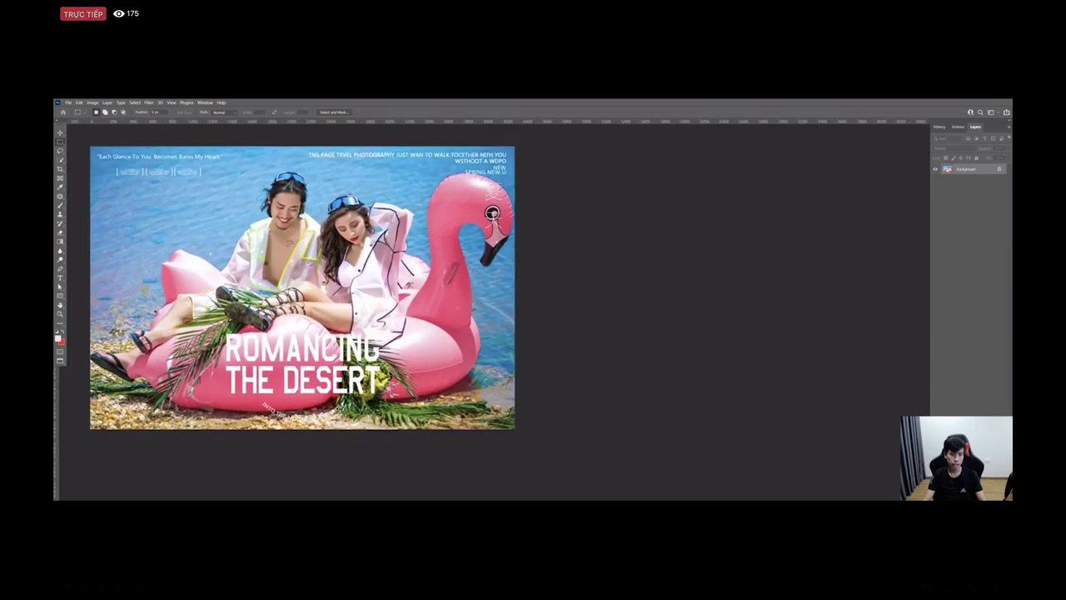
drag(231, 245, 208, 236)
key(ctrl+minus)
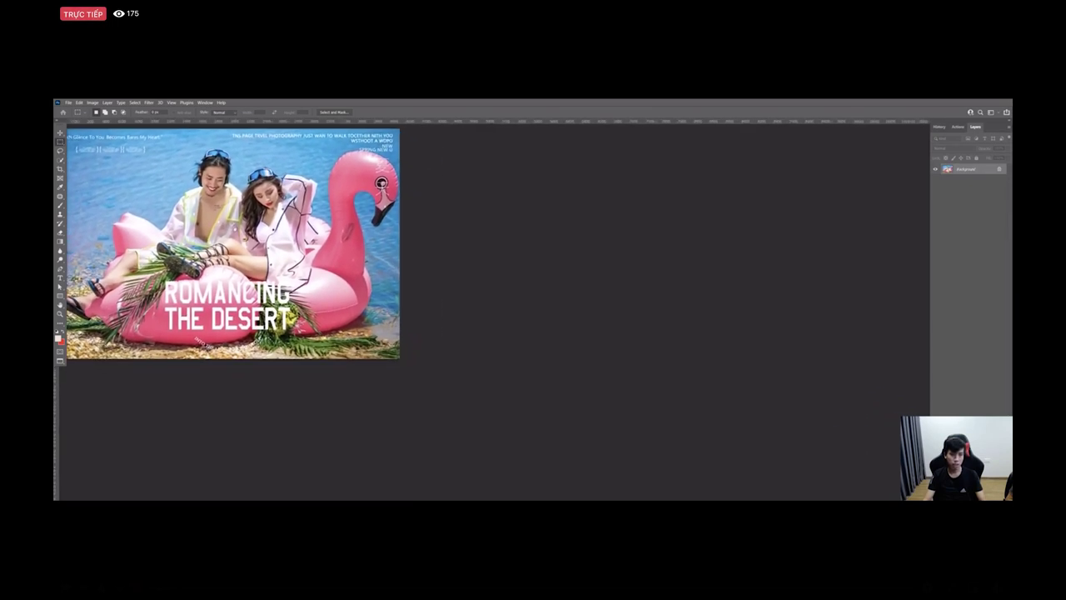
scroll(235, 214, up, 2)
drag(239, 215, 280, 232)
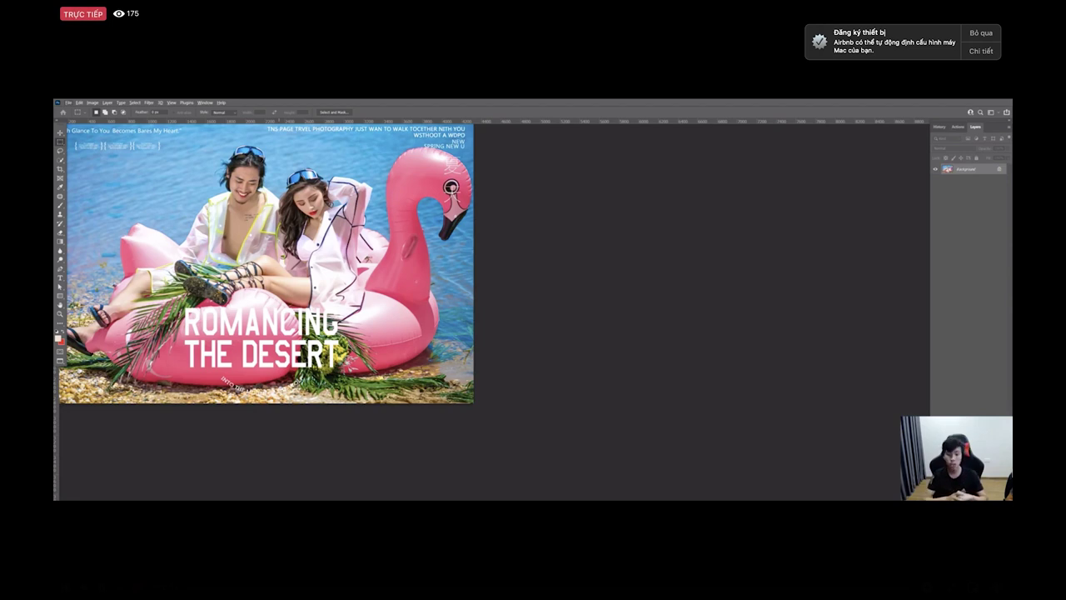
Step: Open the raw flamingo photo in Camera Raw beside the finished JPG and reset its adjustments to the defaults
key(alt+Tab)
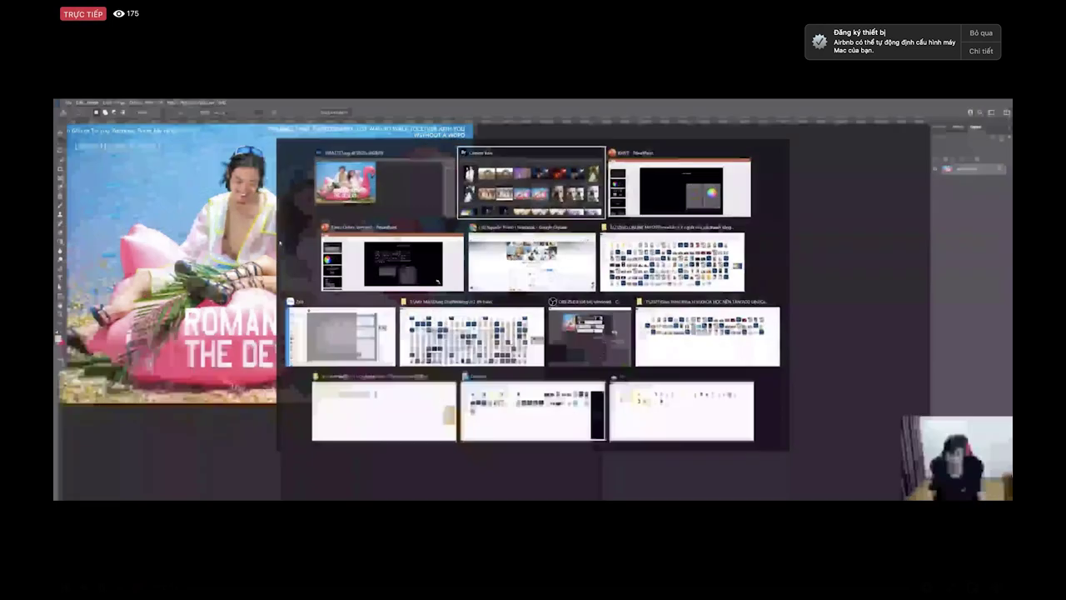
key(alt+Tab)
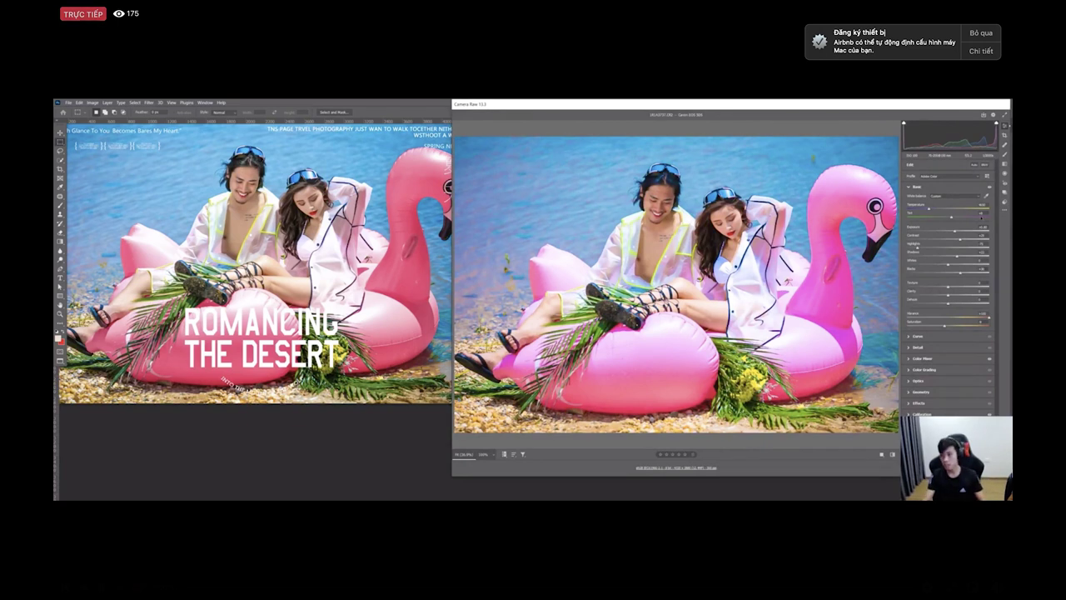
click(1004, 210)
click(935, 225)
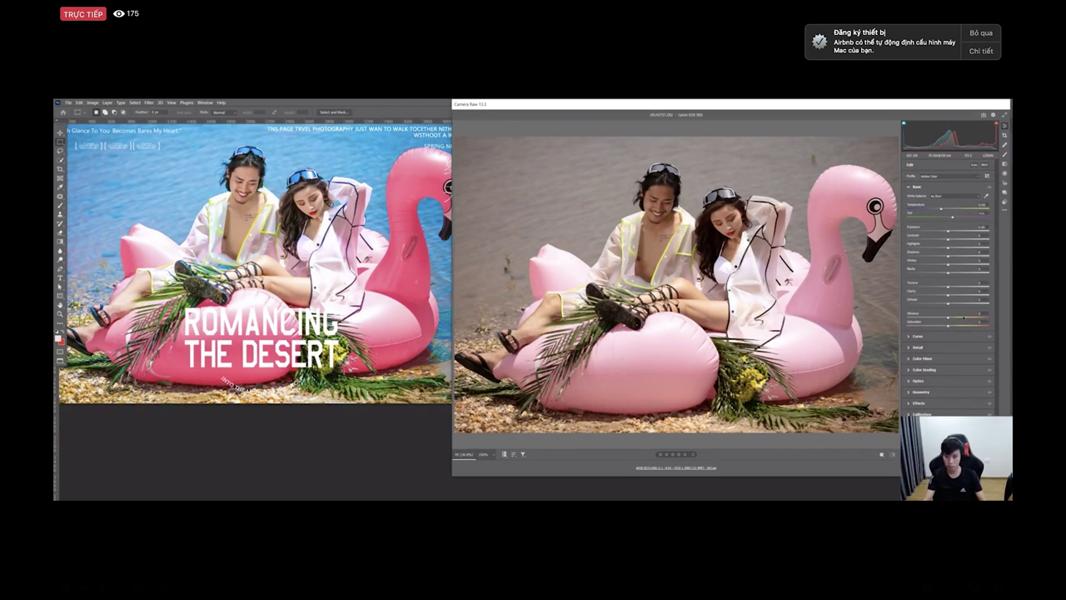
key(alt+Tab)
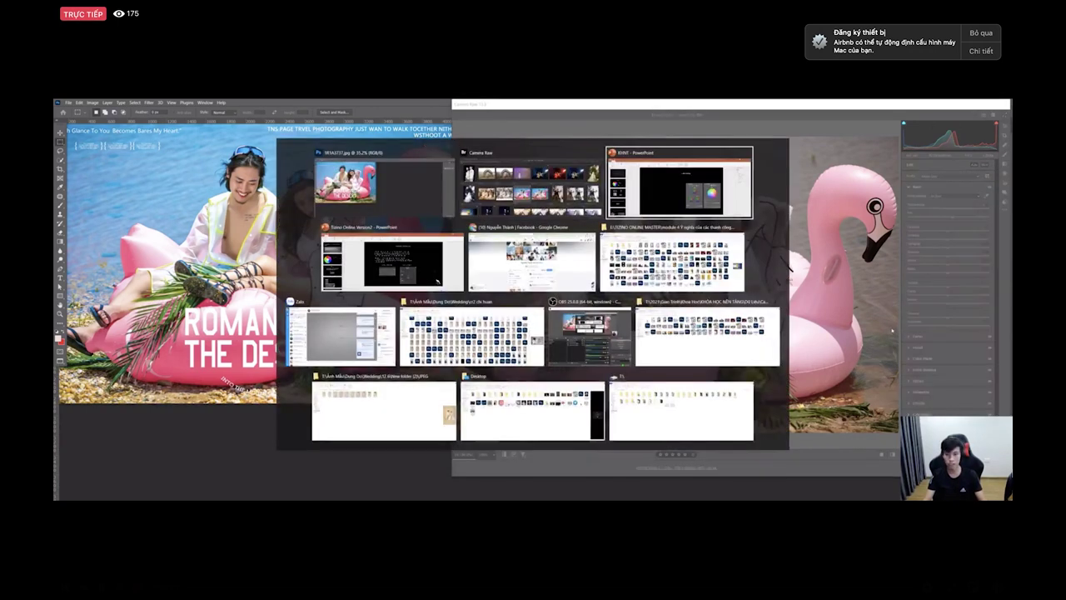
key(alt+Tab)
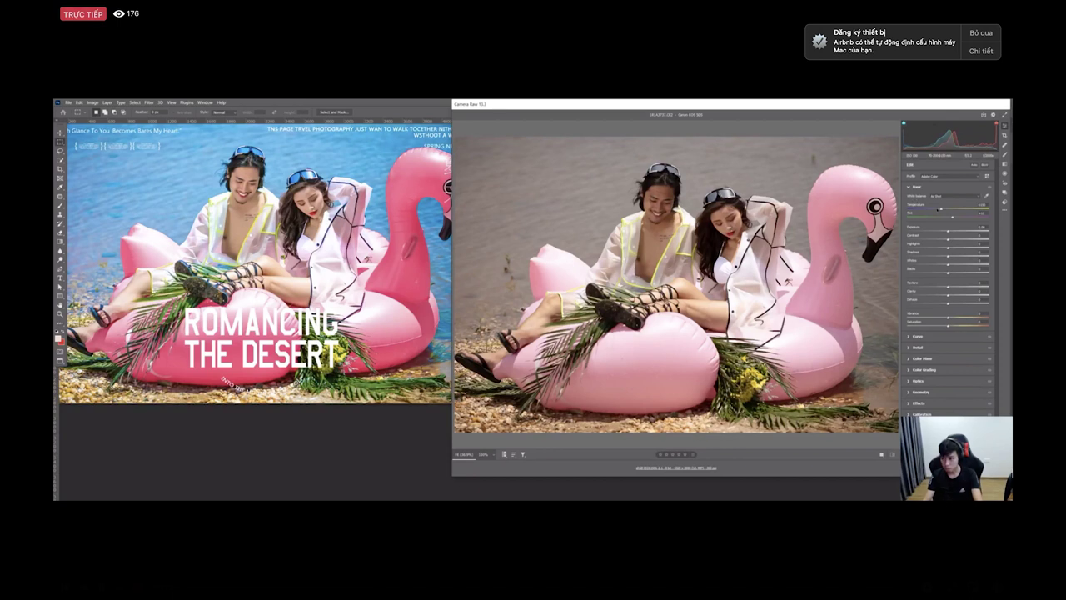
Step: Cool the raw photo's white balance, raise exposure slightly, lift the shadows, and lower the highlights and blacks
drag(939, 209, 928, 210)
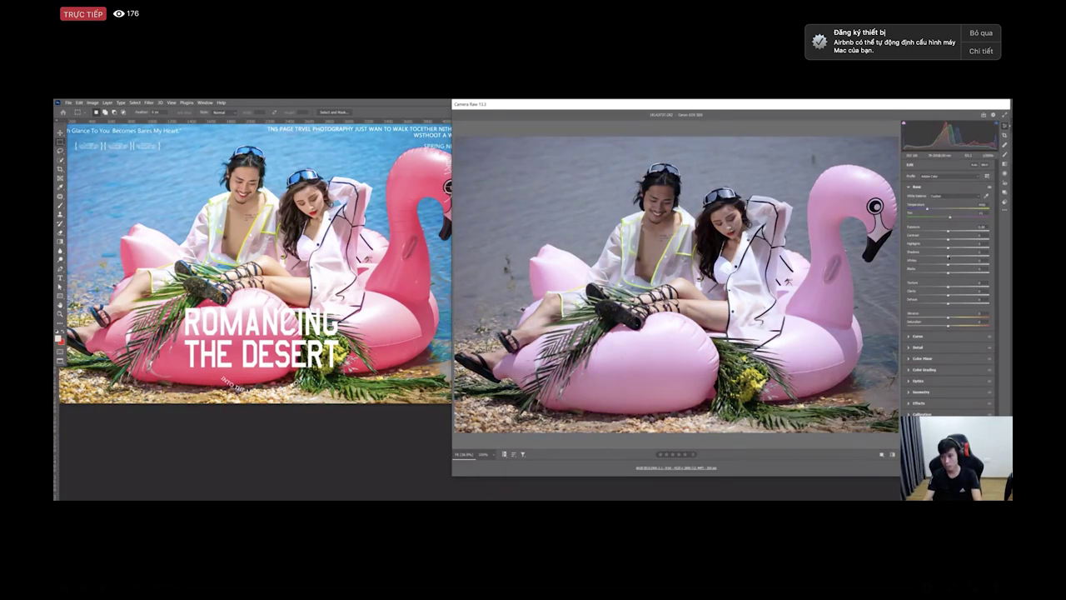
drag(948, 255, 979, 256)
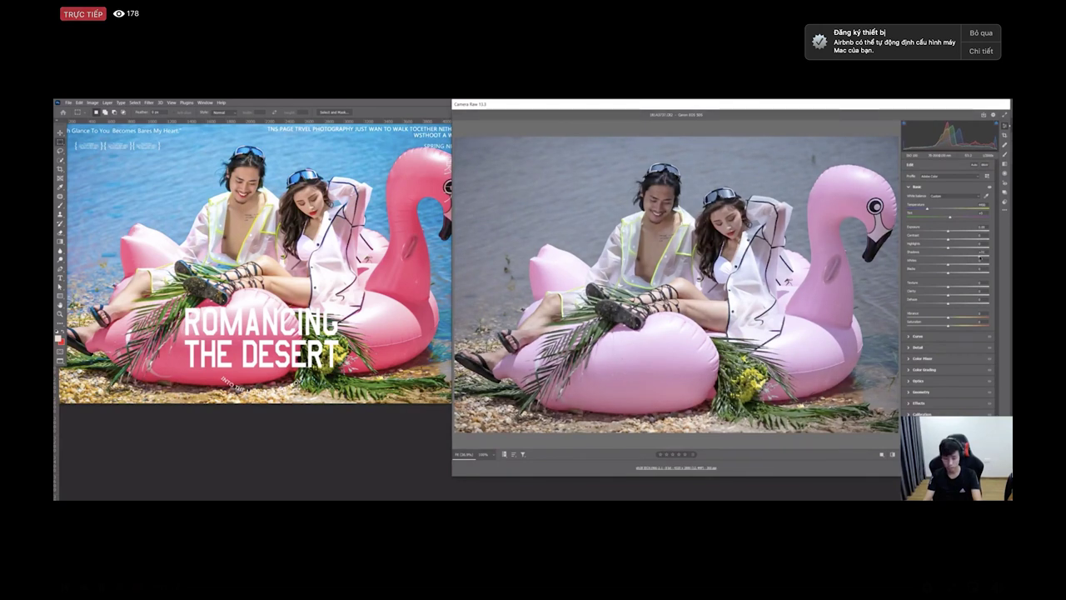
drag(942, 274, 925, 272)
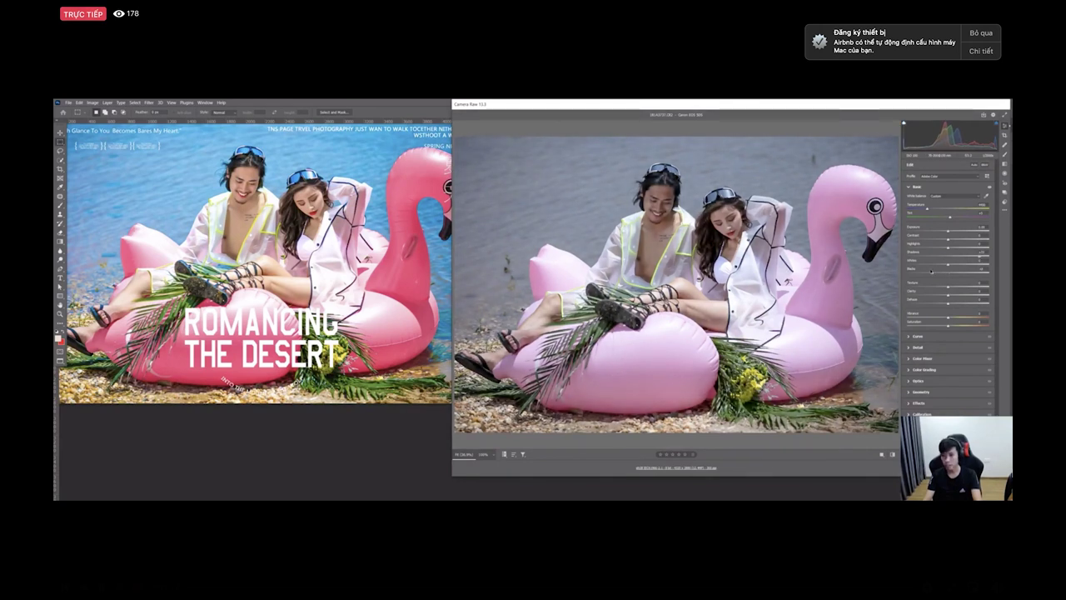
drag(947, 231, 925, 248)
key(ctrl+plus)
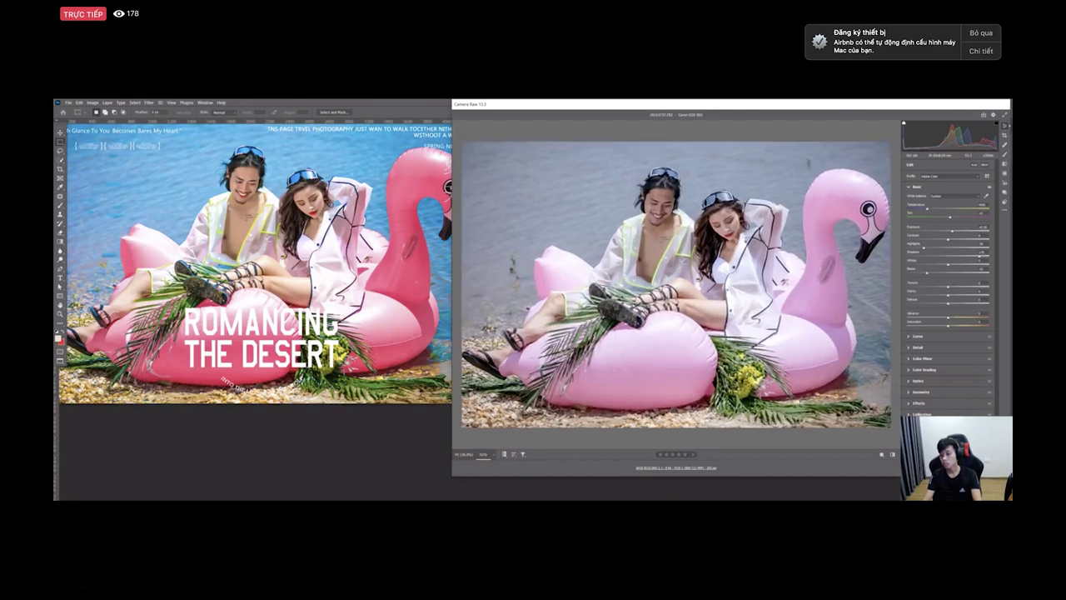
key(ctrl+minus)
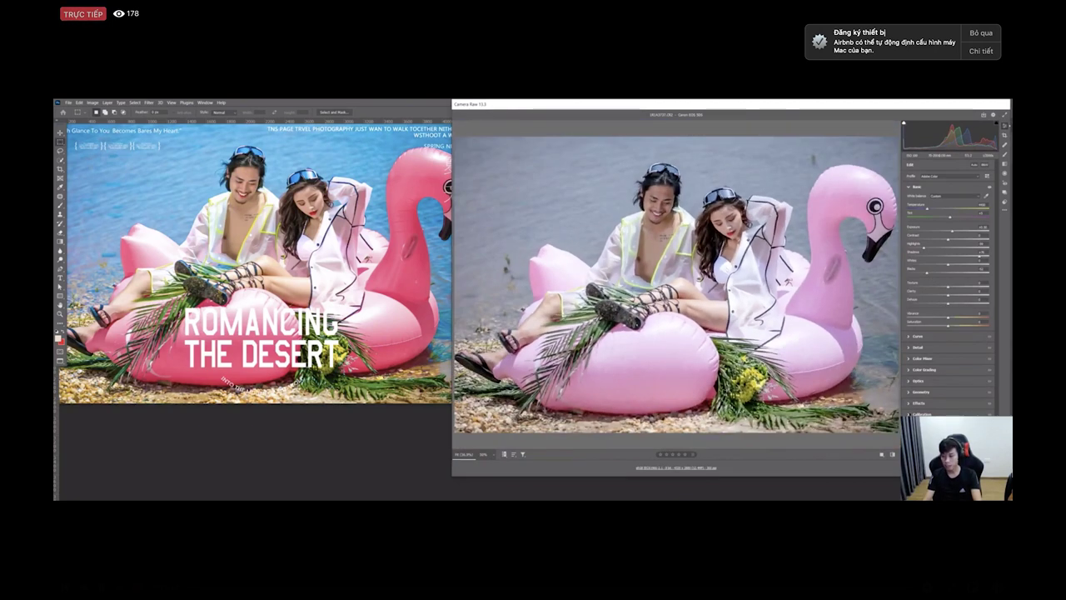
Step: Raise the Blue Primary saturation in Calibration to near its maximum
click(950, 413)
drag(948, 380, 990, 380)
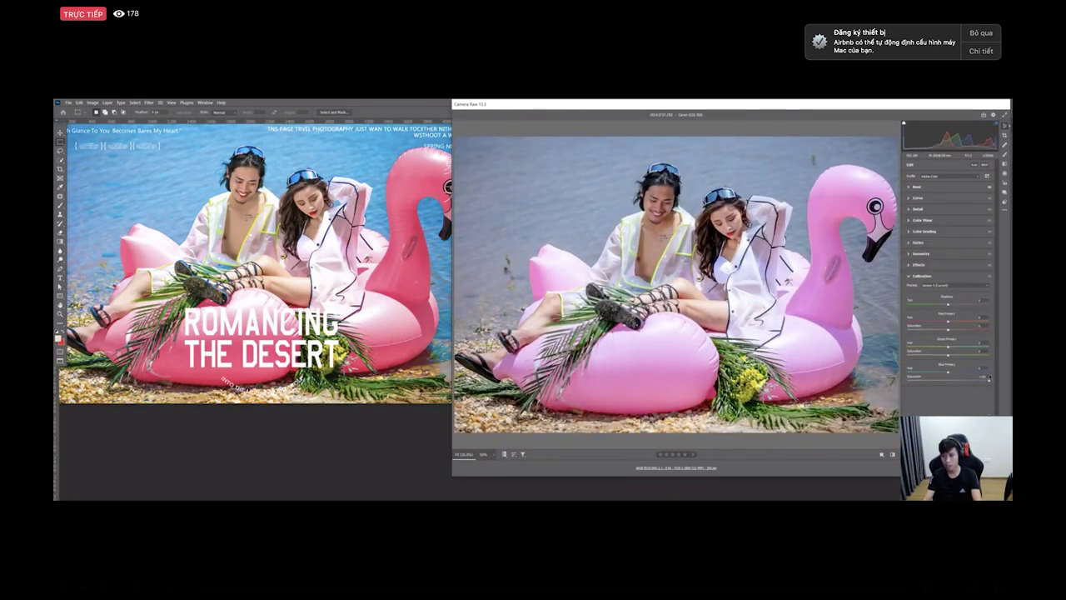
key(ctrl+plus)
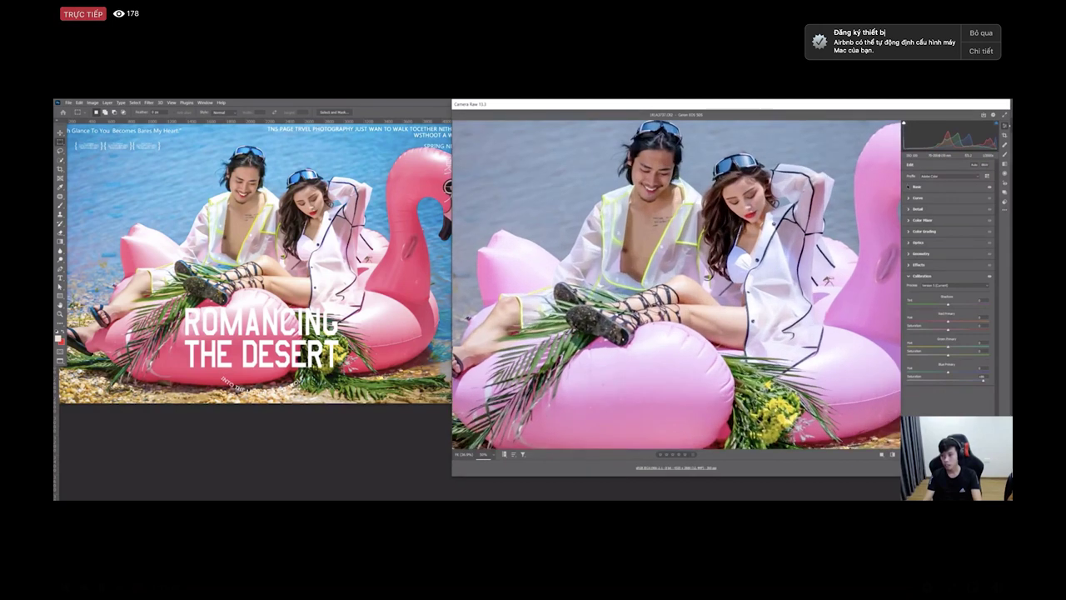
Step: Increase the photo's Vibrance strongly and its Saturation slightly in the Basic adjustments
click(909, 186)
key(ctrl+0)
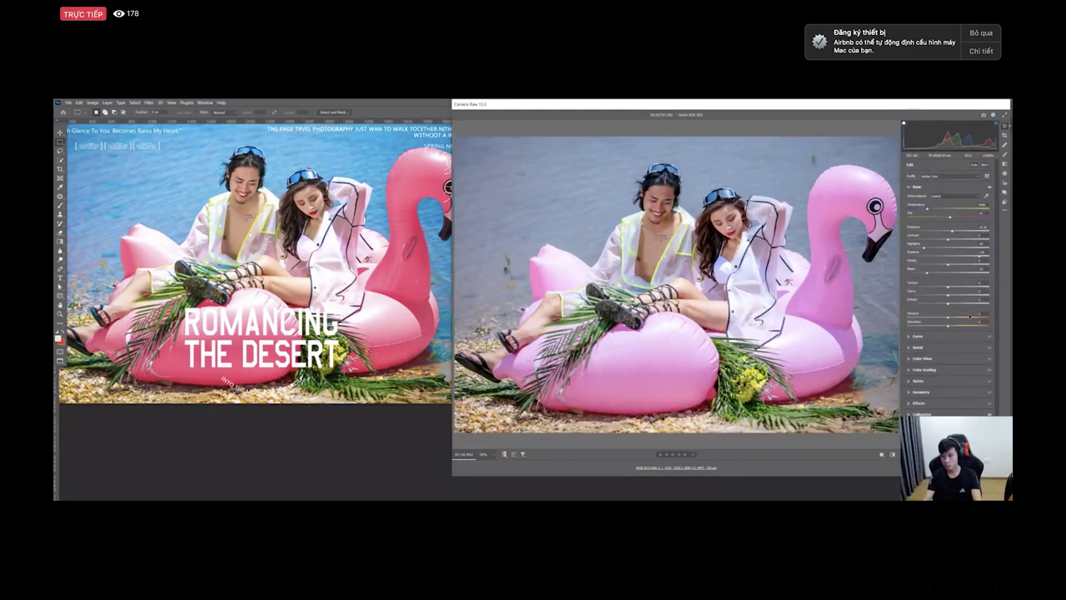
click(972, 316)
click(953, 326)
key(ctrl+plus)
click(978, 318)
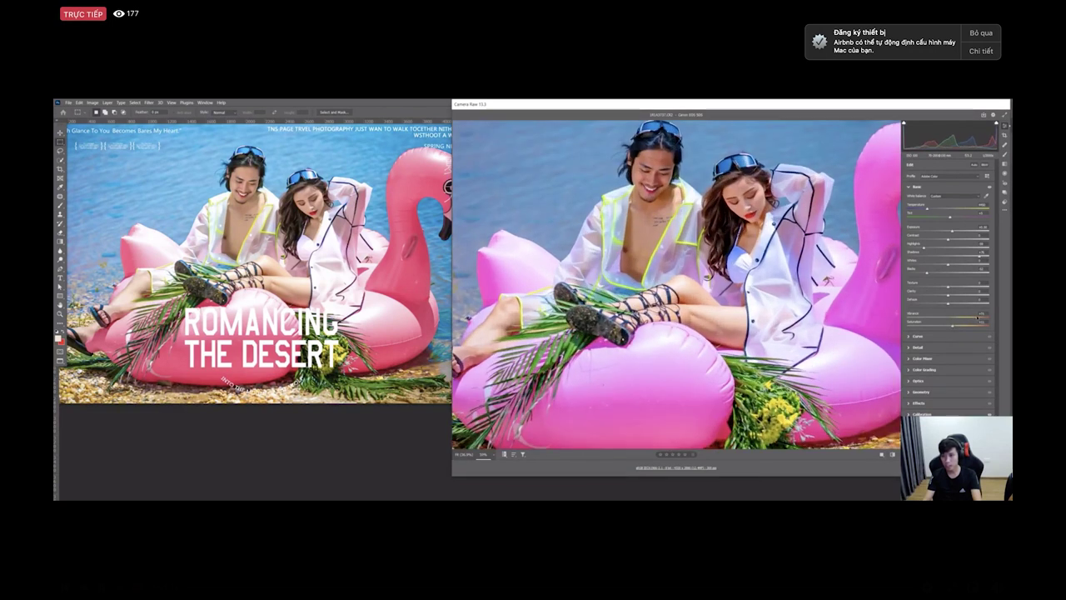
key(super+minus)
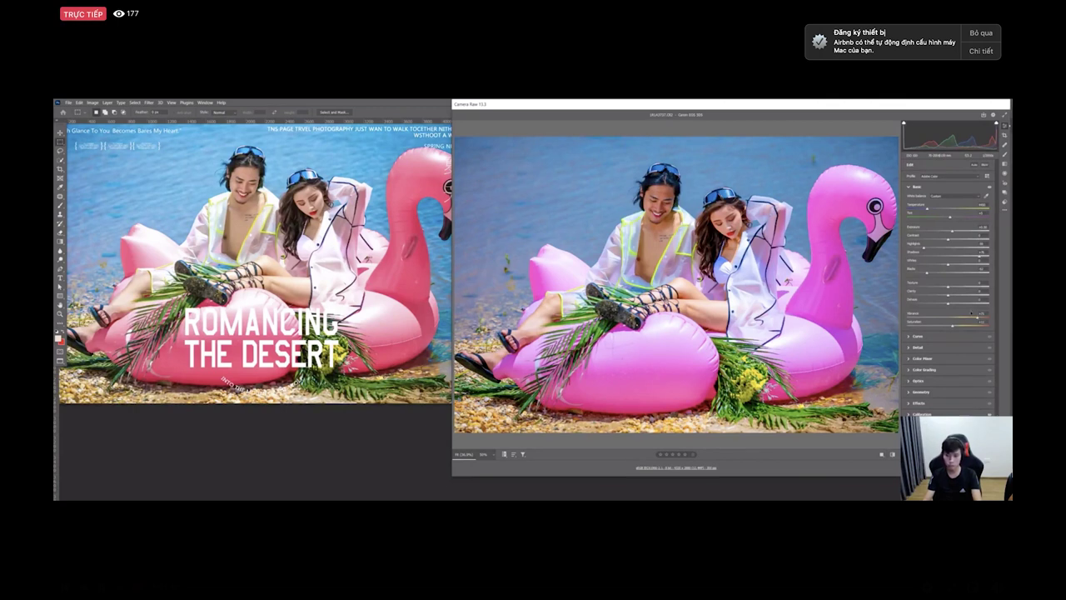
Step: Review the Calibration settings, then raise the Basic exposure slightly
click(921, 414)
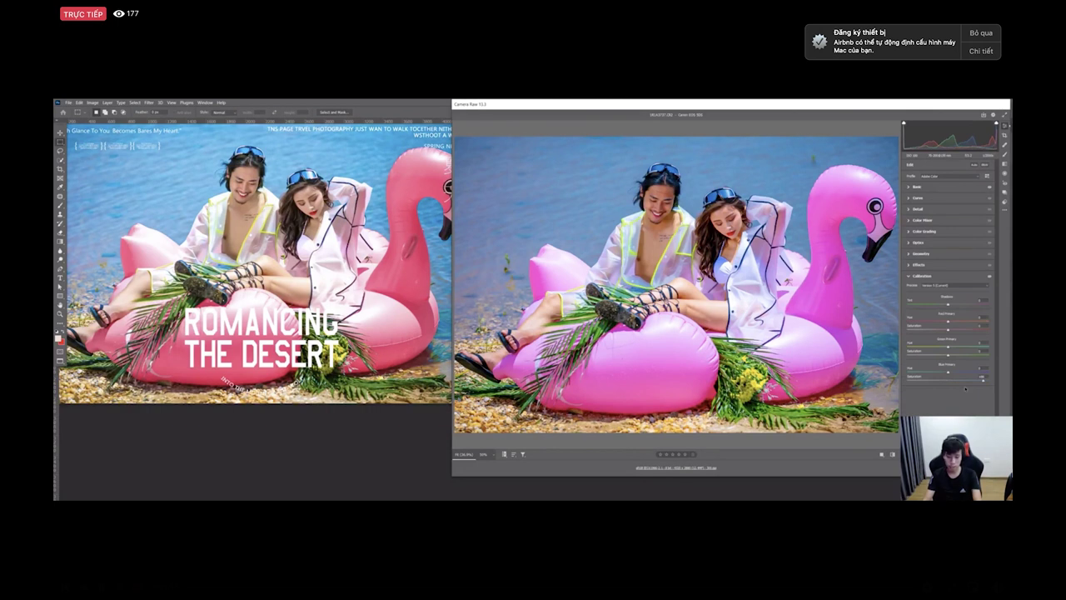
click(950, 217)
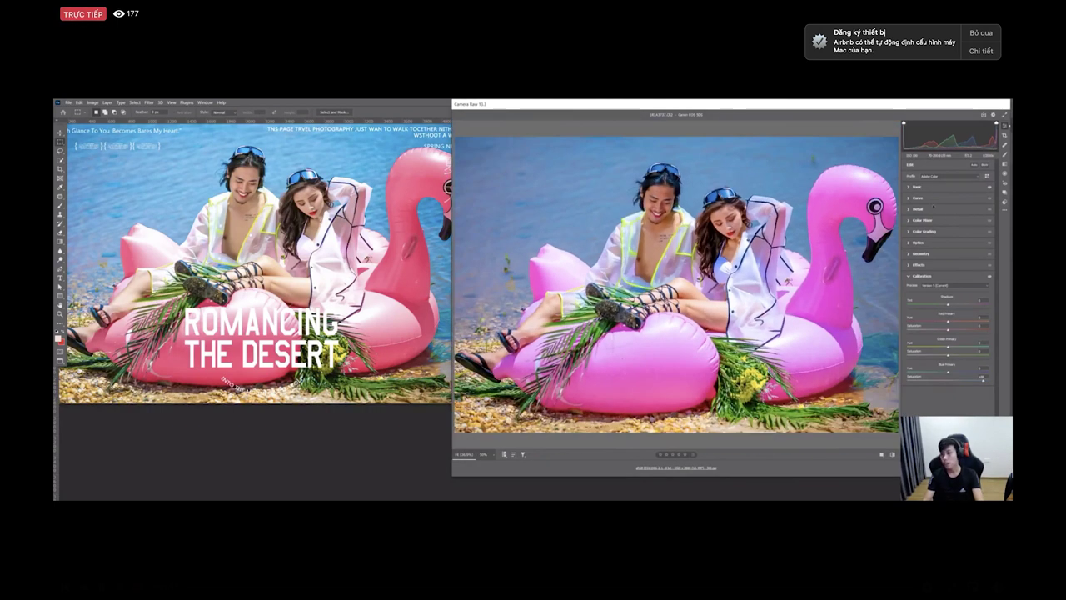
click(910, 187)
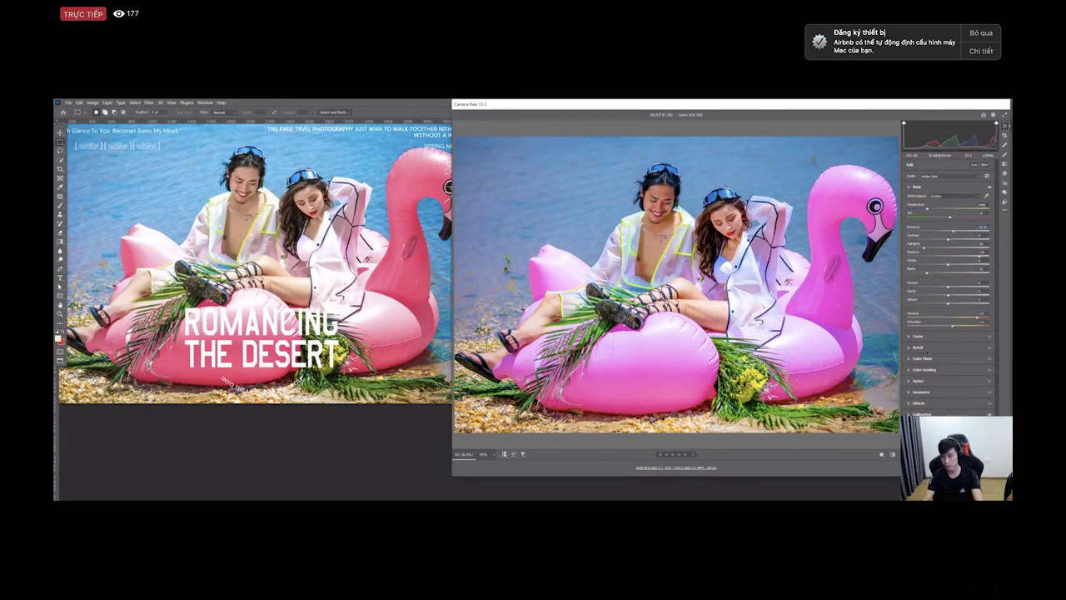
Step: In the Color Mixer, brighten the oranges, desaturate the oranges, yellows and greens, and shift the Magentas hue to its maximum
click(923, 358)
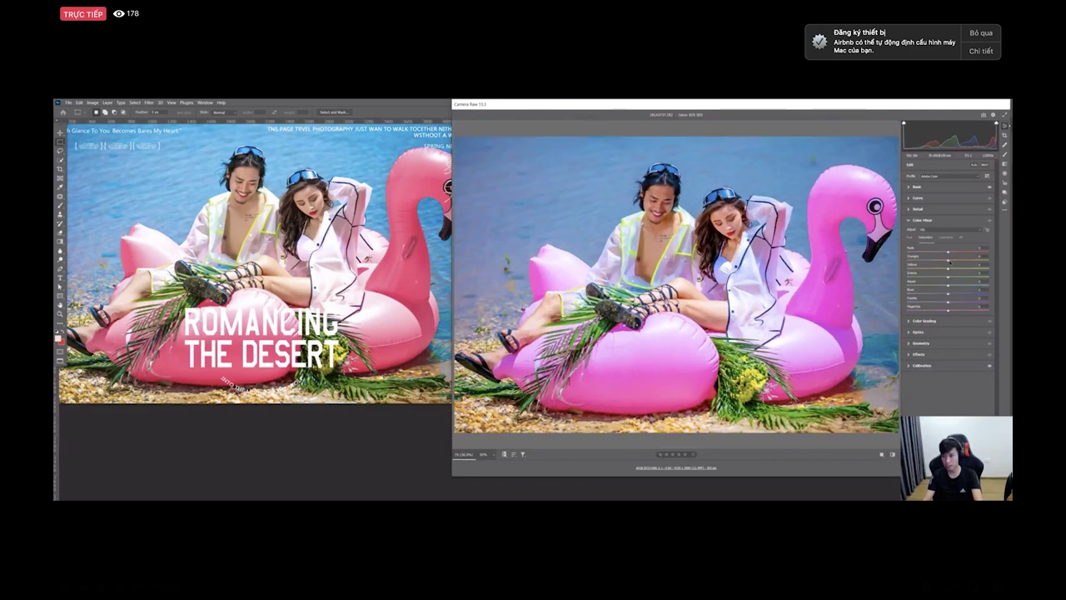
click(947, 238)
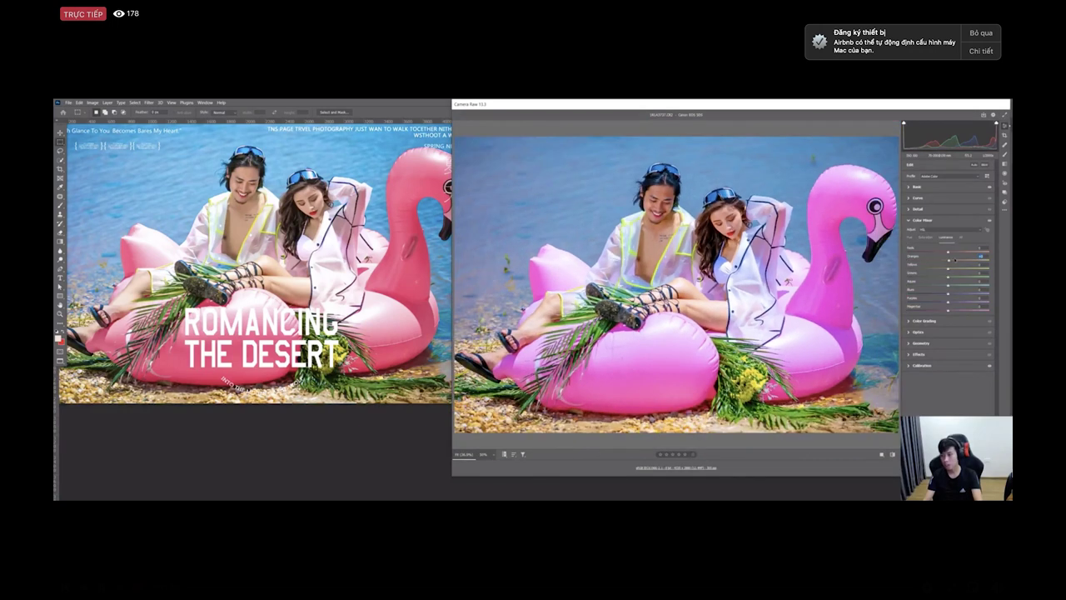
click(925, 238)
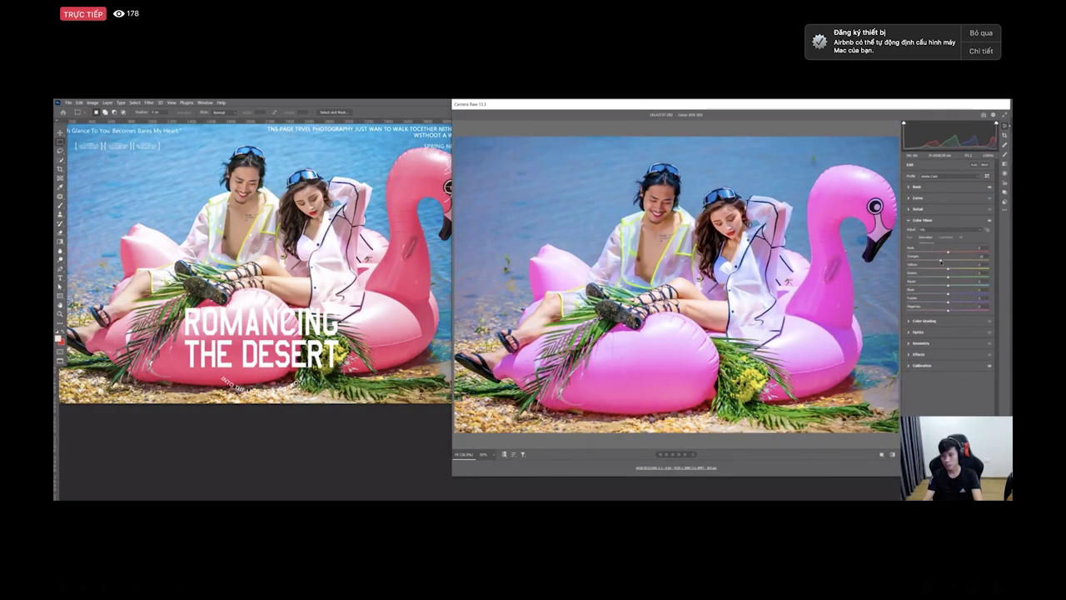
key(ctrl+=)
drag(948, 268, 930, 269)
key(ctrl+0)
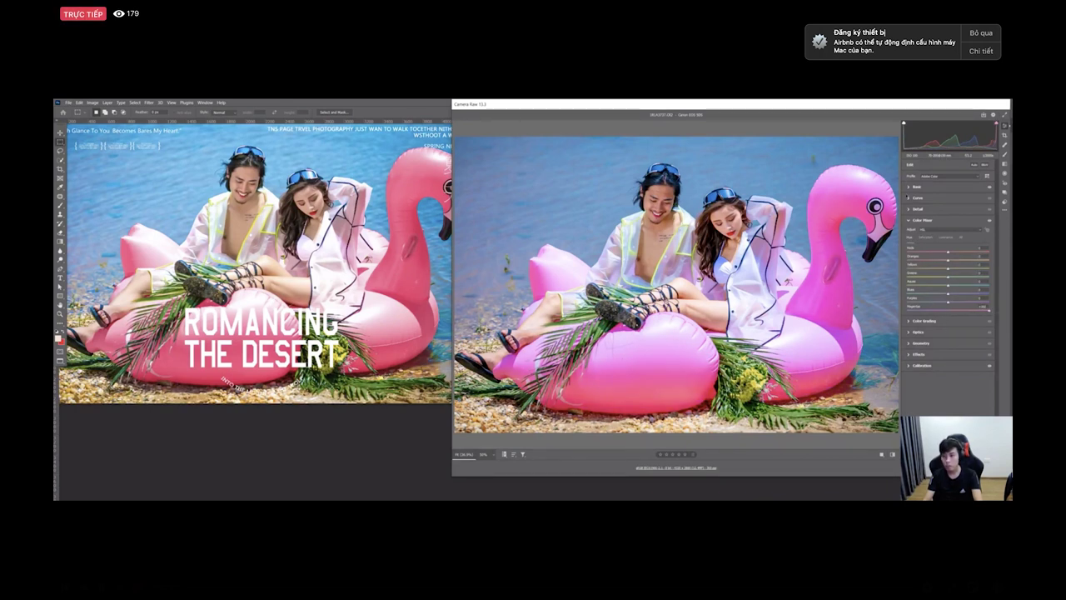
Step: Warm the white balance temperature slightly and reduce the overall Saturation a little
click(909, 185)
click(612, 350)
key(ctrl+=)
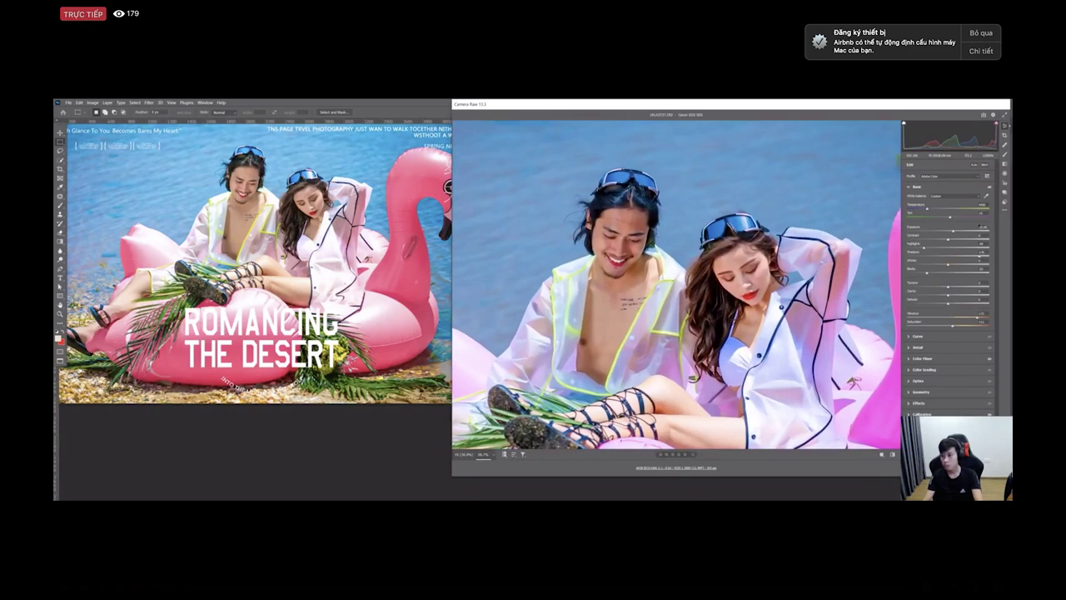
click(948, 209)
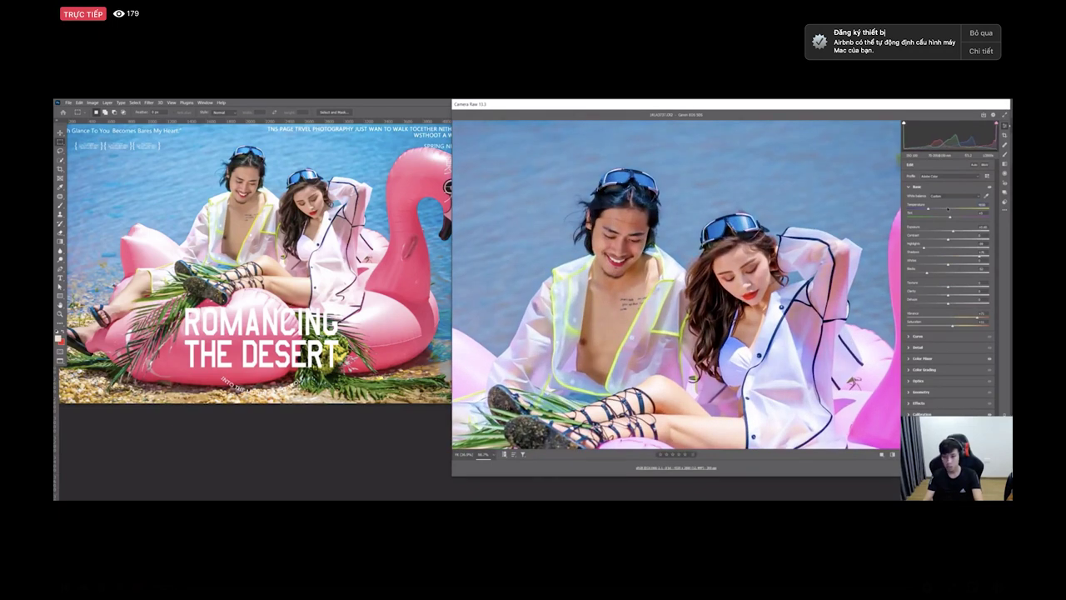
key(super+minus)
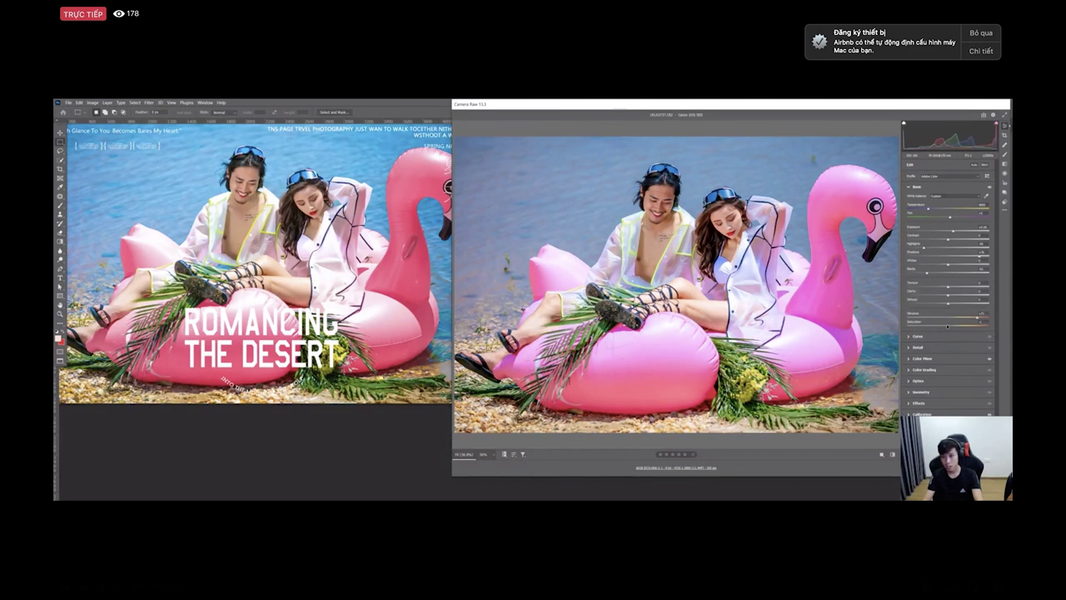
key(ctrl+minus)
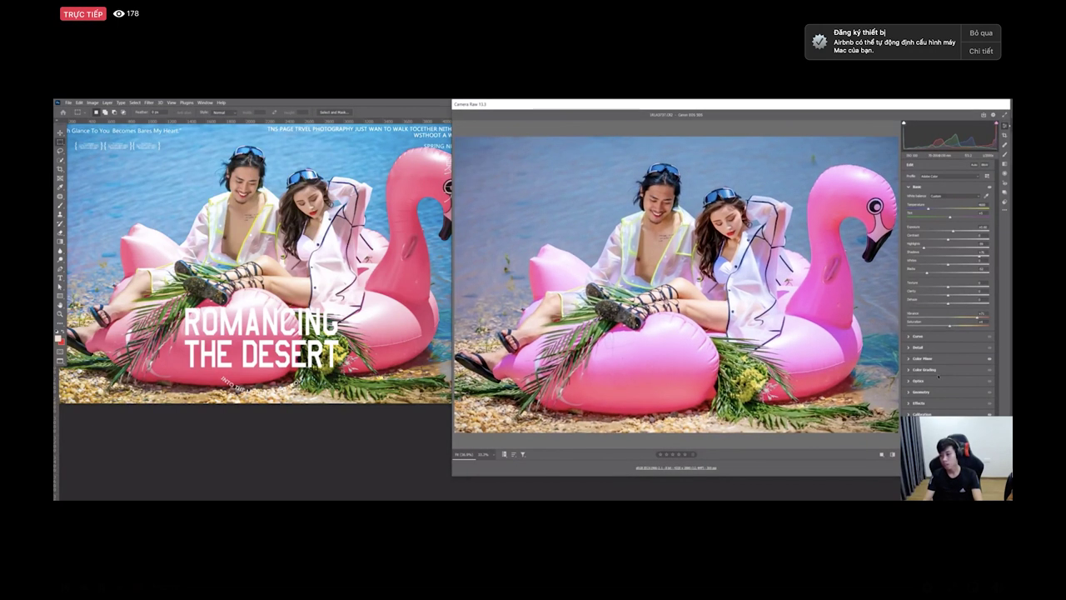
Step: Raise the saturation and luminance of the Blues in the Color Mixer to brighten the water
click(923, 359)
click(925, 238)
drag(967, 293, 970, 293)
click(946, 238)
drag(964, 293, 972, 293)
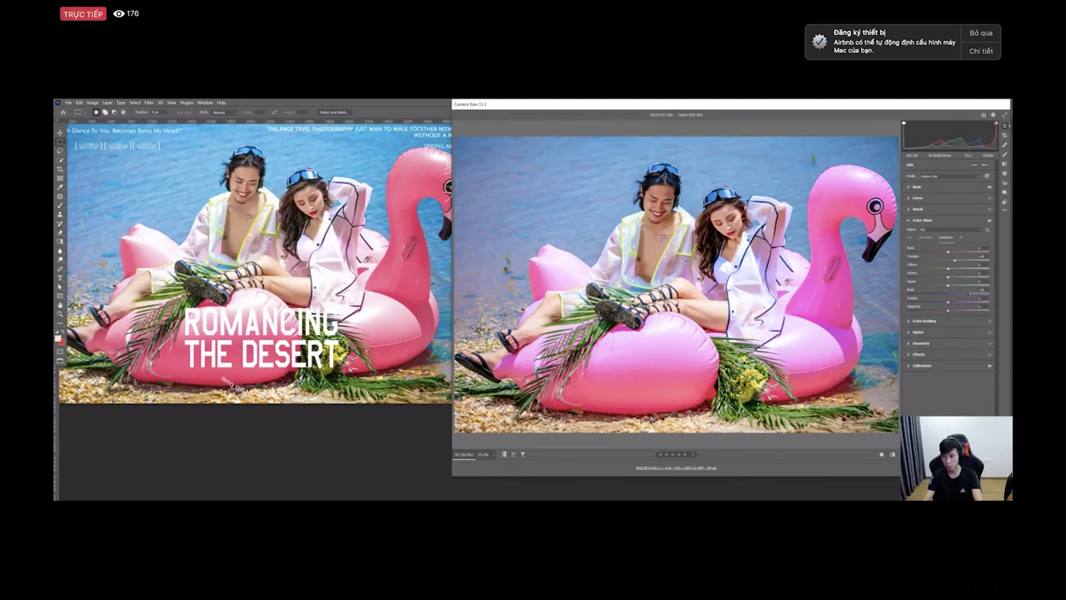
drag(969, 293, 960, 293)
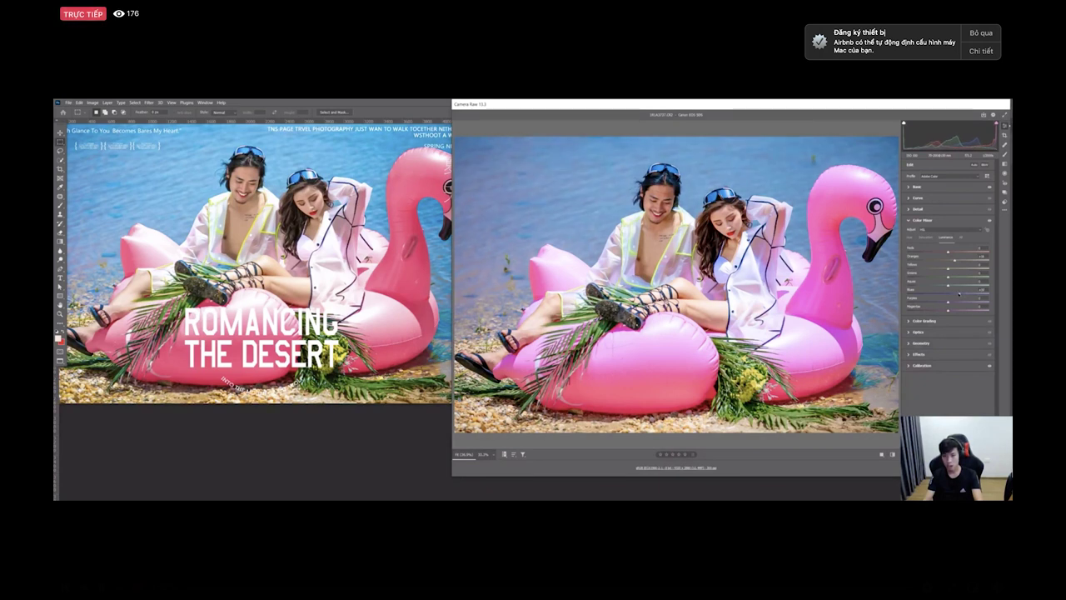
Step: Shift the Aquas hue toward blue and lower the Reds saturation in the Color Mixer, comparing with the finished JPG
click(910, 237)
drag(953, 286, 958, 286)
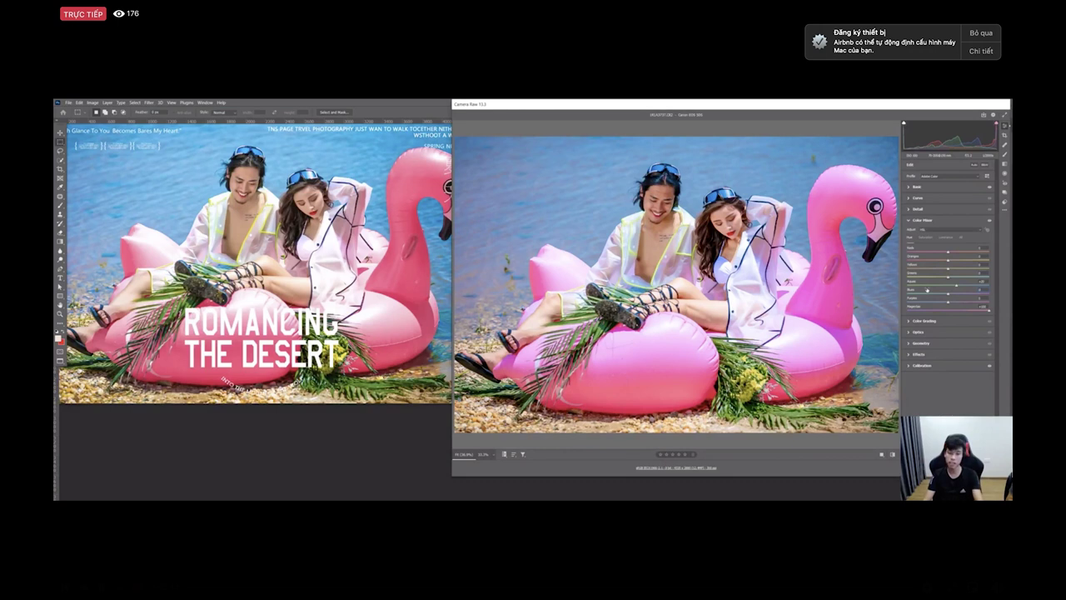
key(ctrl+minus)
click(930, 237)
key(ctrl+0)
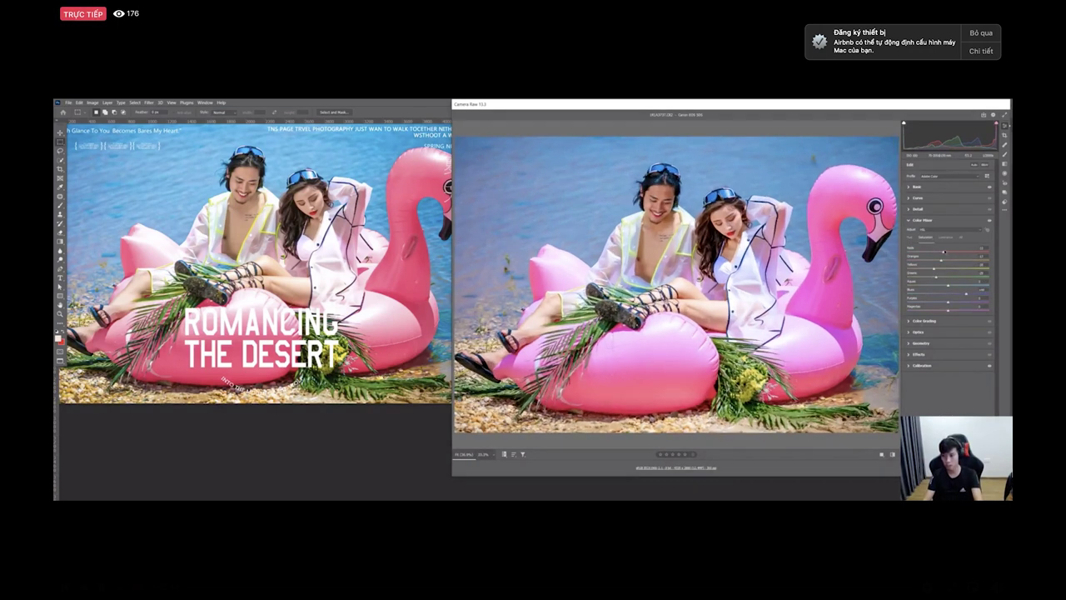
drag(947, 252, 941, 252)
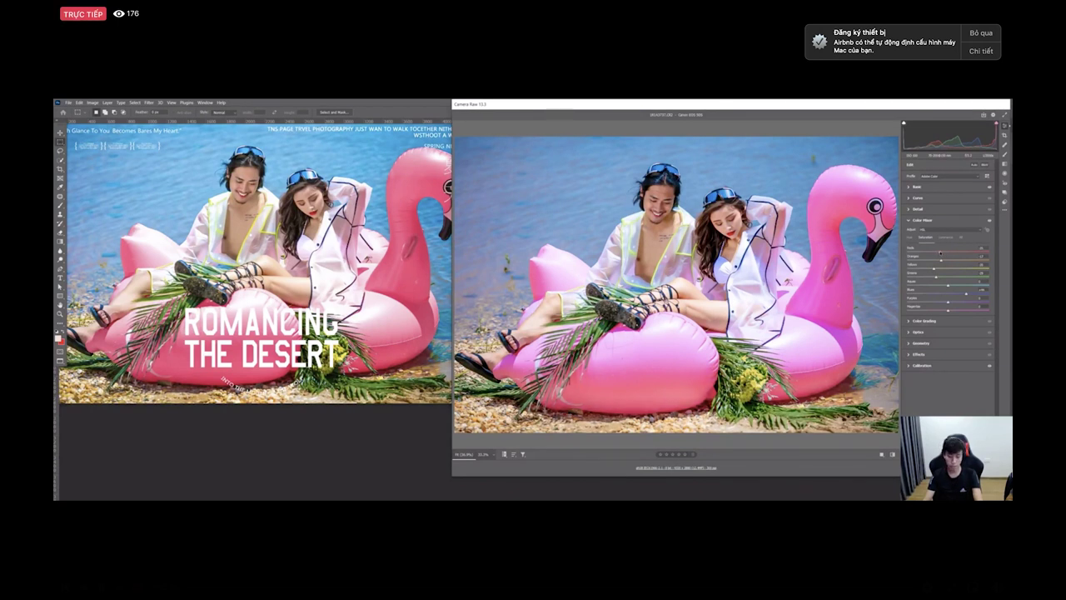
scroll(721, 270, up, 2)
scroll(722, 270, down, 3)
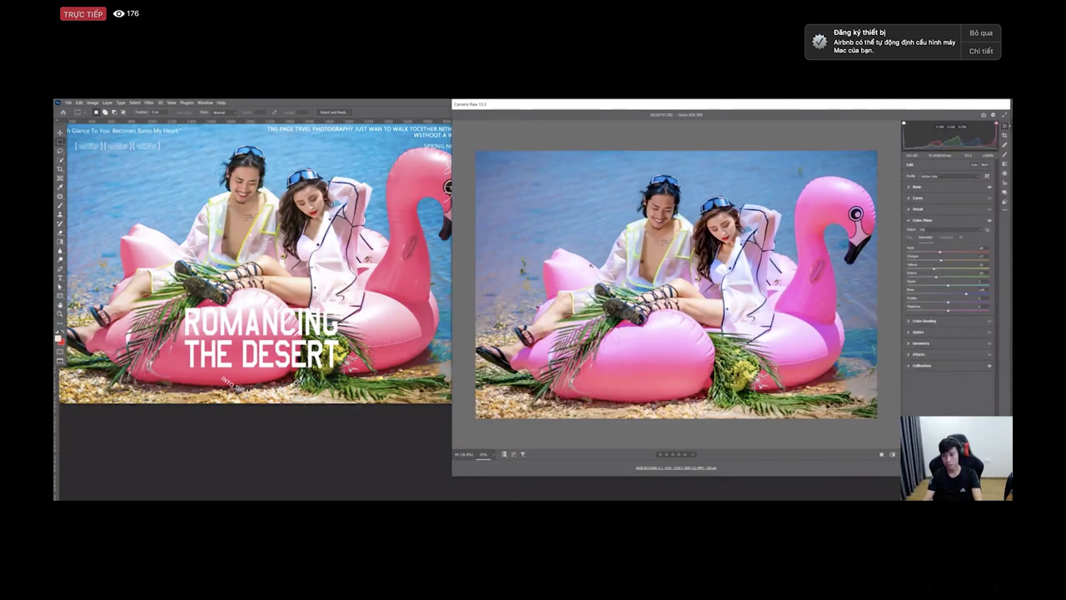
Step: Boost the Vibrance of the flamingo photo, then reset both Vibrance and Saturation to zero
key(ctrl+equal)
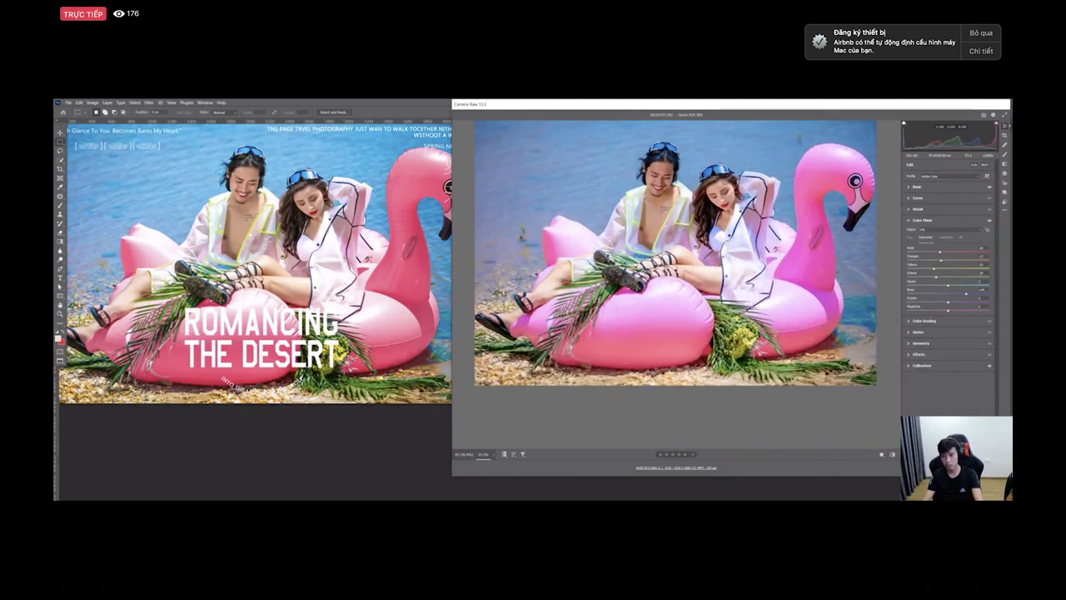
click(916, 186)
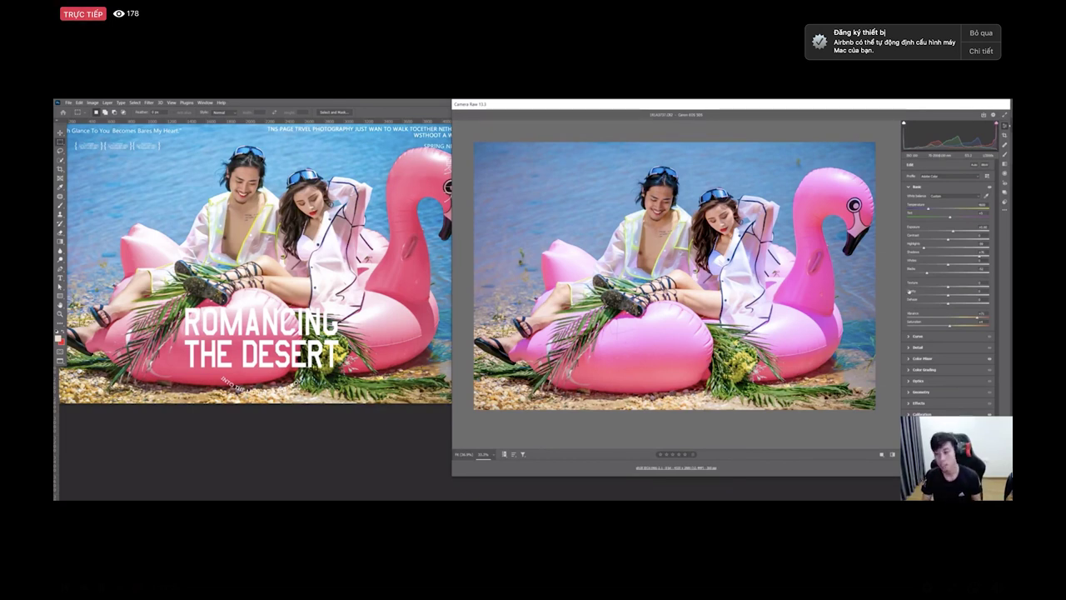
drag(977, 317, 986, 319)
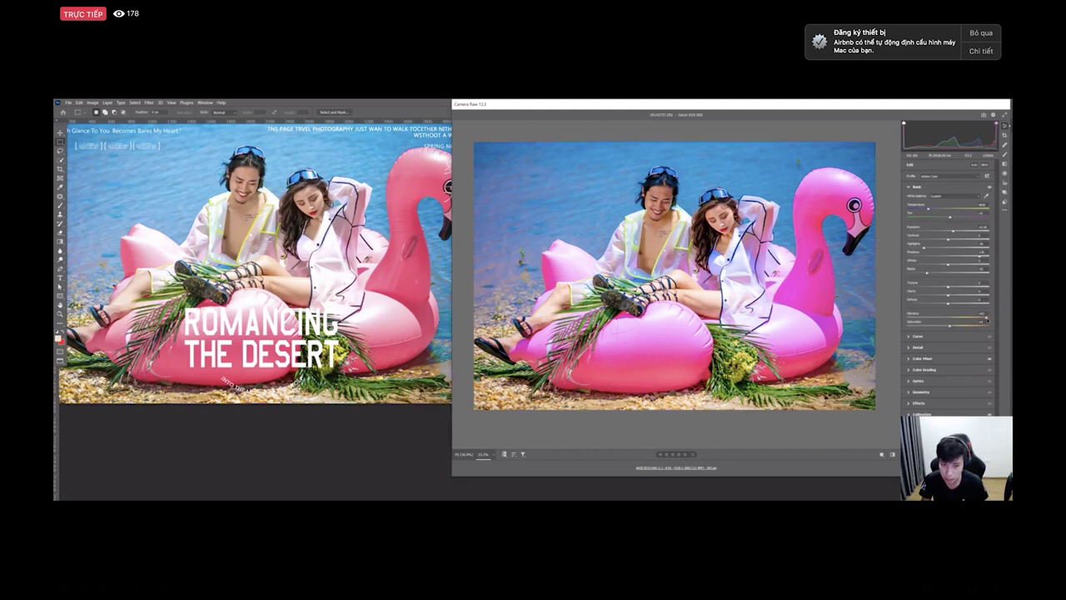
double_click(987, 317)
double_click(950, 326)
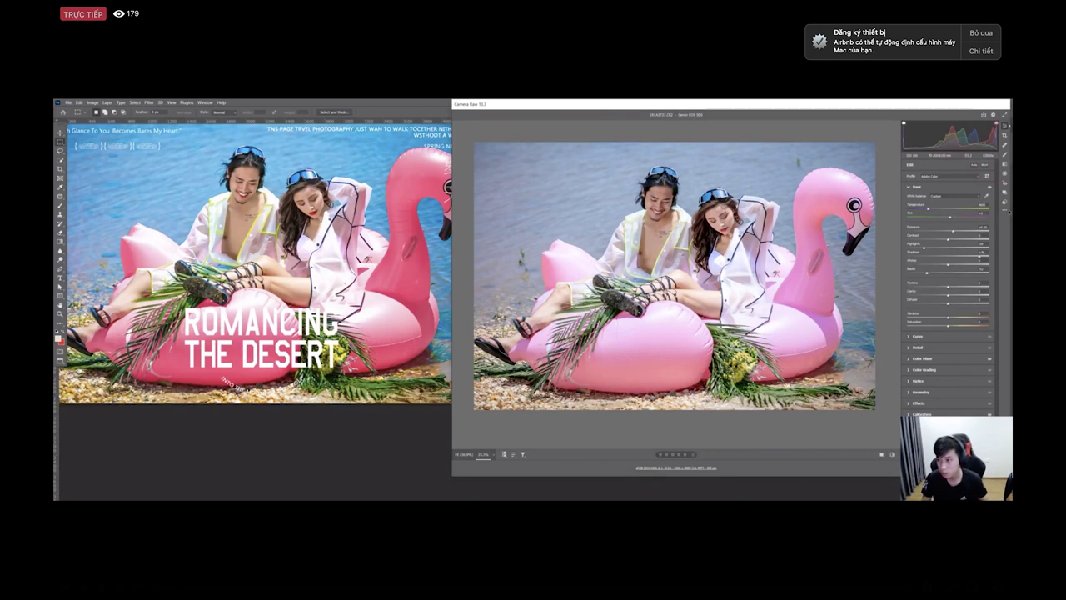
Step: Reset the raw photo to its default settings and compare it with the edited version by repeatedly undoing and redoing the reset
click(1005, 211)
click(958, 225)
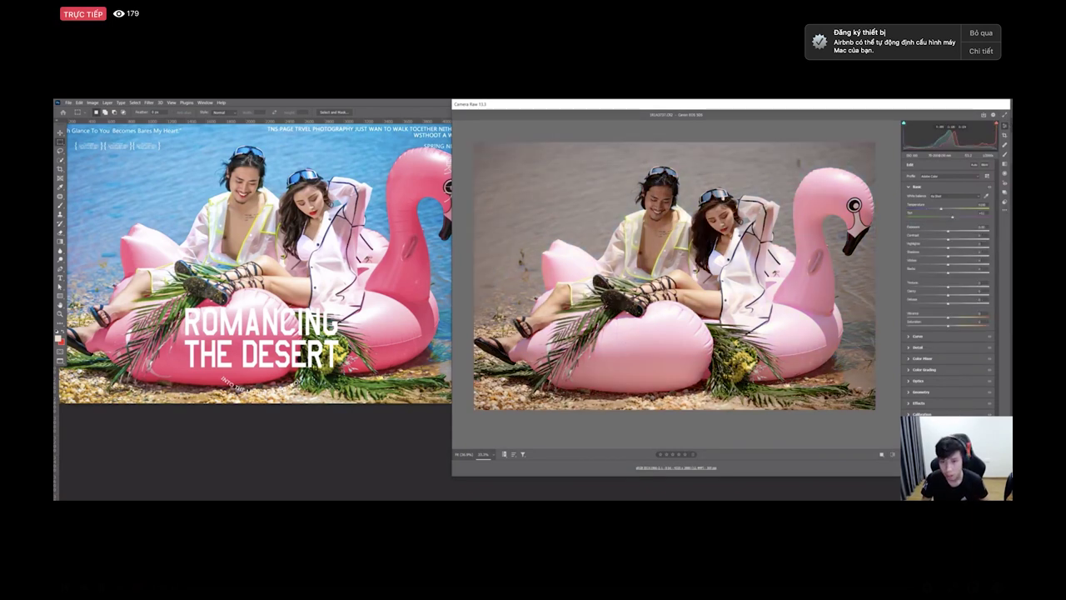
key(ctrl+z)
key(ctrl+shift+z)
key(ctrl+z)
key(ctrl+shift+z)
key(ctrl+z)
key(ctrl+shift+z)
key(ctrl+z)
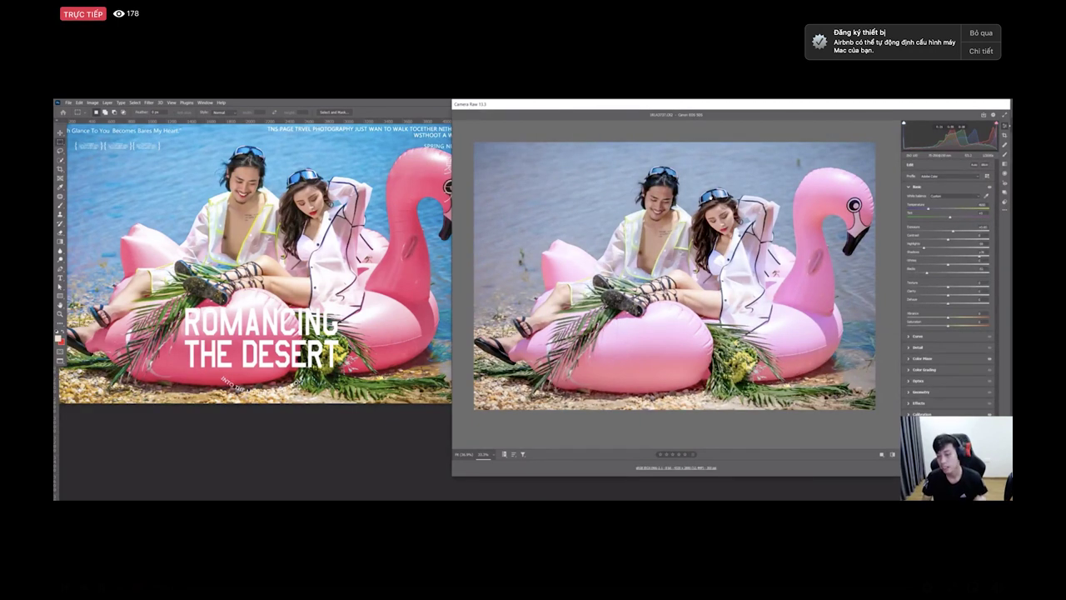
Step: Raise Vibrance to its maximum with a slight Saturation boost, and pull the Blues saturation back to near zero in the Color Mixer
drag(948, 325, 993, 321)
key(p)
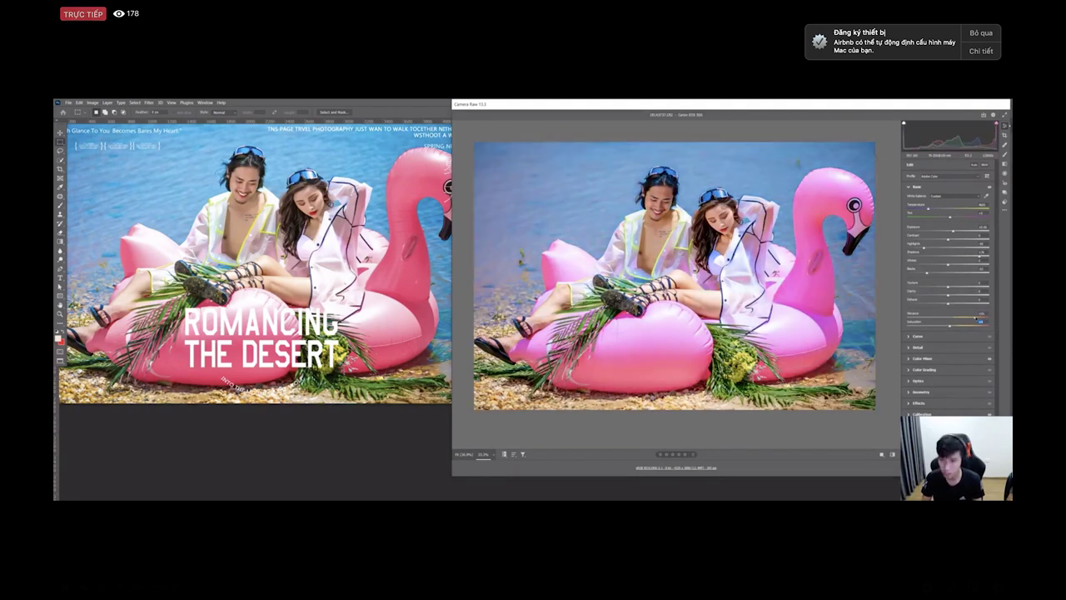
key(p)
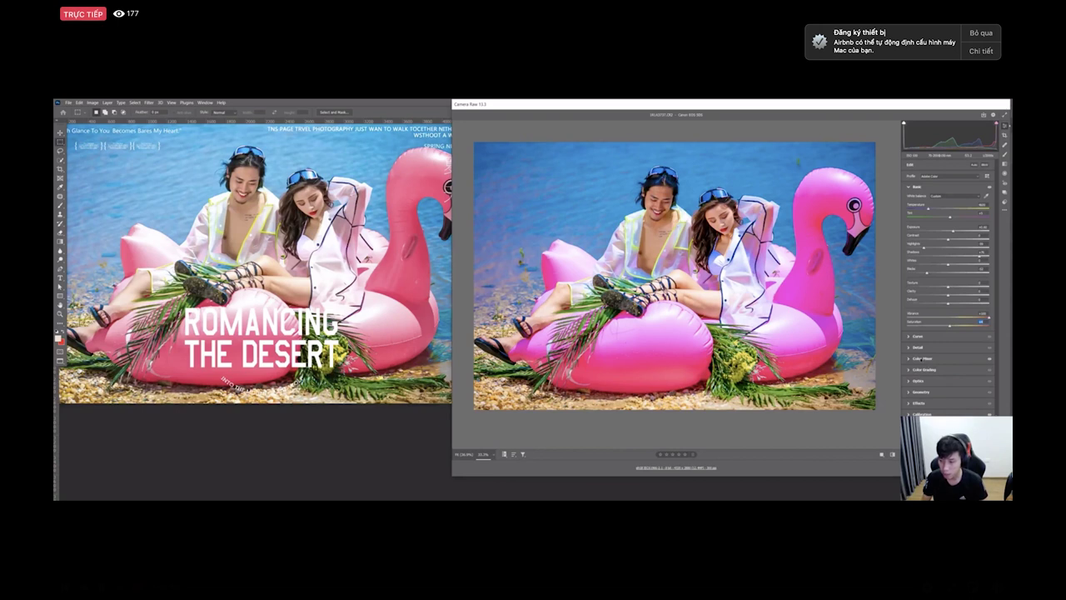
click(920, 357)
drag(948, 293, 951, 294)
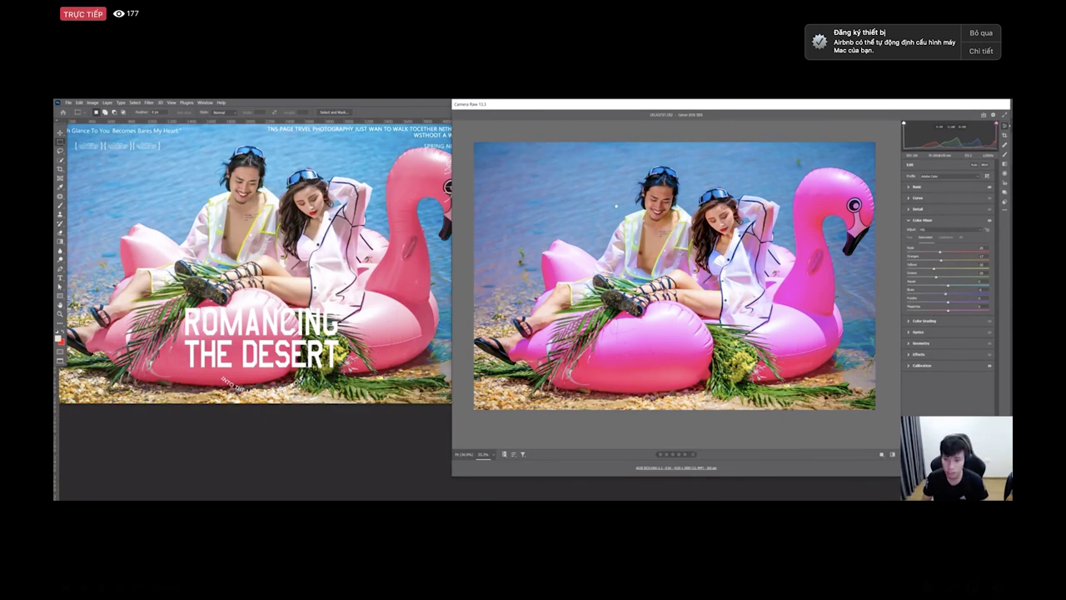
Step: Reset the Vibrance to zero and push the overall Saturation to its maximum to demonstrate the difference
click(913, 186)
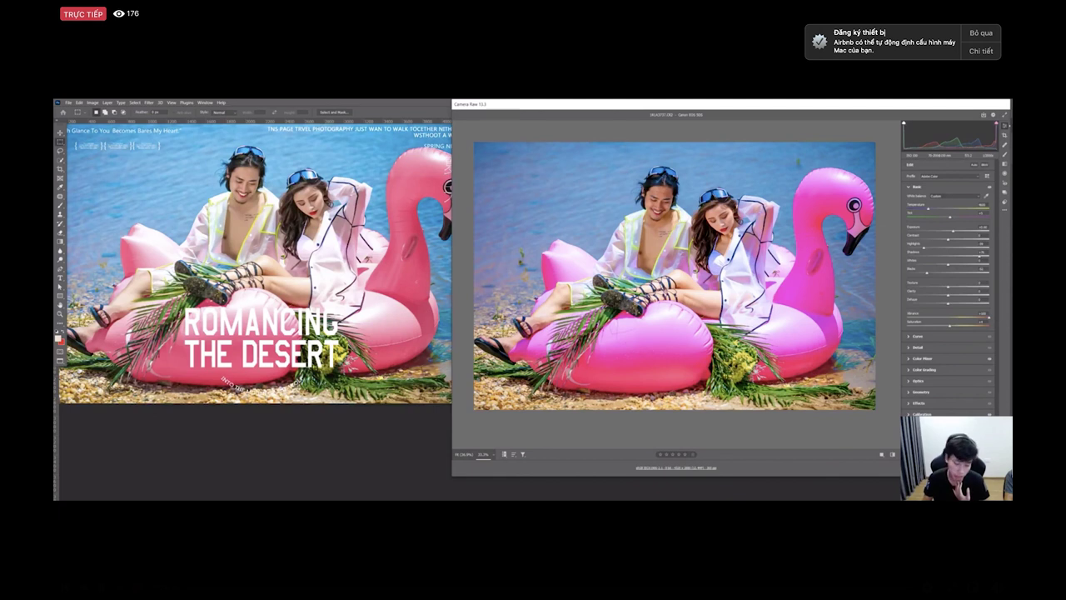
double_click(989, 317)
drag(950, 326, 1010, 328)
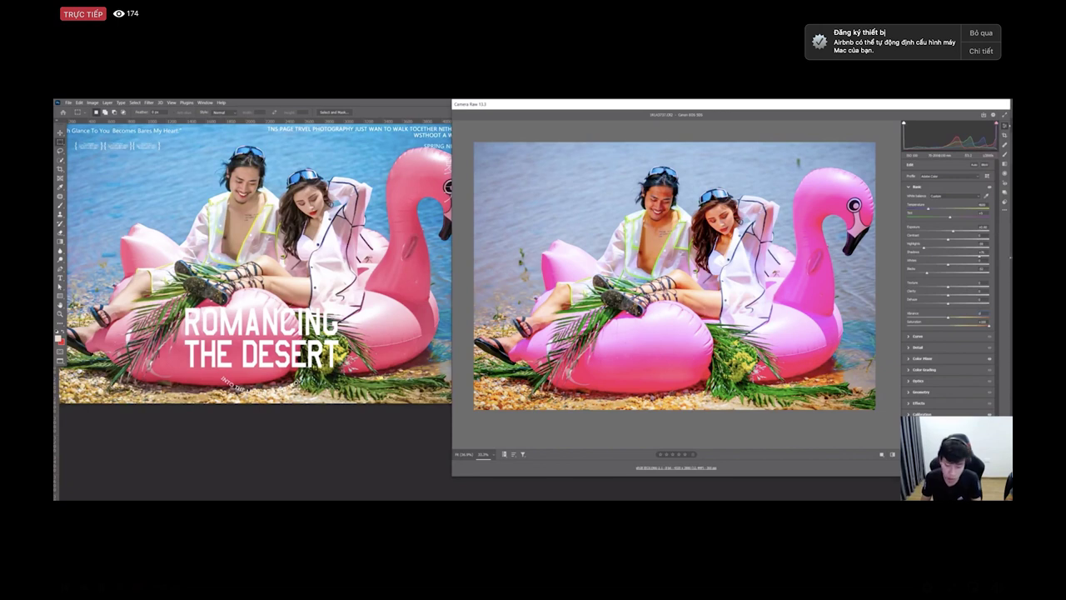
Step: Reset the Saturation to zero and raise the Vibrance close to its maximum
double_click(989, 325)
drag(948, 317, 988, 317)
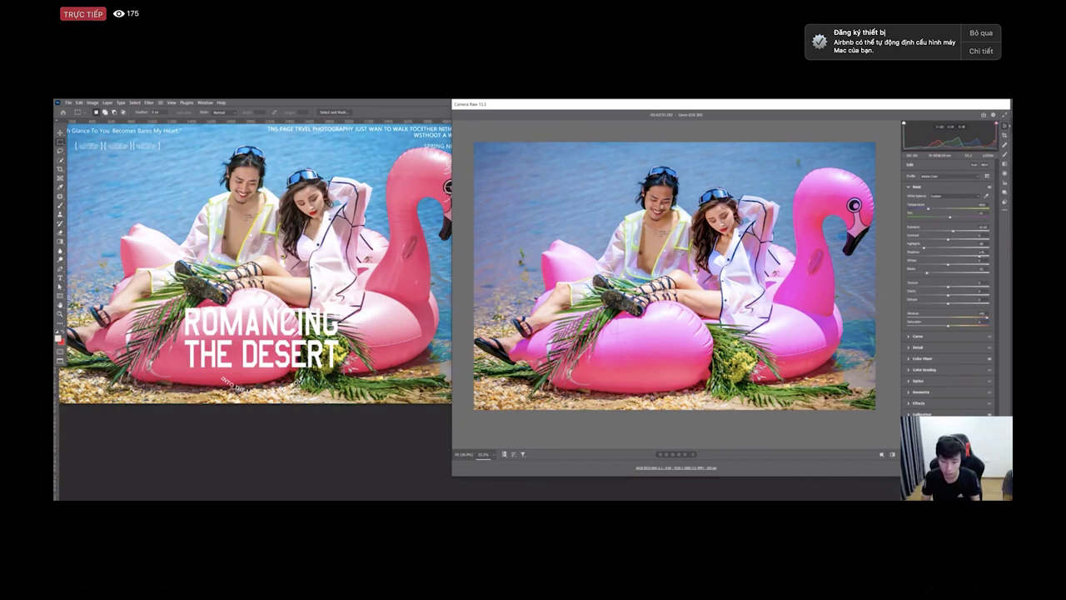
key(ctrl+plus)
scroll(675, 284, up, 2)
key(ctrl+0)
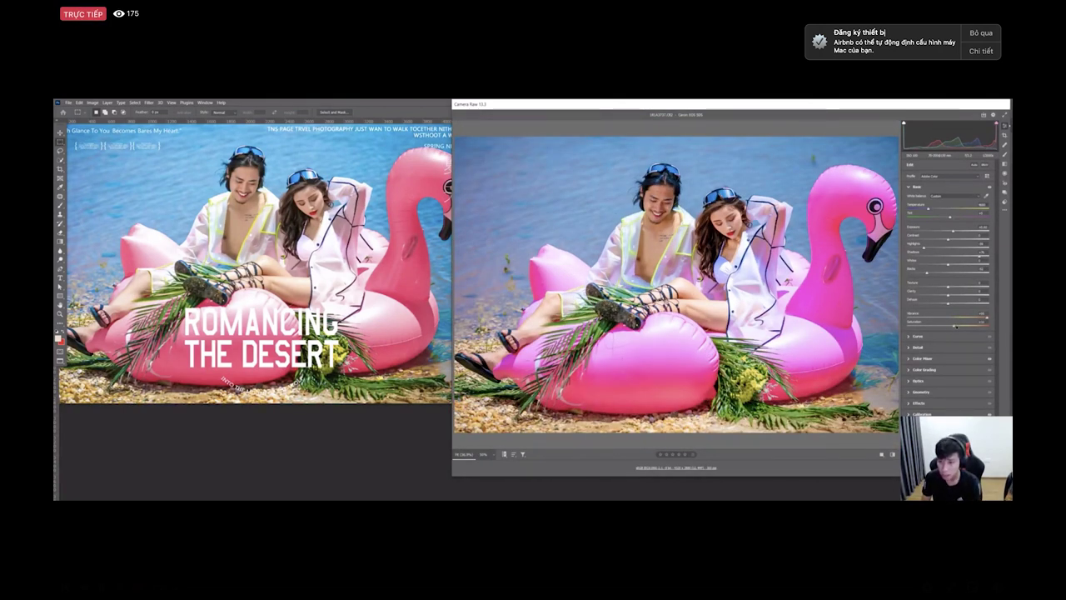
Step: Push the Saturation to its maximum and inspect the effect on the couple's skin tones up close
drag(949, 325, 970, 326)
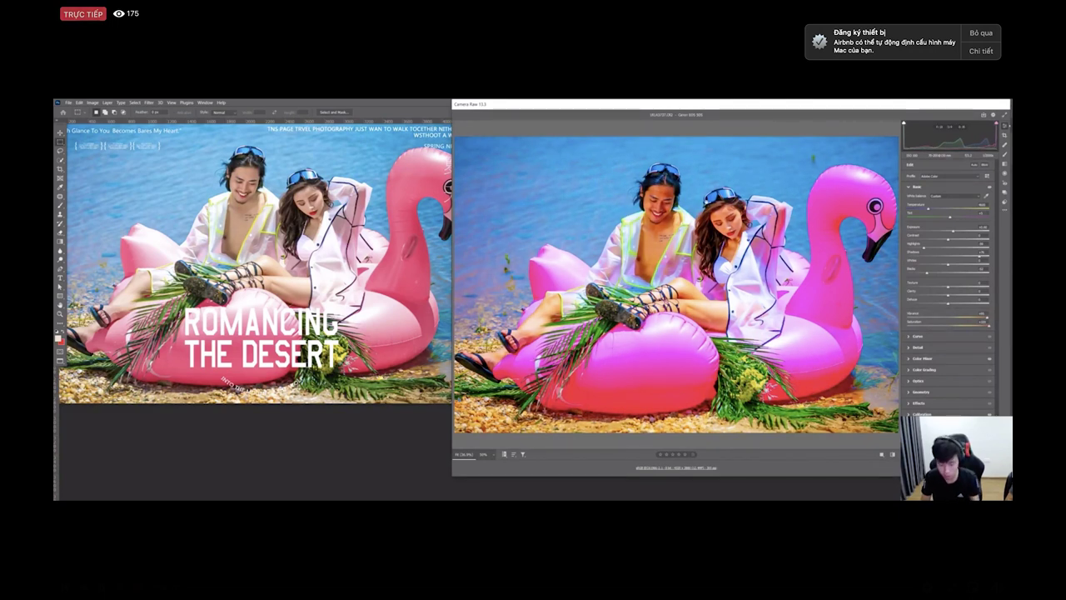
key(ctrl+=)
key(ctrl+=)
drag(667, 150, 672, 273)
key(ctrl+=)
key(ctrl+=)
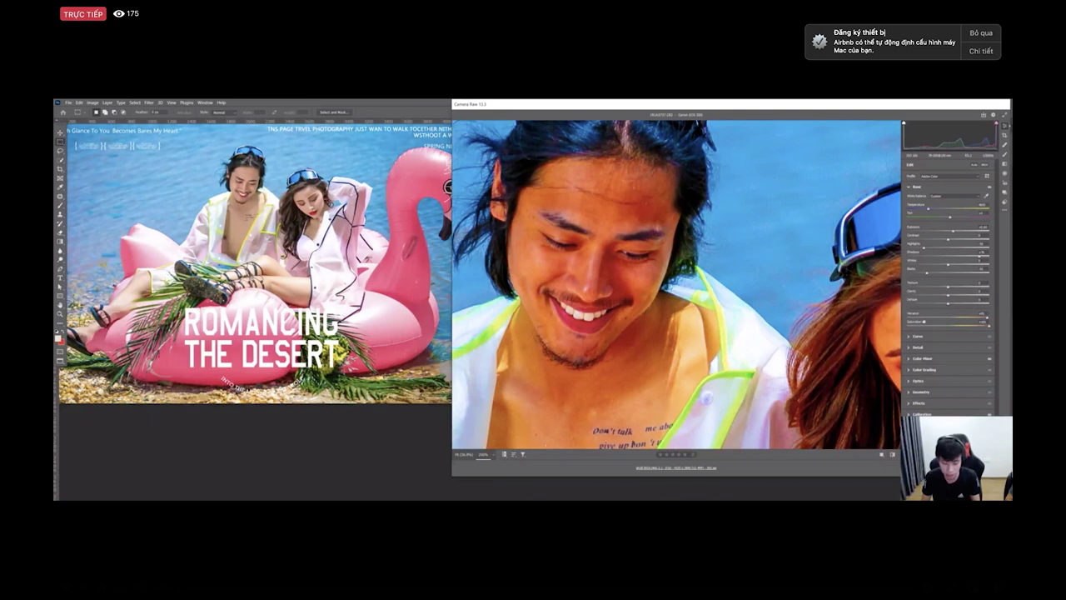
key(ctrl+minus)
key(ctrl+minus)
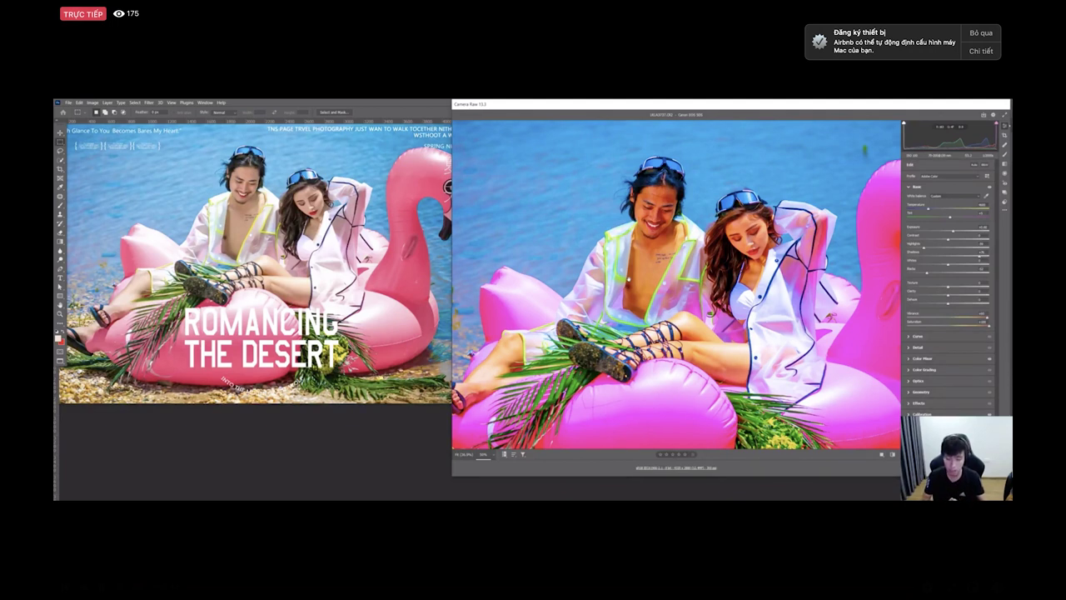
key(ctrl+minus)
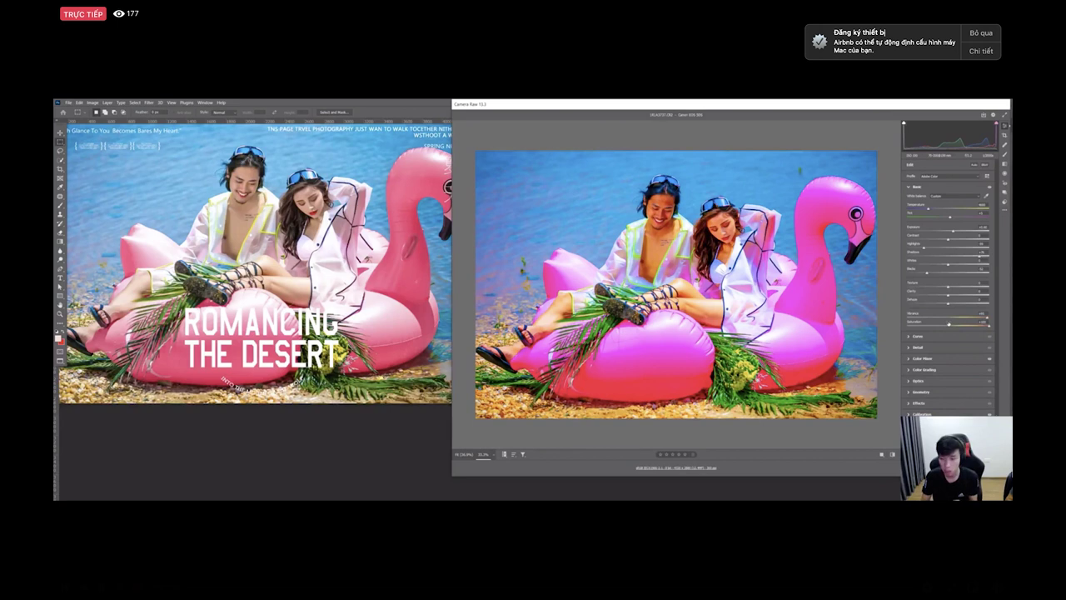
Step: Lower the Saturation slightly below zero while keeping the Vibrance high, and fit the whole photo in the preview
drag(945, 326, 943, 327)
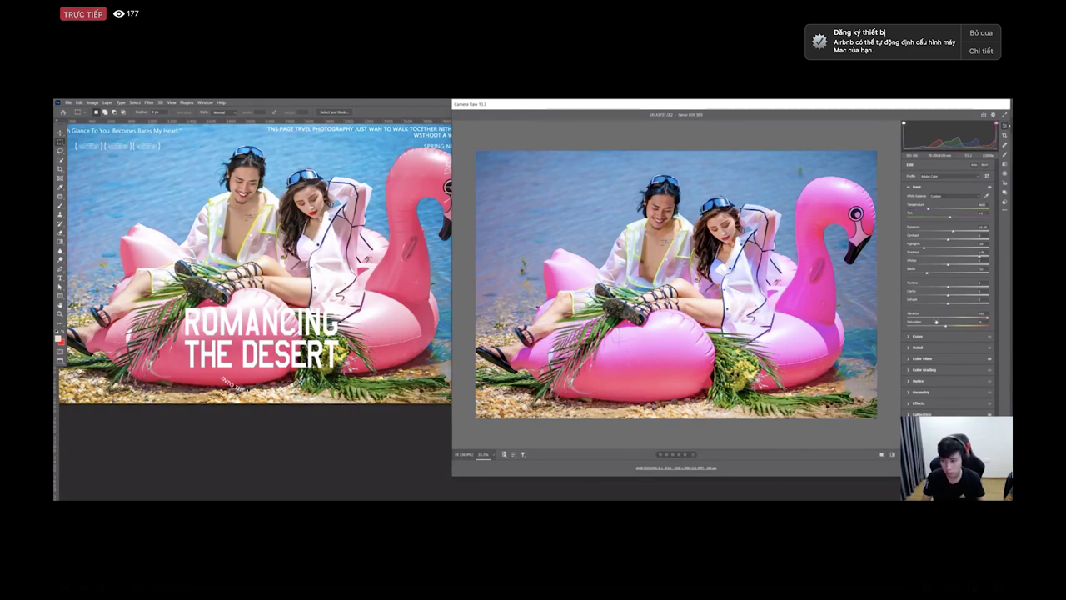
drag(950, 317, 986, 318)
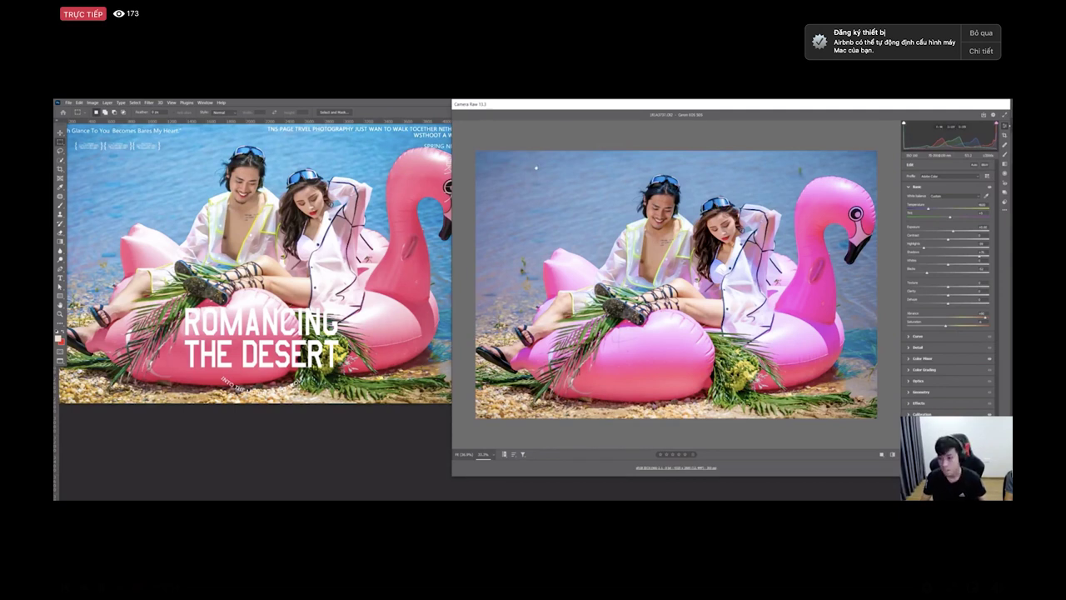
key(ctrl+0)
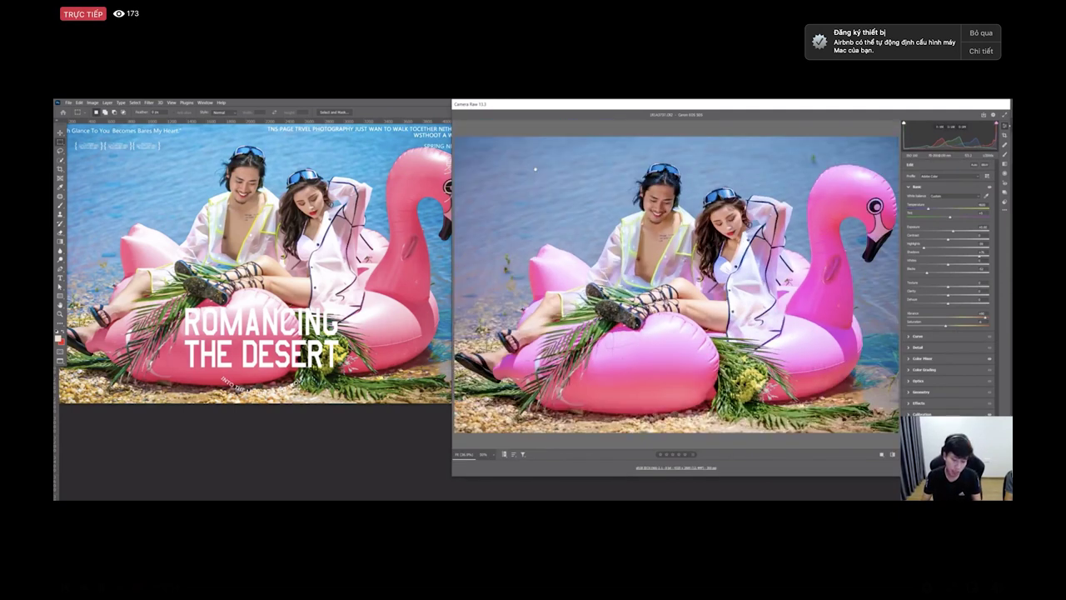
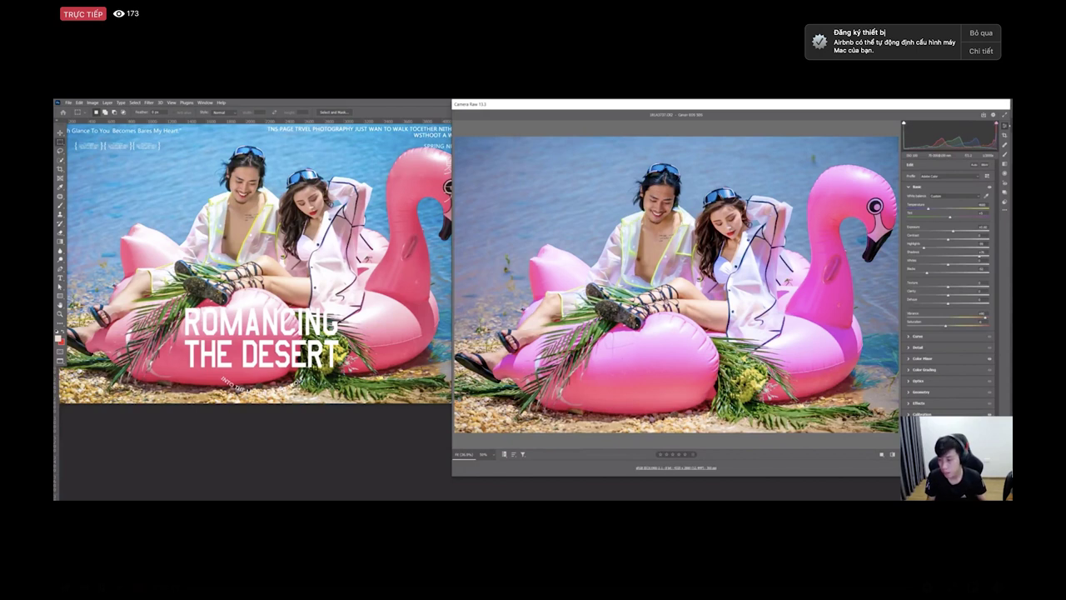
Step: Close the flamingo raw photo and its finished JPG, and switch to Bridge
key(Escape)
key(ctrl+w)
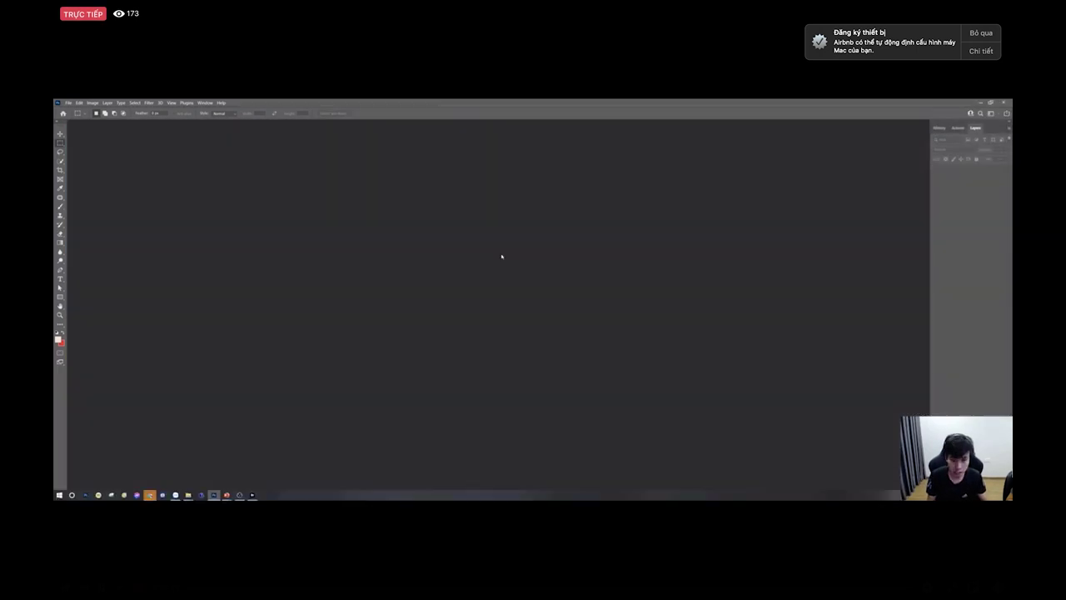
key(alt+Tab)
key(alt+Tab)
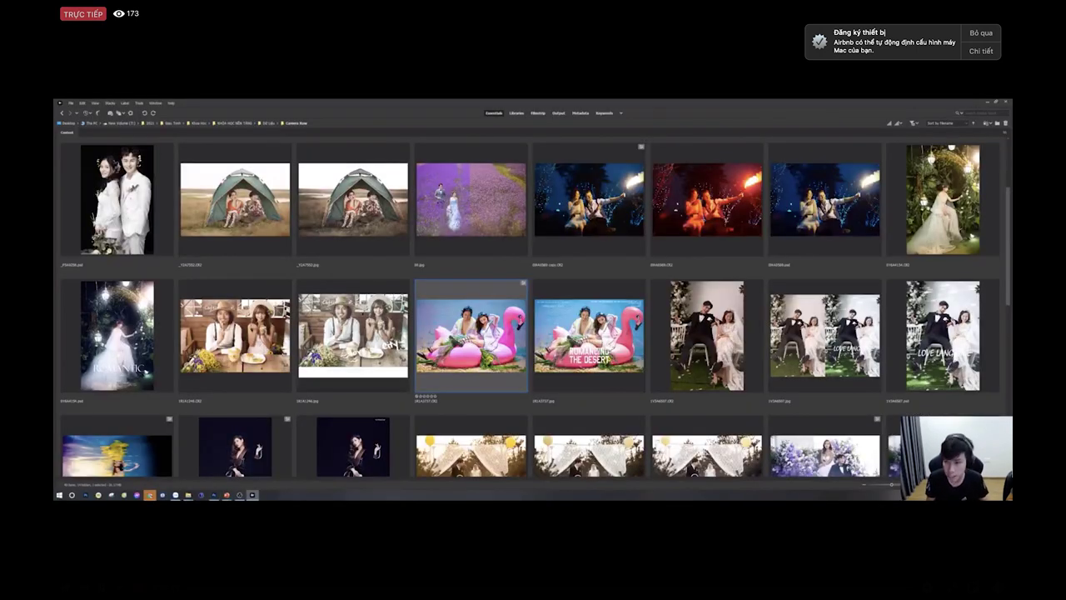
Step: Open the finished orange sunset couple JPG from Bridge in Photoshop, scaled down and placed at one side of the workspace
scroll(533, 300, down, 2)
scroll(534, 300, down, 2)
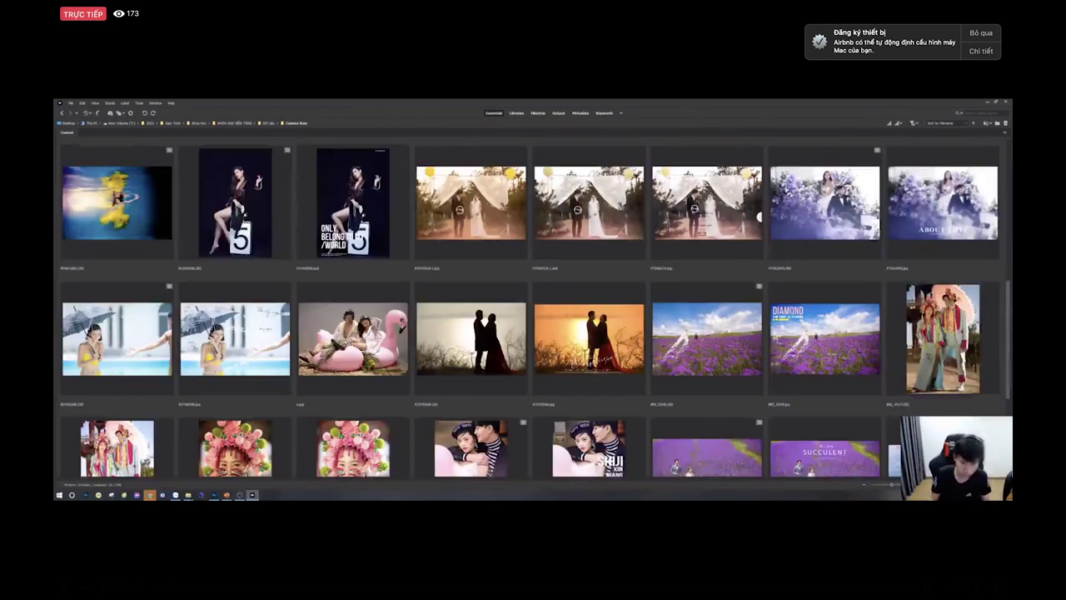
drag(593, 349, 316, 376)
key(alt+Tab)
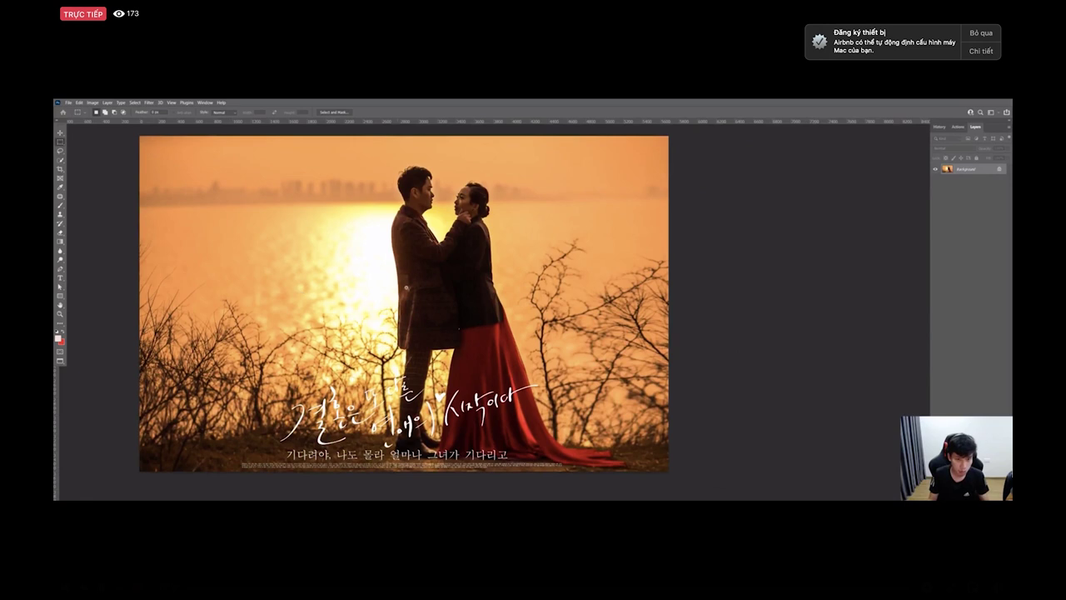
scroll(407, 287, down, 4)
drag(450, 285, 298, 228)
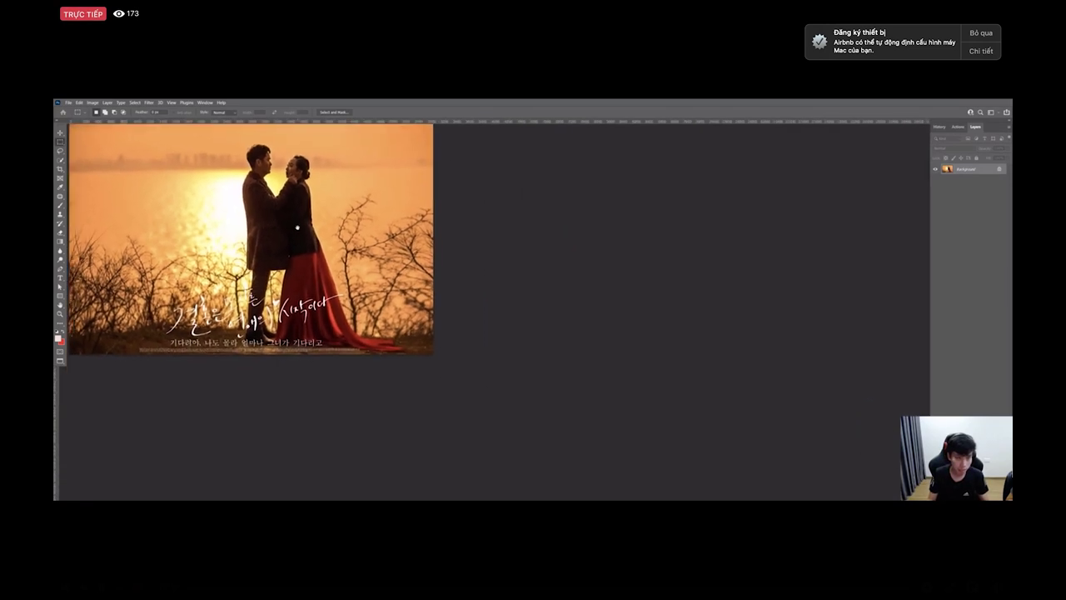
Step: Open the matching raw silhouette couple photo from Bridge in Camera Raw, arranging and enlarging its window beside the finished JPG
key(alt+Tab)
drag(492, 333, 645, 104)
key(alt+Tab)
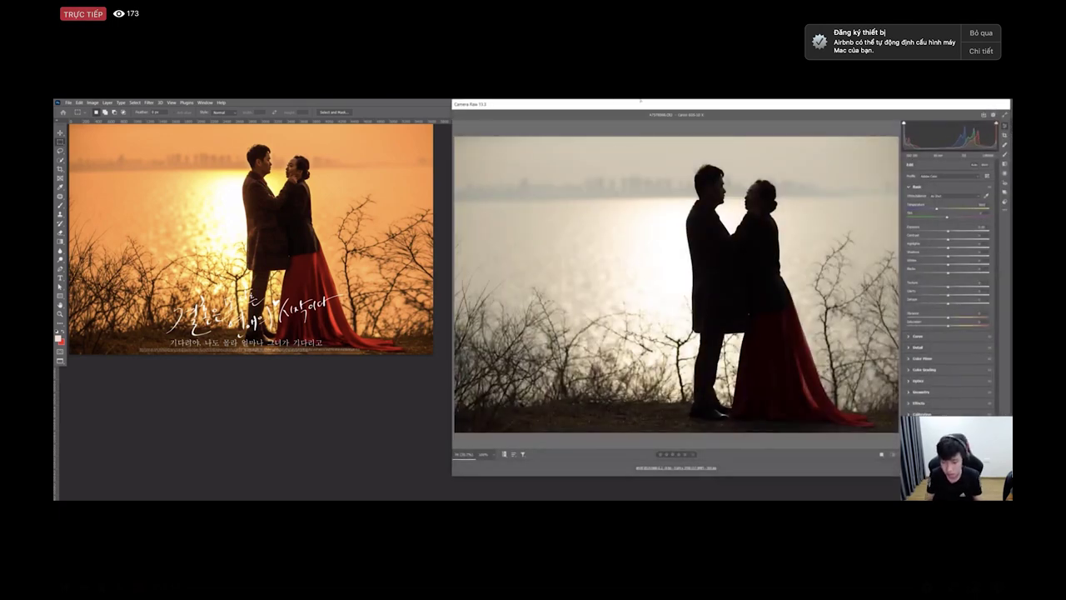
drag(557, 104, 536, 104)
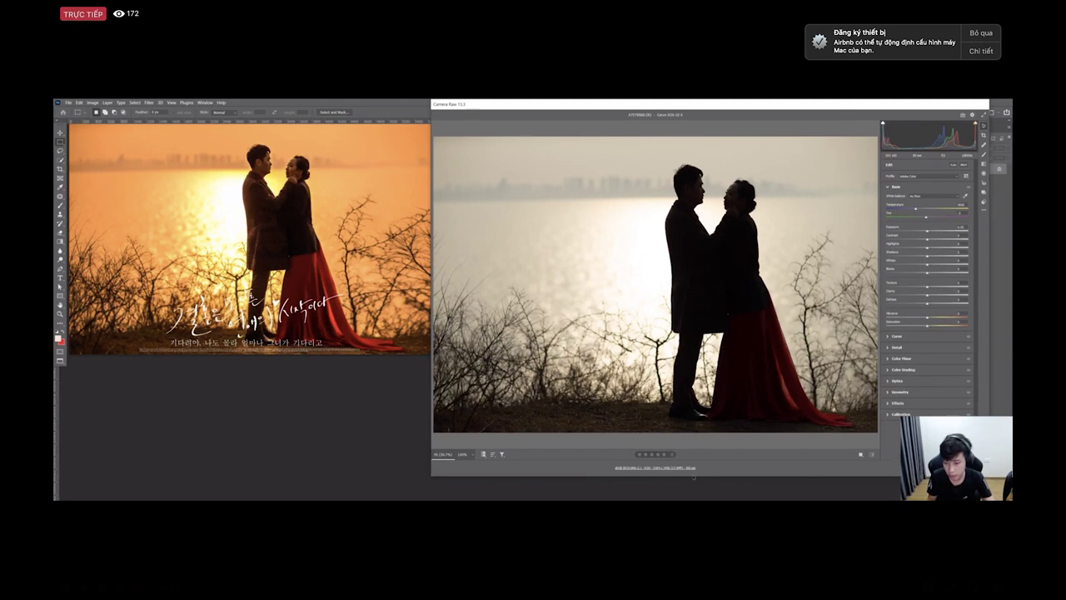
mouse_move(693, 477)
mouse_down()
mouse_move(693, 405)
mouse_move(702, 488)
mouse_up()
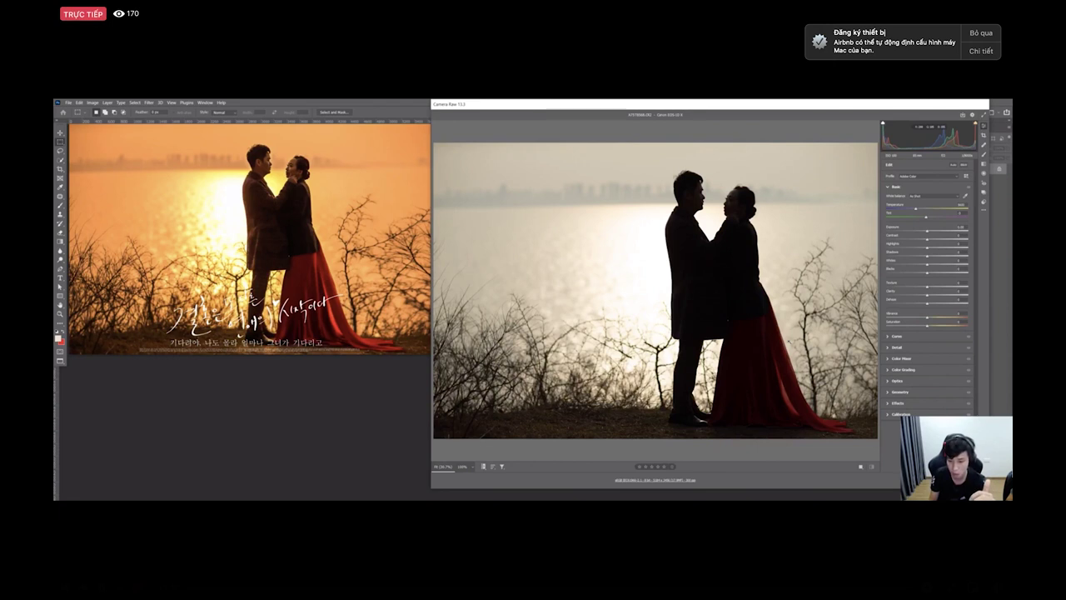
Step: Shift the white balance strongly toward yellow and magenta for a sunset orange tone, and lower Highlights to the minimum
drag(926, 217, 964, 209)
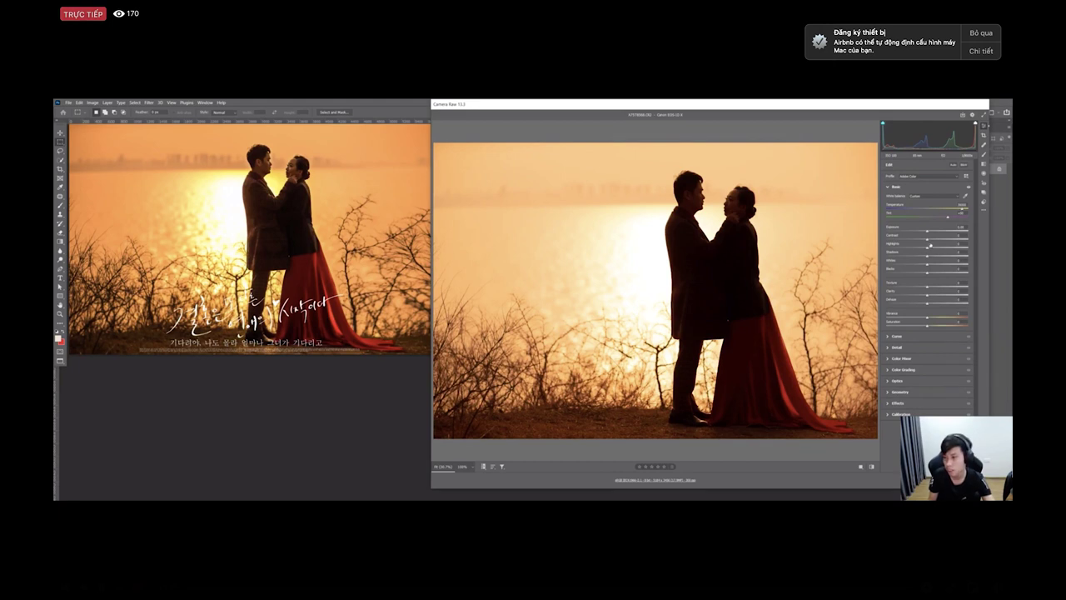
drag(928, 249, 887, 247)
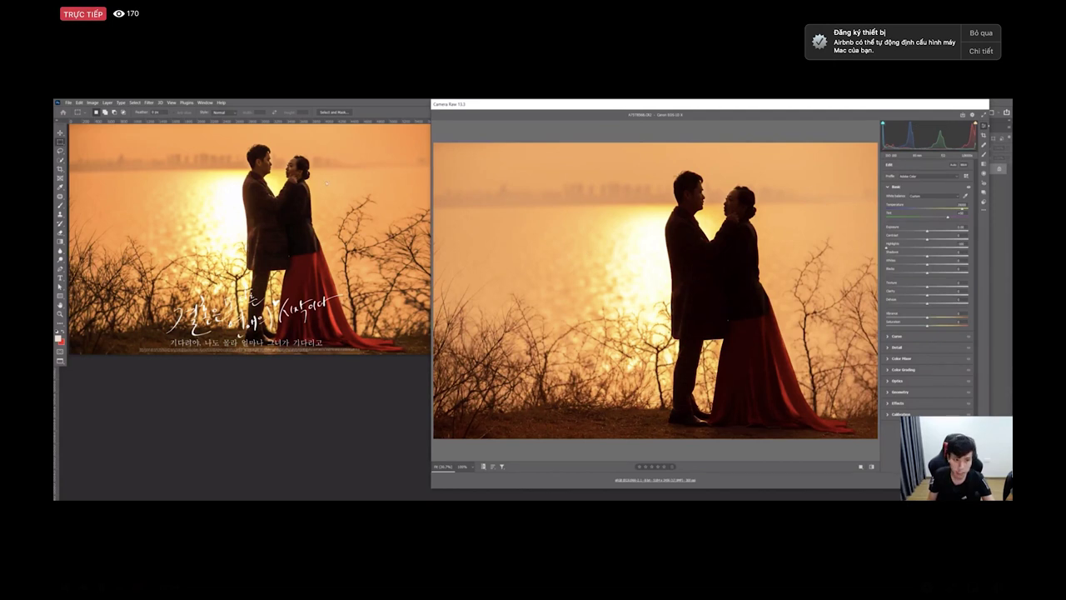
Step: Try raising the Blacks, reset them to zero, and lift the Shadows instead to reveal detail in the couple
drag(939, 274, 989, 269)
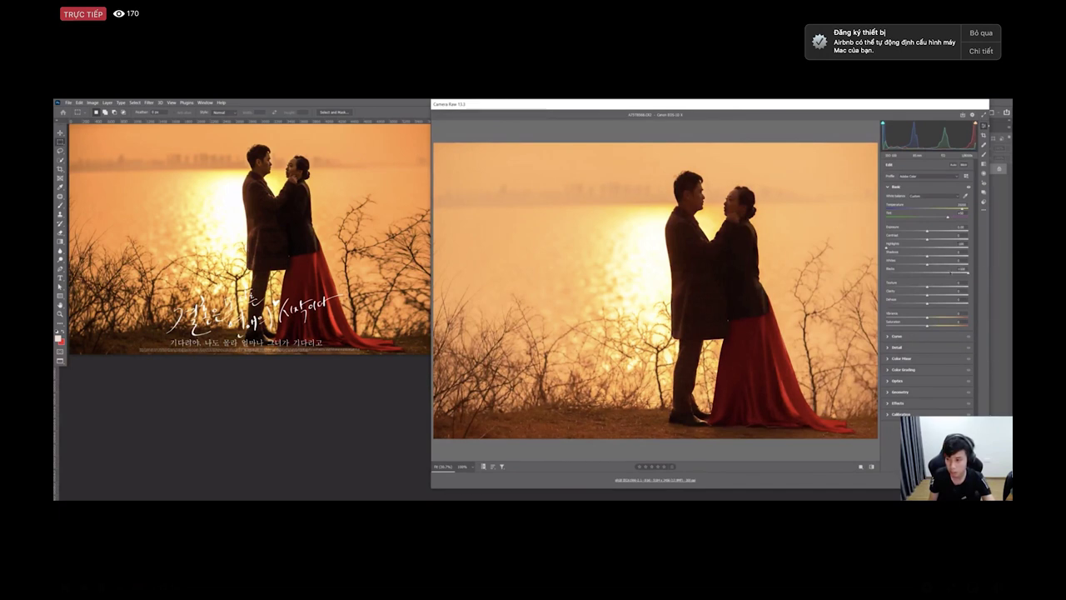
click(963, 268)
drag(928, 257, 951, 256)
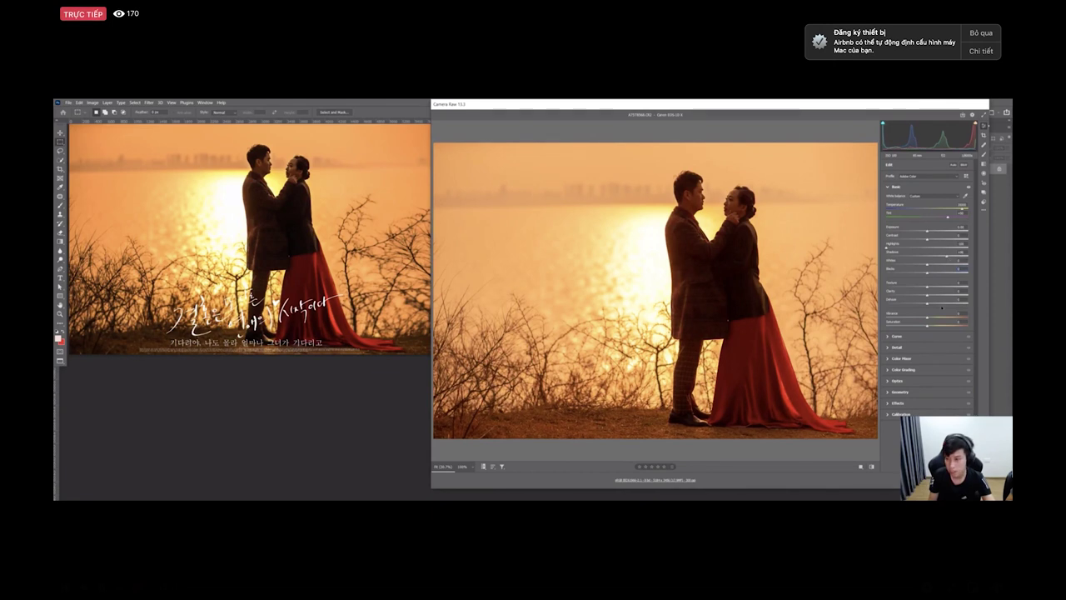
Step: Increase the Clarity moderately and lower the Exposure slightly to match the finished sunset photo
drag(939, 294, 945, 295)
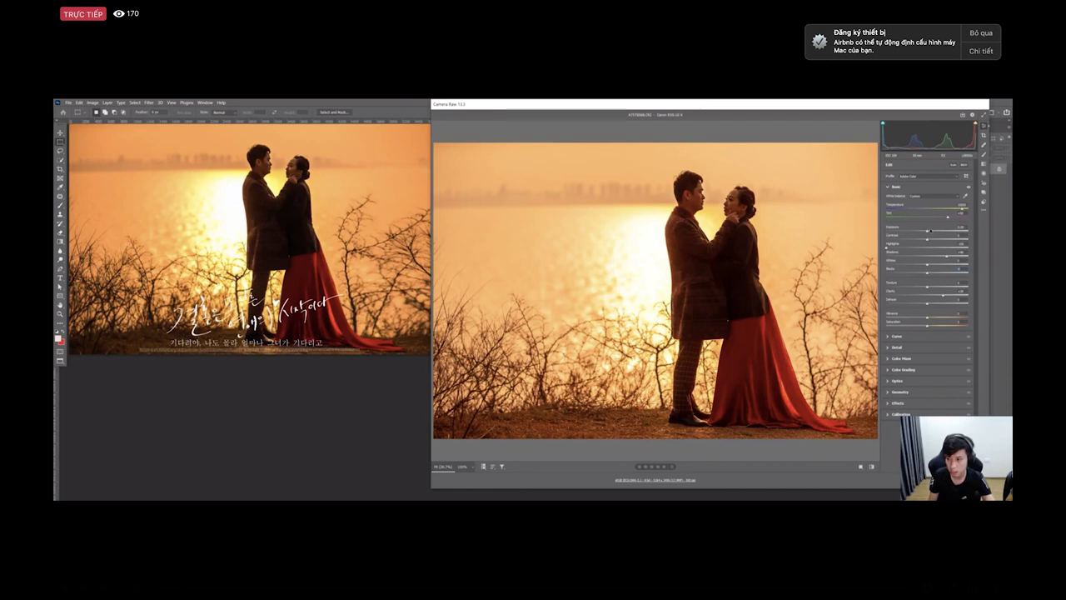
drag(927, 231, 922, 230)
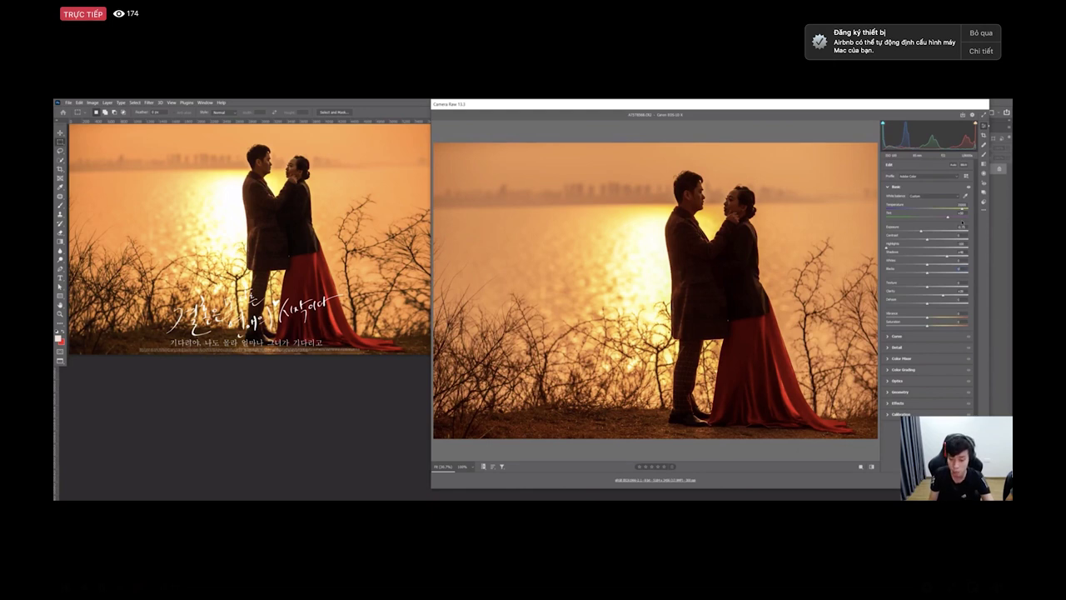
Step: Compare the edited silhouette couple photo with its original raw look by repeatedly toggling the before and after preview
click(983, 210)
click(971, 225)
key(p)
key(p)
key(p)
key(p)
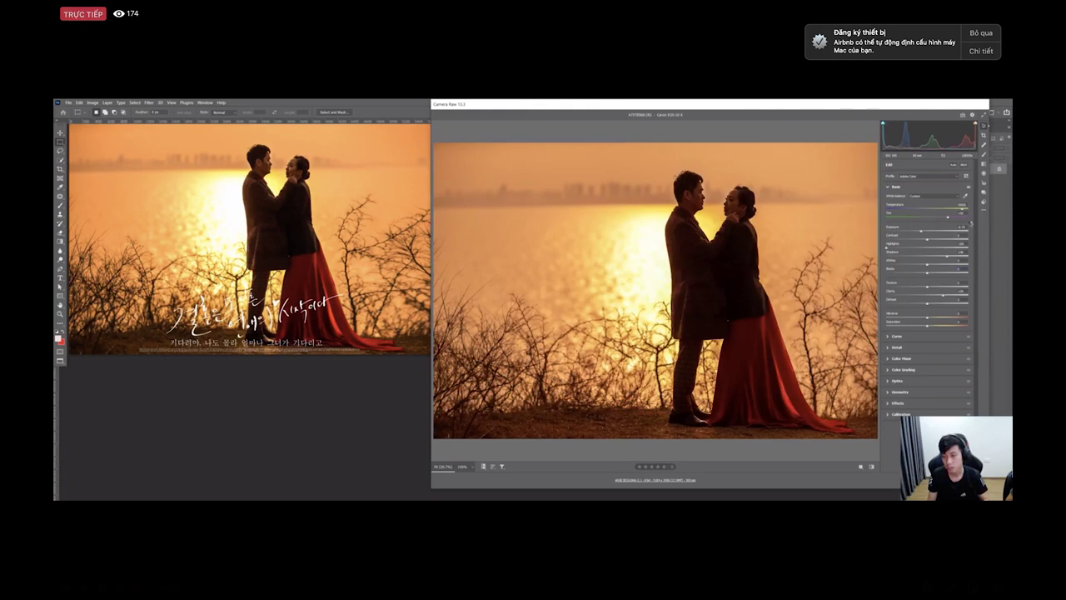
key(p)
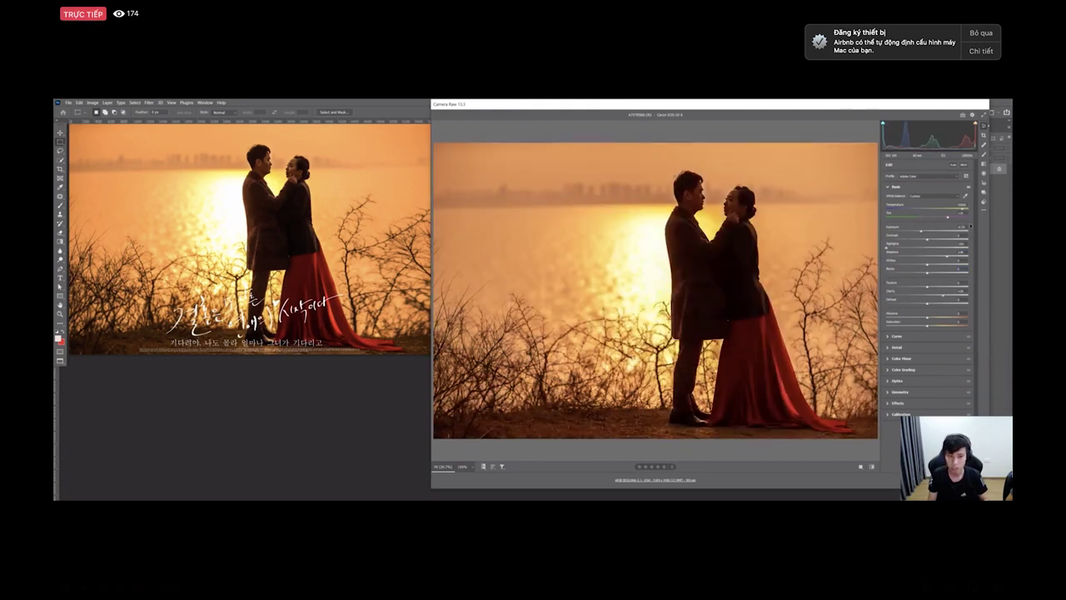
key(p)
key(p)
key(p)
key(p)
key(p)
key(p)
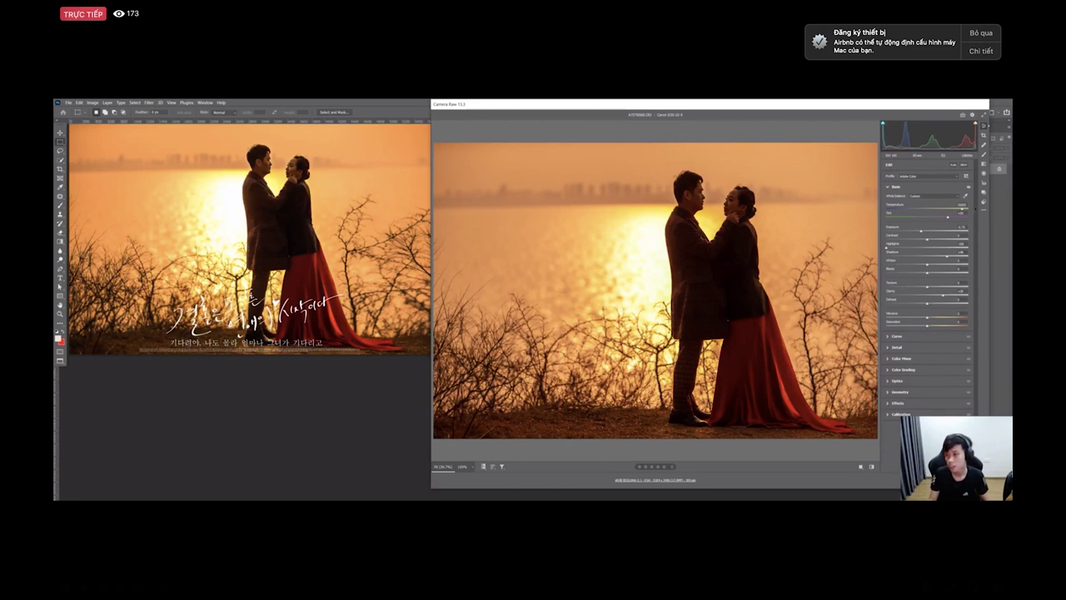
Step: Reset the silhouette photo to its default settings, undoing and redoing the reset to compare, and restore the orange edit
right_click(988, 210)
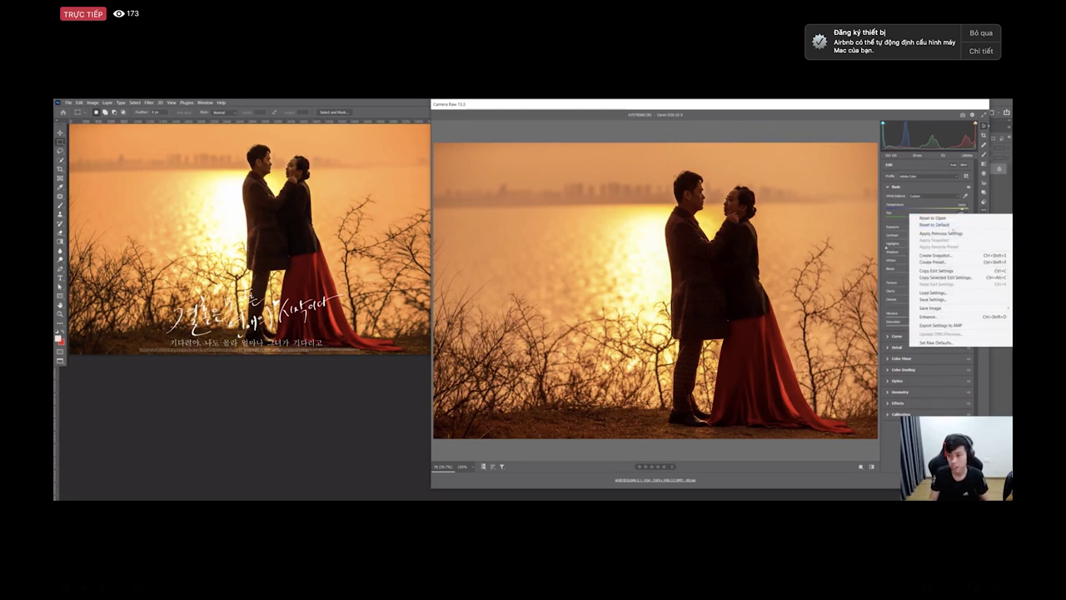
click(947, 225)
key(ctrl+z)
key(ctrl+shift+z)
key(ctrl+z)
key(ctrl+z)
key(ctrl+shift+z)
key(ctrl+z)
key(ctrl+shift+z)
key(ctrl+z)
key(p)
key(p)
key(p)
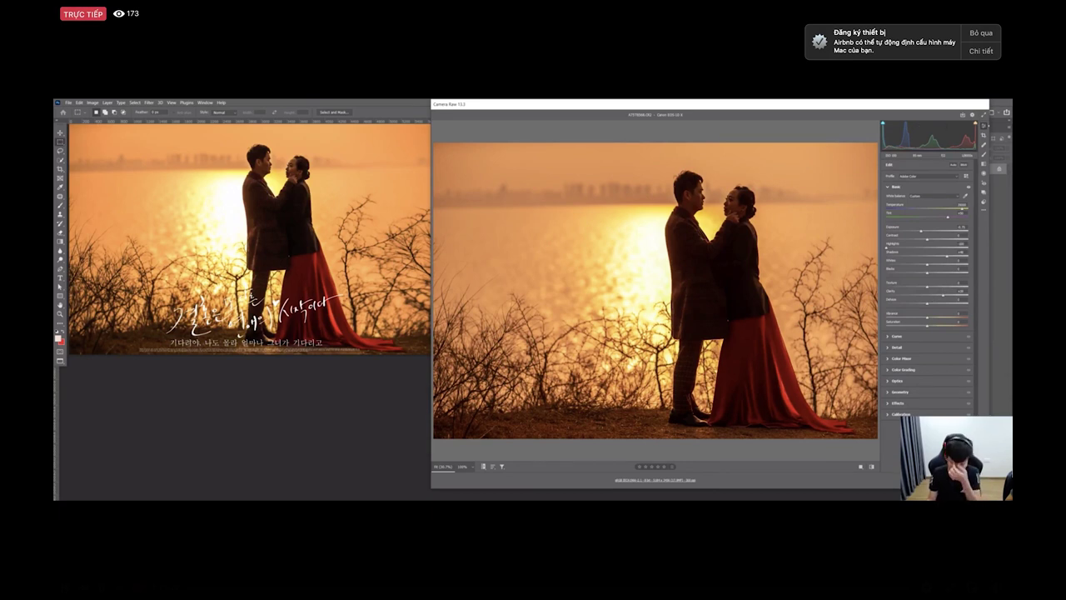
Step: Accept the silhouette photo's Camera Raw edit and close the finished JPG in Photoshop
key(Return)
key(alt+Tab)
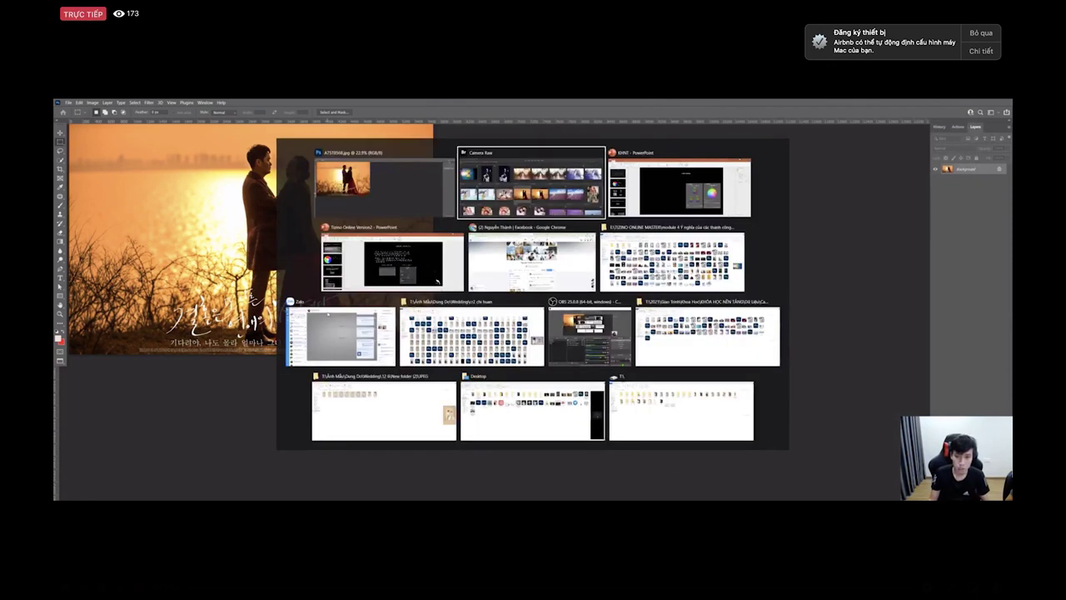
key(alt+Tab)
key(ctrl+w)
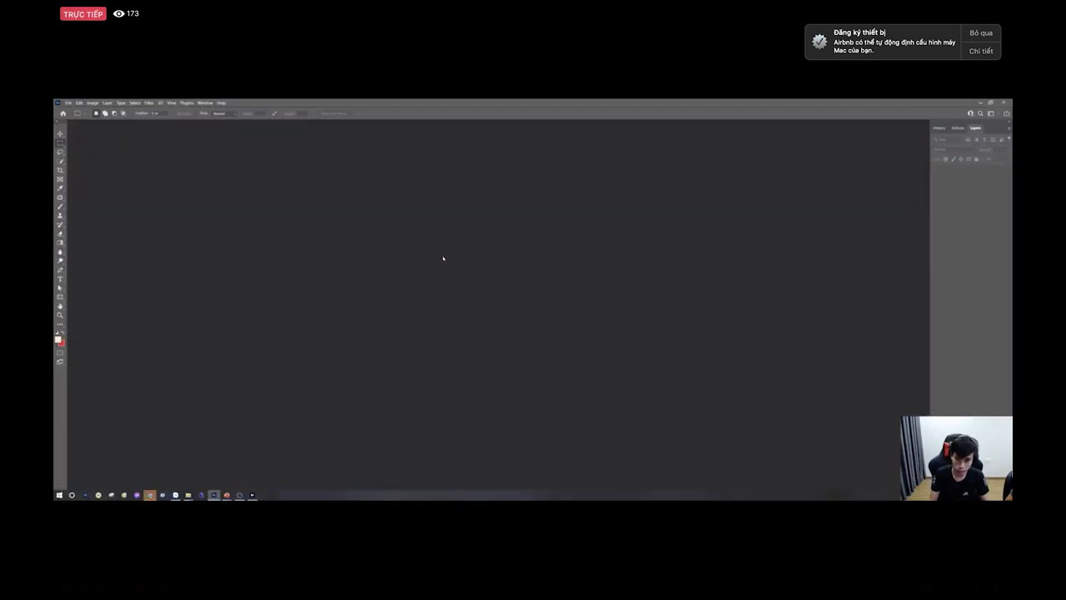
Step: Switch to Bridge, open the red-lit raw photo of the couple with the flare in Camera Raw, and enlarge its window
key(alt+Tab)
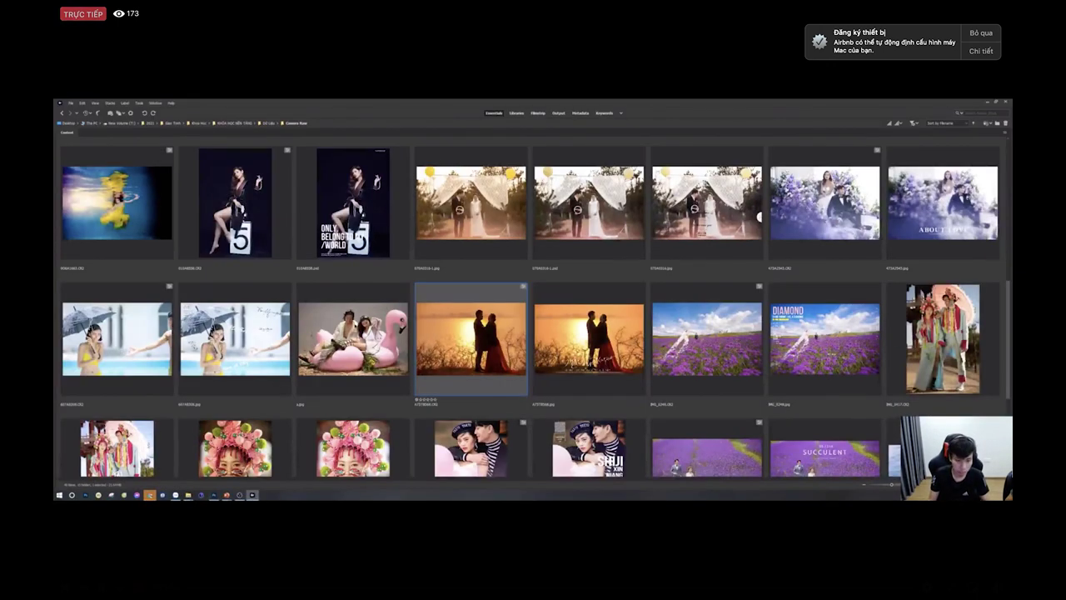
scroll(533, 316, down, 3)
scroll(534, 316, up, 2)
scroll(530, 371, up, 5)
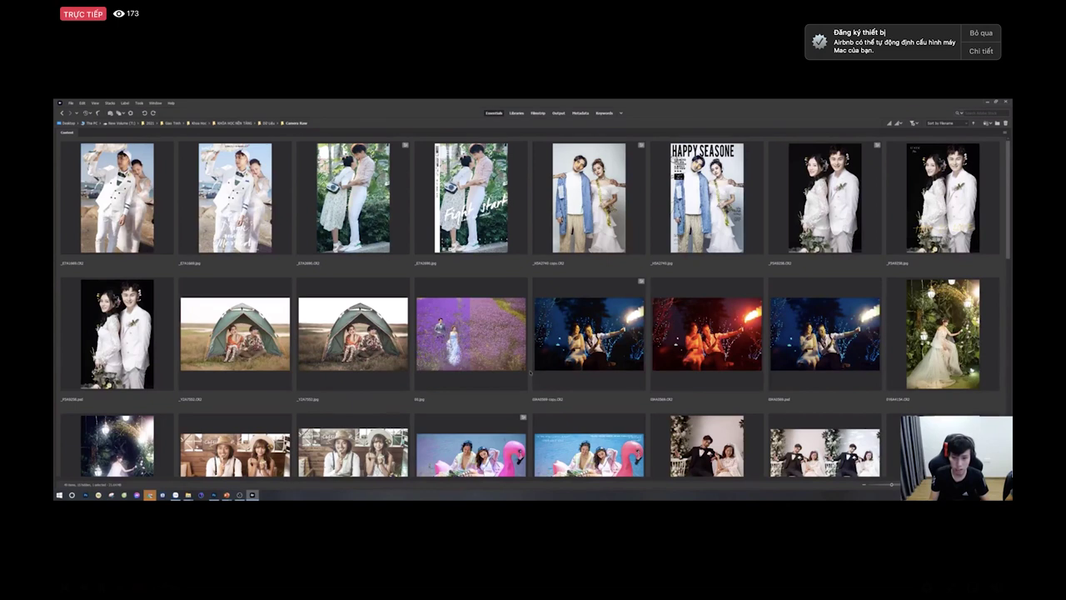
scroll(530, 374, down, 2)
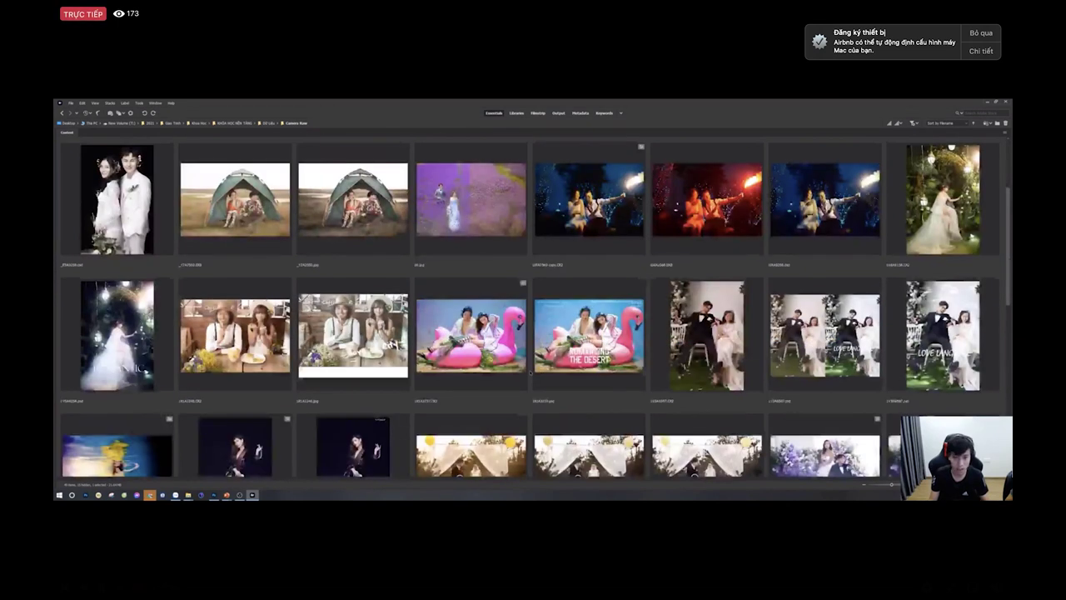
scroll(583, 374, up, 2)
drag(708, 341, 378, 341)
key(alt+Tab)
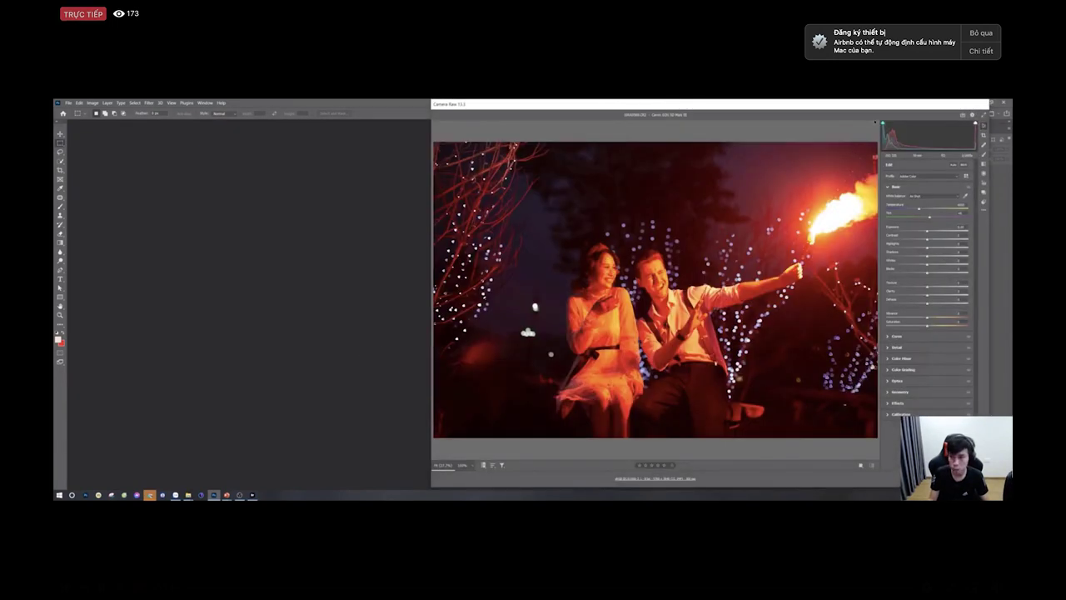
drag(837, 117, 459, 119)
drag(613, 224, 1011, 222)
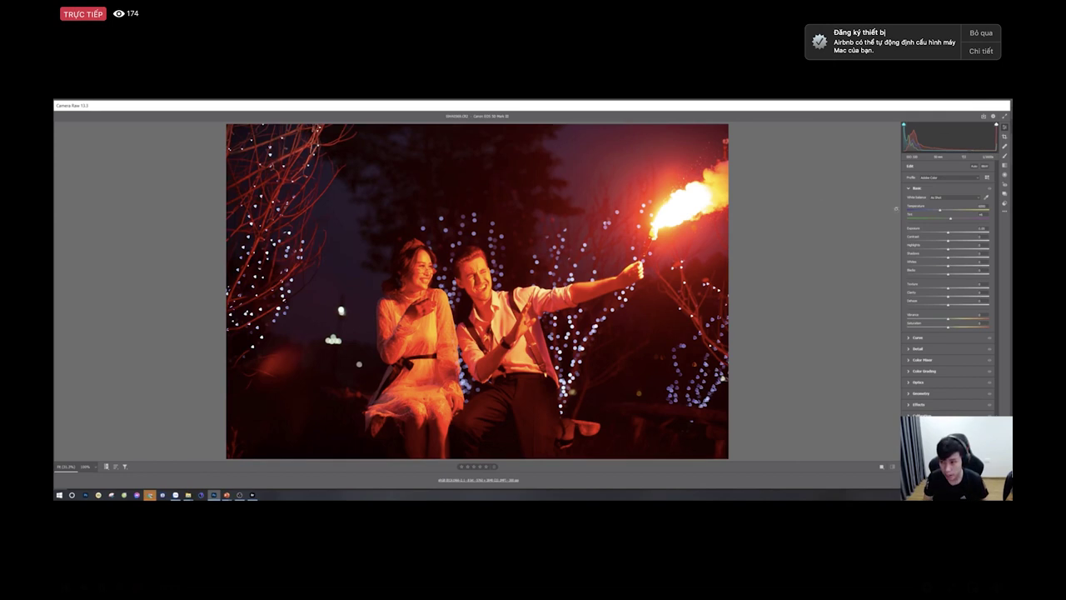
Step: Cool the white balance strongly toward blue and shift the Tint toward green to neutralize the red flare light
click(917, 211)
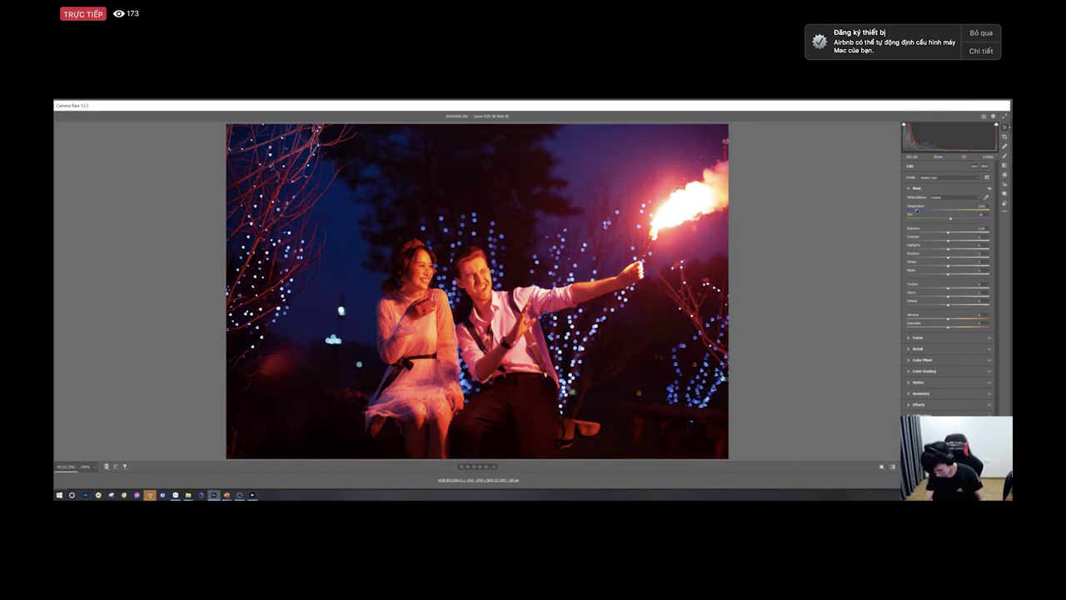
drag(916, 211, 932, 217)
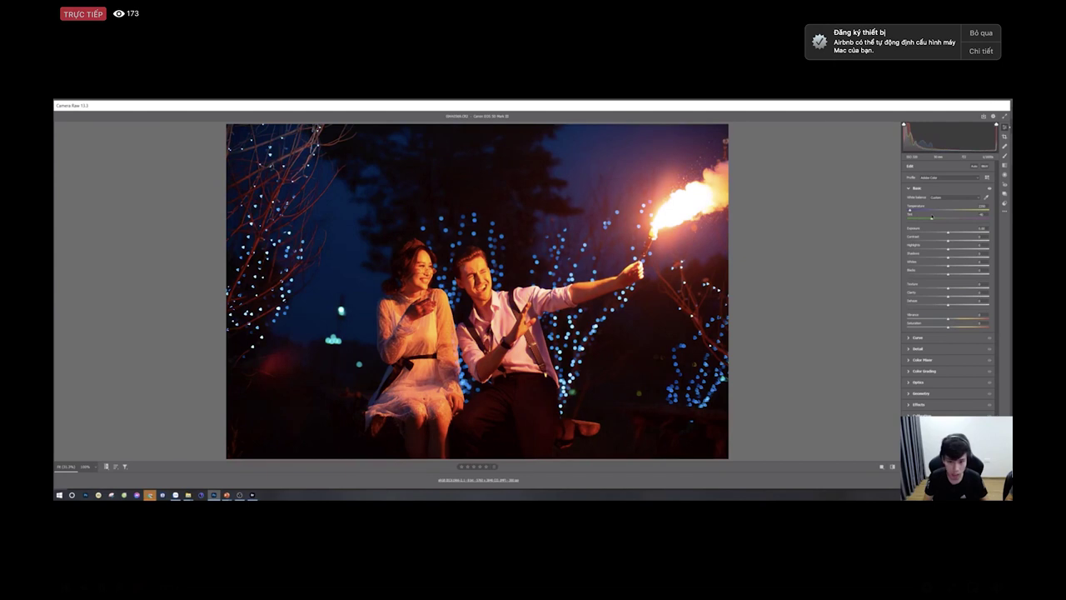
drag(927, 217, 924, 216)
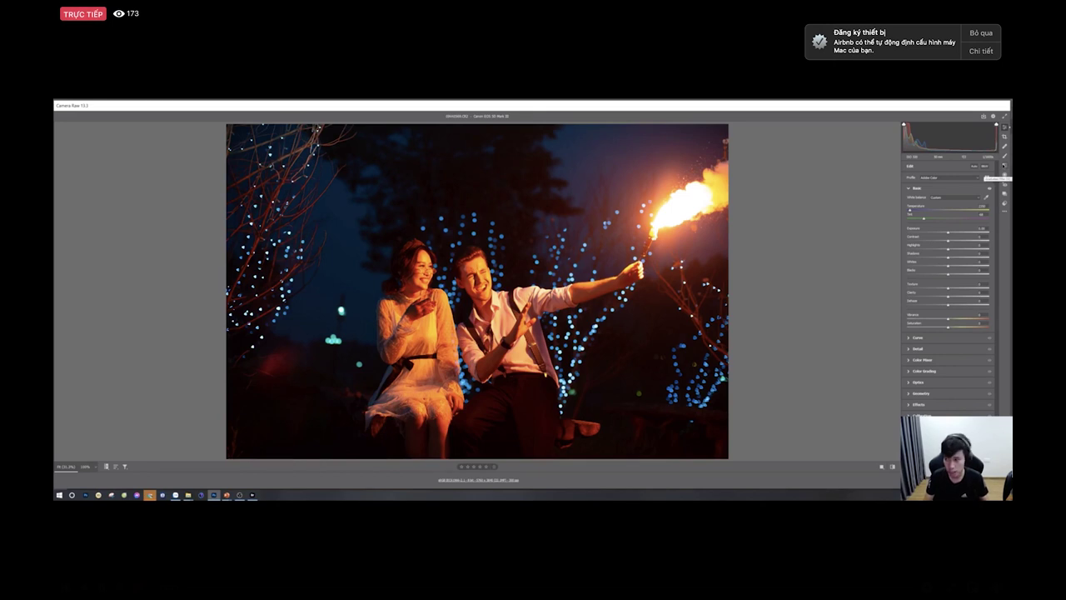
Step: Add a Graduated Filter just outside the photo's right edge and give it a light blue color tint
key(g)
drag(812, 275, 778, 275)
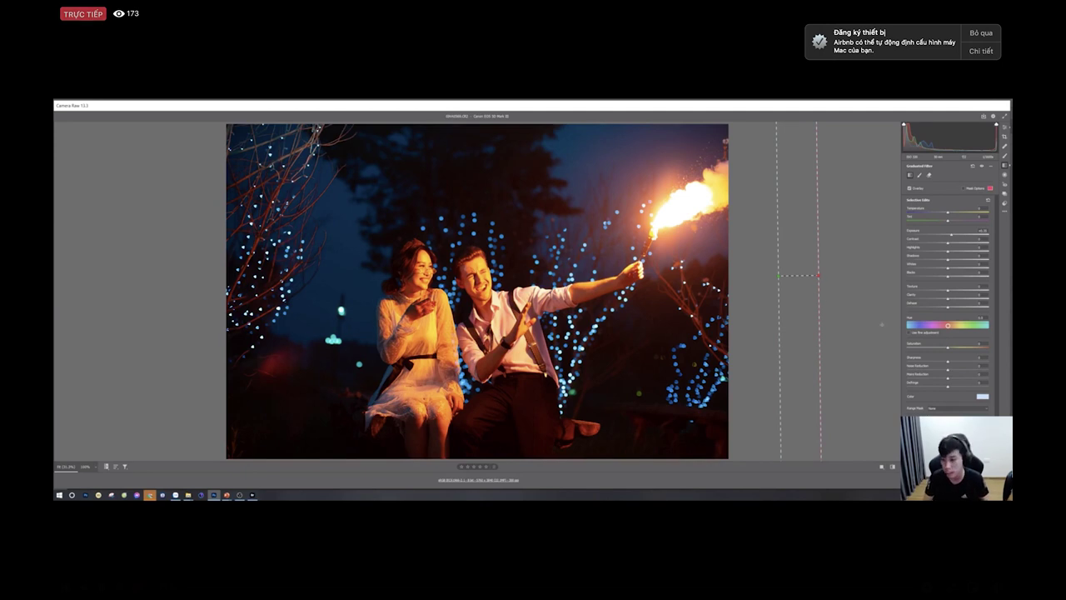
click(985, 396)
click(473, 242)
mouse_move(473, 239)
mouse_down()
mouse_move(521, 230)
mouse_move(523, 212)
mouse_move(523, 227)
mouse_up()
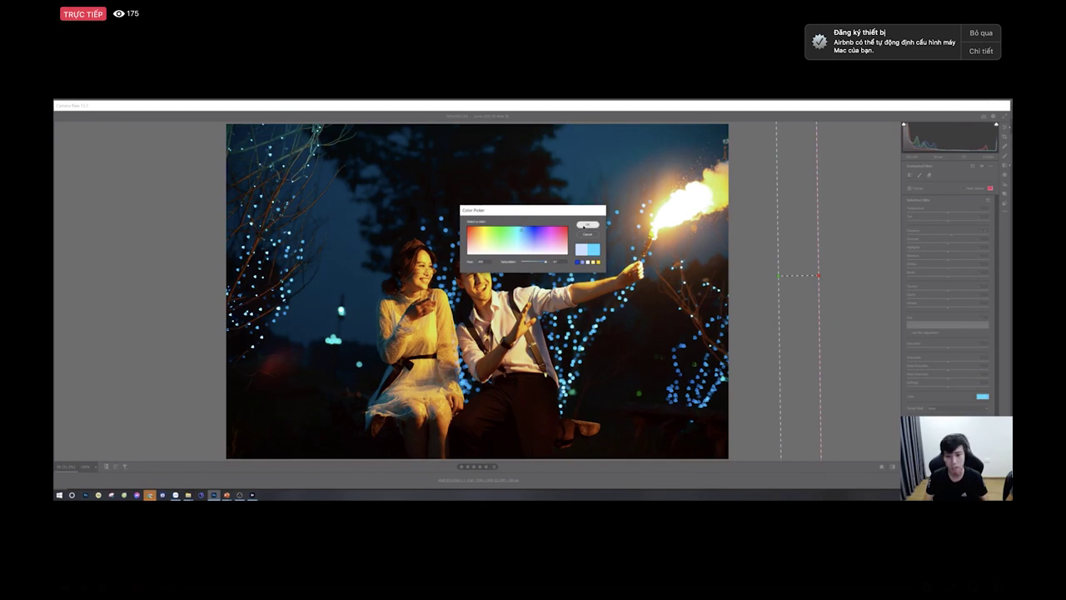
click(587, 225)
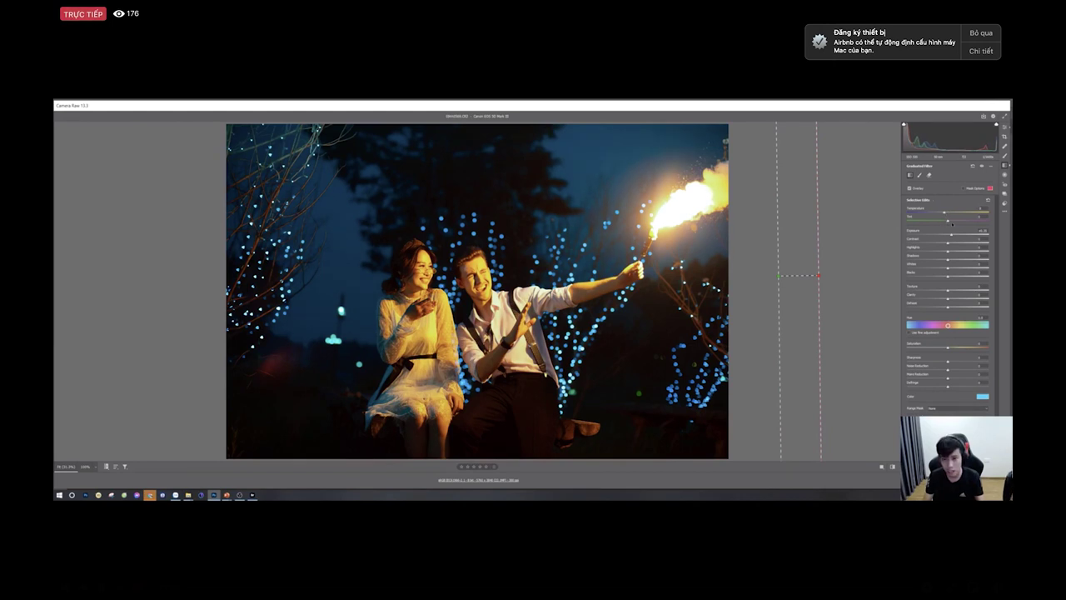
Step: Cool the Temperature slightly further in the basic adjustments, and lower the Contrast and Exposure
click(1005, 127)
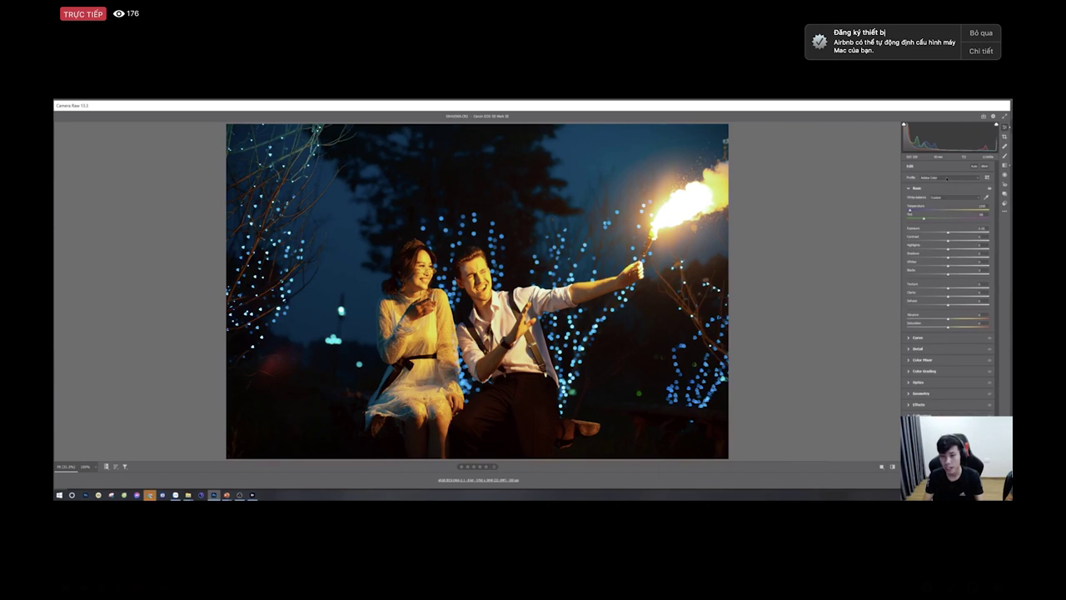
key(ctrl+minus)
key(ctrl+plus)
drag(910, 211, 910, 211)
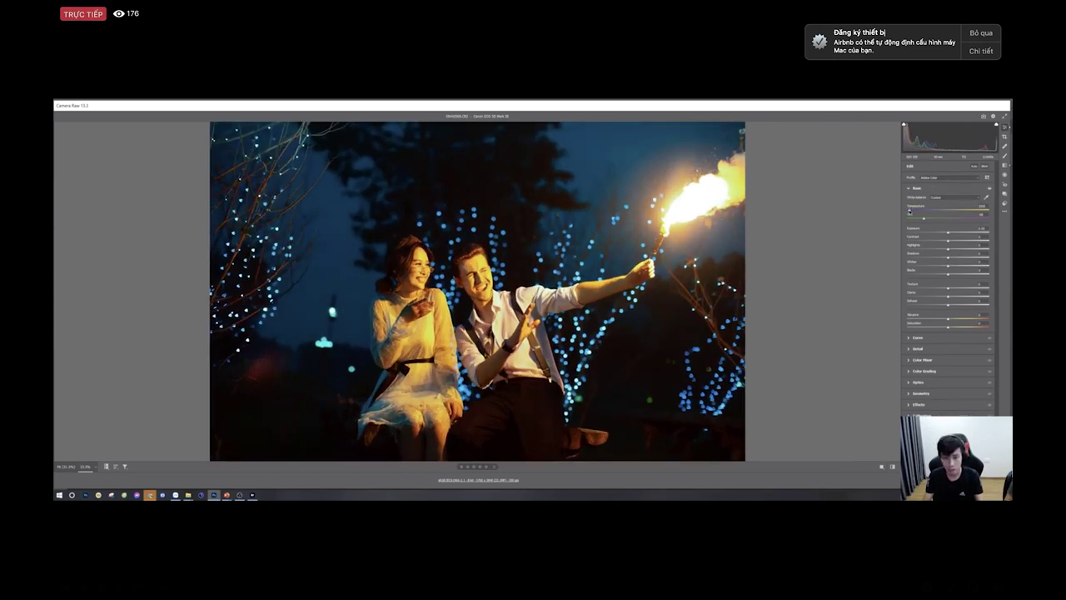
key(ctrl+equal)
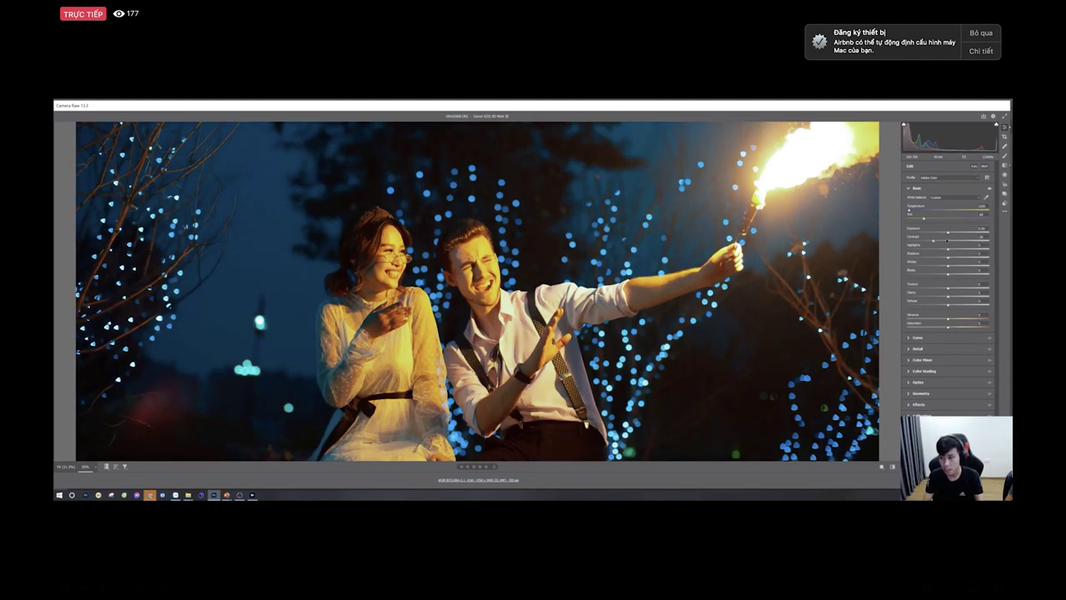
drag(948, 233, 945, 234)
key(ctrl+minus)
key(ctrl+minus)
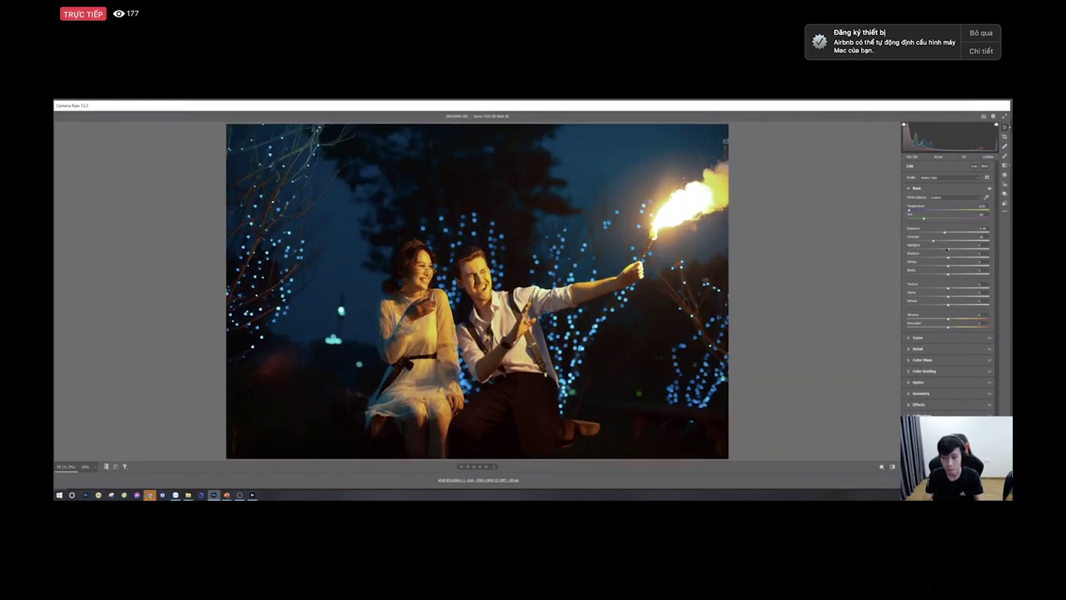
Step: Lower the Shadows, raise the Vibrance, and reduce the Saturation slightly
drag(948, 257, 940, 260)
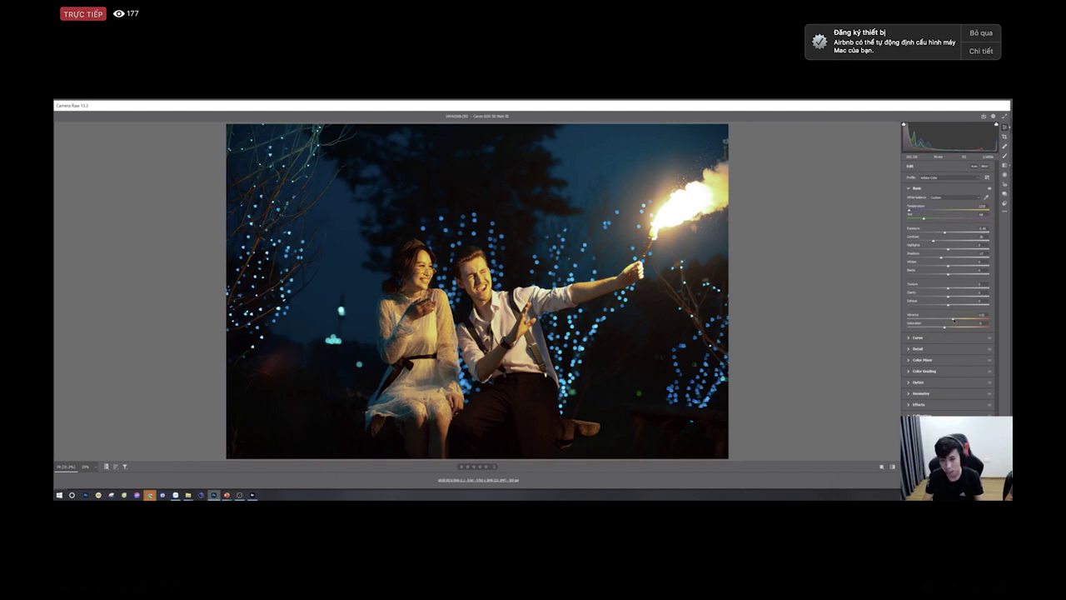
key(ctrl+minus)
key(ctrl+0)
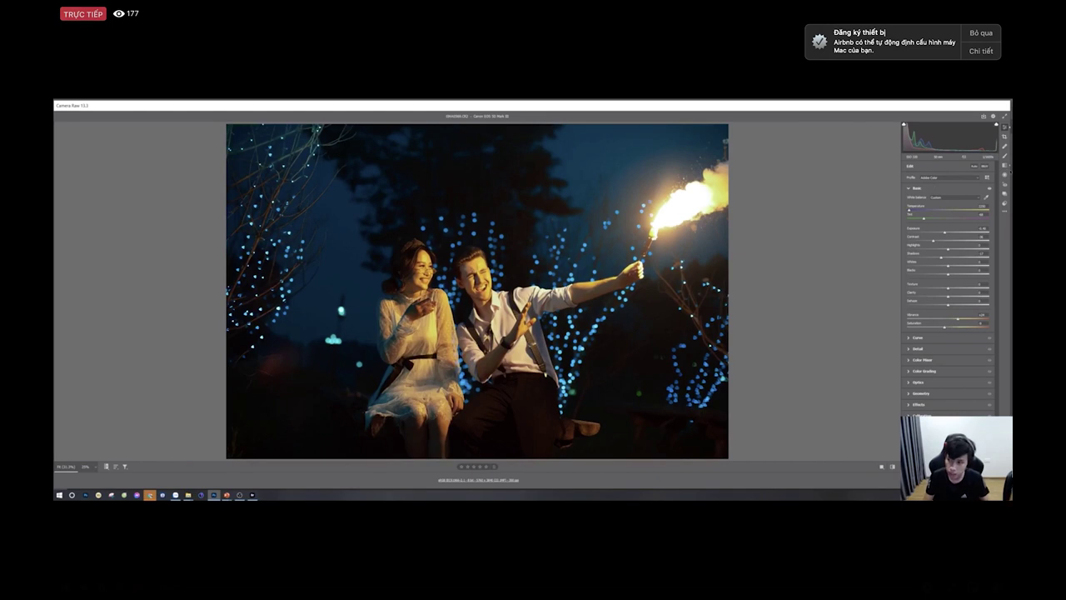
click(1005, 165)
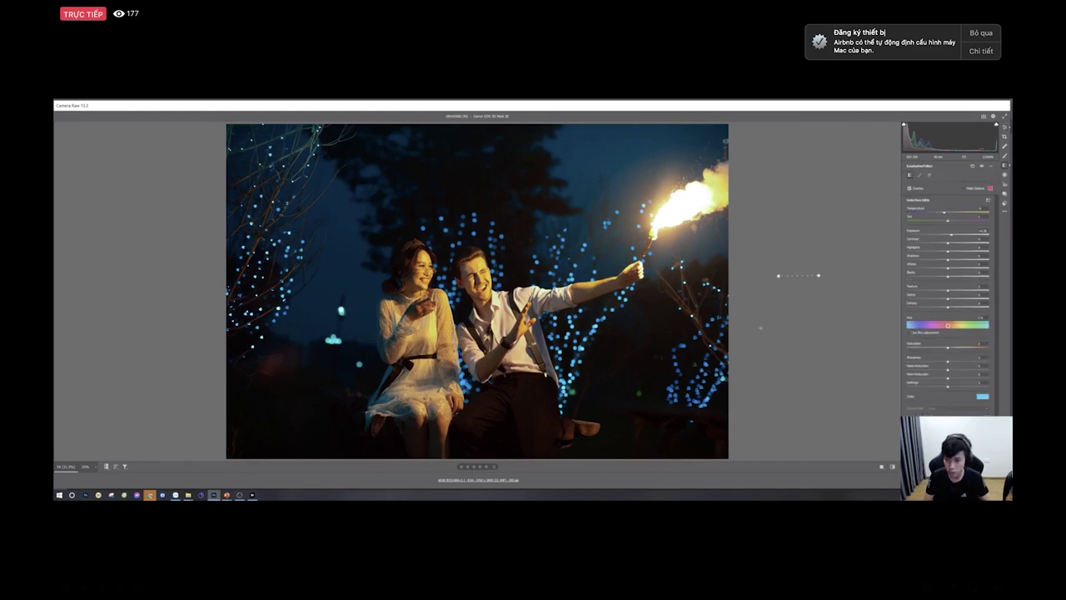
drag(488, 319, 375, 347)
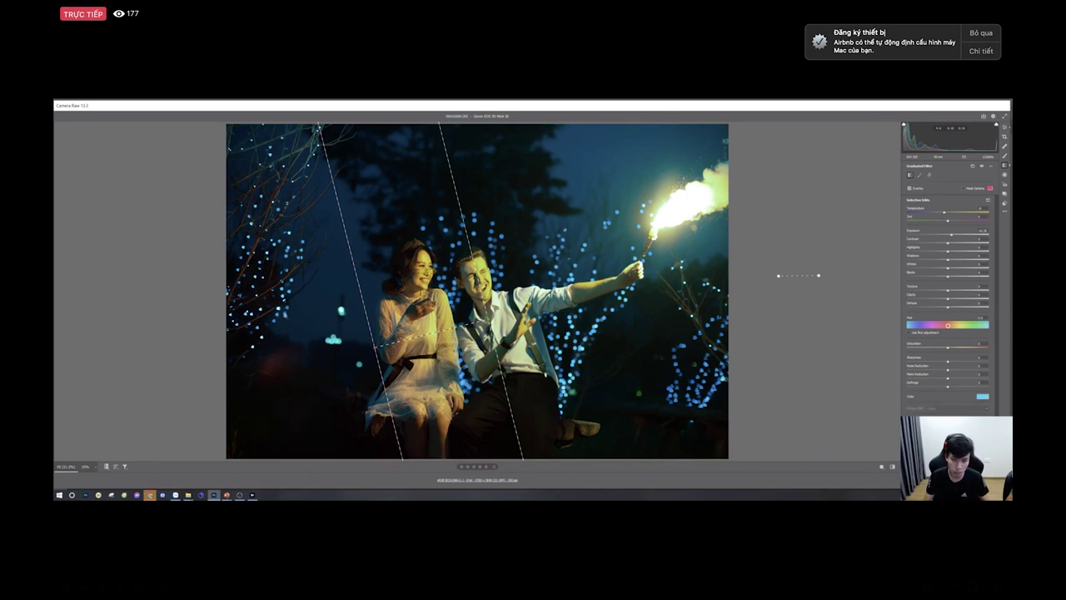
key(Delete)
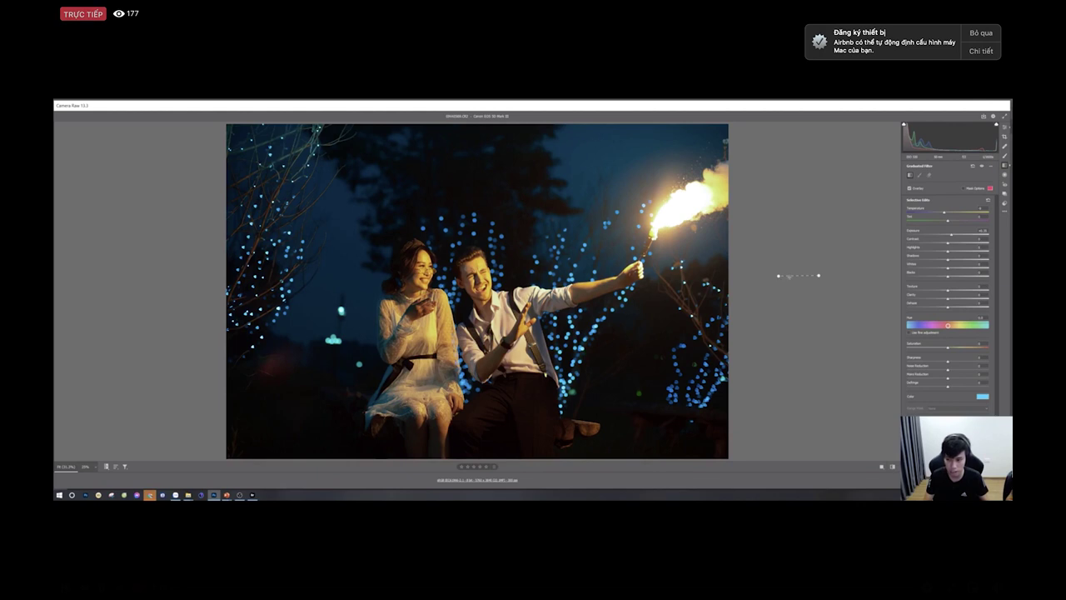
Step: Redraw the Graduated Filter wider outside the photo's right edge and soften its light blue color slightly
click(973, 166)
drag(744, 276, 873, 275)
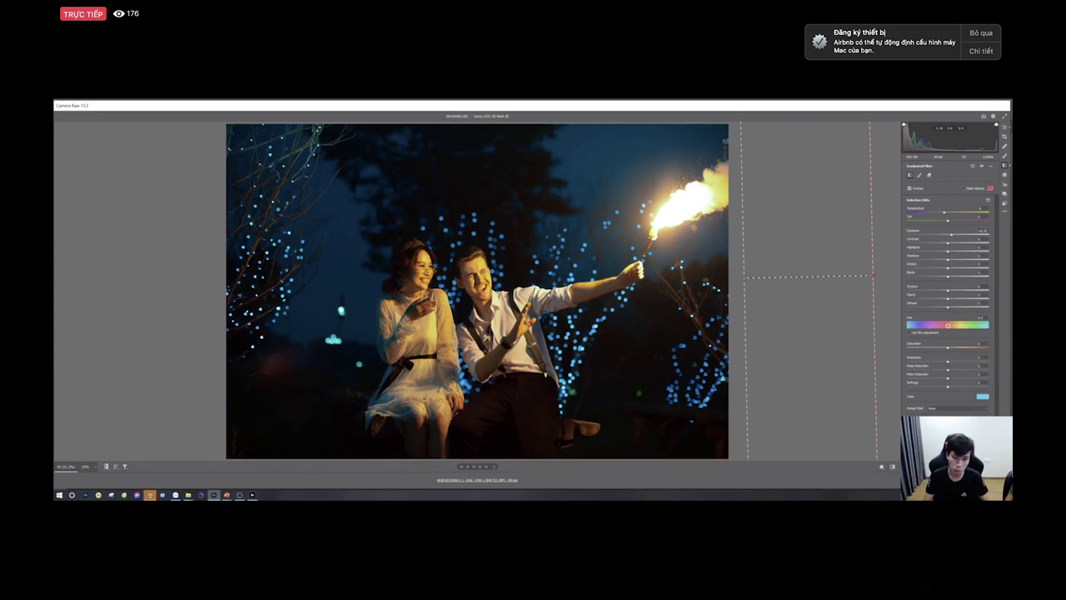
click(984, 397)
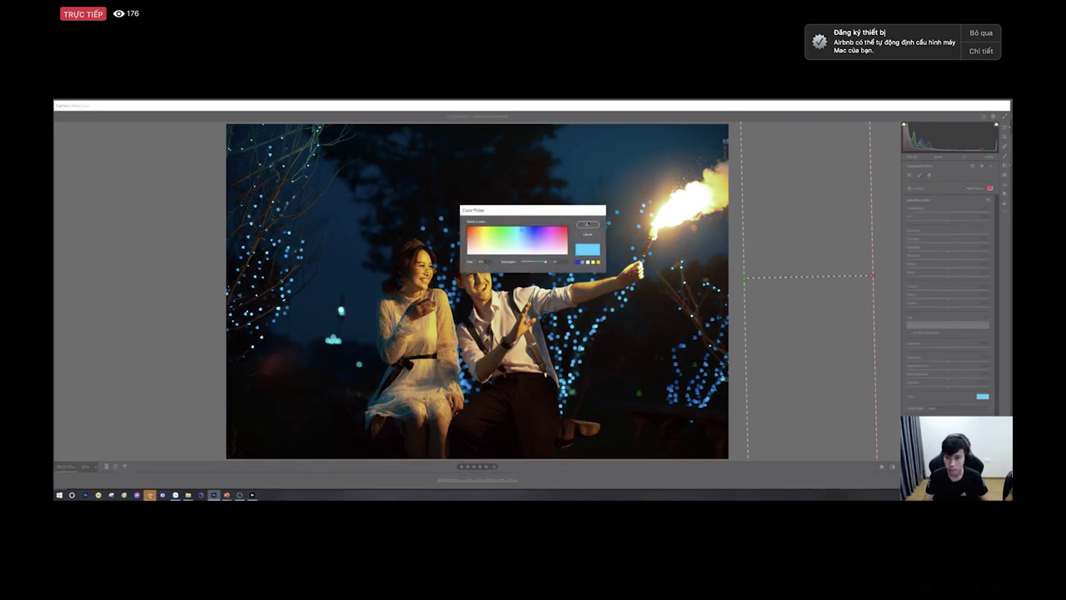
mouse_move(518, 210)
mouse_down()
mouse_move(648, 180)
mouse_move(649, 208)
mouse_move(658, 195)
mouse_move(648, 190)
mouse_move(660, 190)
mouse_move(649, 190)
mouse_up()
click(647, 207)
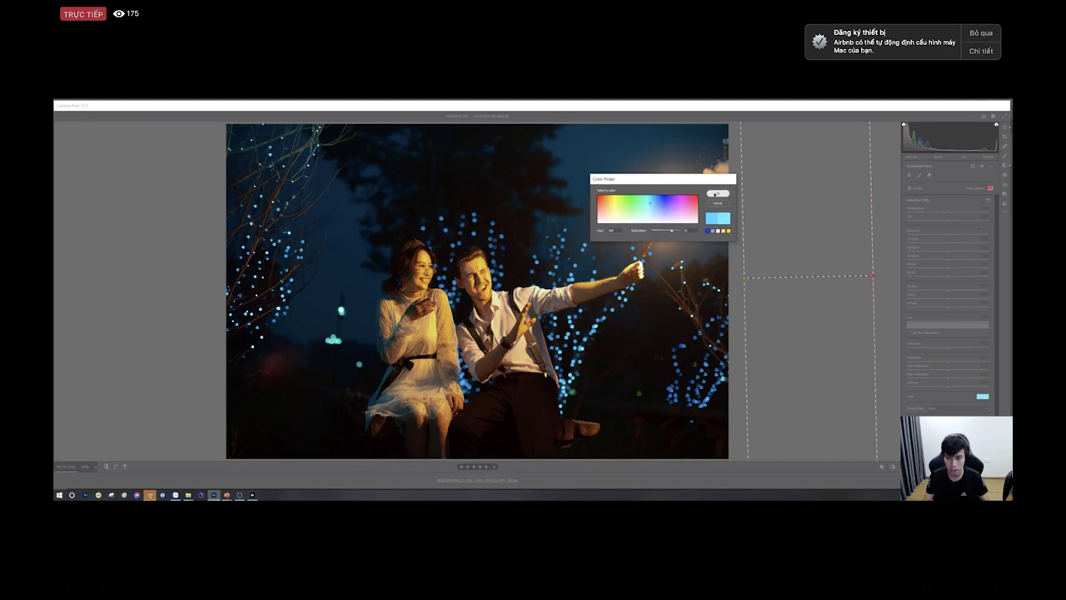
click(717, 193)
Step: Compare the edited flare couple photo with its original red version, toggling before and after with the whole photo in view
key(ctrl+minus)
click(1005, 213)
click(938, 227)
key(backslash)
key(backslash)
key(backslash)
key(backslash)
key(p)
key(p)
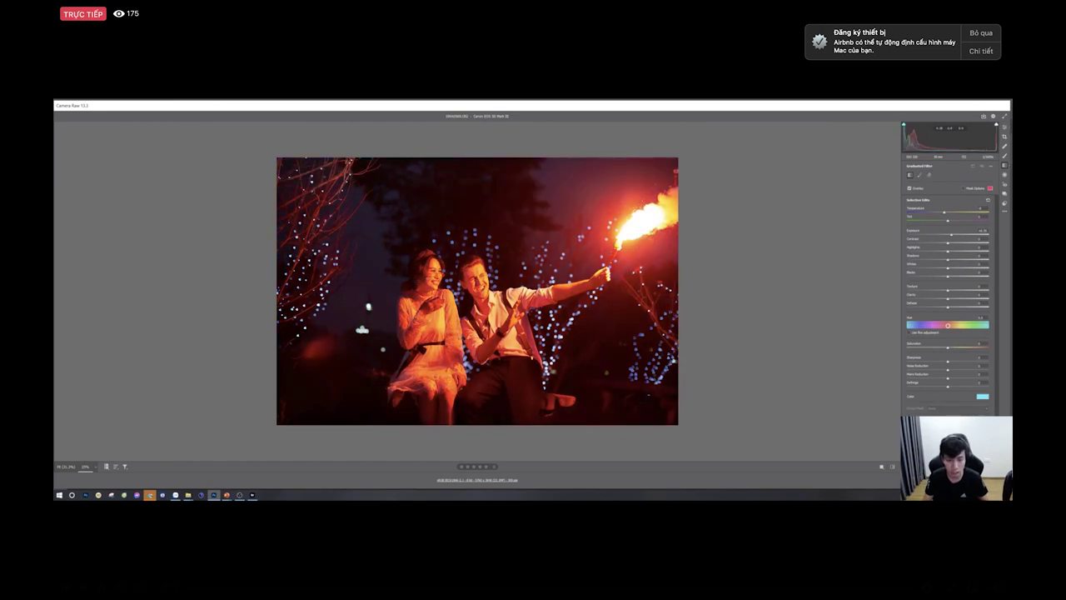
scroll(414, 280, up, 1)
key(ctrl+plus)
key(ctrl+0)
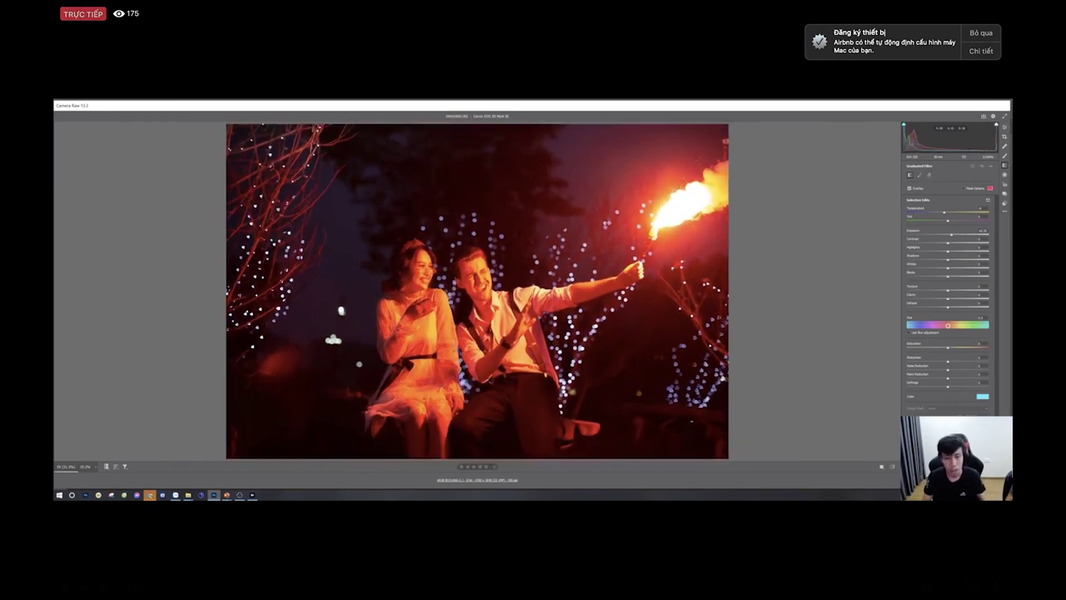
key(p)
key(p)
key(p)
key(p)
key(p)
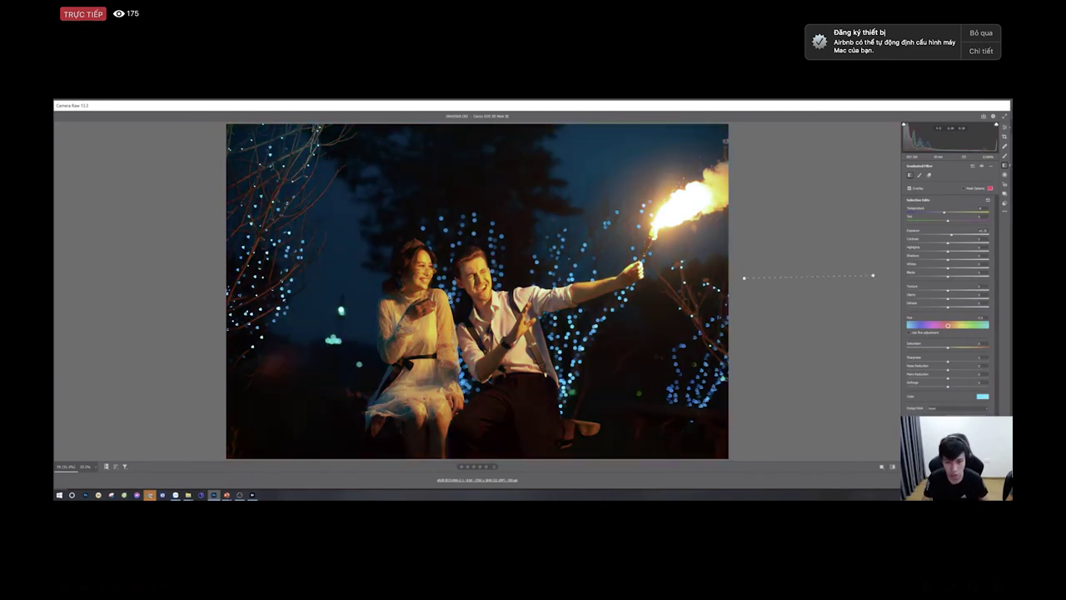
key(p)
key(p)
key(p)
key(p)
key(p)
key(p)
key(p)
key(p)
key(p)
key(p)
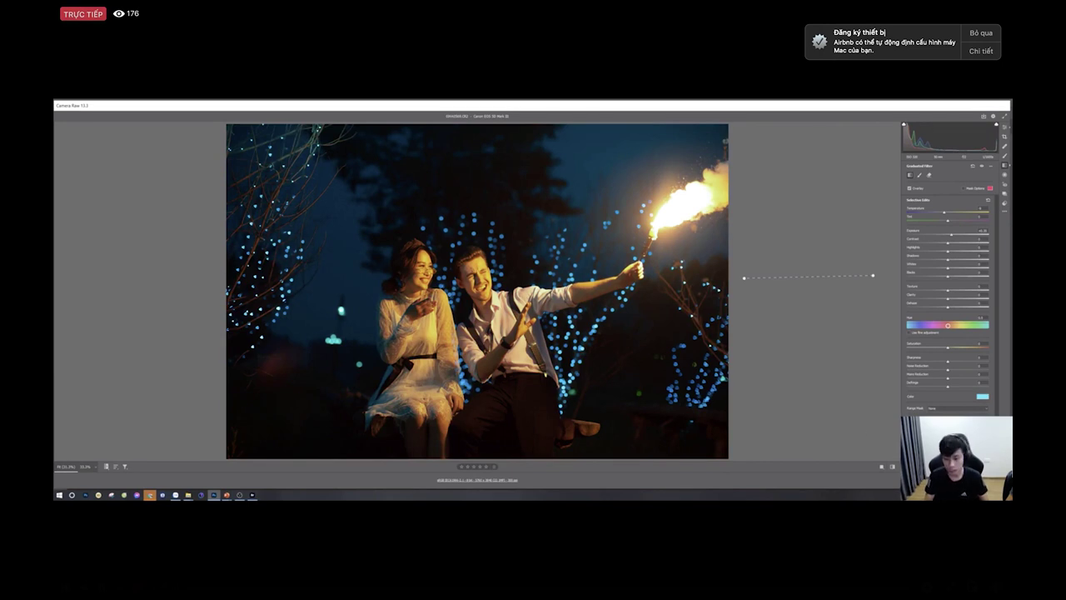
Step: Leave Camera Raw, switch back to Bridge, and select the finished version of the flare couple photo
key(Escape)
key(alt+Tab)
key(alt+Tab)
key(Right)
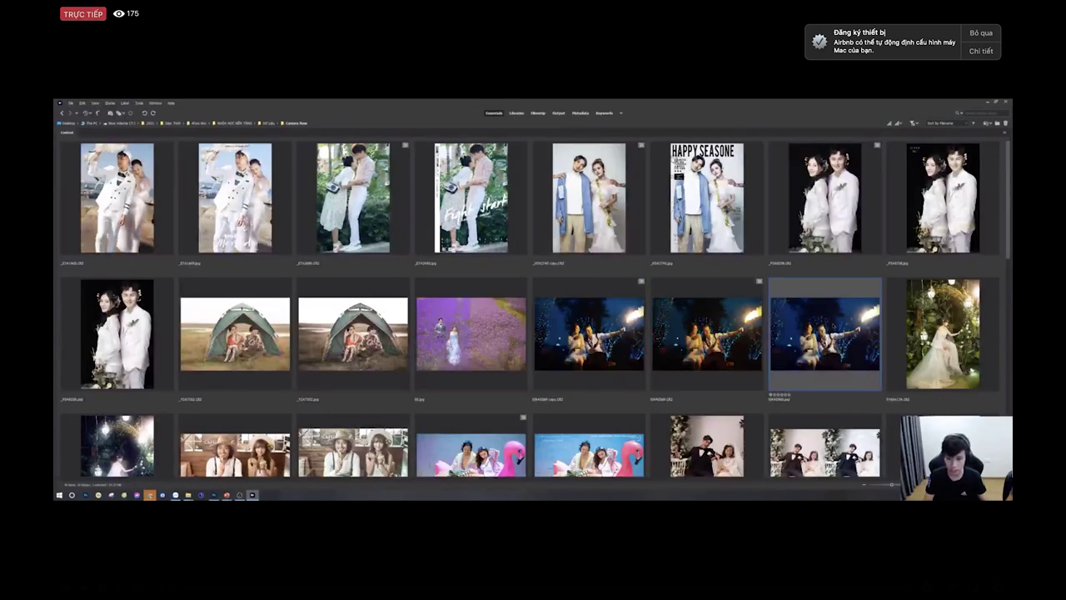
Step: Preview the finished flare couple photo, and open its layered PSD in Photoshop
key(space)
key(space)
key(alt+Tab)
drag(813, 356, 504, 324)
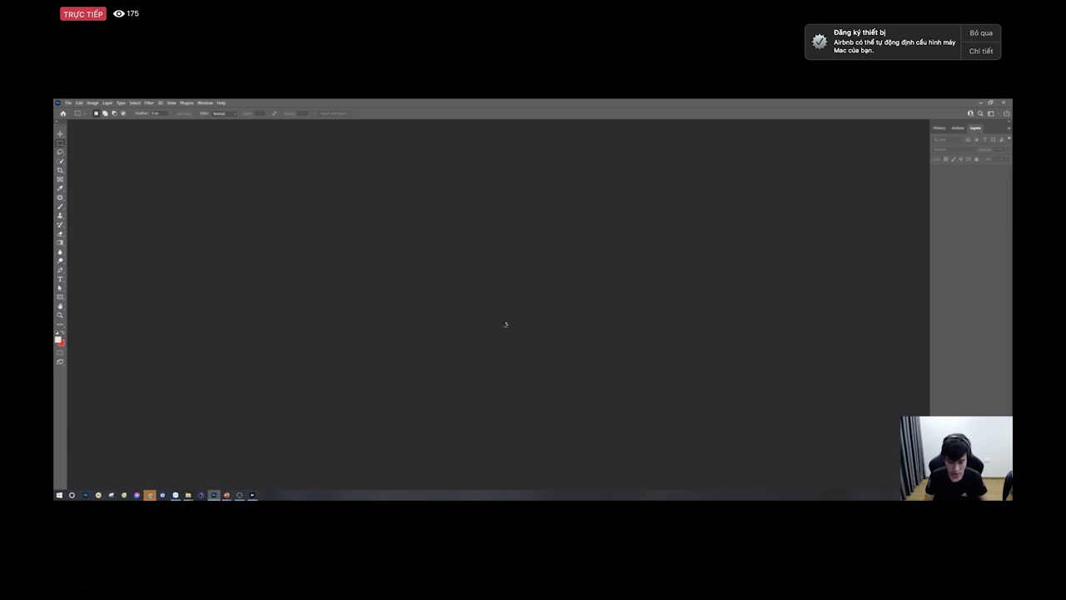
Step: Examine the couple's skin tones and the blue night background of the finished flare photo, both close up and as a whole
scroll(509, 324, up, 5)
scroll(515, 323, up, 5)
scroll(534, 327, down, 6)
scroll(534, 328, up, 2)
scroll(494, 263, down, 2)
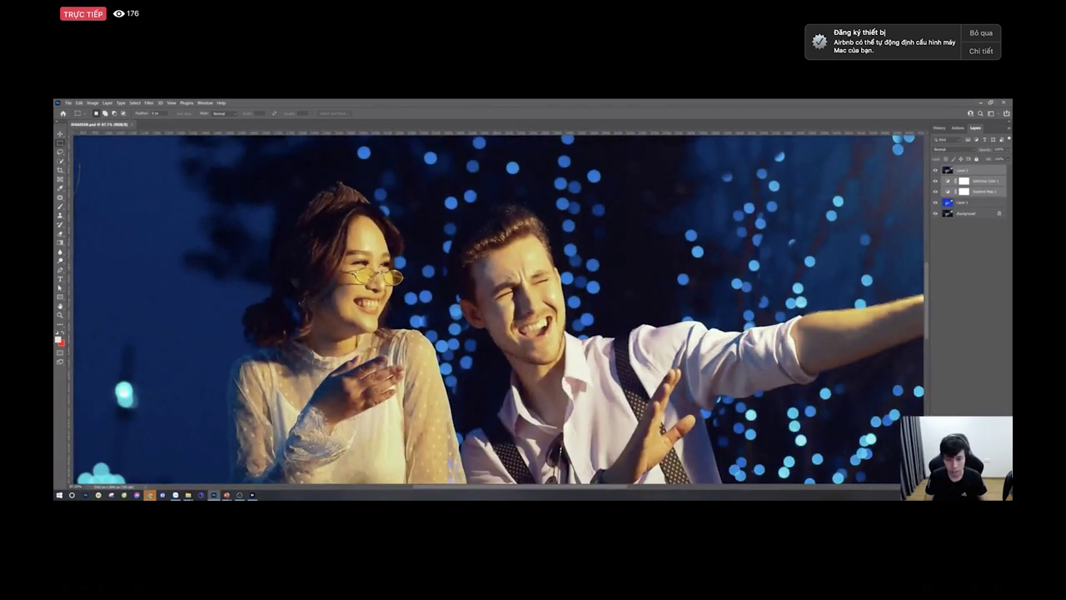
scroll(500, 317, up, 1)
scroll(500, 316, down, 6)
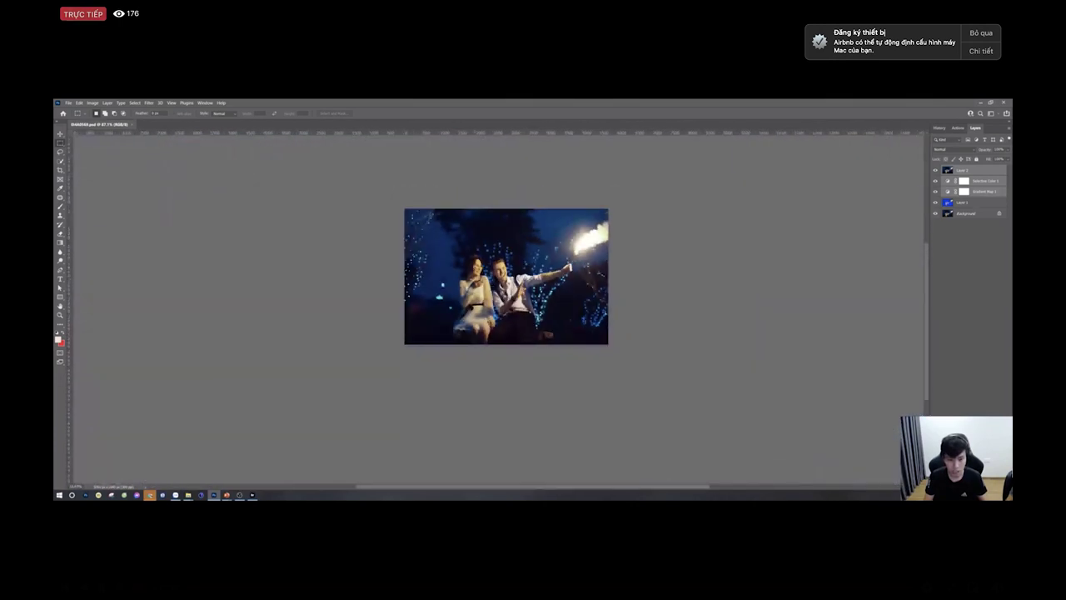
scroll(500, 317, up, 3)
scroll(500, 317, up, 1)
drag(505, 308, 507, 316)
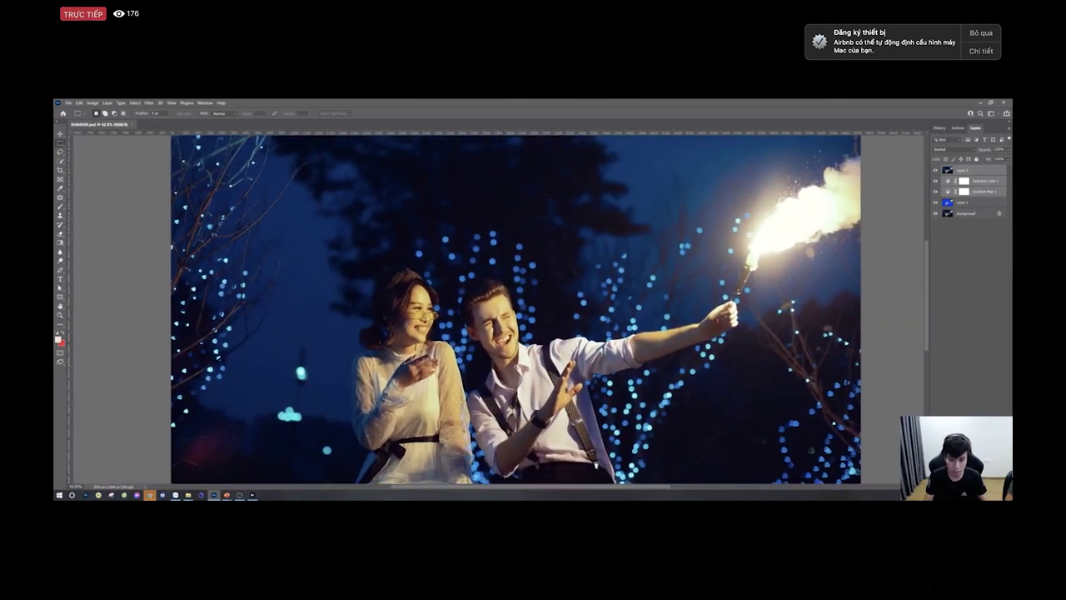
scroll(517, 317, down, 3)
scroll(499, 364, up, 2)
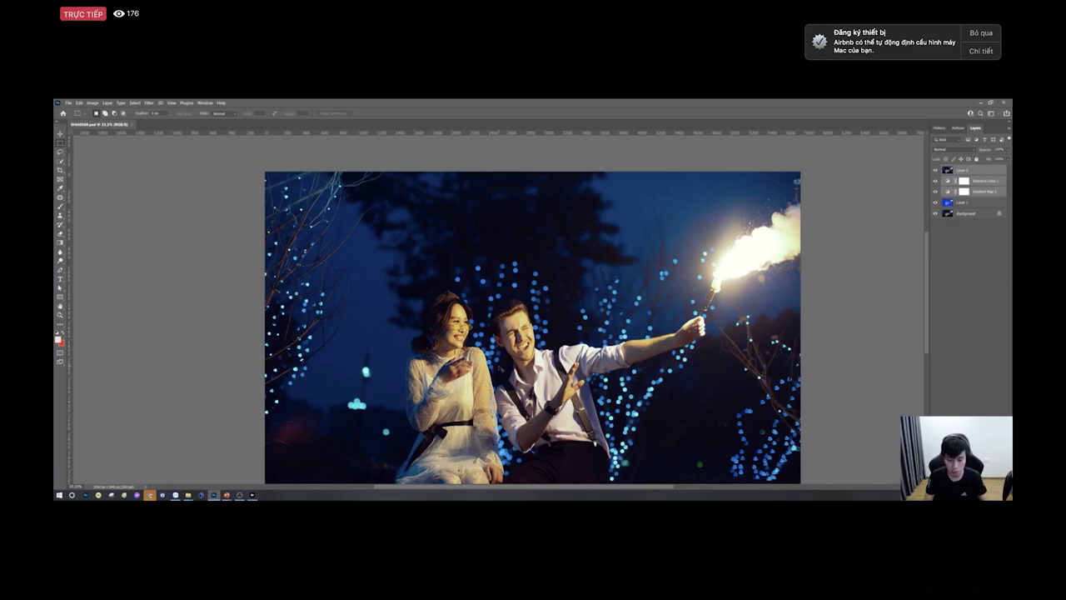
Step: Close the flare couple PSD, switch back to Bridge, and select the raw photo of the bride in the lantern garden
key(ctrl+w)
key(alt+Tab)
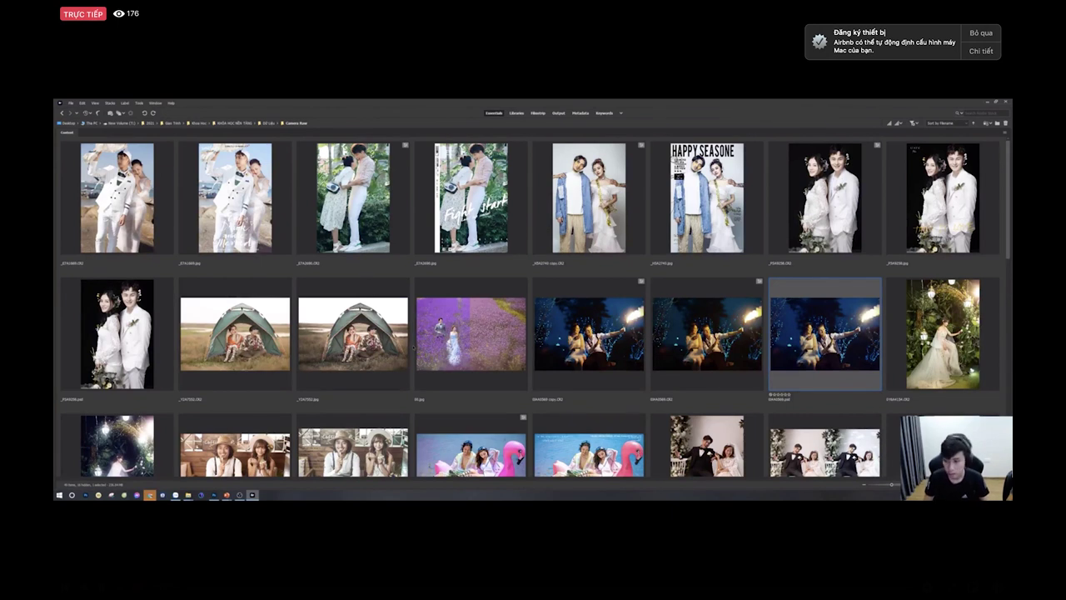
scroll(533, 300, down, 1)
scroll(533, 300, up, 1)
scroll(533, 300, down, 1)
key(Right)
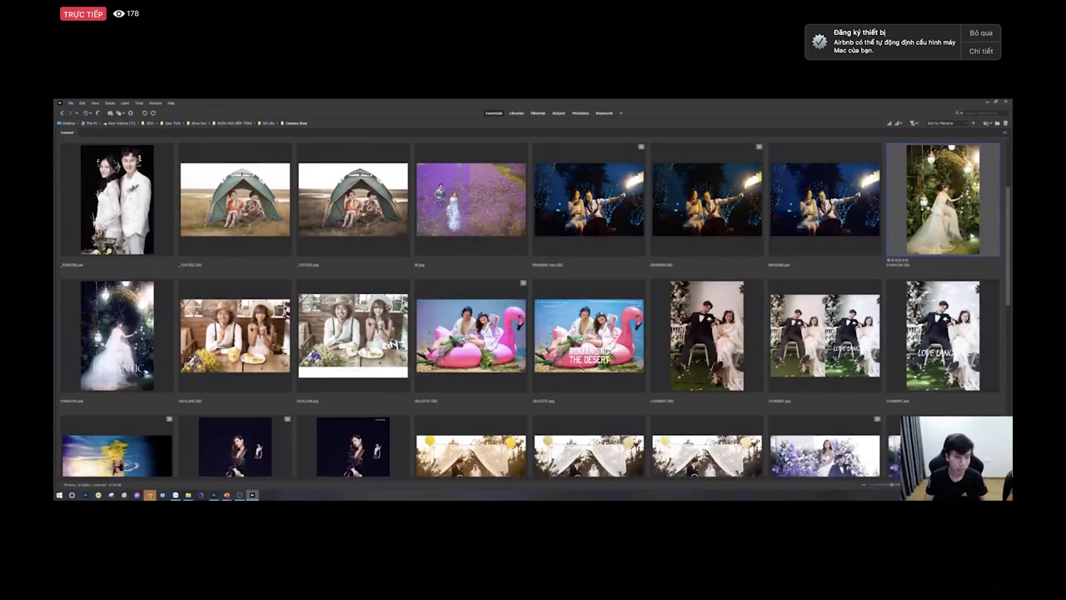
Step: Compare the raw garden bride photo with its finished ROMANTIC version by alternating between them in full-screen preview
key(space)
key(Right)
key(Left)
key(Right)
key(Left)
key(Right)
key(Left)
key(Right)
key(Left)
key(Right)
key(Left)
key(Right)
key(Left)
key(Right)
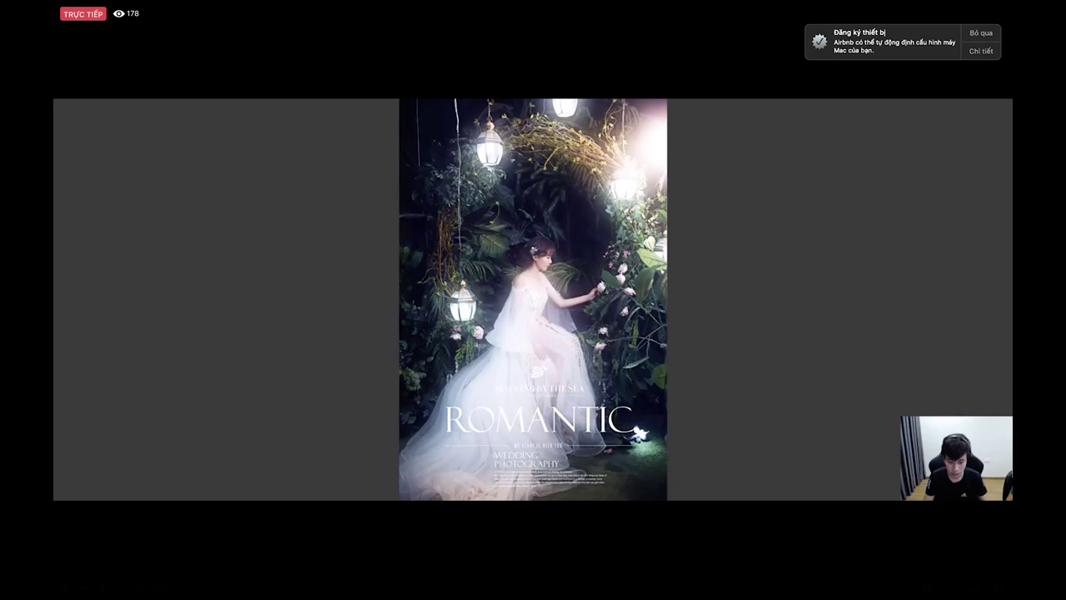
key(Escape)
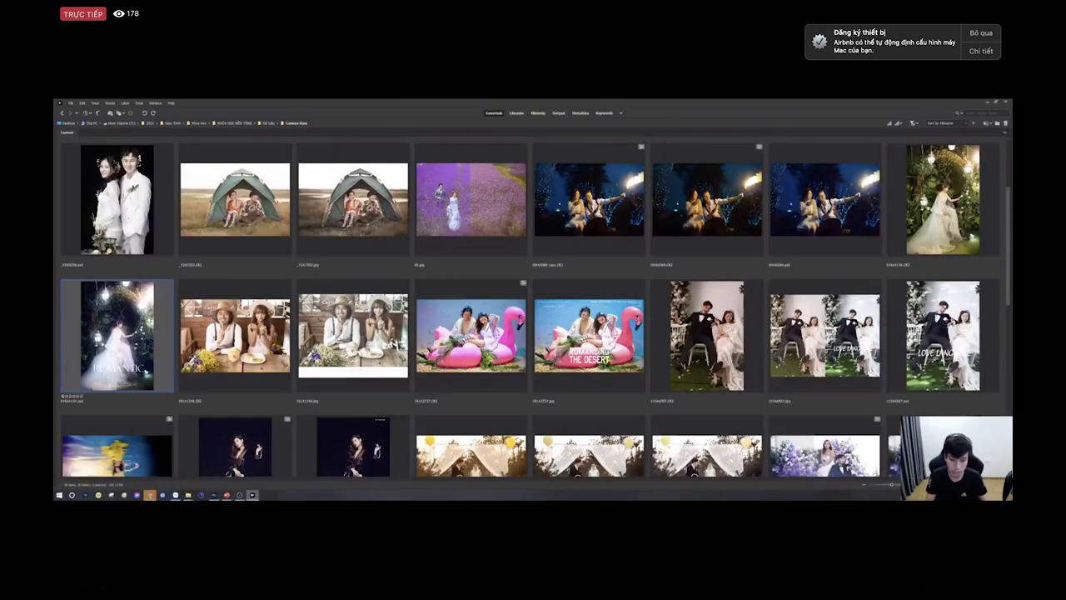
Step: Browse the Camera Raw folder for the next example and select the finished DIAMOND lavender field photo
scroll(396, 318, down, 2)
scroll(396, 318, up, 4)
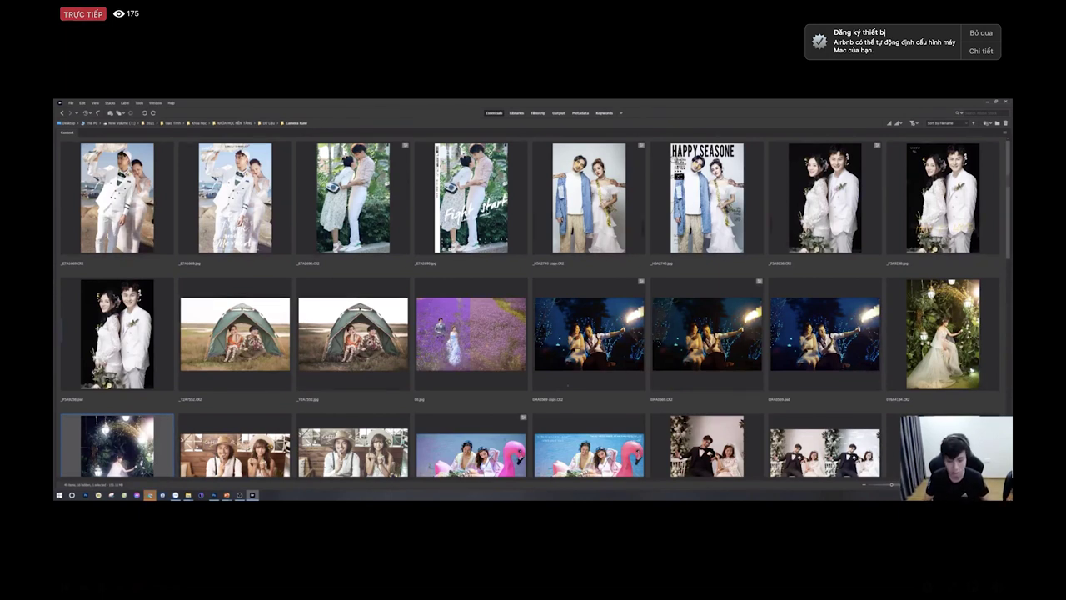
scroll(304, 349, down, 10)
scroll(534, 316, up, 2)
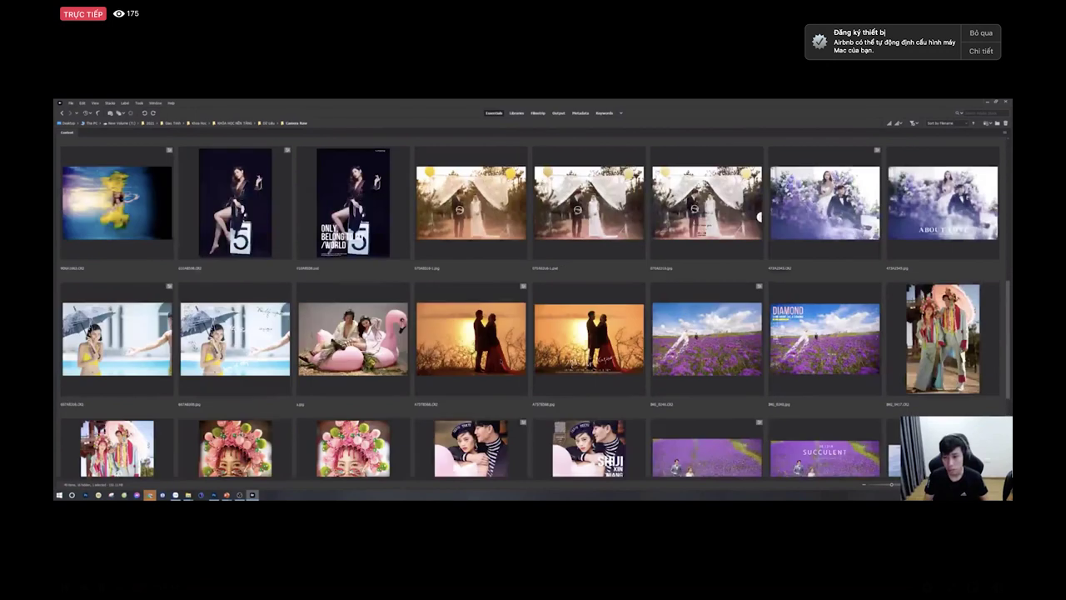
scroll(534, 316, up, 2)
scroll(533, 317, down, 4)
scroll(534, 316, up, 6)
scroll(533, 317, down, 4)
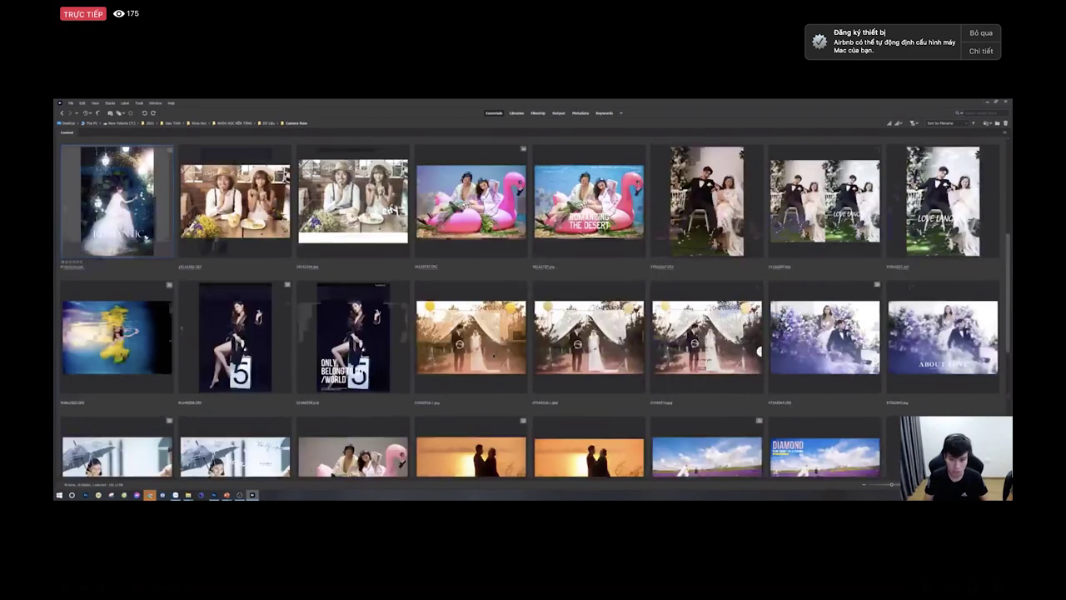
scroll(533, 316, up, 2)
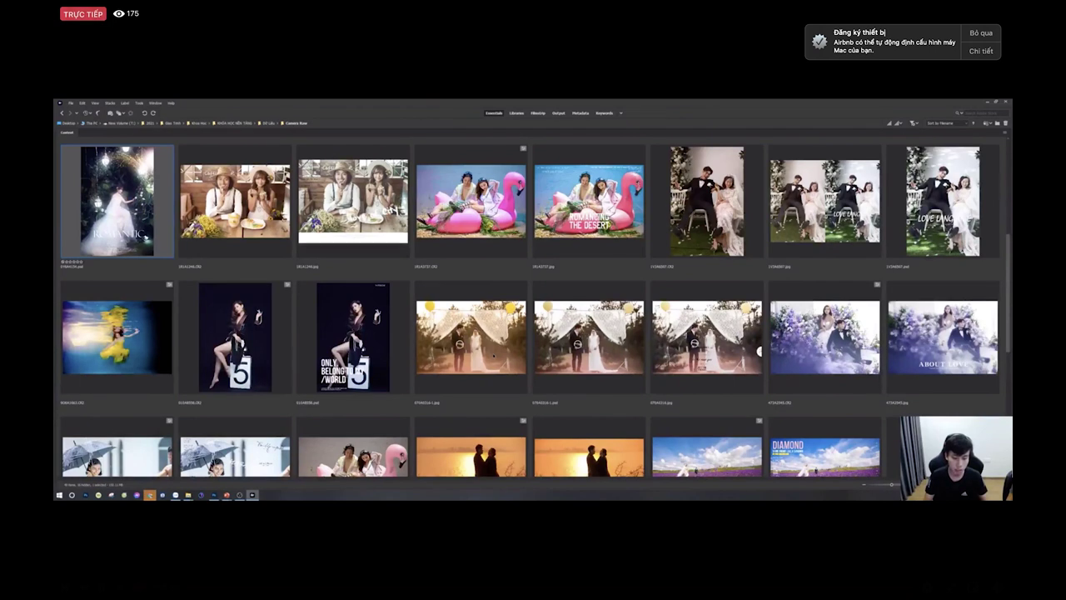
scroll(808, 272, down, 5)
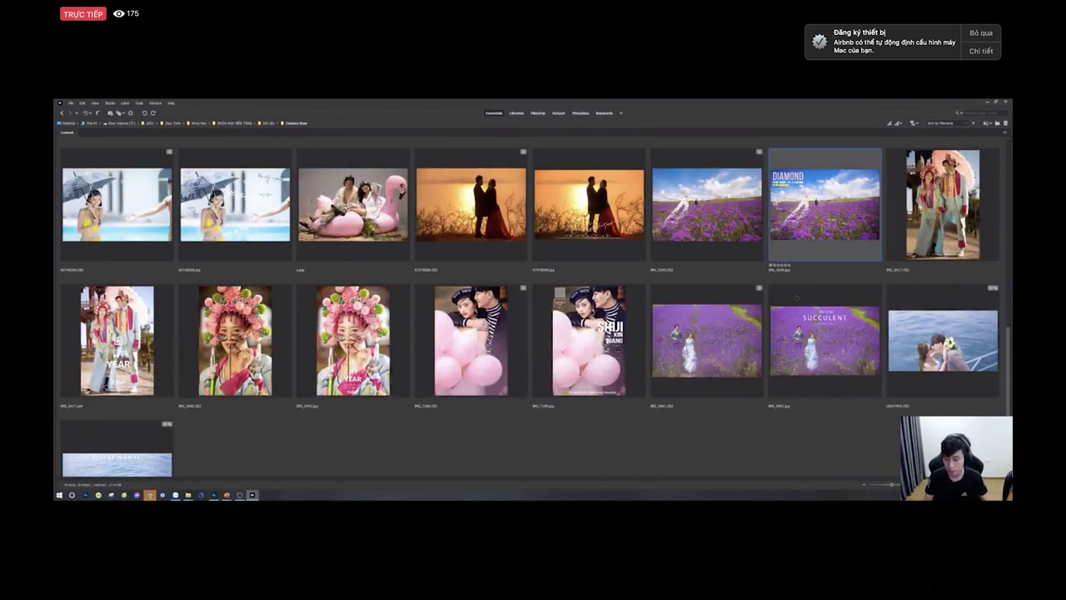
Step: Open the lavender-field photo with the SUCCULENT title in Photoshop and move it to a corner of the workspace as a reference
click(825, 242)
drag(820, 350, 358, 310)
key(alt+Tab)
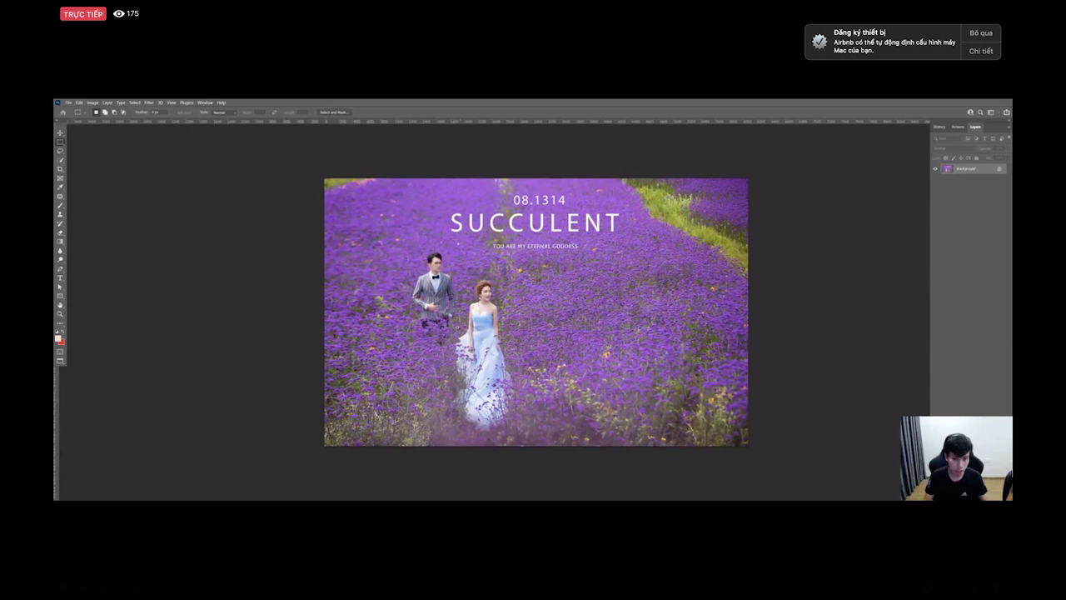
scroll(461, 323, down, 1)
drag(515, 307, 251, 245)
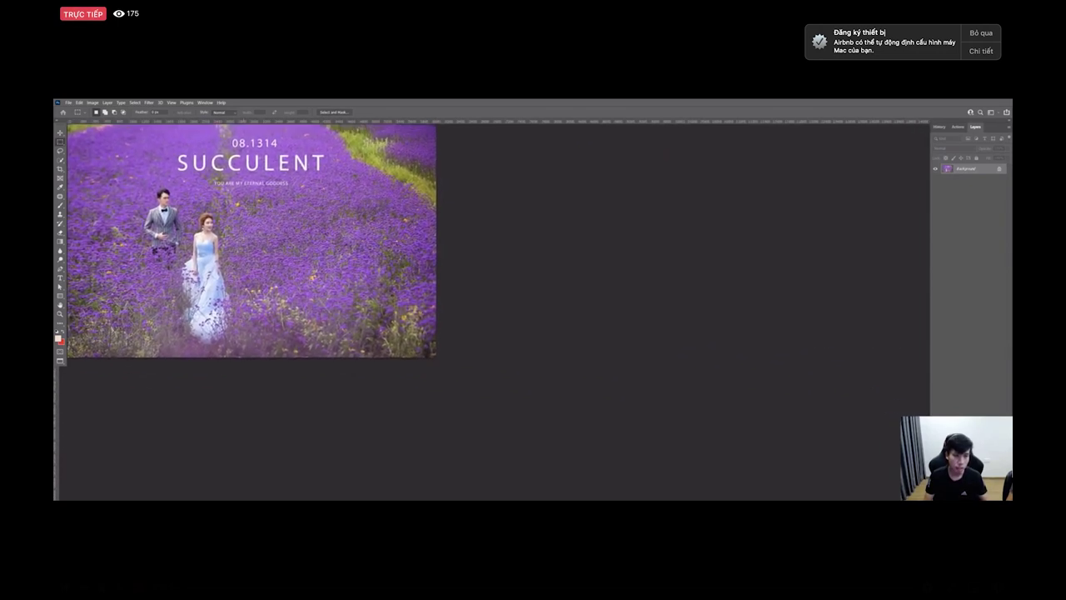
Step: Open the matching untitled raw photo of the couple in the lavender field from Bridge into Camera Raw
key(alt+Tab)
drag(722, 342, 609, 110)
key(alt+Tab)
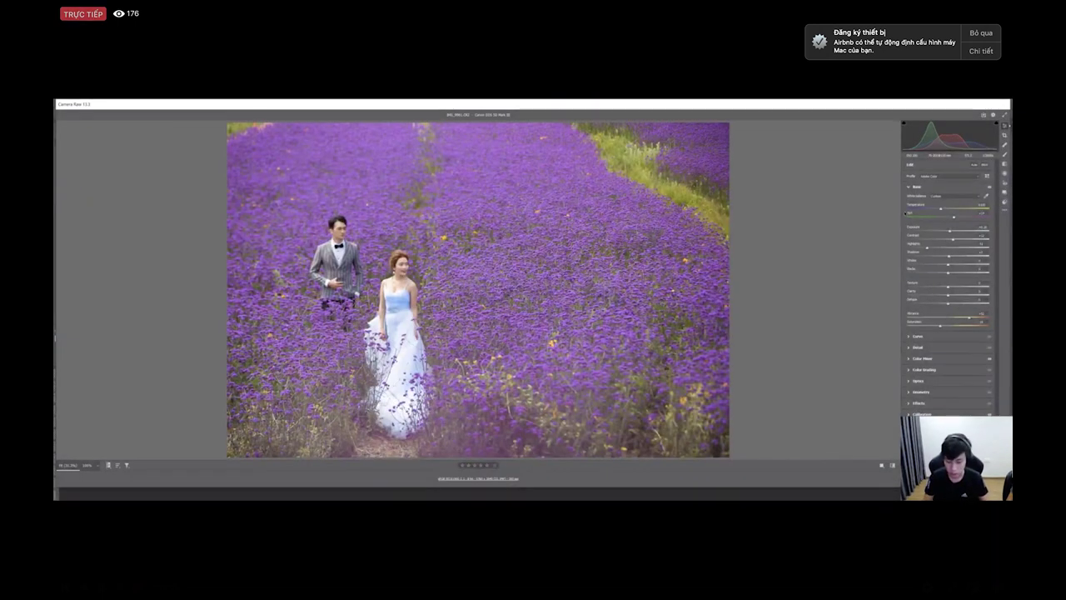
Step: Keep Camera Raw out of full-screen view and shrink its window to sit beside the SUCCULENT reference image
click(1004, 115)
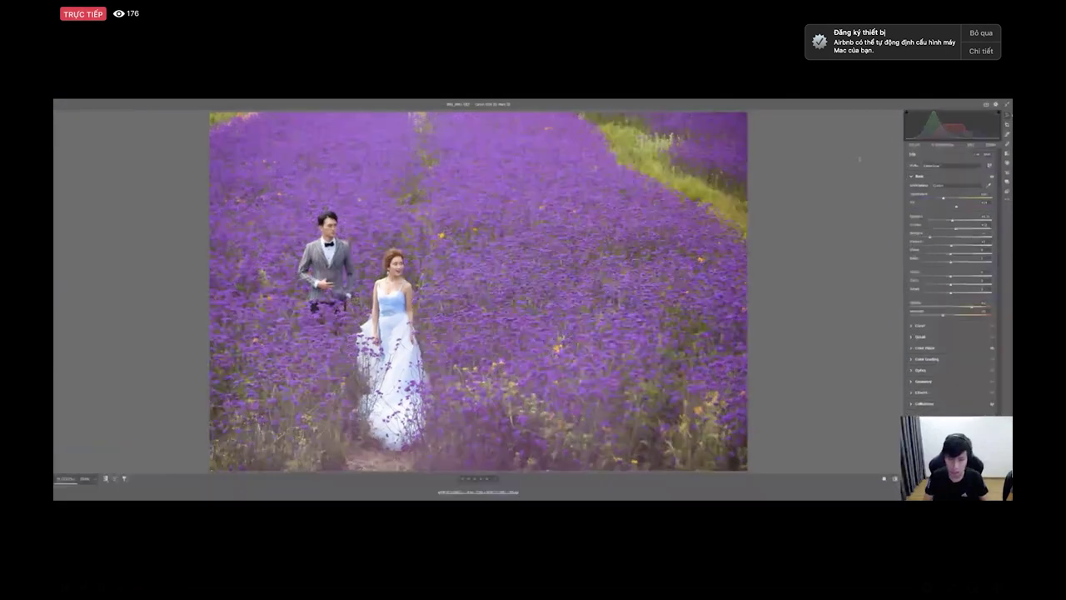
key(f)
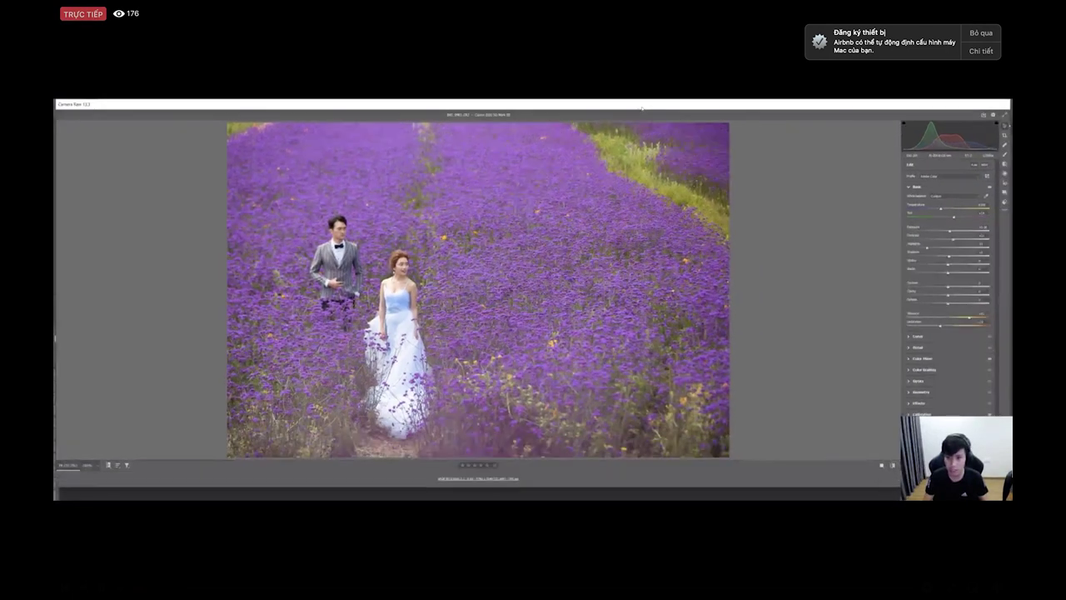
drag(854, 157, 753, 122)
drag(357, 127, 855, 110)
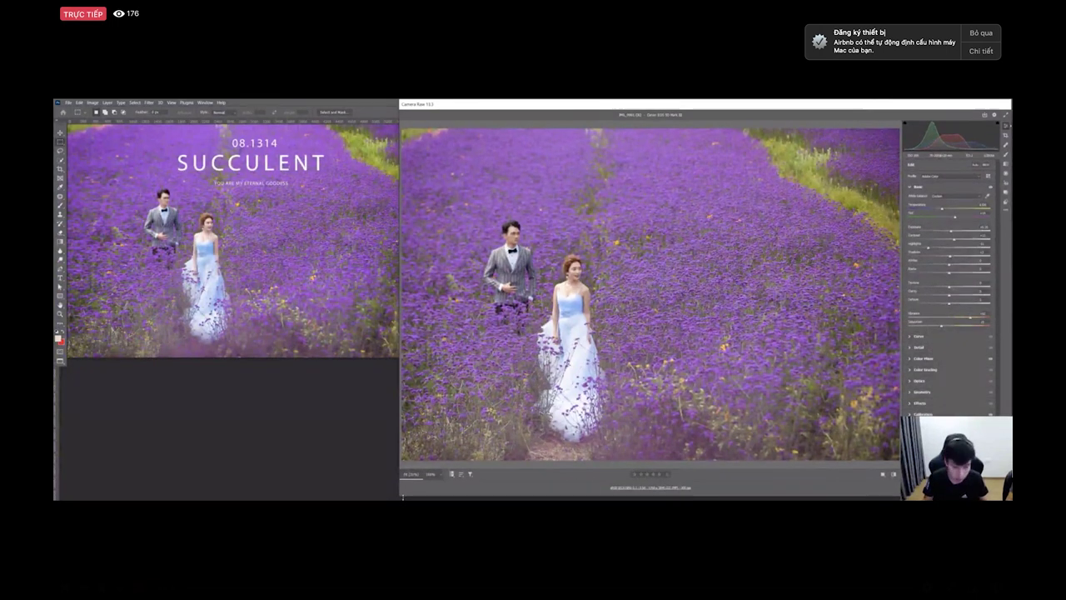
drag(399, 498, 387, 390)
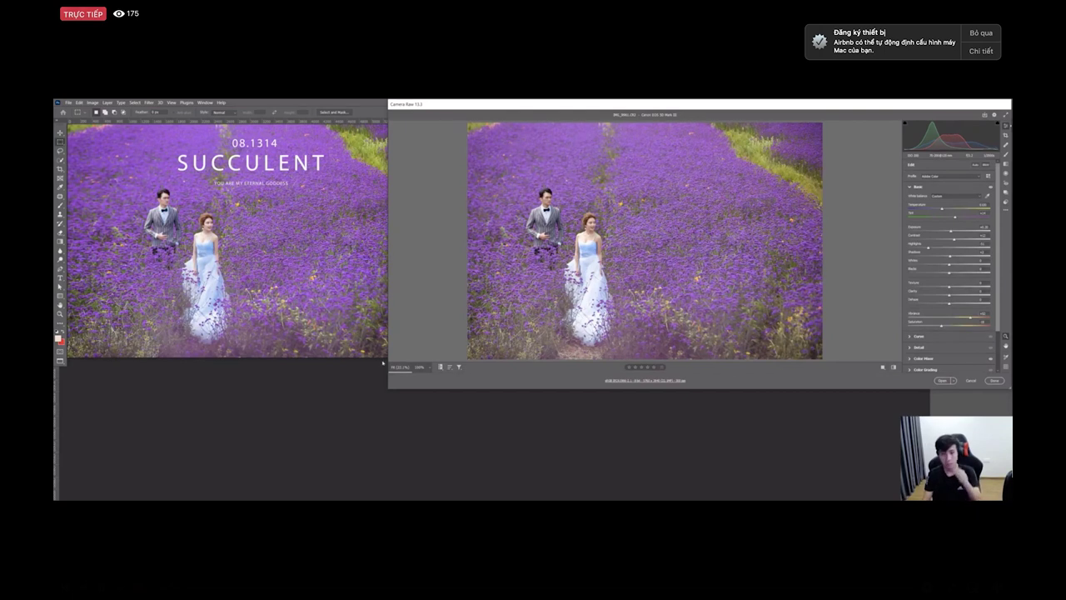
Step: Reset the raw photo's edits to the Camera Raw defaults, and try a strong vibrance increase before undoing it
click(1006, 210)
click(947, 224)
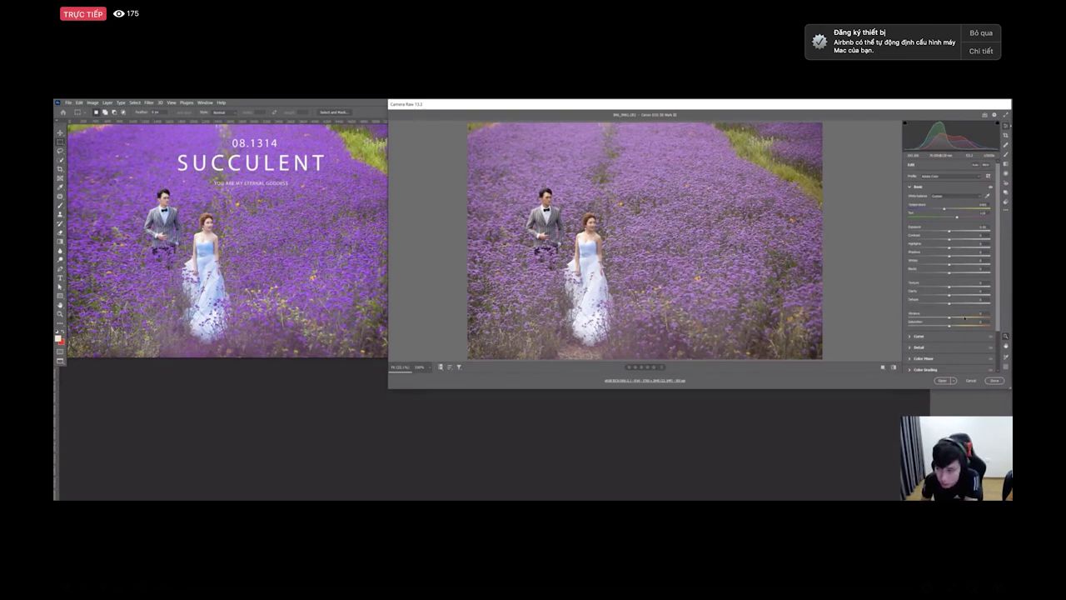
drag(966, 314, 980, 318)
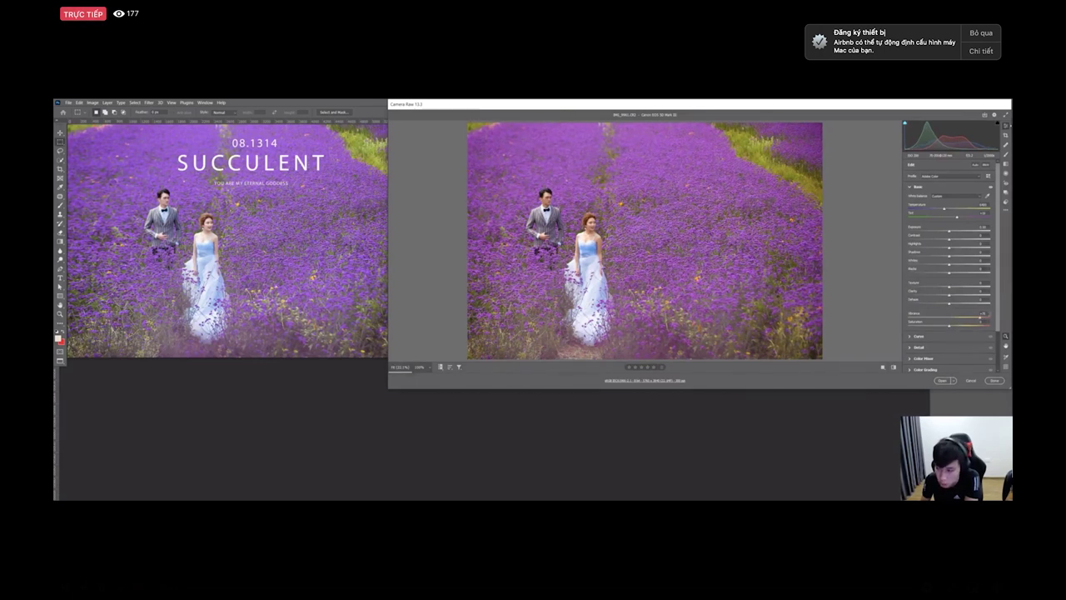
key(ctrl+z)
Step: In Calibration, raise the Blue Primary saturation almost to the maximum and push the Blue Primary hue strongly toward magenta
scroll(862, 324, down, 2)
scroll(958, 331, down, 2)
click(951, 366)
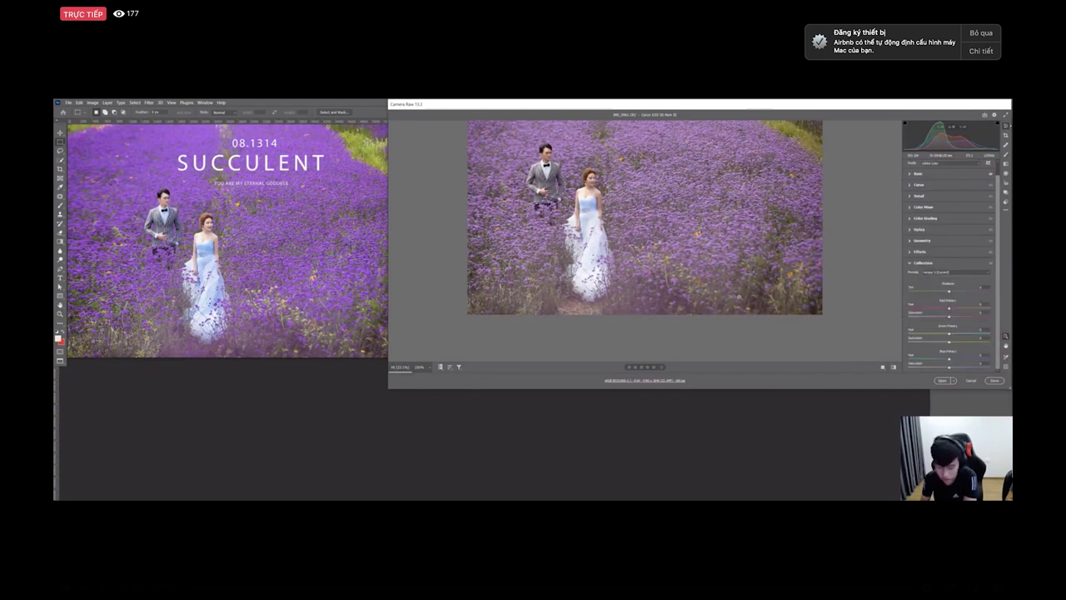
key(h)
drag(663, 178, 659, 226)
drag(951, 367, 984, 366)
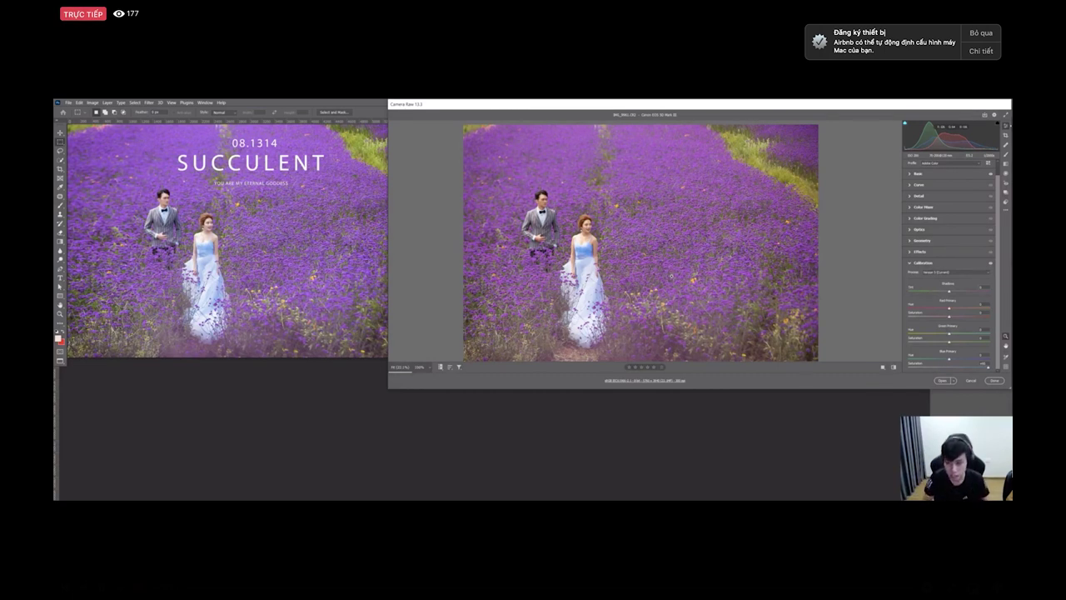
scroll(997, 287, up, 2)
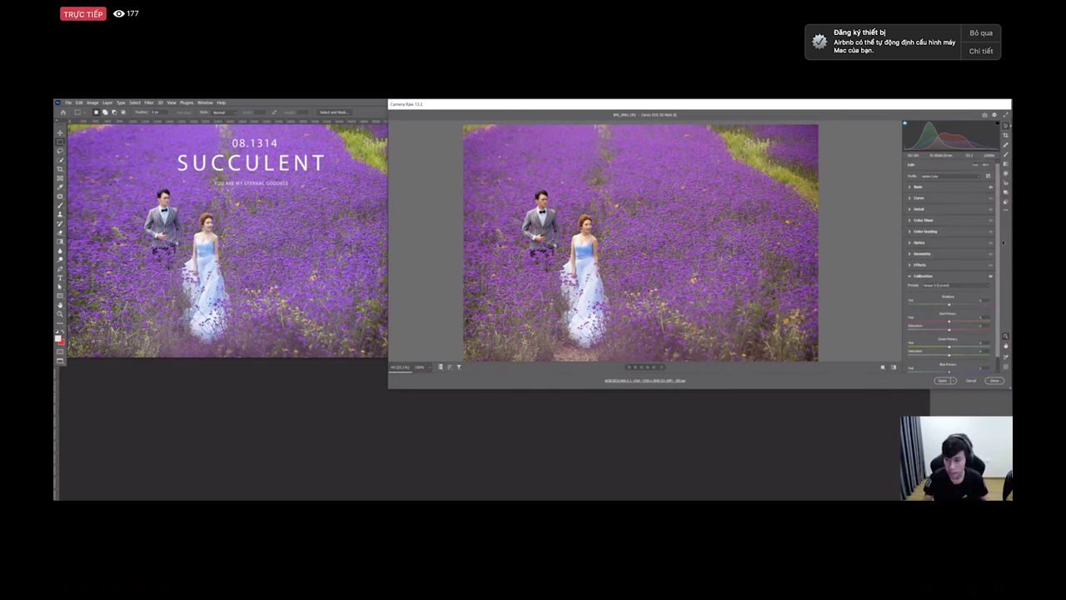
scroll(968, 329, down, 2)
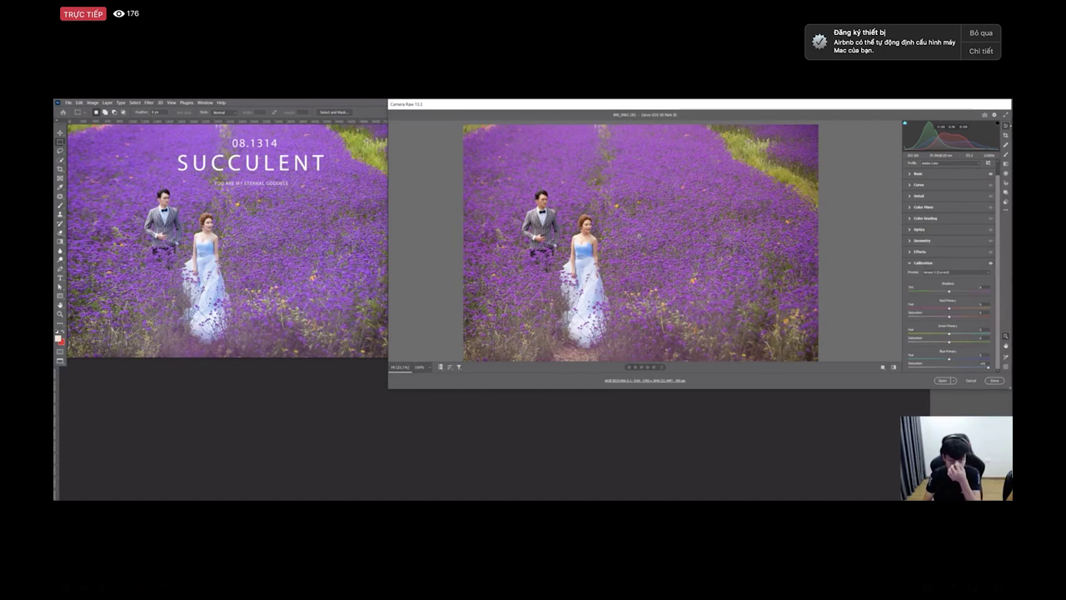
mouse_move(988, 366)
mouse_down()
mouse_move(952, 367)
mouse_move(989, 359)
mouse_up()
Step: Switch to File Explorer and open the 2020 folder on drive F: in a maximized window
key(alt+Tab)
key(alt+Tab)
key(alt+Tab)
key(alt+Tab)
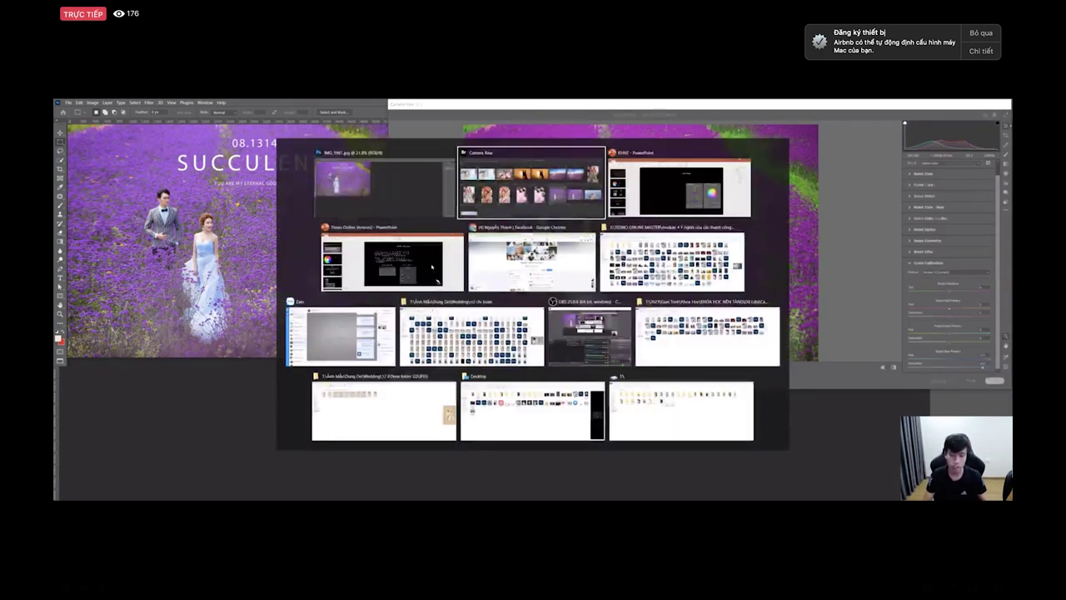
key(alt+Tab)
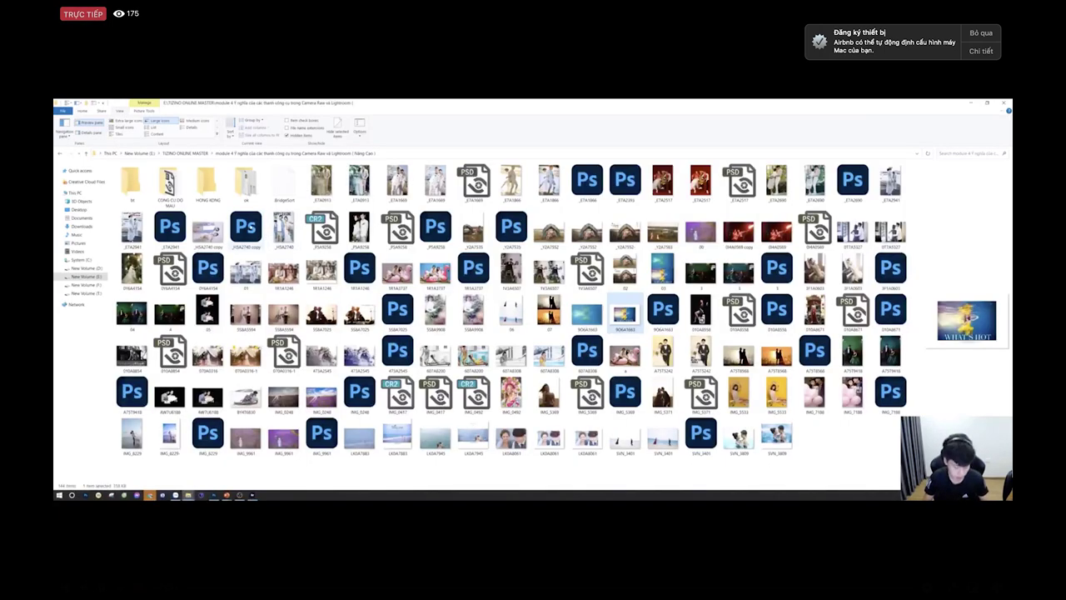
key(super+e)
double_click(417, 208)
double_click(131, 183)
double_click(137, 181)
click(86, 285)
click(133, 183)
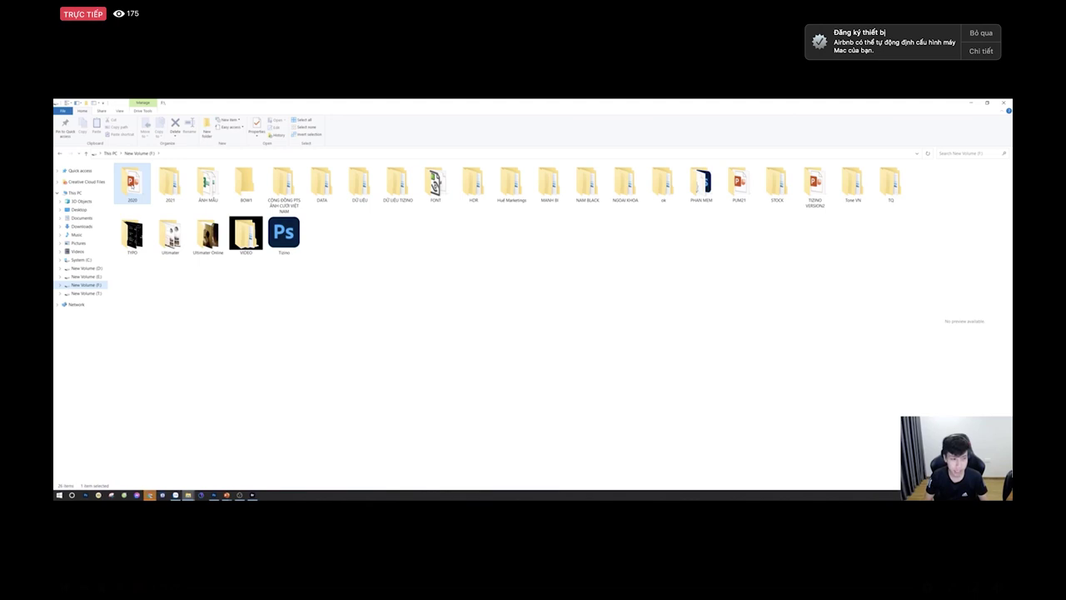
double_click(132, 184)
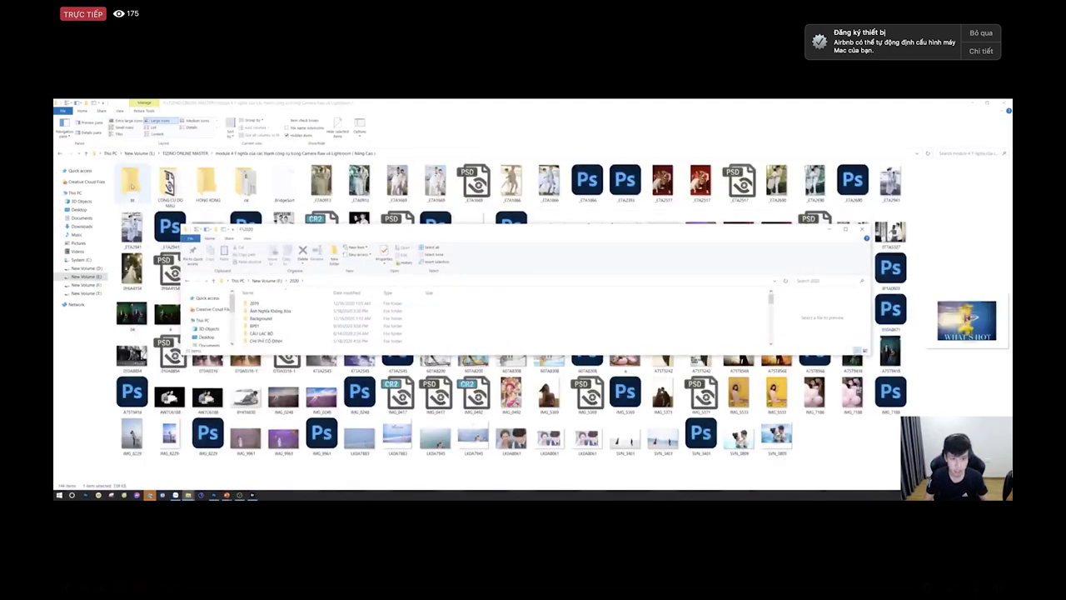
click(846, 229)
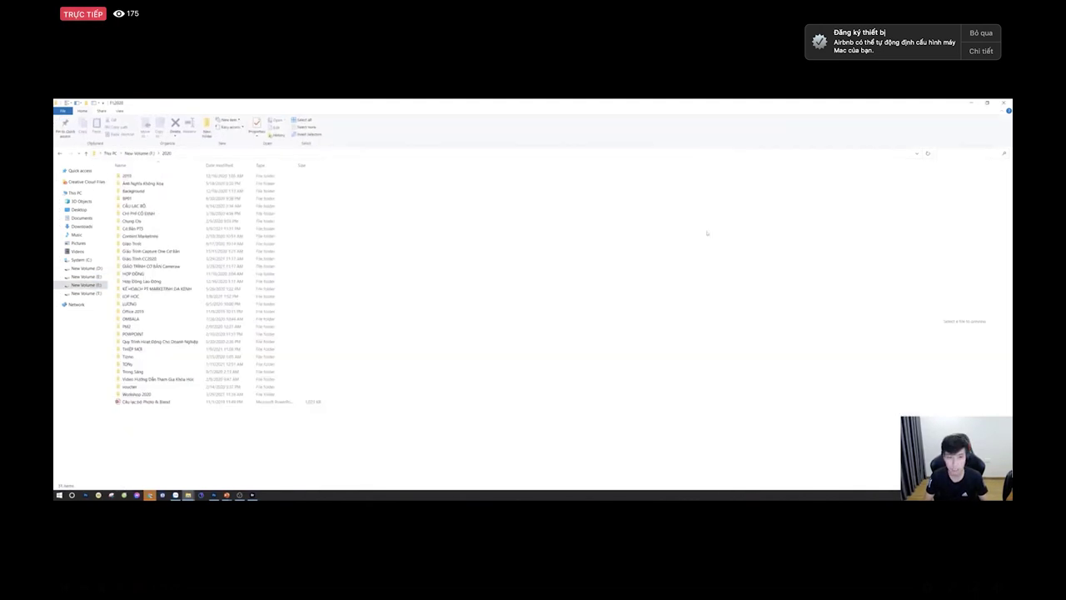
Step: Open the Giao Trinh folder inside 2020 and display its contents as large icons
click(120, 111)
click(160, 121)
double_click(474, 185)
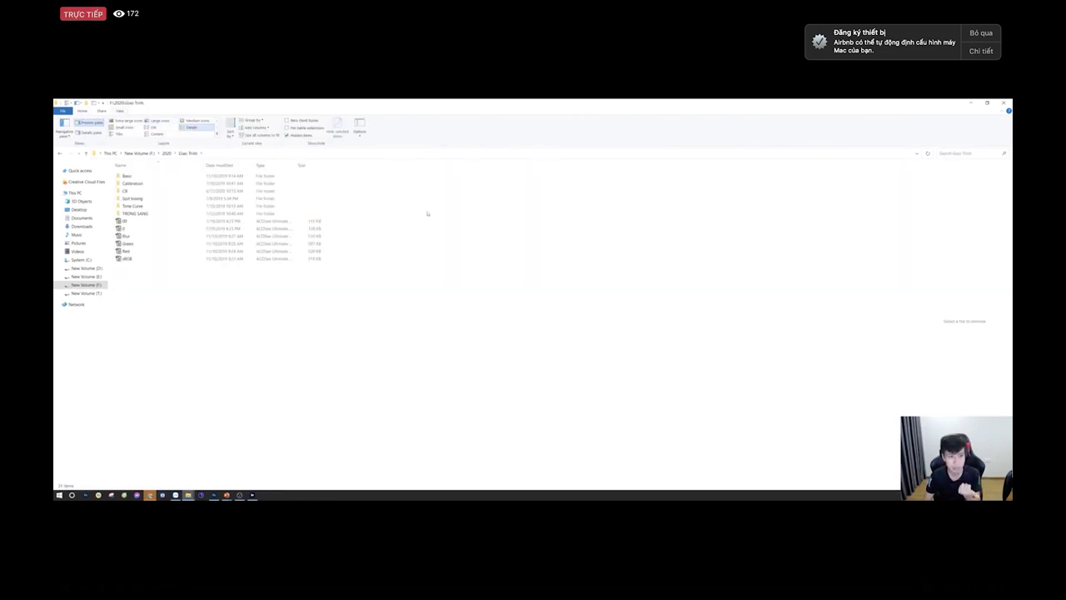
click(156, 120)
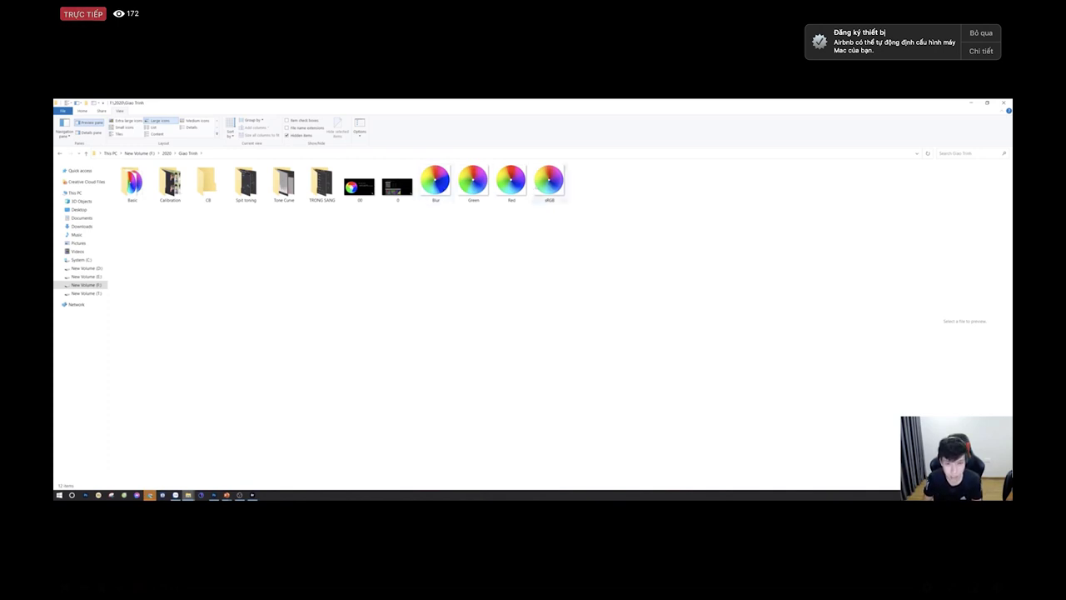
Step: Compare the sRGB, green and blue color wheel images in the image viewer, ending on the blue one
double_click(550, 180)
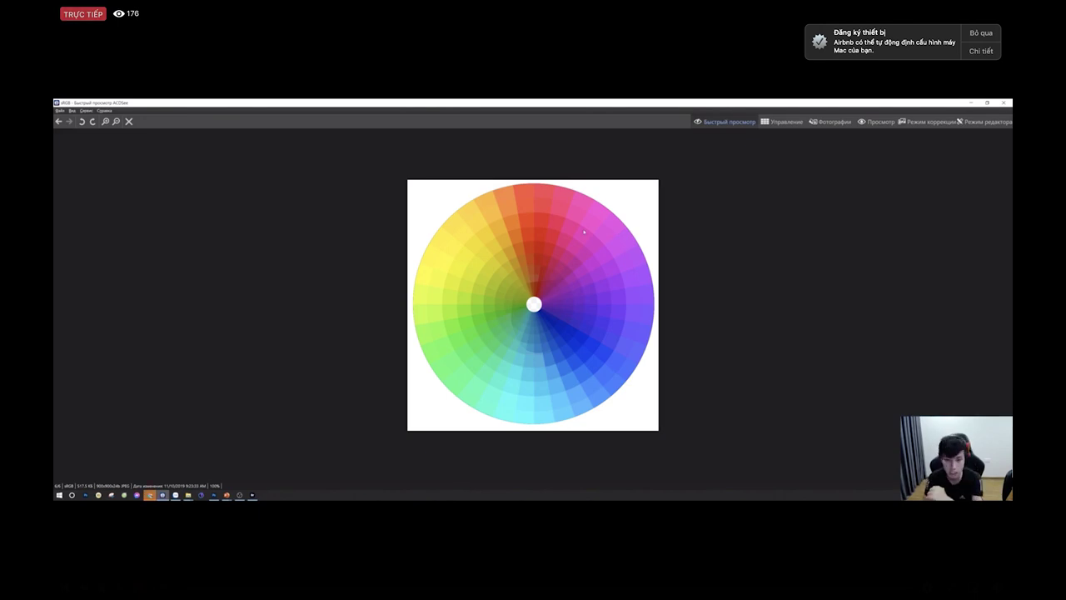
key(Left)
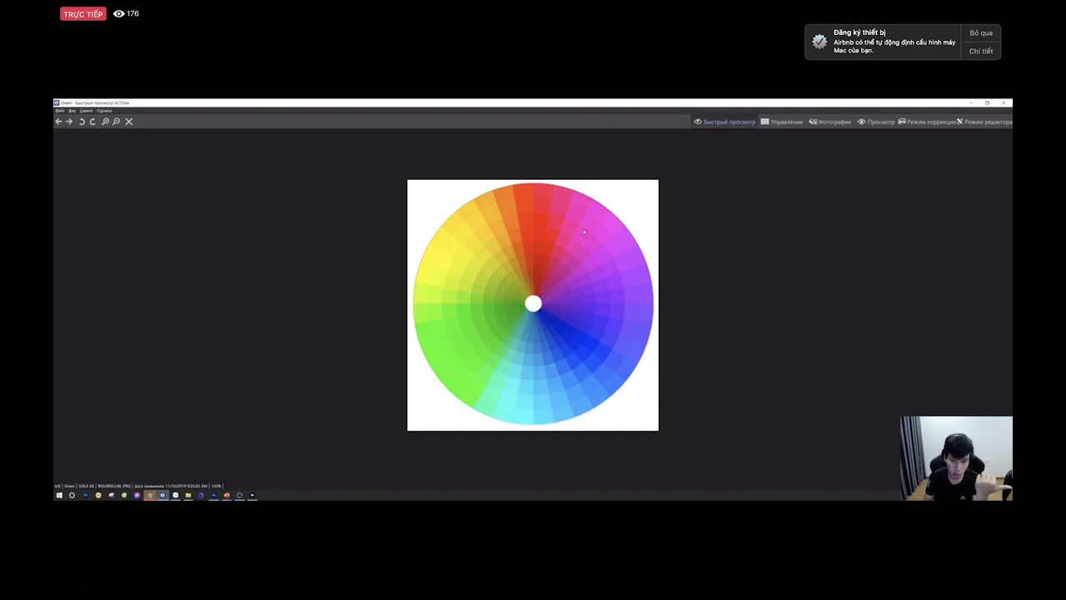
key(Right)
key(Left)
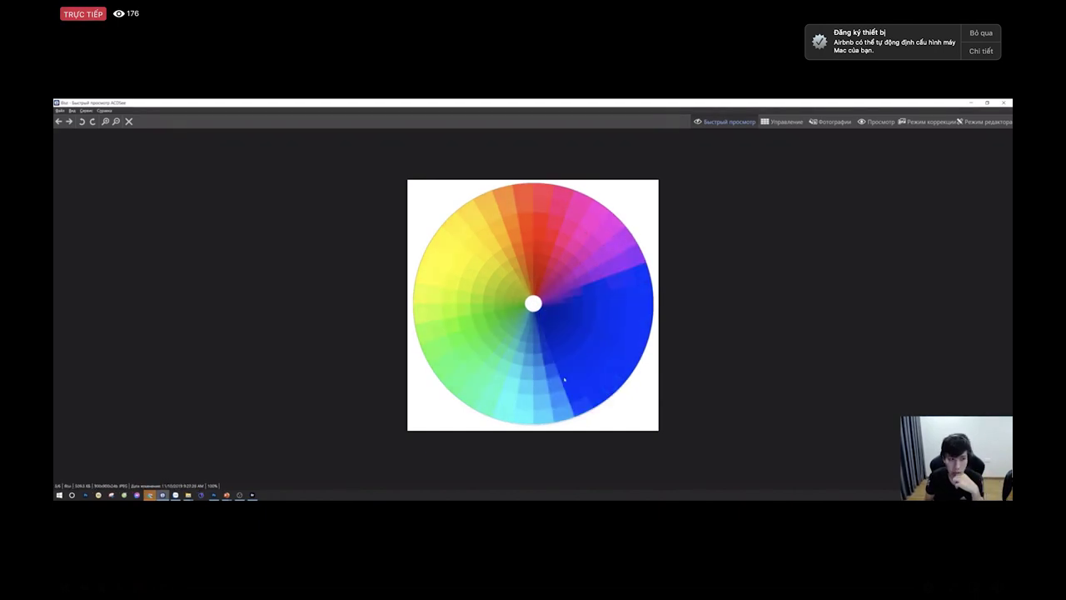
key(Escape)
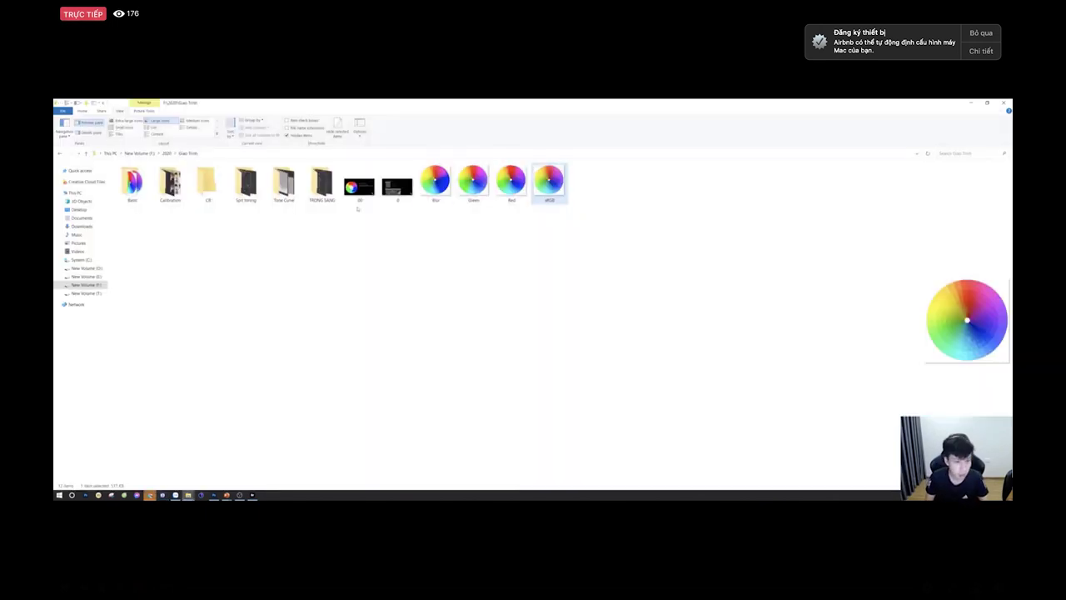
double_click(437, 185)
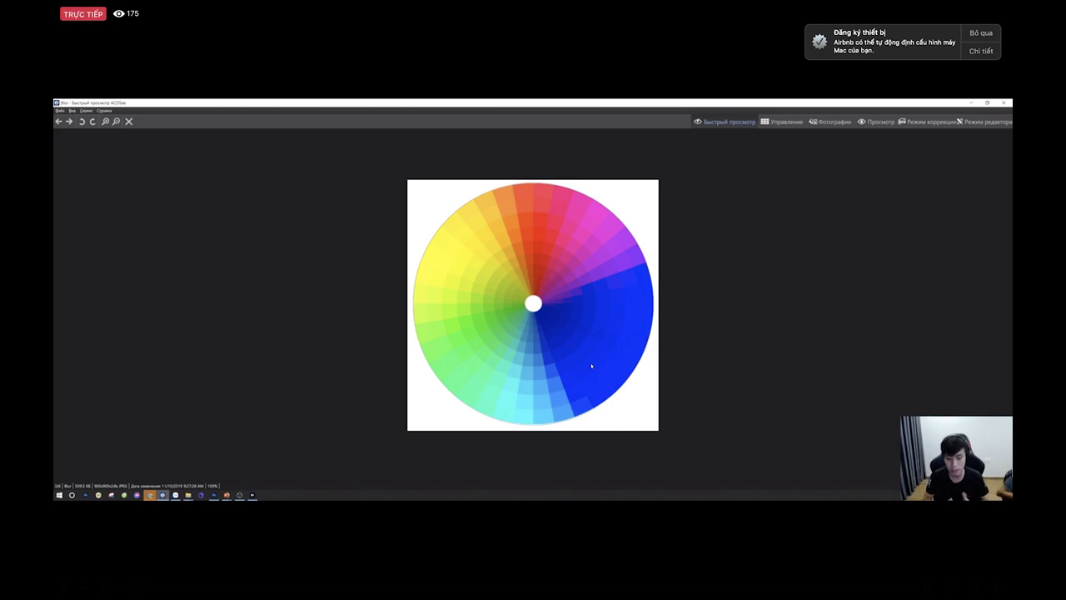
Step: Switch back to Camera Raw and reset the Blue Primary hue to its default
key(alt+Tab)
key(alt+Tab)
key(alt+Tab)
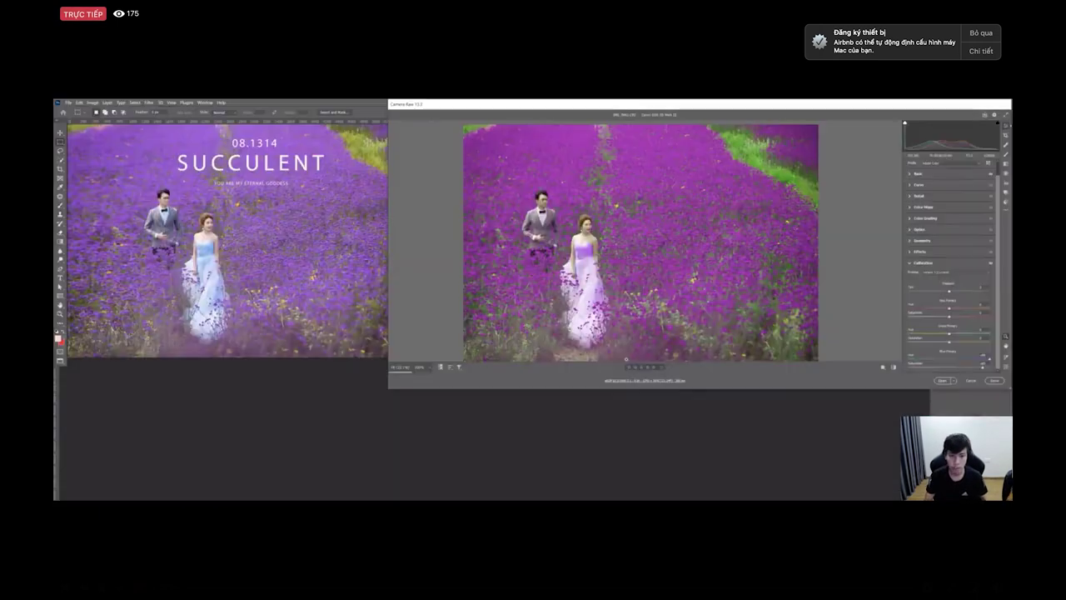
double_click(989, 358)
Step: Shift the purple flowers' hue slightly toward blue with the Color Mixer's targeted adjustment tool
scroll(935, 220, up, 1)
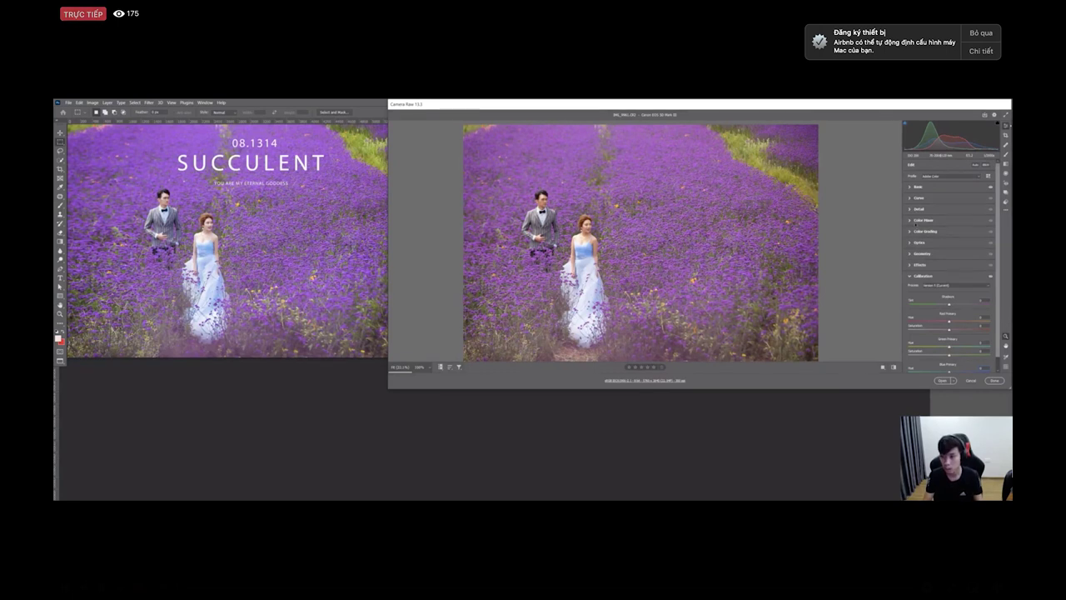
click(916, 221)
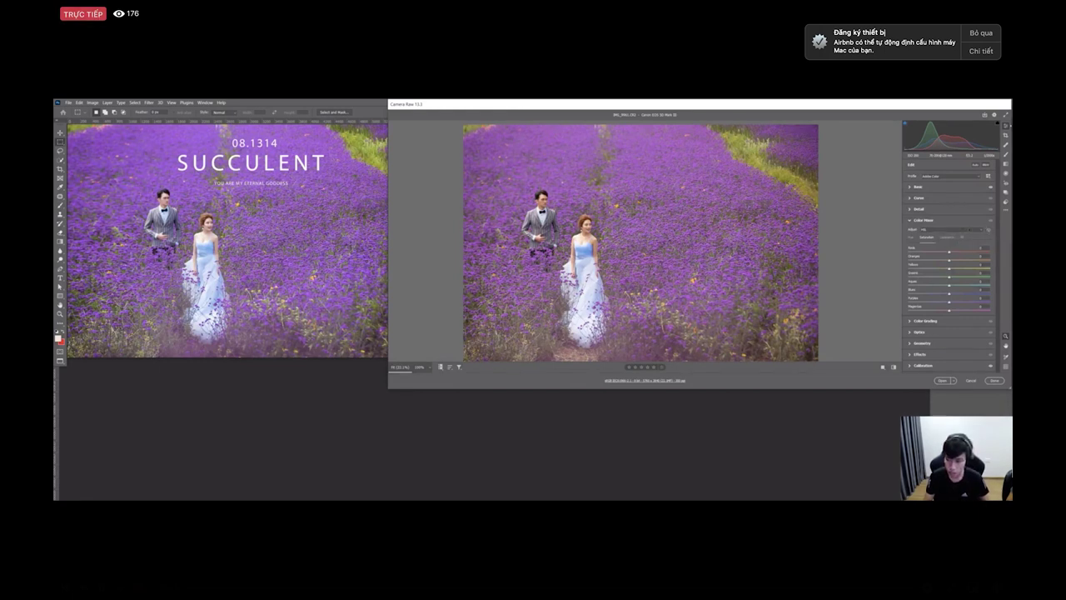
click(988, 230)
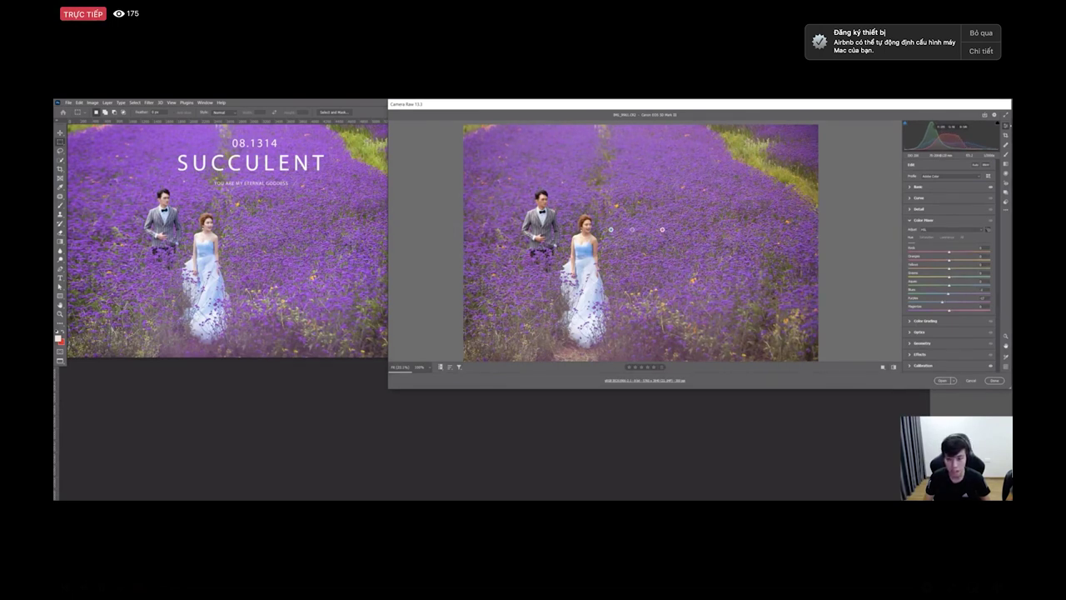
mouse_move(632, 229)
mouse_down()
mouse_move(611, 229)
mouse_move(633, 229)
mouse_up()
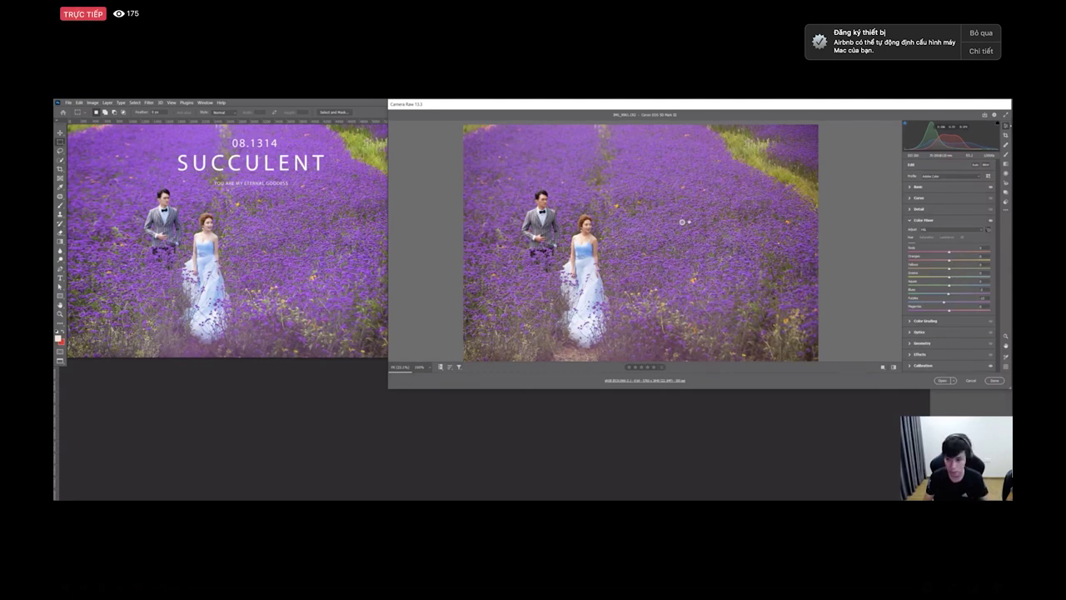
Step: Try shifting the purple flowers' hue fully to blue in the Color Mixer, and undo the trial after comparing without it
drag(690, 211, 668, 211)
drag(776, 168, 805, 179)
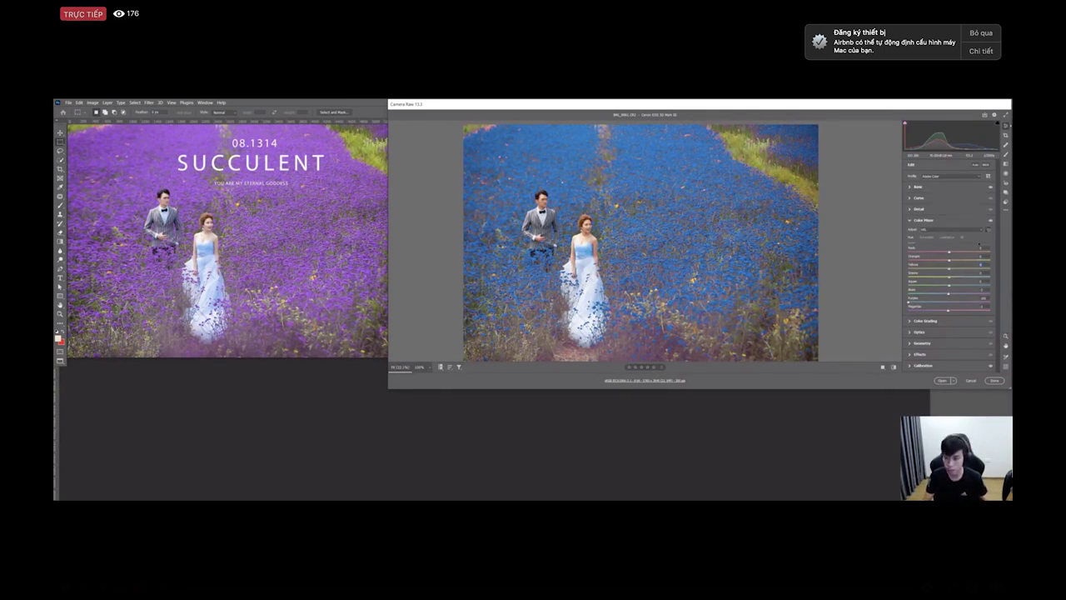
click(991, 221)
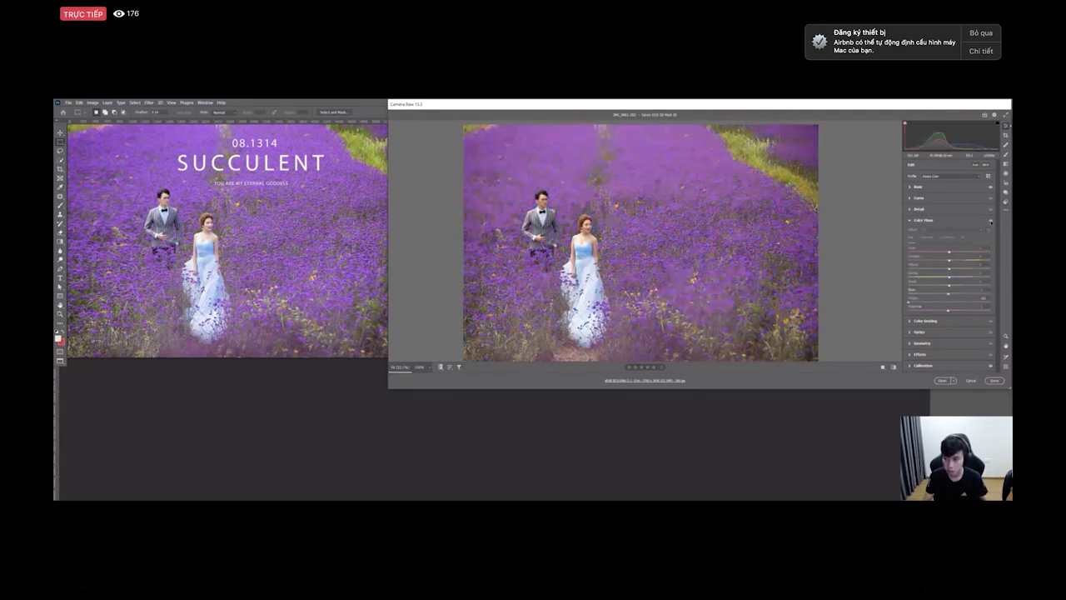
key(ctrl+z)
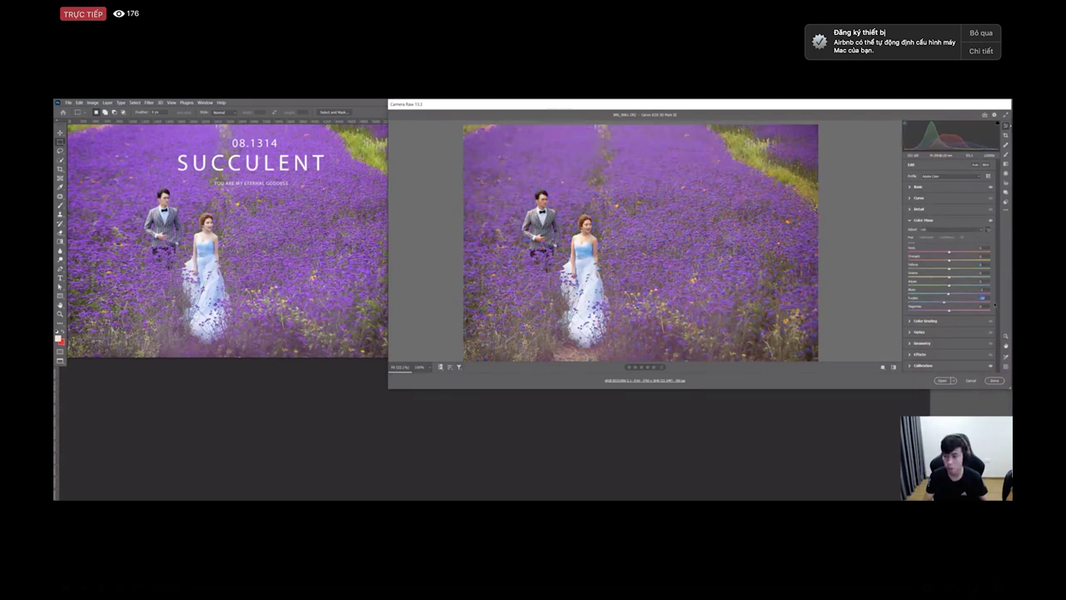
key(ctrl+z)
key(ctrl+z)
key(ctrl+z)
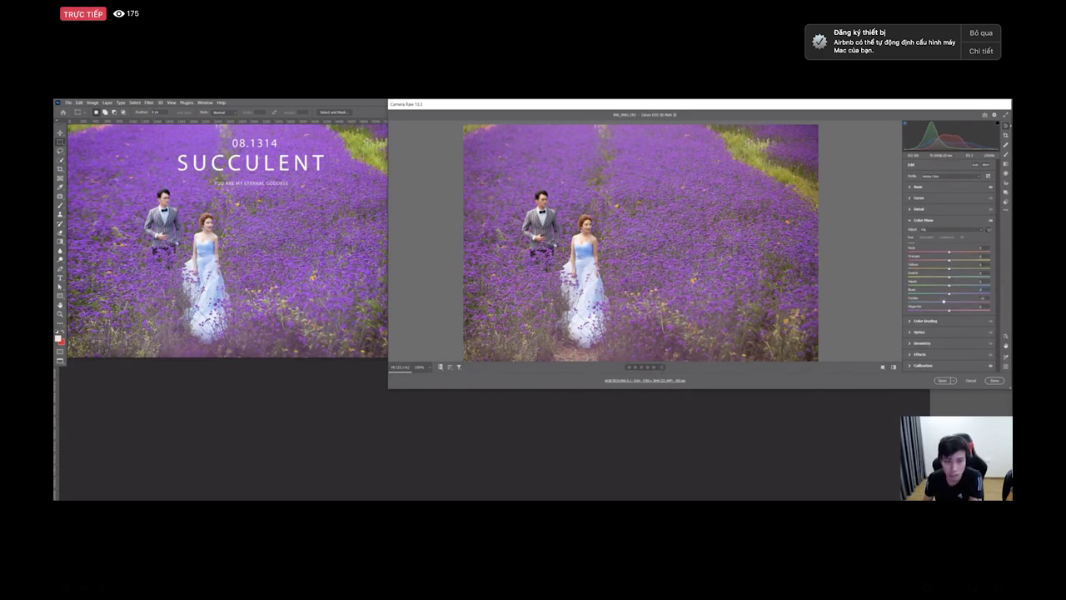
Step: Cool the photo's temperature slightly, raise its exposure and shadows, and lower its highlights a little in the Basic settings
click(910, 187)
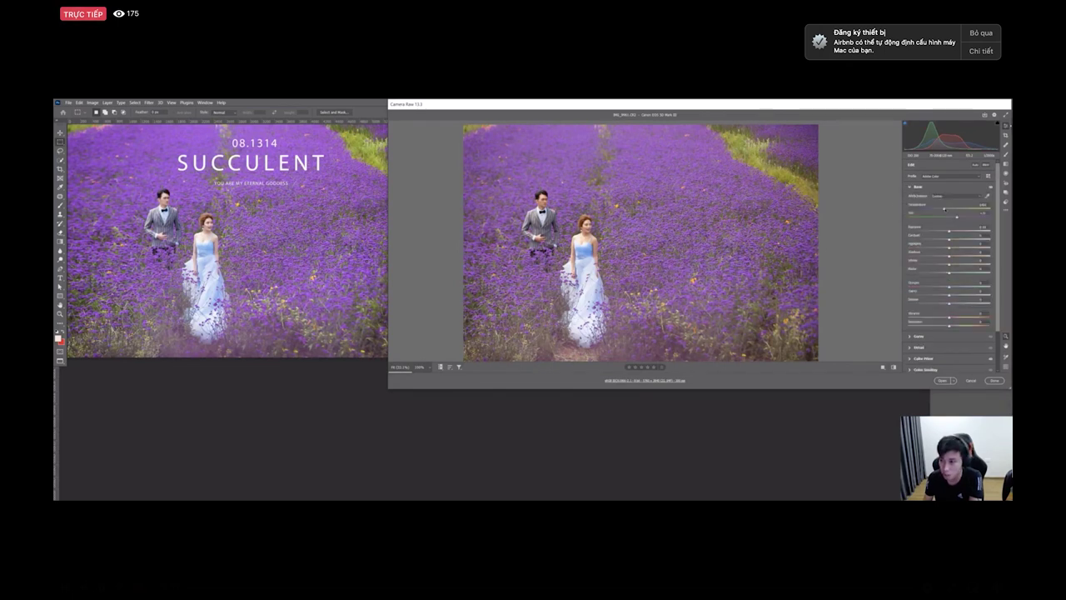
drag(945, 209, 942, 209)
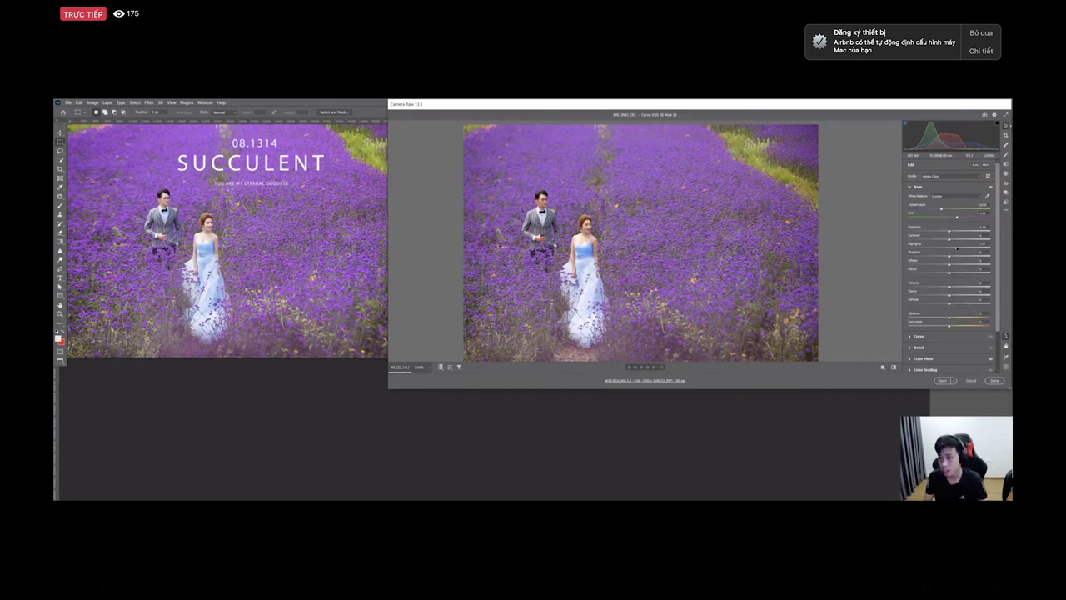
drag(950, 256, 935, 229)
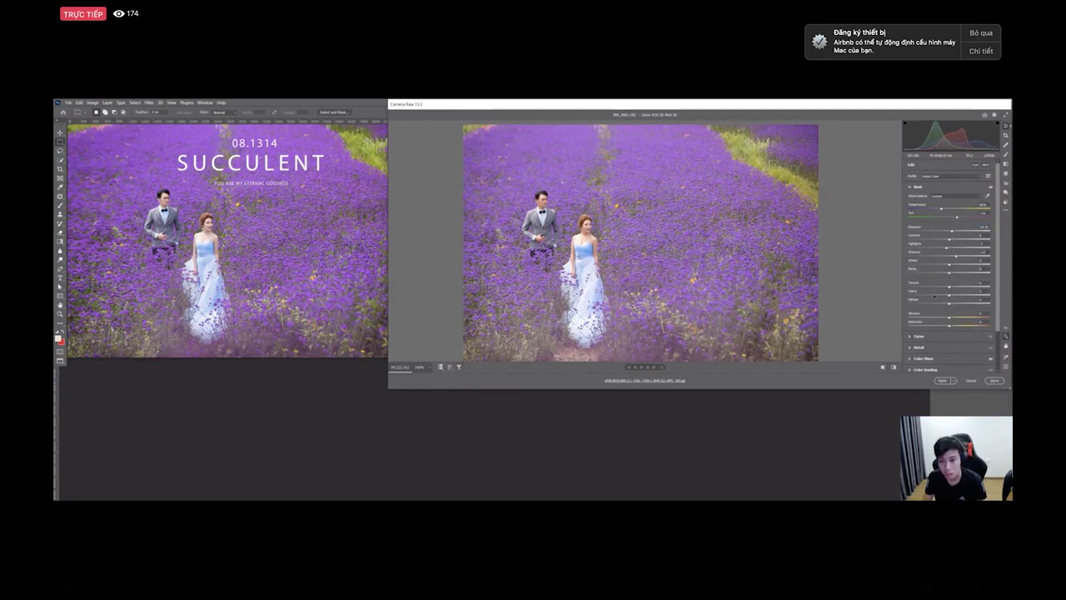
Step: Lower the oranges' saturation slightly in the Color Mixer, then raise the oranges' luminance and lower the purples' luminance
scroll(940, 308, down, 1)
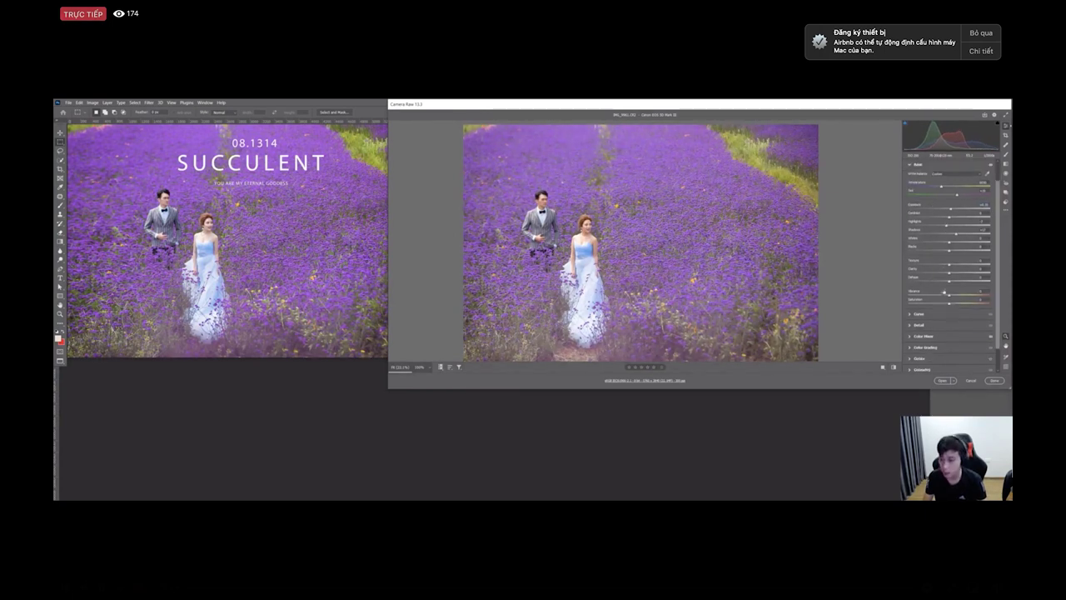
click(927, 336)
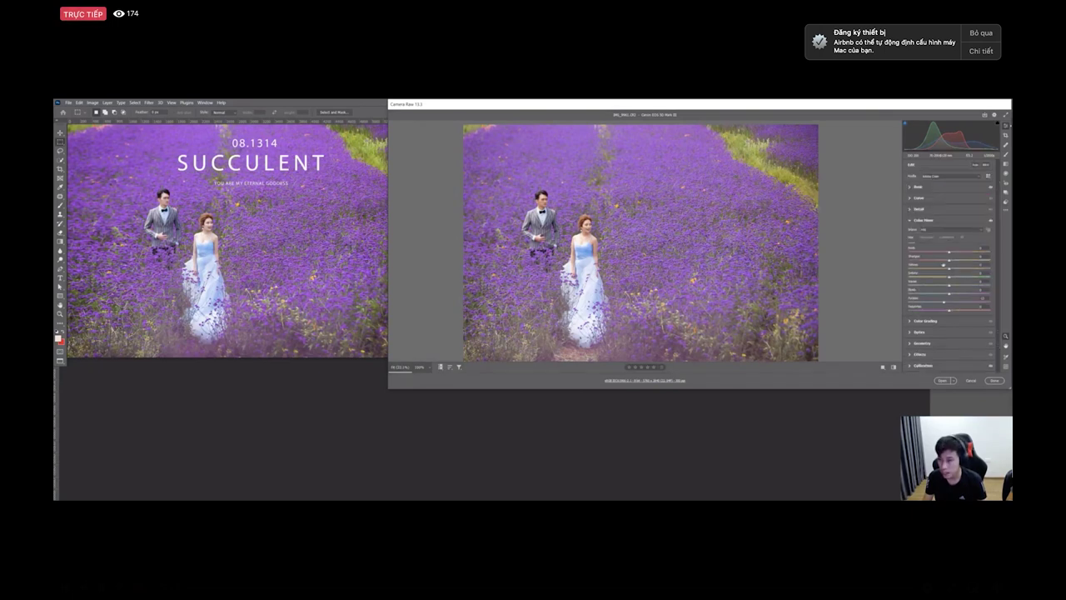
click(928, 237)
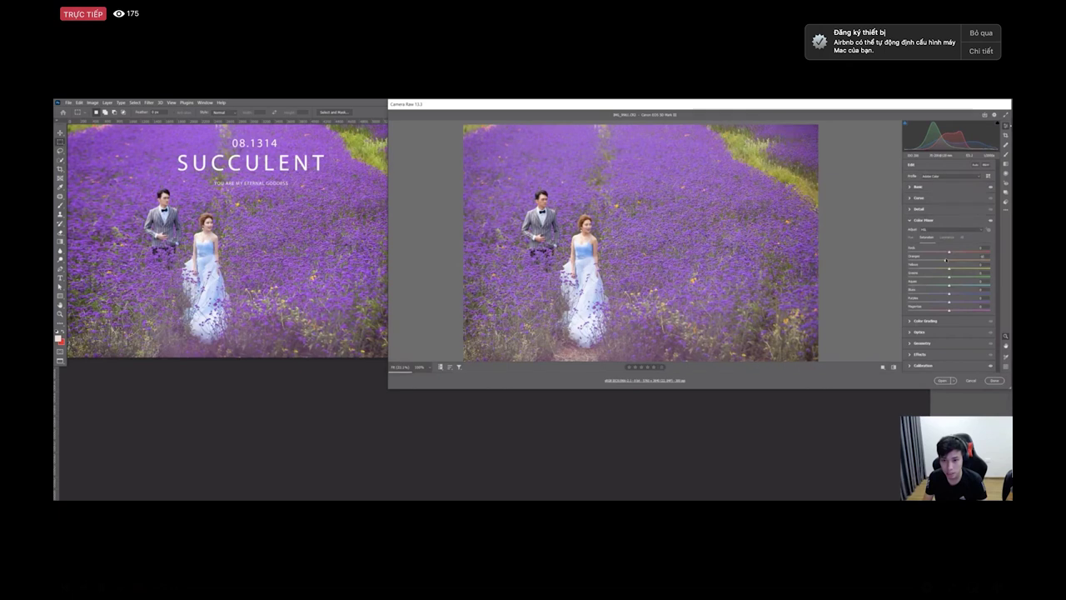
click(955, 237)
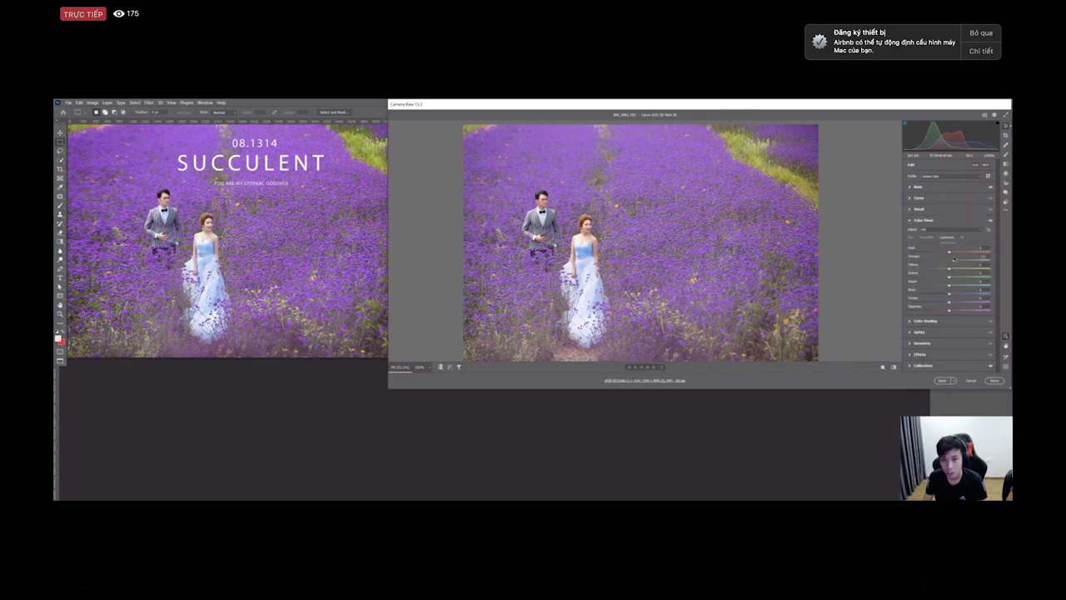
drag(955, 259, 955, 259)
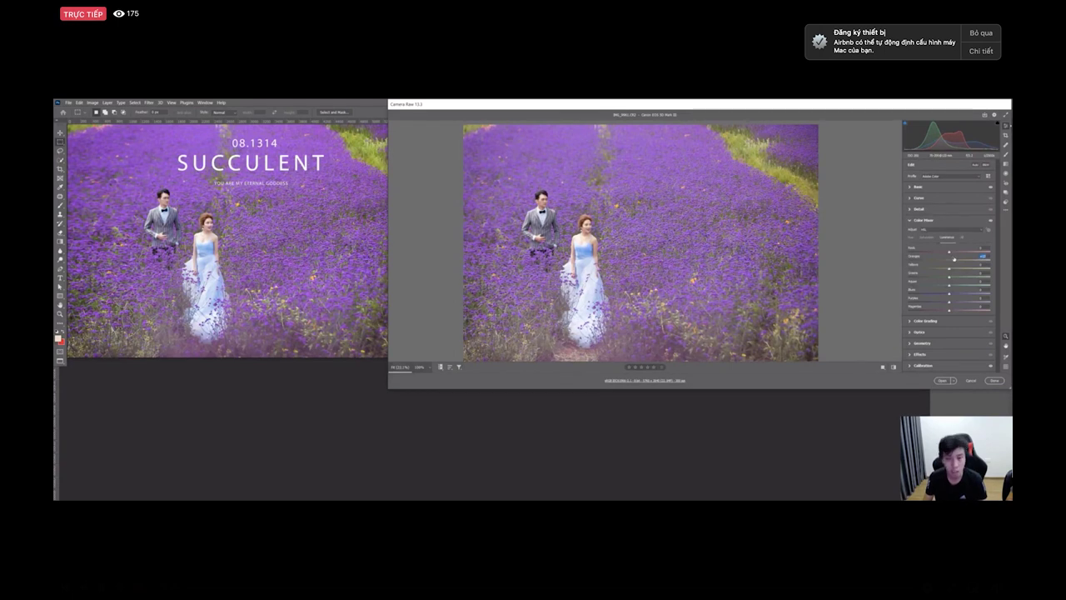
drag(950, 302, 945, 299)
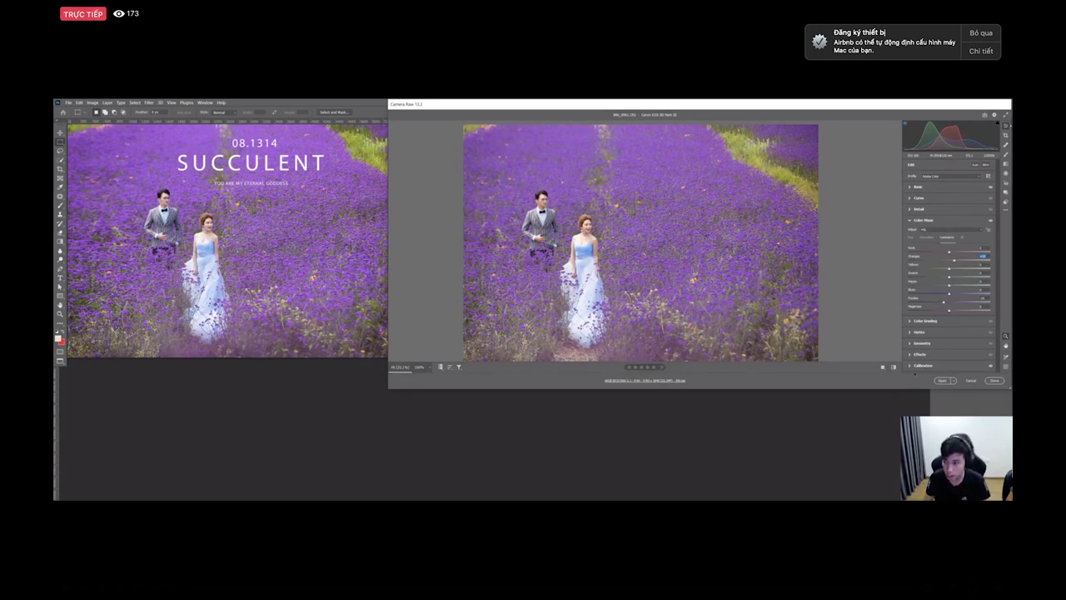
Step: Compare the grade with the ungraded photo by resetting to default and repeatedly undoing and redoing the reset, ending on the grade
click(911, 366)
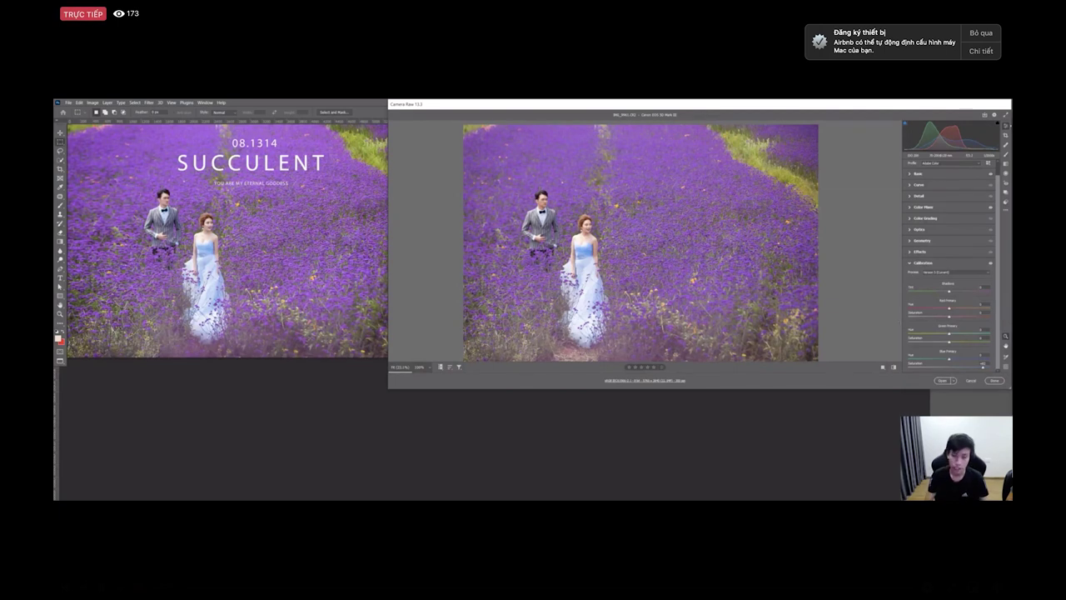
click(1006, 210)
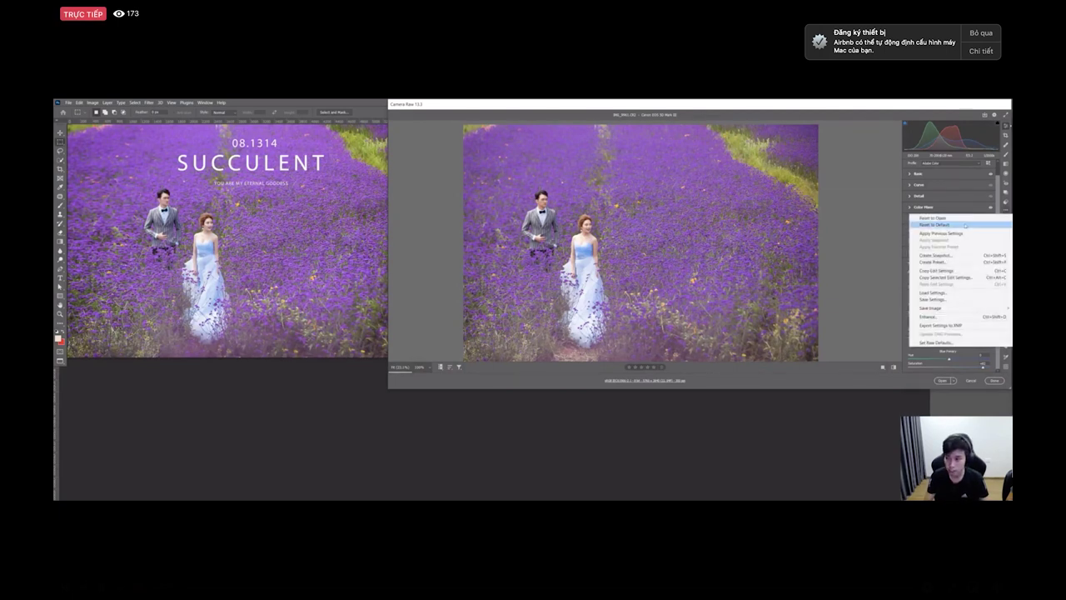
click(966, 225)
key(ctrl+z)
key(ctrl+shift+z)
key(ctrl+z)
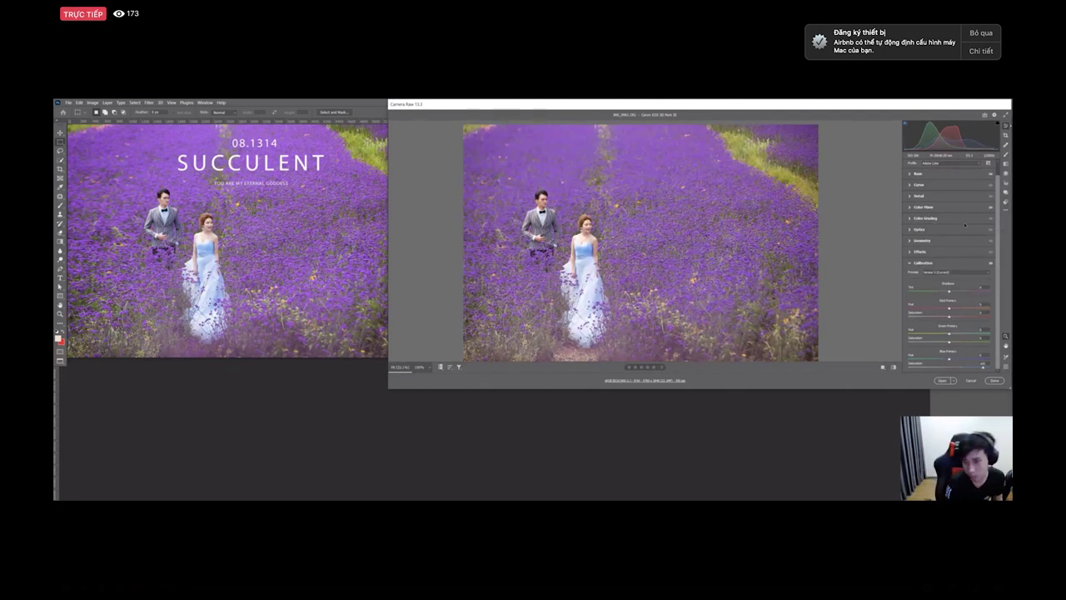
key(super+shift+z)
key(super+z)
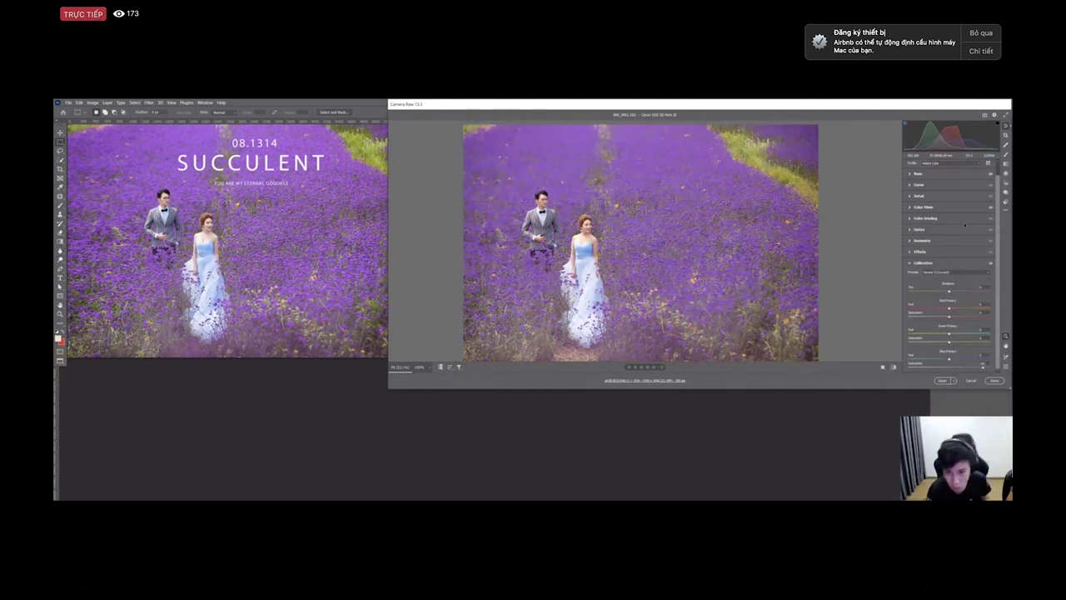
key(super+shift+z)
key(super+z)
key(super+shift+z)
key(super+z)
key(super+shift+z)
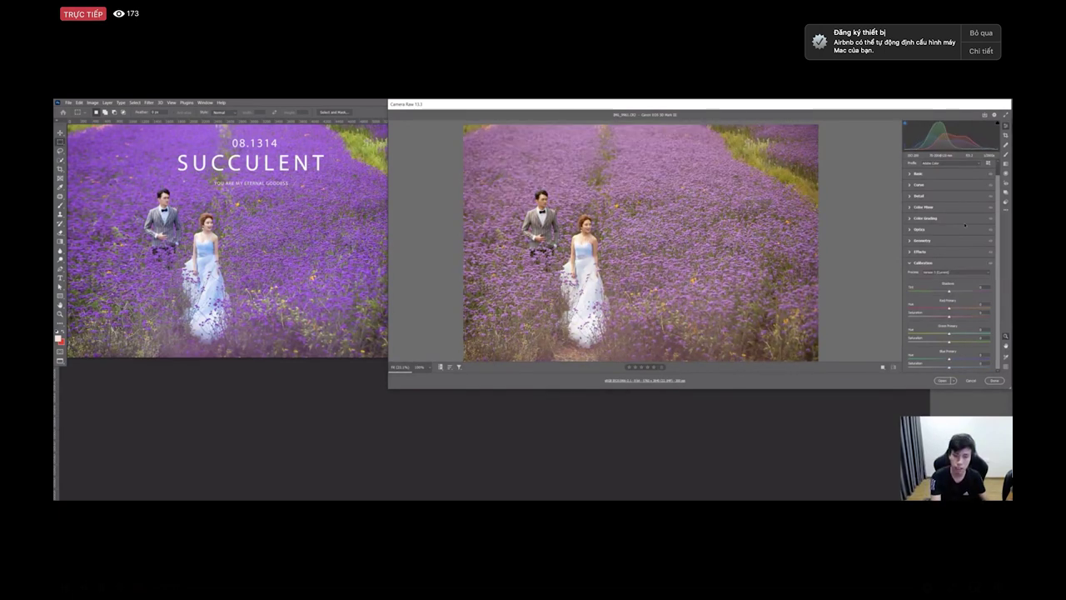
key(super+z)
key(super+shift+z)
key(super+z)
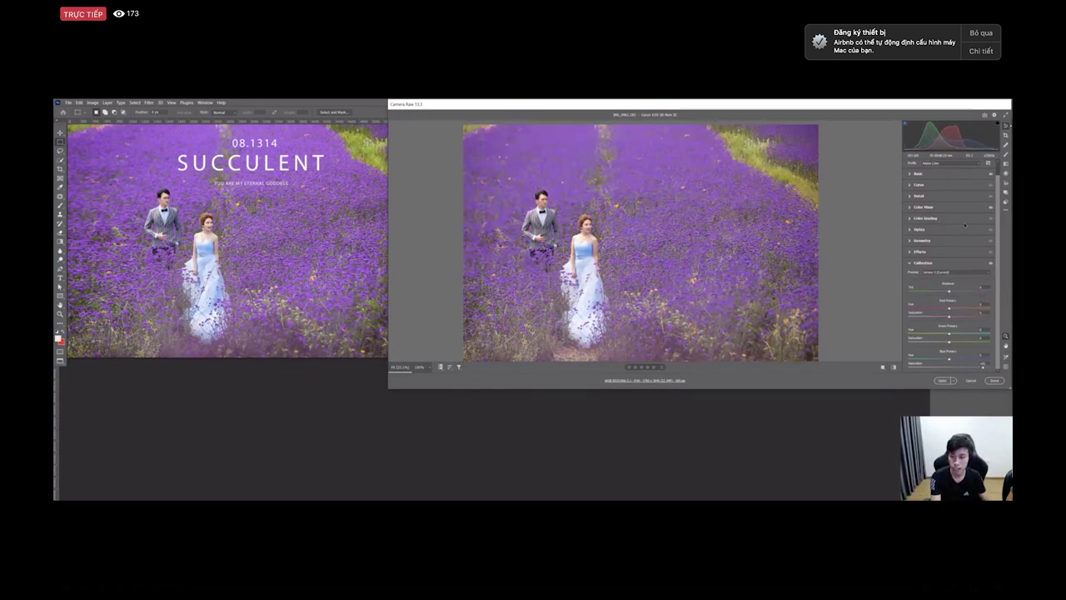
key(super+shift+z)
key(super+z)
key(super+shift+z)
key(super+z)
key(super+shift+z)
key(super+z)
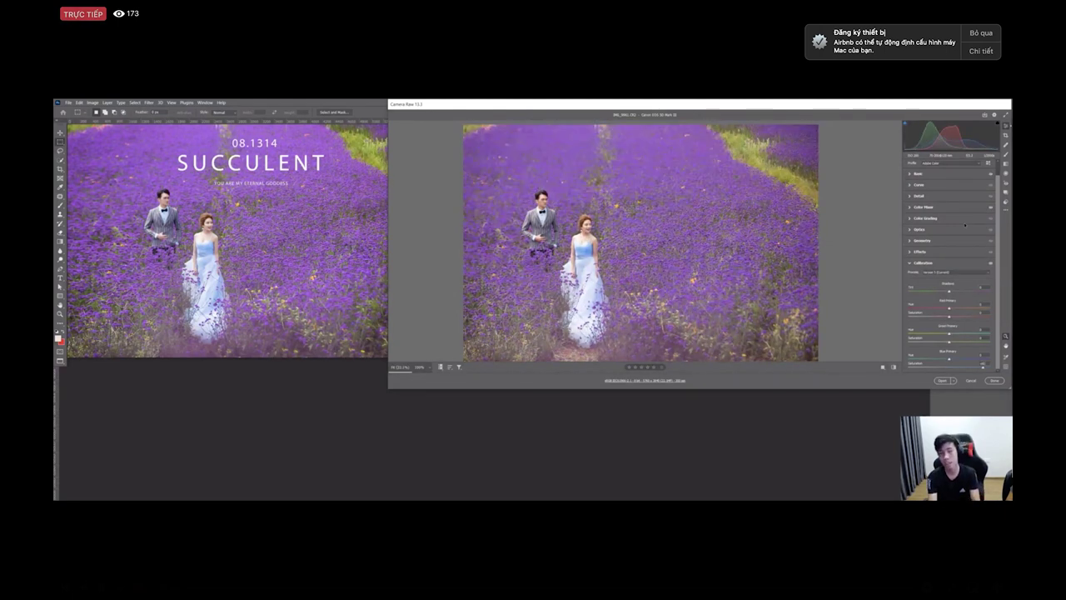
Step: Close the graded SUCCULENT photo and its reference image, and switch back to Bridge
key(ctrl+minus)
key(ctrl+plus)
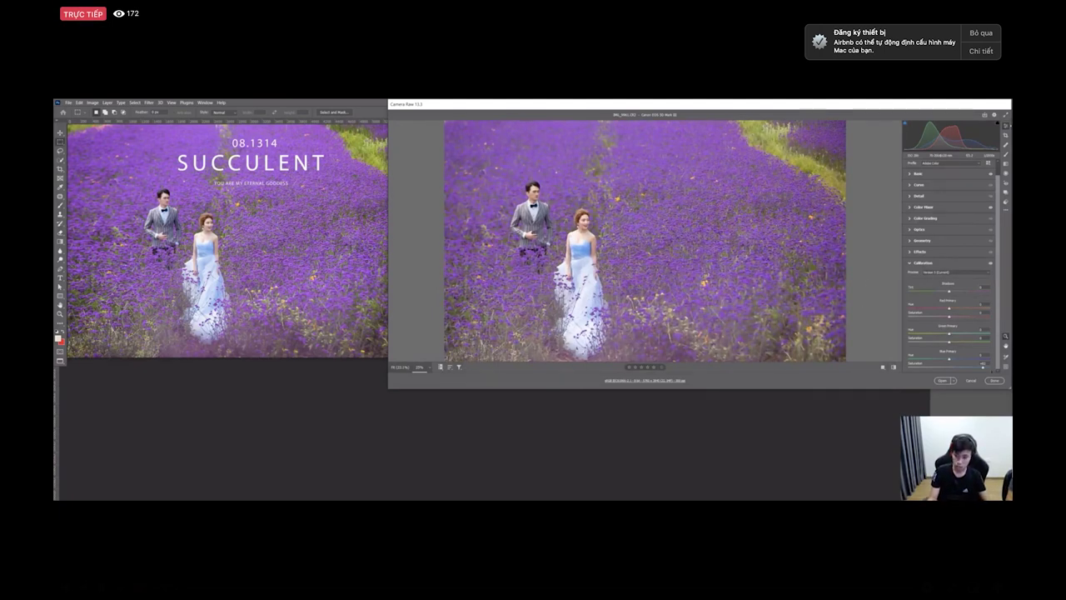
scroll(935, 297, up, 1)
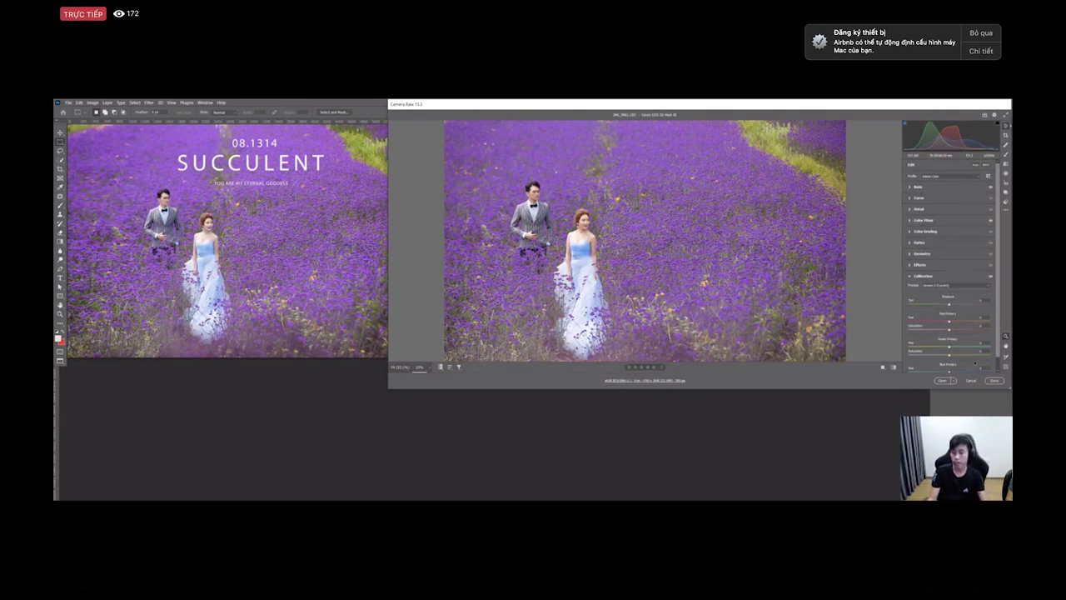
key(Escape)
key(ctrl+w)
key(alt+Tab)
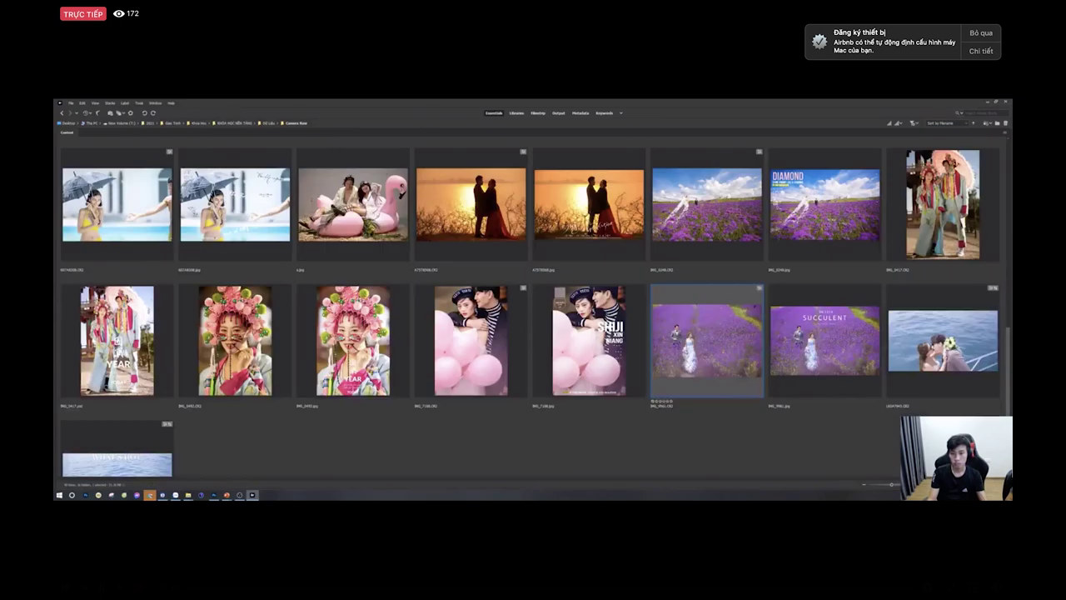
Step: Compare the white-veil lavender field raw photo with its finished DIAMOND version in full-screen preview
click(706, 204)
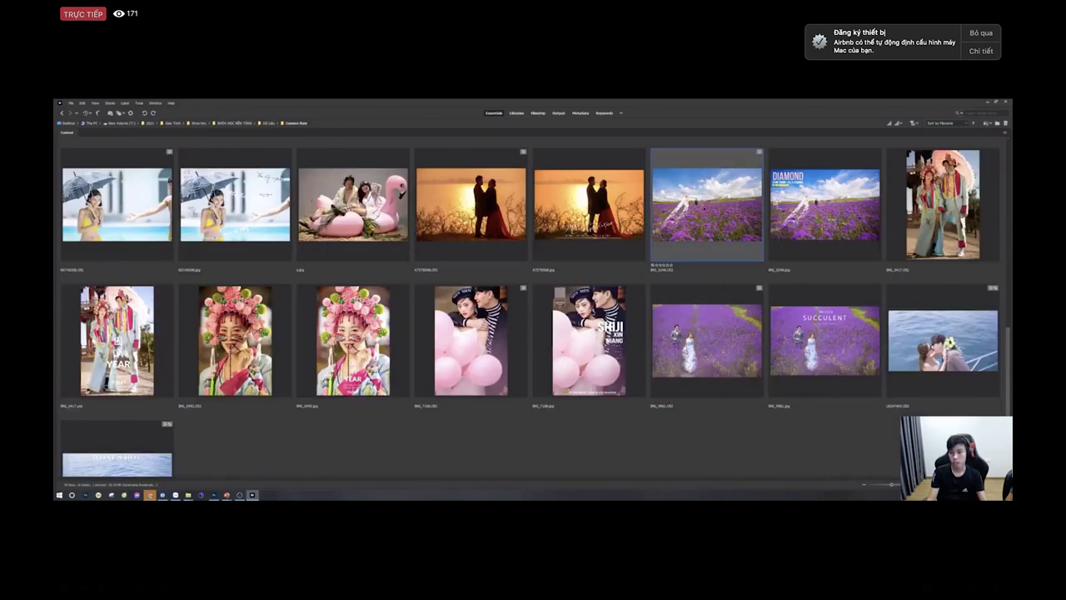
key(space)
key(Right)
key(Left)
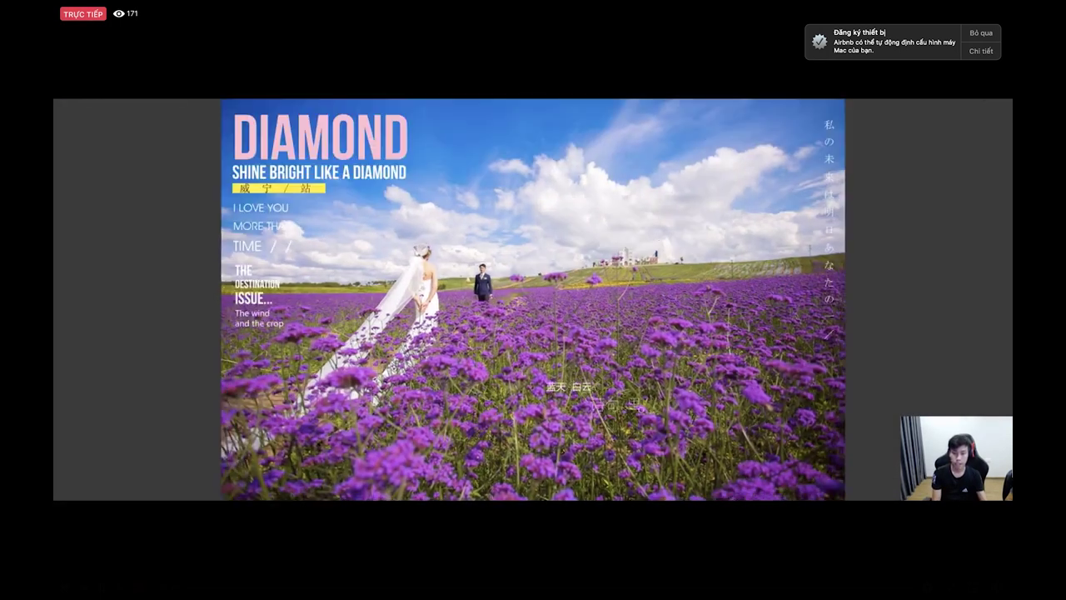
key(Right)
key(Left)
key(space)
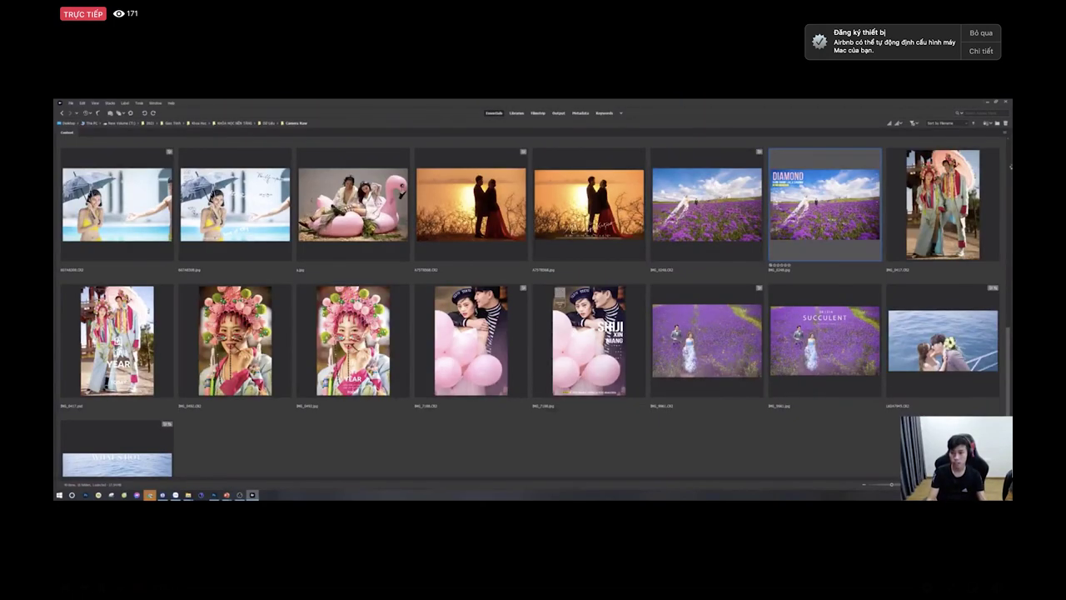
Step: Open the raw version of the DIAMOND lavender field photo in Camera Raw
key(ctrl+r)
click(958, 379)
click(714, 225)
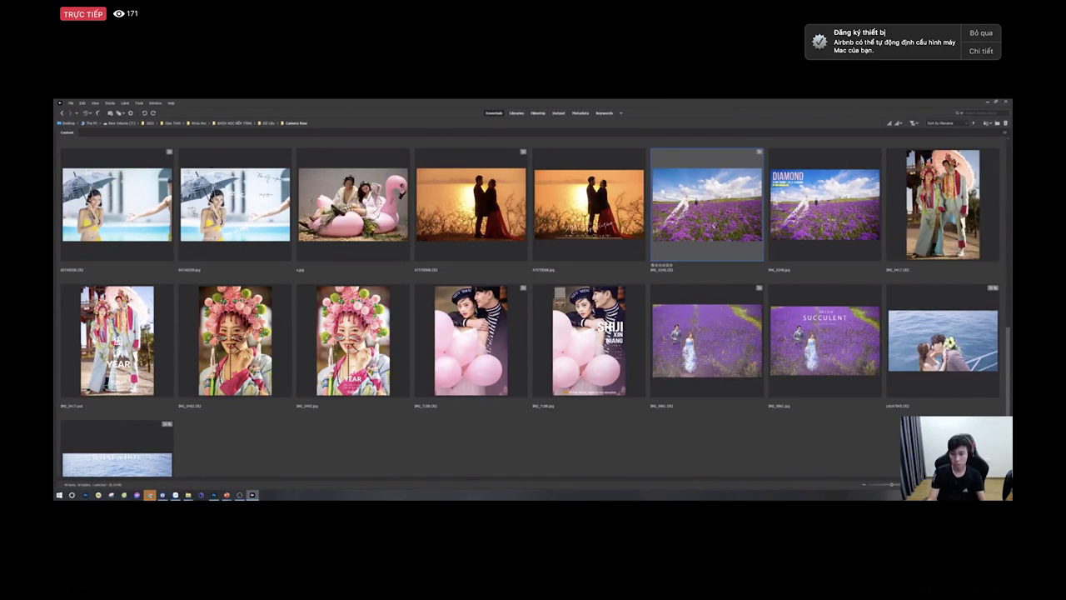
key(ctrl+r)
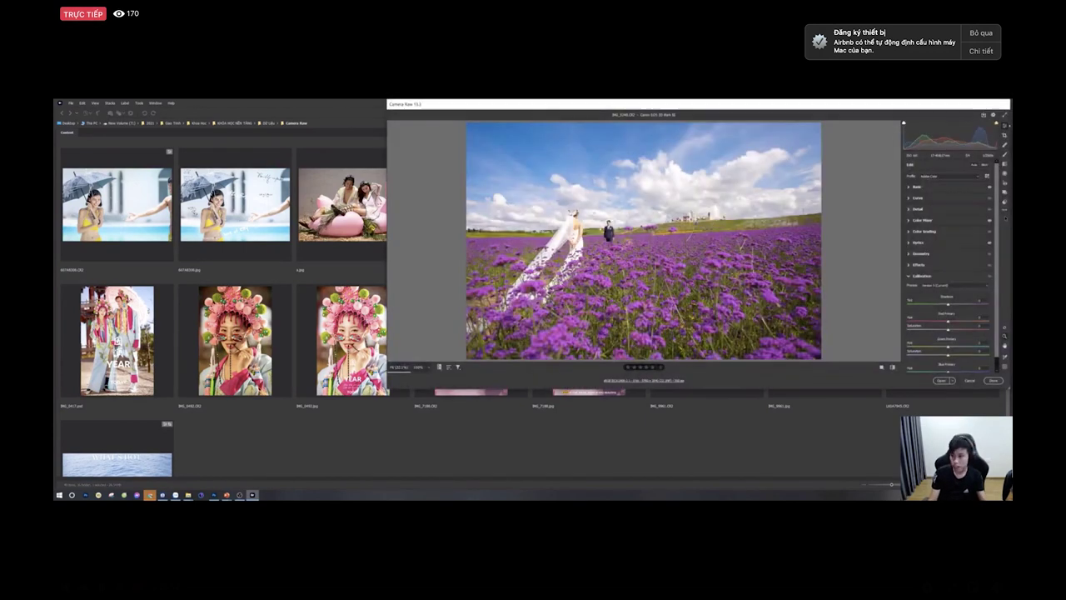
Step: Compare the DIAMOND raw photo's edits with its default settings by toggling a reset, ending with the edits restored
click(1004, 209)
click(968, 224)
key(ctrl+z)
key(ctrl+shift+z)
key(ctrl+z)
key(ctrl+shift+z)
key(p)
key(ctrl+shift+z)
key(ctrl+z)
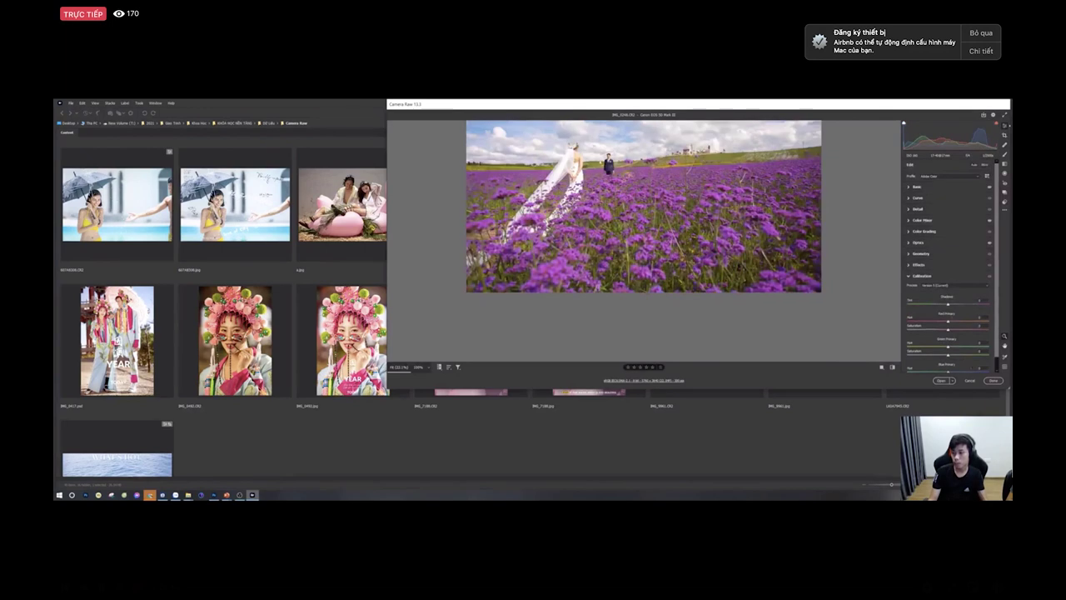
Step: Examine the DIAMOND raw photo's Calibration and Basic settings, and close Camera Raw keeping the edits
scroll(948, 333, down, 1)
scroll(644, 230, up, 2)
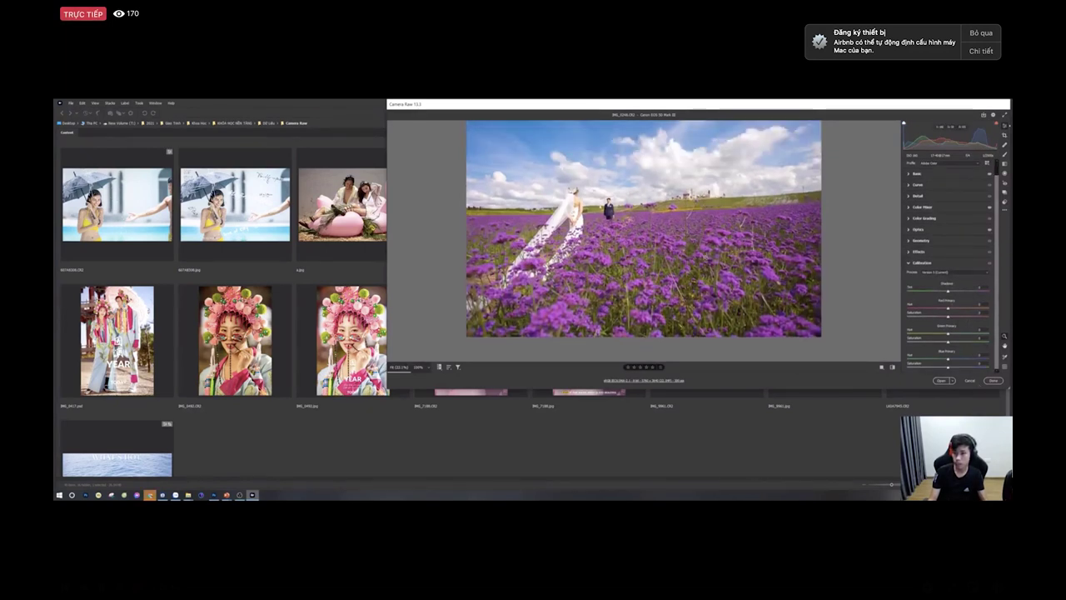
key(p)
key(p)
scroll(933, 233, up, 1)
click(909, 188)
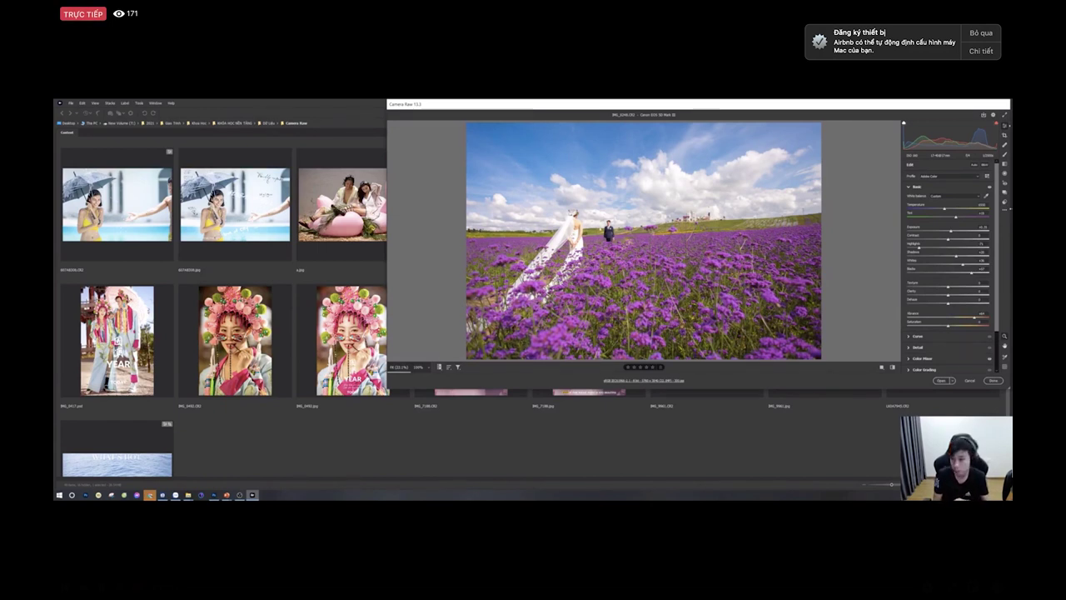
click(993, 381)
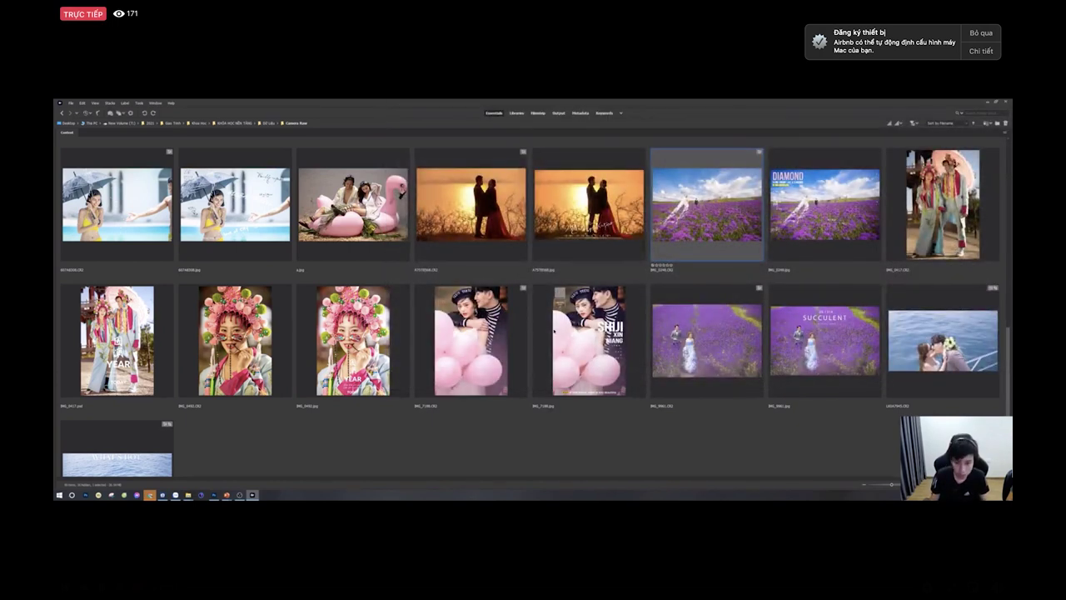
Step: Find the split before-and-after lavender field image near the start of the folder and view it in full-screen preview
scroll(758, 350, up, 5)
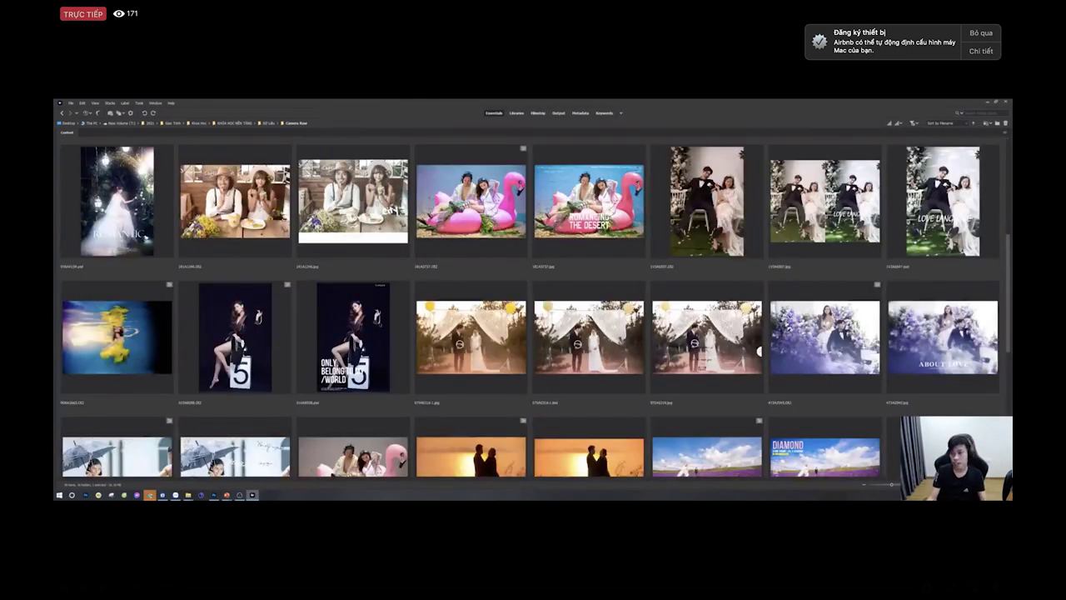
scroll(759, 351, up, 5)
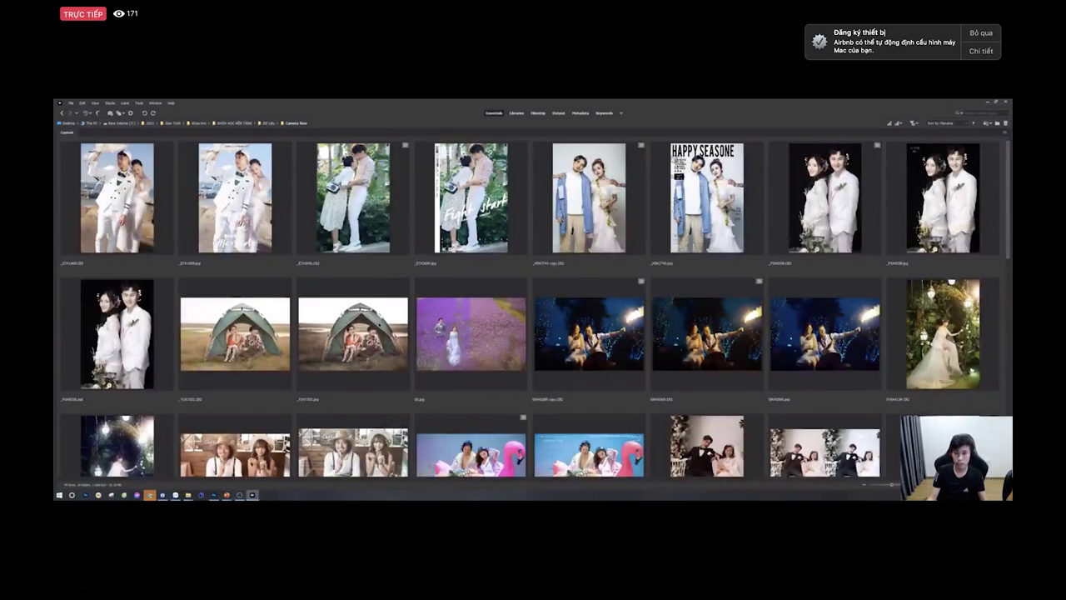
click(473, 332)
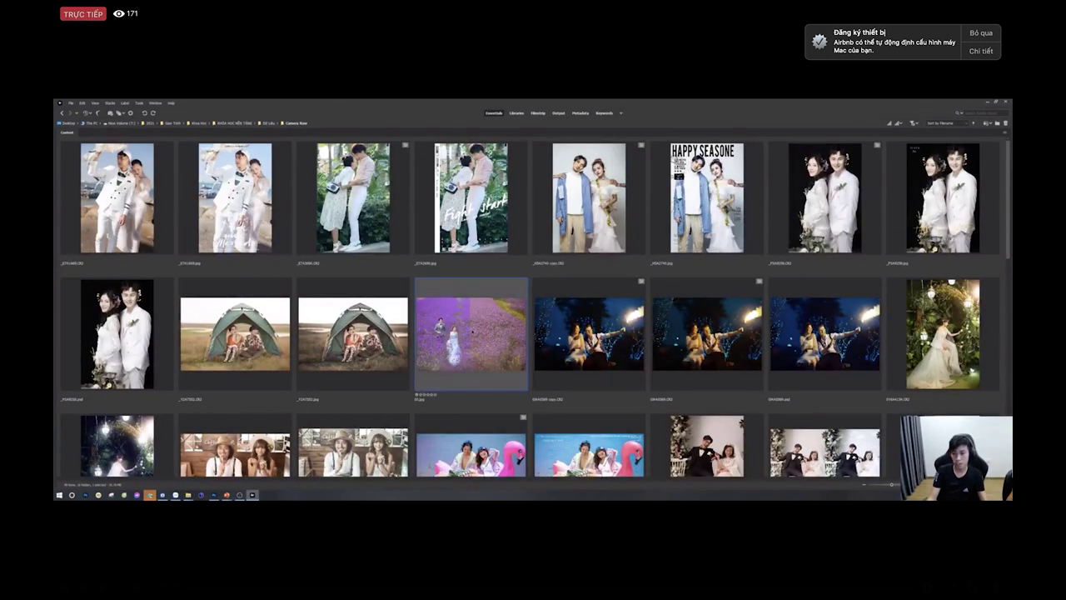
key(space)
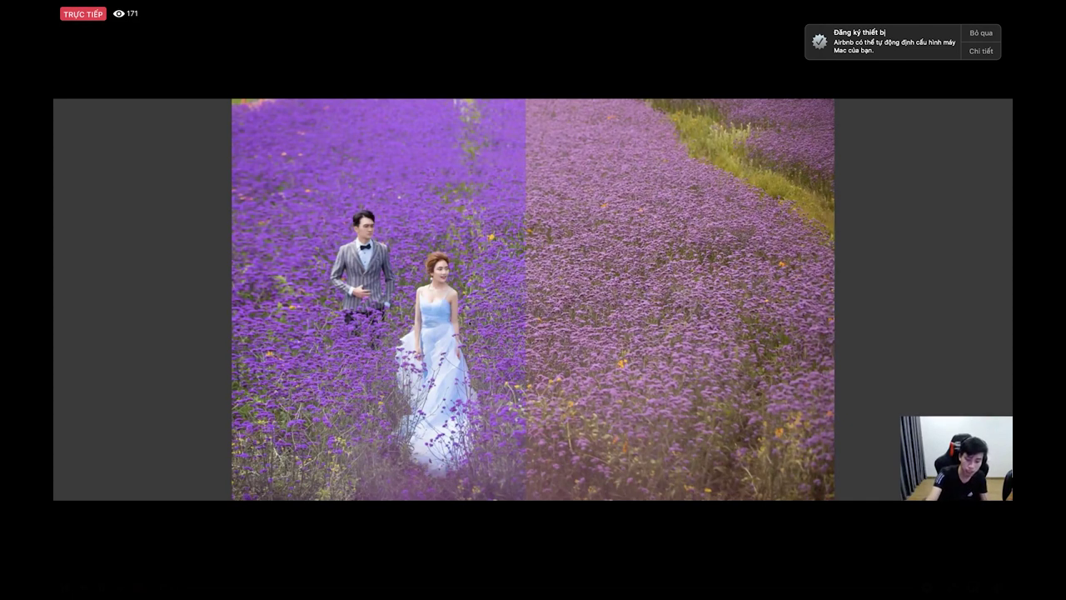
key(space)
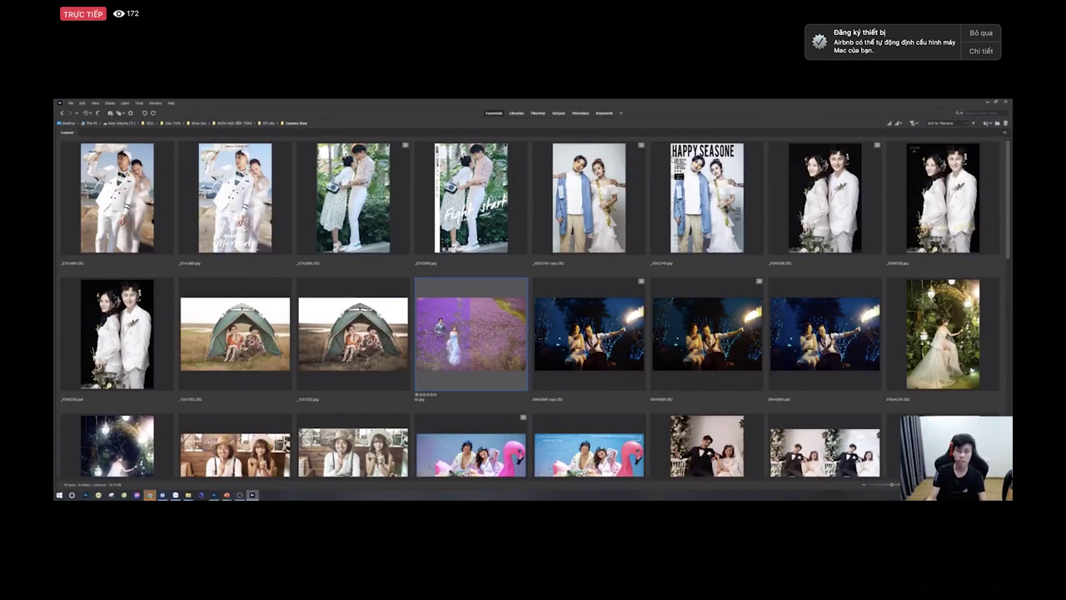
Step: Look through the rest of the Camera Raw sample folder and switch to the "ONLY. BELONG TO MY /WORLD" poster in Photoshop
scroll(533, 299, down, 5)
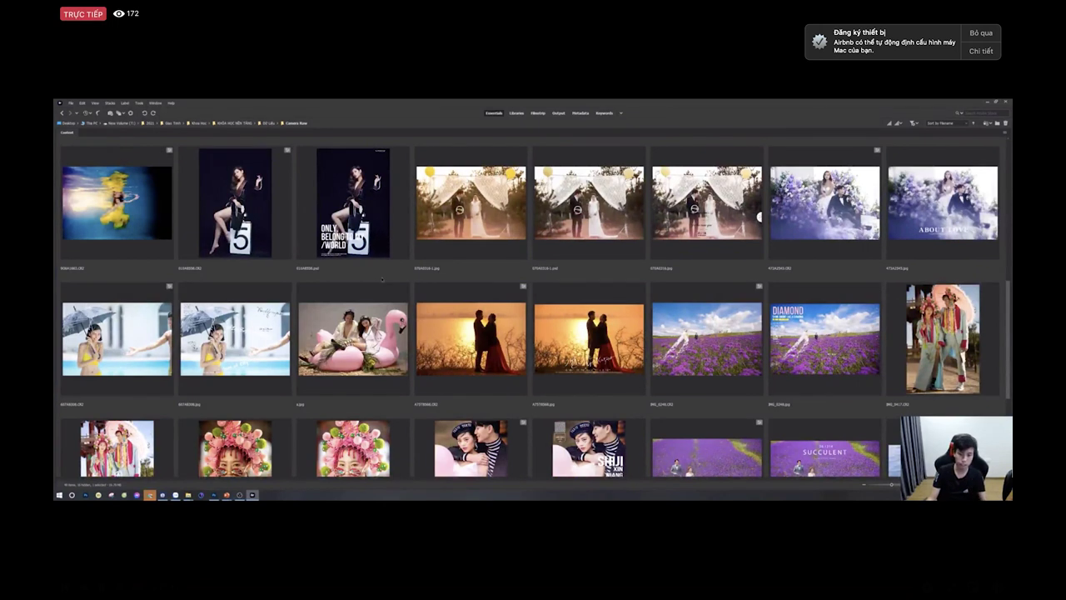
scroll(386, 264, down, 2)
scroll(533, 306, down, 2)
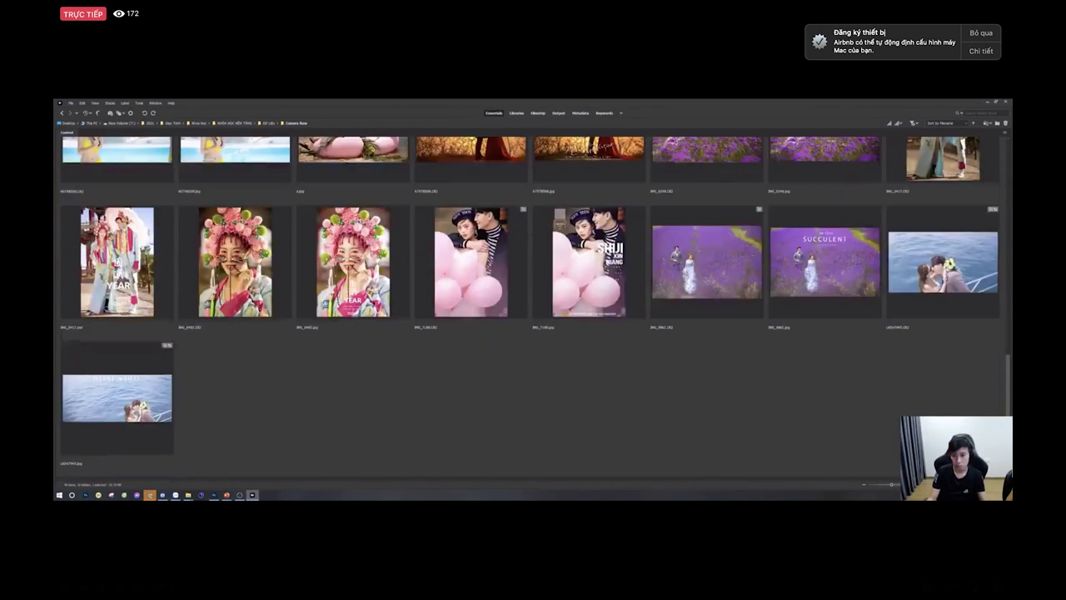
scroll(533, 307, up, 2)
scroll(533, 300, up, 3)
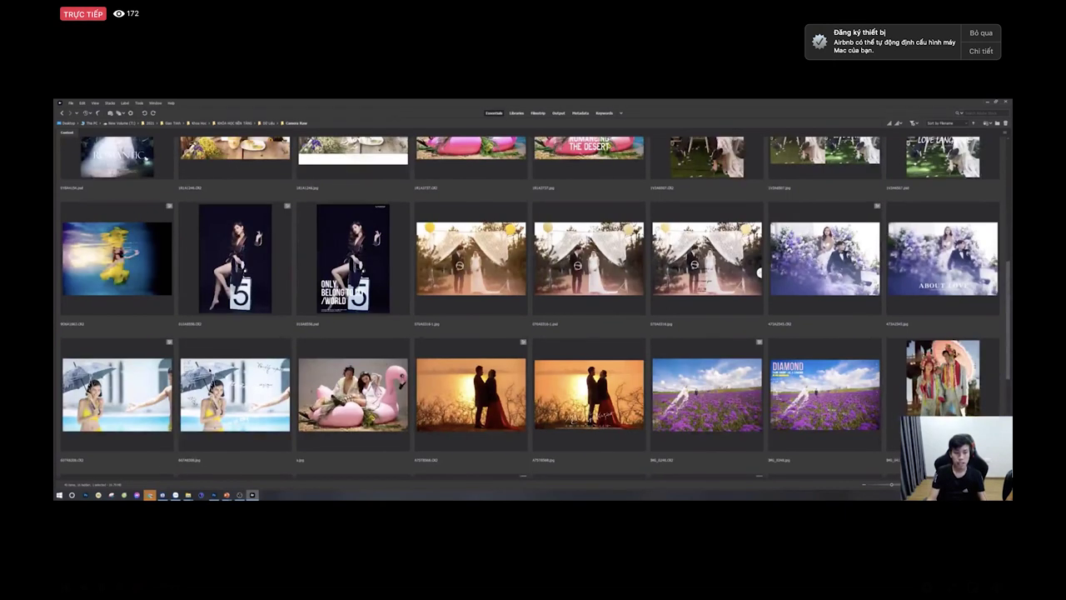
key(alt+Tab)
key(alt+Tab)
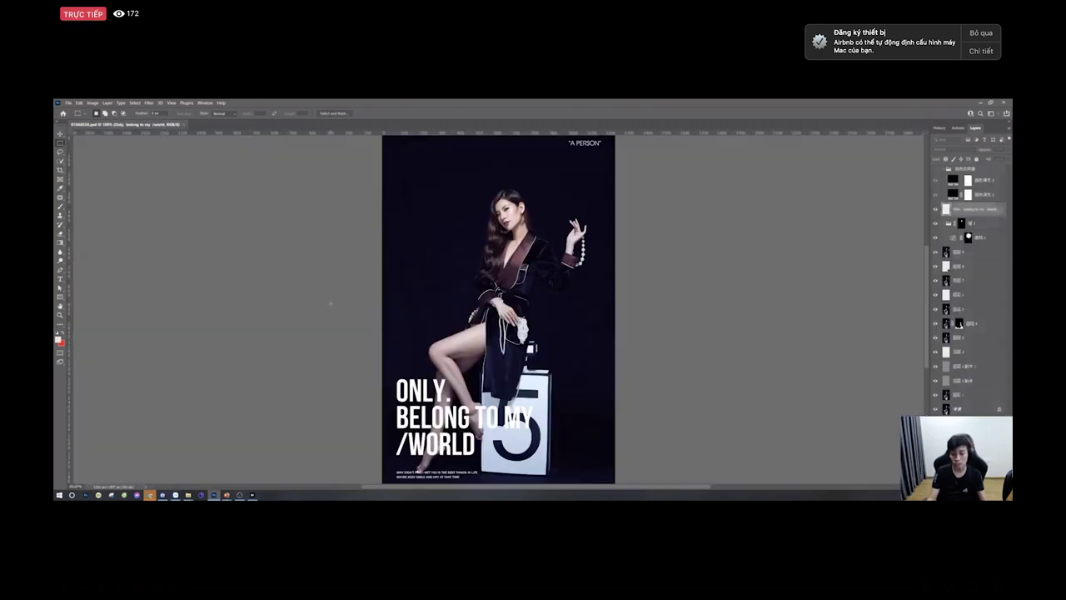
Step: Show the poster in full-screen mode with the menu bar and flatten all its layers into a single Background layer
key(f)
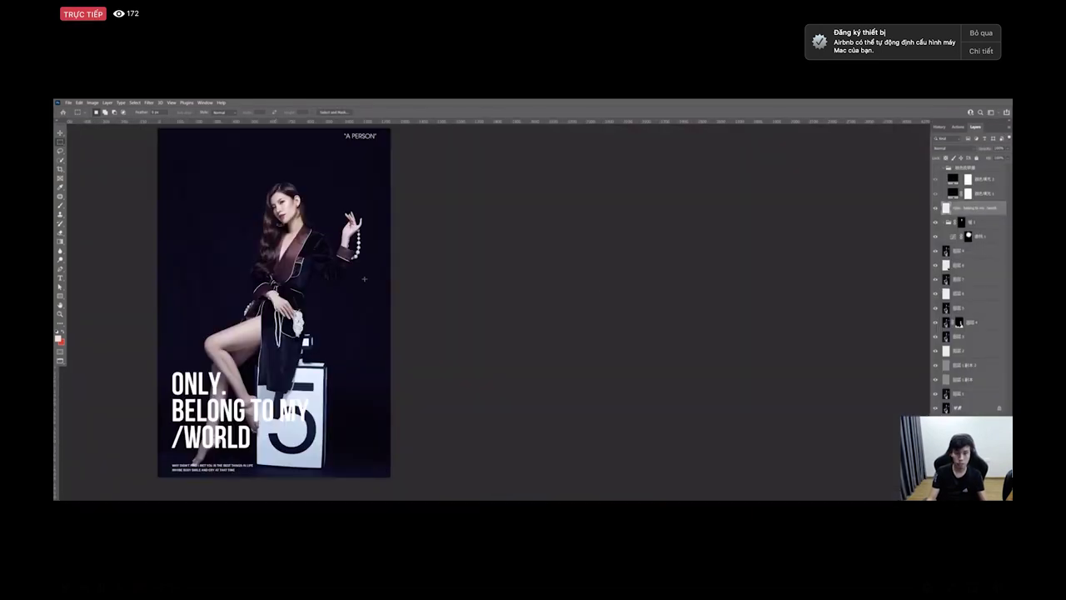
key(ctrl+e)
mouse_move(294, 210)
mouse_down()
mouse_move(338, 212)
mouse_move(275, 211)
mouse_move(297, 213)
mouse_up()
key(alt+l)
key(f)
key(Return)
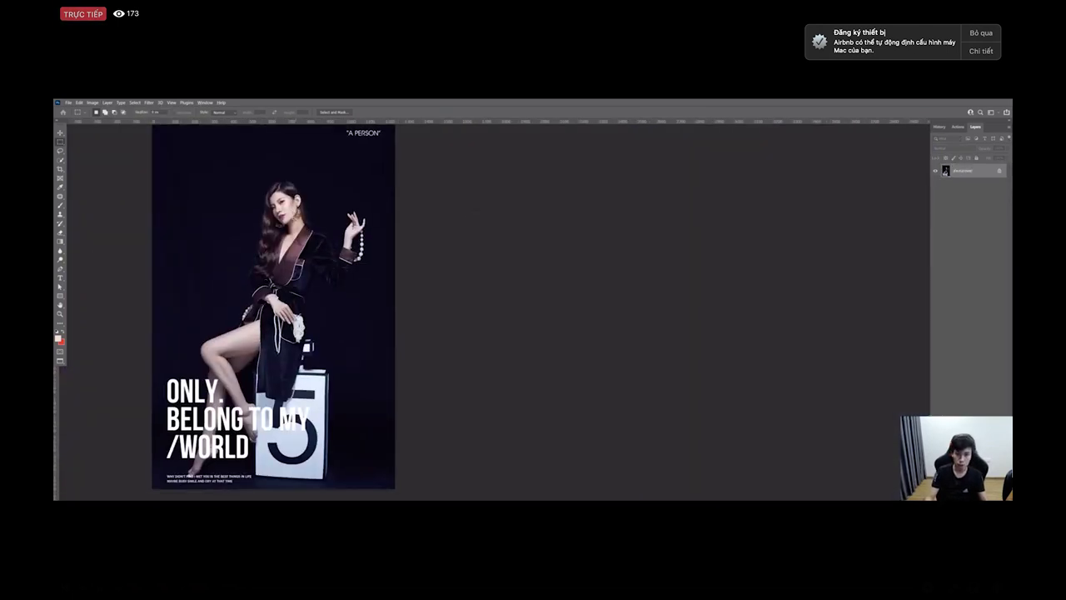
Step: Outline a freehand Lasso selection in the poster's dark background beside the model, below her raised hand
scroll(313, 230, up, 3)
scroll(312, 230, down, 3)
scroll(317, 230, up, 1)
scroll(291, 218, up, 1)
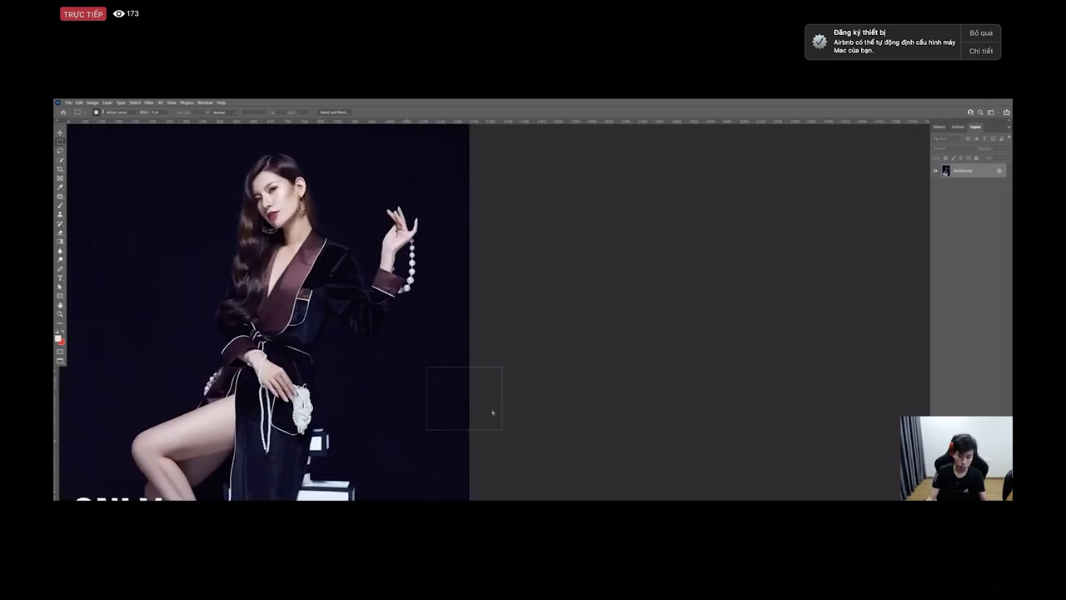
scroll(481, 410, down, 2)
key(v)
mouse_move(444, 357)
mouse_down()
mouse_move(471, 415)
mouse_move(470, 362)
mouse_up()
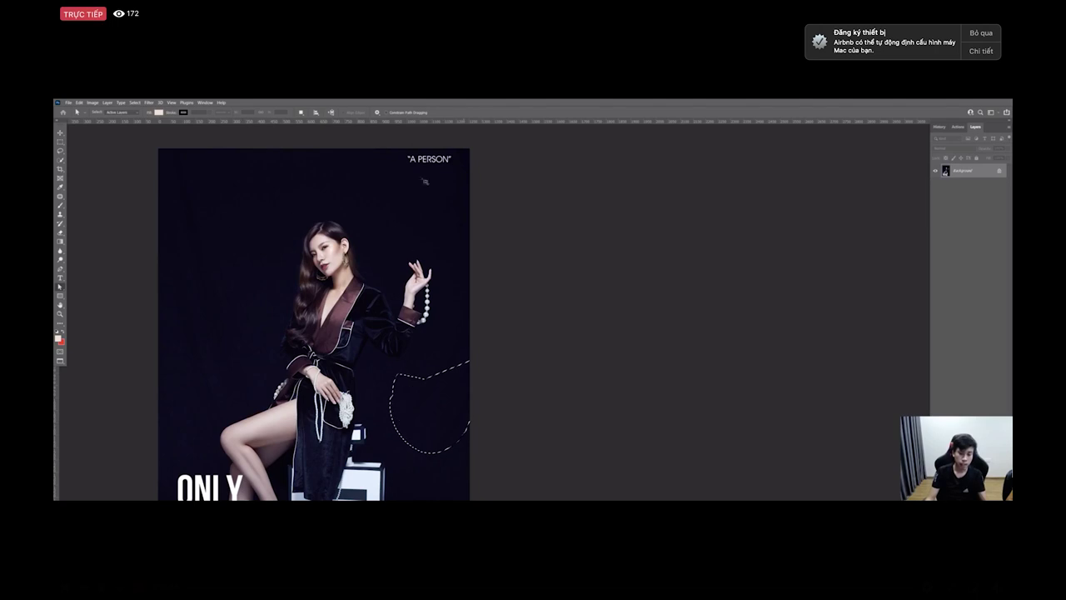
key(l)
scroll(403, 282, down, 1)
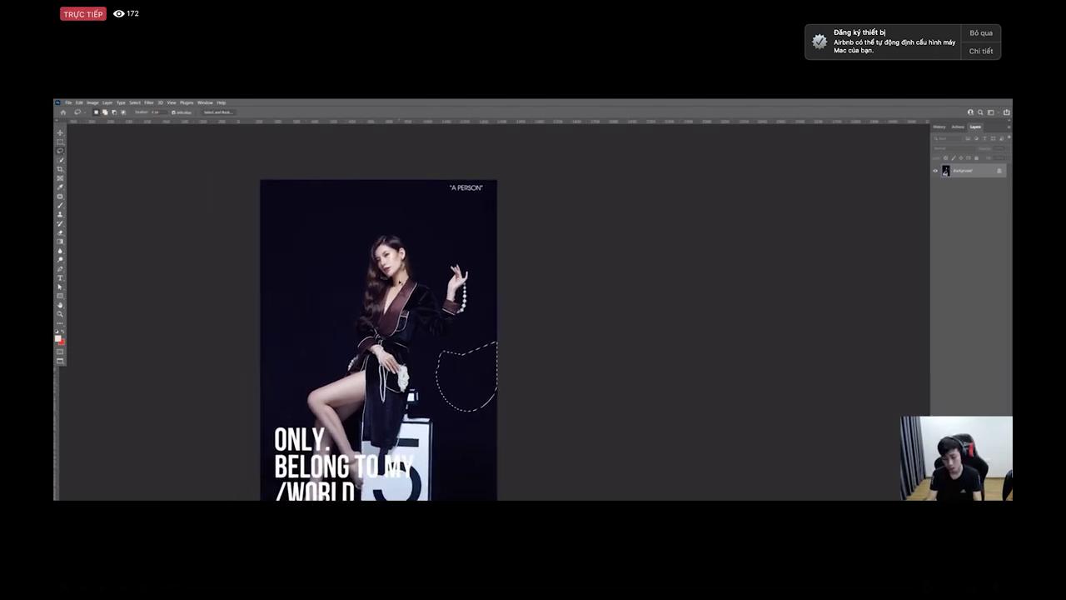
Step: Fit the whole poster to the screen, view it in full-screen mode without the interface, and return to the view with panels
key(ctrl+0)
key(f)
drag(400, 350, 264, 347)
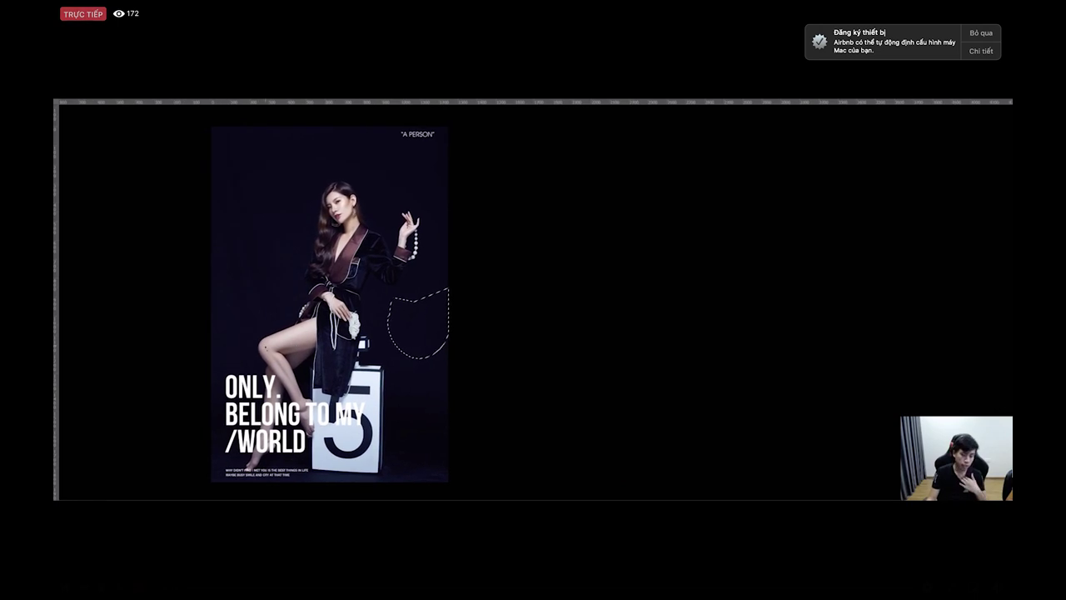
key(f)
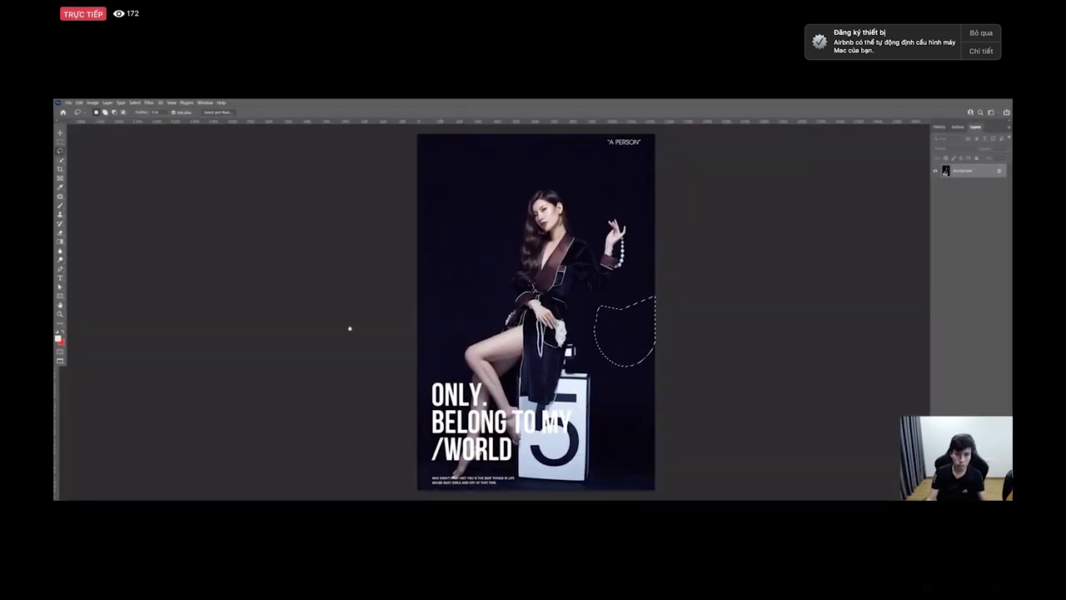
scroll(355, 330, right, 5)
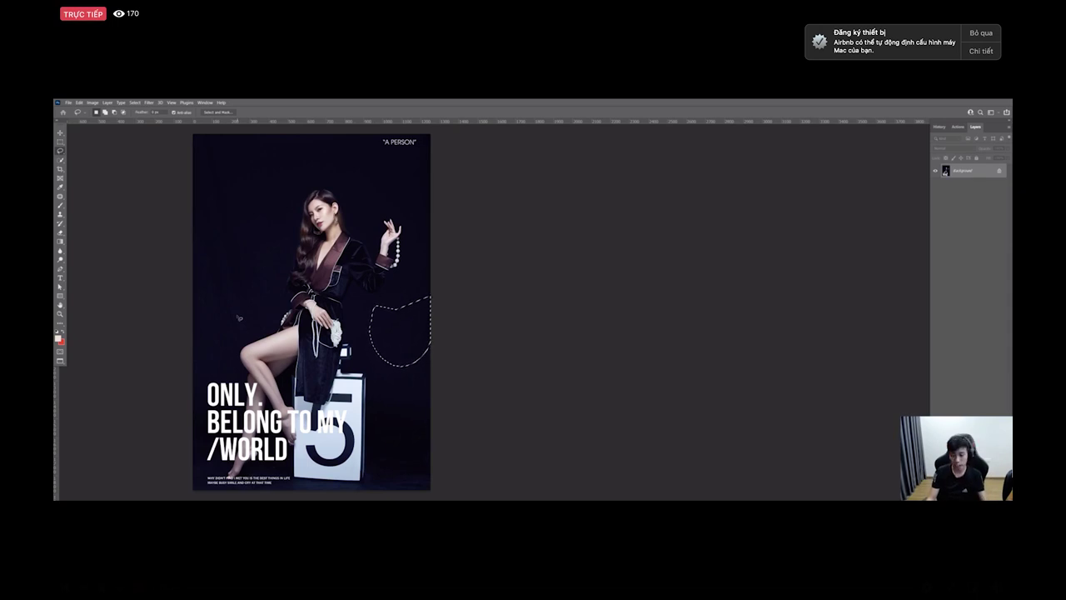
Step: Switch to File Explorer and open the ẢNH MẪU folder inside 2021 > FB > 2019 on the T: drive
key(alt+Tab)
key(alt+Tab)
key(alt+Tab)
key(alt+Tab)
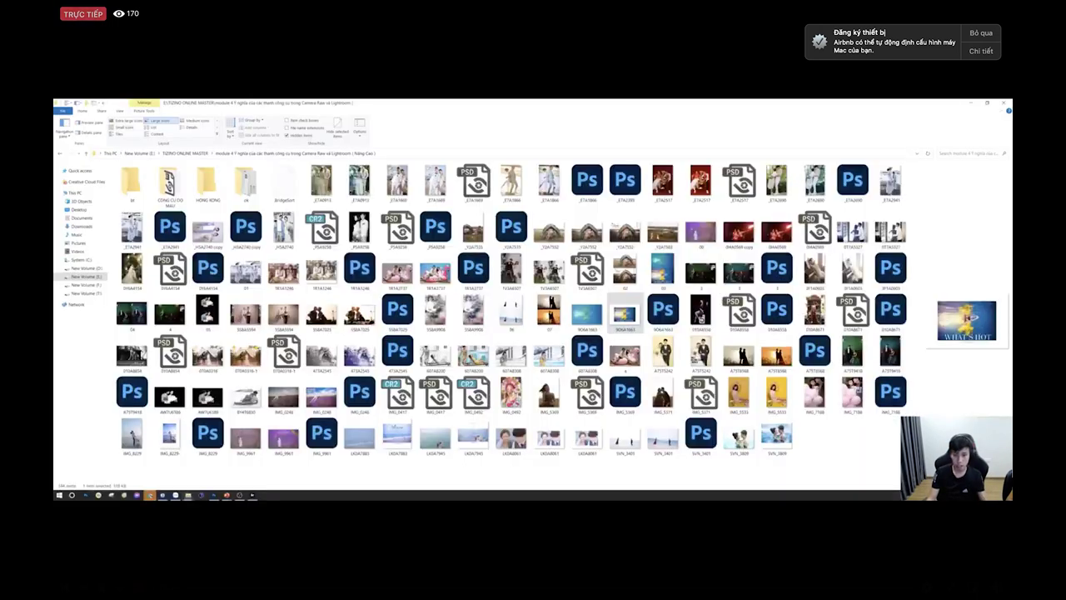
click(99, 293)
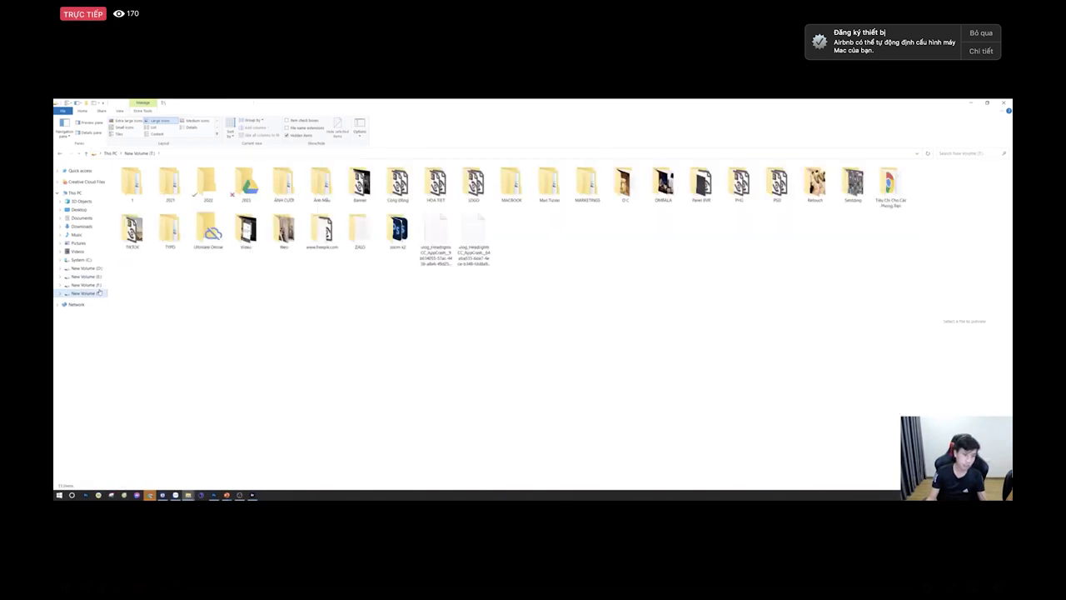
double_click(167, 185)
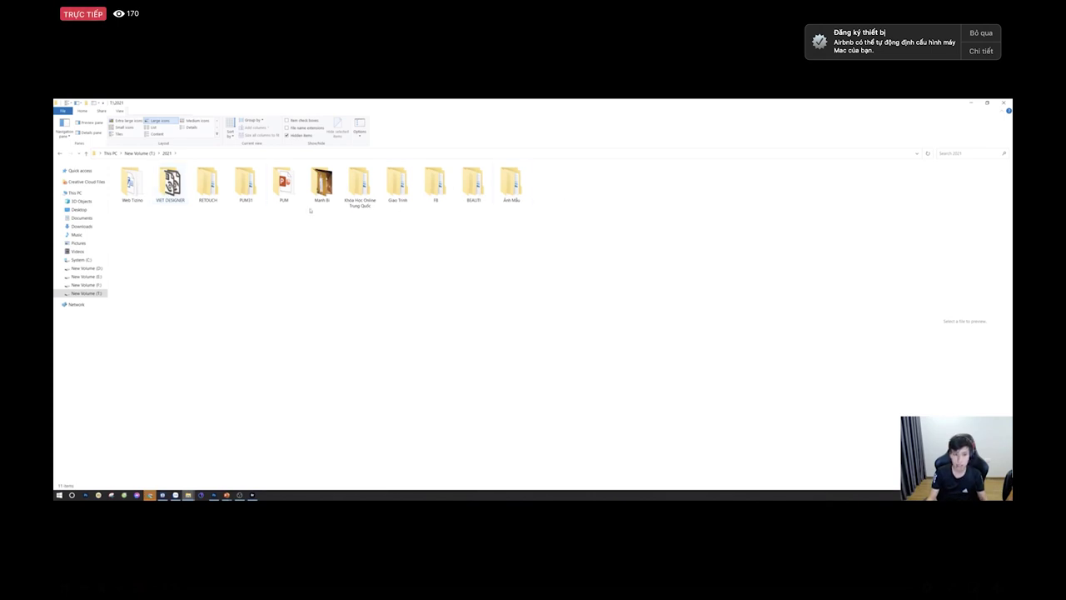
double_click(439, 187)
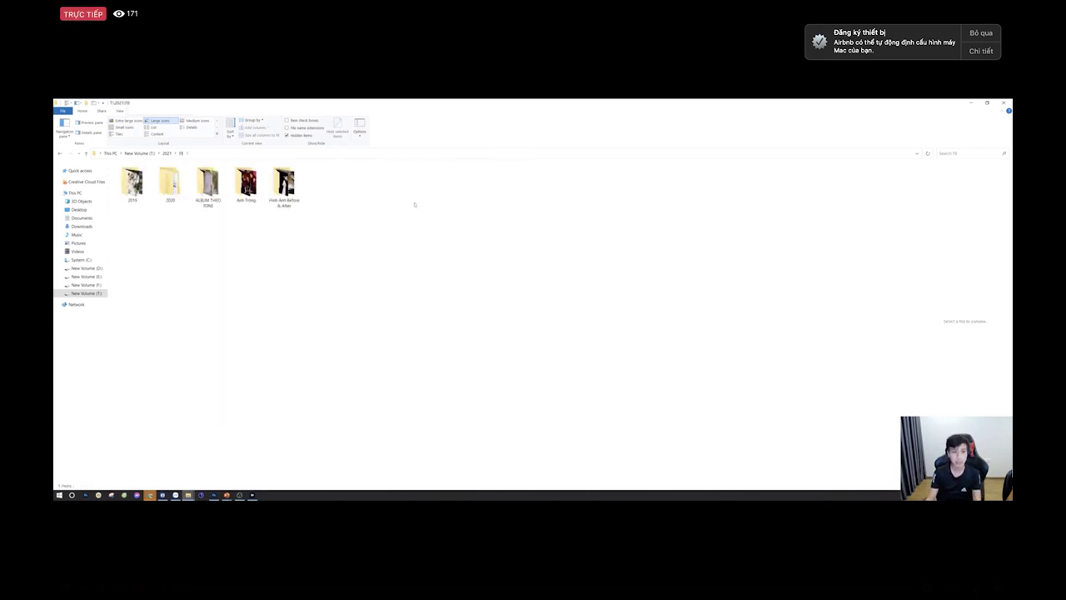
double_click(133, 183)
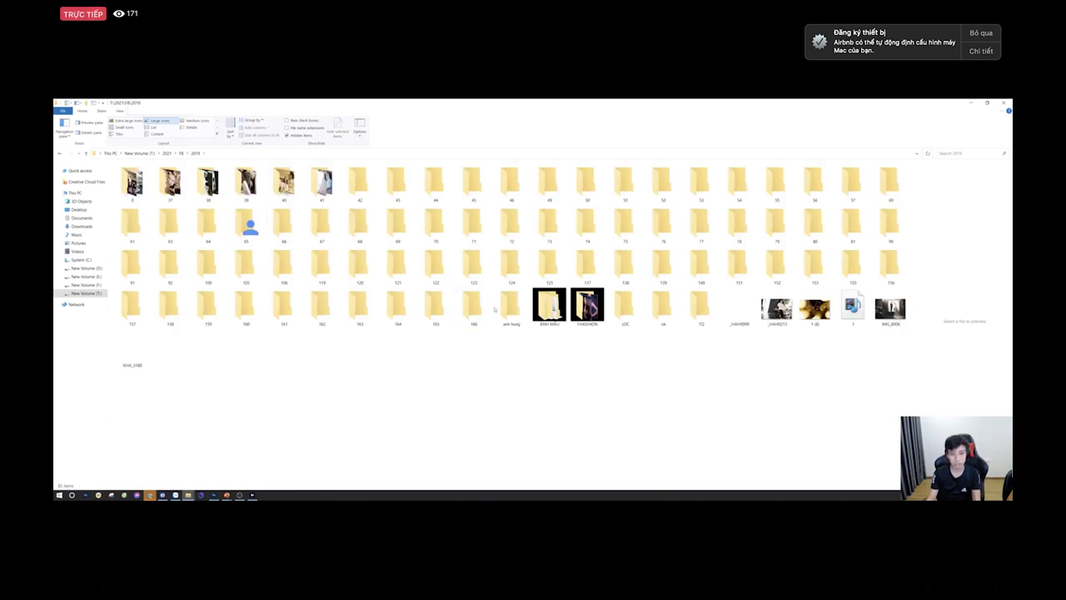
double_click(545, 309)
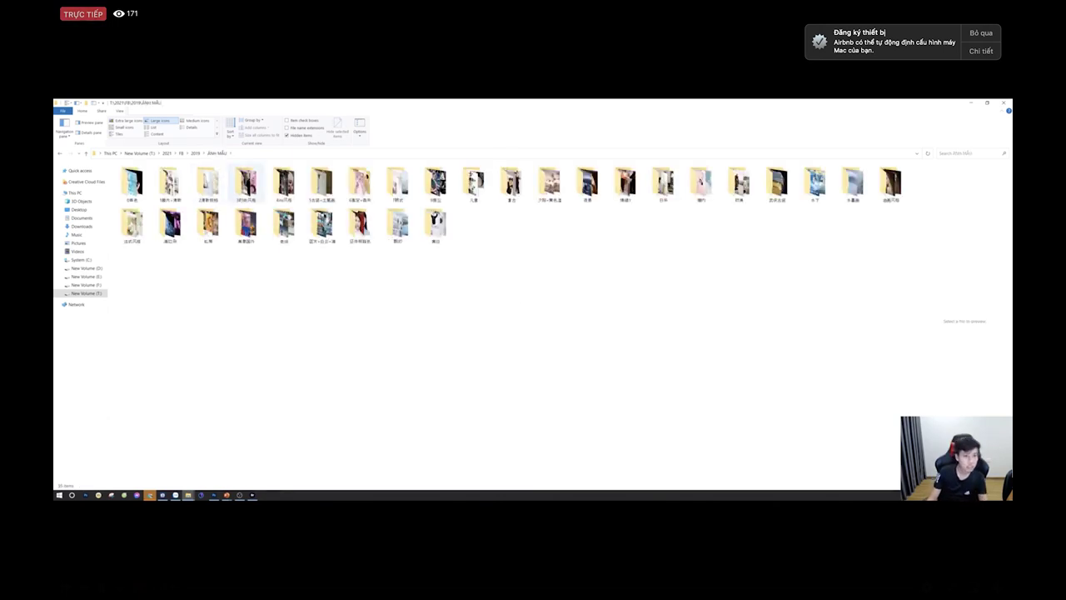
Step: Open the sample subfolder containing the CHENMAN photographs and look through its thumbnails from start to end
click(436, 183)
double_click(436, 183)
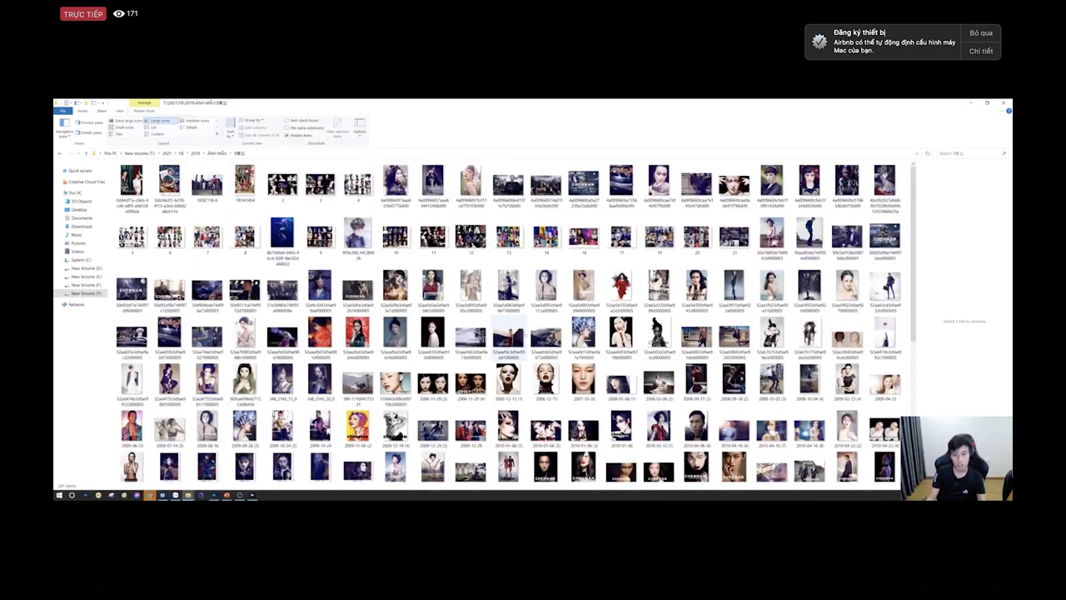
scroll(547, 329, down, 5)
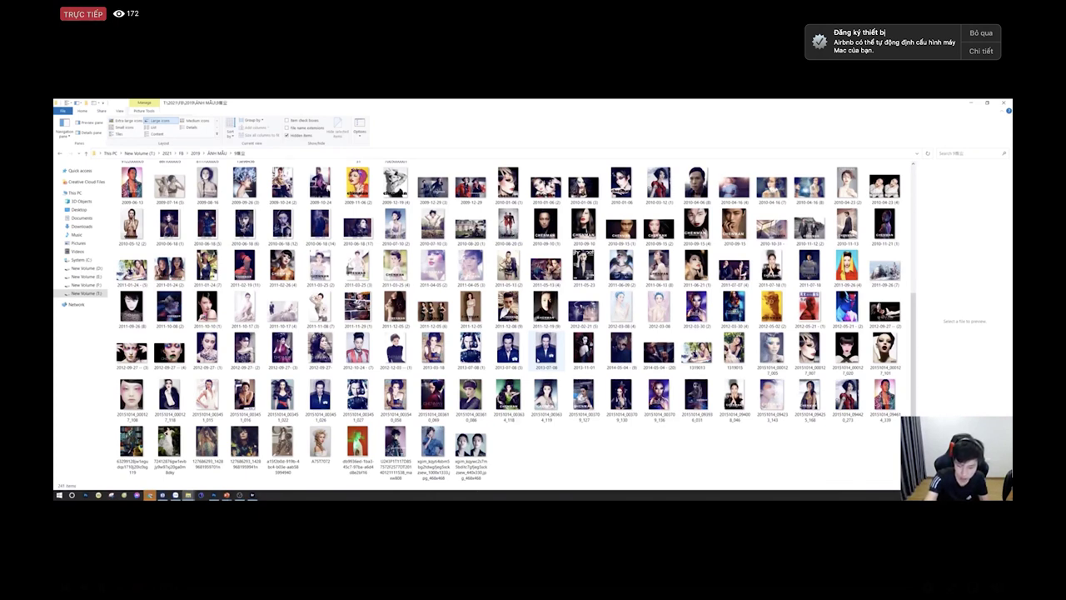
key(alt+Tab)
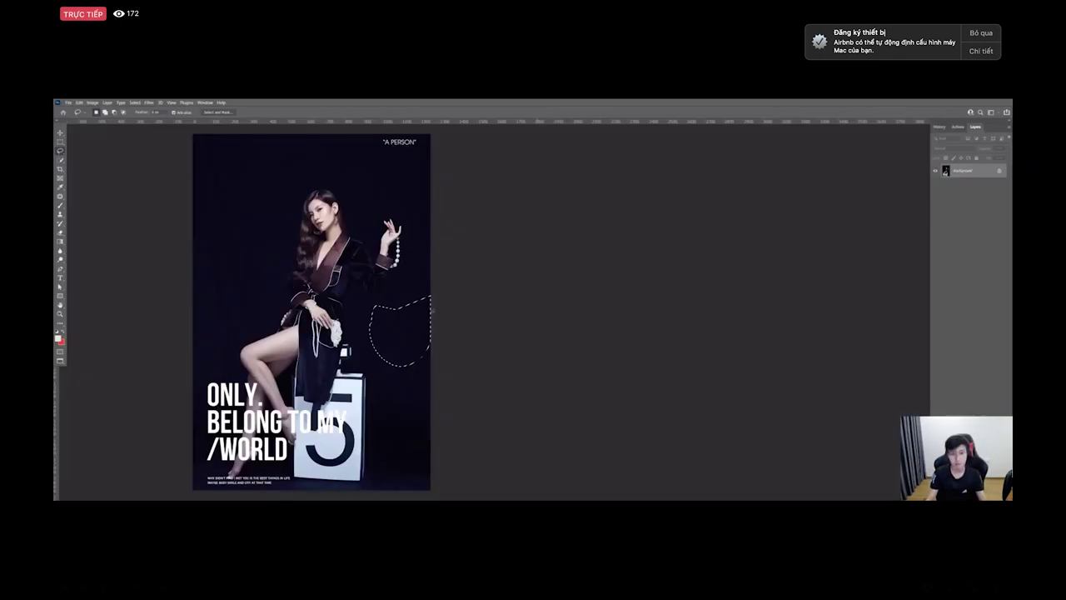
key(alt+Tab)
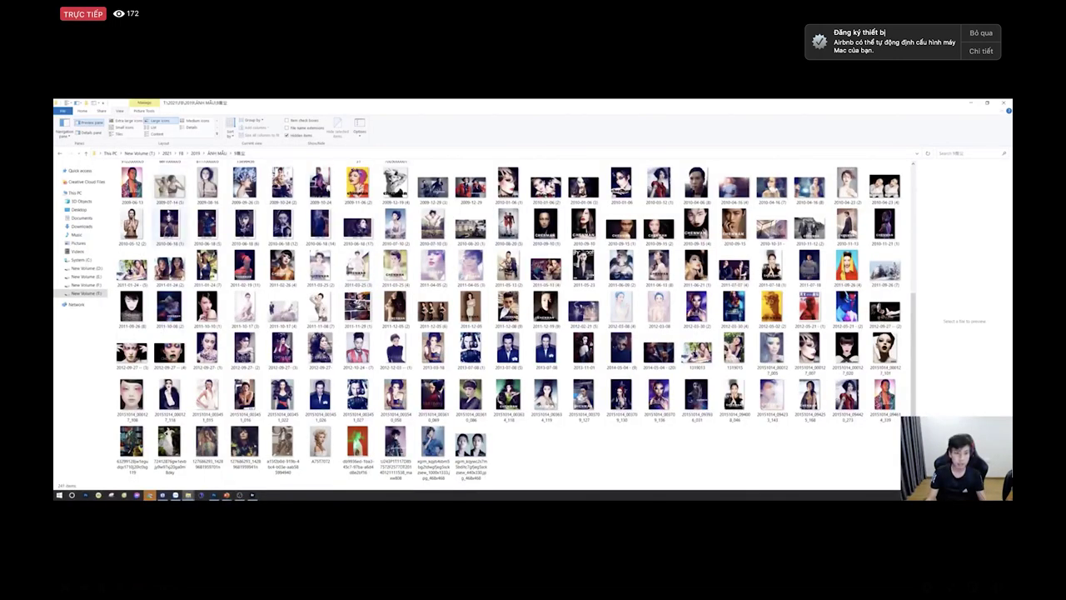
scroll(283, 183, up, 5)
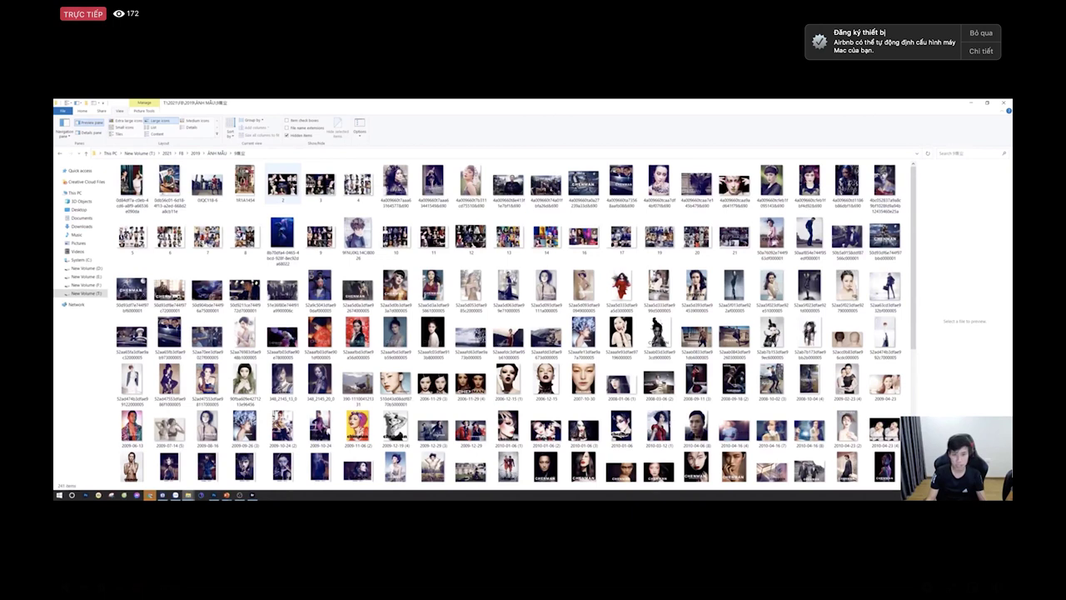
Step: Open collage 2 in the ACDSee viewer and step through the CHENMAN reference images up to collage 12, comparing their dark, blue-toned styles
double_click(283, 185)
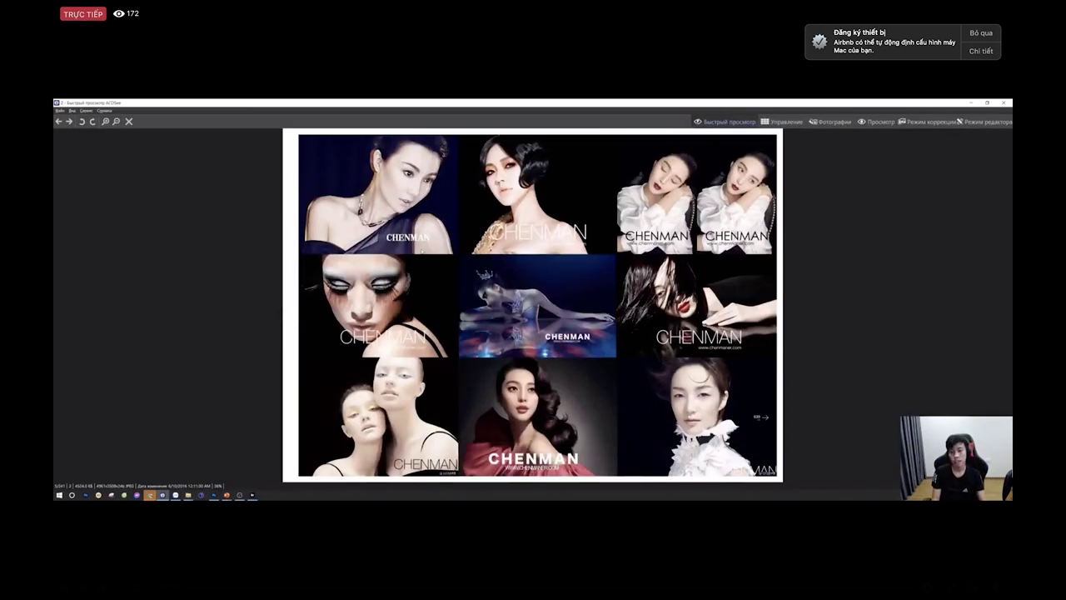
key(Right)
key(Right)
key(Right)
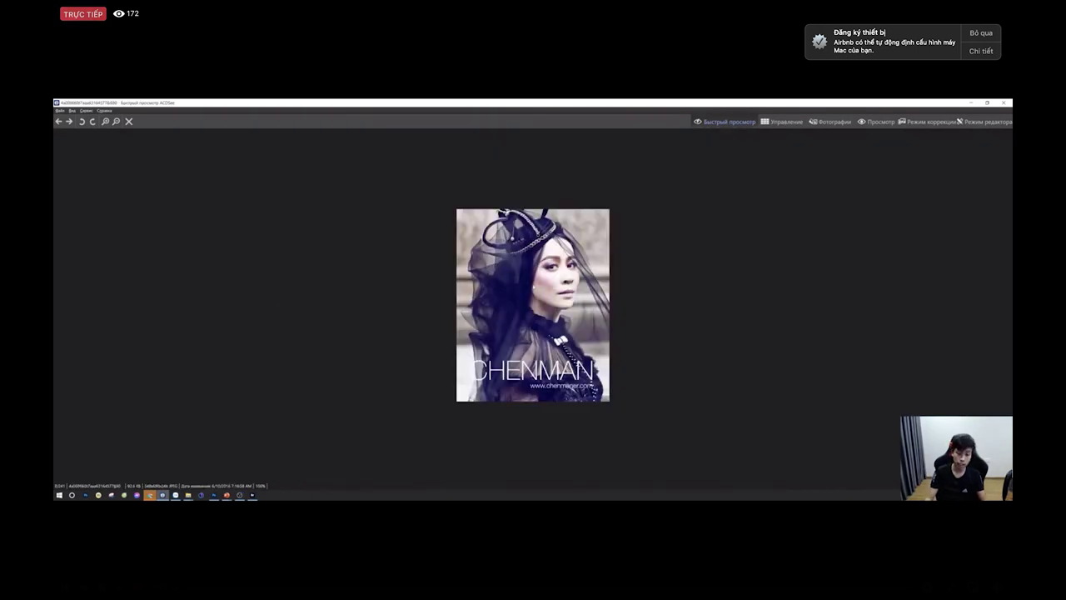
key(Right)
key(Right)
key(Right)
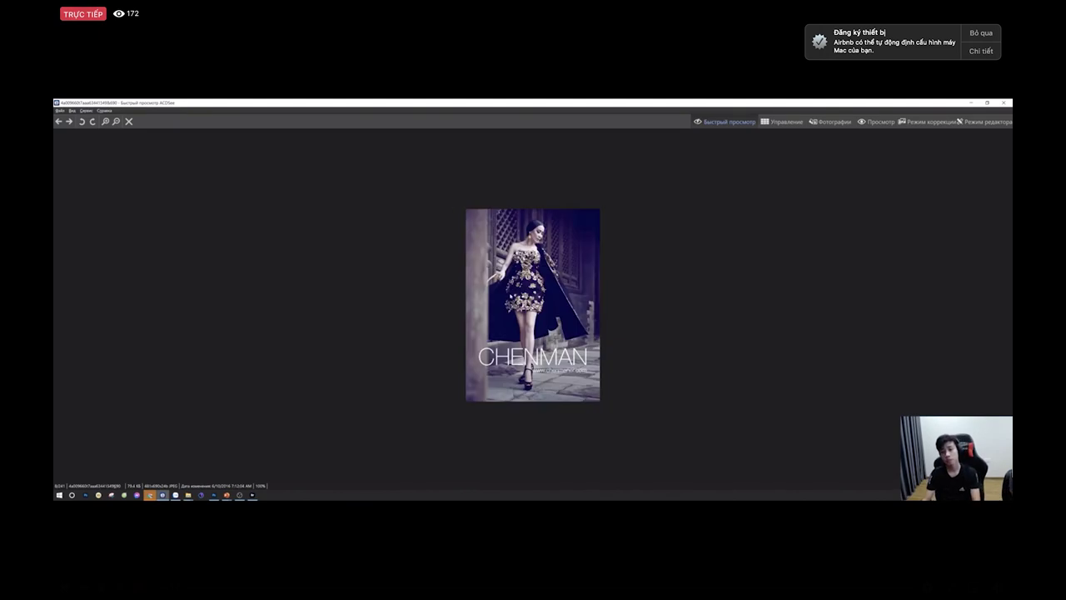
key(Right)
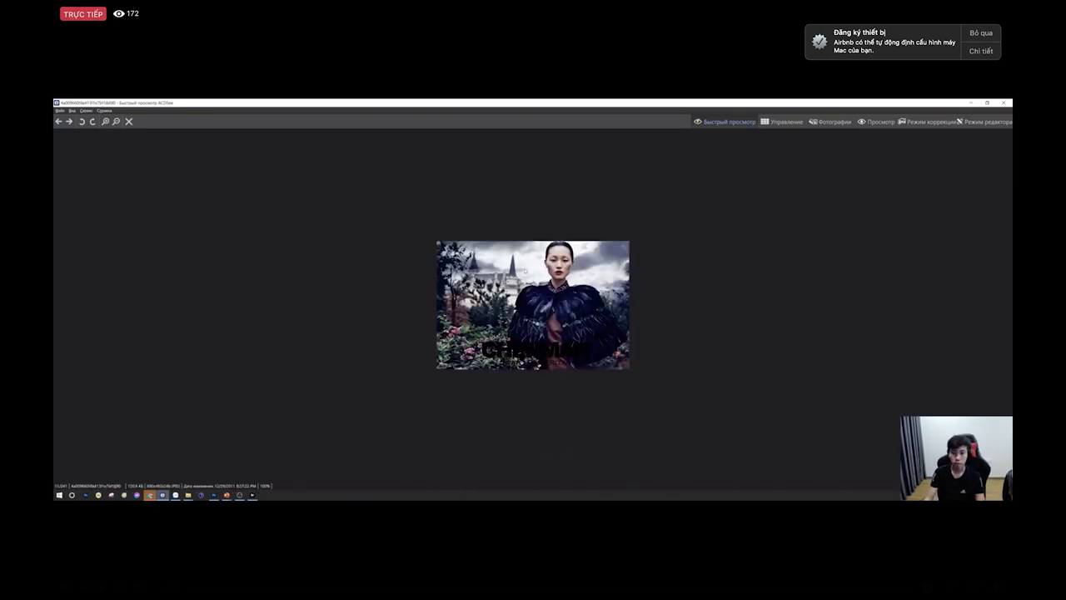
key(Right)
key(Right)
key(Right)
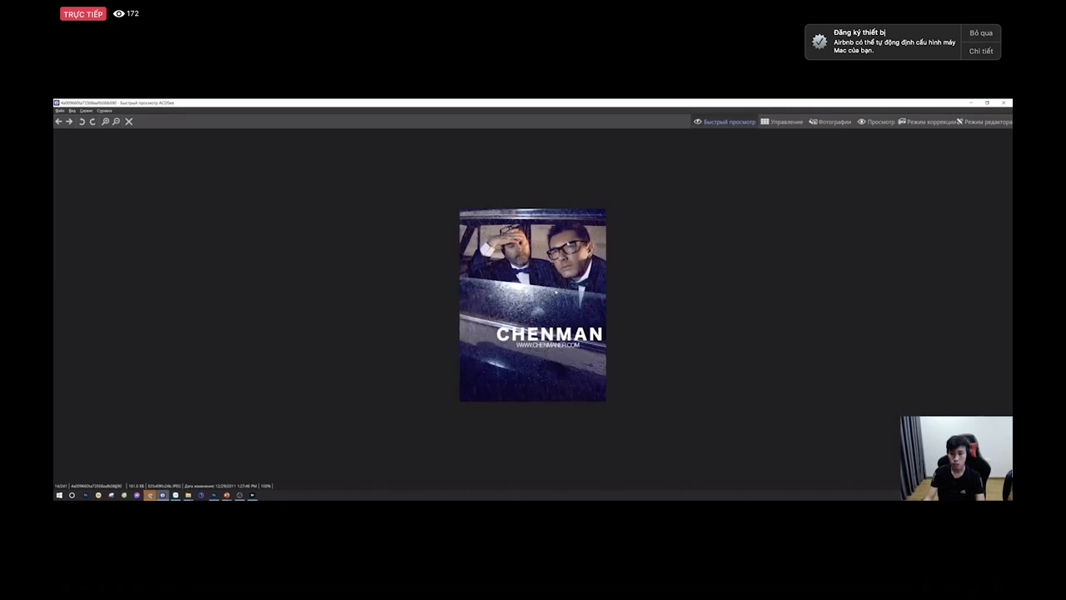
key(Right)
key(Right)
key(Right)
key(Right)
key(Left)
key(Right)
key(Right)
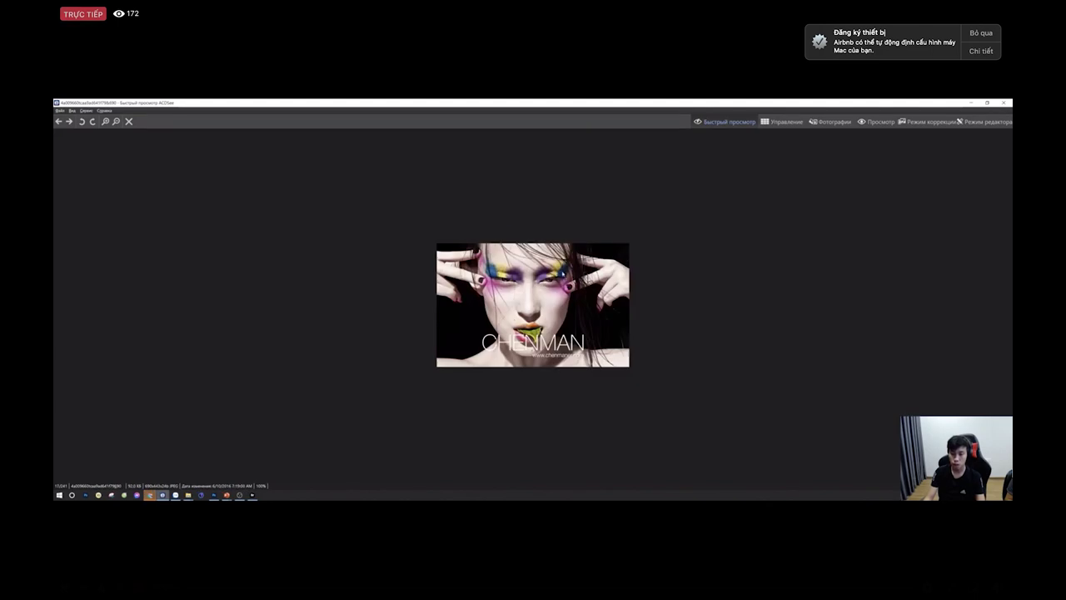
key(Right)
key(Right)
key(Right)
key(Left)
key(Right)
key(Right)
key(Right)
key(Right)
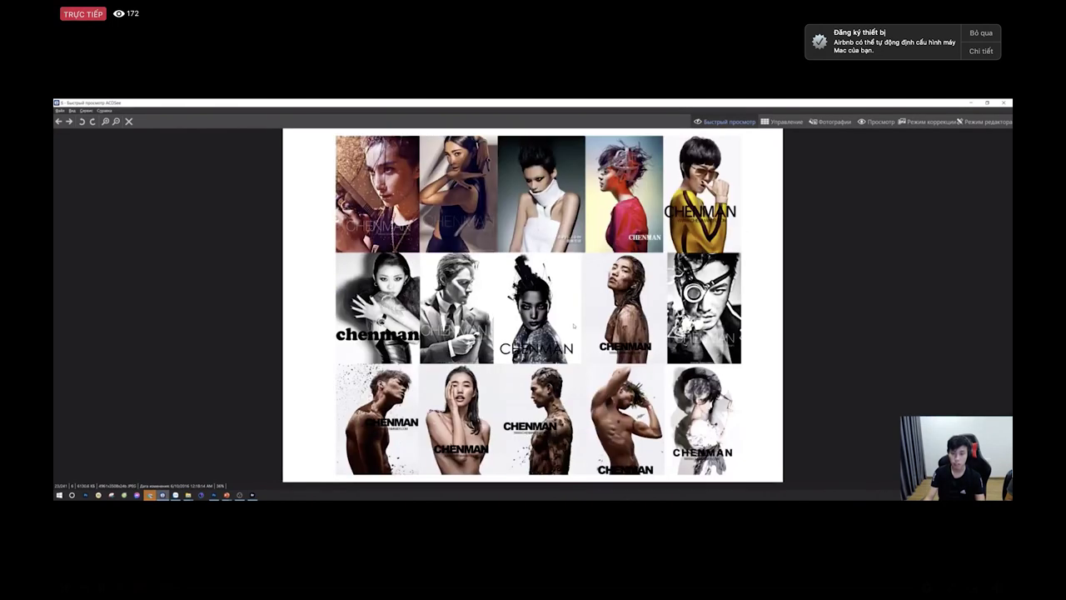
key(Right)
key(Right)
key(Right)
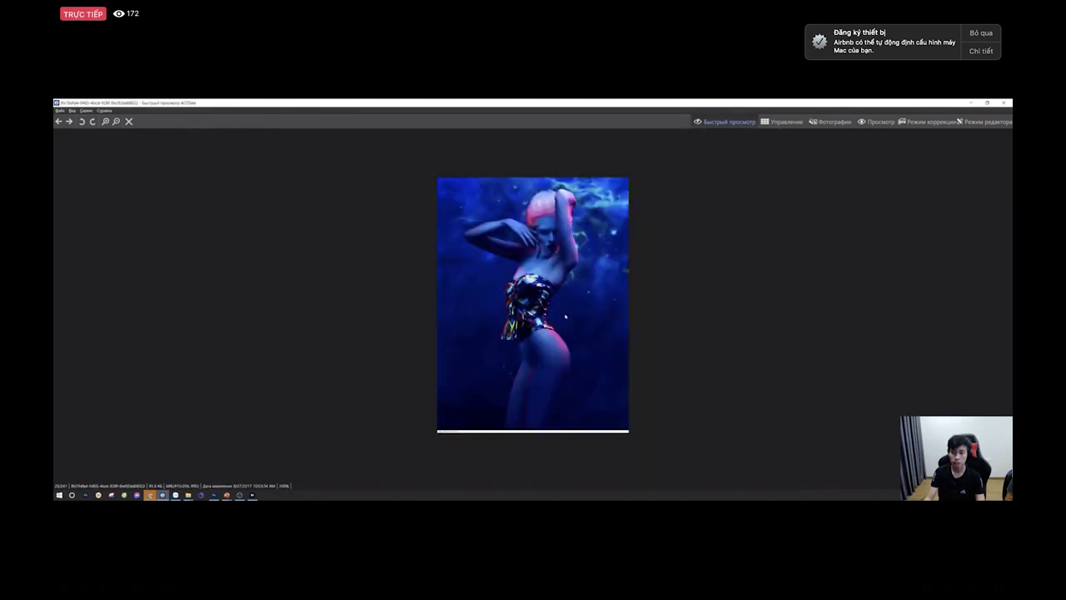
key(Right)
key(Right)
key(Left)
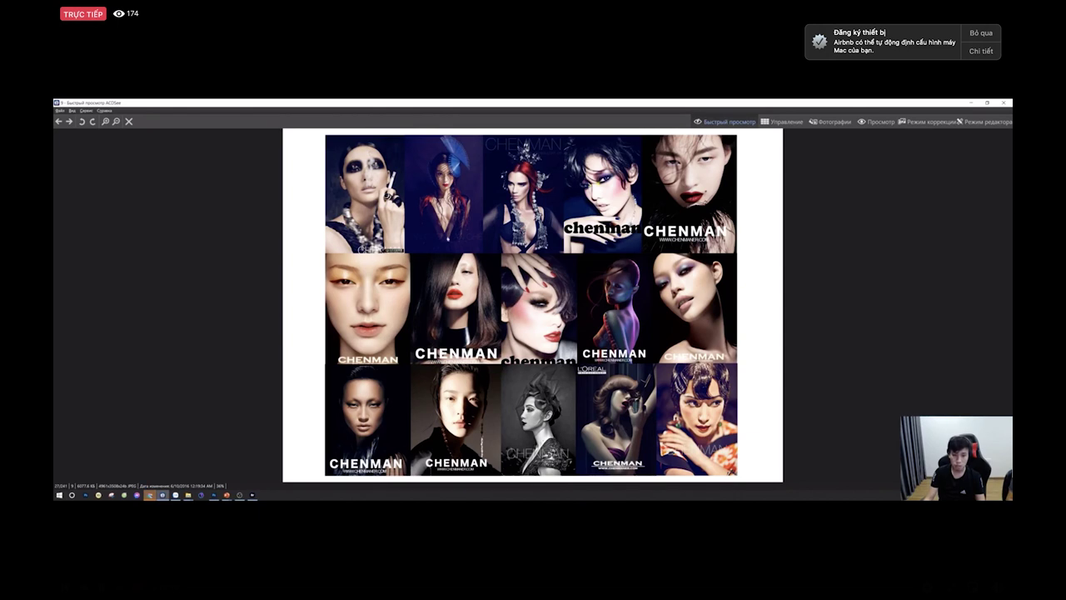
key(Right)
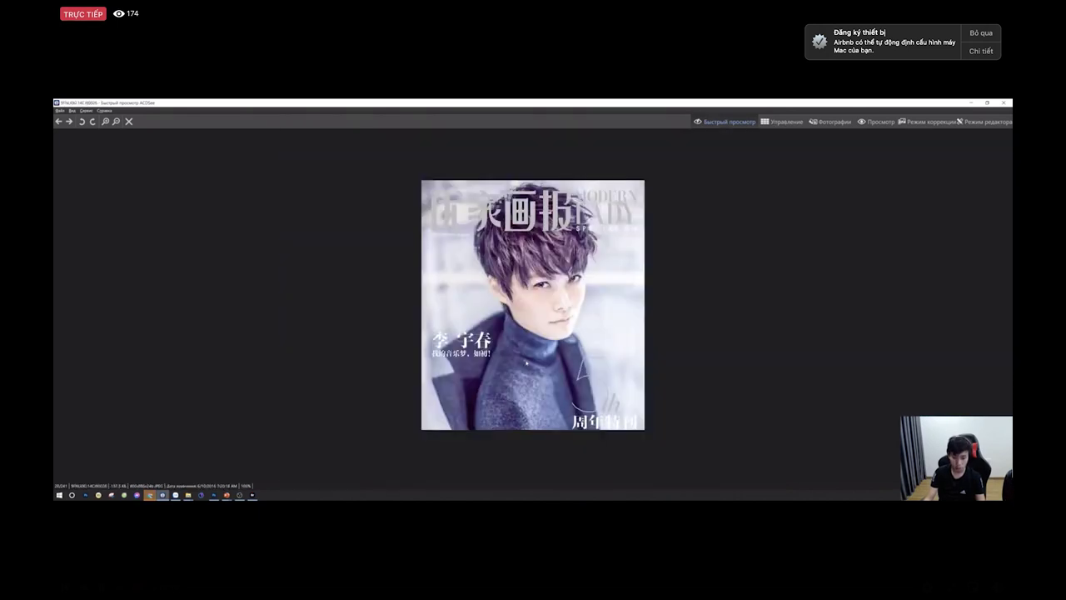
key(Right)
key(Right)
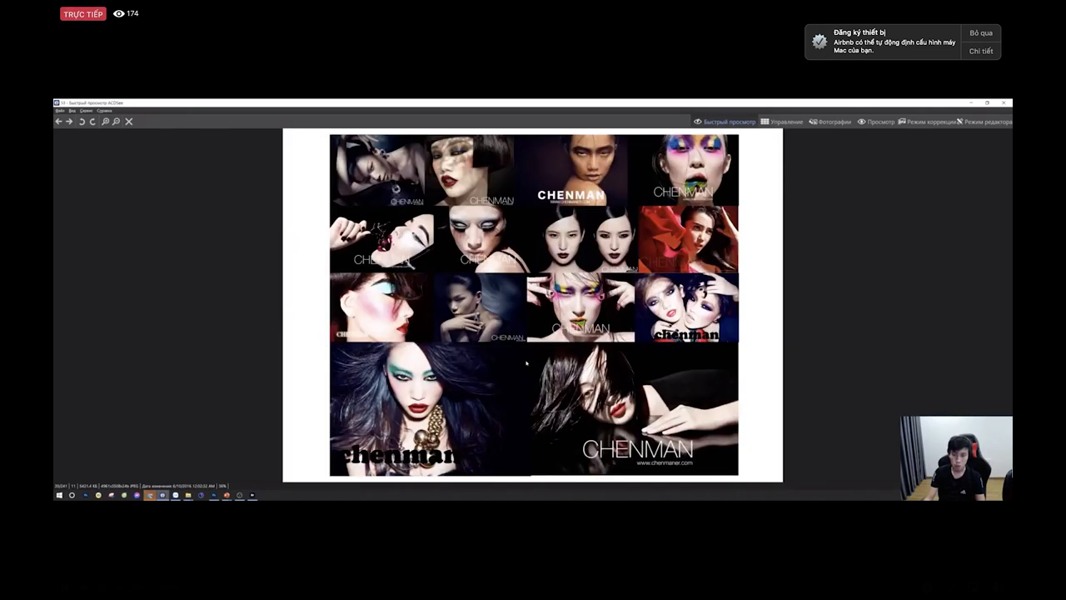
key(Right)
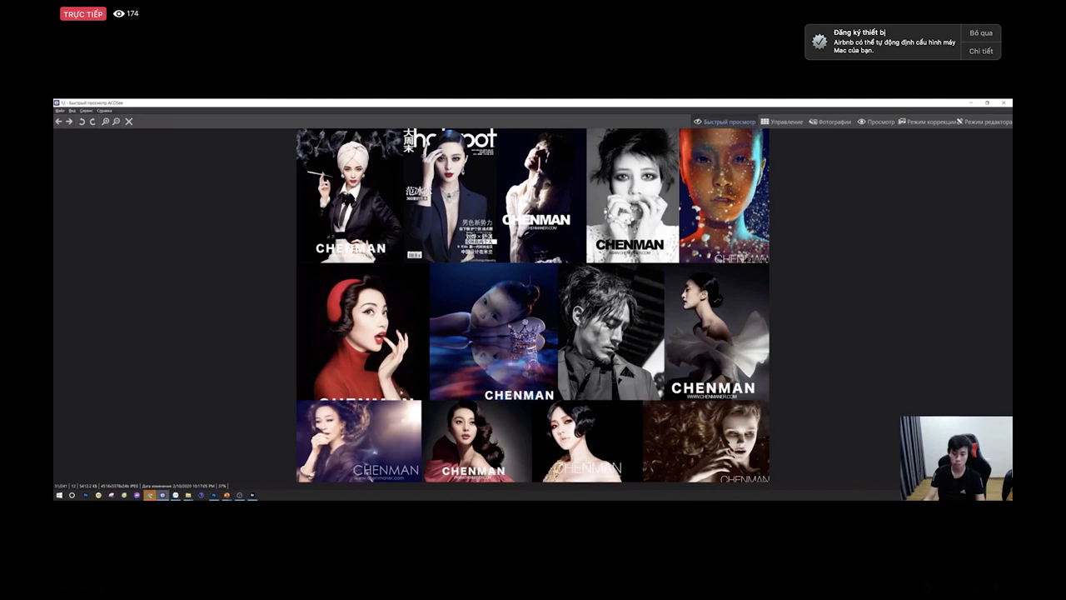
Step: Step onward through the CHENMAN collages from 12 to 21, comparing their colour styles
key(Right)
key(Right)
key(Left)
key(Right)
key(Left)
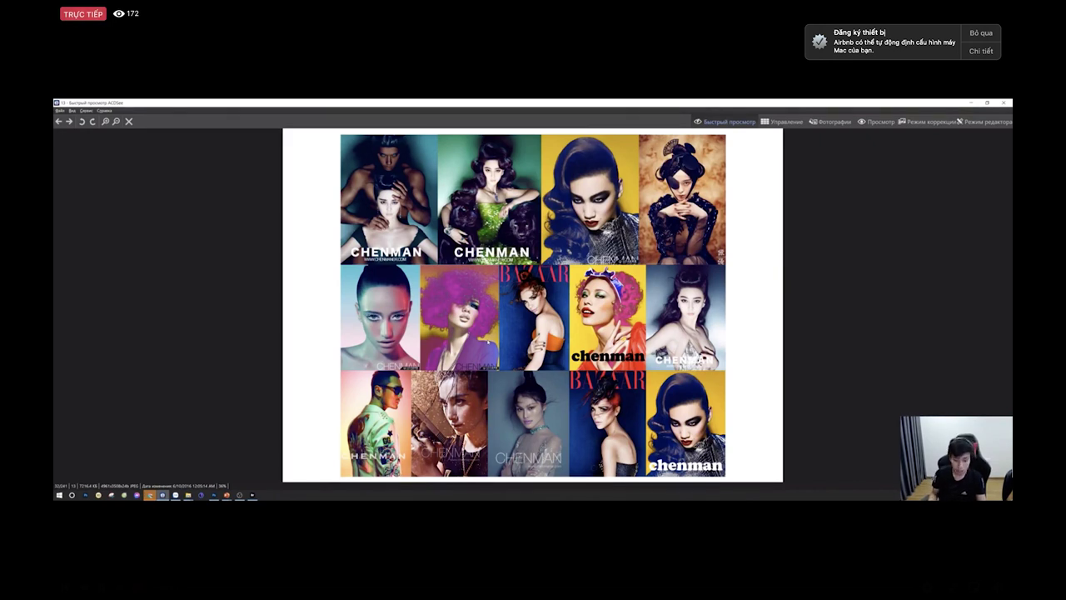
key(Right)
key(Right)
key(Right)
key(Right)
key(Right)
key(Right)
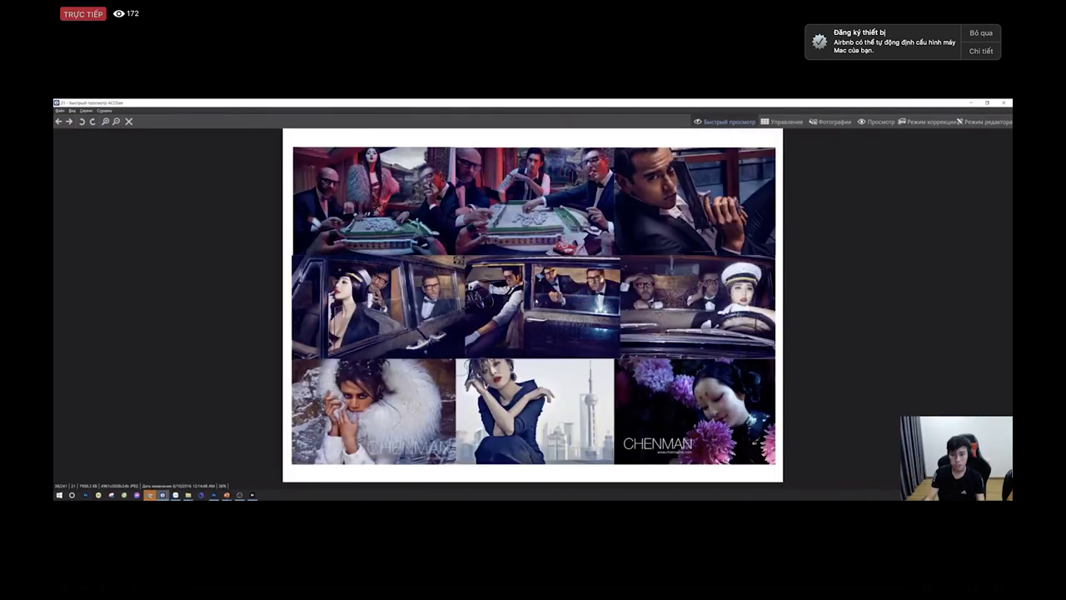
Step: Enlarge collage 21 to 50%, inspect its mahjong and car scenes from top to bottom, and close the viewer
key(plus)
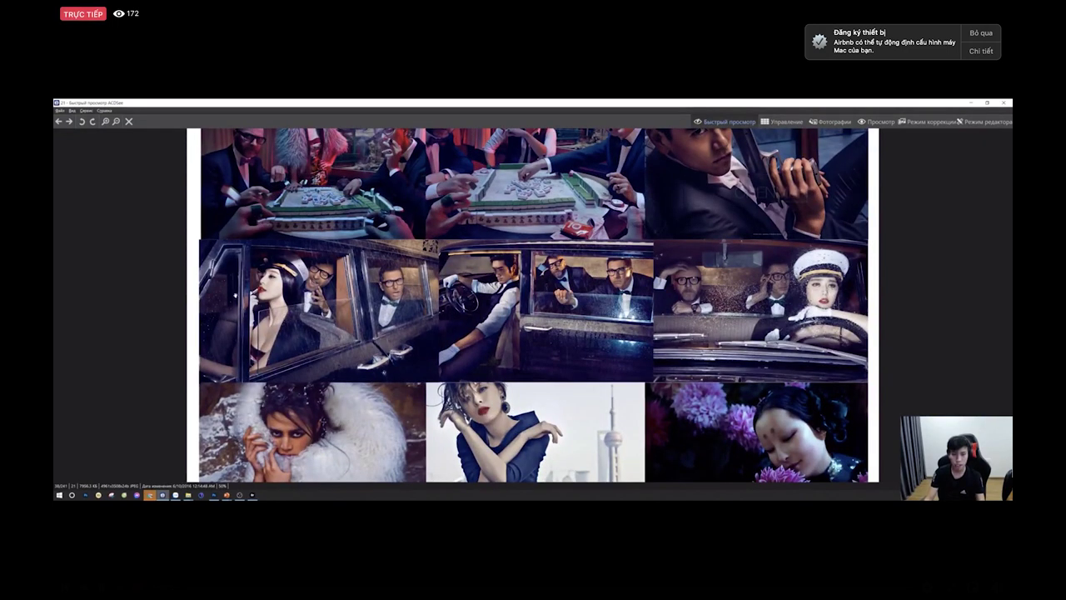
drag(433, 313, 433, 376)
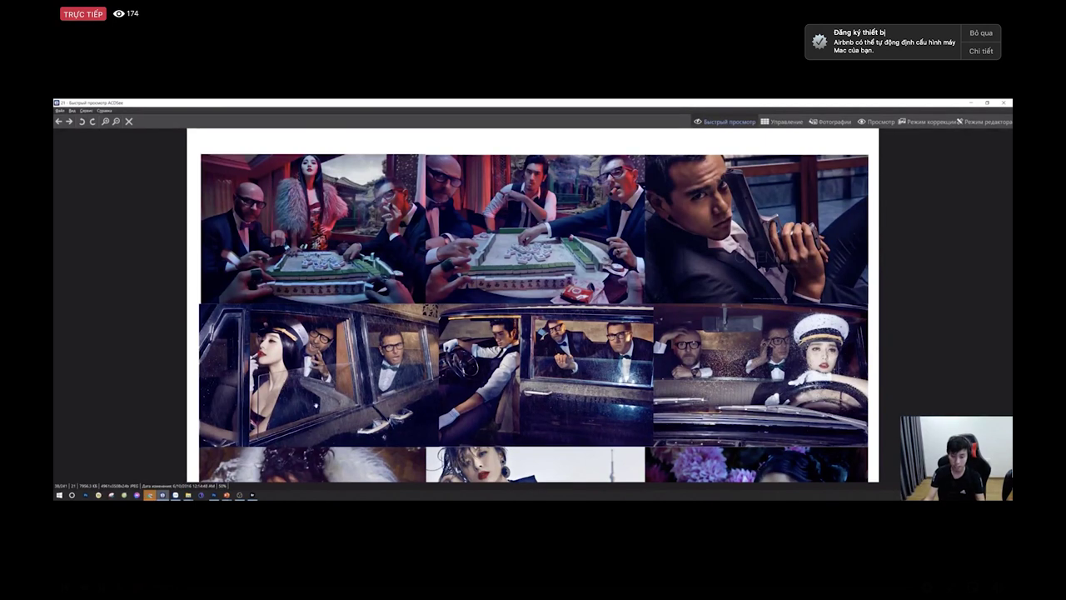
scroll(313, 403, down, 3)
scroll(313, 403, up, 3)
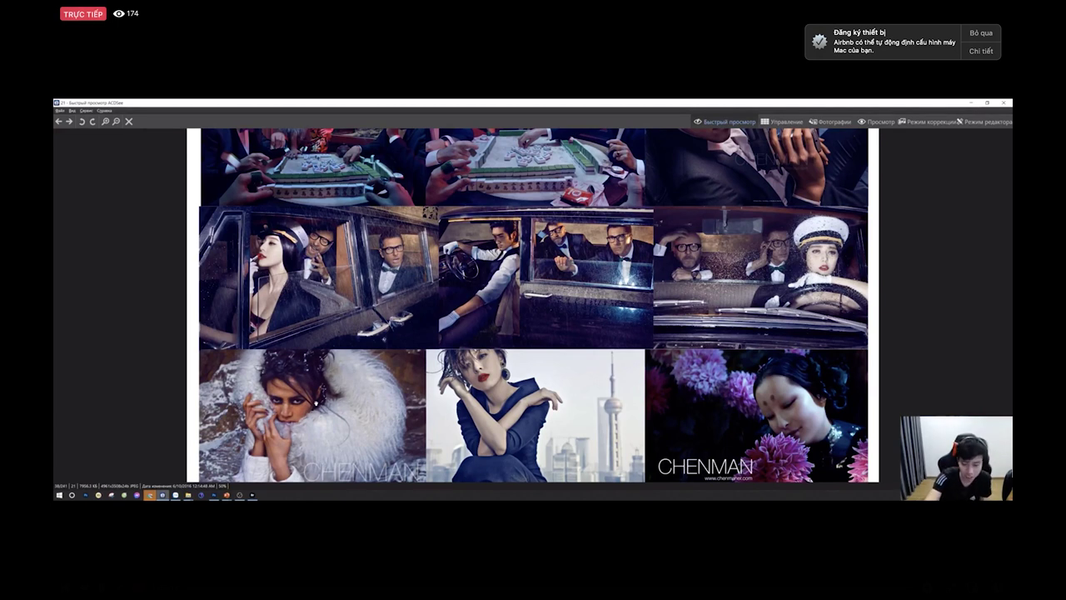
key(Escape)
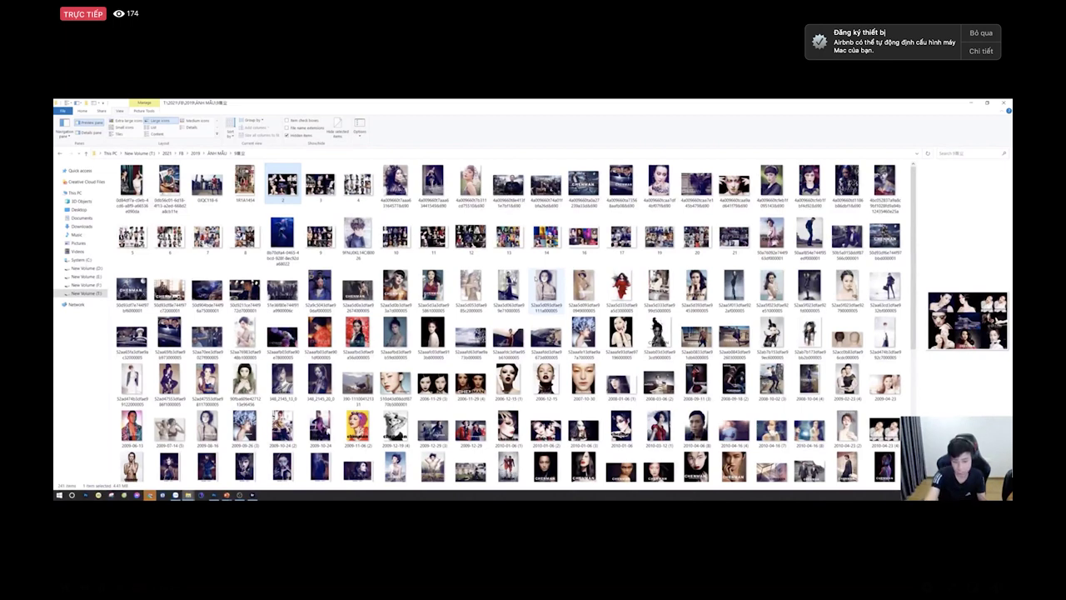
Step: Switch to Adobe Bridge, preview the poster of the couple with pink balloons full screen, and select the unlettered sunset silhouette photo
key(alt+Tab)
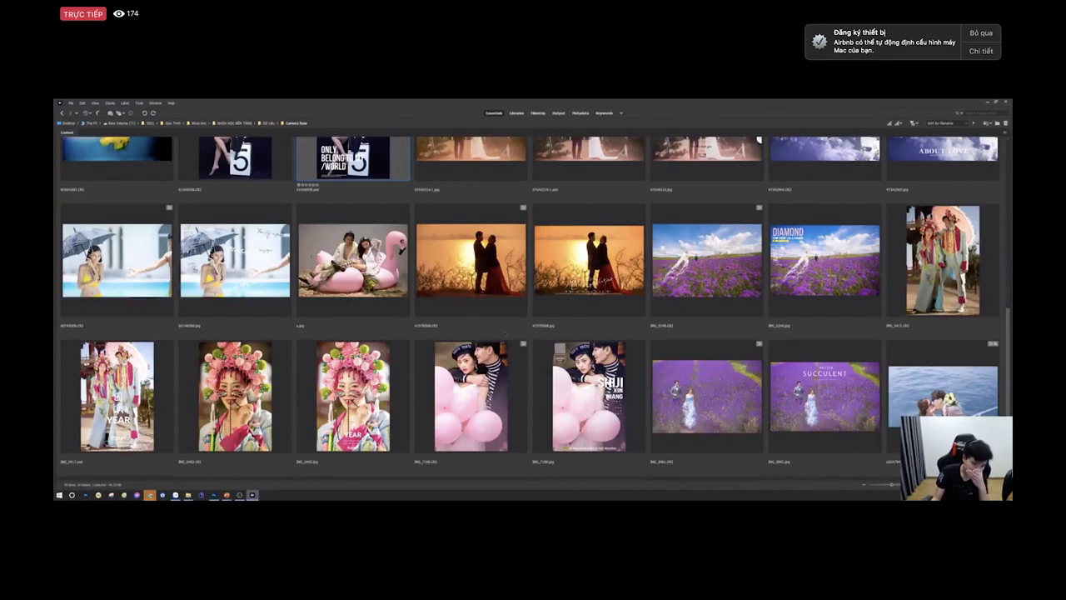
click(559, 404)
key(space)
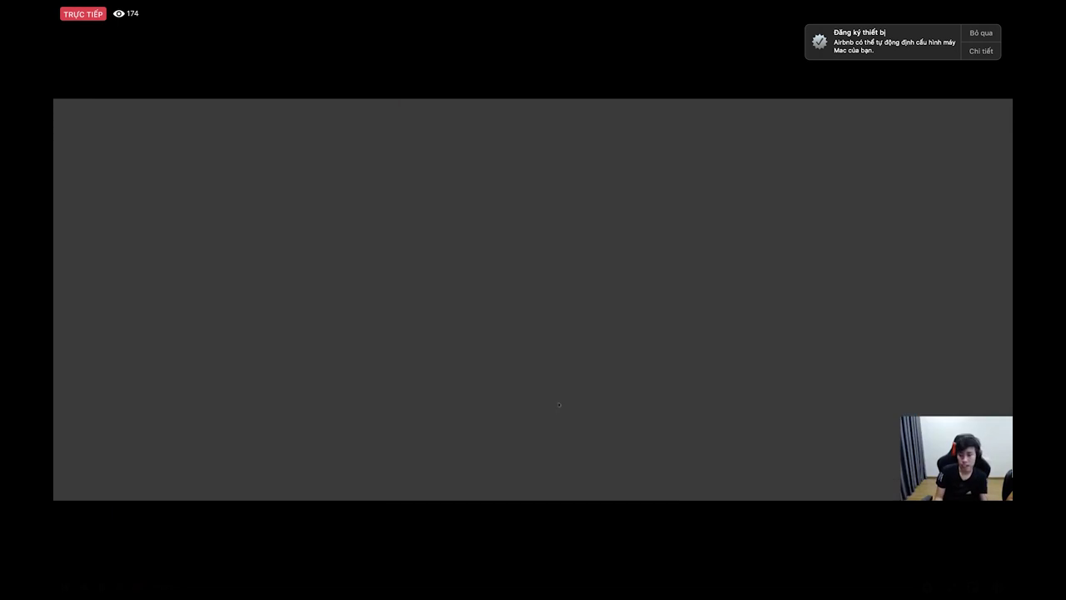
key(space)
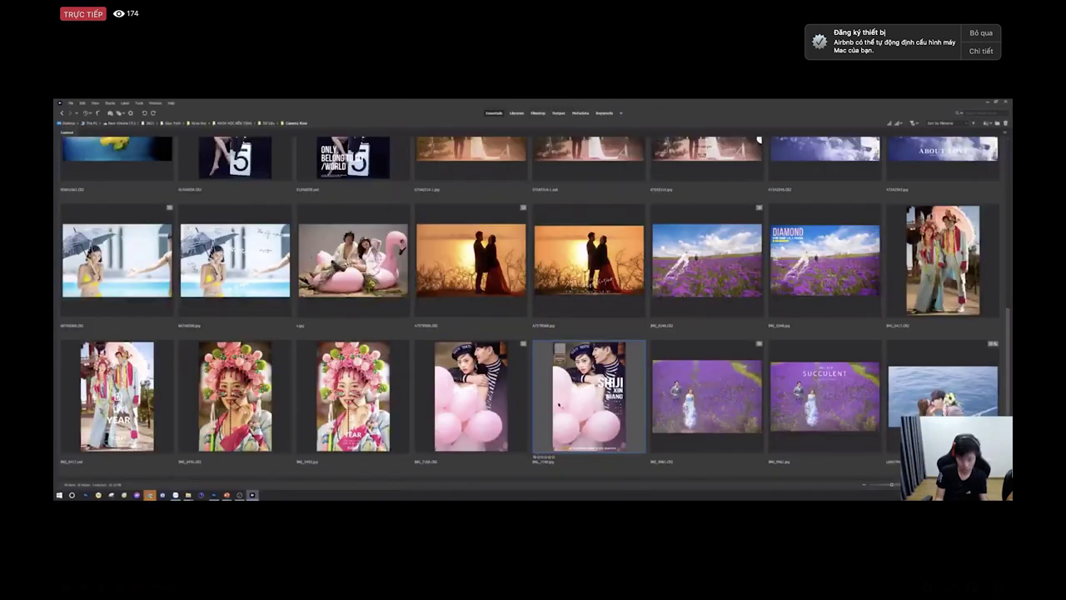
key(alt+e)
click(490, 305)
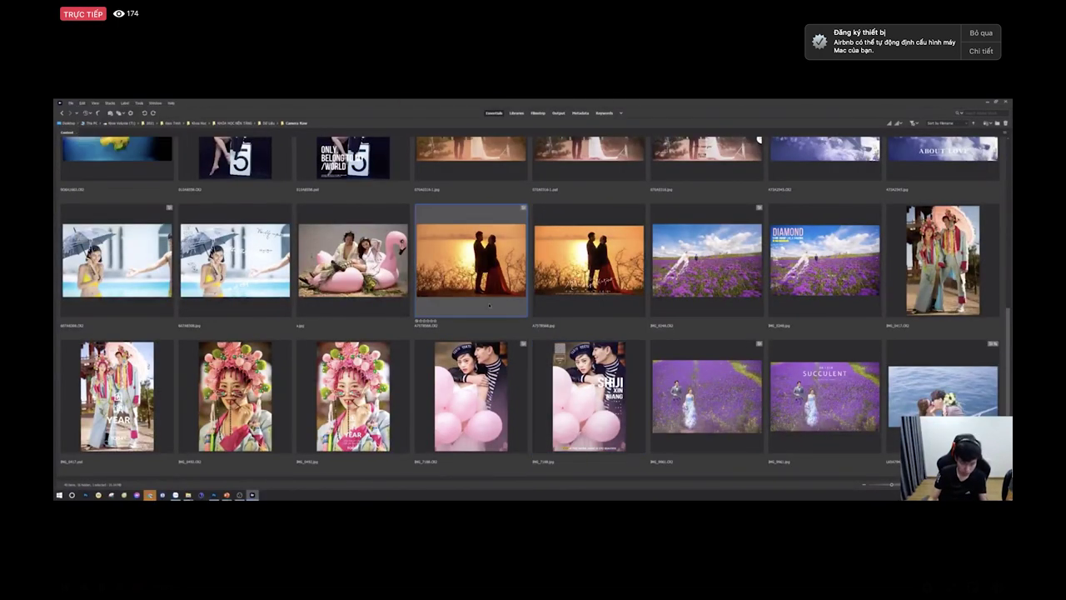
Step: Open a new File Explorer window and check the subfolders of the TQ folder on the E: drive
key(super+e)
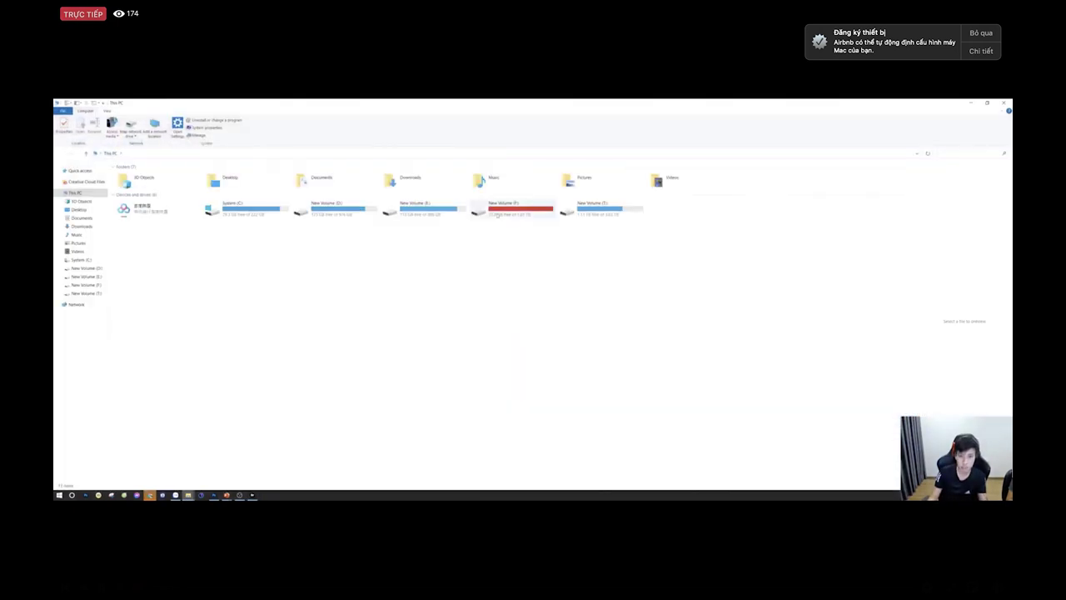
double_click(418, 207)
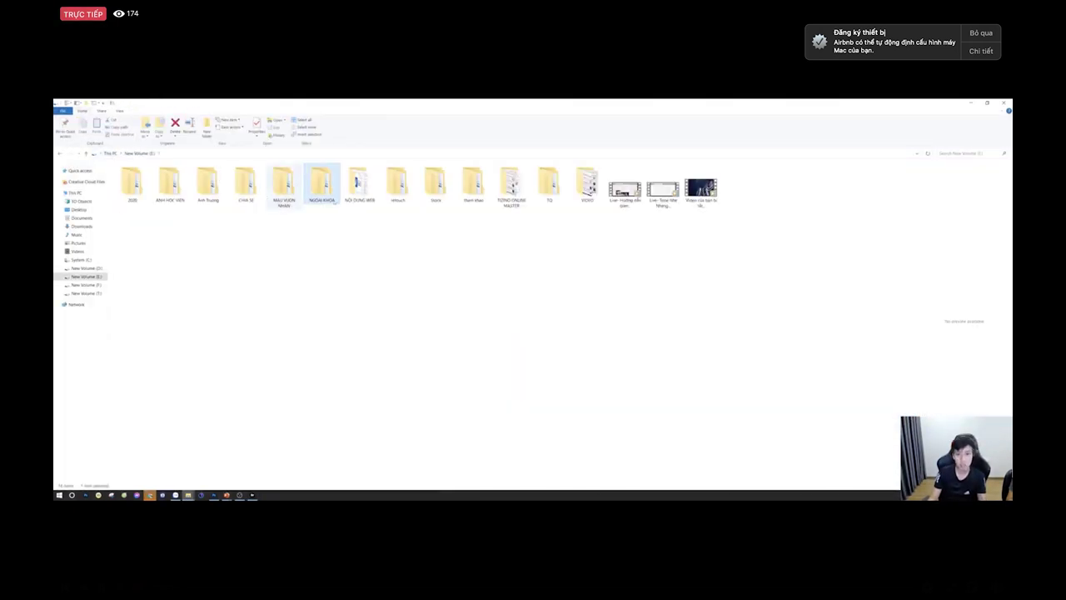
double_click(549, 183)
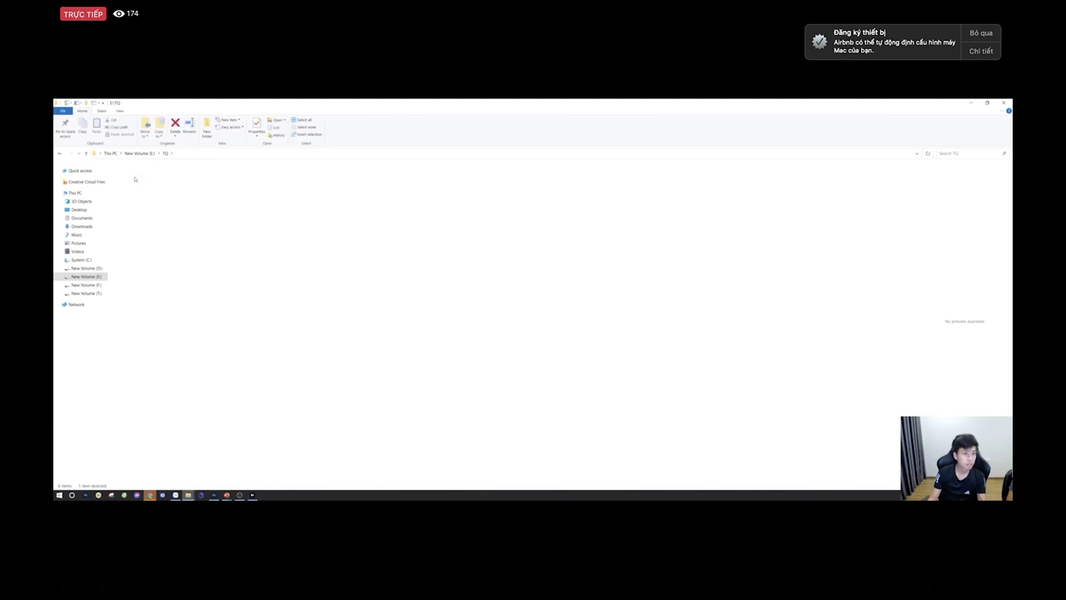
double_click(128, 191)
key(alt+Left)
double_click(127, 183)
key(alt+Left)
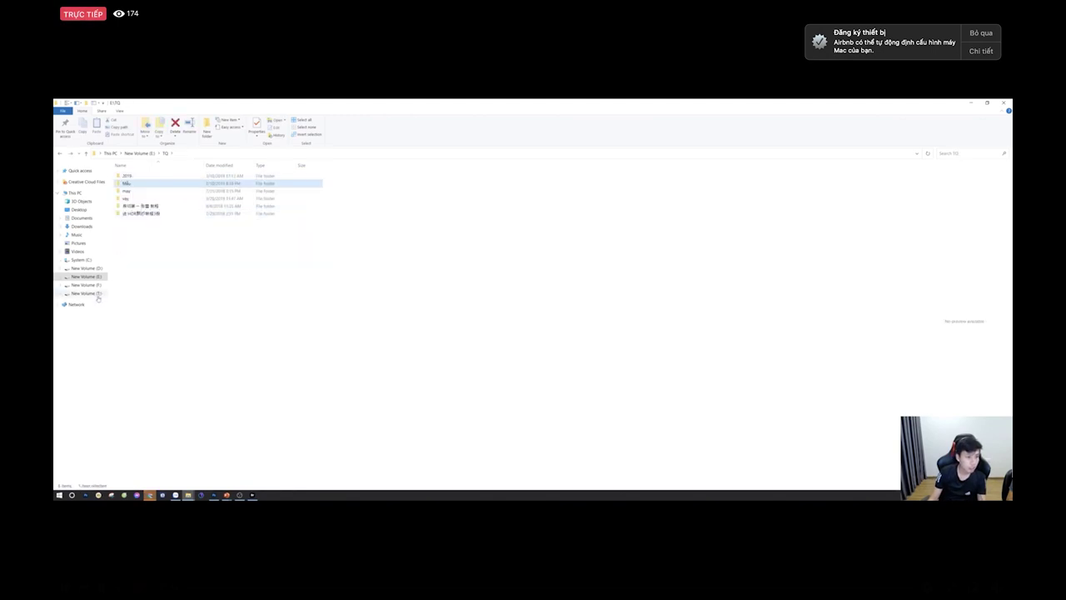
Step: Open 2021 > Khóa Học Online Trung Quốc on the T: drive and check its Stock cưới and Trung Quốc subfolders
click(86, 294)
double_click(169, 182)
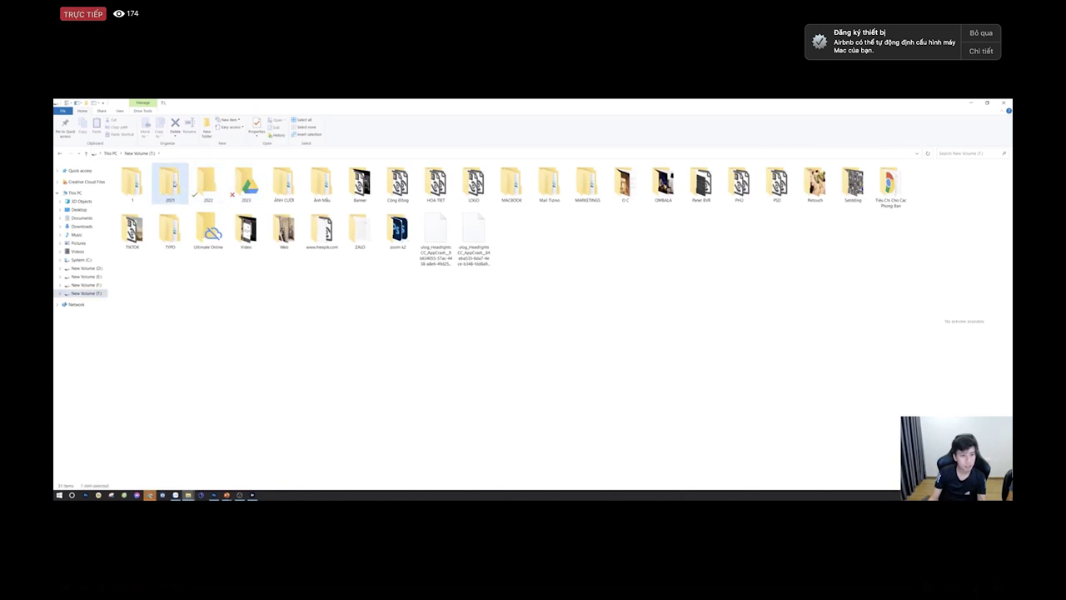
double_click(360, 185)
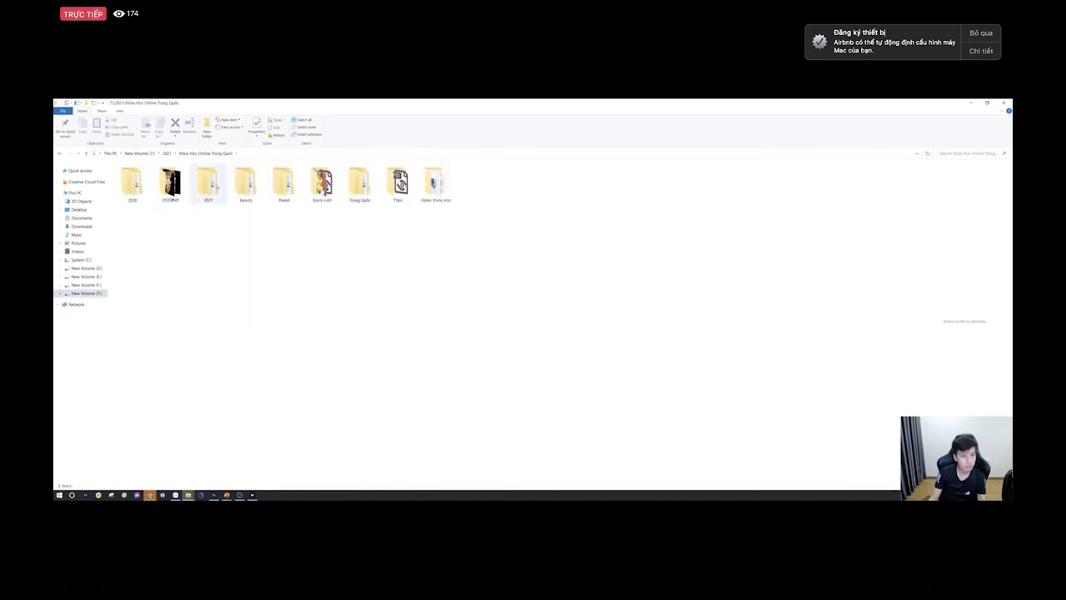
double_click(321, 182)
double_click(134, 183)
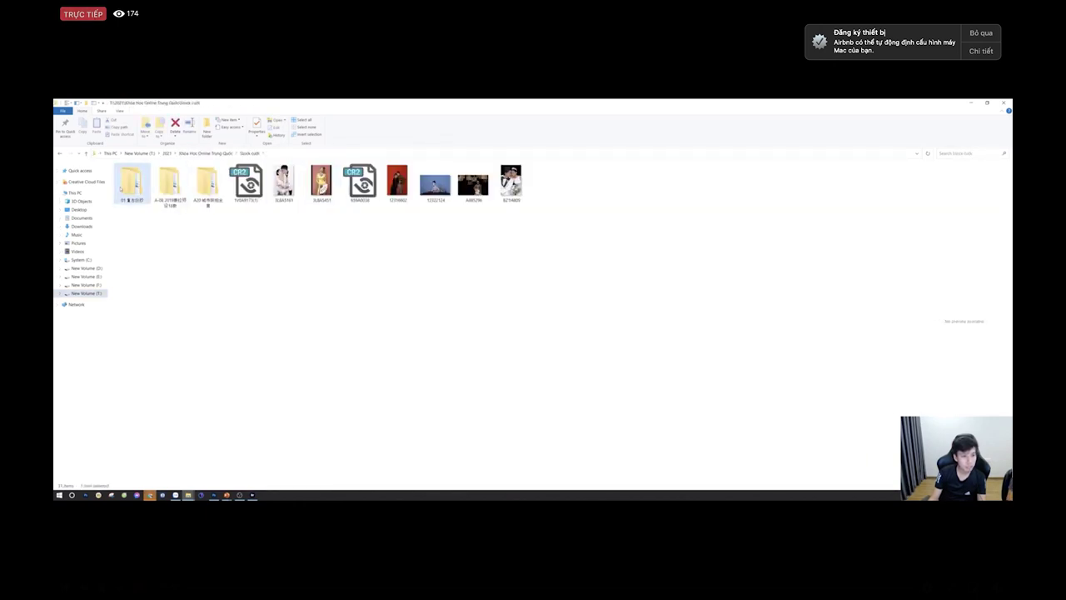
key(BackSpace)
key(BackSpace)
key(Right)
key(Return)
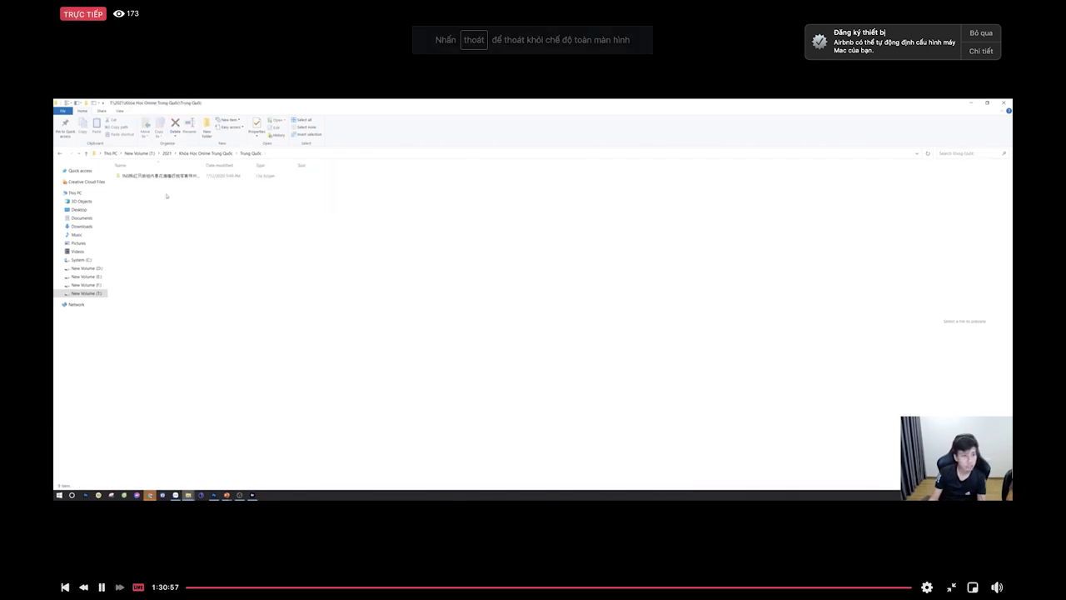
key(BackSpace)
key(Right)
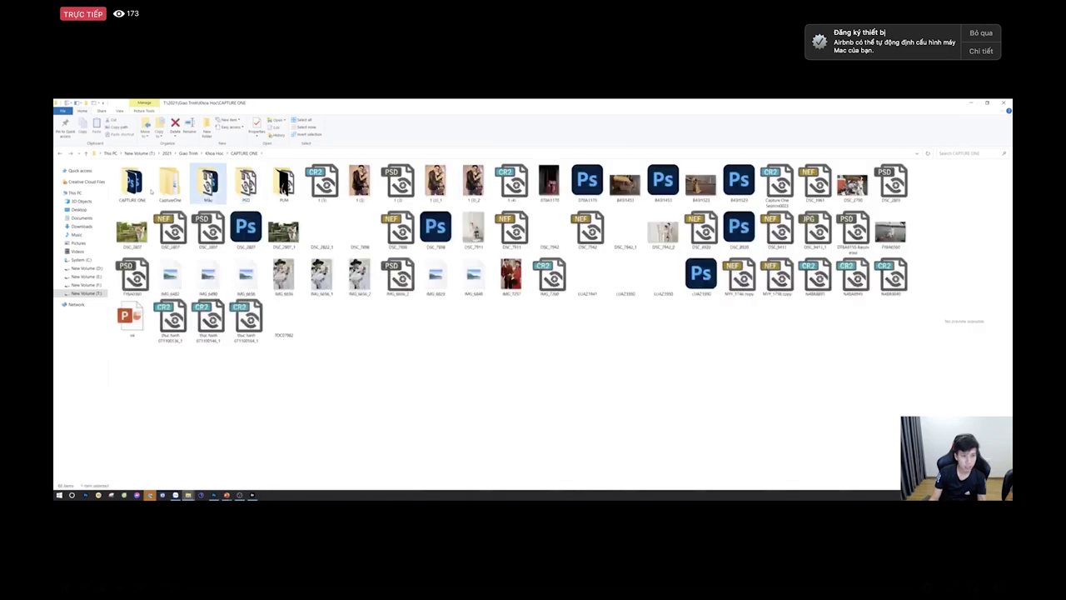
Step: Check the Mẫu and CaptureOne subfolders of the CAPTURE ONE course folder, and open the nested CAPTURE ONE folder
double_click(171, 182)
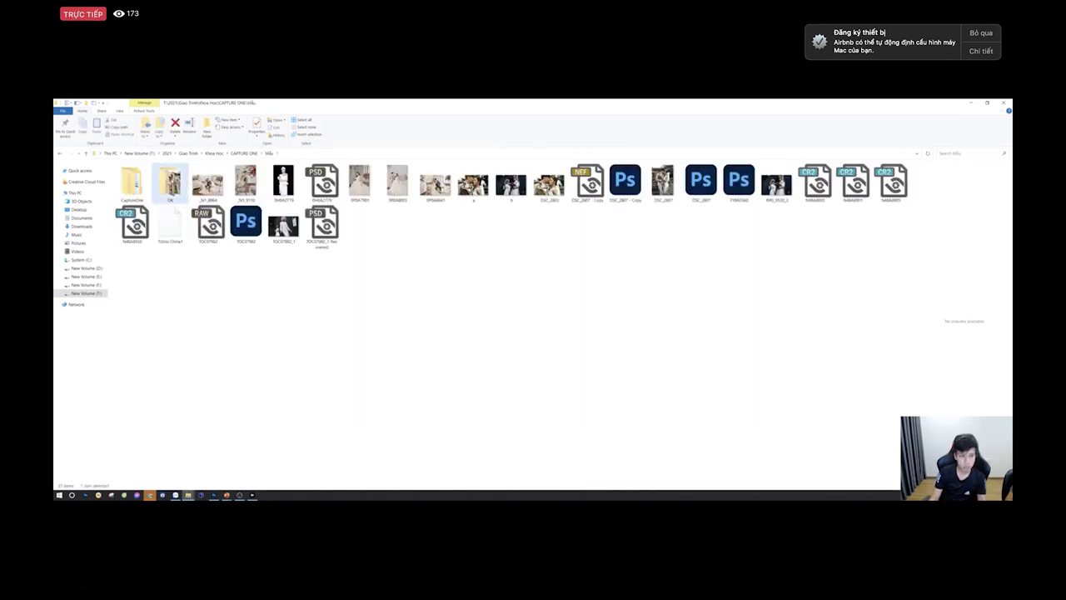
key(alt+Left)
key(alt+Left)
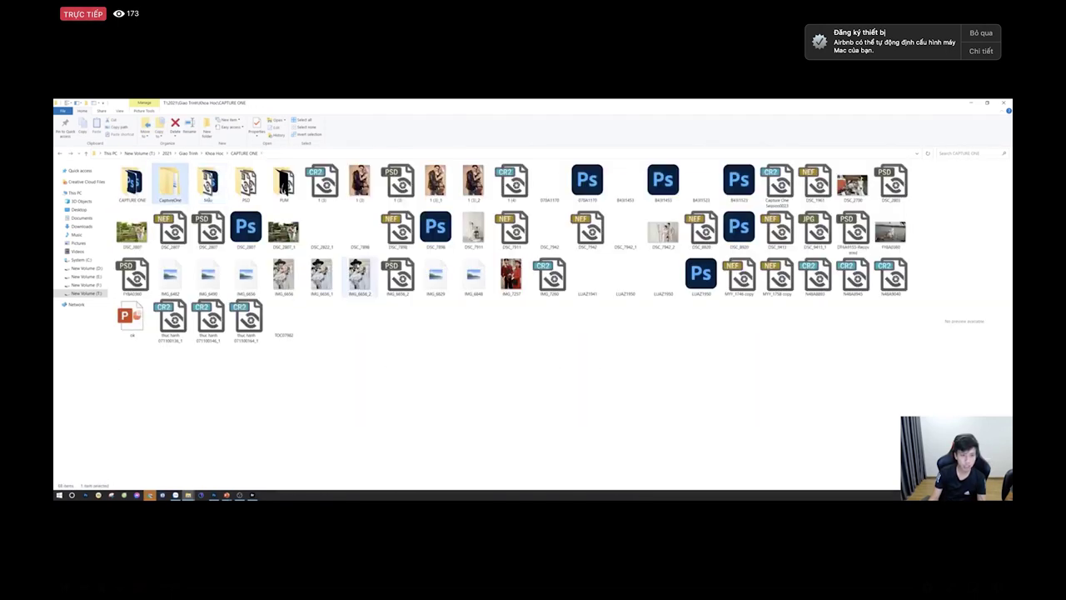
double_click(172, 182)
key(alt+Left)
click(138, 183)
double_click(131, 182)
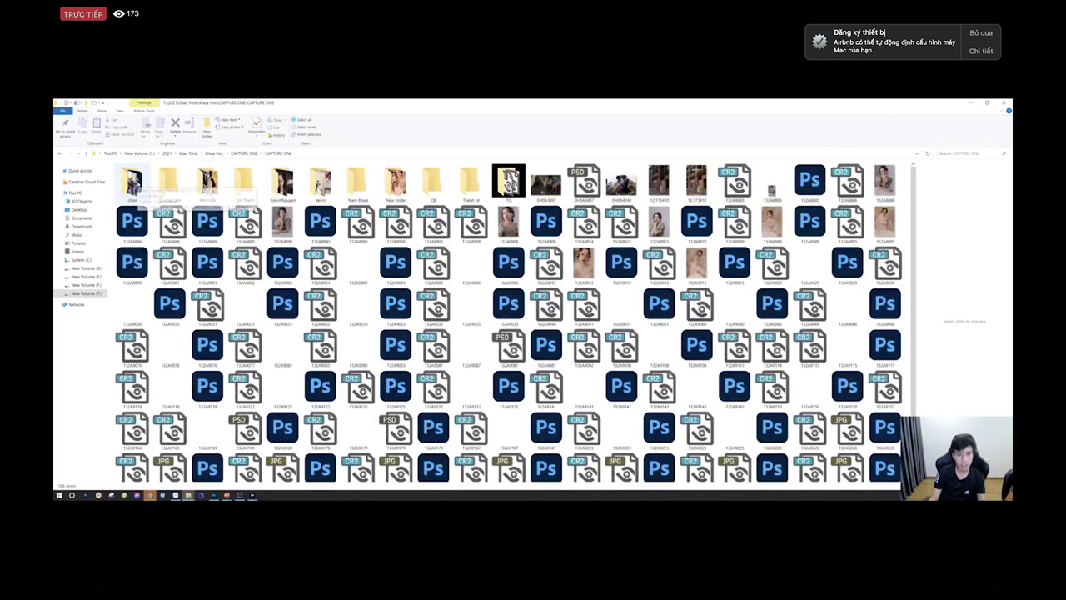
Step: Open the TQ folder and check its 10 and Mau subfolders for sample photos
click(507, 183)
double_click(508, 181)
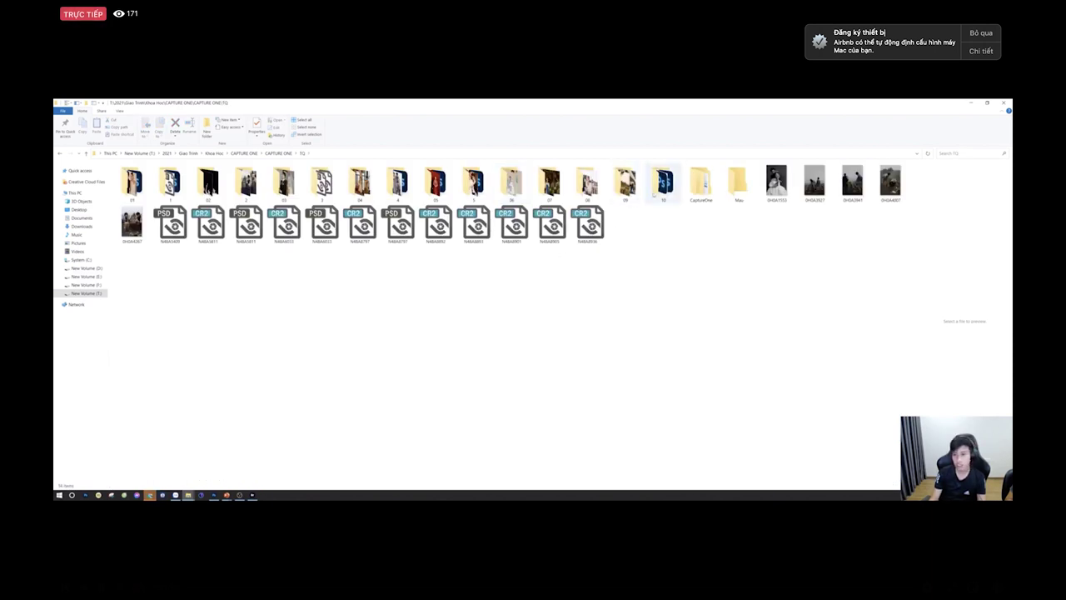
double_click(664, 181)
double_click(739, 182)
key(alt+Left)
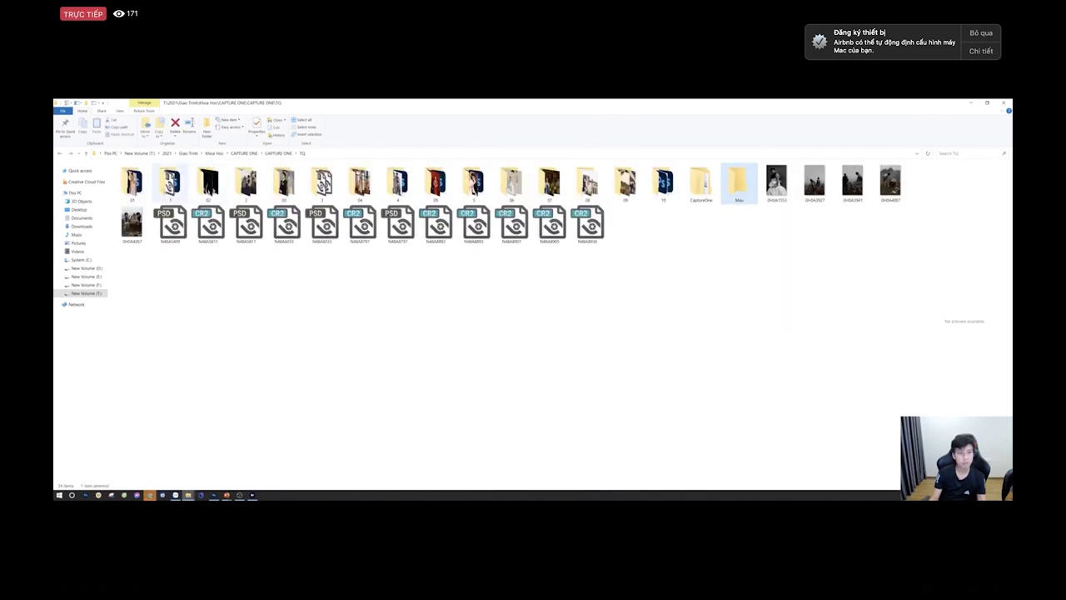
Step: Look through the numbered subfolders of TQ, including 01, 1 and 03, and return to the TQ folder
double_click(170, 182)
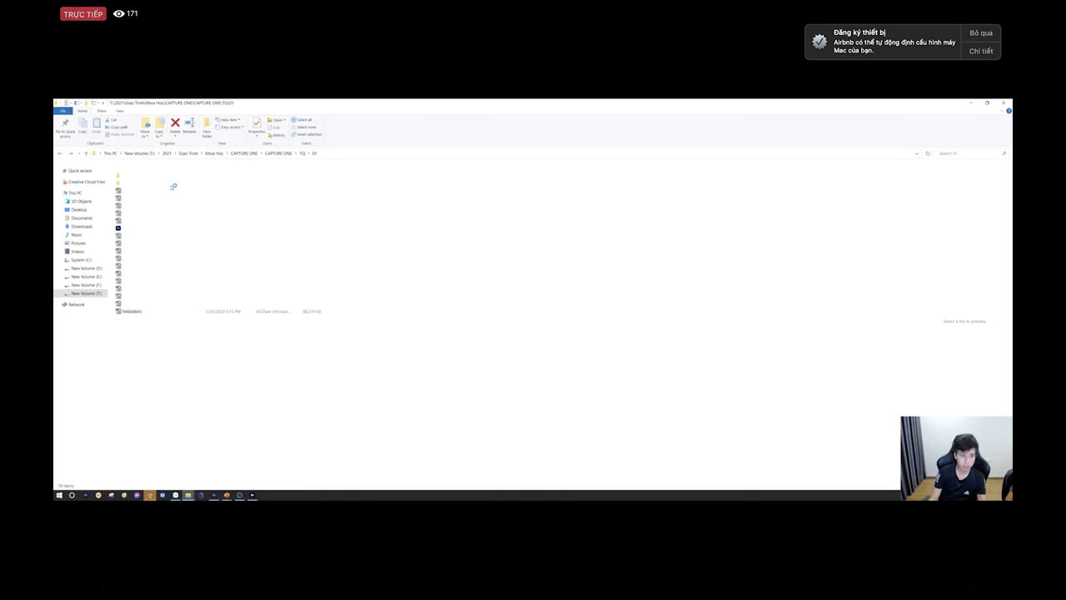
key(alt+Left)
double_click(171, 185)
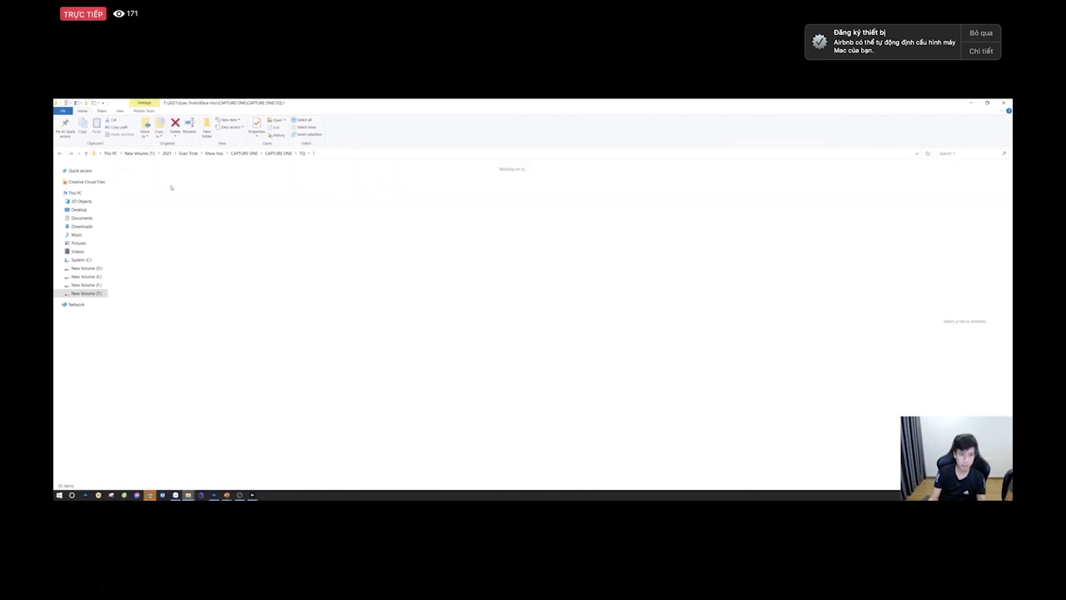
key(alt+Left)
double_click(170, 187)
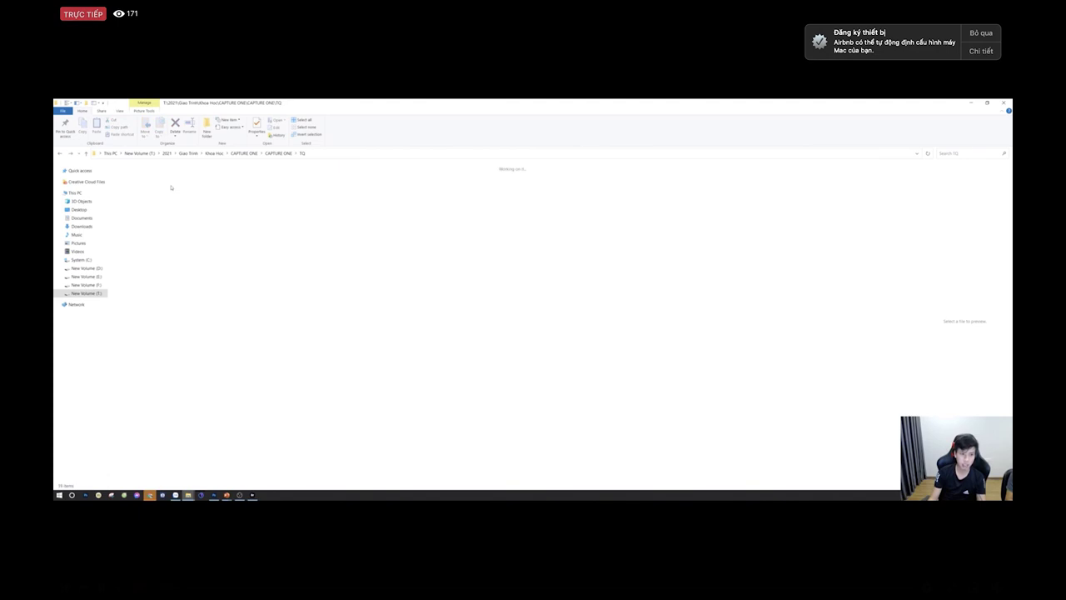
double_click(172, 187)
key(alt+Left)
double_click(171, 187)
key(alt+Left)
key(Return)
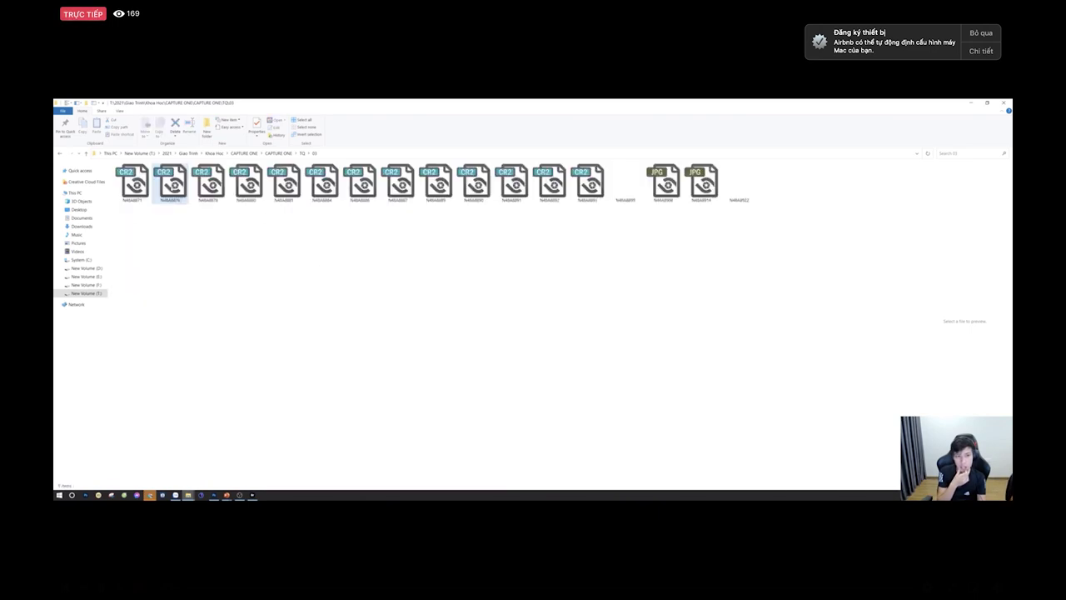
key(BackSpace)
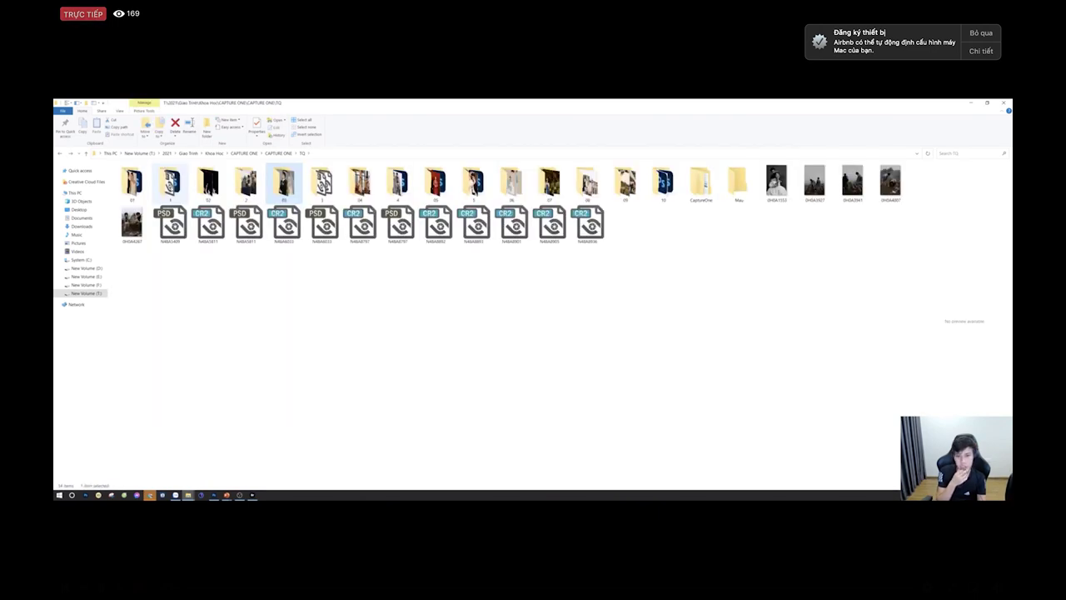
Step: Go back up to the T: drive root and open the 2021 subfolder of 2021 > Khóa Học Online Trung Quốc
key(BackSpace)
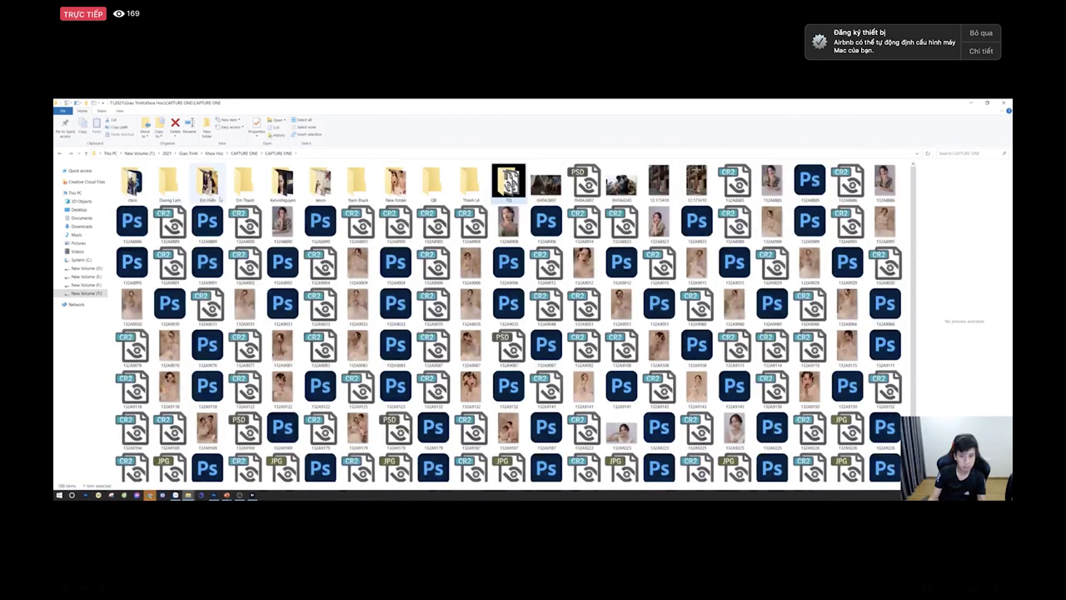
key(BackSpace)
key(BackSpace)
key(BackSpace)
key(BackSpace)
key(BackSpace)
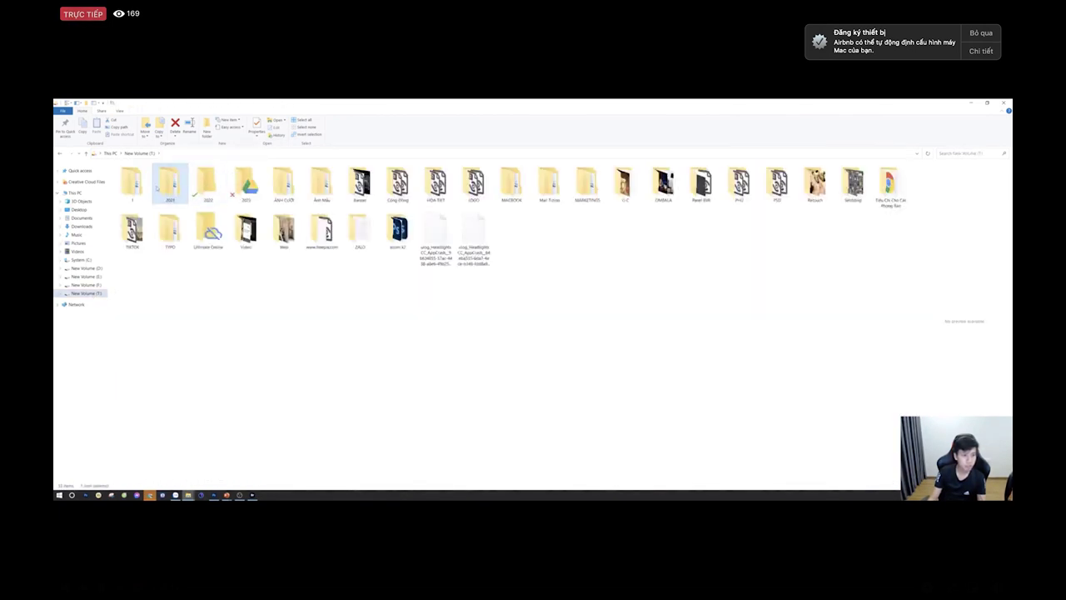
double_click(167, 183)
double_click(362, 185)
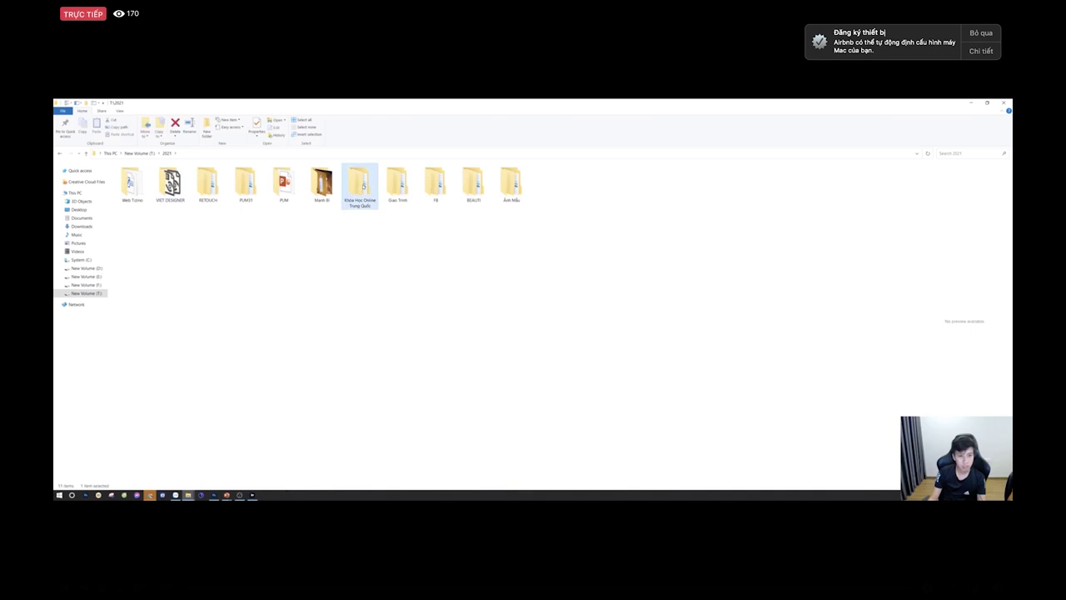
double_click(181, 193)
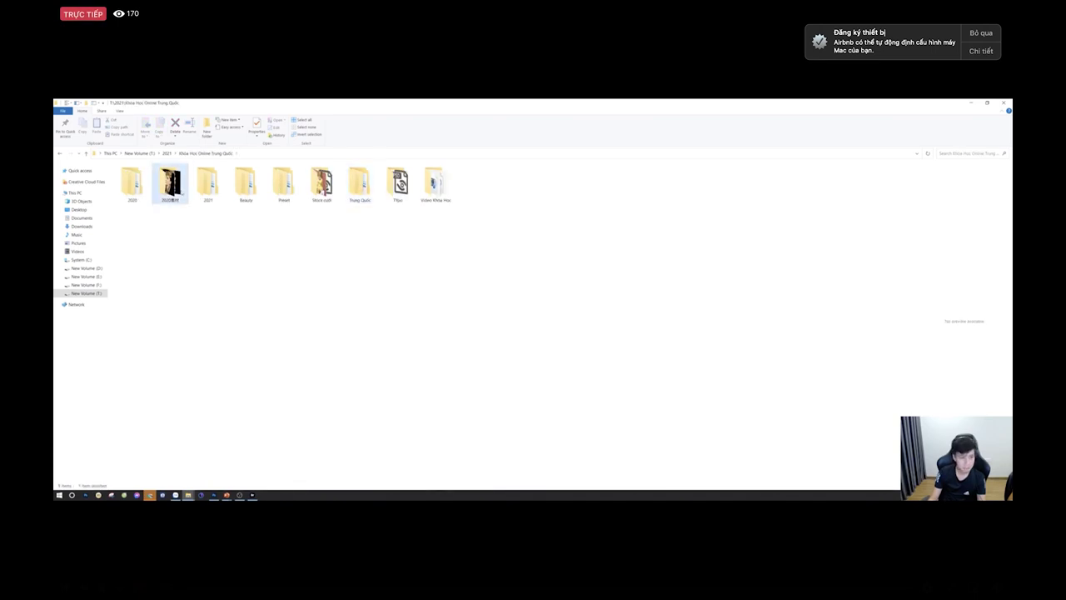
key(BackSpace)
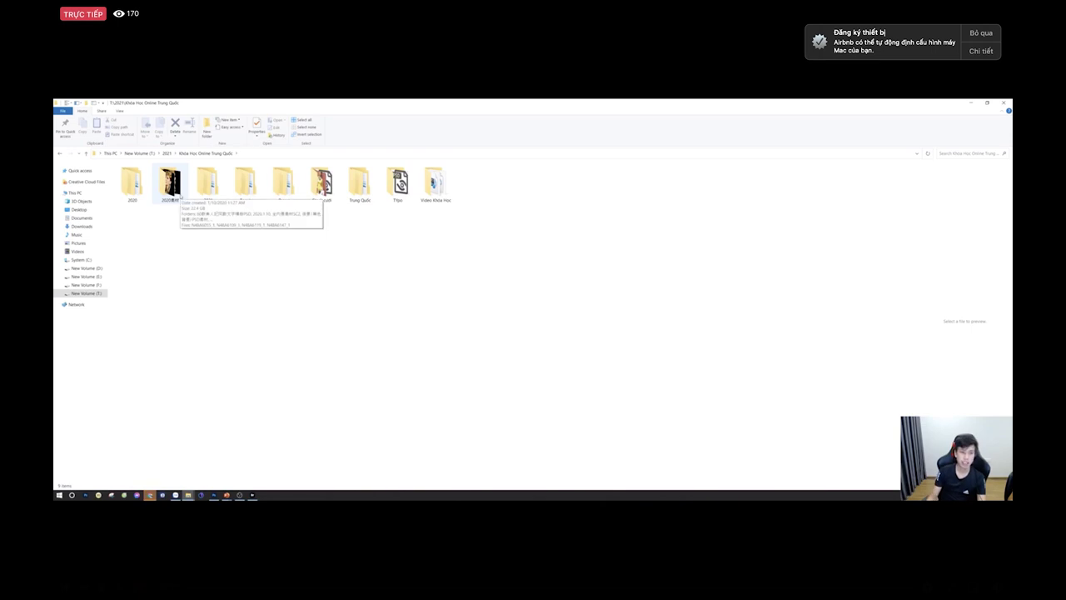
double_click(209, 184)
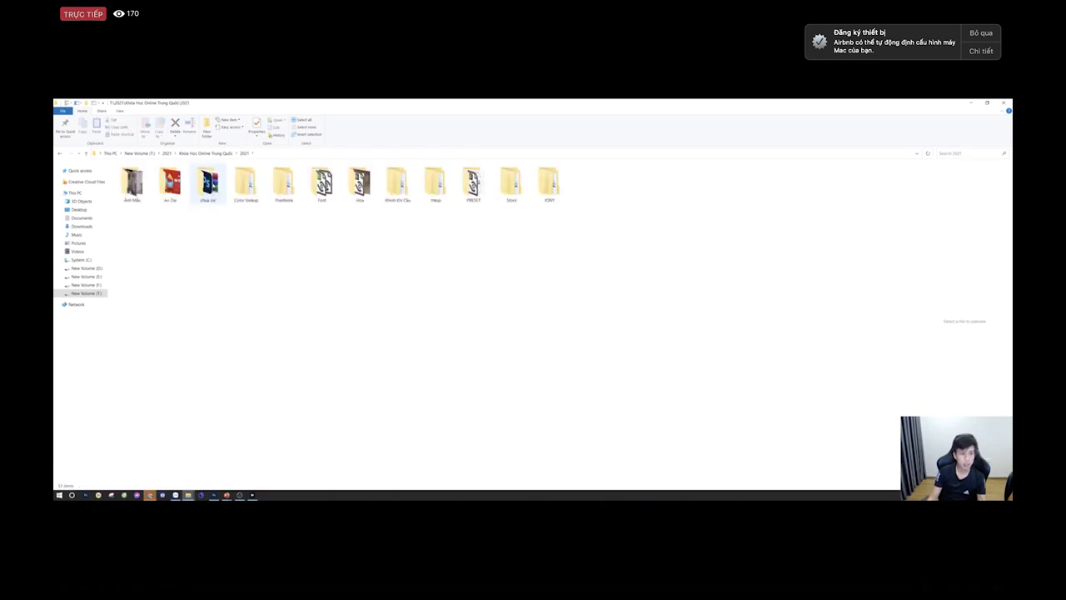
Step: Open the Store folder inside 2021 and check its numbered subfolders for sample photos
double_click(511, 182)
double_click(127, 176)
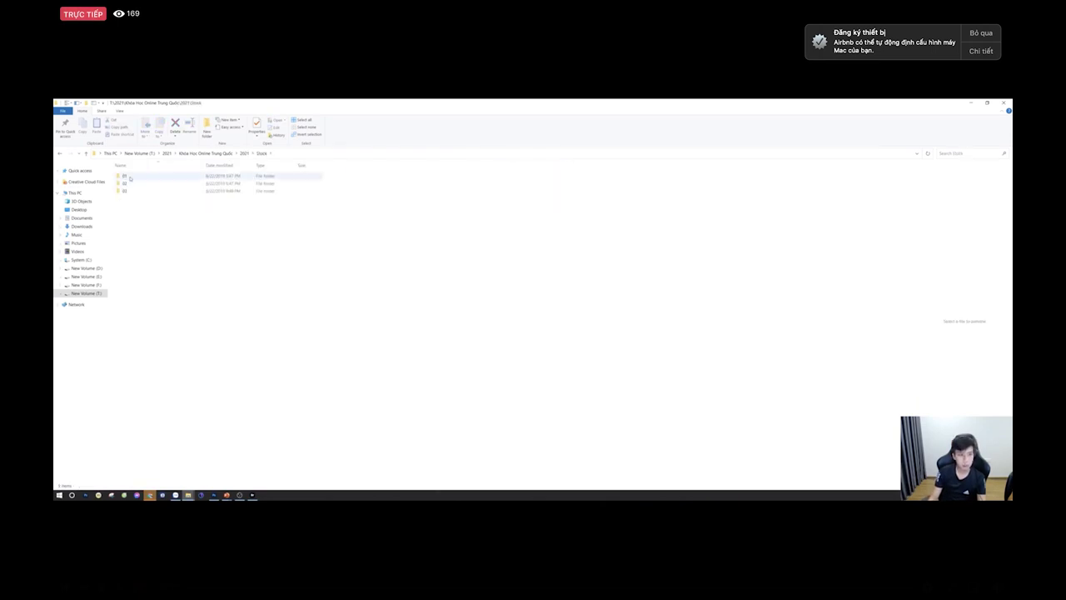
key(BackSpace)
key(BackSpace)
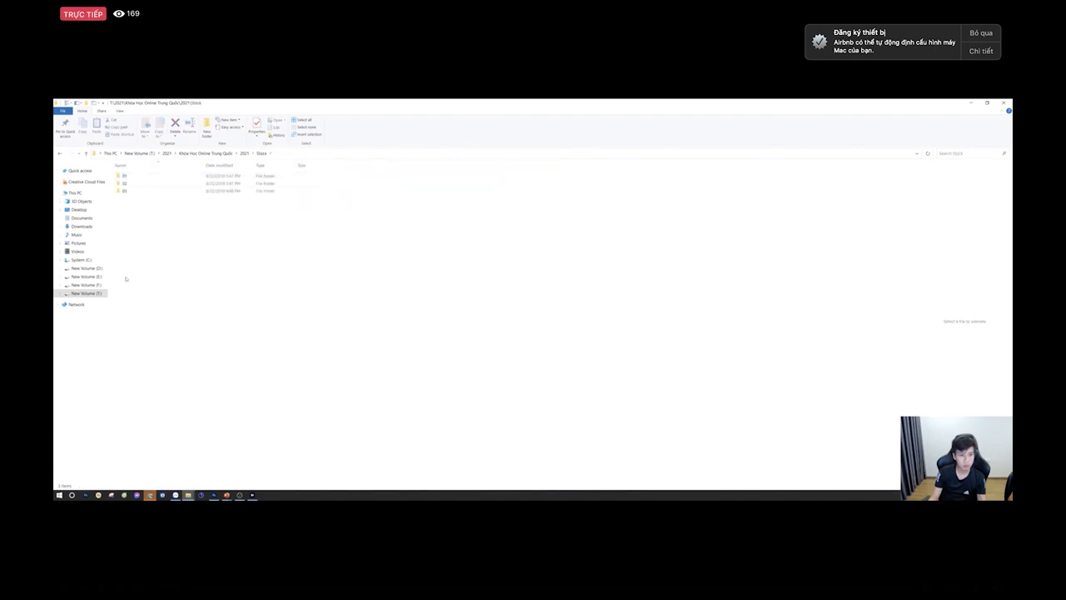
Step: Switch to the F: drive, open its TQ folder and check the 2020 and LOC subfolders
click(87, 294)
click(86, 285)
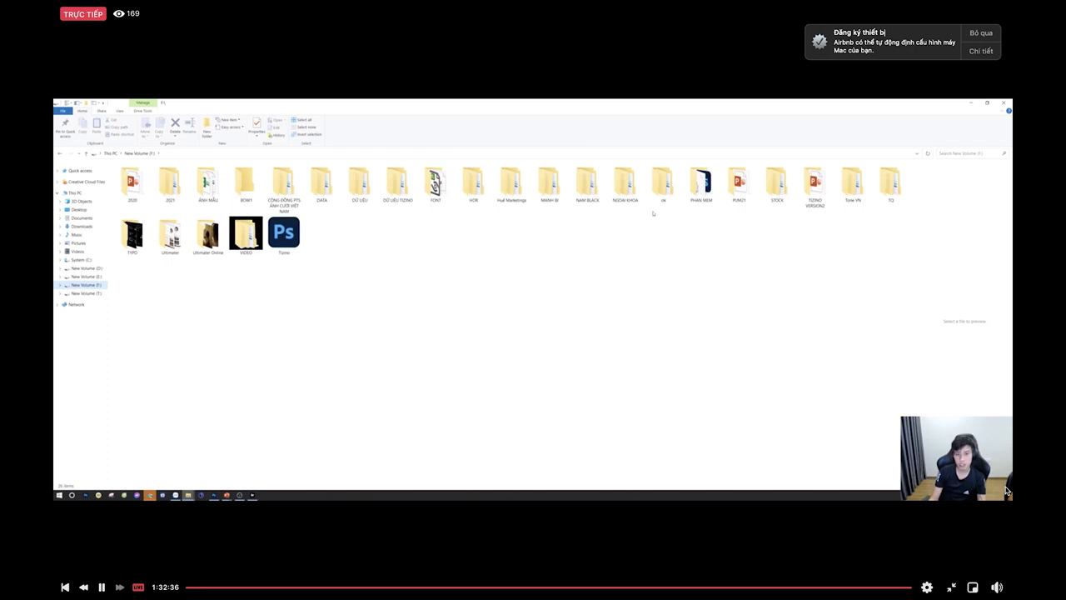
double_click(879, 191)
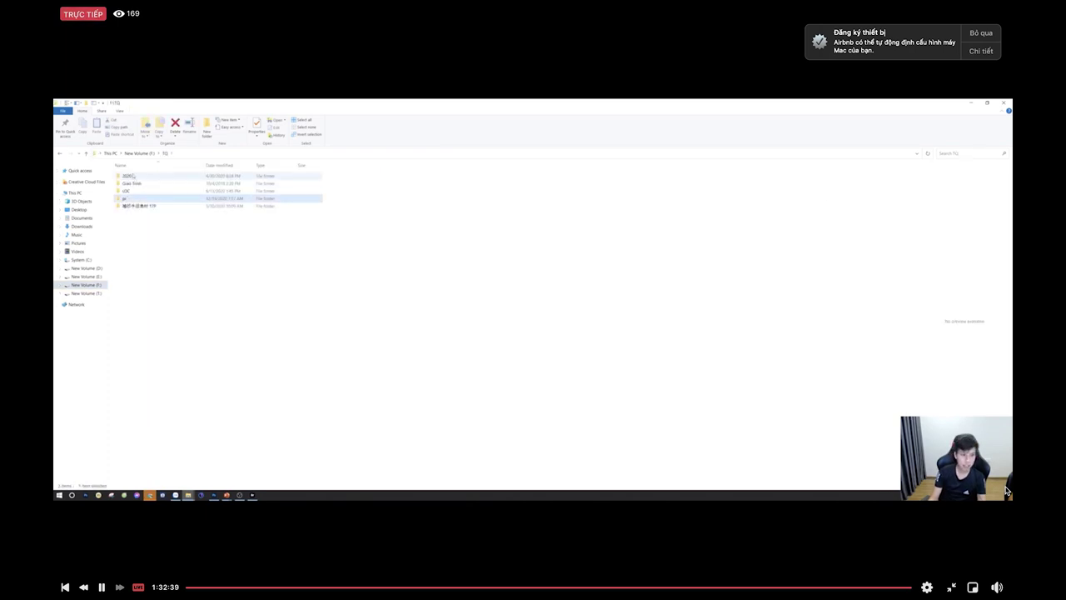
double_click(132, 176)
key(BackSpace)
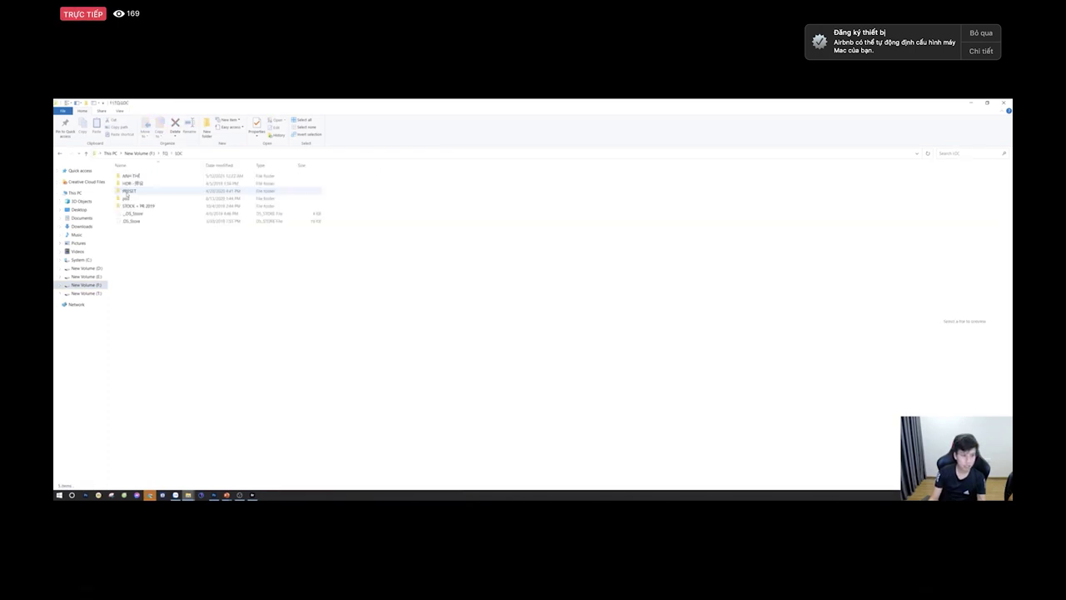
key(BackSpace)
Step: Look through more subfolders of TQ for sample photos and return to the root of the F: drive
double_click(136, 177)
key(BackSpace)
double_click(135, 182)
key(BackSpace)
key(Down)
key(Down)
key(Return)
key(BackSpace)
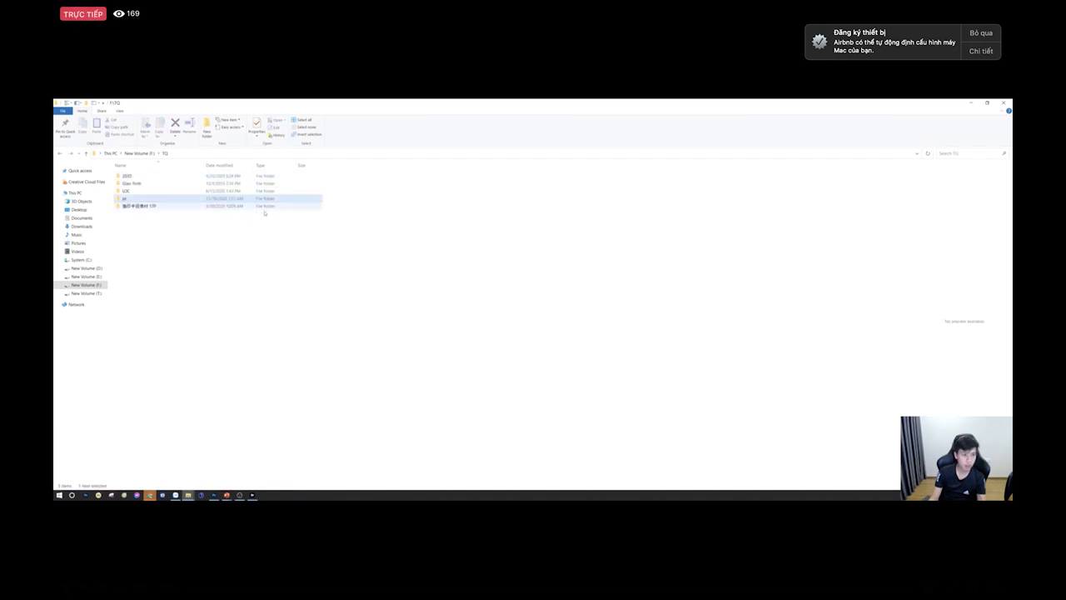
key(alt+Left)
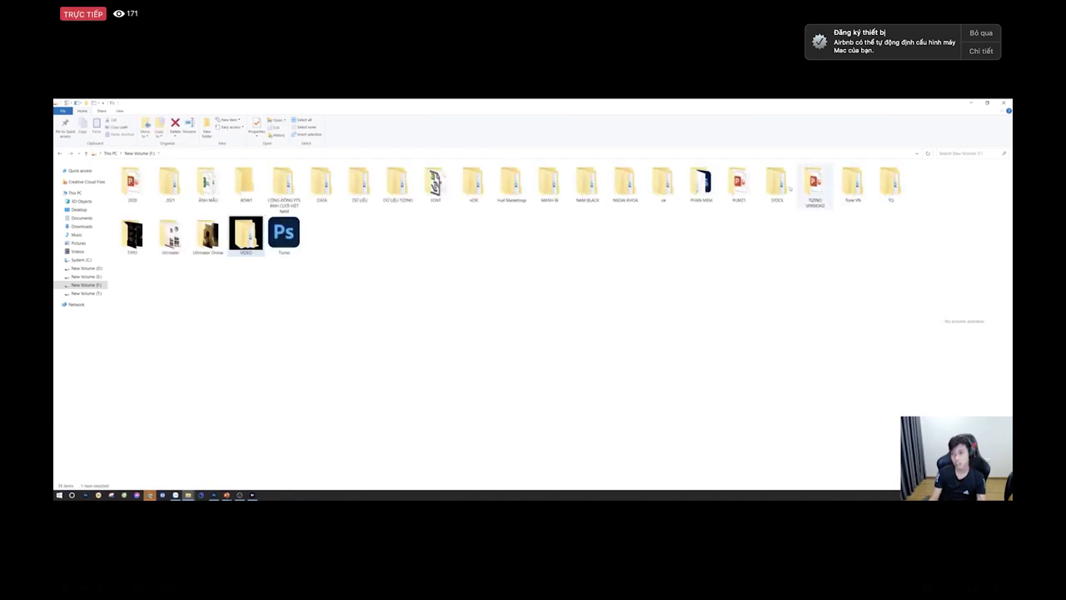
Step: Check the STOCK folder on the F: drive with large icons, and look inside the DỮ LIỆU folder
double_click(777, 182)
click(119, 111)
click(160, 121)
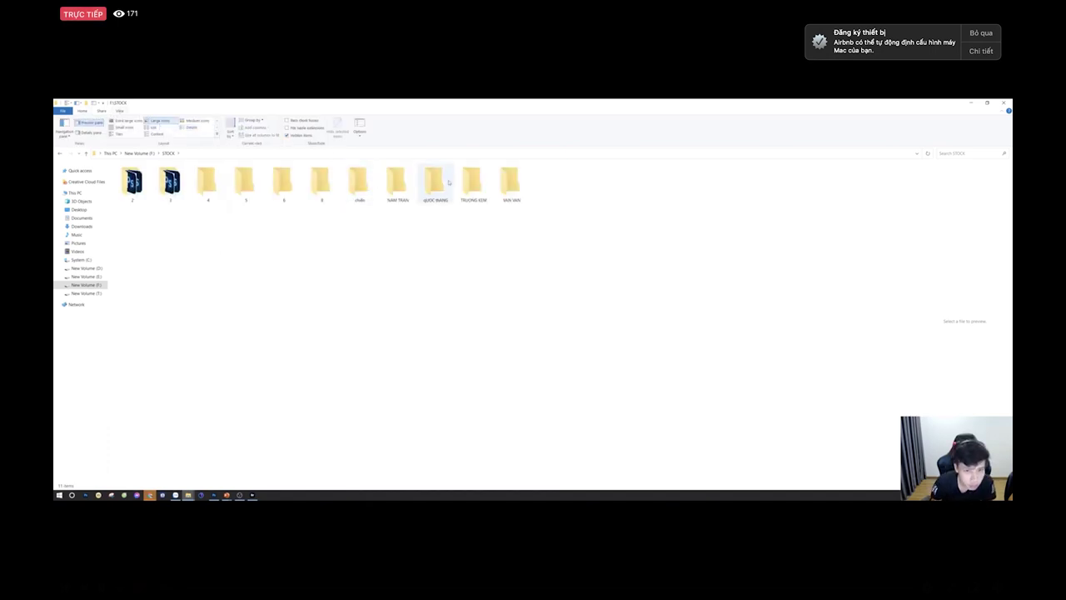
click(98, 285)
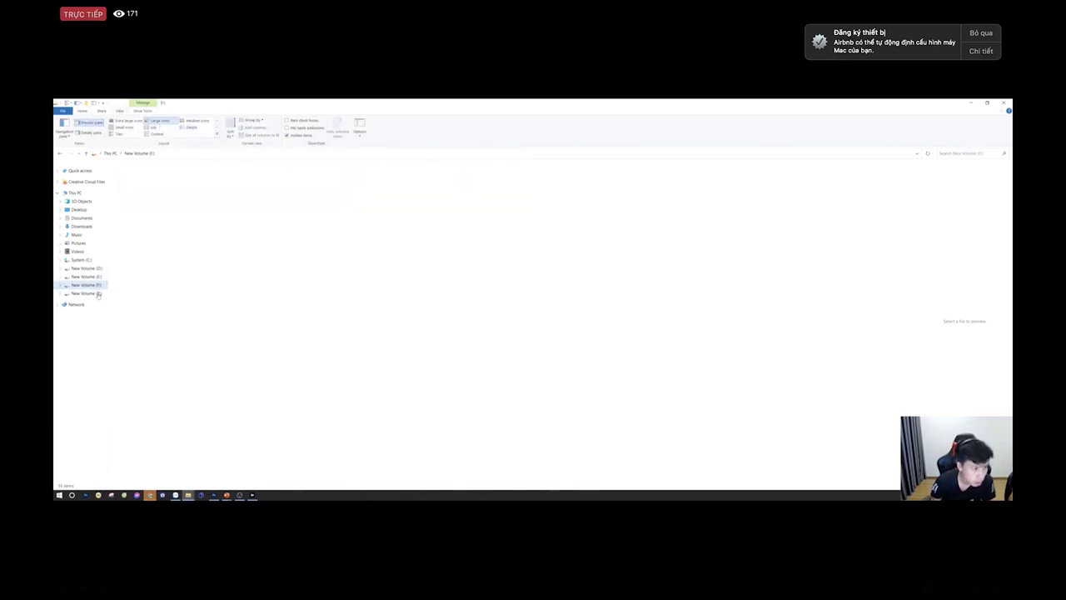
double_click(359, 185)
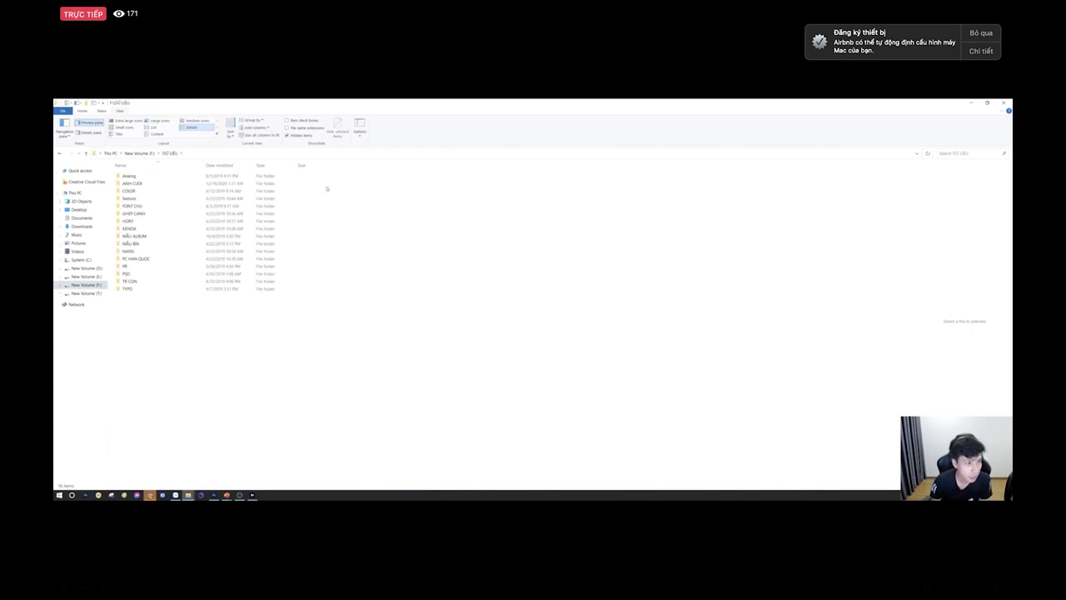
Step: Open DỮ LIỆU TIZINO > DATA > STOCK > TRUNG QUỐC > Tq and show its photos as large icons
click(87, 285)
double_click(402, 185)
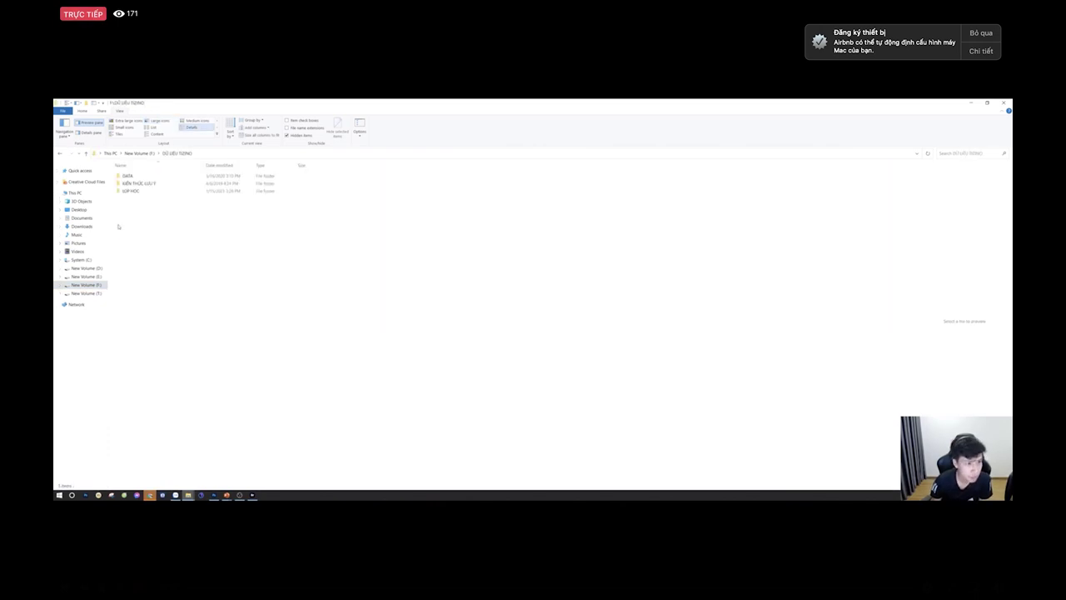
double_click(128, 175)
click(131, 192)
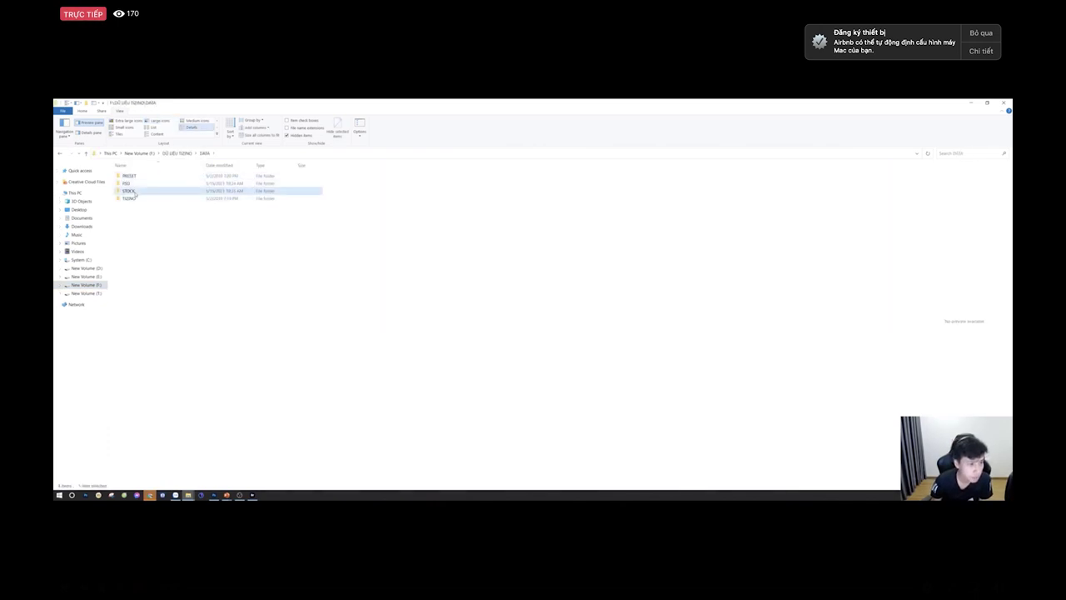
double_click(131, 191)
double_click(134, 190)
double_click(137, 184)
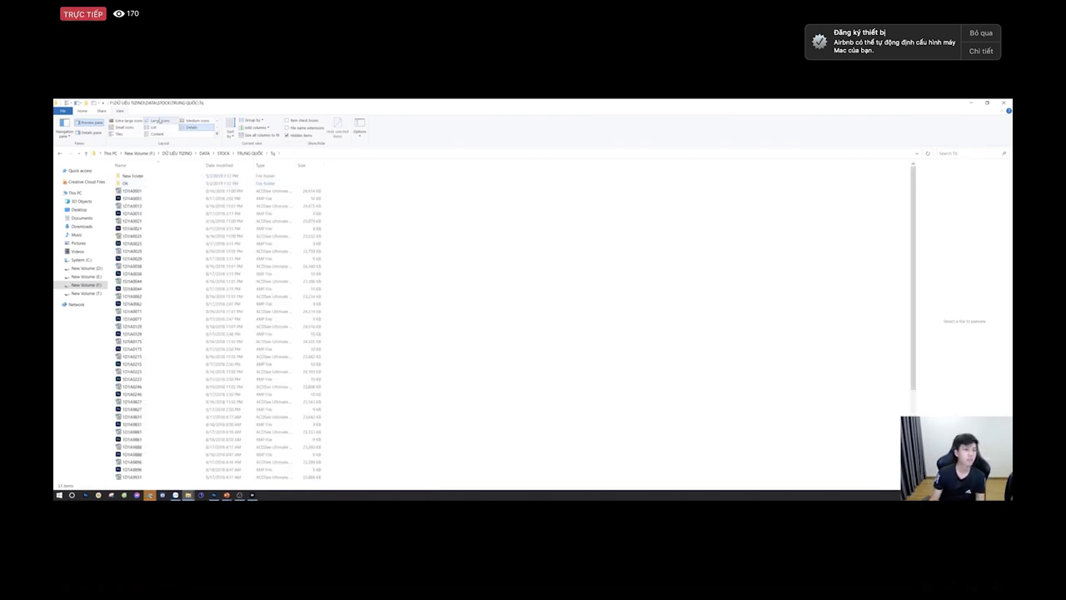
click(159, 122)
Step: Go back to STOCK, open the ĐÃ LỌC folder and display its subfolders as large icons
click(224, 154)
double_click(130, 184)
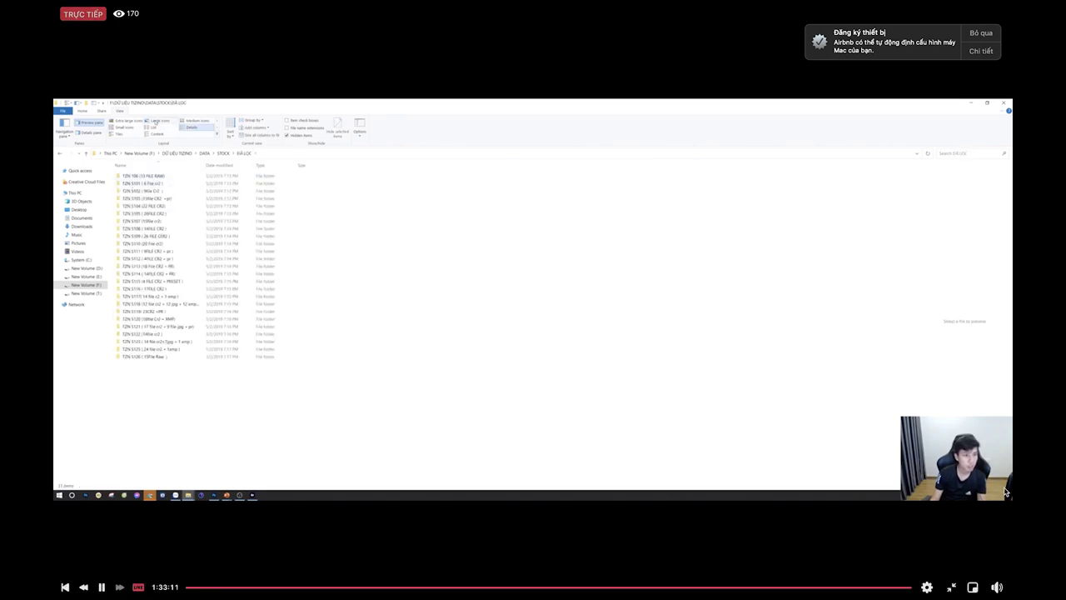
click(157, 122)
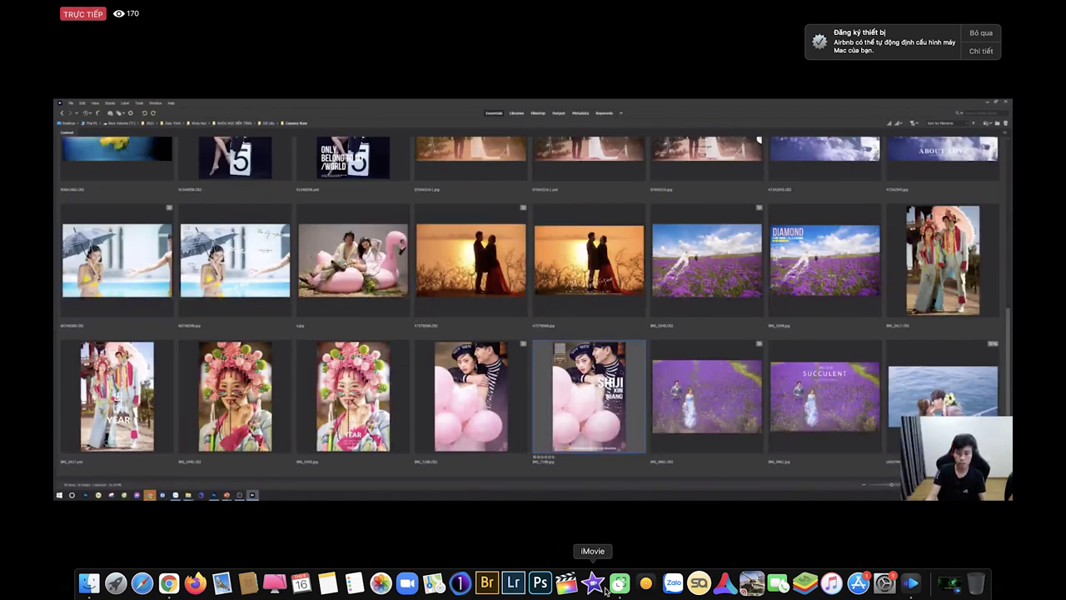
click(618, 585)
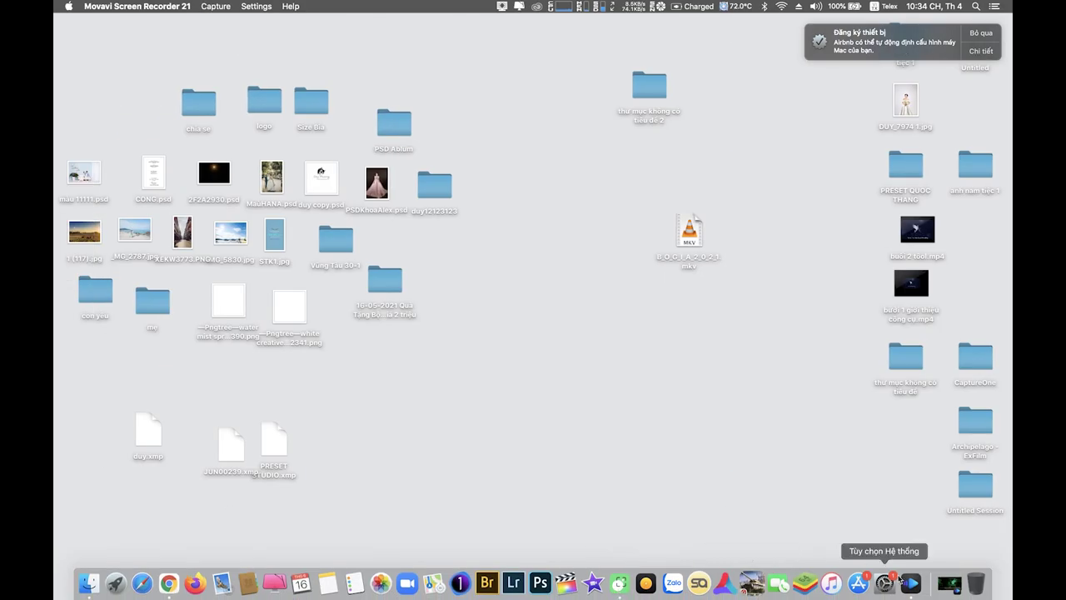
click(168, 583)
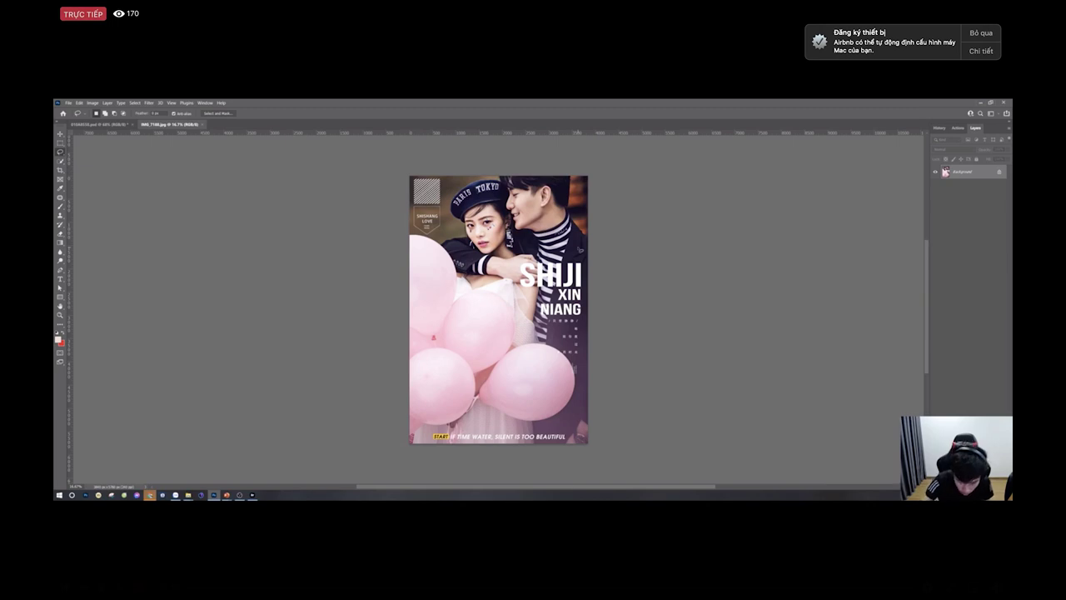
Step: Switch to Bridge and preview the flower-headdress portrait poster full screen in the Camera Raw folder
key(alt+Tab)
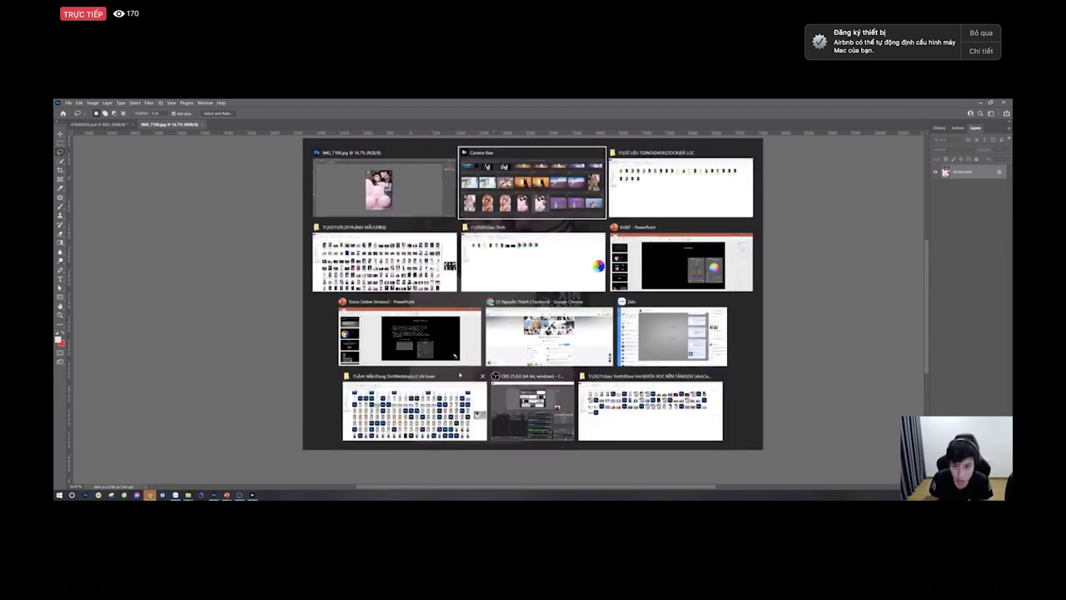
click(294, 408)
key(space)
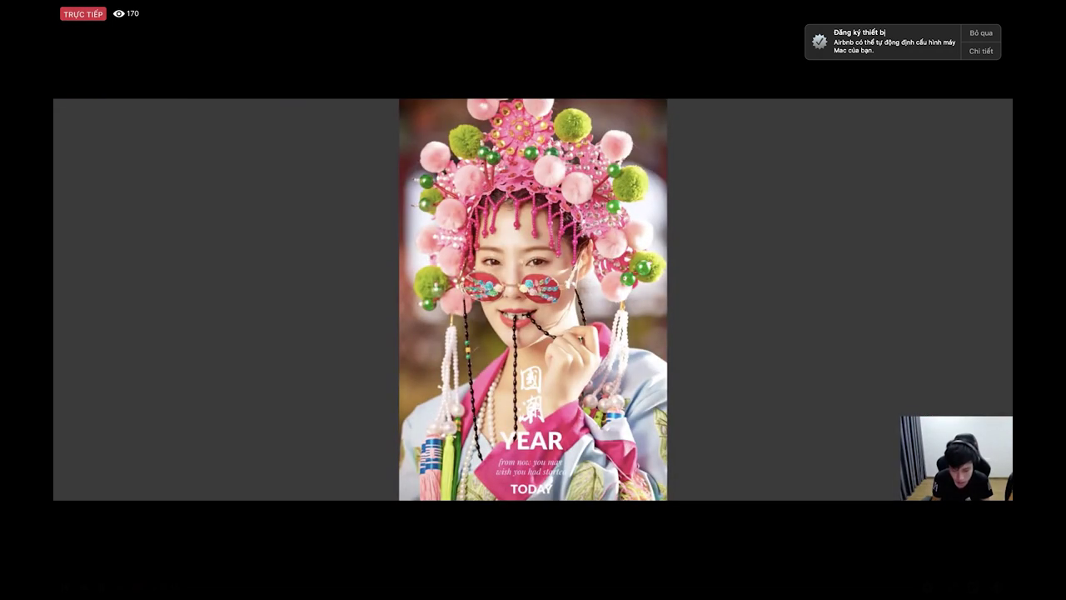
key(Right)
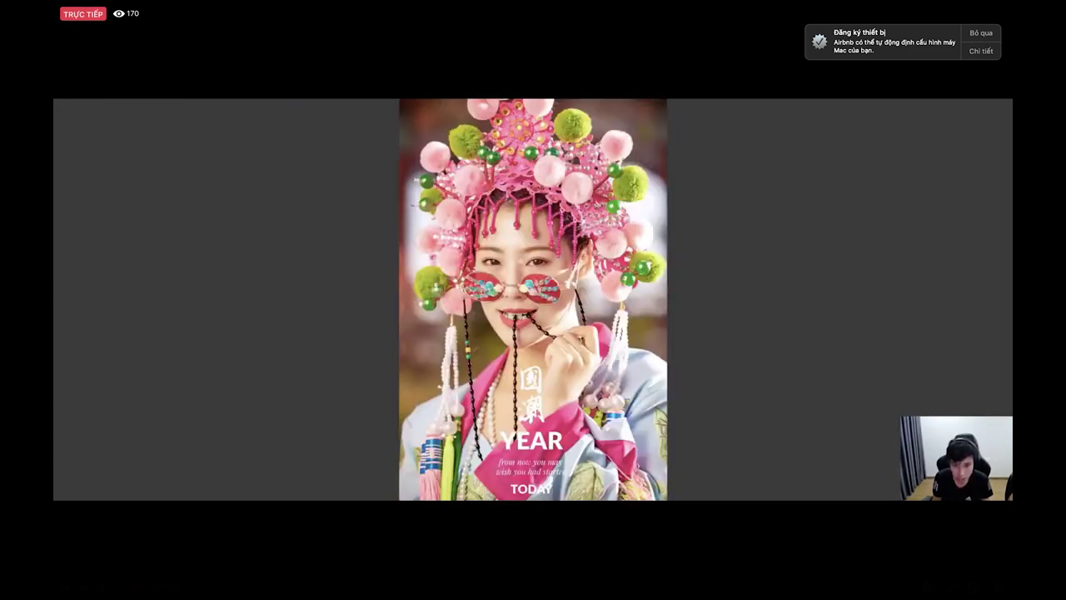
key(space)
Step: Browse the Camera Raw folder's thumbnails and preview the photo of the couple with pink balloons full screen
scroll(502, 388, up, 3)
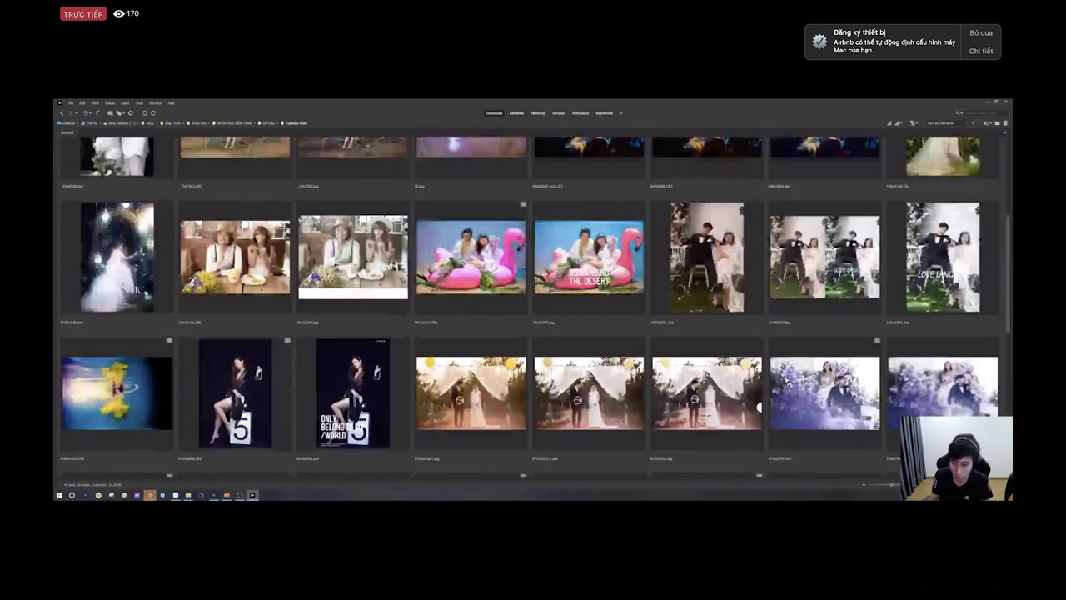
scroll(759, 407, up, 3)
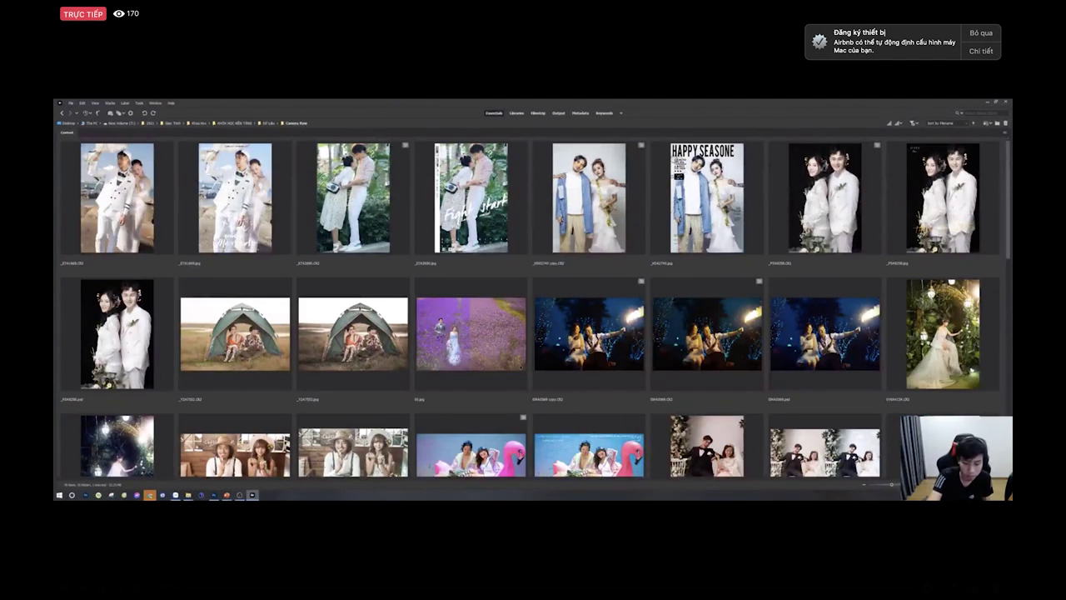
key(alt+Tab)
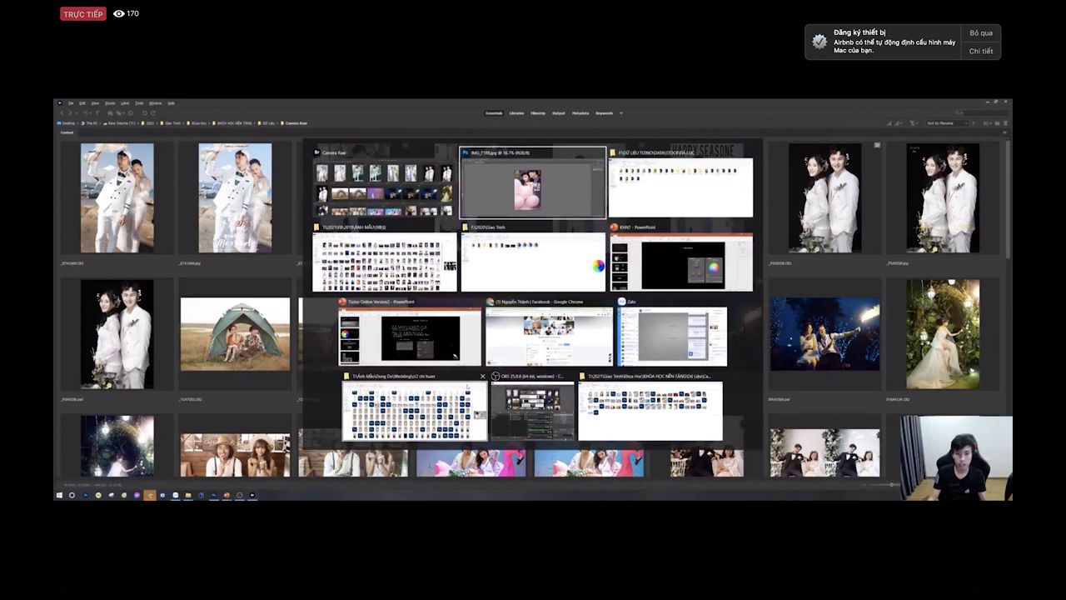
key(alt+Tab)
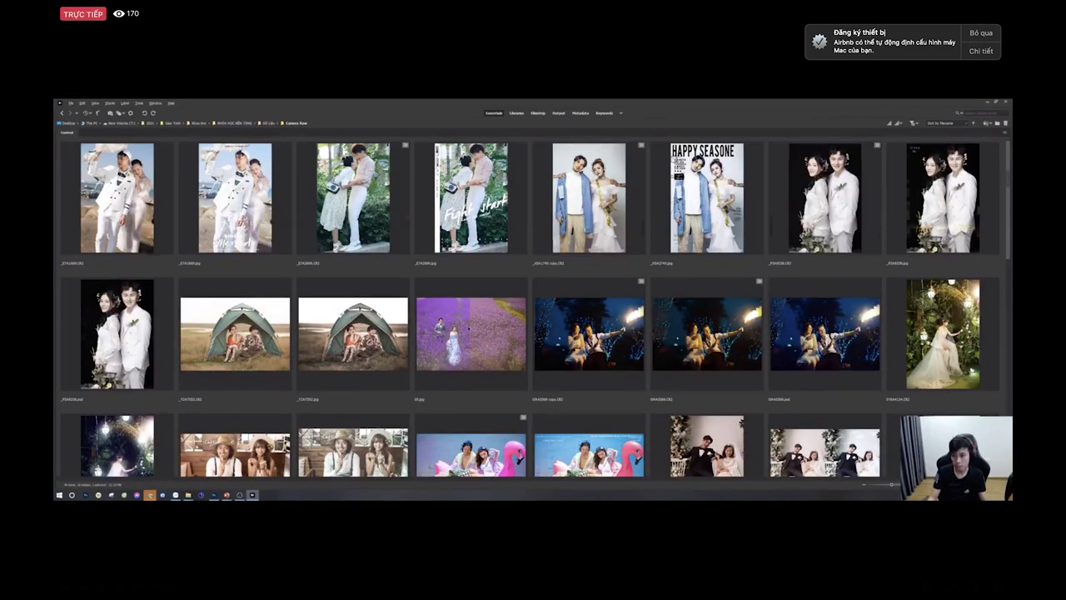
scroll(533, 300, down, 5)
scroll(533, 300, down, 5)
click(586, 259)
key(space)
key(space)
Step: Open a new file browser window at This PC, and cancel the batch rename started for the balloon couple's CR2 photo
right_click(481, 268)
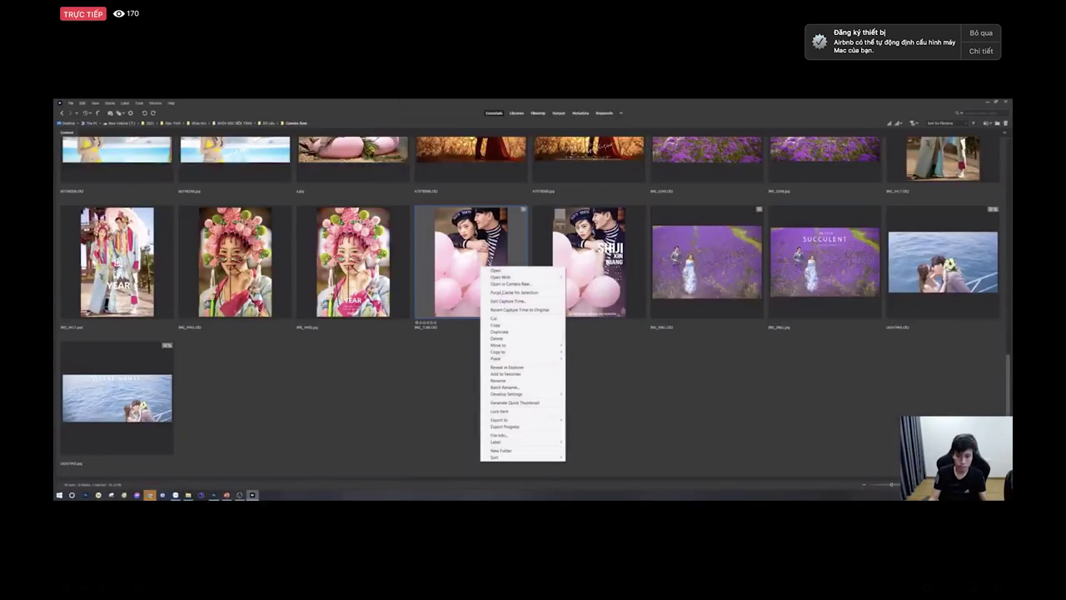
click(506, 387)
key(super+e)
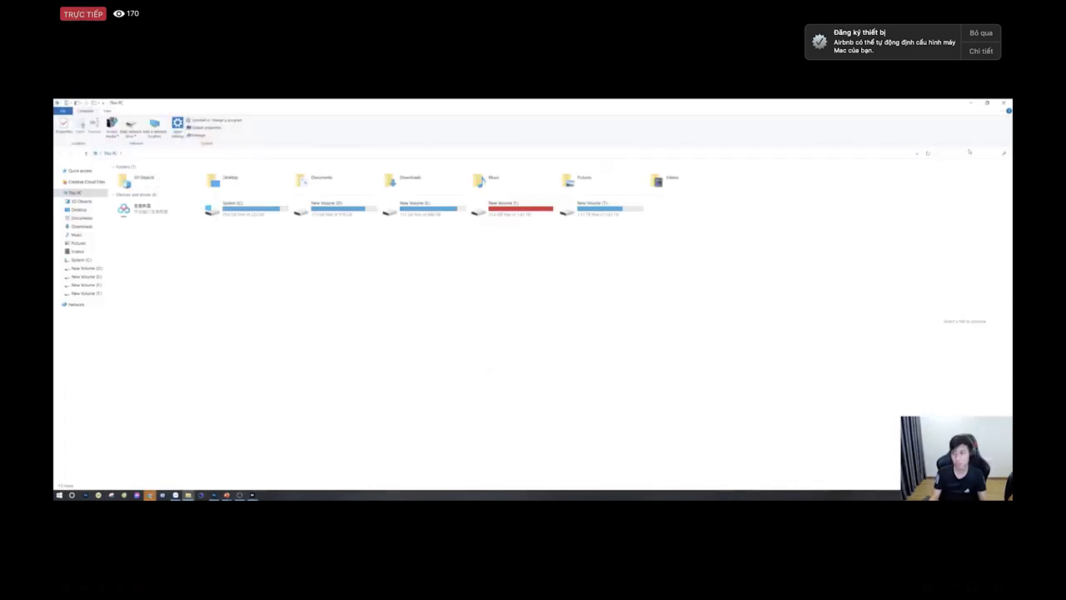
click(971, 155)
text(https://www.facebook.com/groups/hocbienimau/)
key(Return)
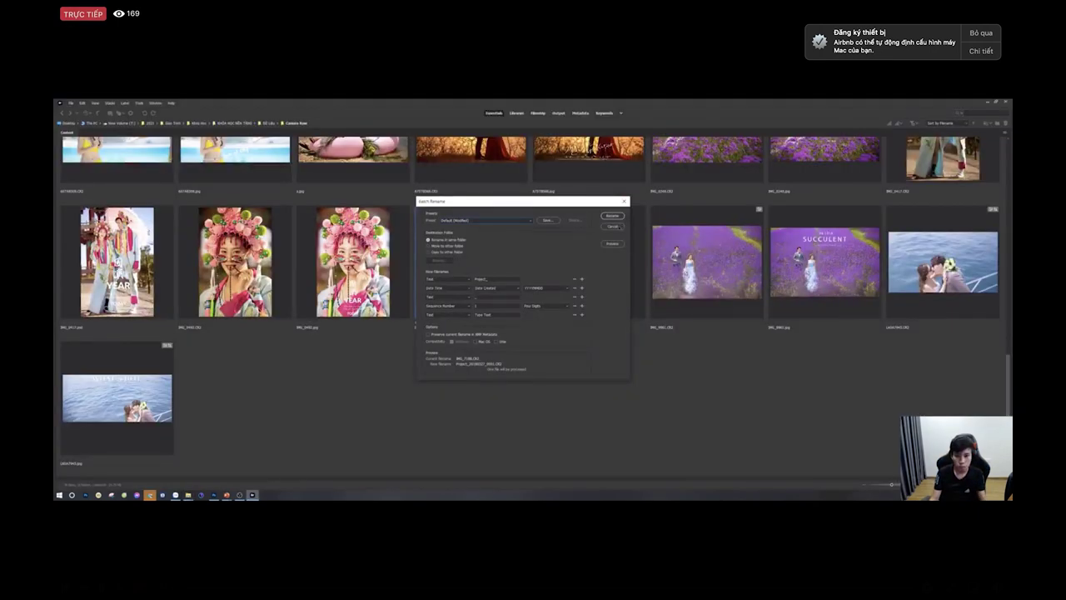
click(613, 225)
Step: Copy the name IMG_7188 from the balloon couple's CR2 photo and search This PC for it
right_click(466, 251)
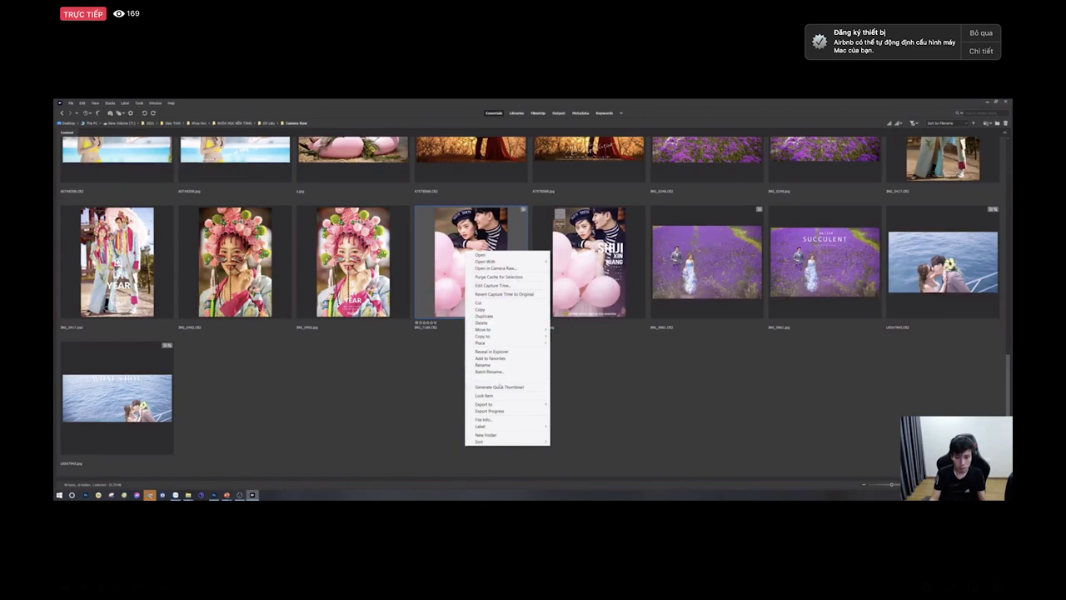
click(487, 365)
key(ctrl+c)
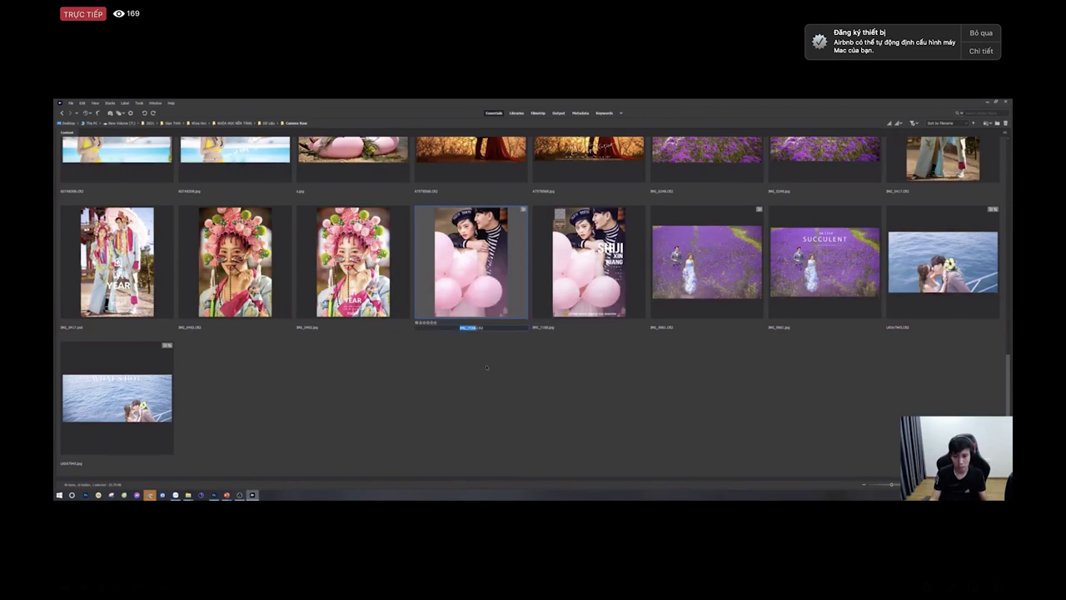
key(alt+Tab)
click(958, 152)
key(ctrl+v)
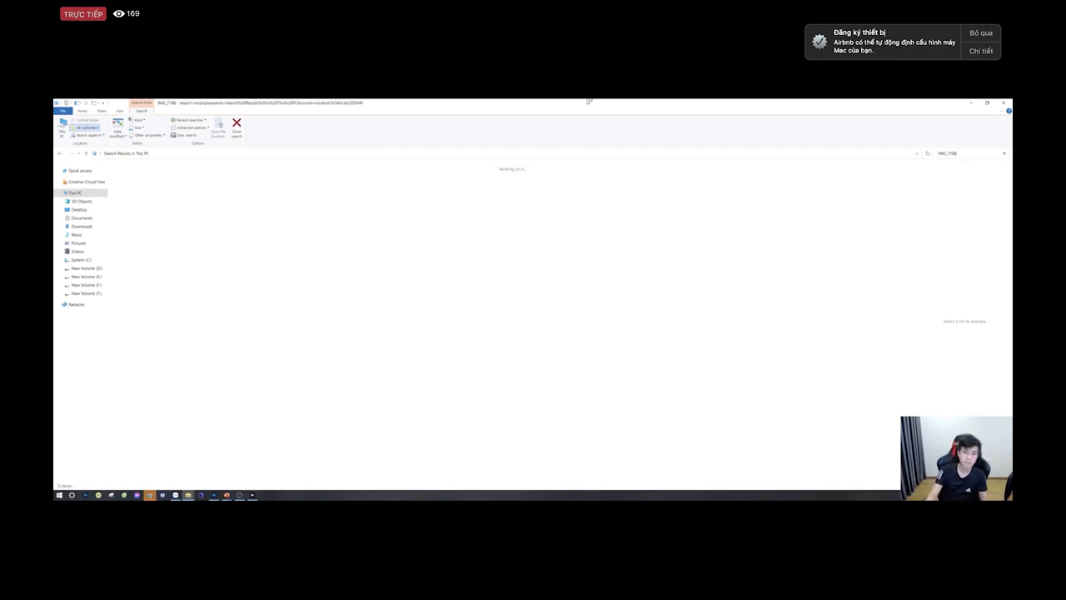
Step: Return to Bridge, select the CR2 photo of the seated woman in the black robe, and switch to Photoshop
key(alt+Tab)
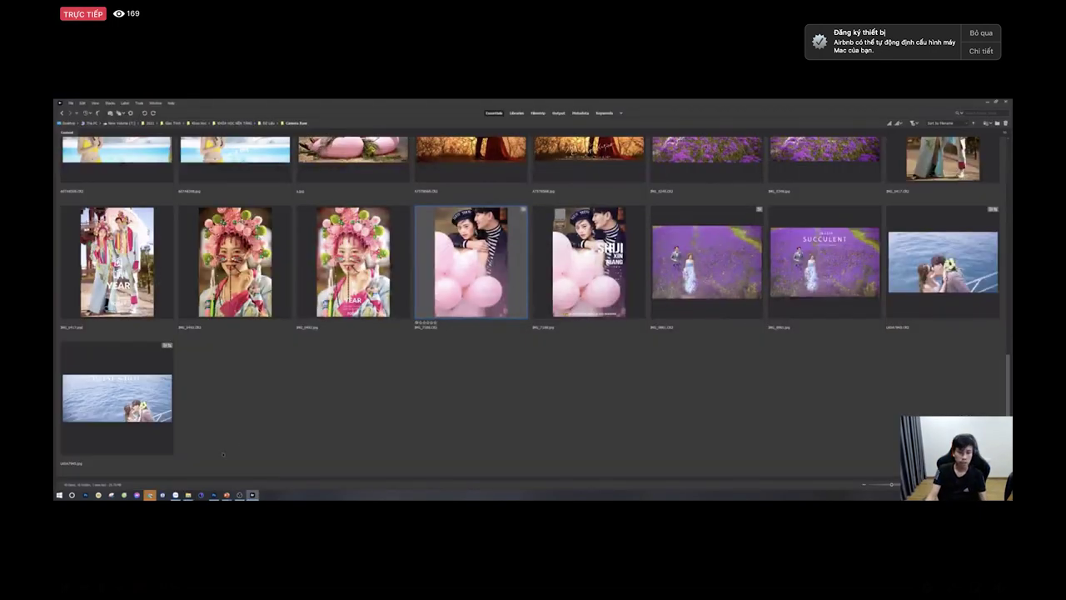
scroll(220, 444, up, 3)
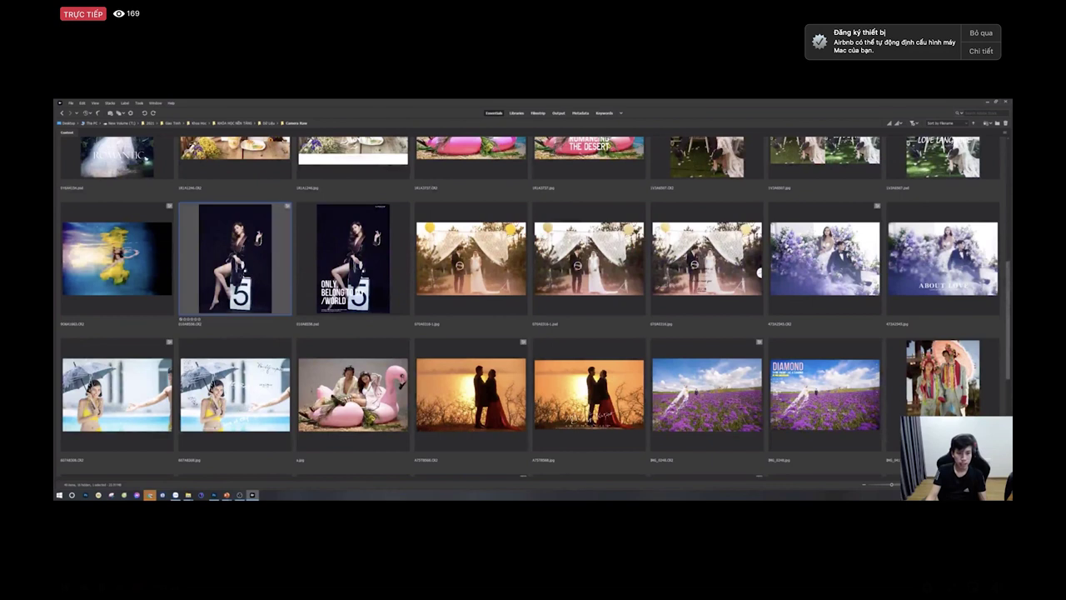
key(alt+Tab)
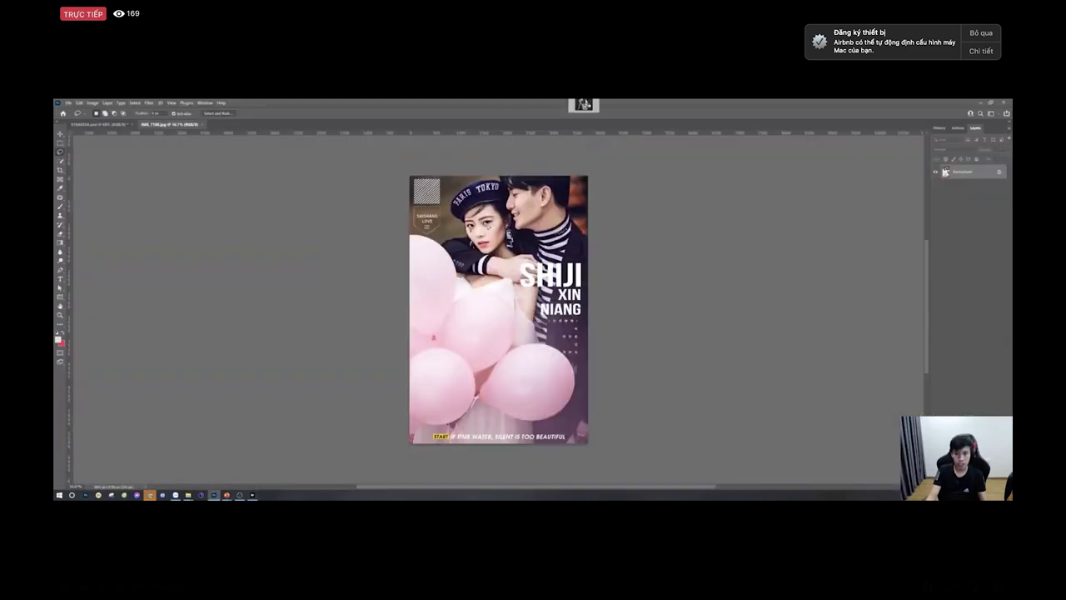
key(alt+Tab)
key(alt+Tab)
Step: Close IMG_7188.jpg and, in full-screen mode with the menu bar, shift the black-robe poster to one side of the canvas area
key(ctrl+w)
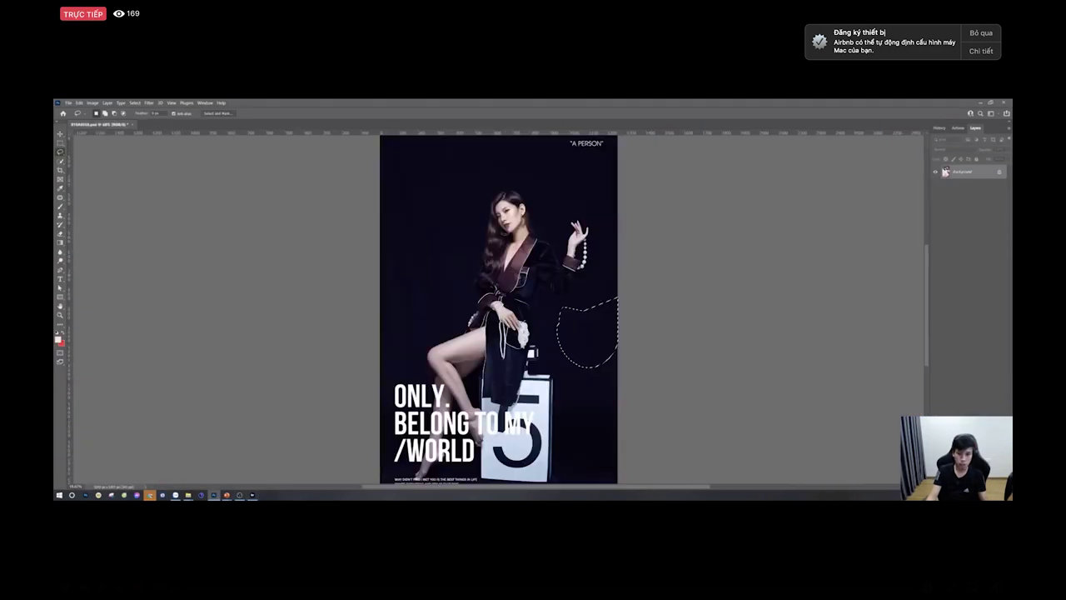
key(f)
drag(435, 312, 170, 317)
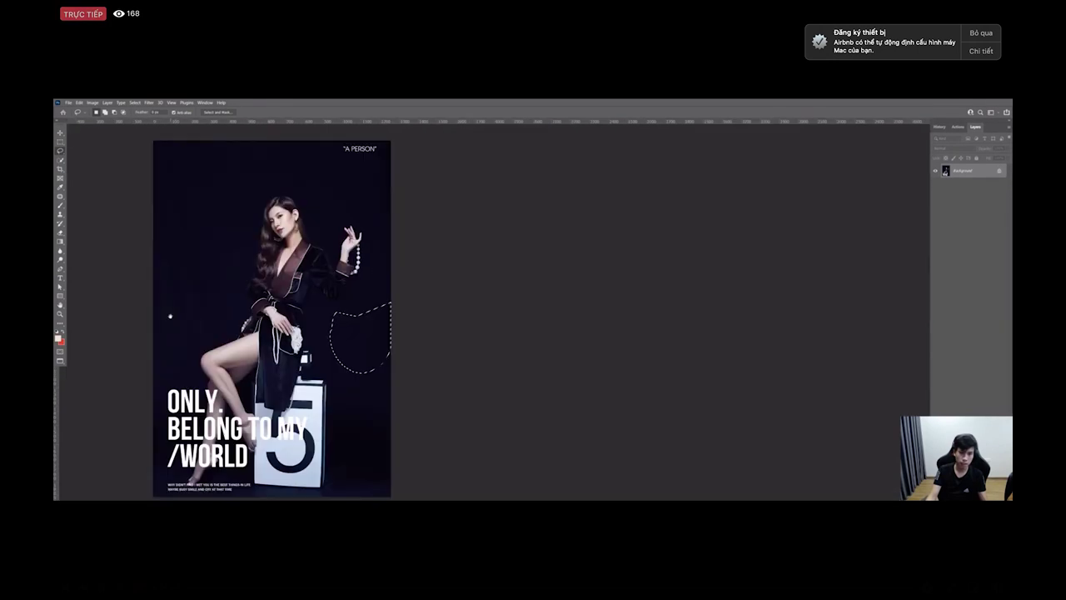
Step: Bring up the black-robe CR2 photo in Camera Raw and resize its window to sit beside the poster for side-by-side comparison
key(alt+Tab)
drag(237, 268, 609, 110)
key(alt+Tab)
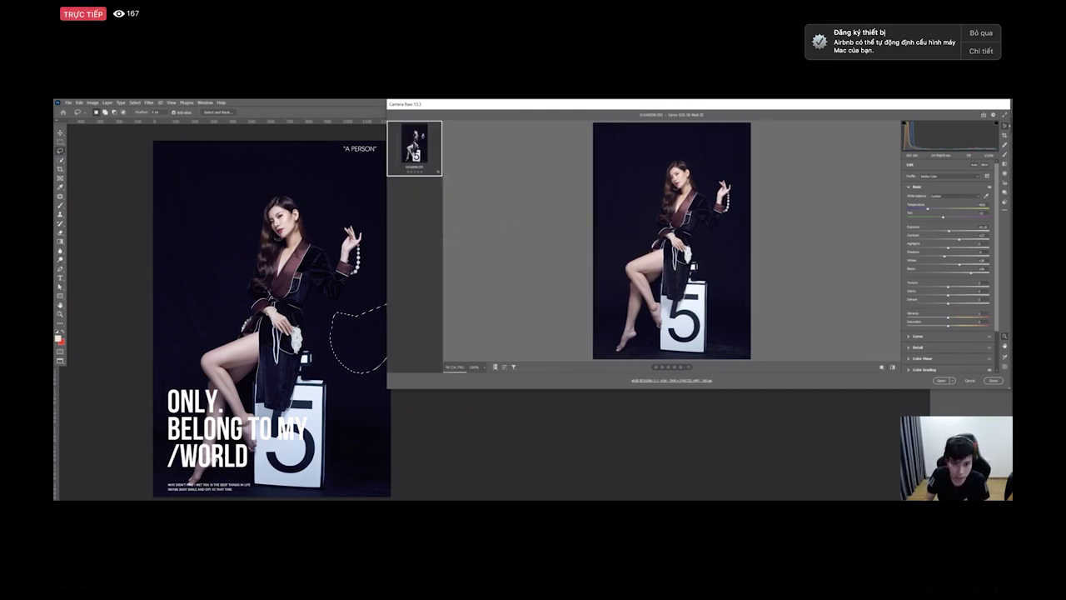
drag(443, 241, 703, 259)
drag(739, 107, 435, 121)
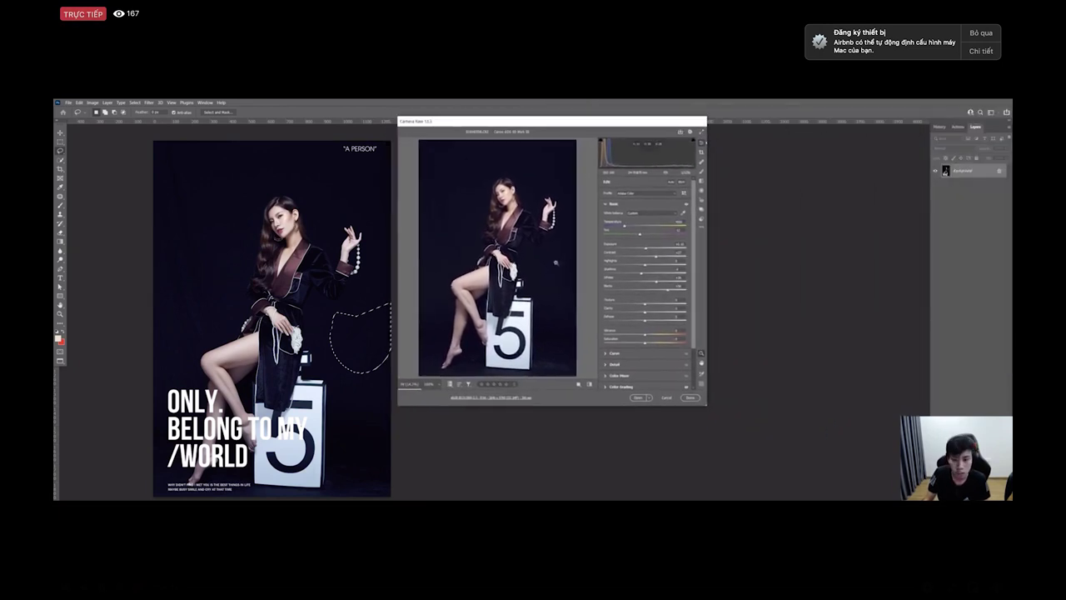
drag(705, 405, 797, 490)
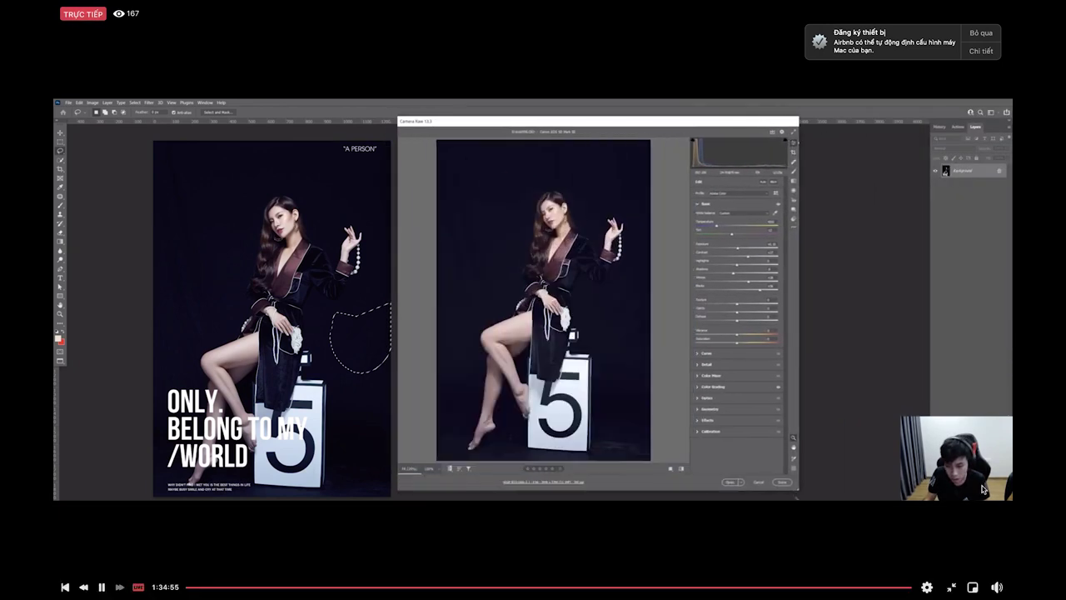
click(928, 588)
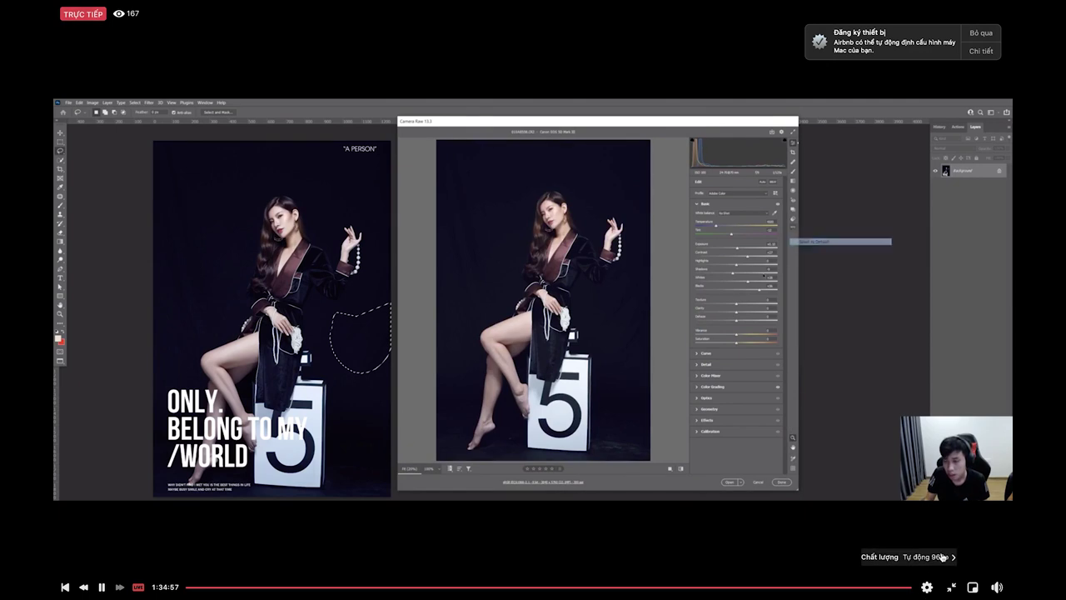
click(929, 558)
click(923, 510)
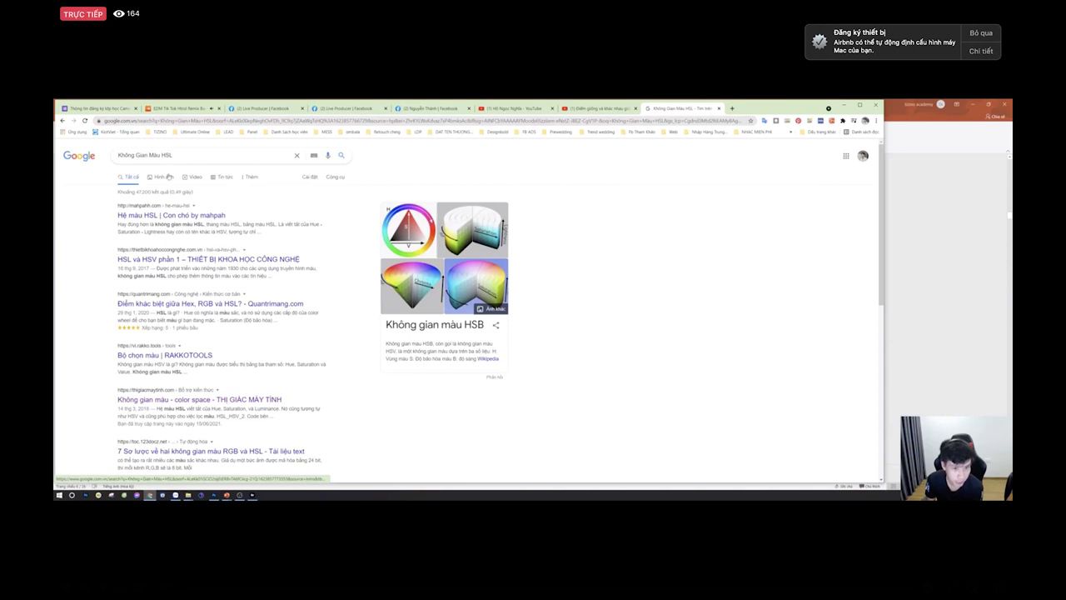
Step: View the Google image results for "Không Gian Màu HSL", preview the Wikiwand HSB colour wheel, and switch back to Camera Raw
click(168, 177)
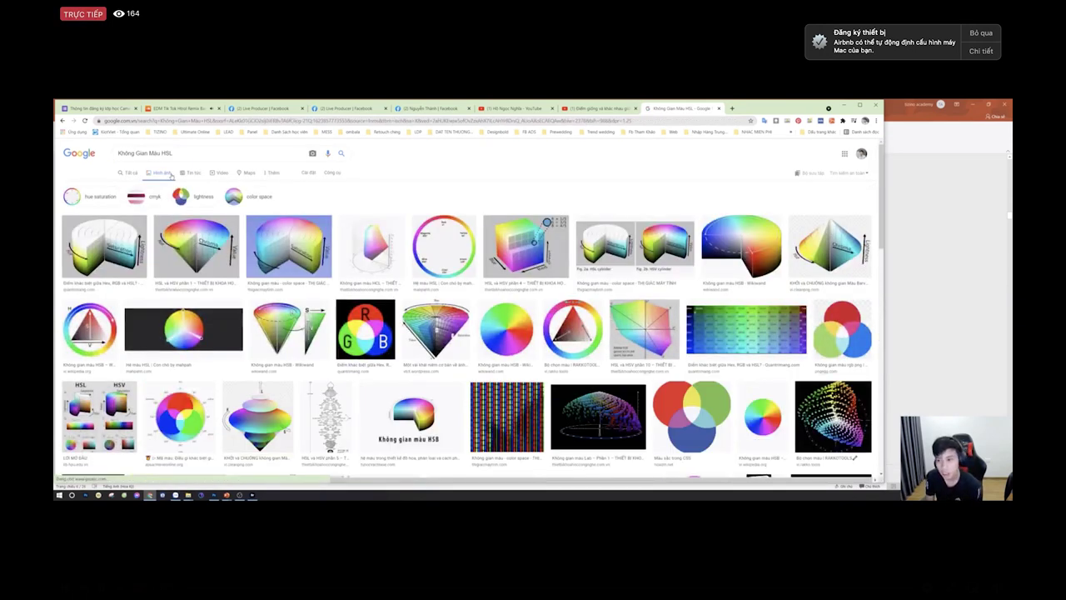
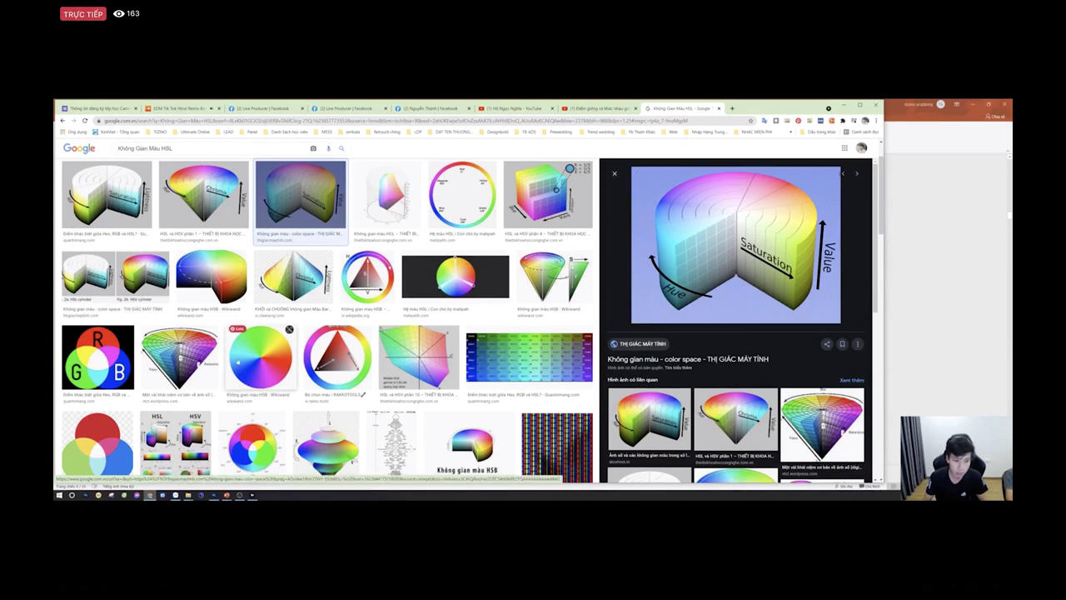
click(235, 380)
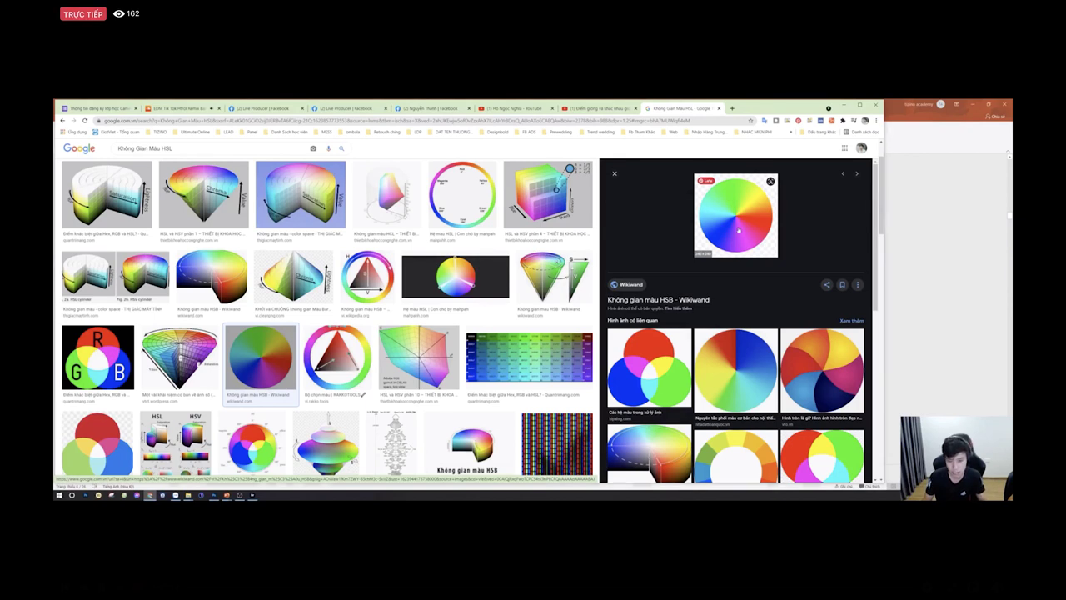
key(alt+Tab)
key(alt+Tab)
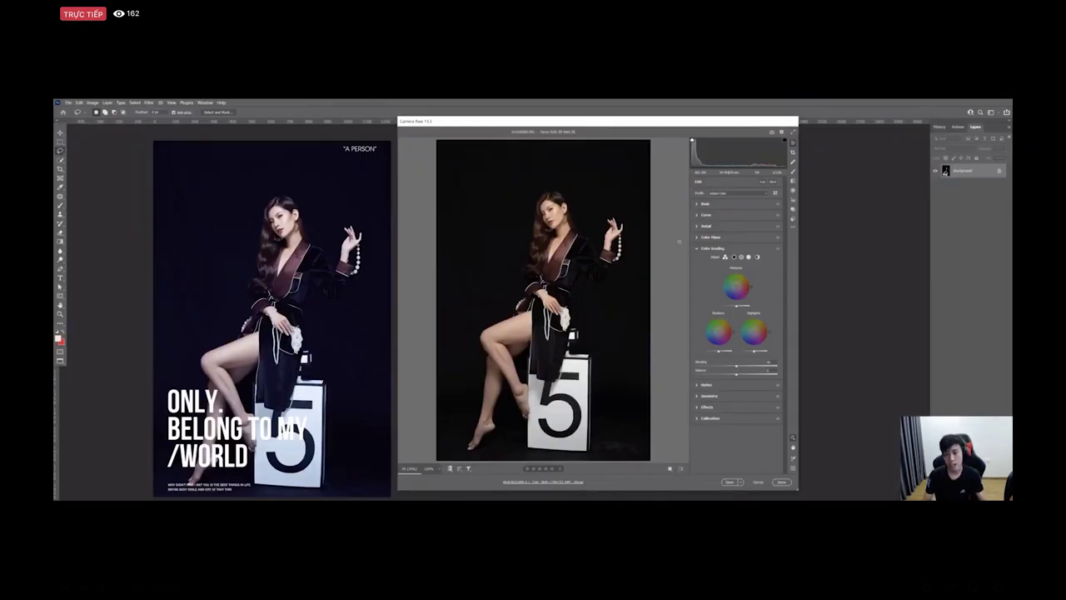
Step: In the Basic adjustments, raise the black-robe photo's contrast and whites and slightly lower its highlights
click(705, 203)
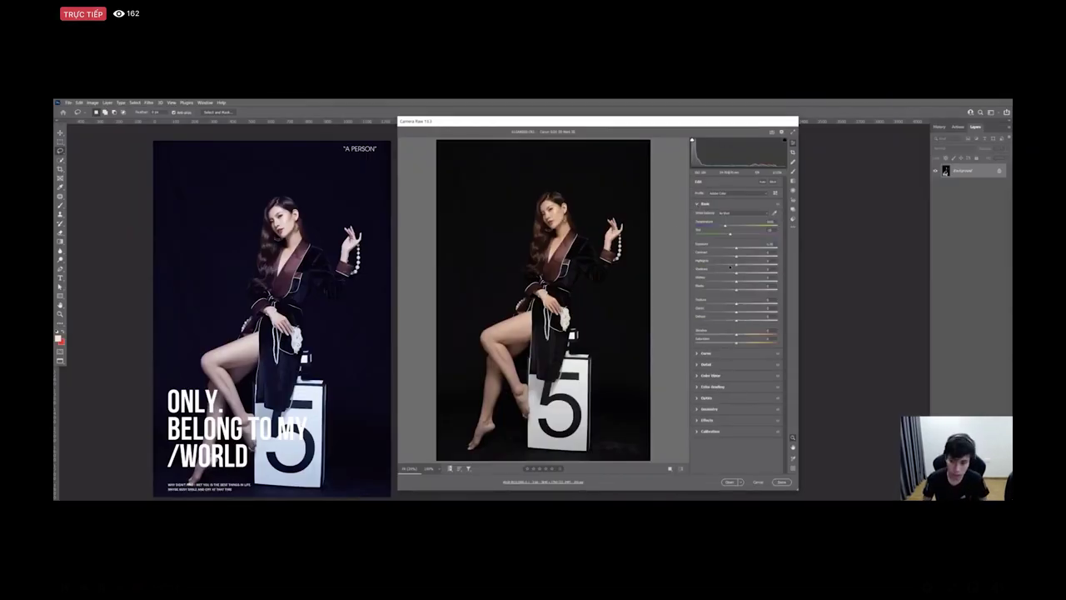
drag(738, 256, 746, 256)
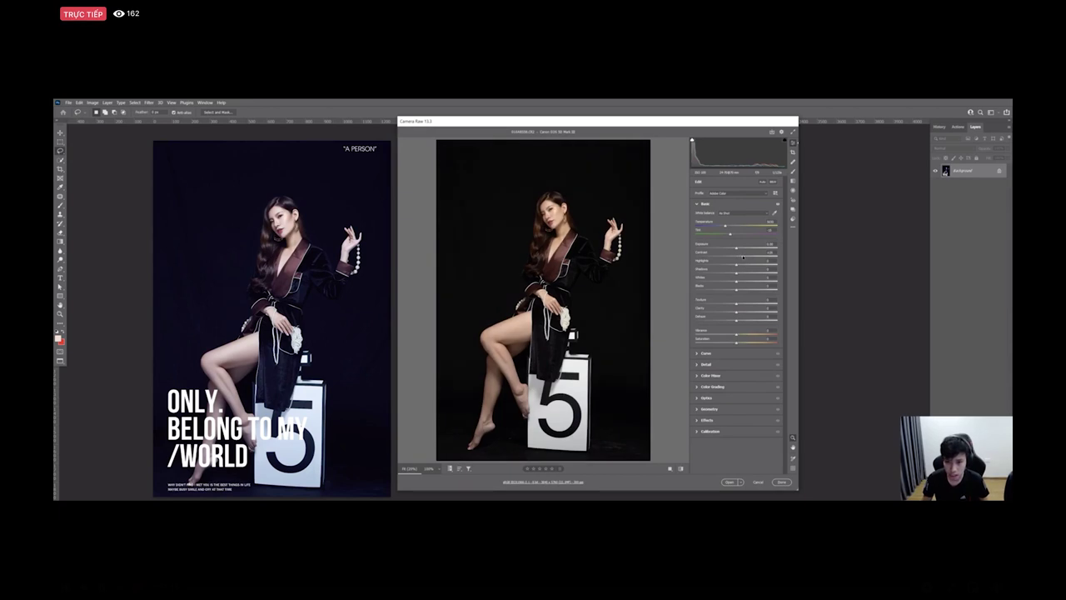
drag(748, 282, 752, 280)
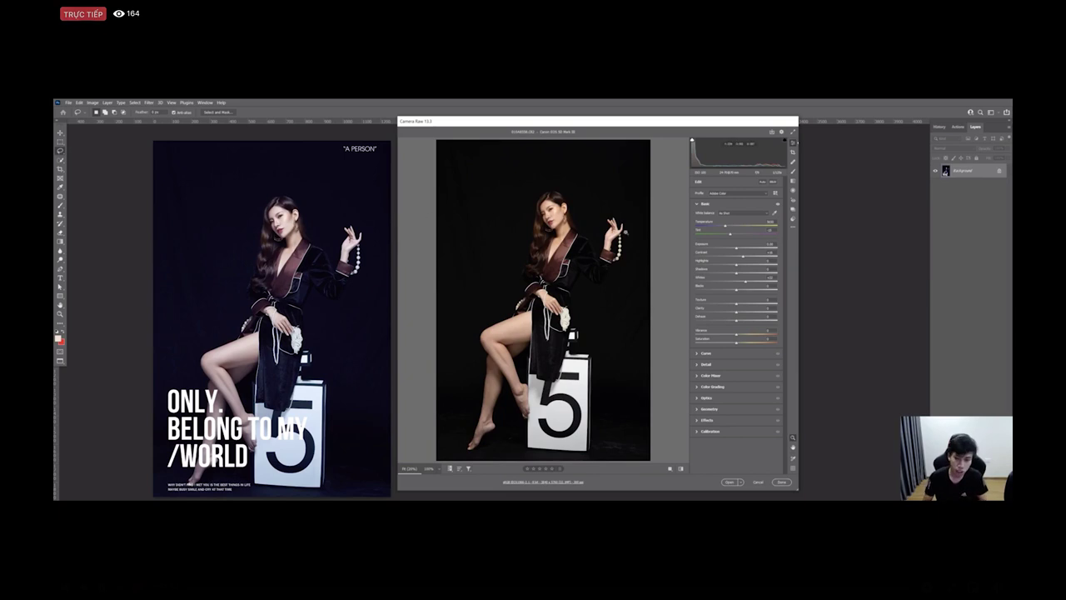
mouse_move(757, 281)
mouse_down()
mouse_move(745, 278)
mouse_move(768, 276)
mouse_move(751, 274)
mouse_up()
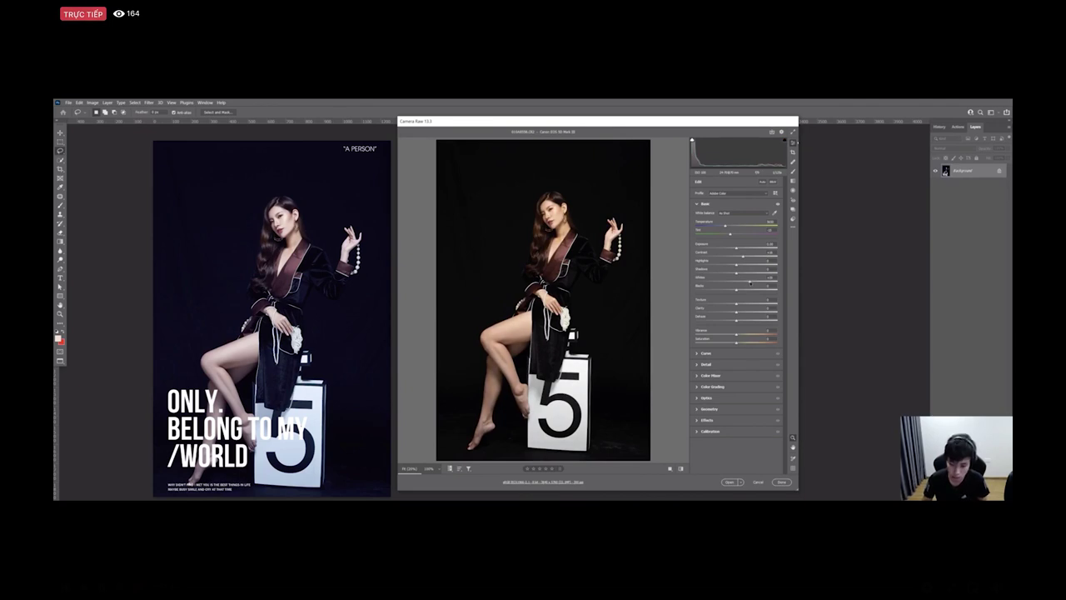
drag(742, 283, 753, 283)
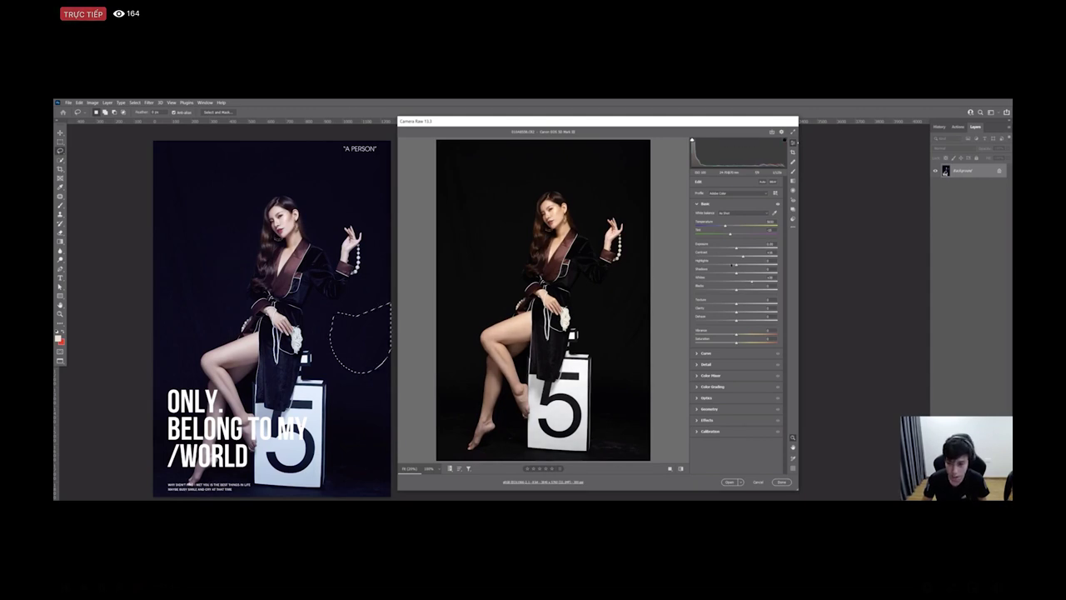
mouse_move(737, 265)
mouse_down()
mouse_move(721, 265)
mouse_move(733, 263)
mouse_up()
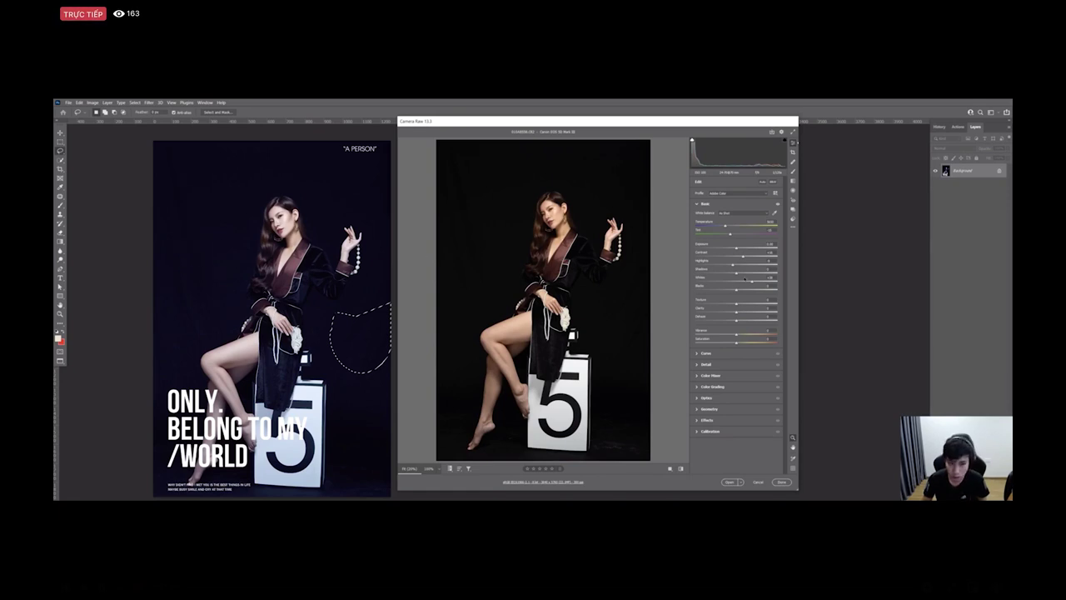
Step: Try strong shadow lifting, reset Shadows to 0, and raise the blacks and shadows moderately with a slightly cooler temperature
drag(737, 274, 762, 275)
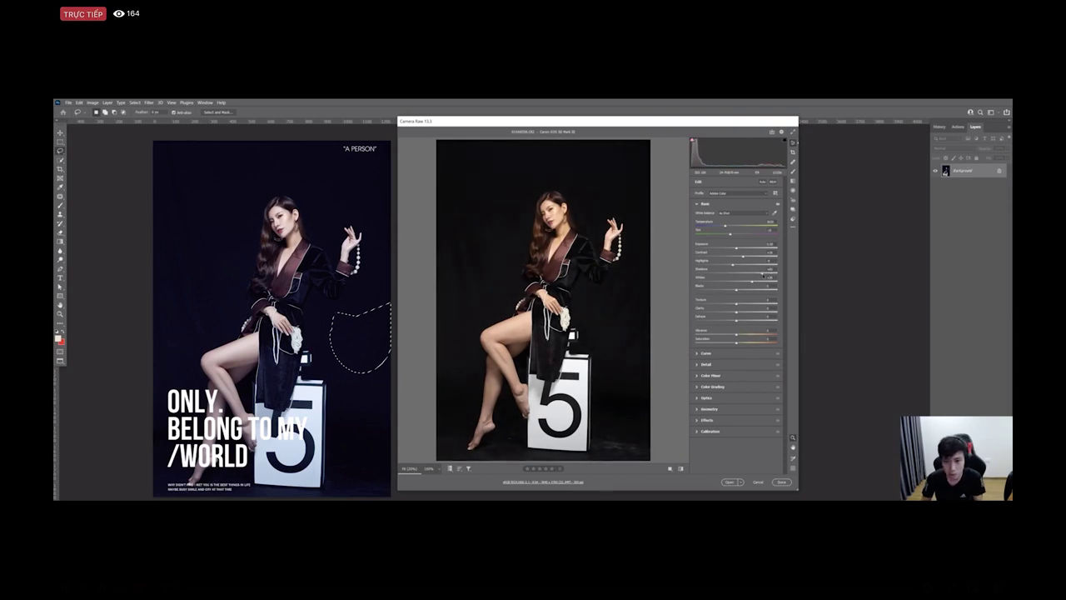
click(774, 269)
text(0)
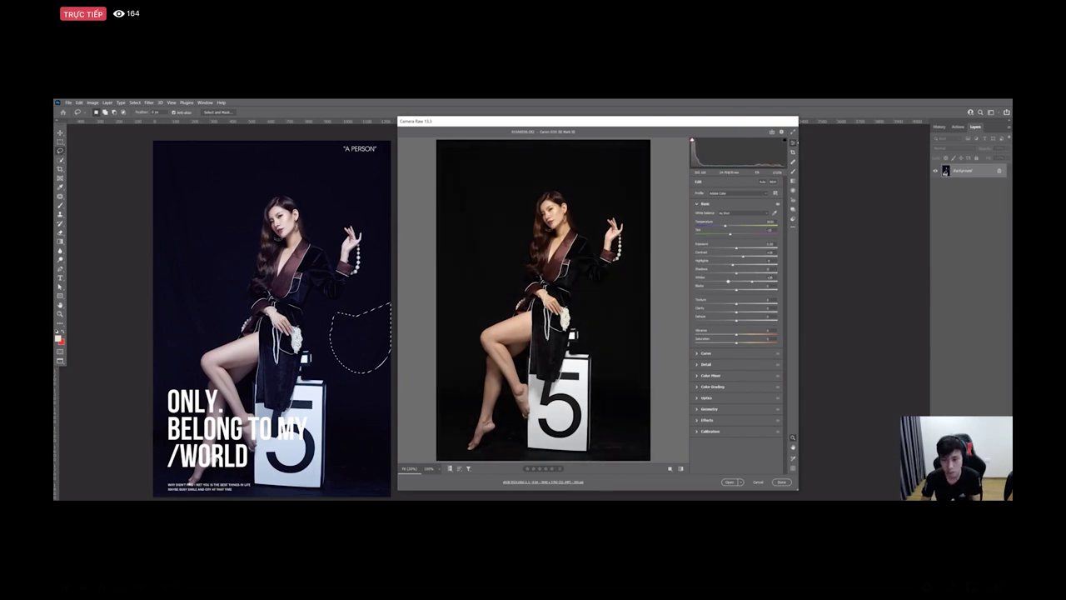
mouse_move(737, 290)
mouse_down()
mouse_move(752, 289)
mouse_move(744, 274)
mouse_up()
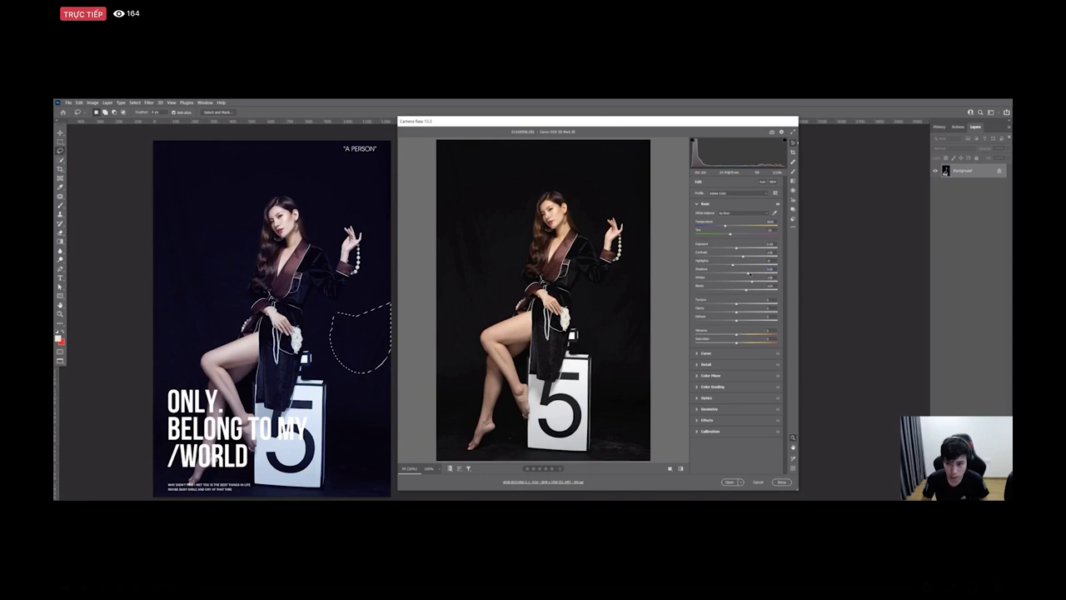
drag(759, 290, 756, 290)
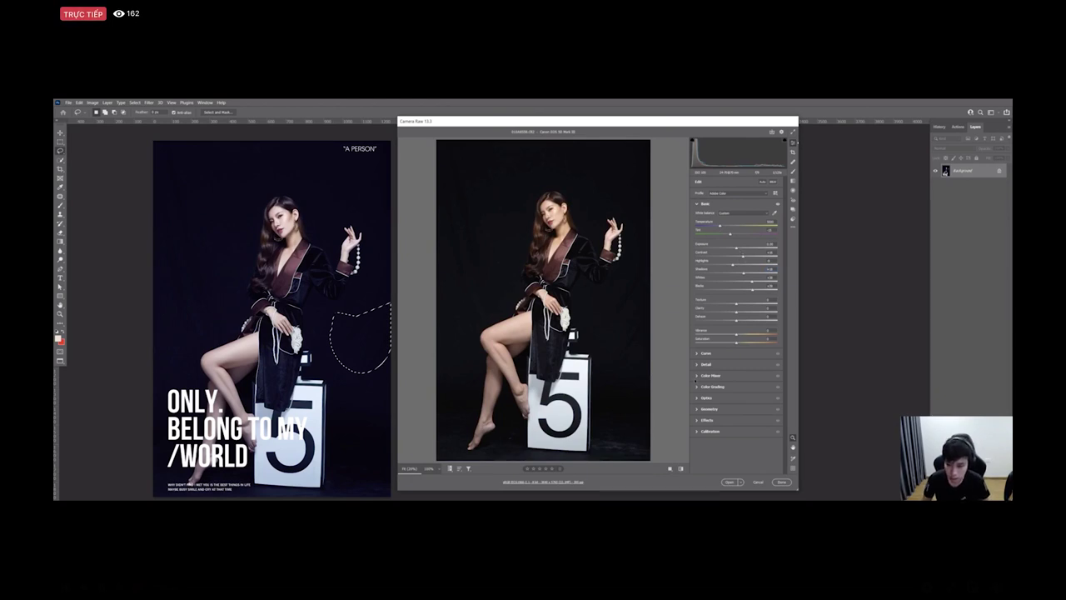
Step: Open the Color Grading controls and place three colour samplers on the dark backdrop beside the woman
click(700, 387)
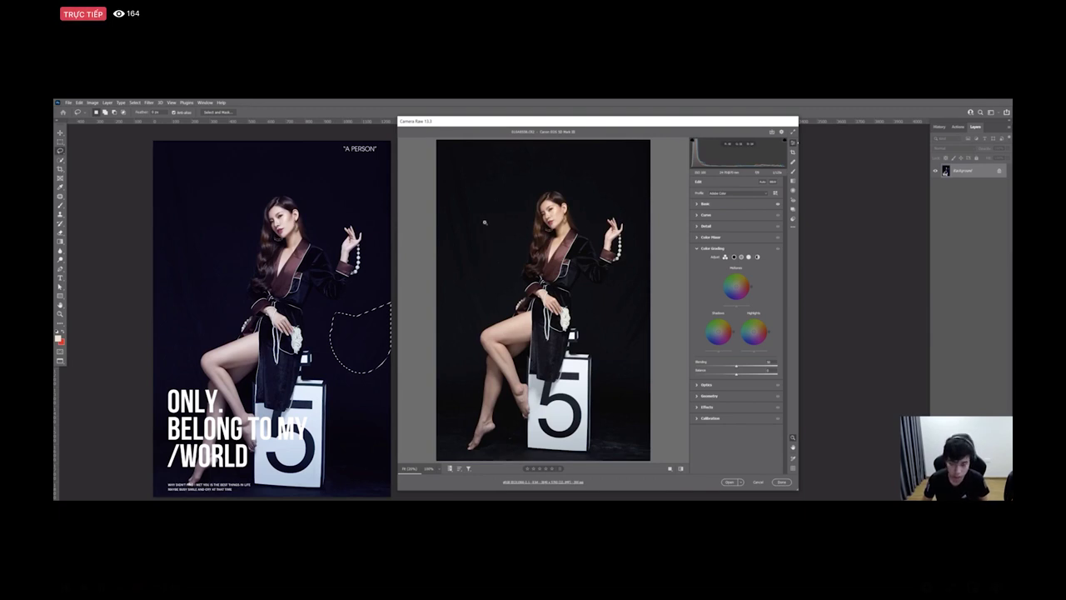
key(s)
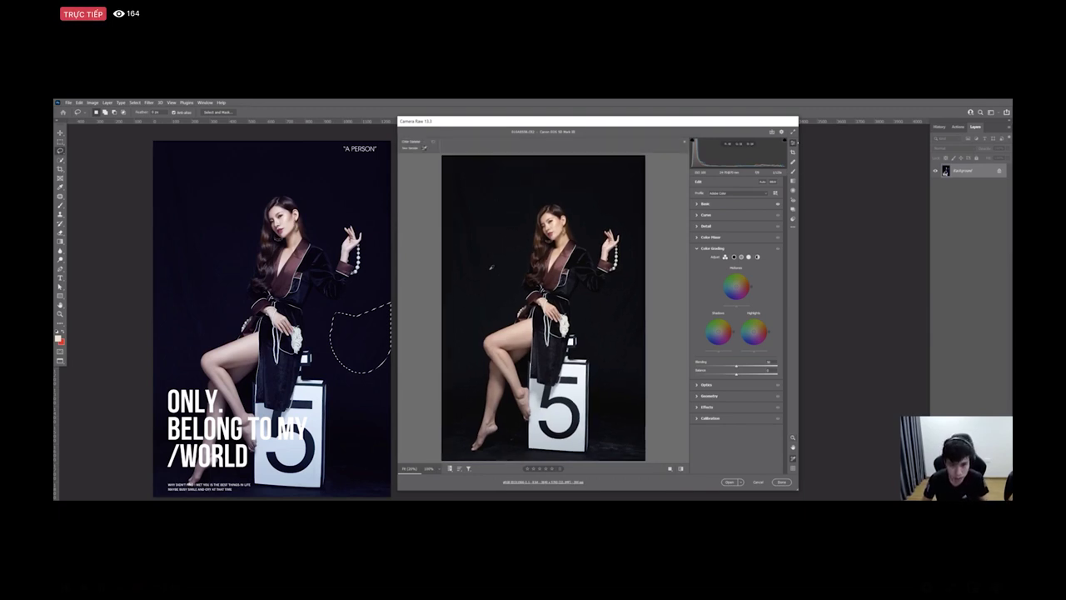
click(488, 269)
click(503, 243)
click(488, 293)
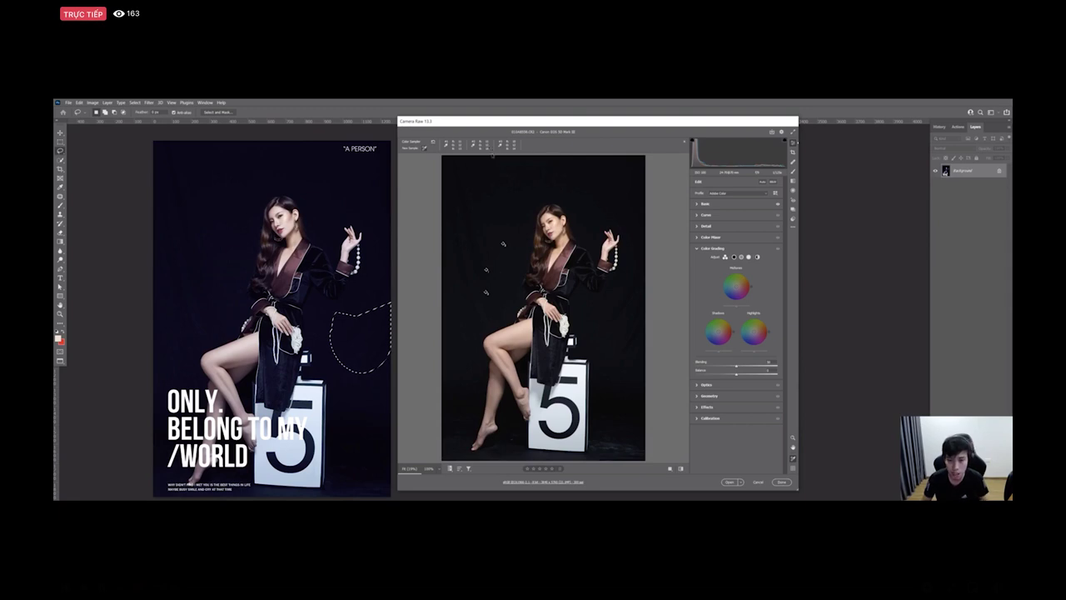
Step: Switch to PowerPoint, show the Curves slide listing the tonal ranges, and return to the photo in Camera Raw
key(alt+Tab)
key(alt+Tab)
key(Tab)
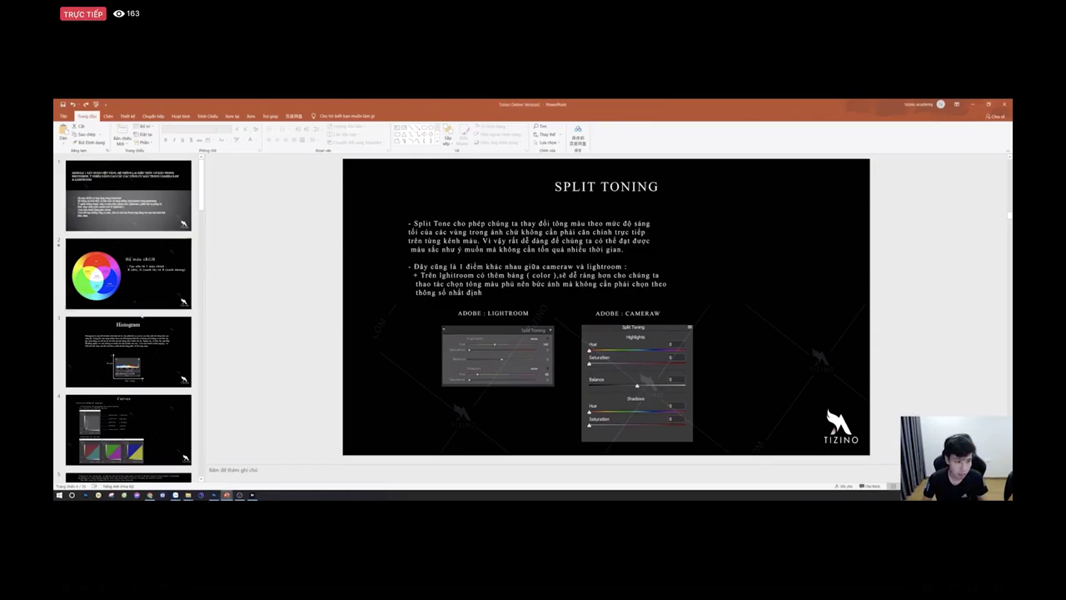
scroll(144, 335, down, 3)
click(145, 323)
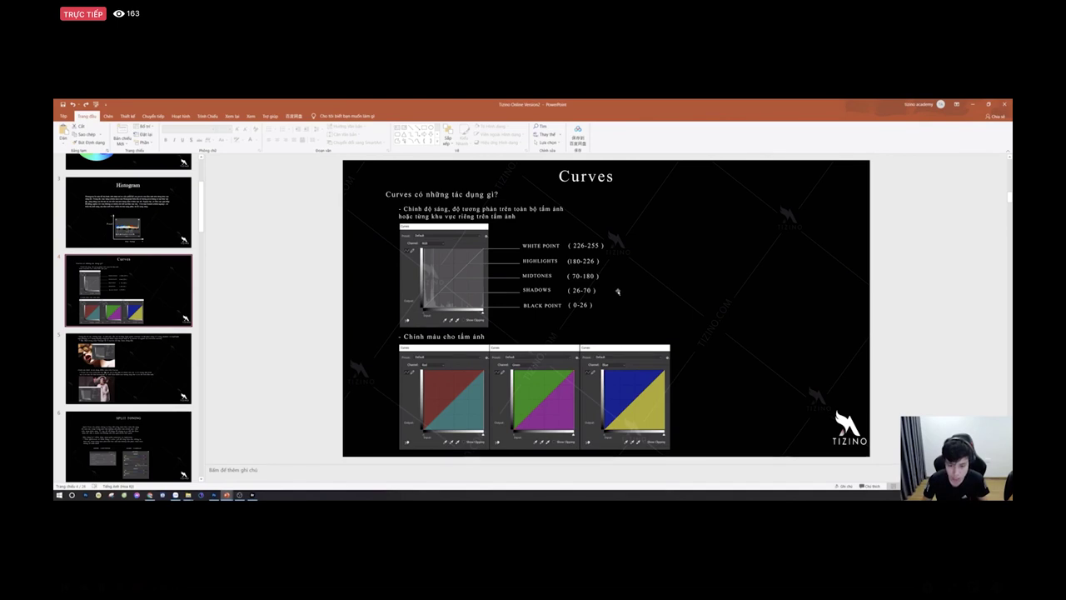
key(alt+Tab)
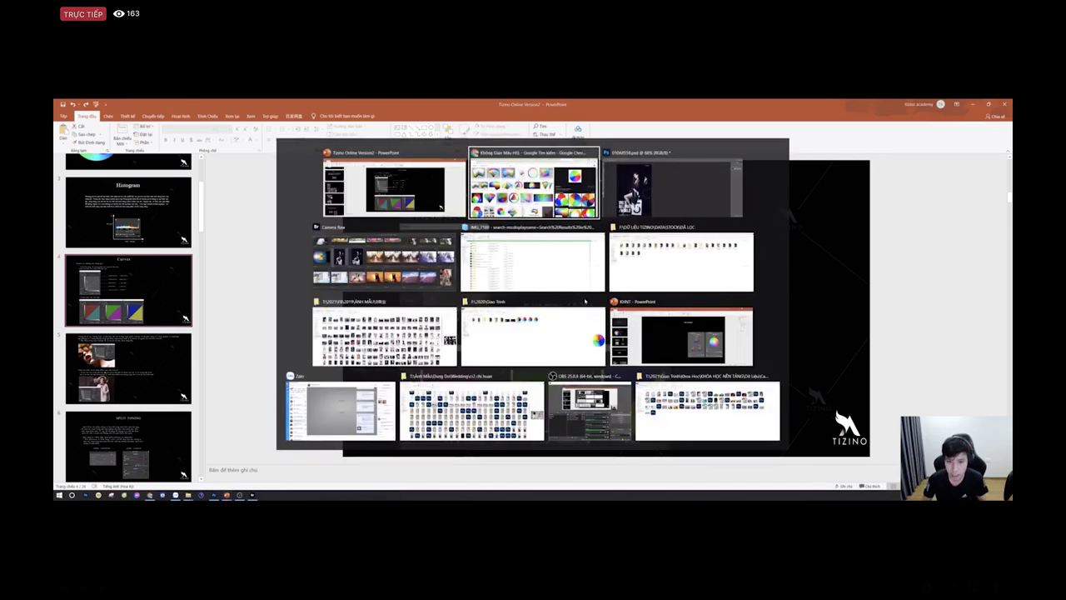
key(alt+Tab)
key(alt+Tab)
key(alt)
key(alt+Tab)
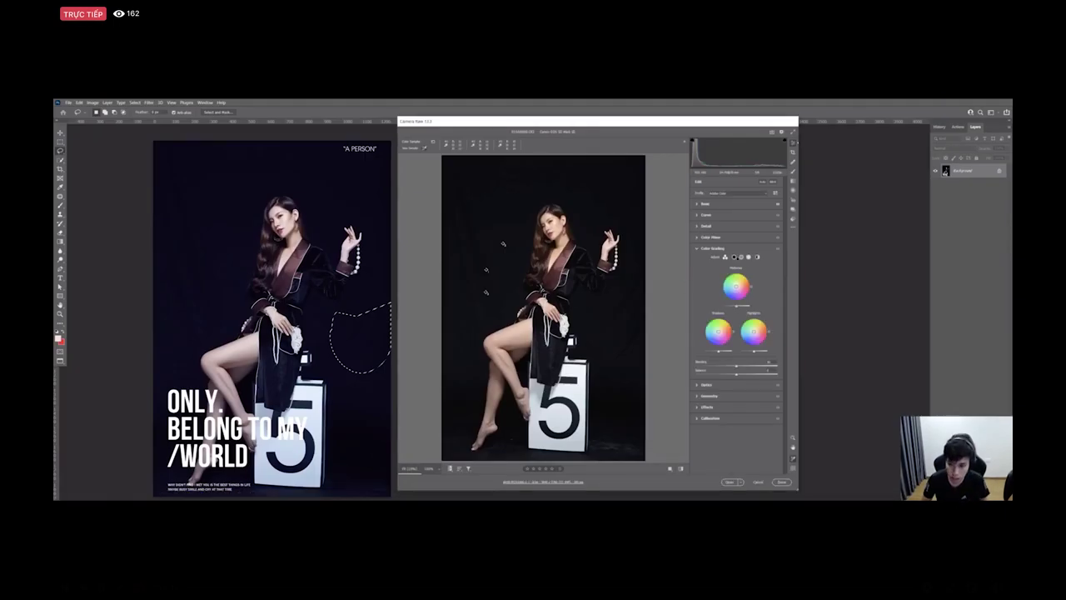
Step: Display the Shadows colour wheel on its own and check the shadow range on PowerPoint's Curves slide before returning to Camera Raw
click(734, 258)
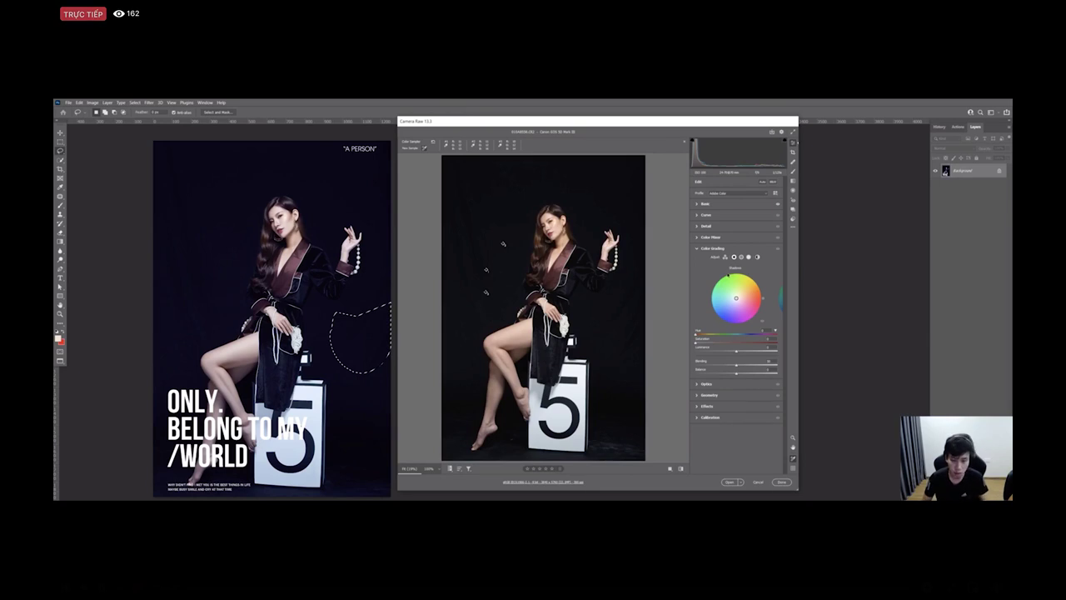
key(alt+Tab)
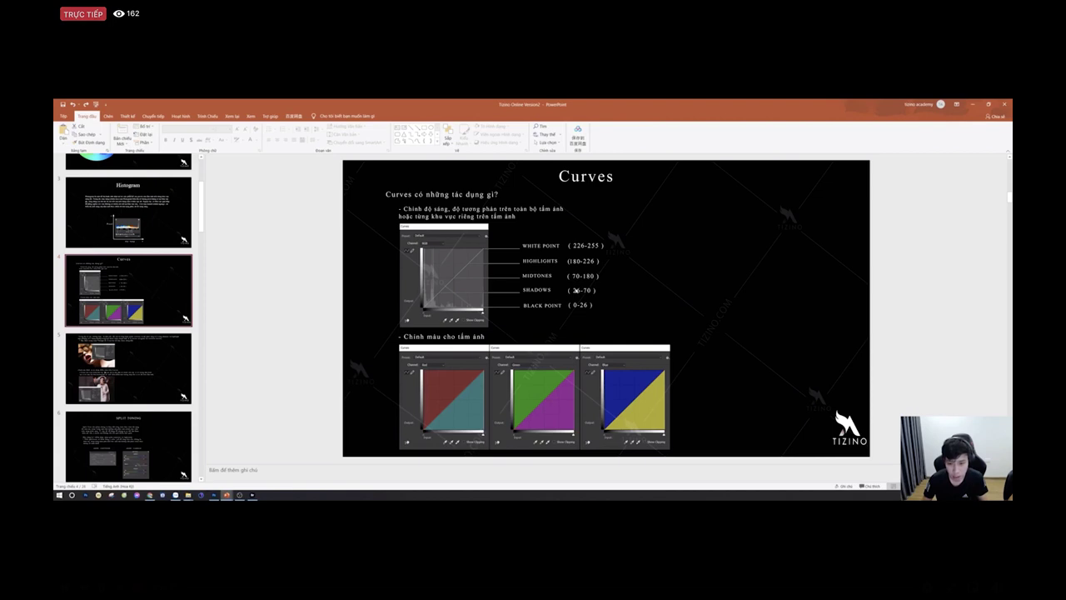
key(alt+Tab)
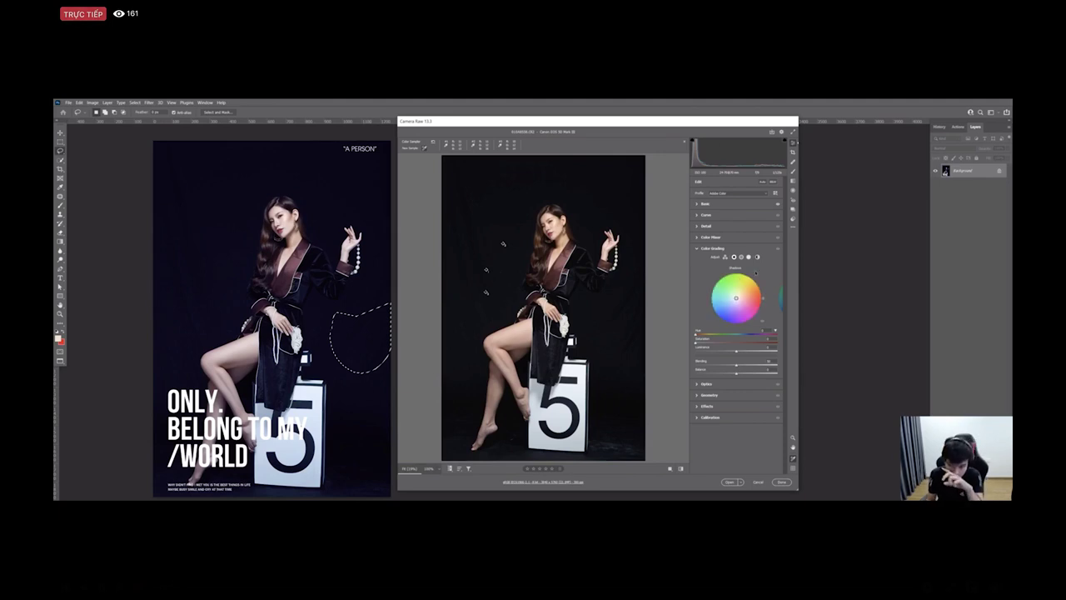
Step: Tint the shadows blue-violet at low saturation with the Shadows colour wheel, and shift the hue slightly towards purple
click(767, 339)
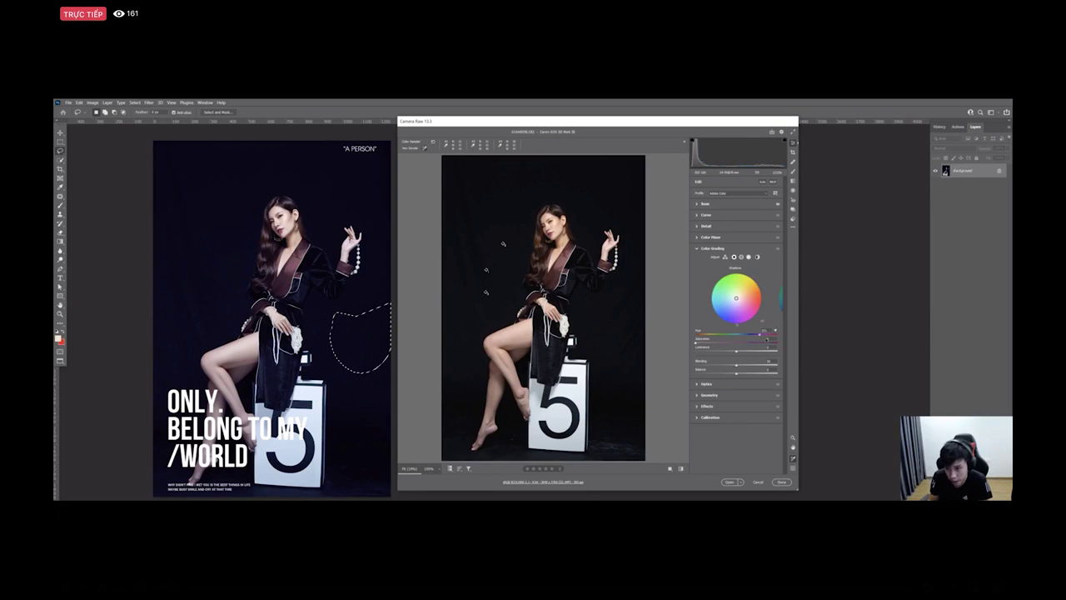
drag(768, 339, 714, 336)
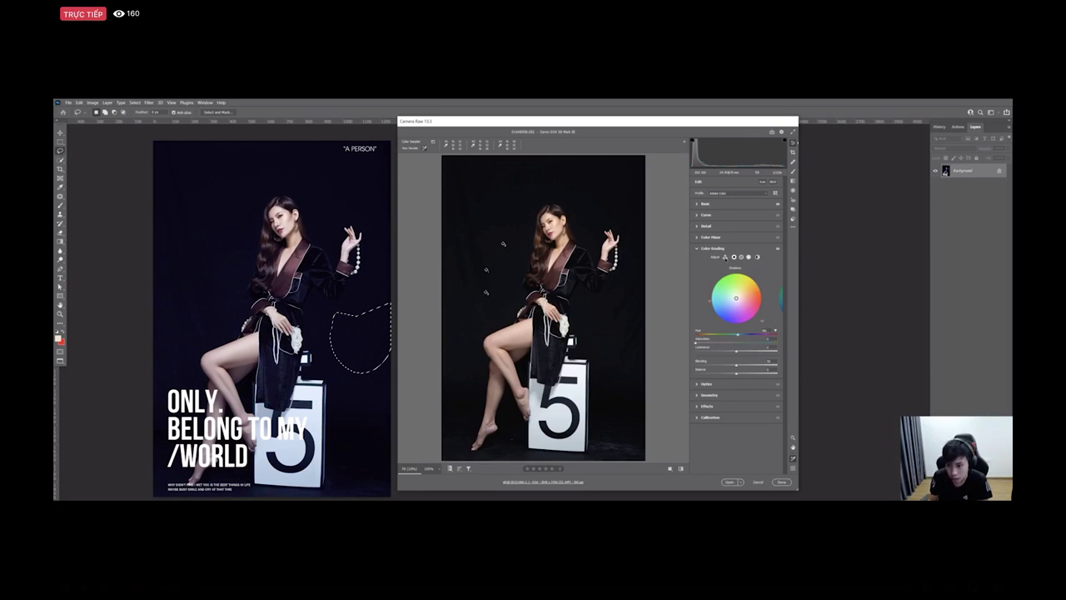
click(725, 256)
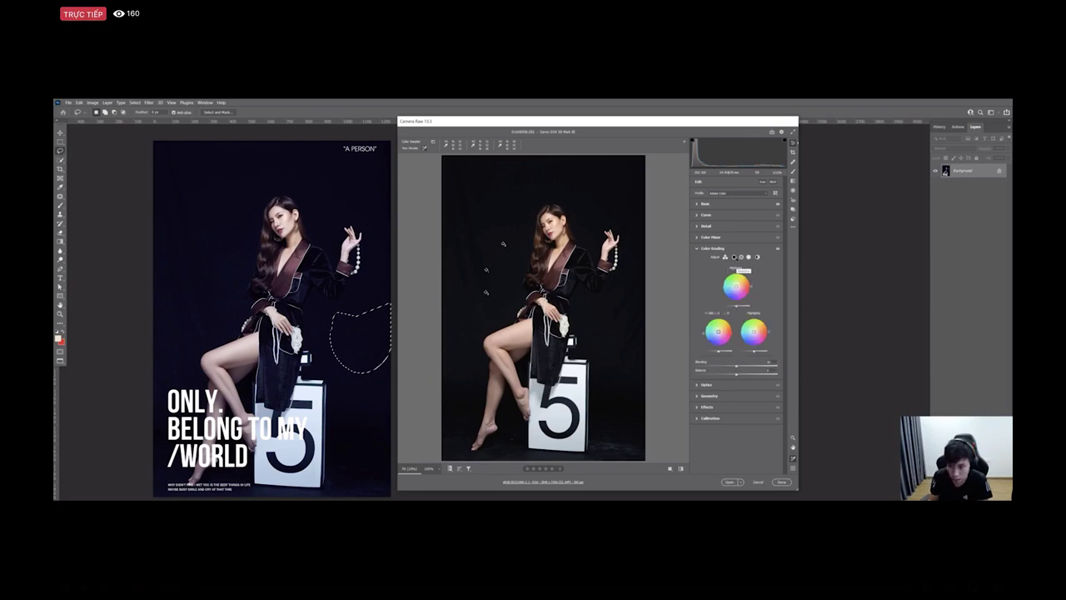
click(734, 258)
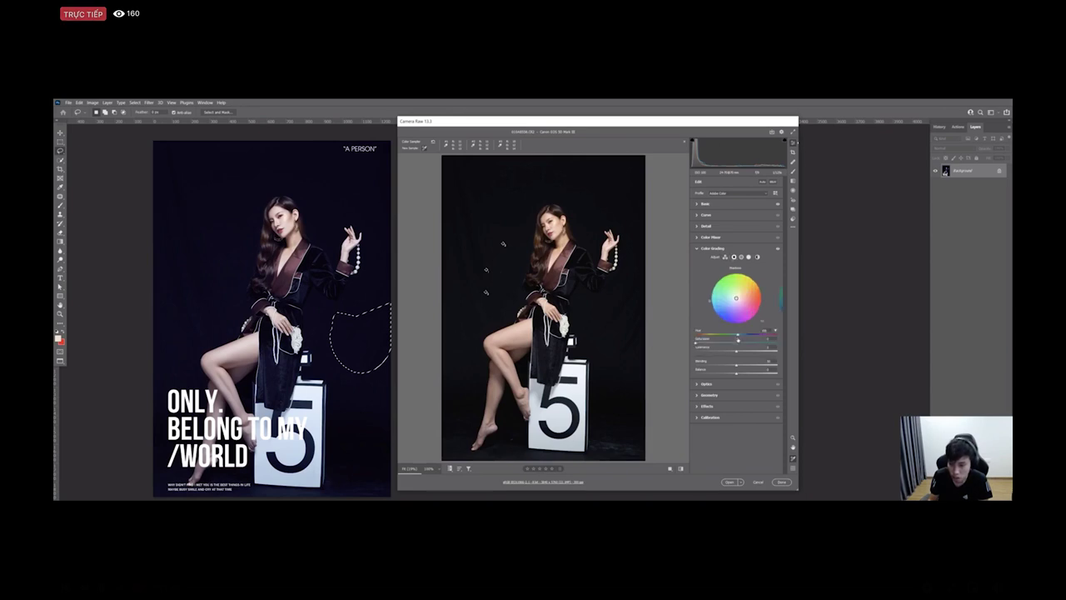
mouse_move(735, 298)
mouse_down()
mouse_move(746, 300)
mouse_move(736, 305)
mouse_up()
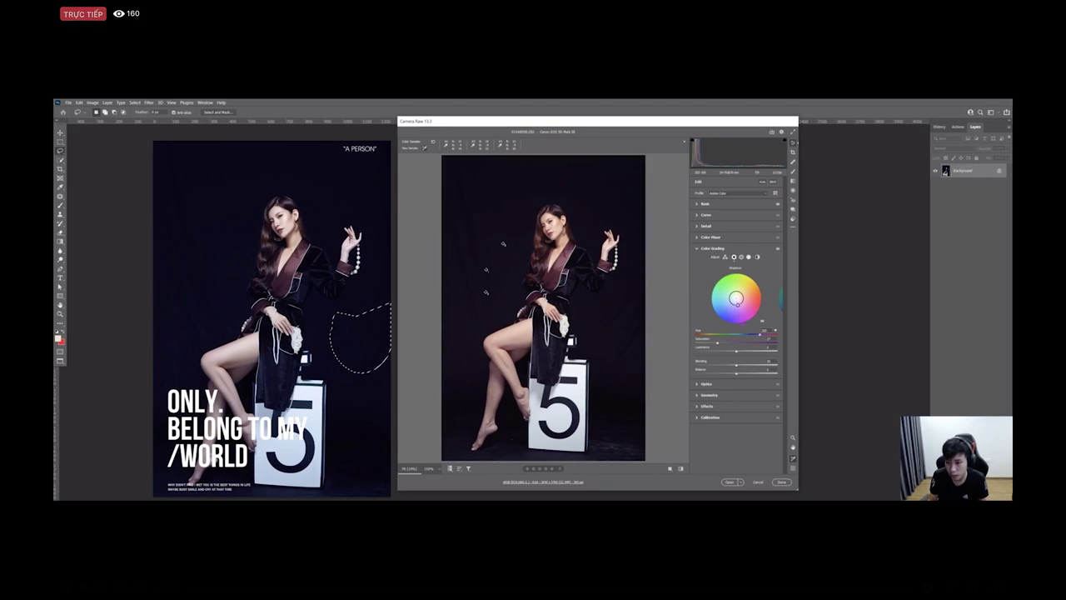
mouse_move(759, 334)
mouse_down()
mouse_move(733, 334)
mouse_move(770, 334)
mouse_move(711, 334)
mouse_move(768, 334)
mouse_move(738, 334)
mouse_move(759, 334)
mouse_up()
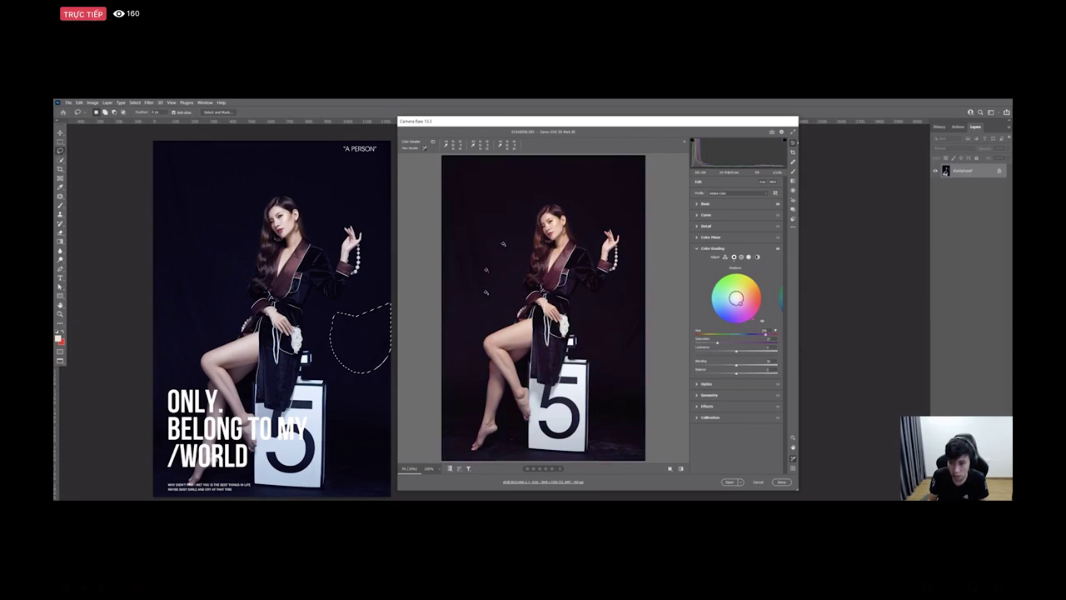
Step: Shift the shadow tint from purple towards blue with the Shadows colour wheel, keeping its saturation low
drag(763, 334, 758, 334)
drag(737, 299, 734, 305)
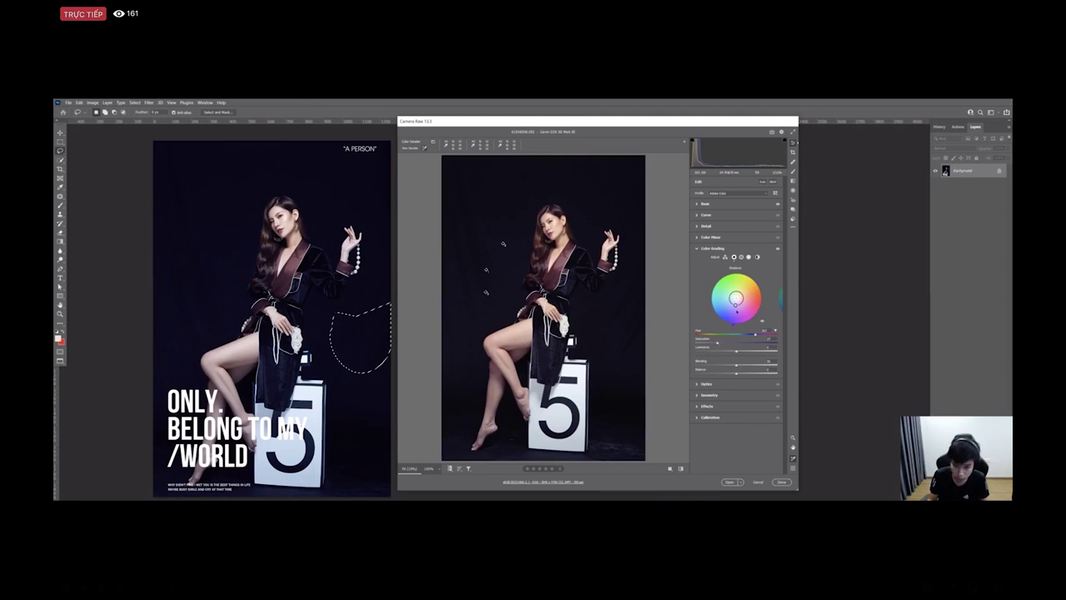
drag(736, 298, 738, 304)
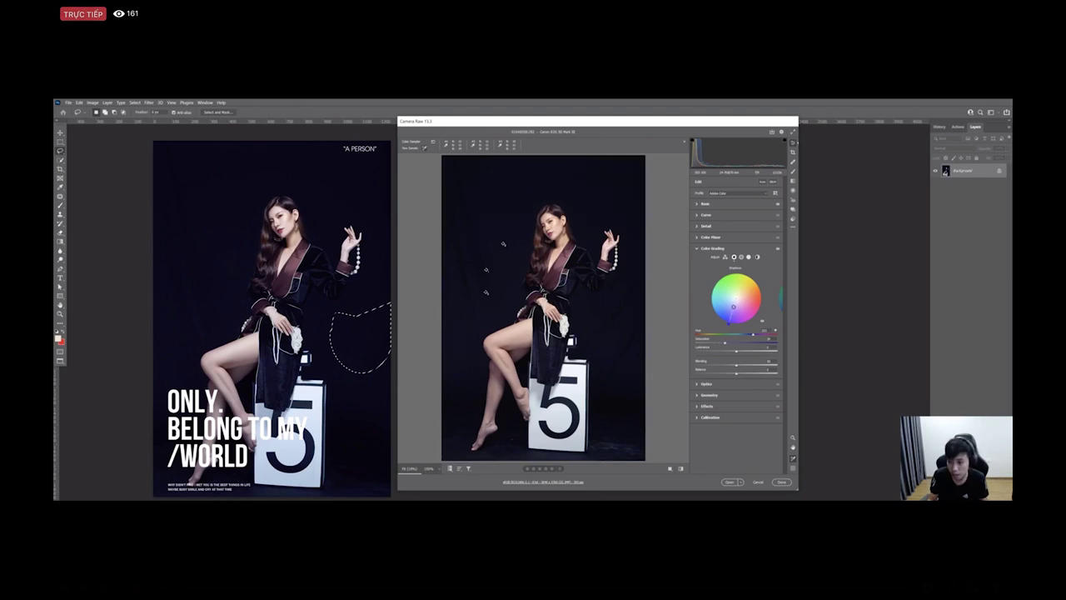
drag(734, 308, 734, 304)
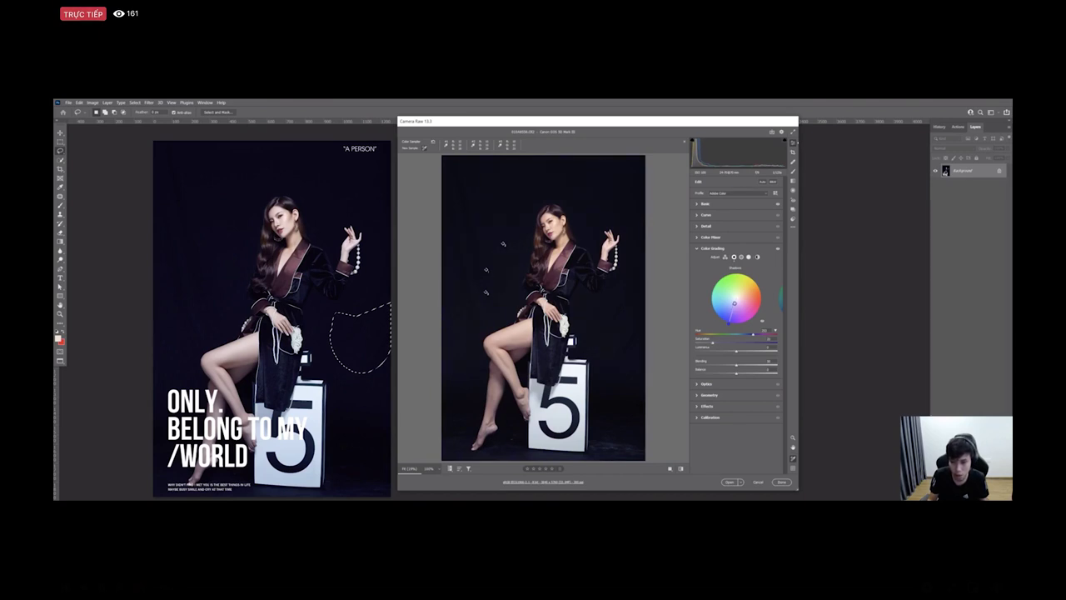
key(super)
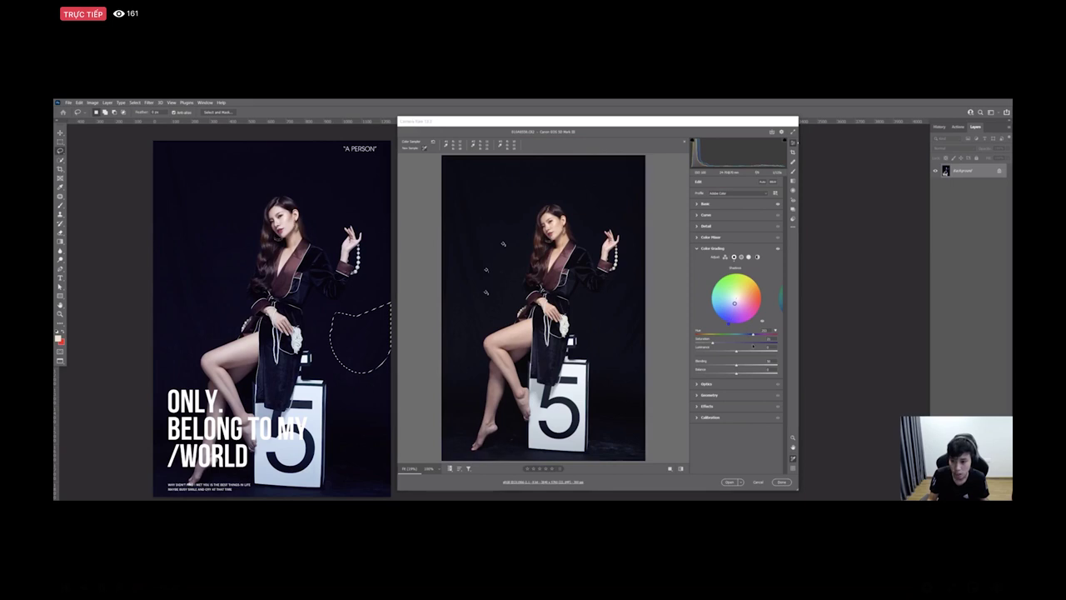
key(super)
Step: Raise the Luminance of the shadows slightly in Color Grading
drag(737, 350, 743, 351)
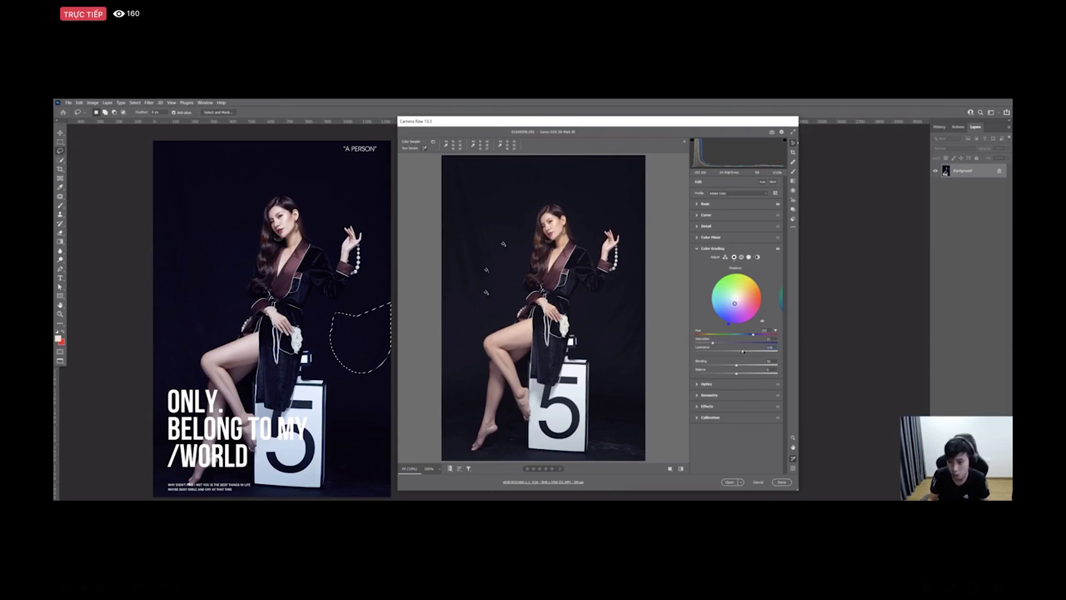
drag(743, 351, 740, 350)
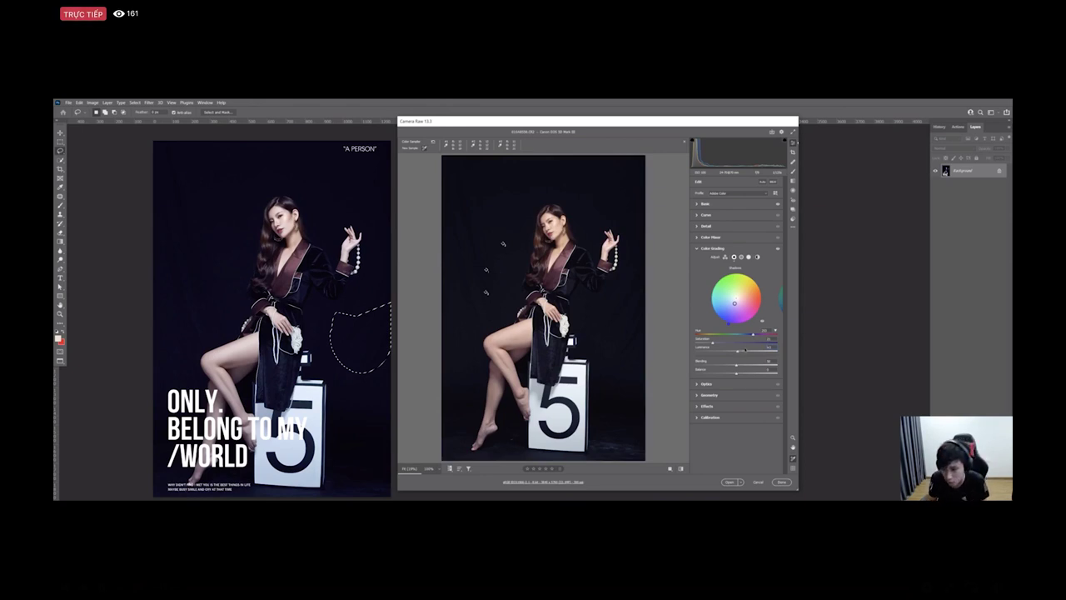
click(738, 352)
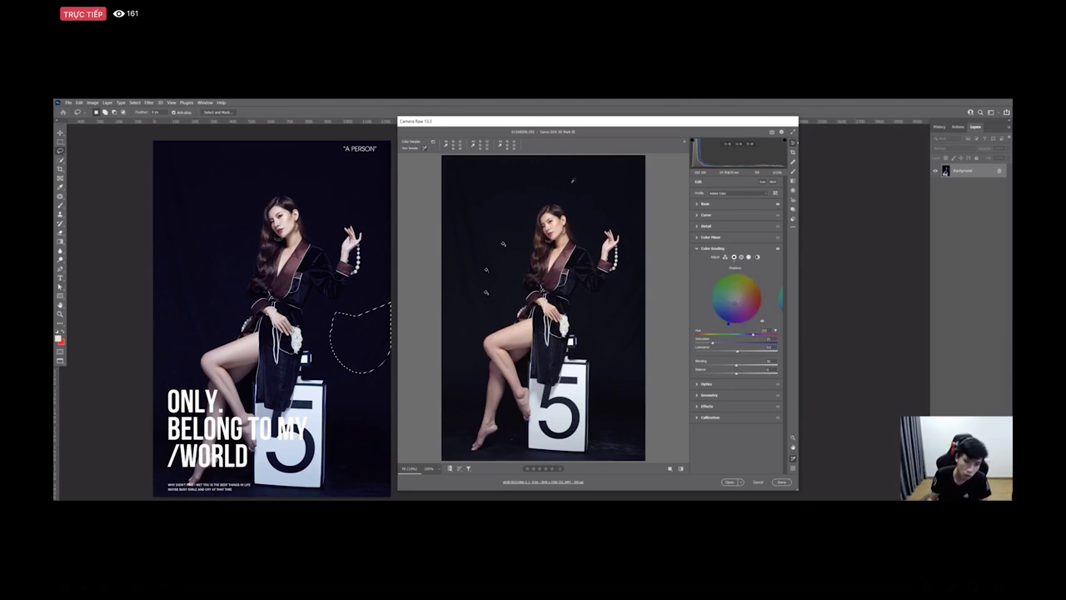
Step: Raise the Oranges luminance slightly in the Color Mixer, and fine-tune Blacks in the Basic settings
click(704, 204)
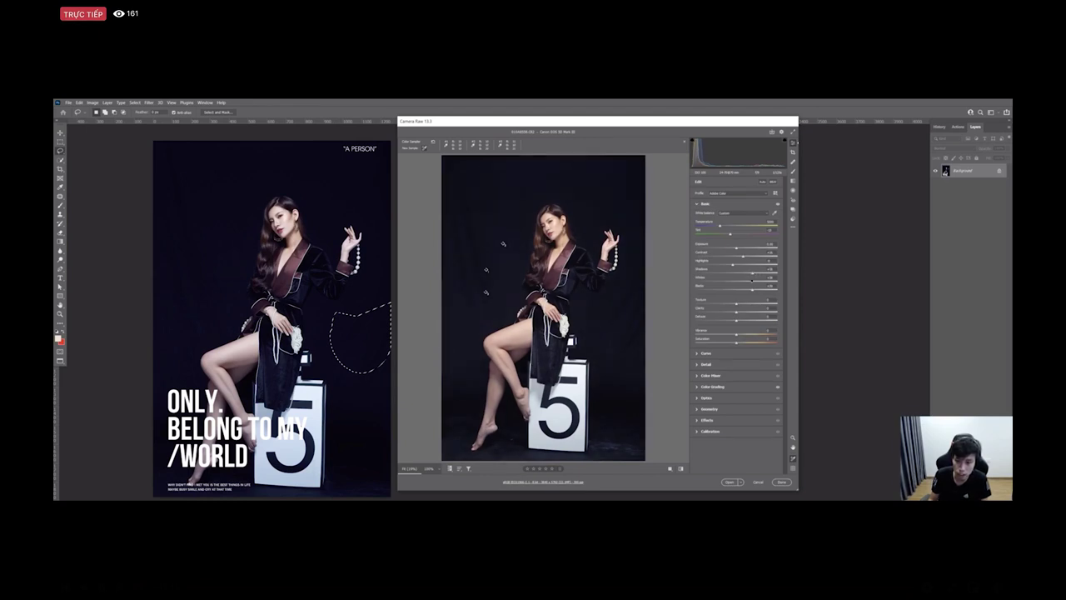
click(713, 376)
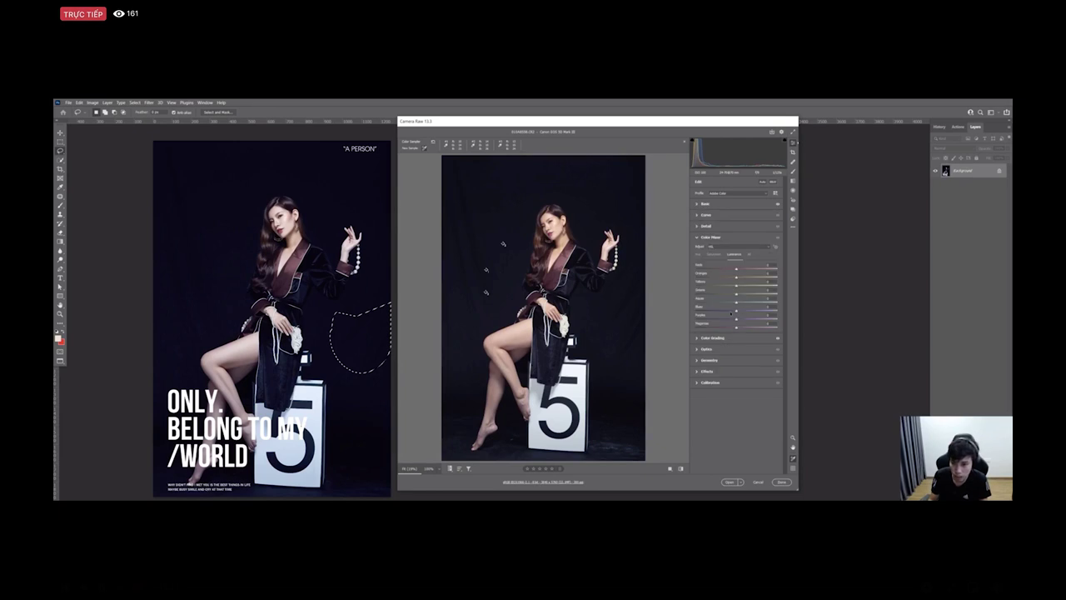
click(714, 253)
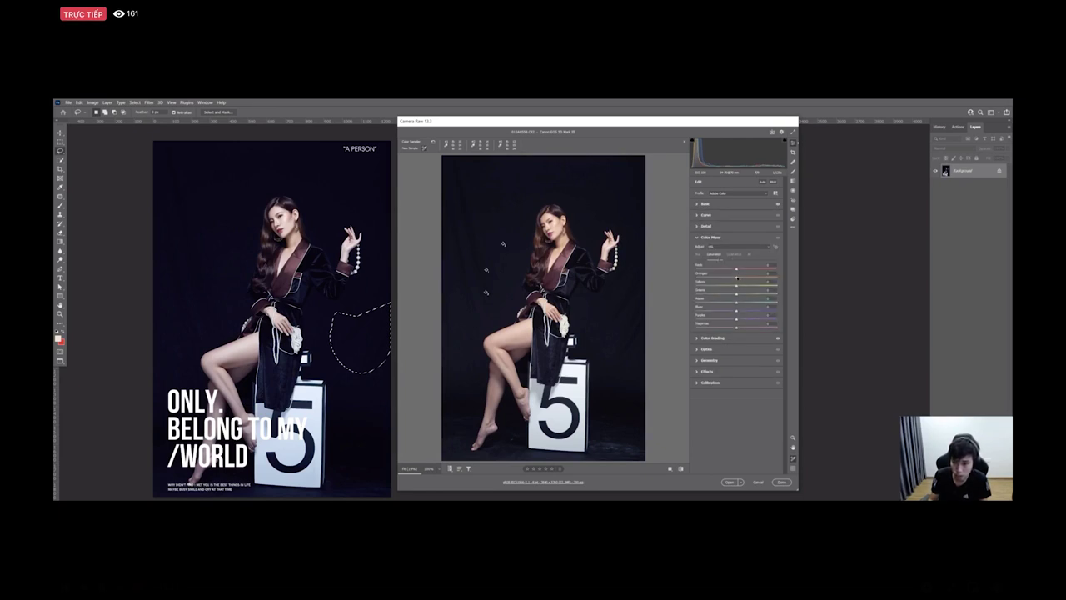
click(734, 254)
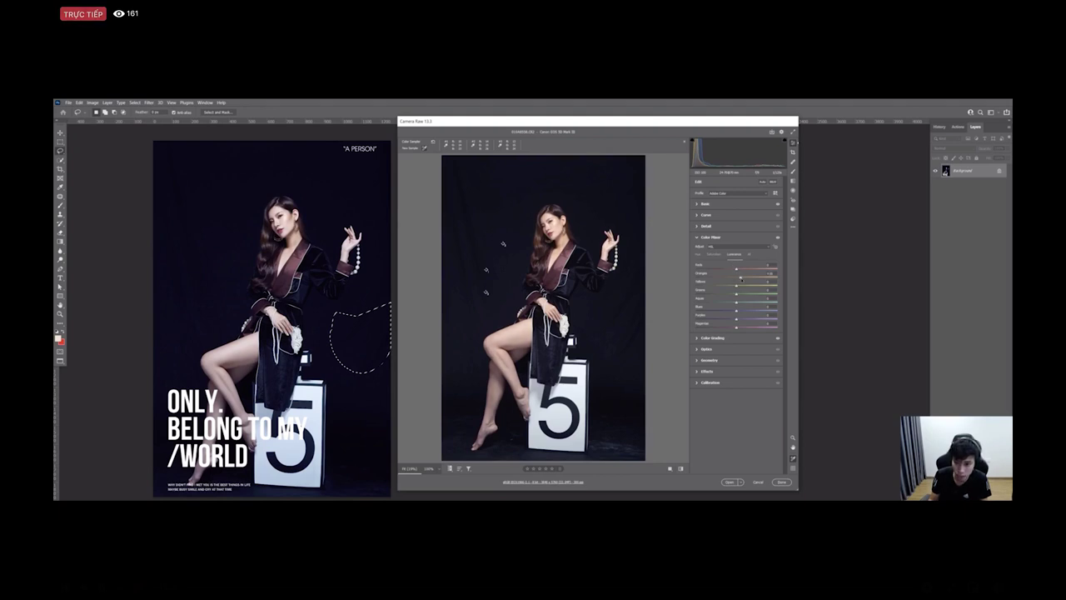
drag(736, 278, 738, 279)
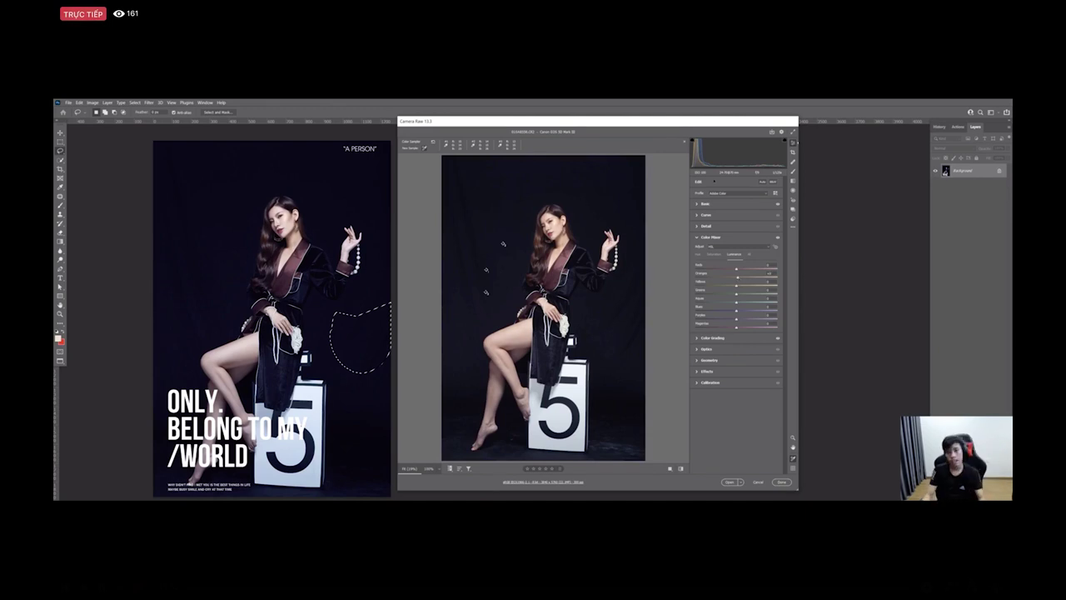
click(697, 204)
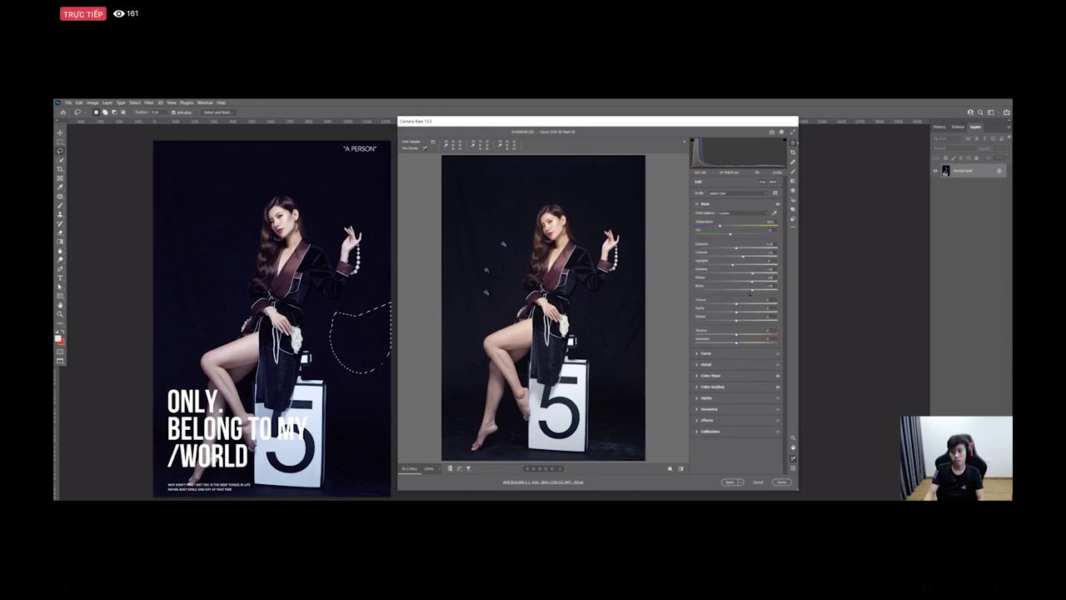
mouse_move(748, 291)
mouse_down()
mouse_move(739, 289)
mouse_move(750, 290)
mouse_up()
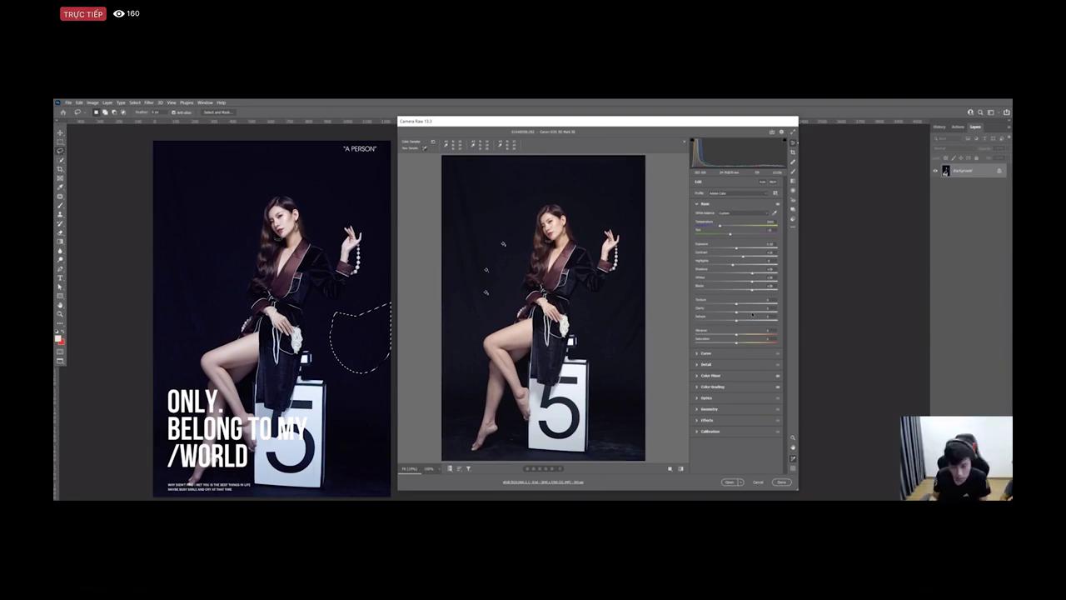
Step: Switch to Facebook Live Producer in Chrome, read the viewers' latest comments, and return to the photo in Camera Raw
key(alt+Tab)
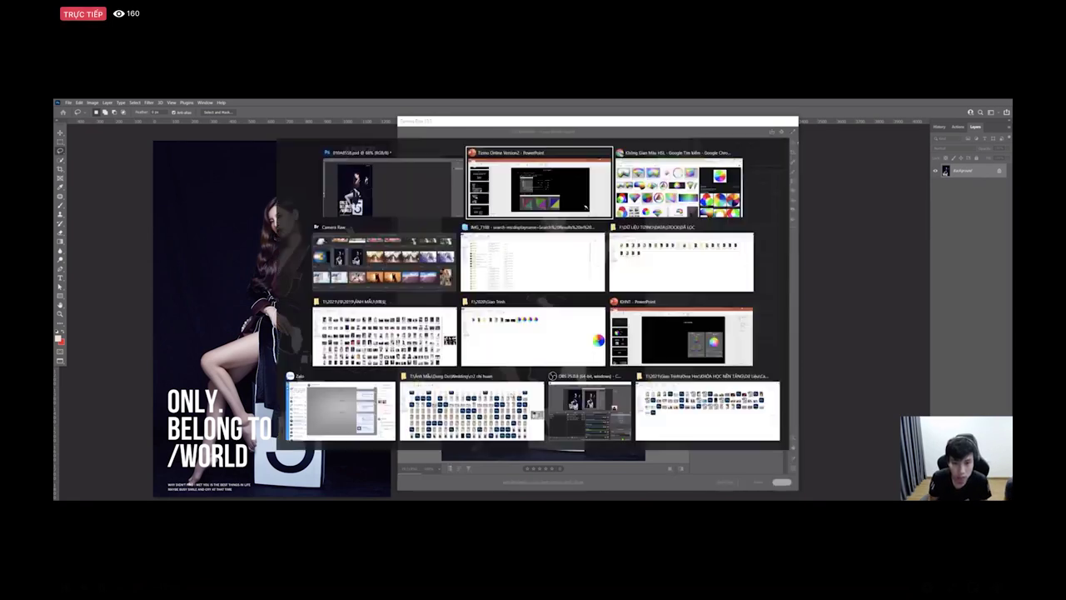
key(alt+Tab)
key(alt+Tab)
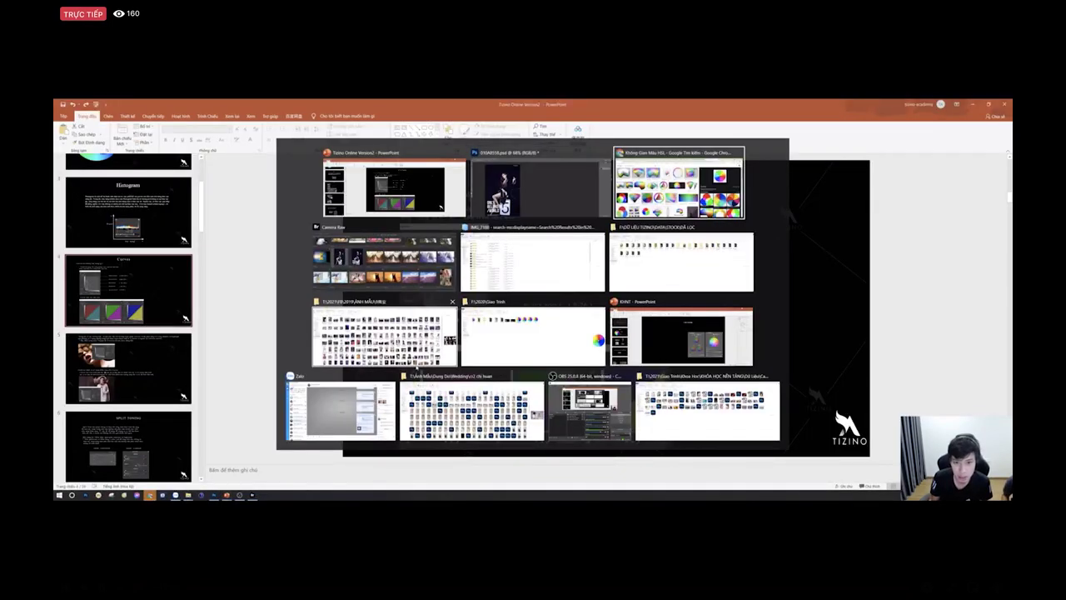
click(338, 108)
scroll(125, 329, down, 3)
scroll(127, 329, down, 5)
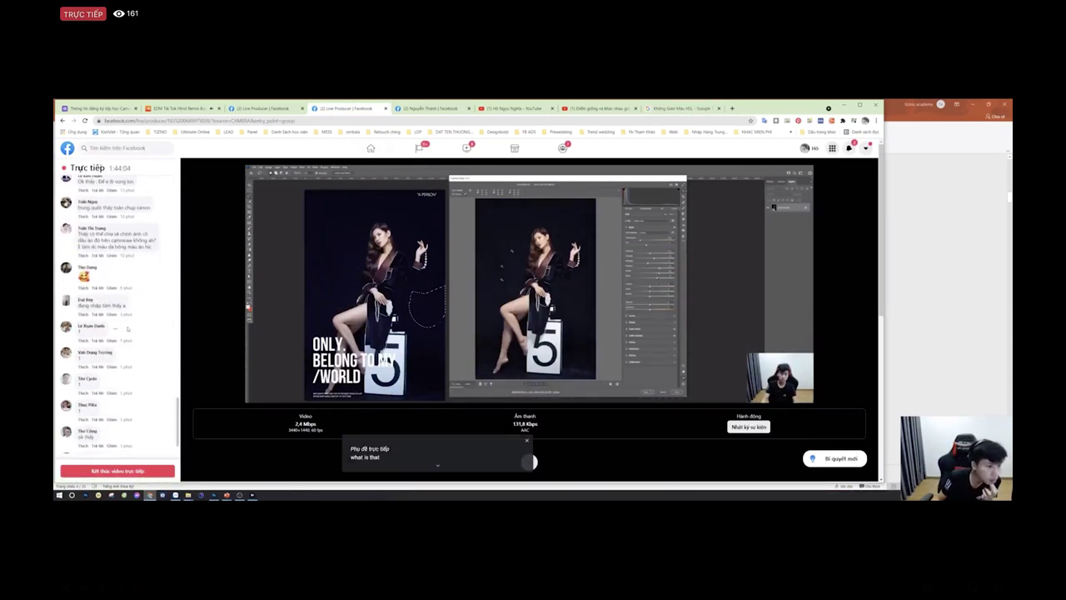
scroll(127, 329, down, 3)
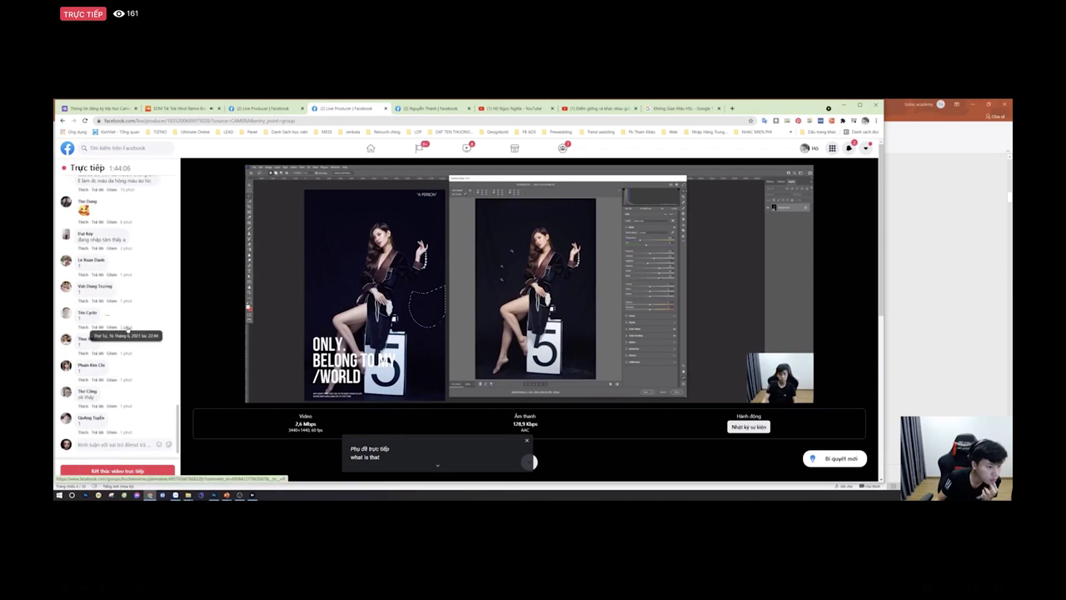
scroll(126, 329, up, 4)
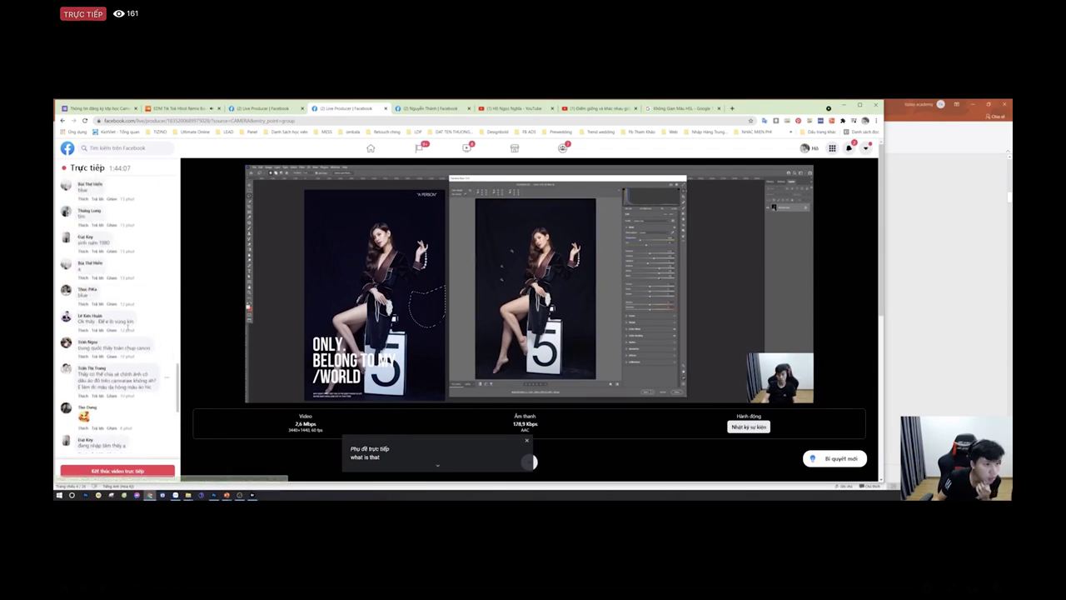
scroll(361, 332, down, 1)
scroll(361, 331, down, 3)
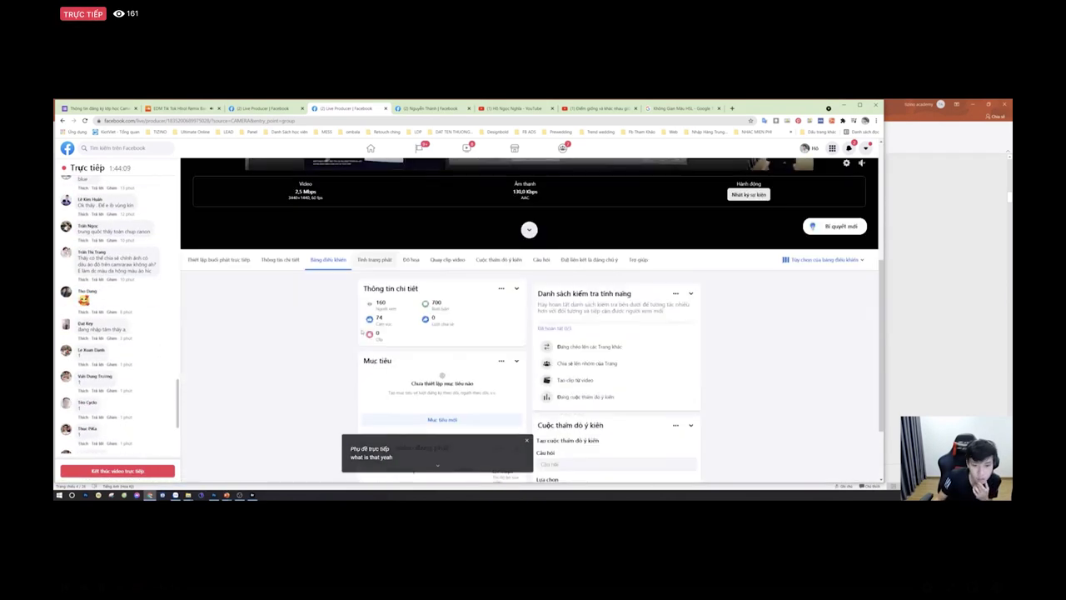
scroll(111, 362, down, 5)
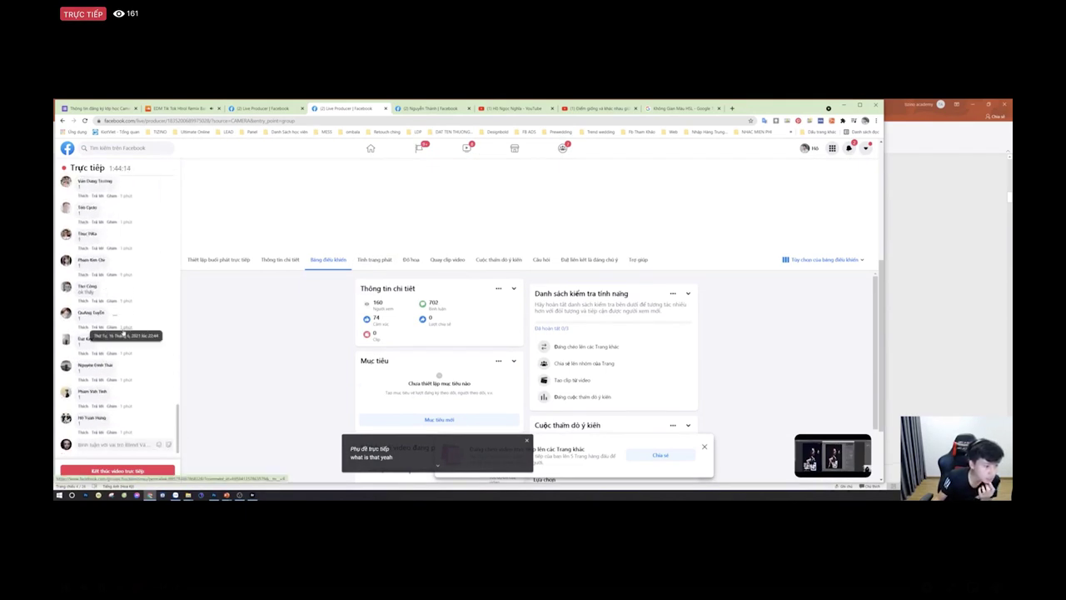
scroll(123, 333, up, 5)
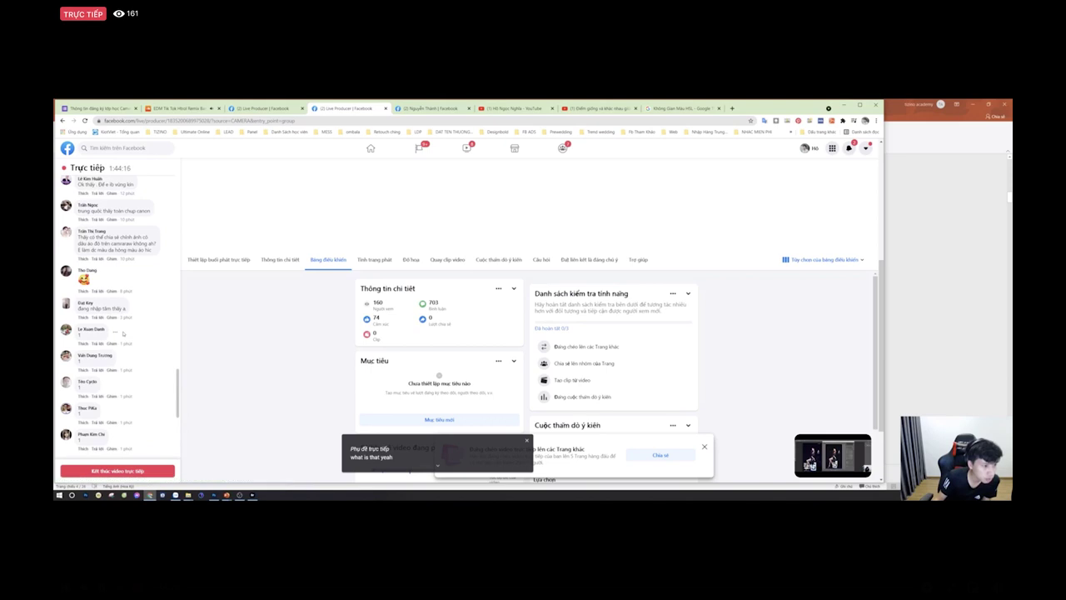
scroll(124, 334, down, 5)
key(alt+Tab)
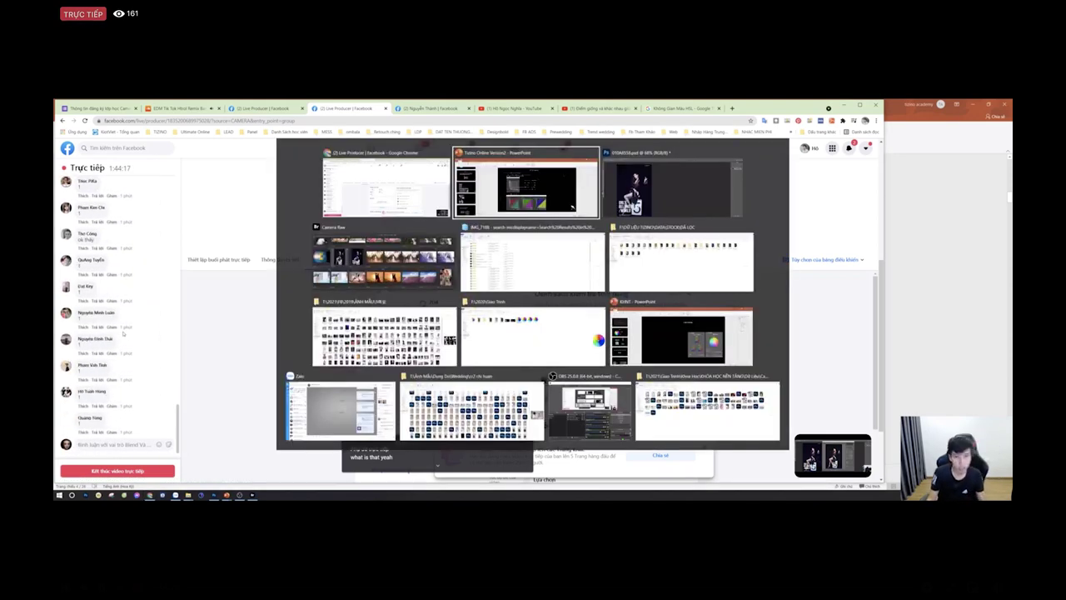
key(alt+Tab)
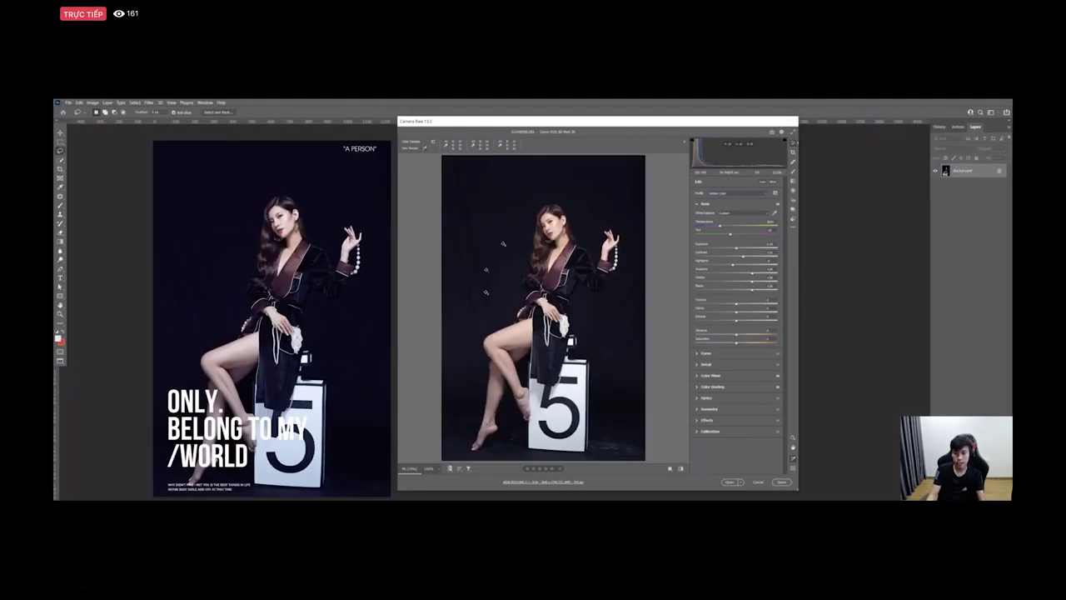
Step: Switch to Chrome and open the bookmarked Pinterest, Adobe Color and Design box colour-matching pages in separate tabs
key(alt+Tab)
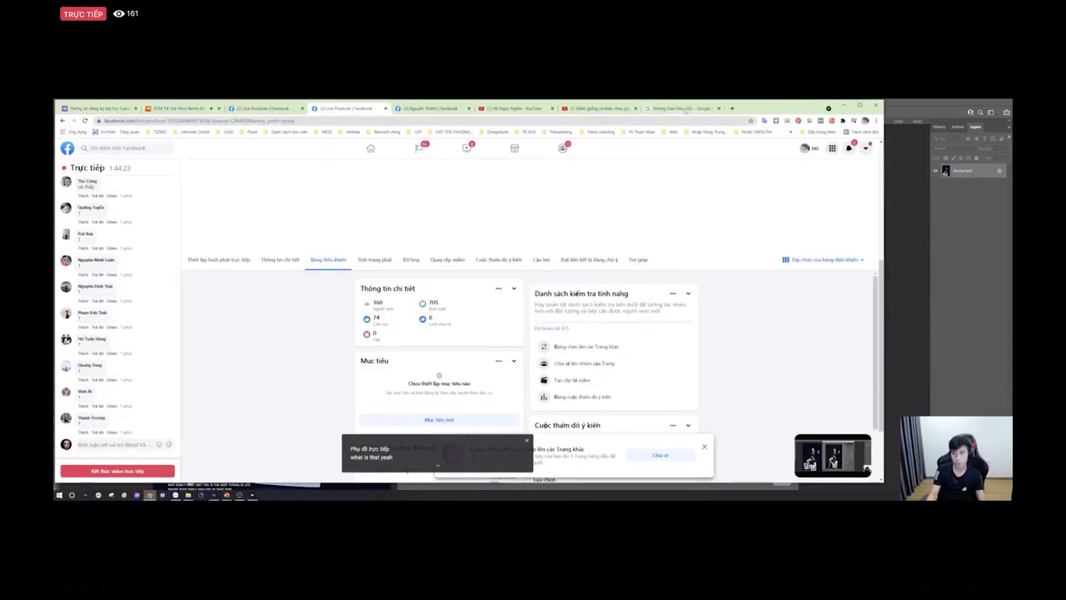
click(725, 110)
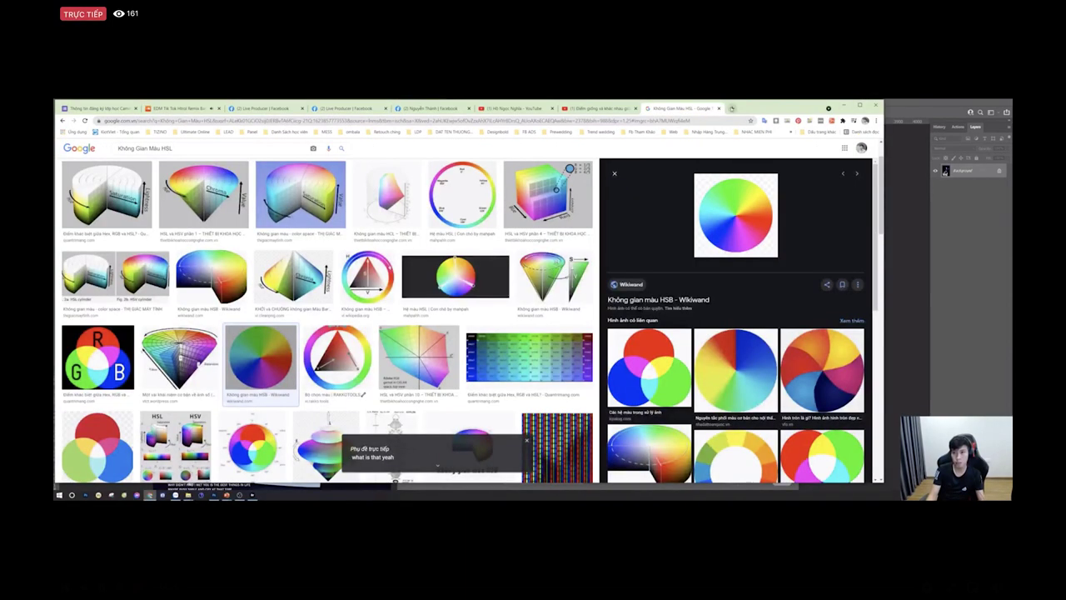
click(732, 109)
click(496, 133)
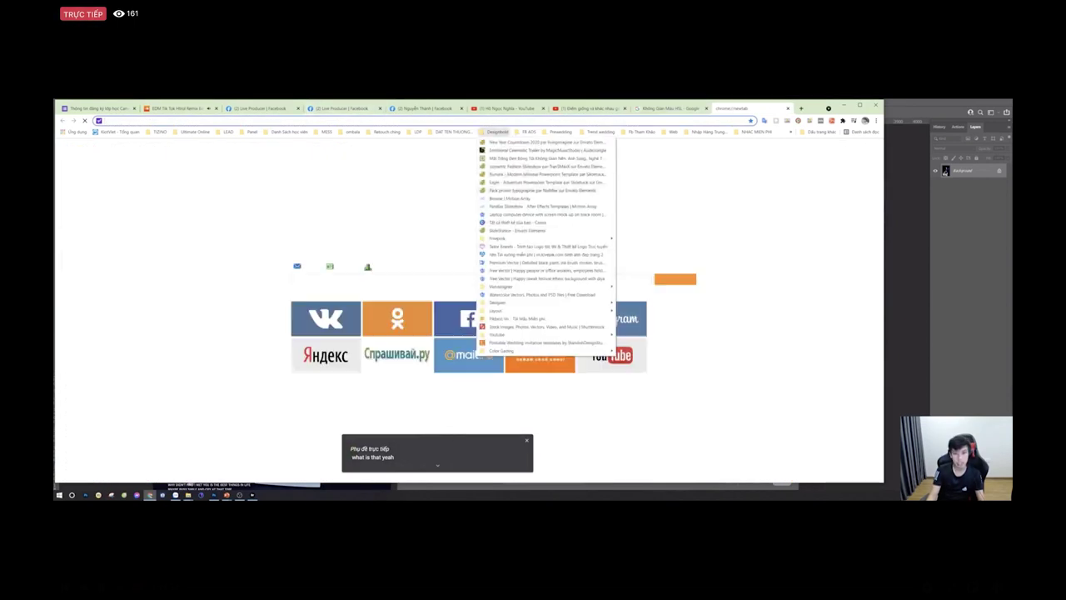
mouse_move(538, 353)
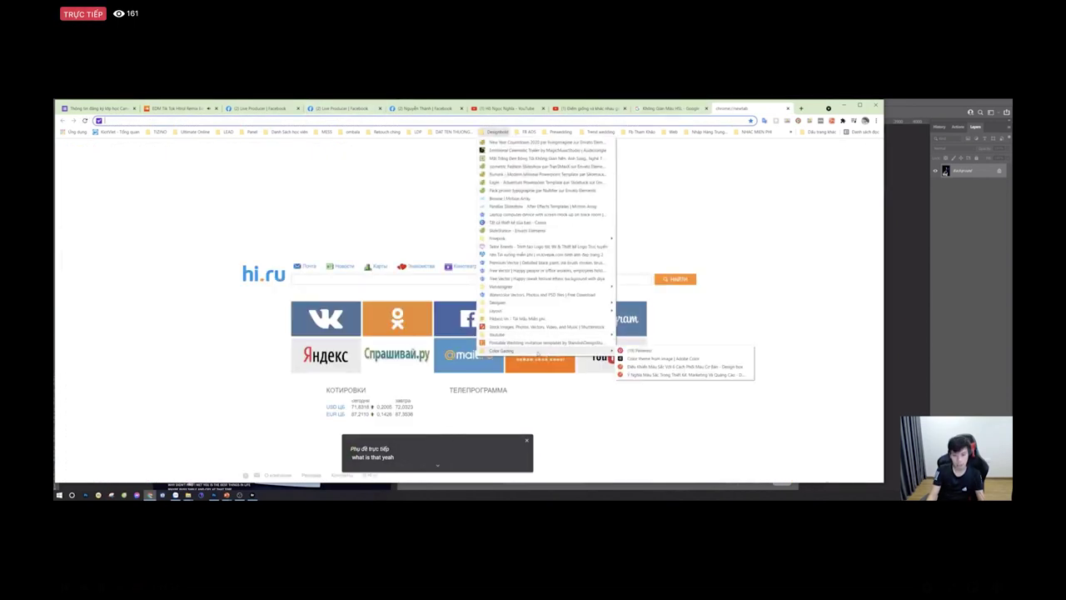
middle_click(647, 359)
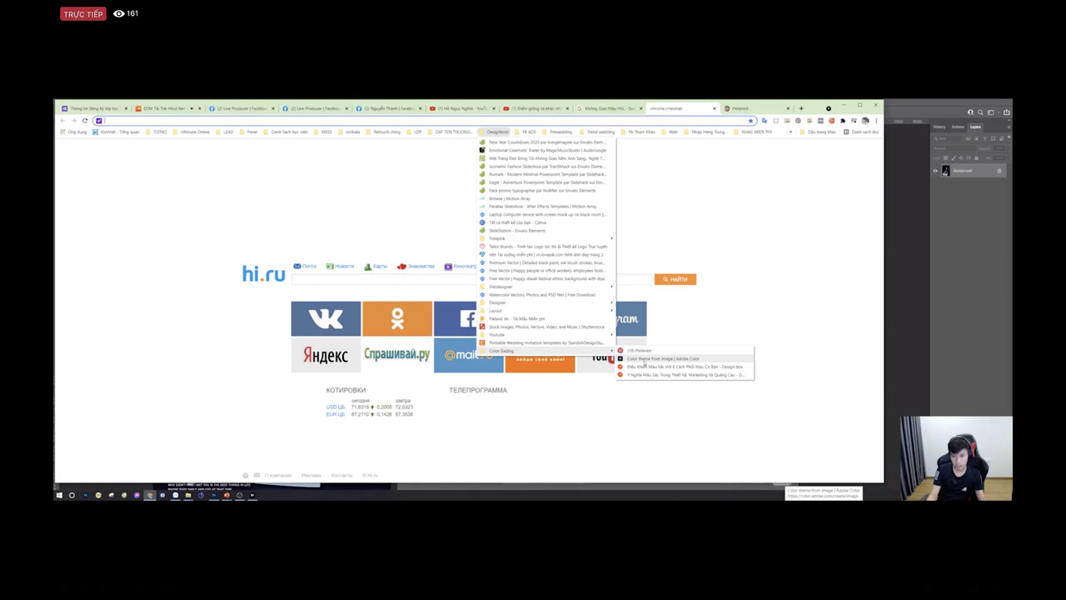
middle_click(642, 367)
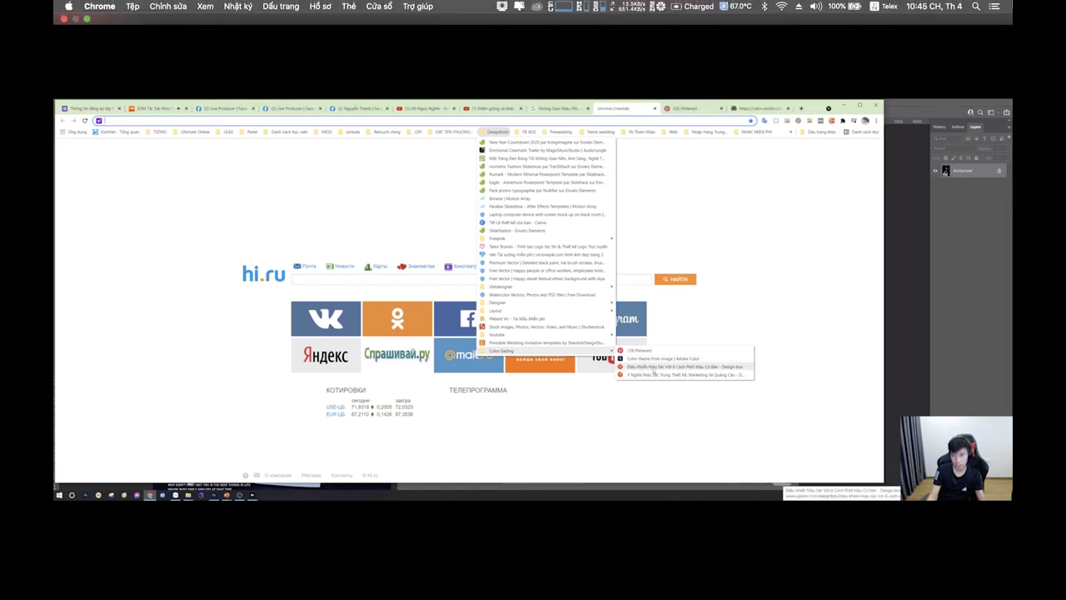
middle_click(643, 368)
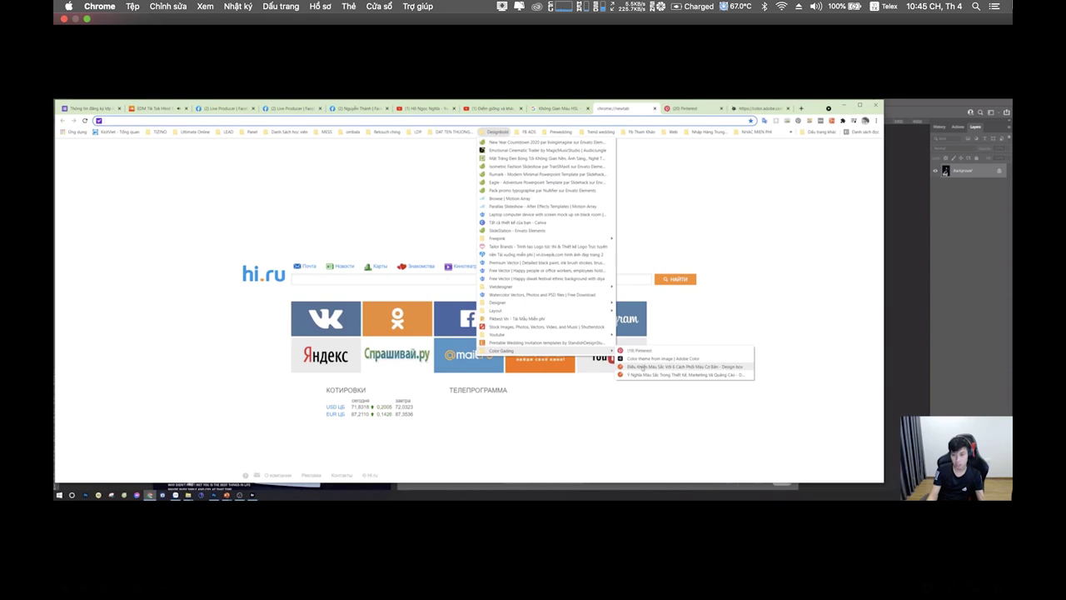
Step: Show the Pinterest page for "color palette vintage" and browse its photo-based colour palettes
click(637, 109)
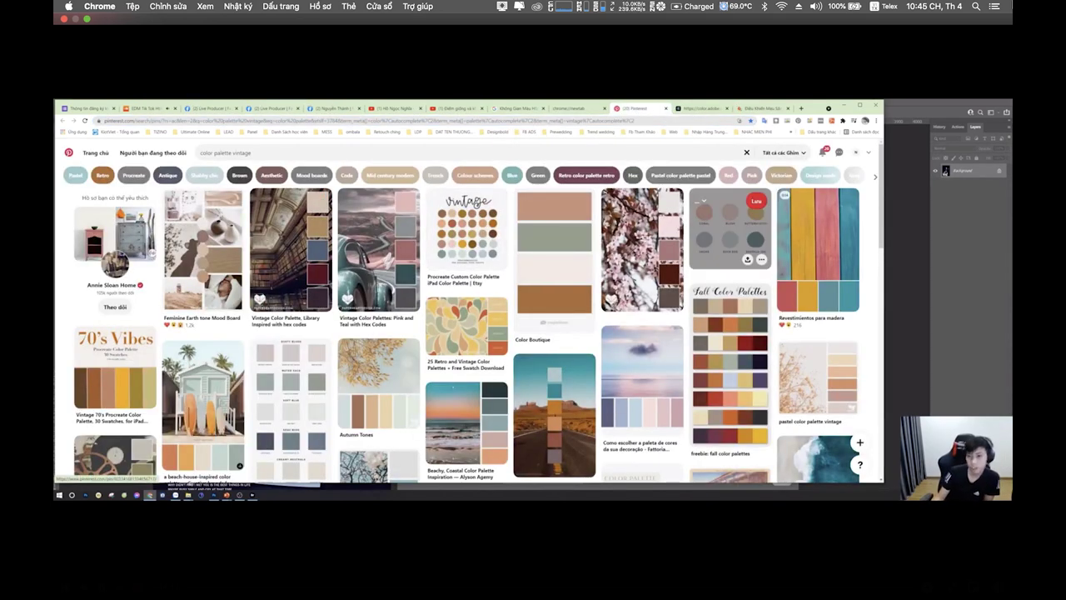
scroll(642, 333, down, 10)
scroll(479, 333, down, 5)
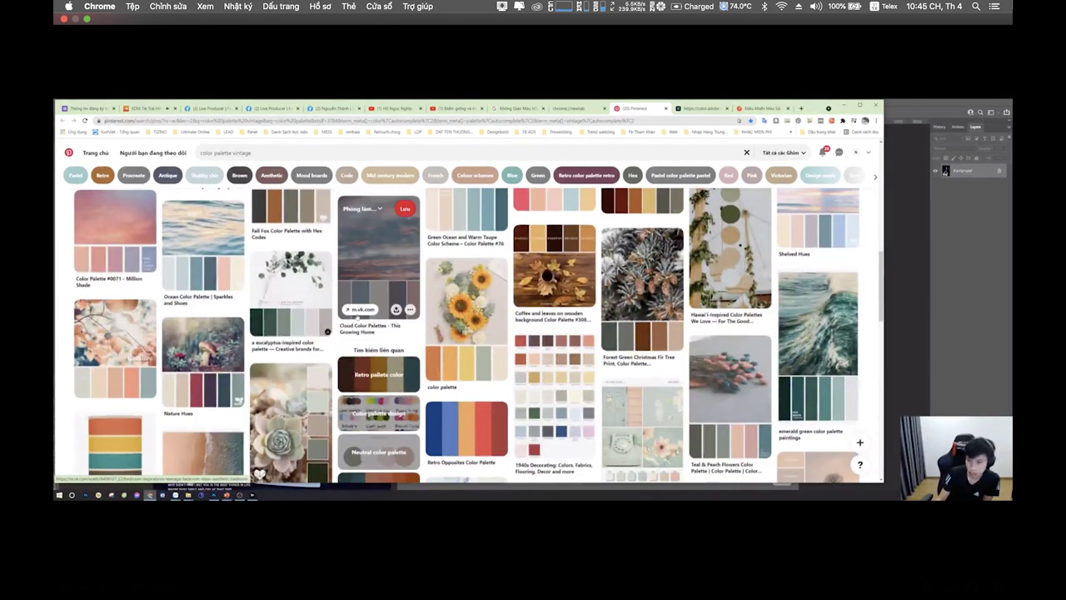
scroll(554, 275, up, 3)
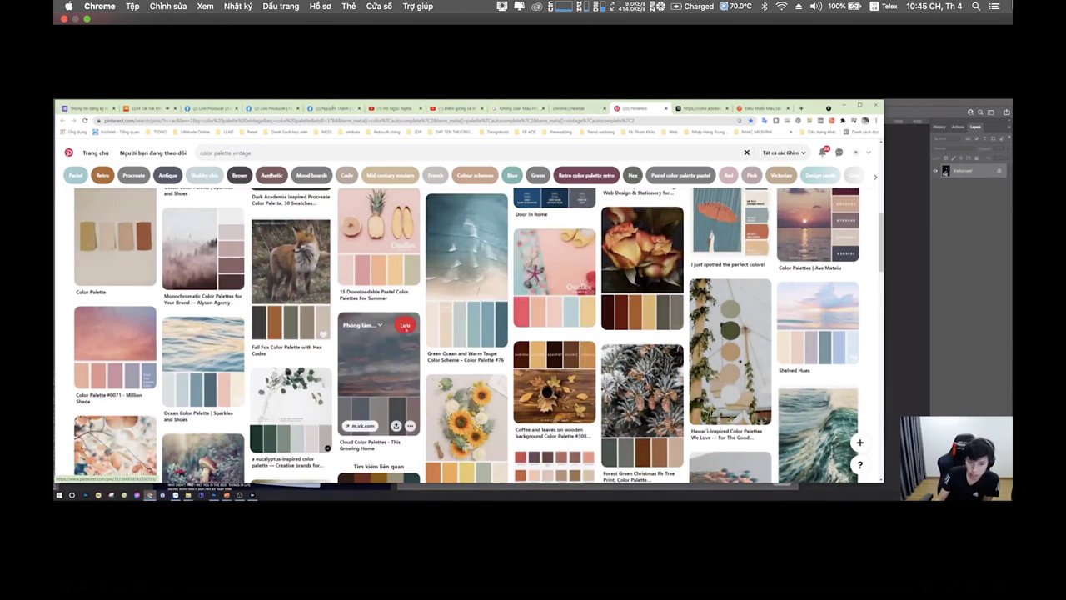
scroll(654, 304, down, 3)
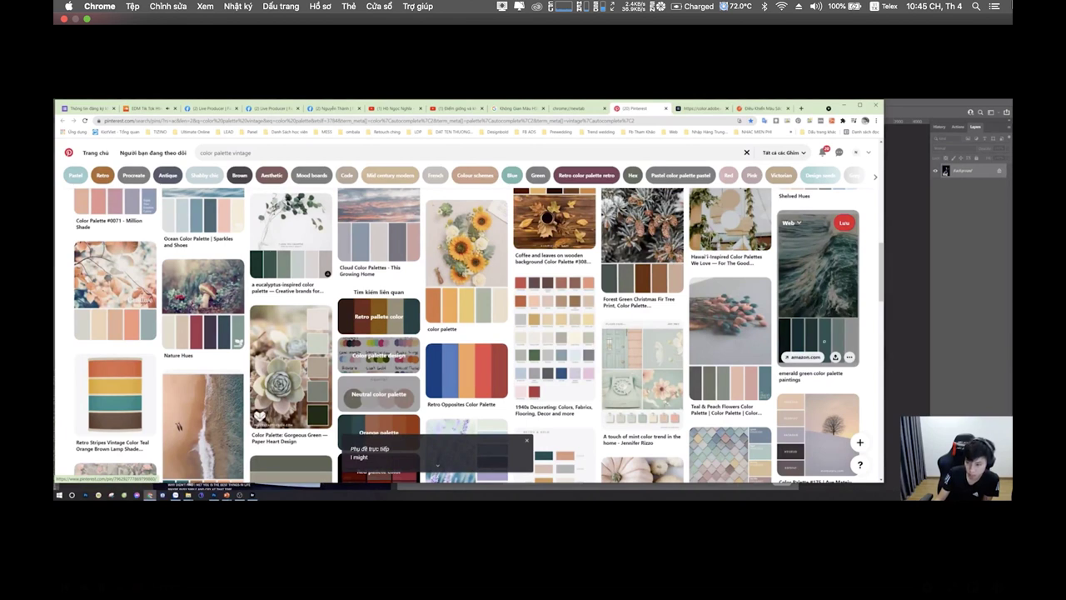
Step: Look through more of the vintage colour palettes further down the Pinterest results
scroll(667, 329, down, 2)
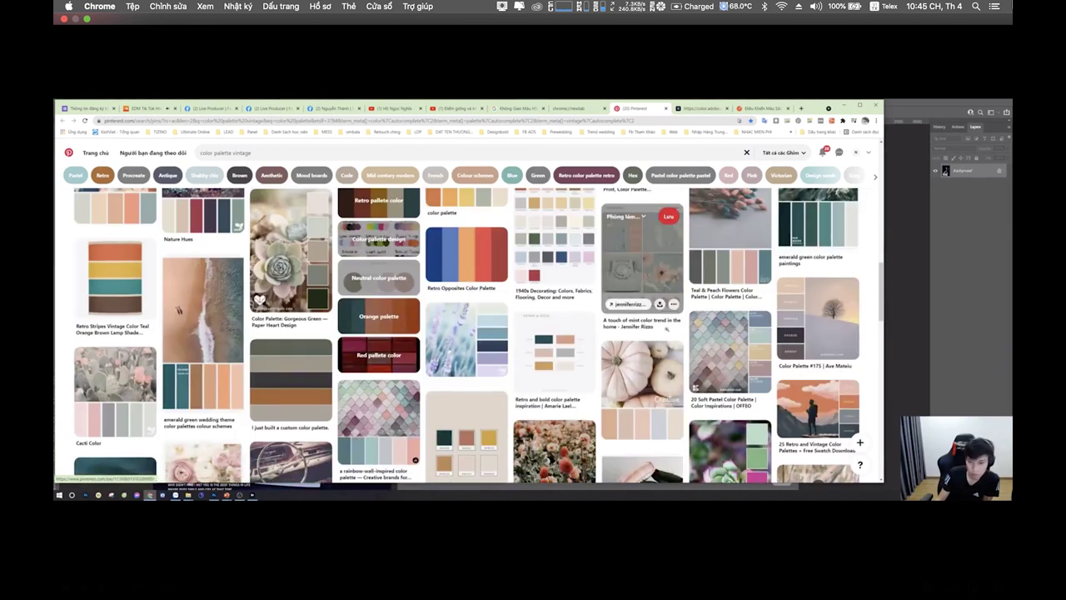
scroll(666, 329, down, 4)
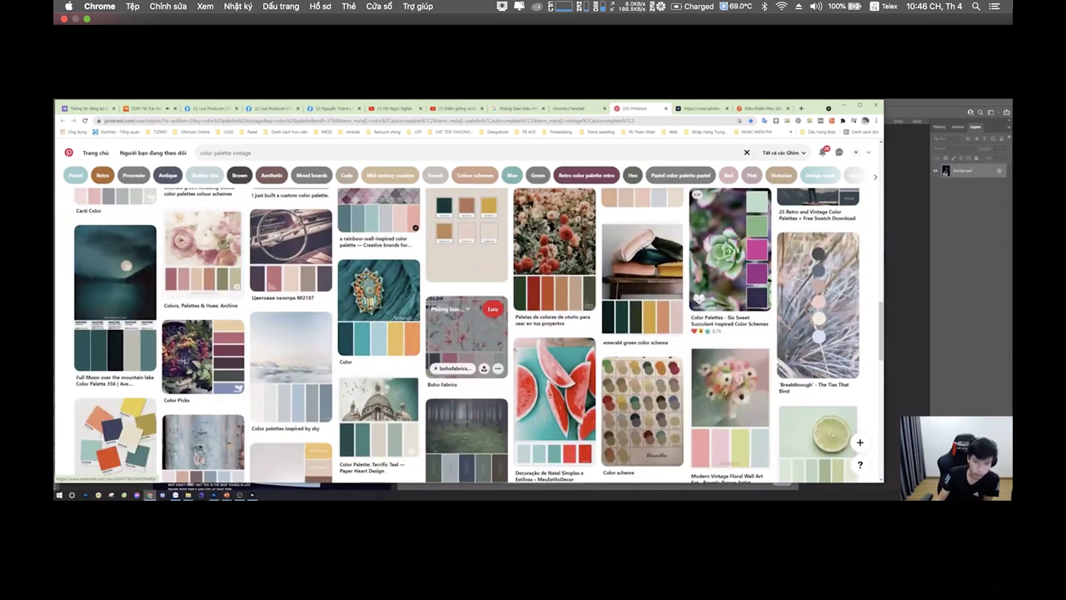
scroll(468, 368, down, 1)
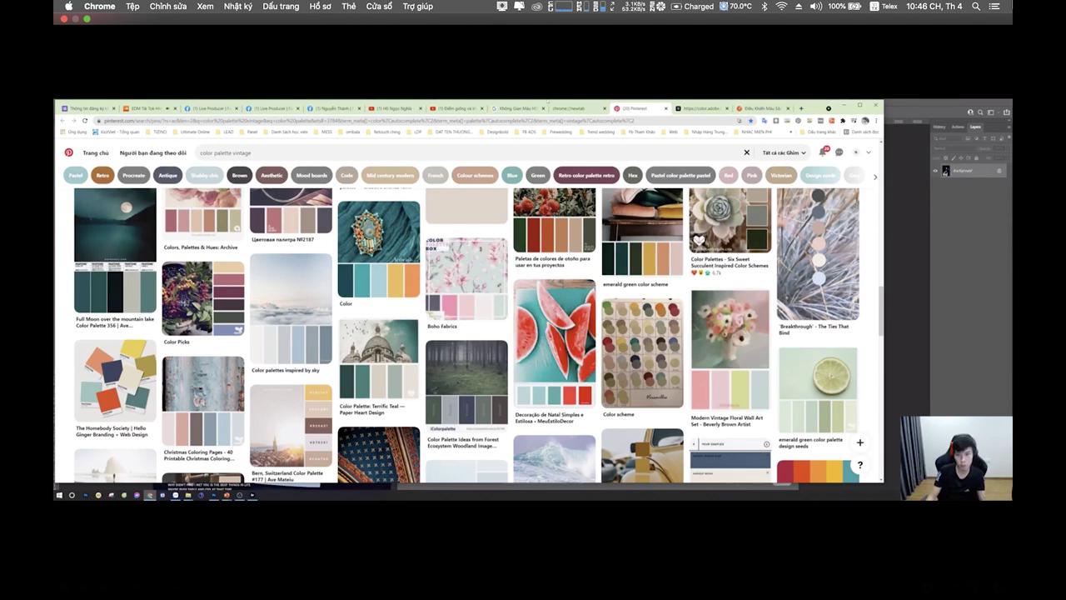
Step: Open google.com.vn in the empty Chrome tab
click(572, 111)
click(543, 121)
text(google.com.vn)
key(Return)
Step: Search Google for "camera raw bản mới nhất"
text(Ca)
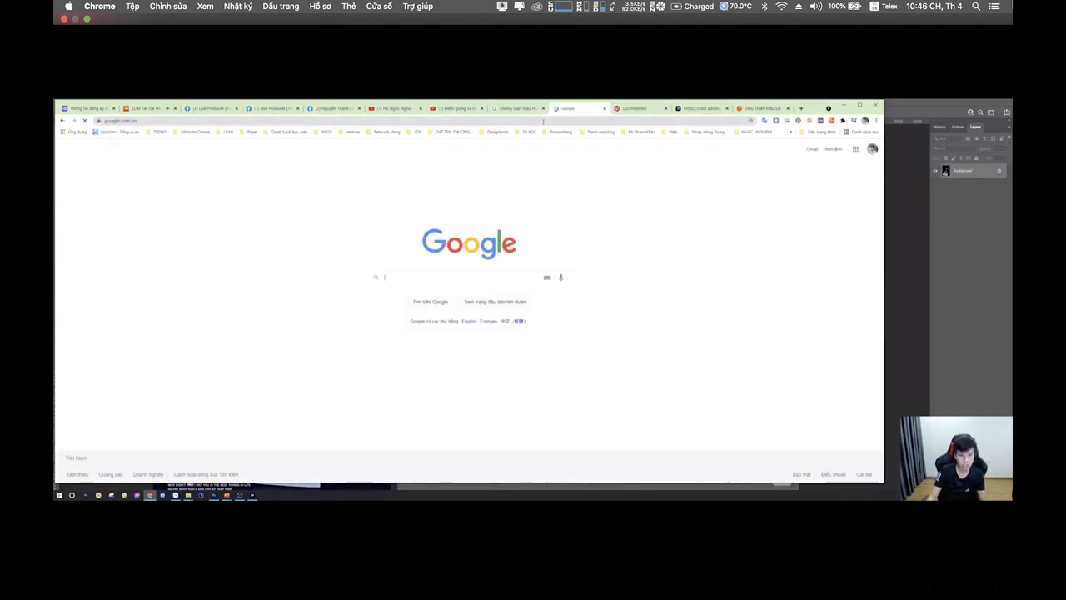
text(d)
key(BackSpace)
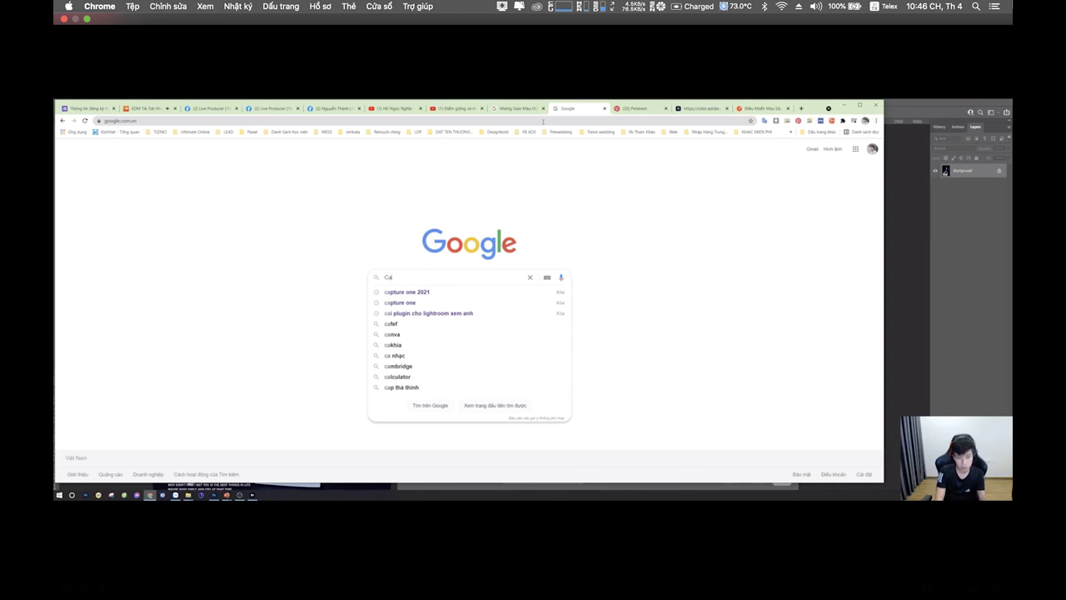
text(mera raw 12.3)
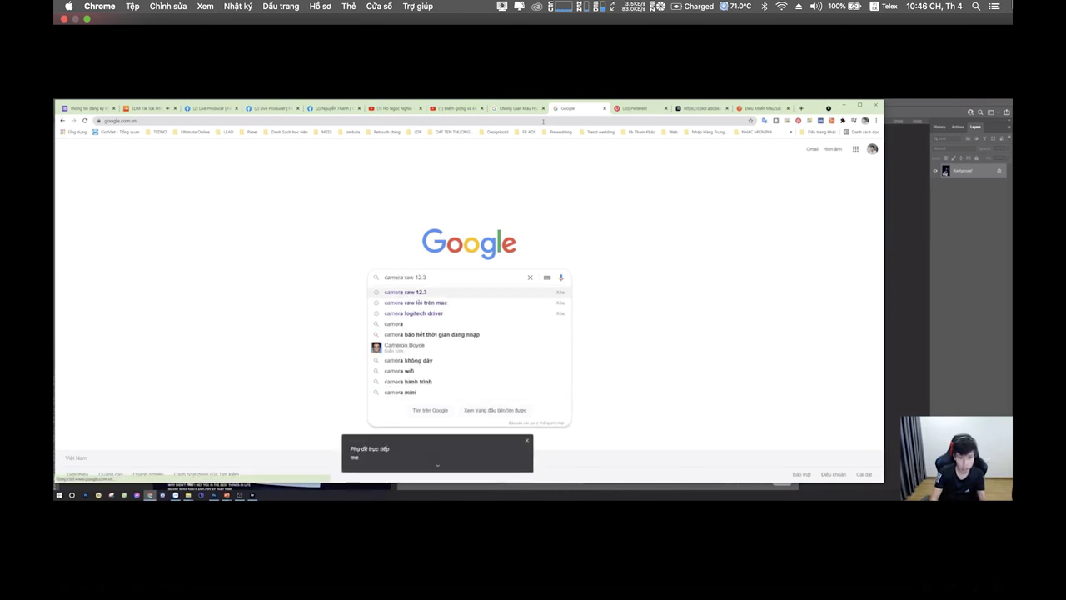
key(BackSpace)
key(BackSpace)
key(BackSpace)
key(BackSpace)
text(bản mới)
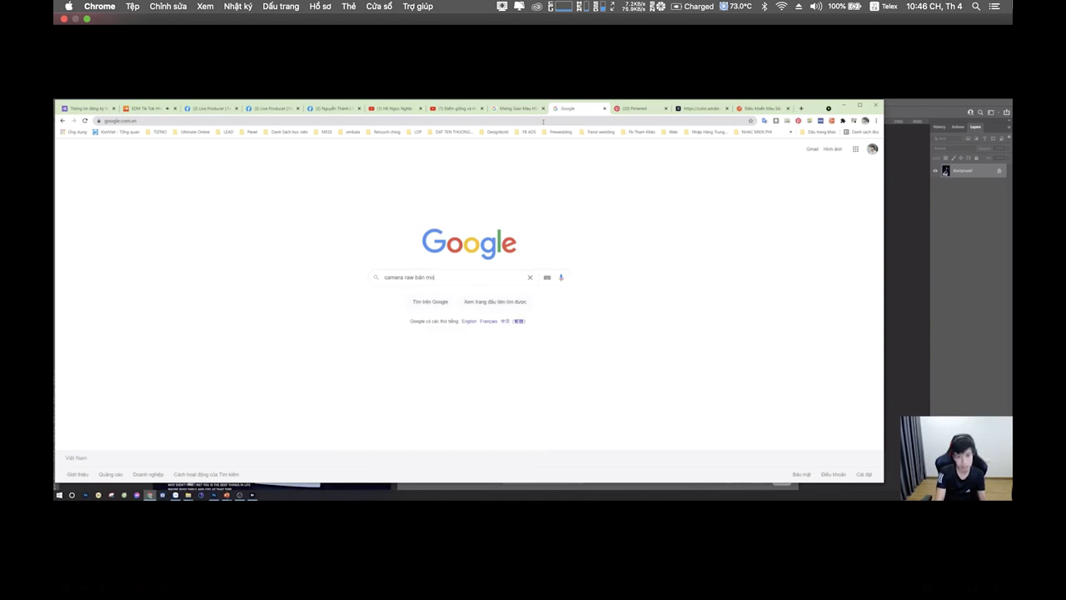
text( nhất)
key(Return)
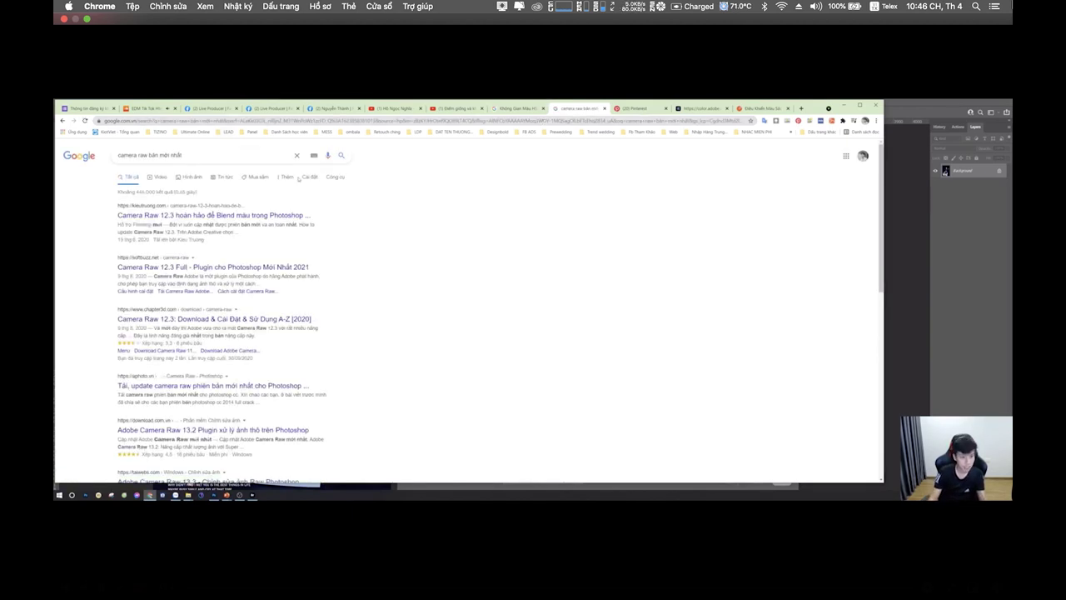
Step: Replace the query with a search for "adobe camera raw" and look through the listed Camera Raw download pages
click(215, 155)
key(BackSpace)
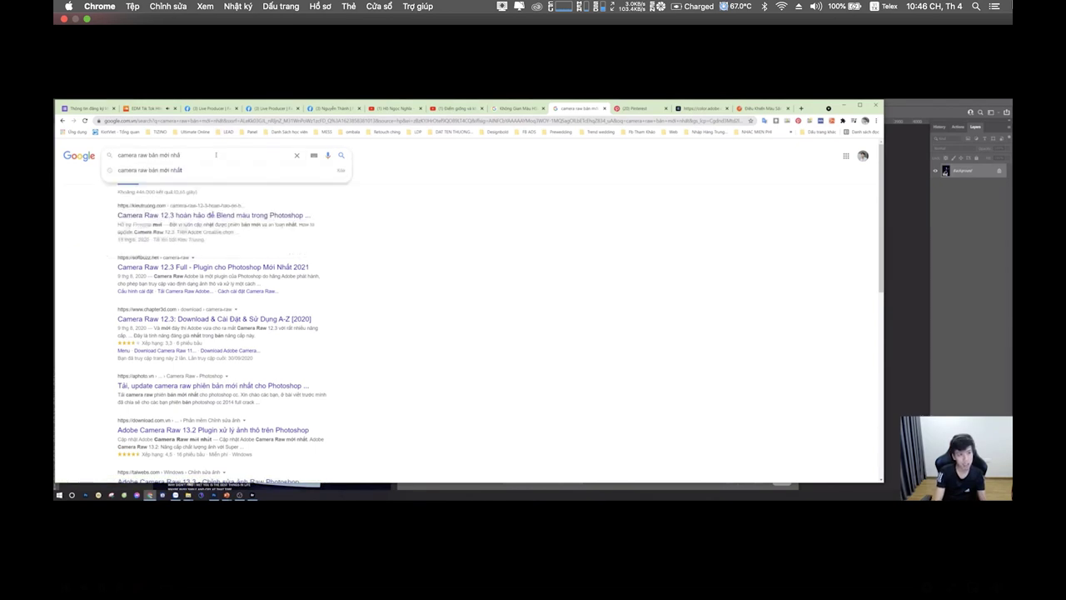
key(alt+BackSpace)
key(alt+BackSpace)
key(alt+BackSpace)
key(alt+BackSpace)
key(alt+BackSpace)
text(Adobe Ca)
key(Down)
key(Return)
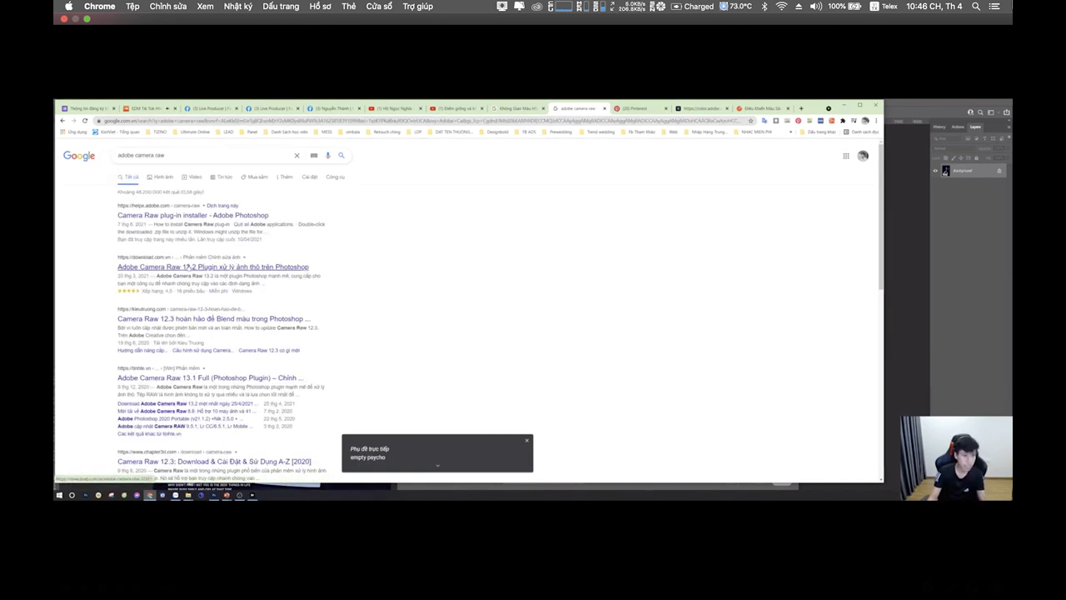
scroll(188, 267, down, 2)
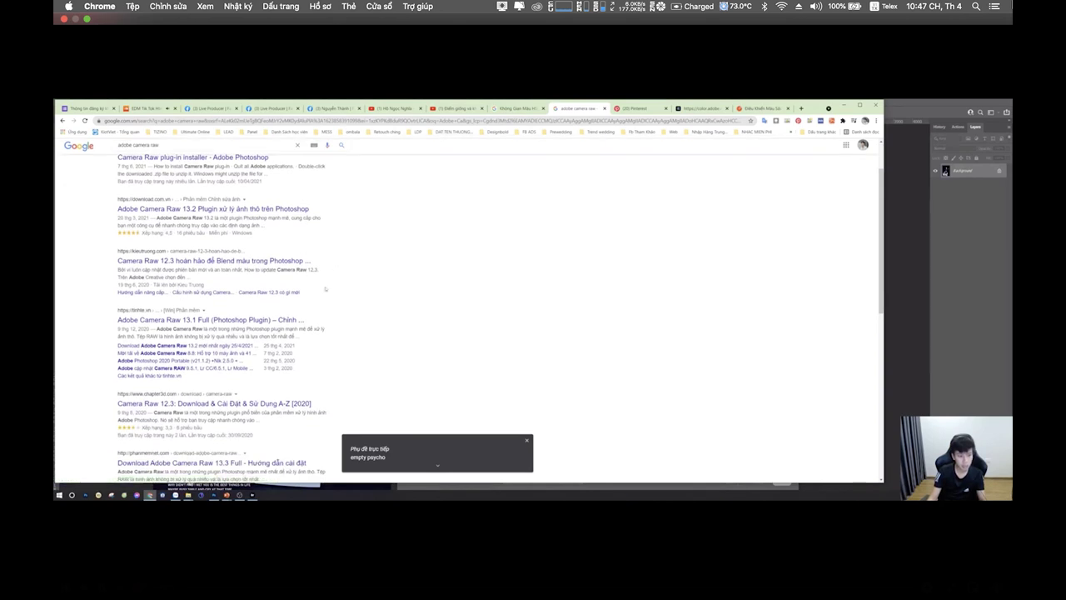
scroll(341, 302, down, 4)
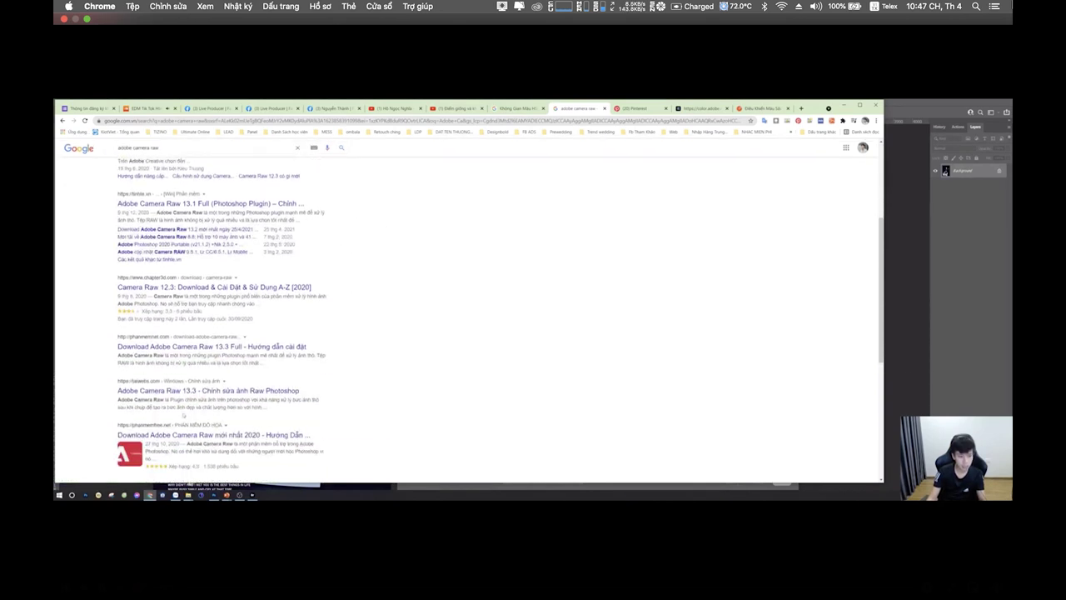
scroll(270, 423, down, 2)
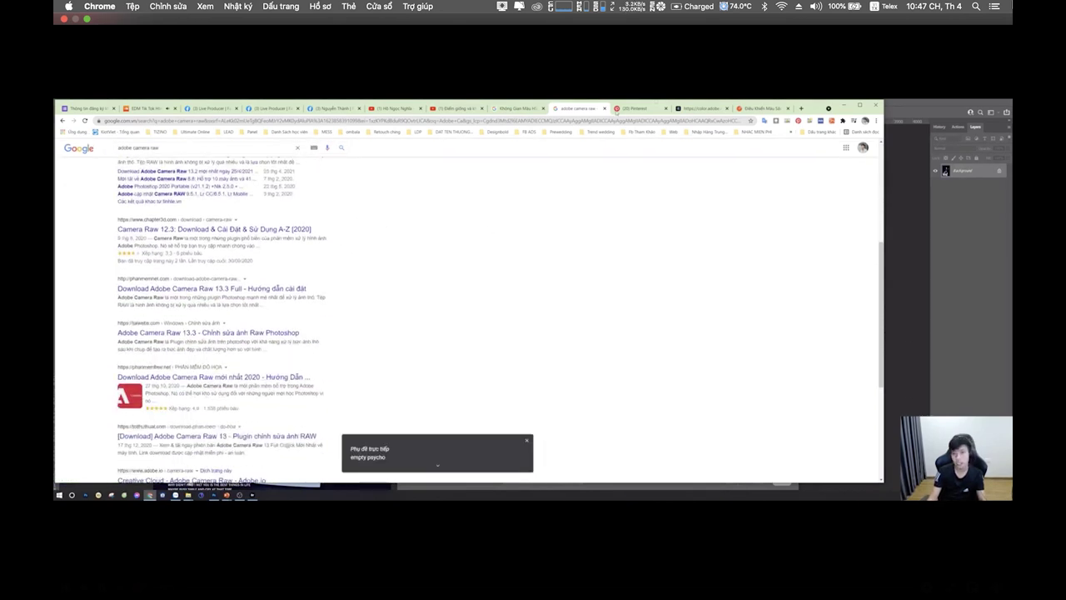
Step: Revisit the Pinterest palettes briefly, and browse the photo-based colour palettes in the Uplevo Designbox article to its end
click(633, 108)
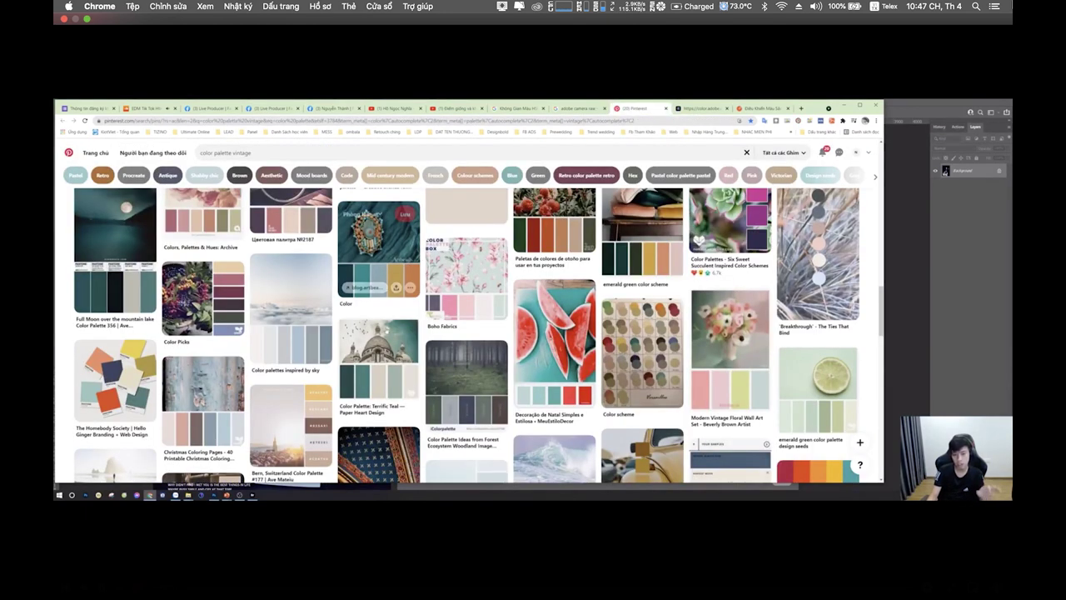
scroll(473, 266, down, 3)
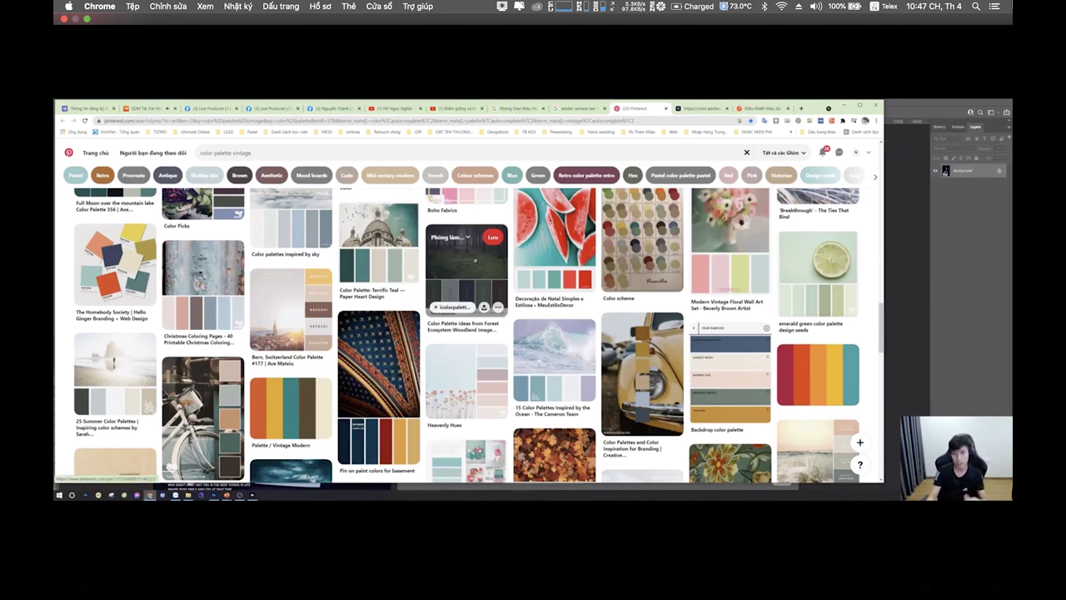
click(760, 108)
scroll(530, 278, down, 15)
scroll(530, 278, down, 20)
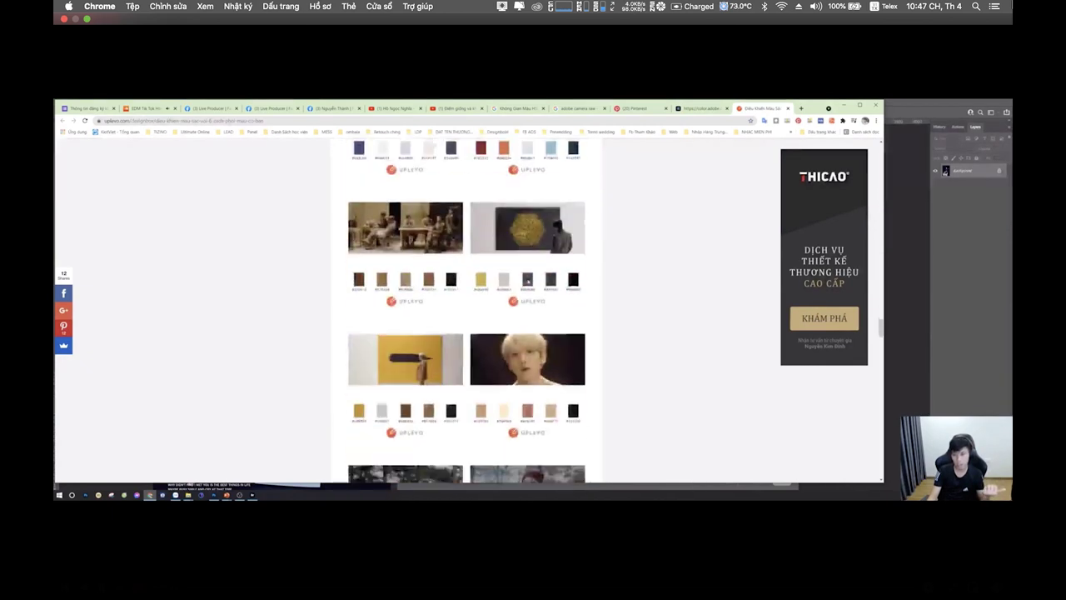
scroll(528, 282, down, 10)
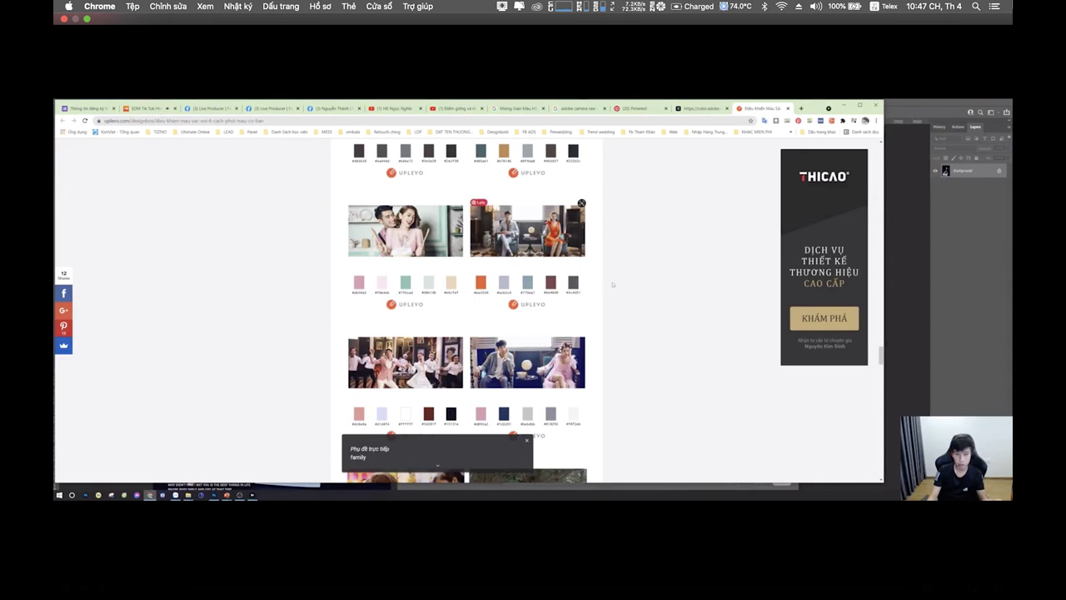
scroll(587, 286, down, 5)
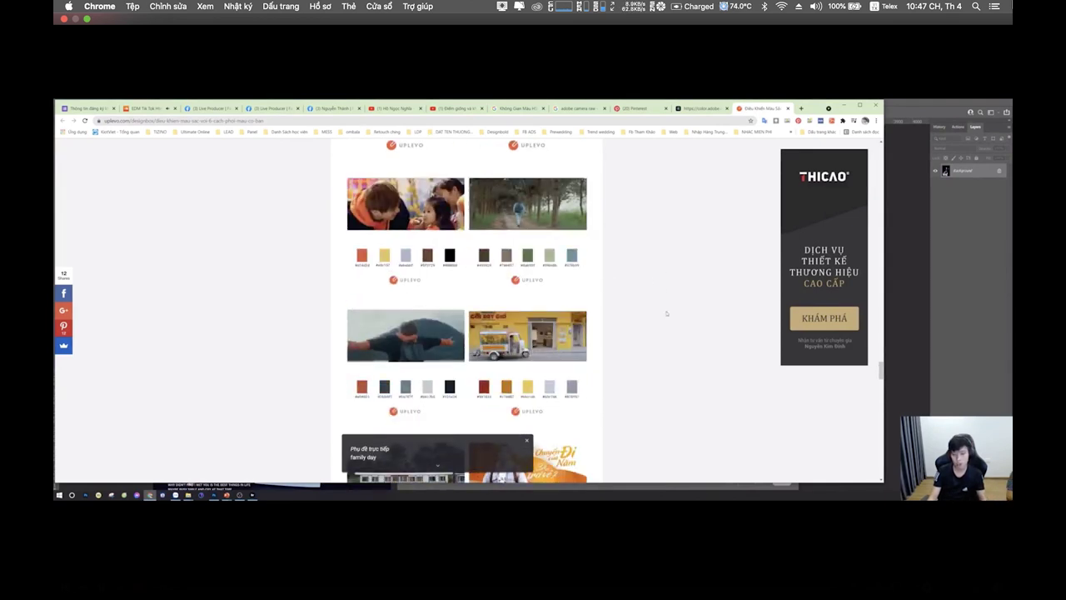
scroll(664, 327, down, 10)
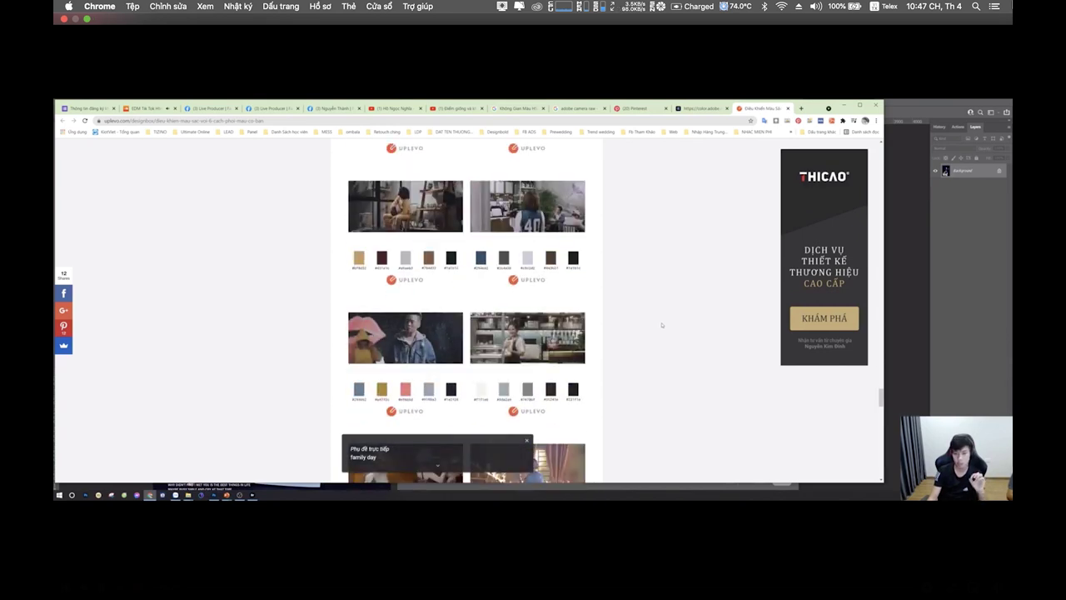
scroll(660, 325, down, 5)
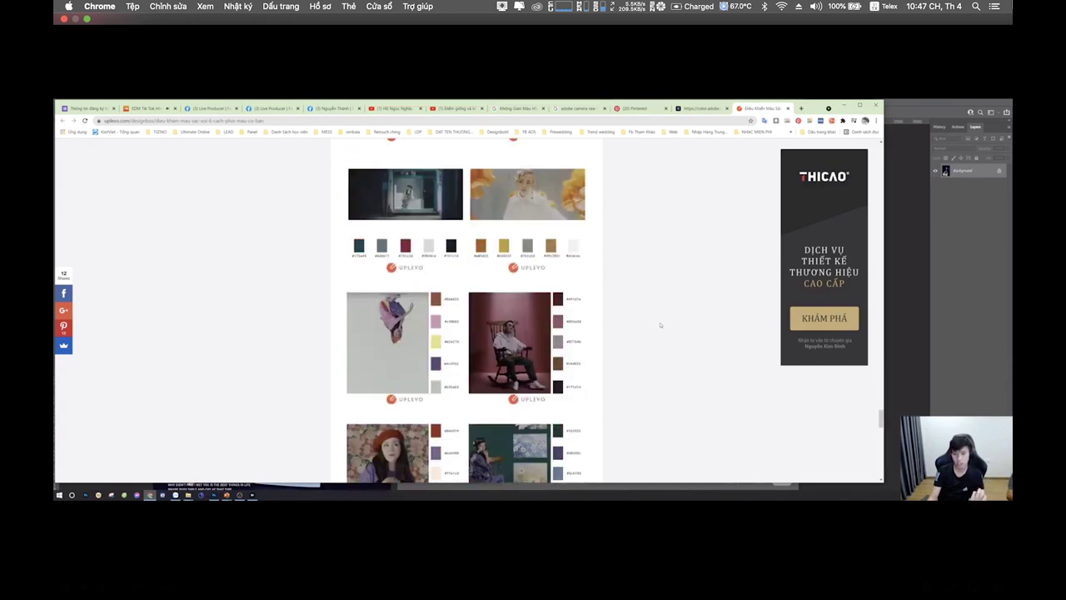
scroll(660, 325, up, 2)
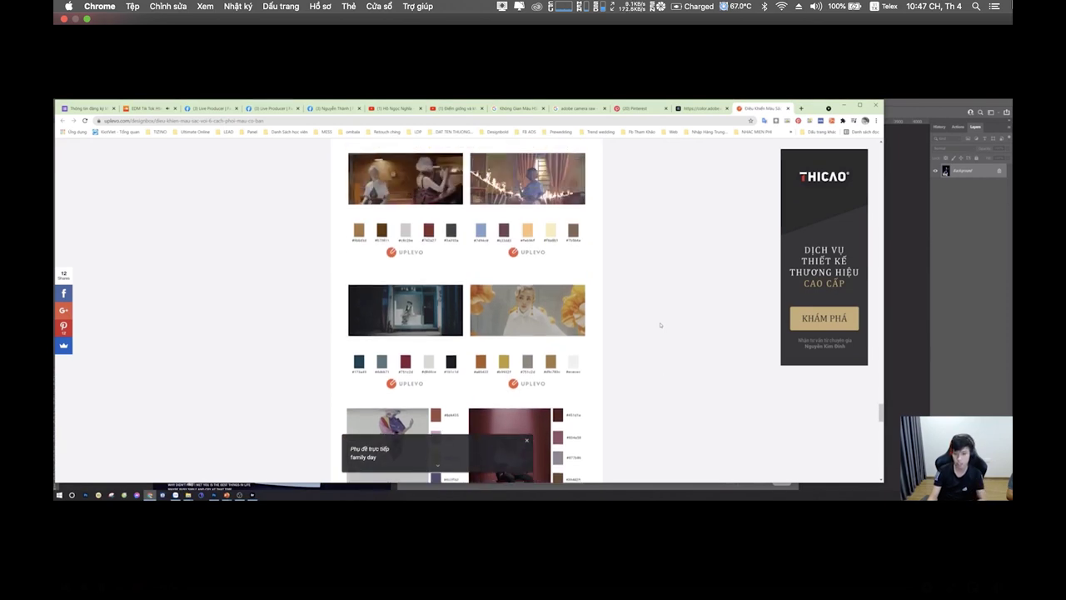
scroll(660, 325, down, 10)
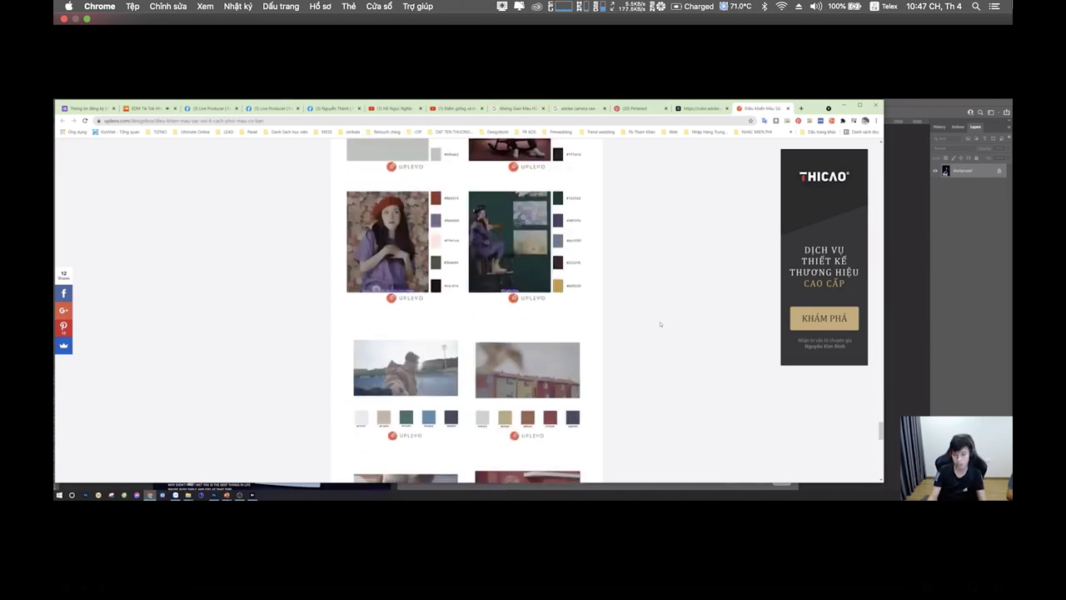
scroll(660, 324, down, 15)
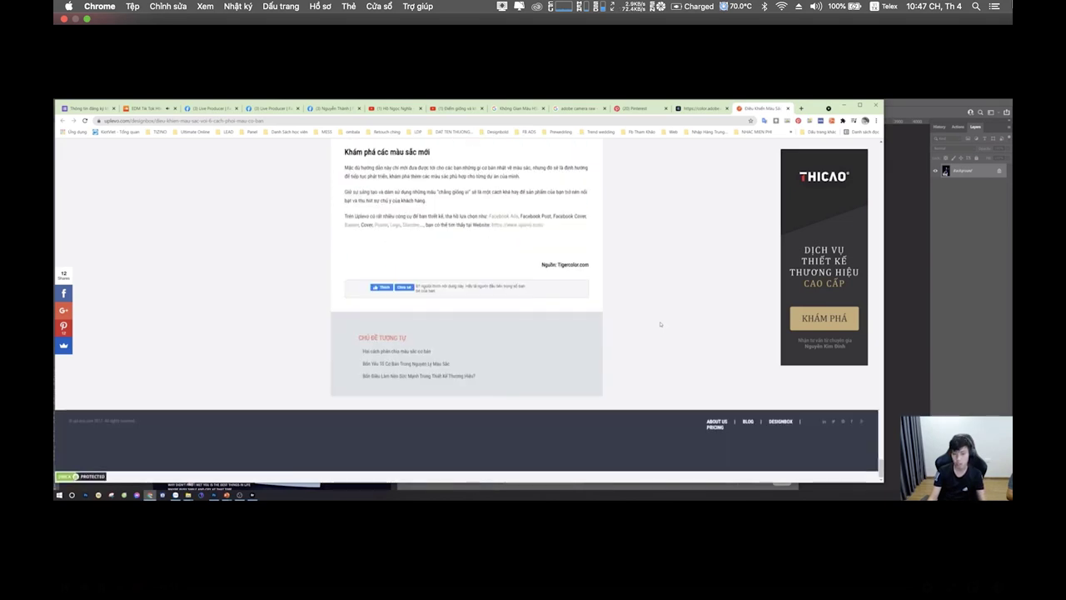
Step: Review the article's colour wheel schemes, including complementary, analogous, triadic and rectangular combinations
scroll(660, 324, up, 15)
scroll(661, 314, up, 10)
scroll(661, 314, down, 6)
scroll(661, 314, up, 5)
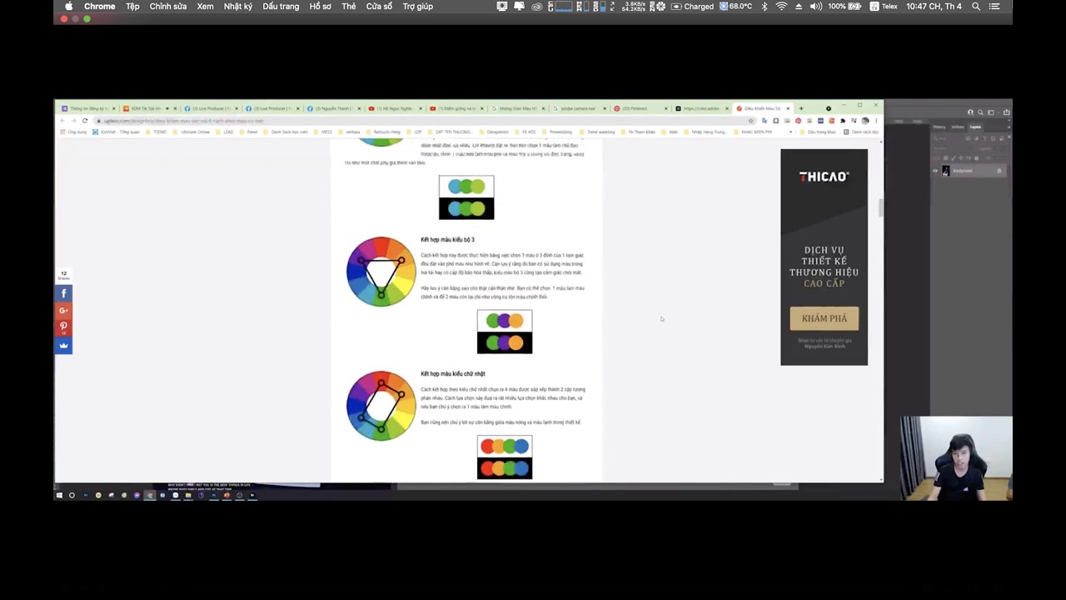
scroll(412, 336, up, 8)
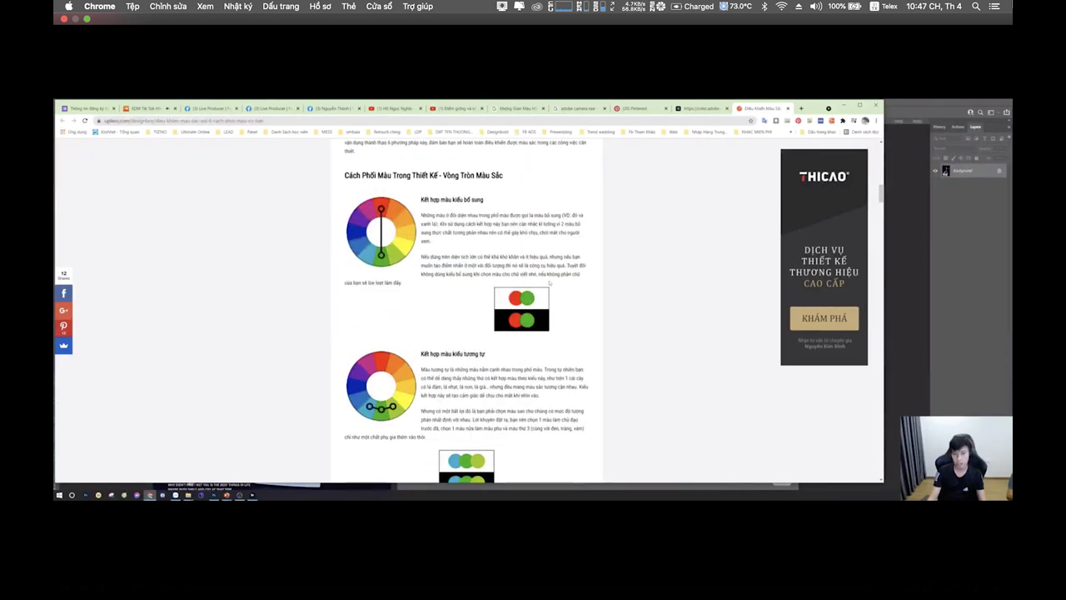
scroll(490, 363, down, 5)
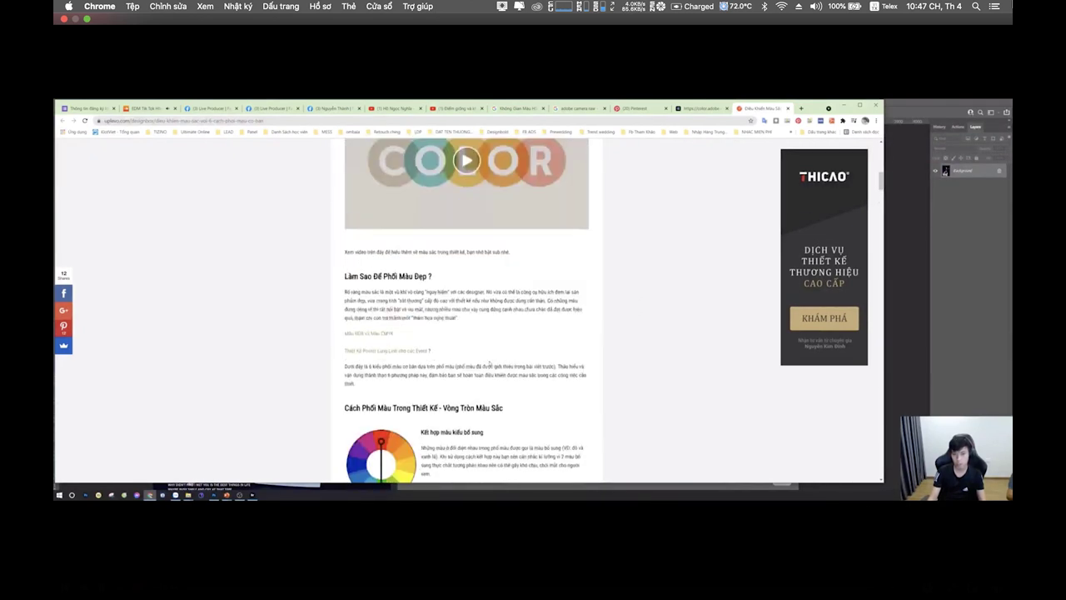
Step: Show the Color Wheel in Adobe Color, and return to Extract Theme
click(699, 109)
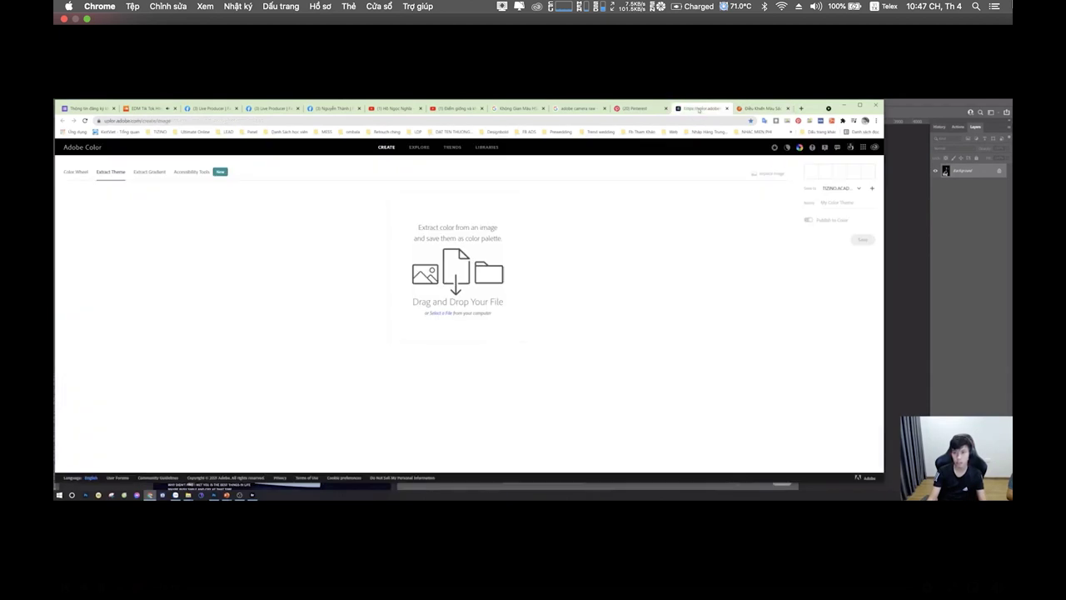
click(76, 175)
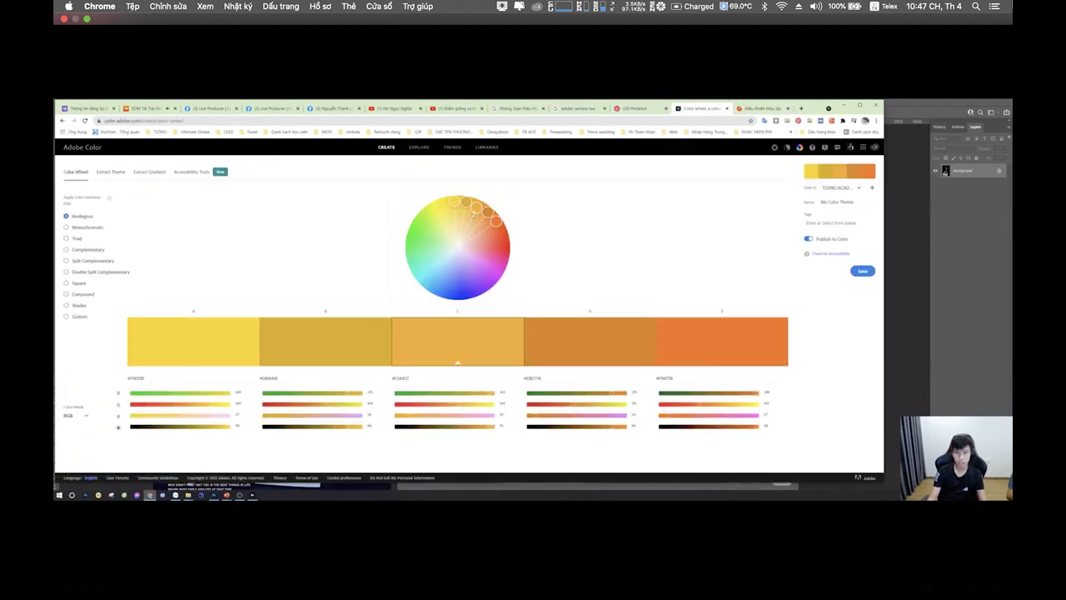
click(116, 174)
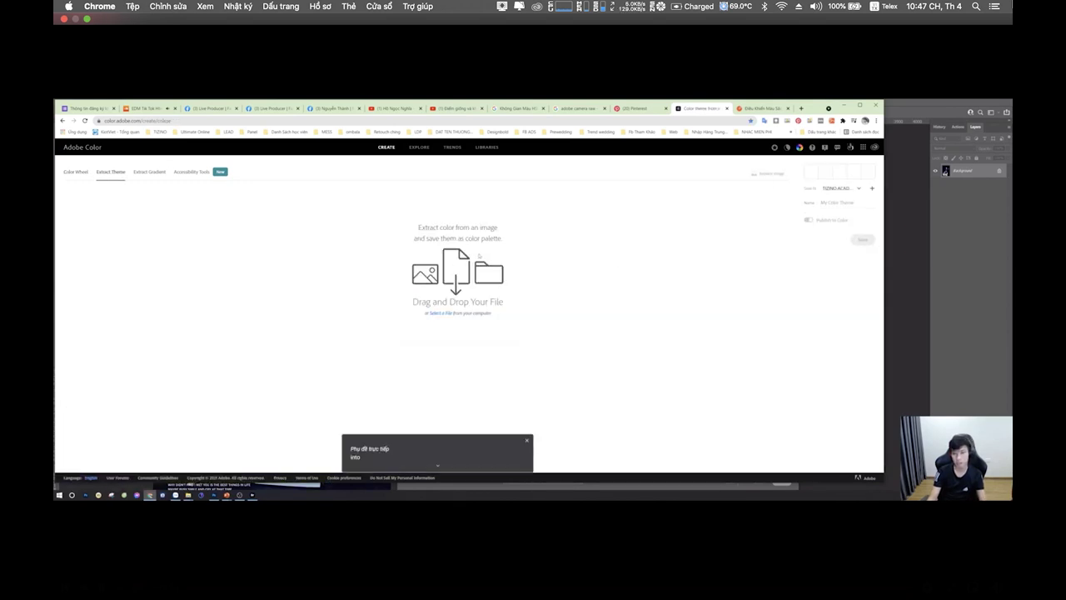
Step: Show the Downloads folder as large icons and load the couple's portrait from it into Adobe Color to extract a theme
key(alt+Tab)
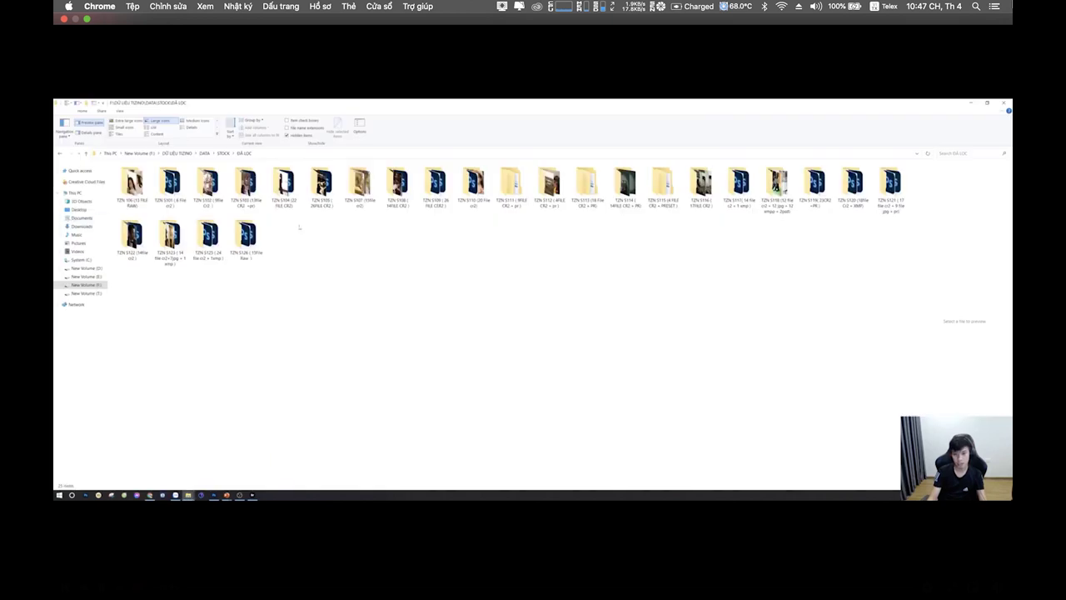
click(82, 226)
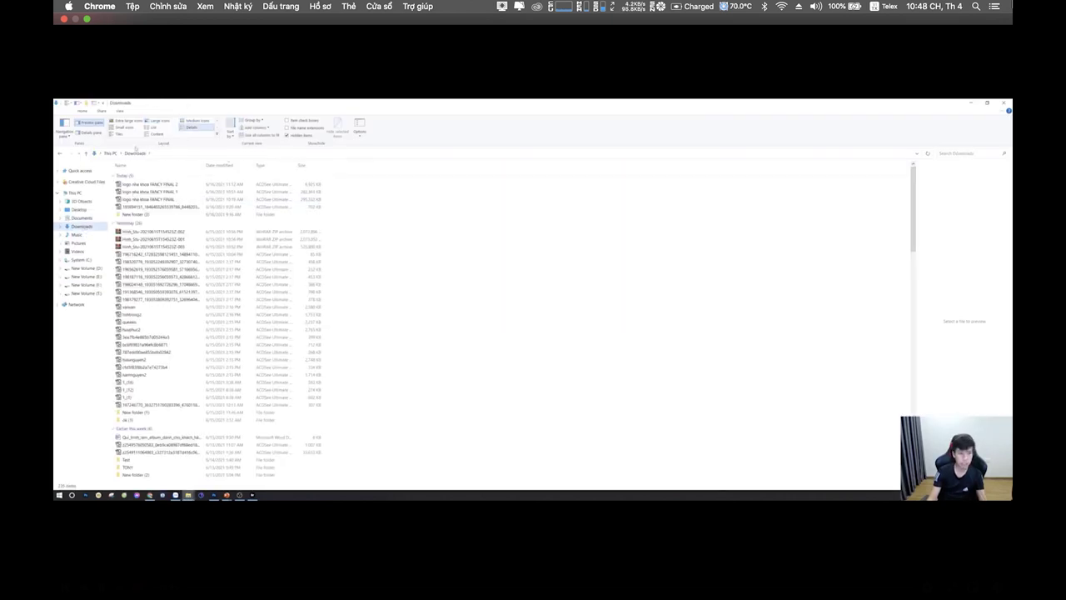
click(160, 121)
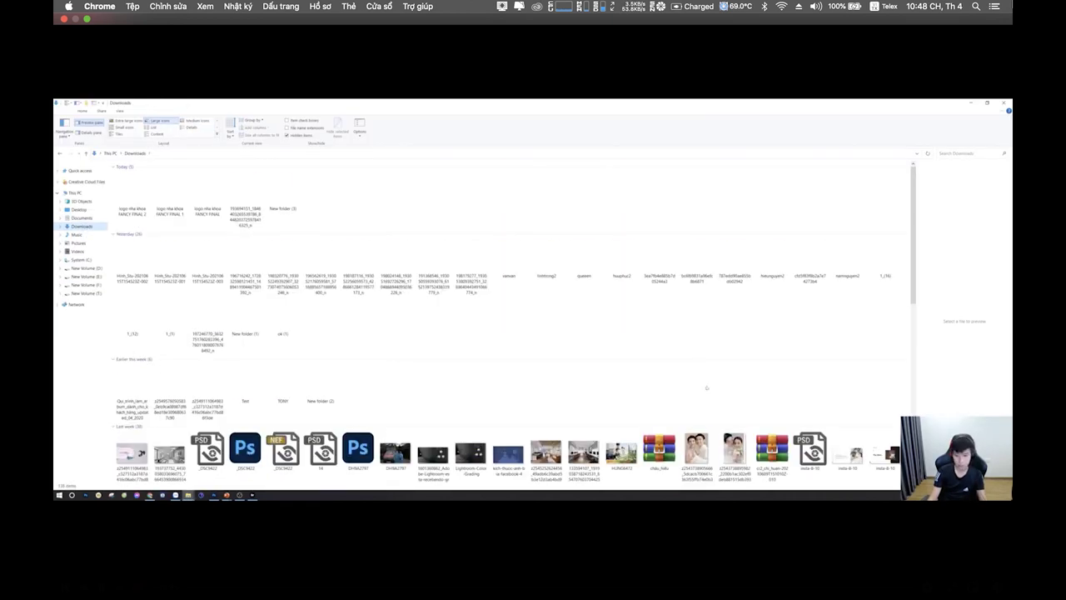
drag(697, 450, 534, 259)
key(alt+Tab)
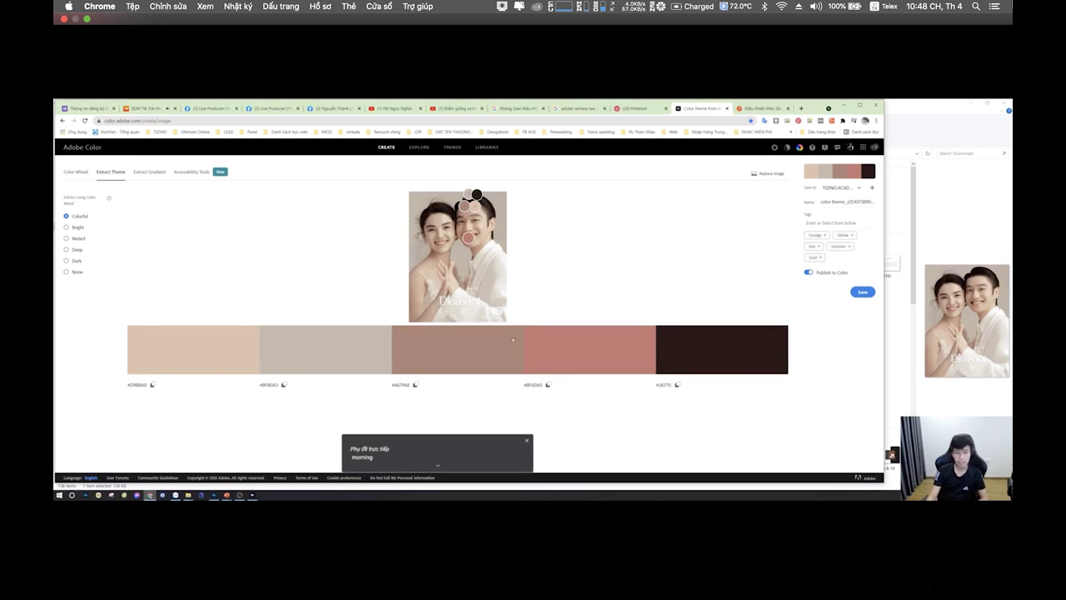
Step: View the gradient extracted from the couple's portrait, and switch back to the photo in Photoshop's Camera Raw
click(143, 173)
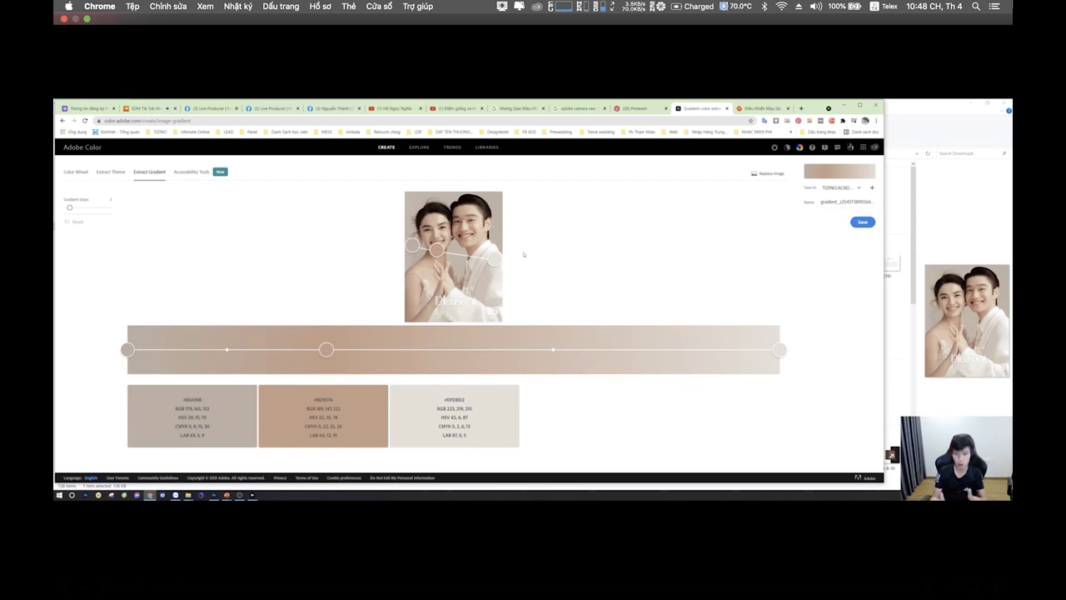
key(alt+Tab)
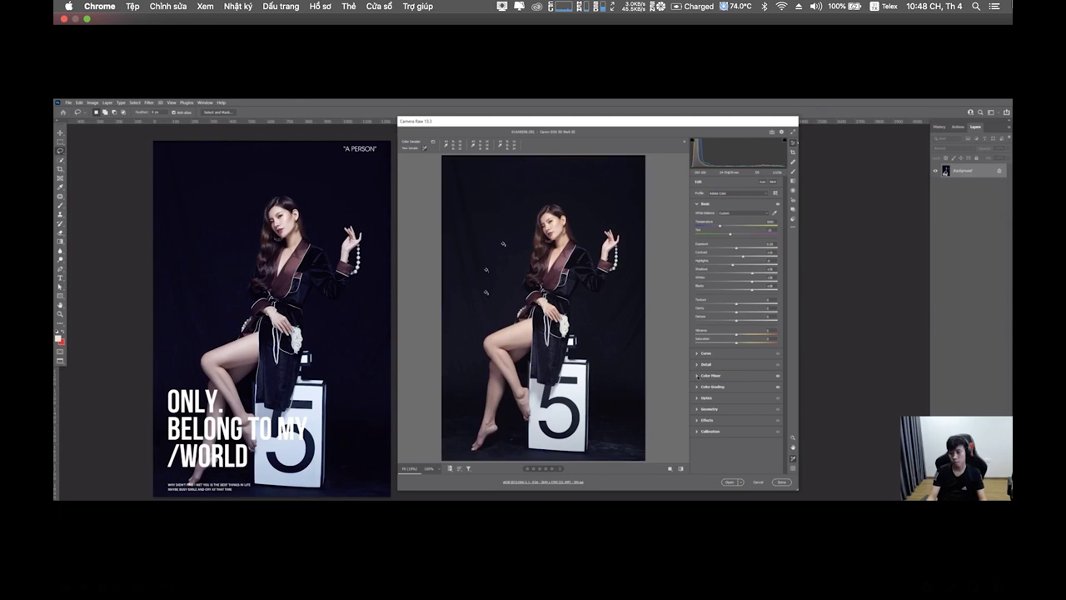
Step: Try low and high Blending amounts in Color Grading, and raise the Balance to its maximum
click(700, 376)
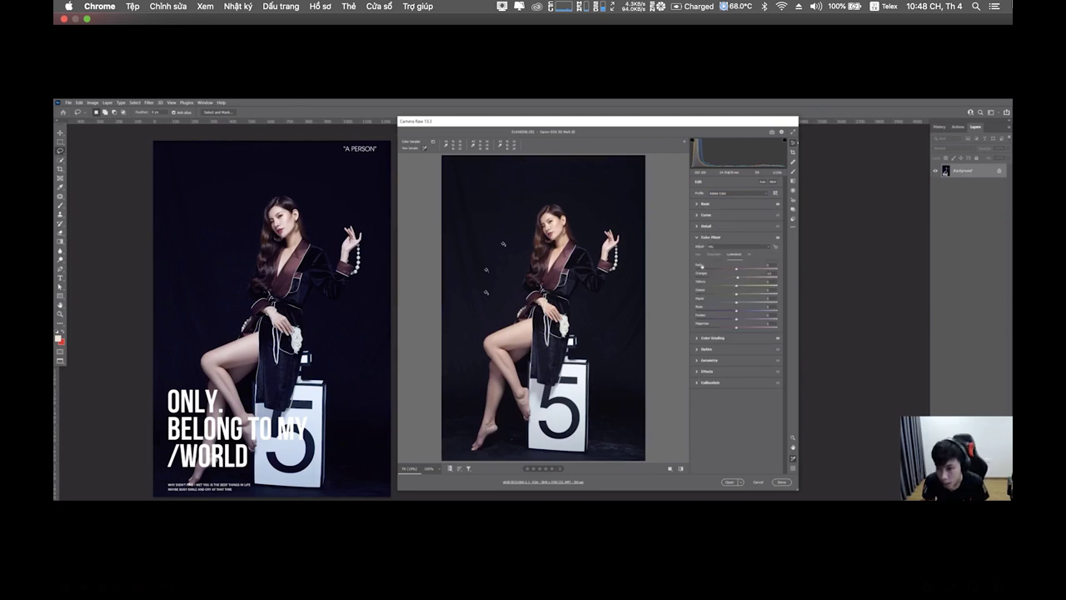
click(704, 337)
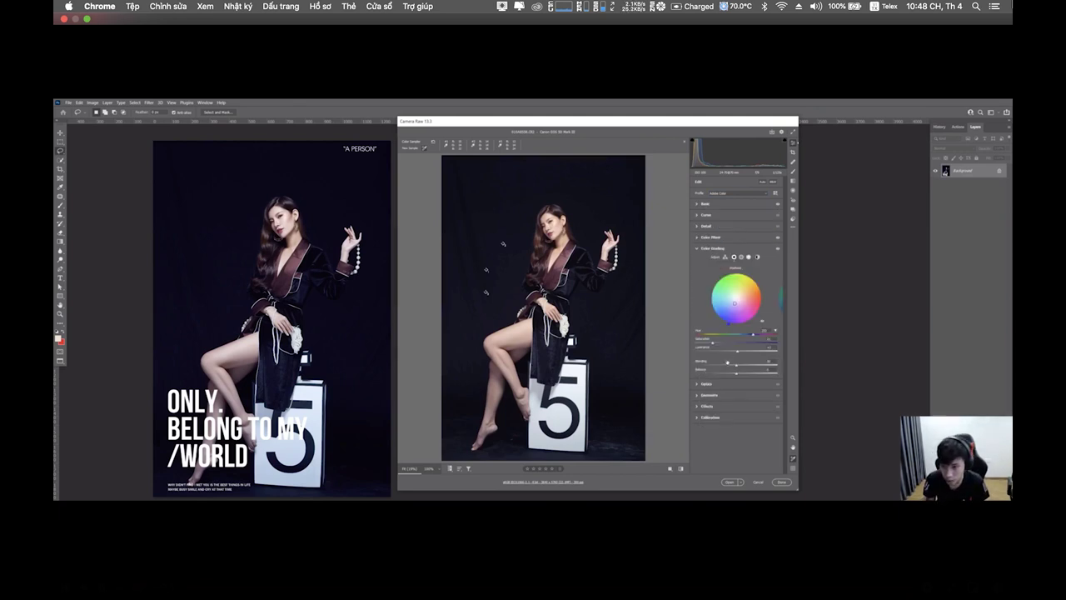
drag(737, 367, 740, 368)
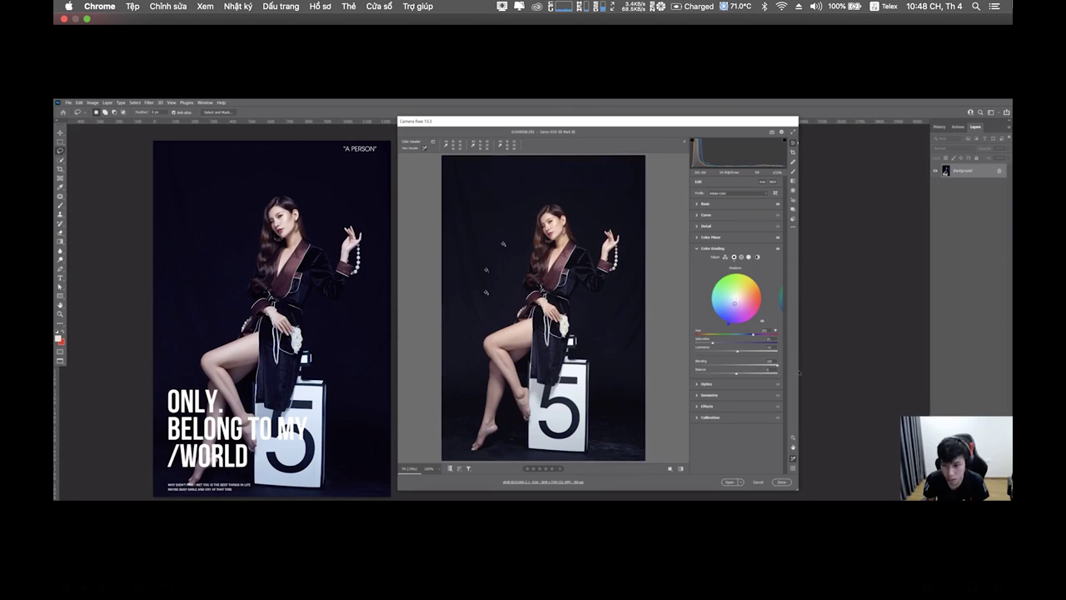
drag(777, 365, 736, 366)
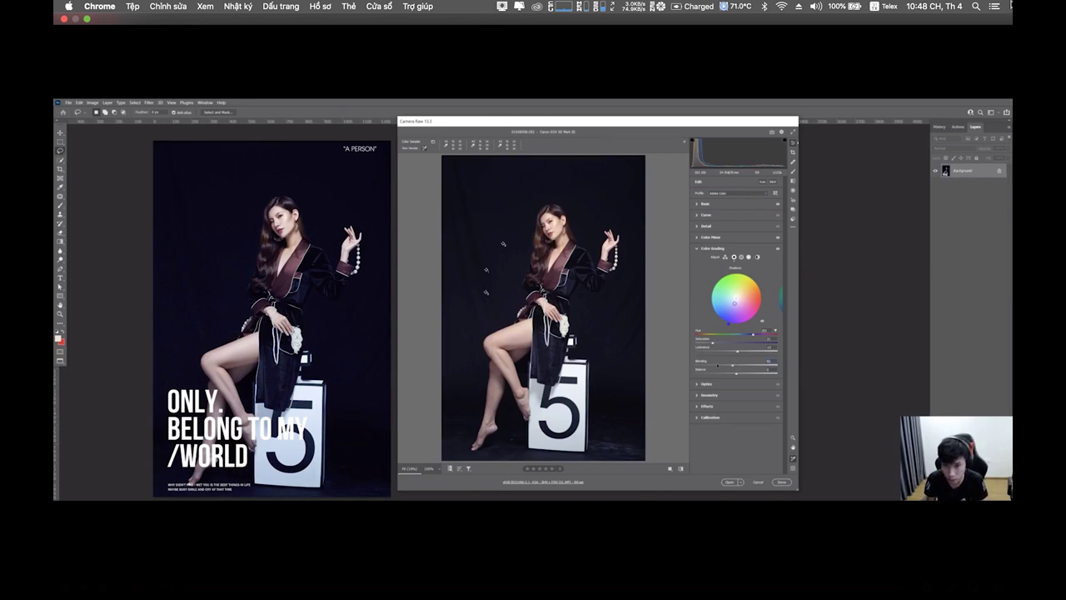
drag(816, 365, 695, 365)
drag(790, 374, 848, 379)
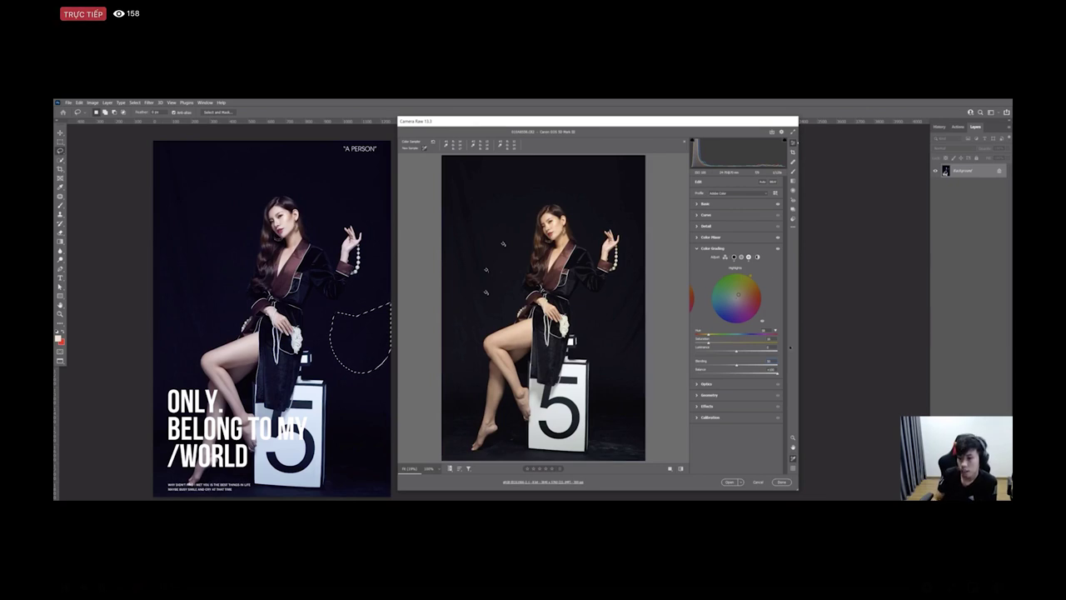
Step: Review the Global, Shadows and Midtones colour grading wheels in turn
click(757, 256)
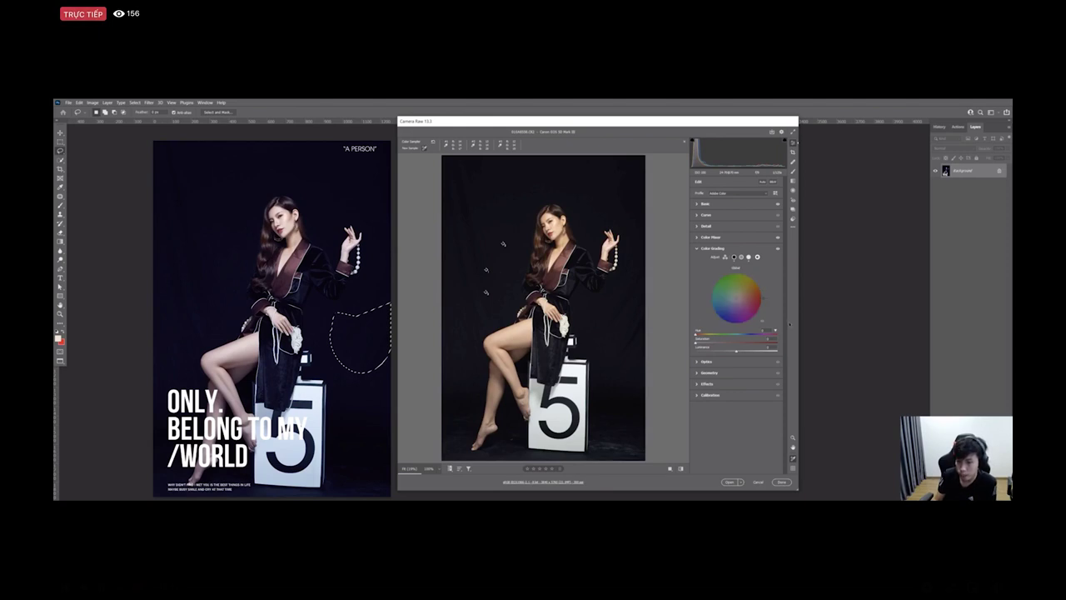
click(734, 257)
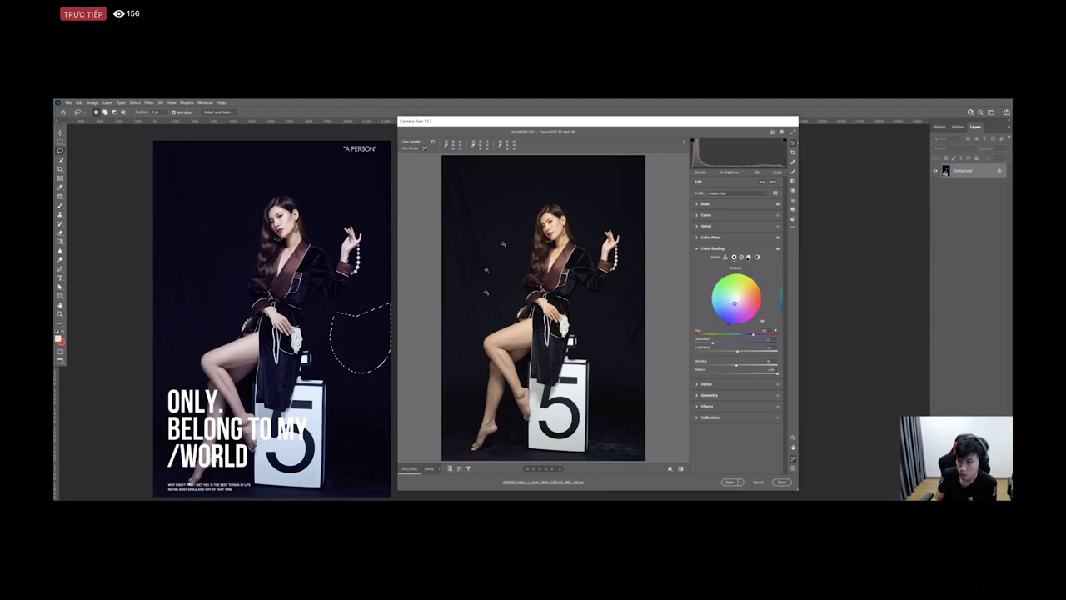
click(741, 257)
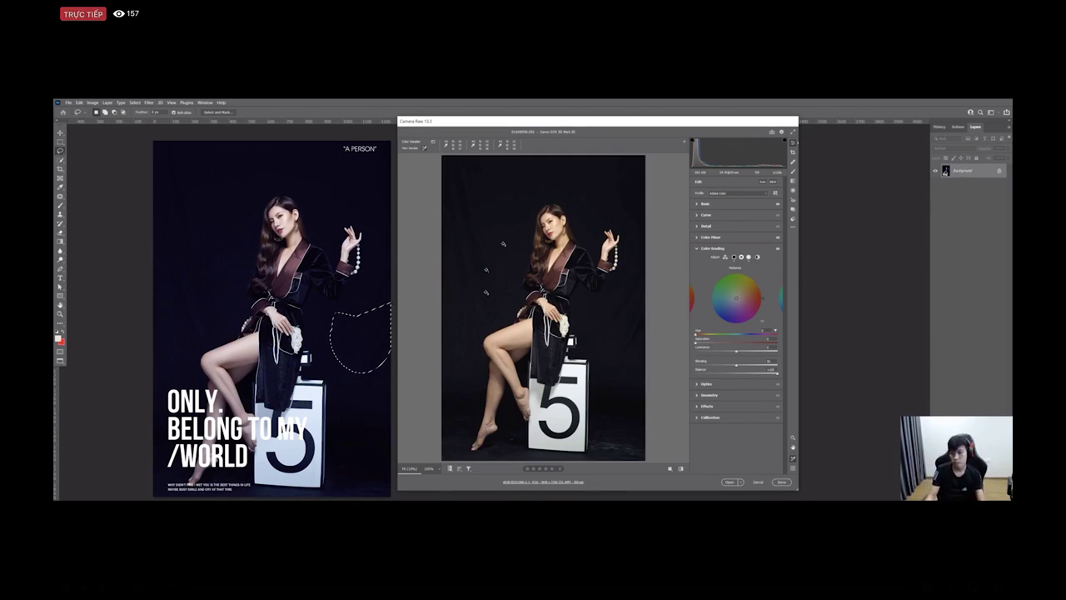
Step: Accept the Camera Raw settings, and close the black-robe poster document without saving its changes
click(781, 483)
key(ctrl+w)
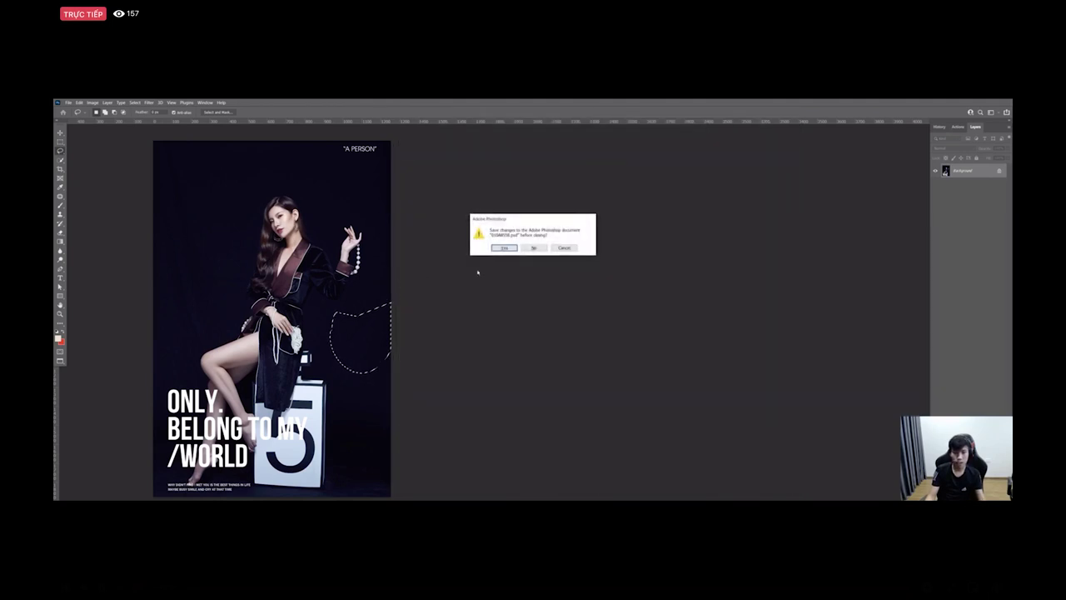
click(542, 249)
Step: Switch to Bridge and compare the pink-balloon couple's raw photo with its finished SHIJI XIN NIANG poster in full-screen preview
key(alt+Tab)
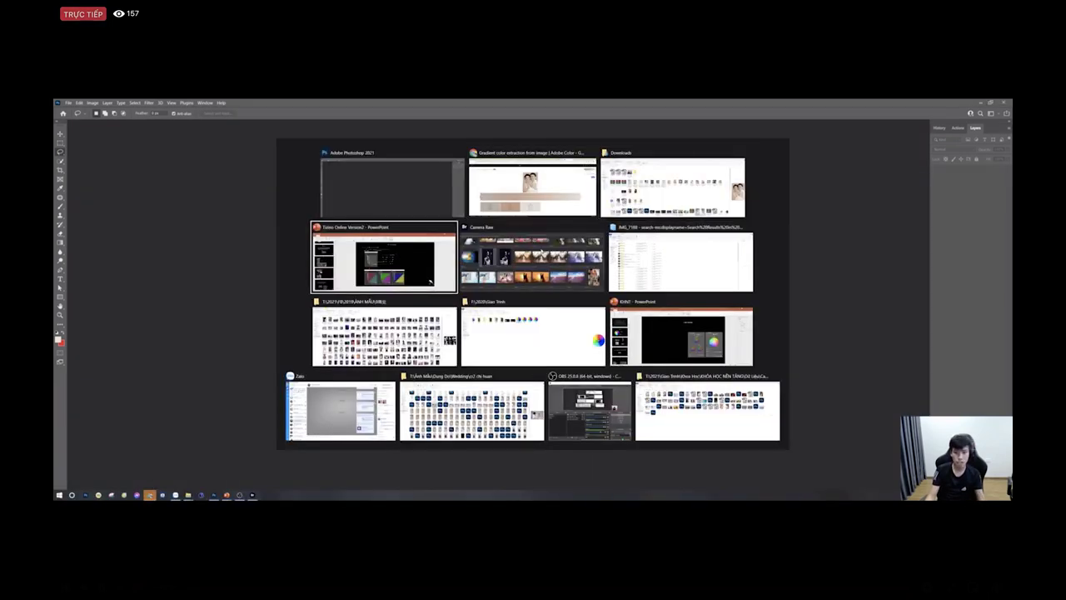
scroll(533, 299, down, 2)
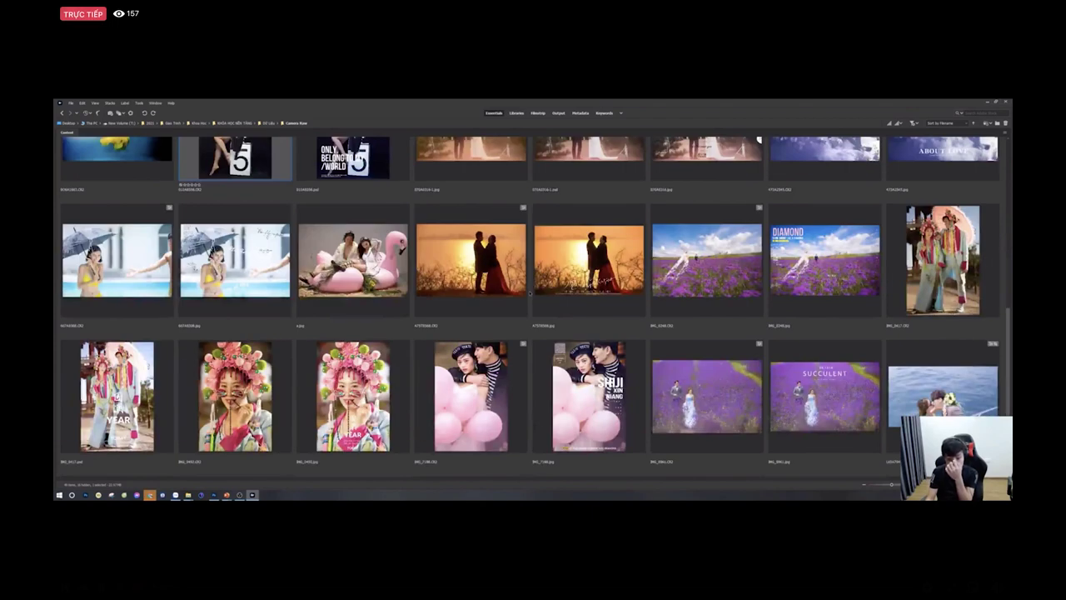
click(550, 398)
key(space)
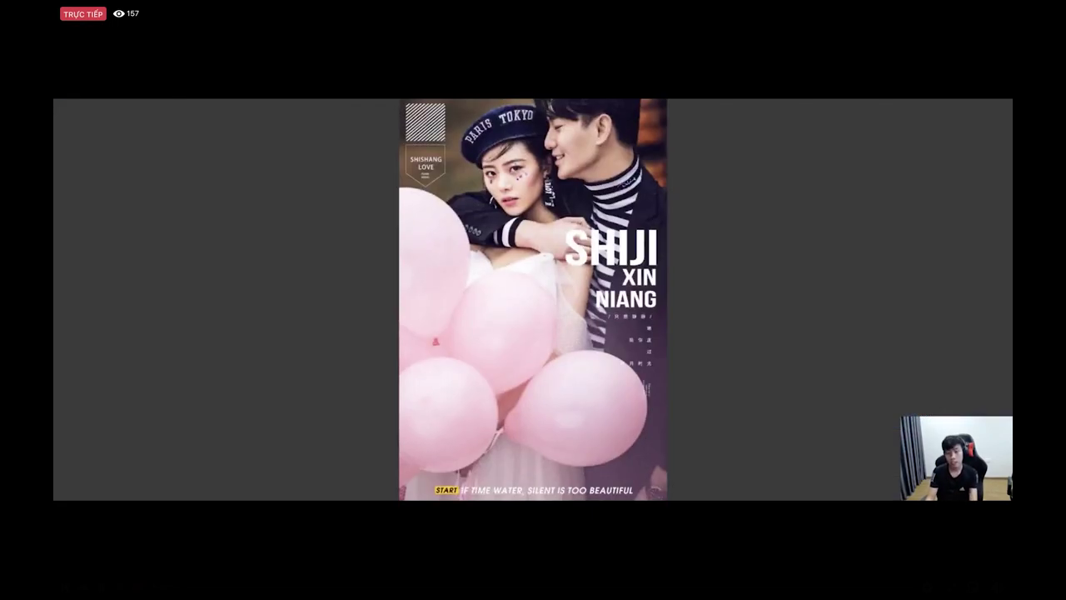
key(Right)
key(Left)
key(Right)
key(Left)
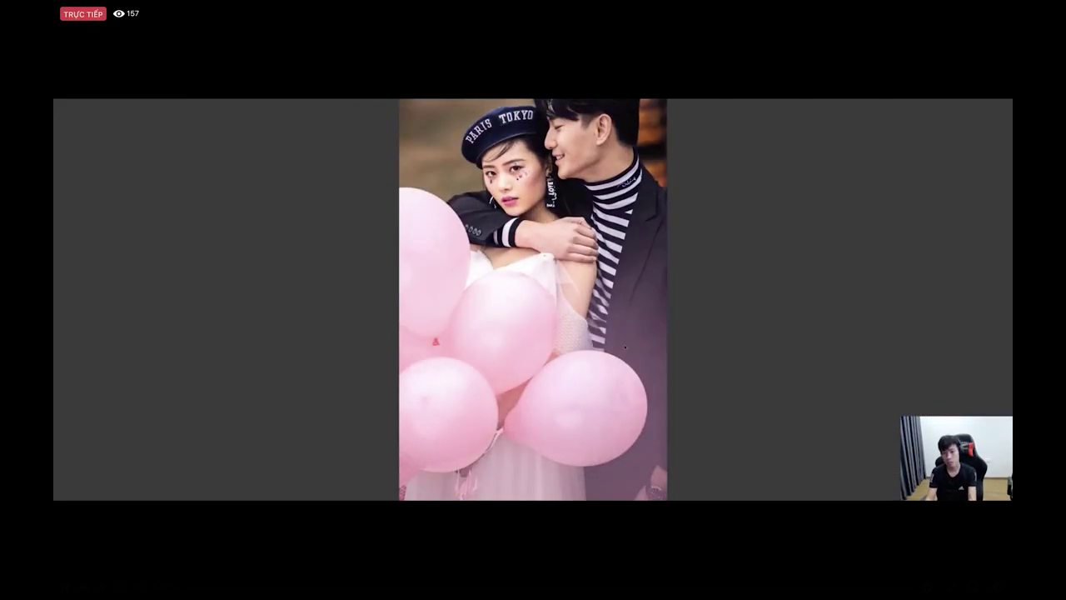
Step: Open the finished SHIJI XIN NIANG reference in Photoshop and place the balloon couple's RAW photo beside it in Camera Raw
key(space)
drag(589, 391, 341, 285)
key(alt+Tab)
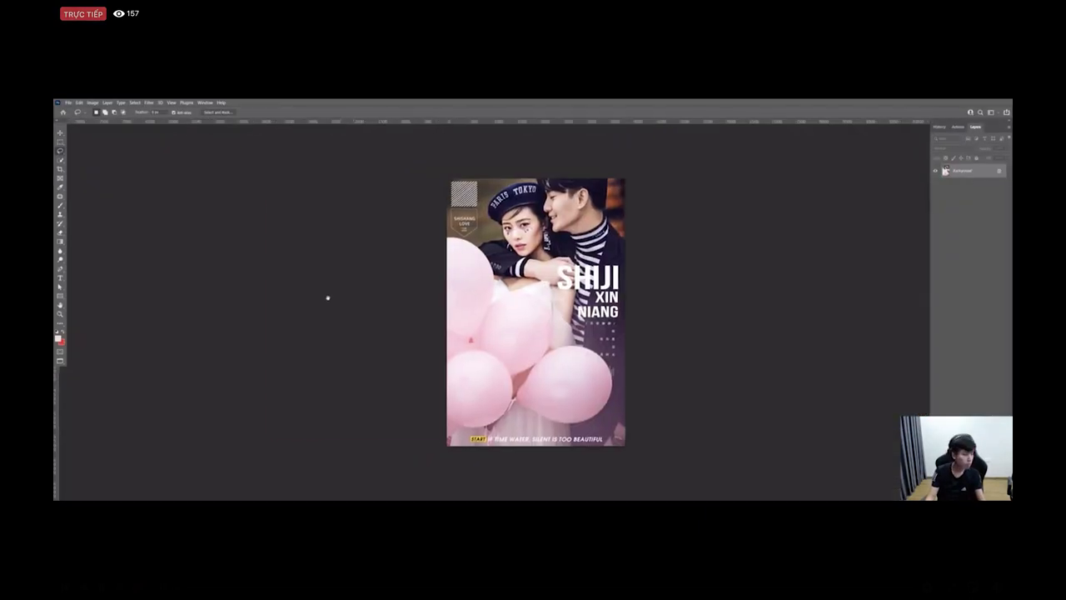
scroll(350, 292, up, 3)
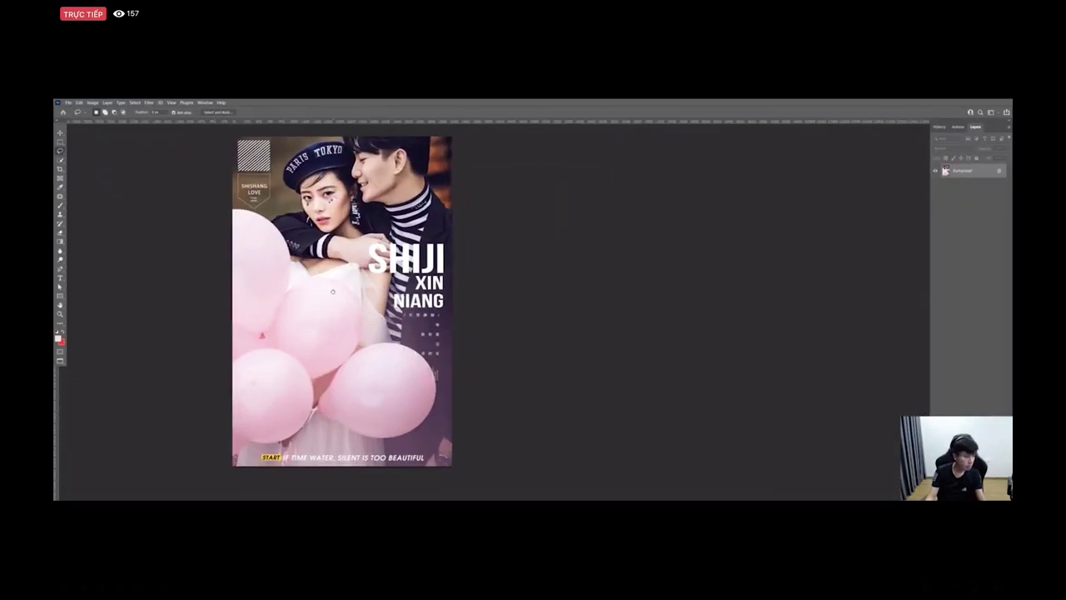
key(alt+Tab)
drag(472, 395, 635, 111)
key(alt+Tab)
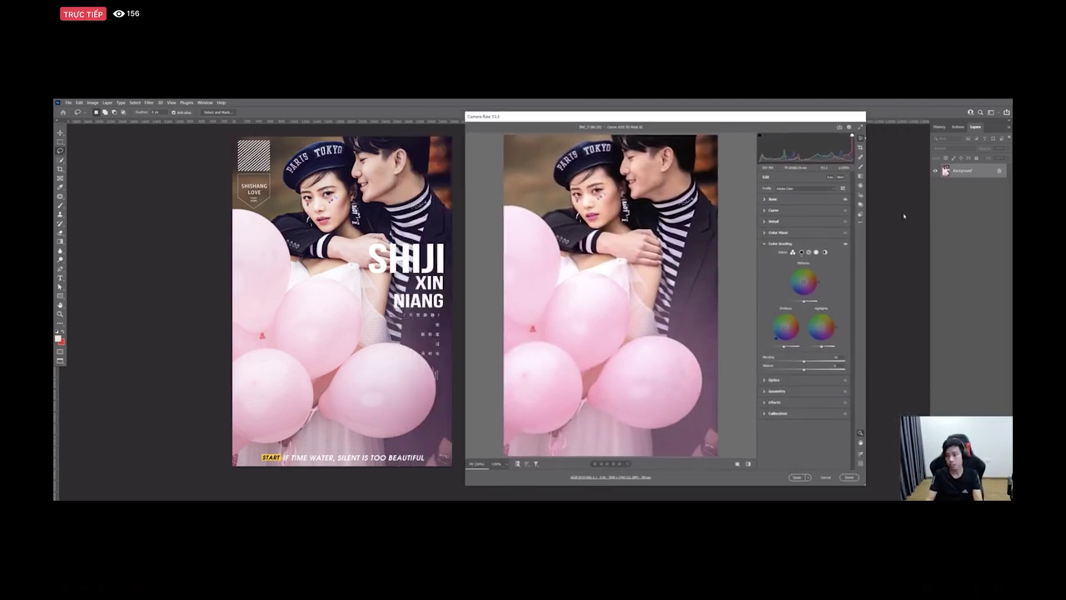
Step: Reset the balloon couple photo to its default settings, lower its colour temperature and slightly raise its exposure
click(861, 222)
click(869, 238)
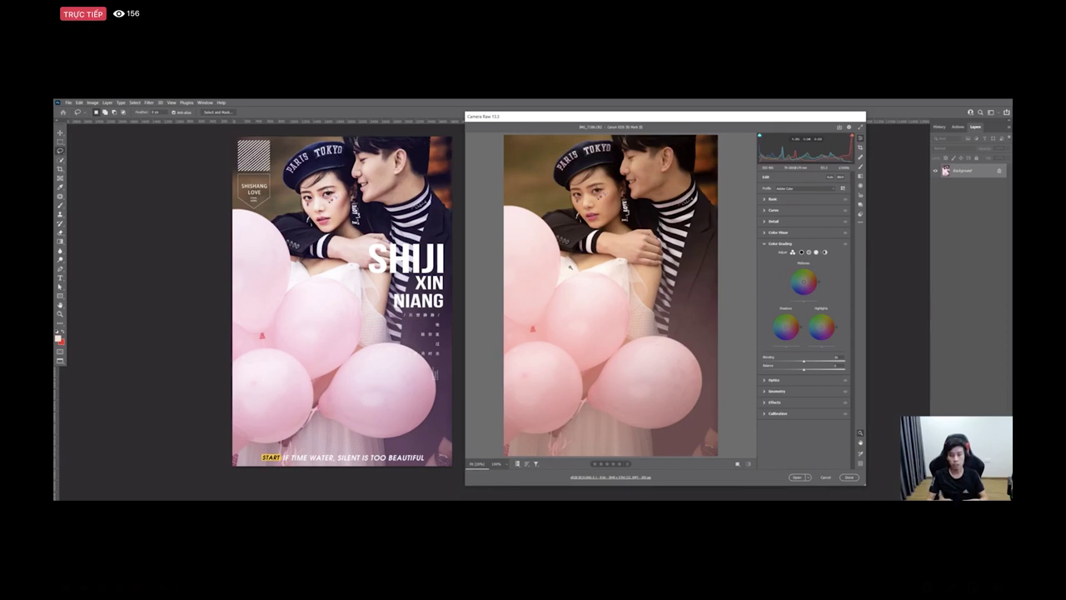
click(762, 199)
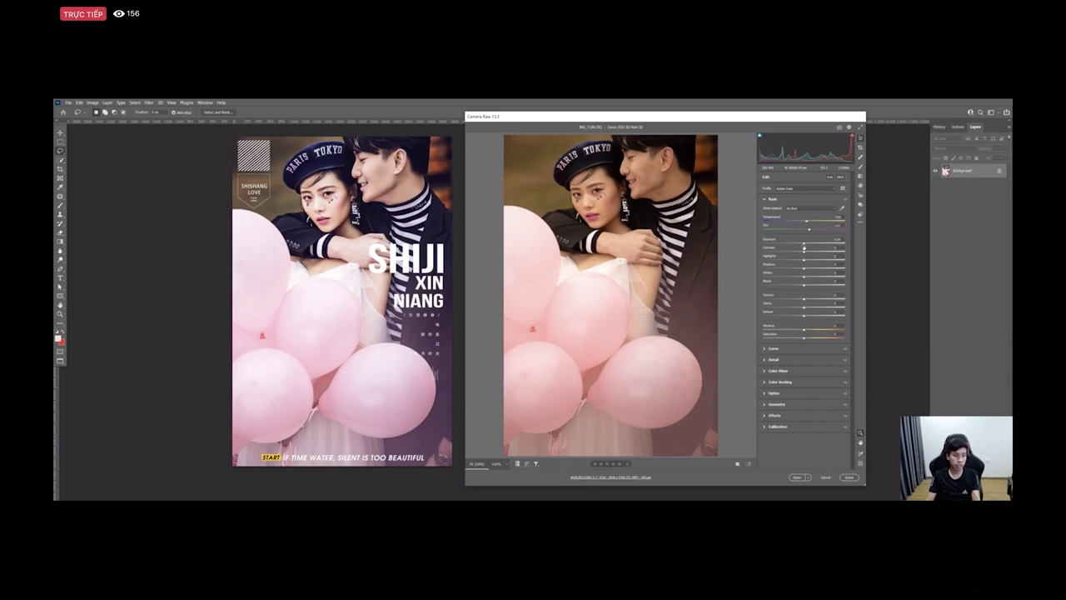
drag(807, 222, 806, 243)
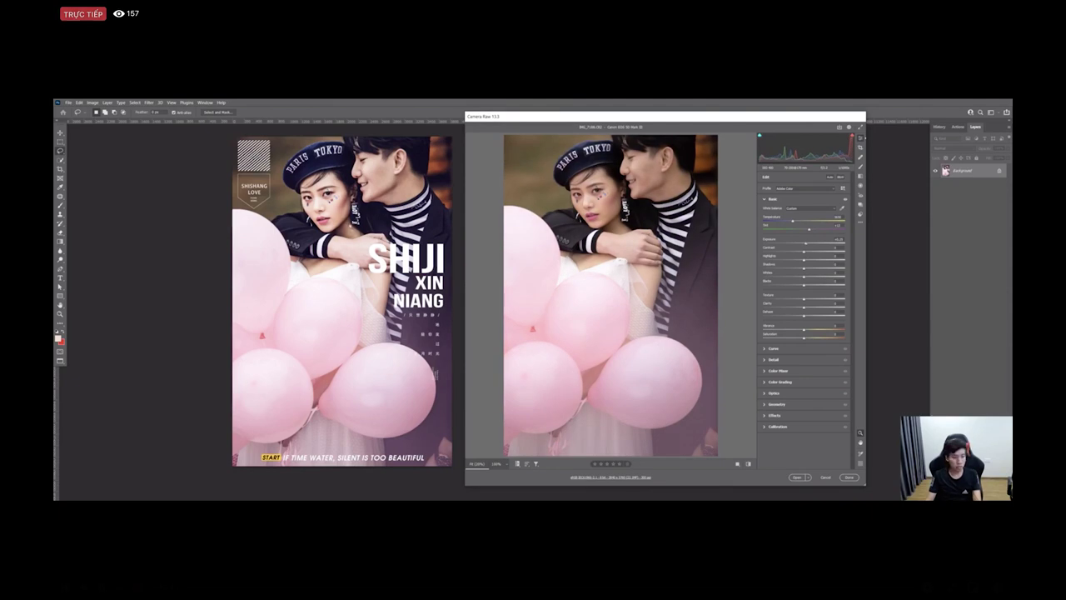
Step: Adjust the photo's tone by raising Whites and Clarity and lowering Highlights and Shadows to approach the reference image
click(825, 276)
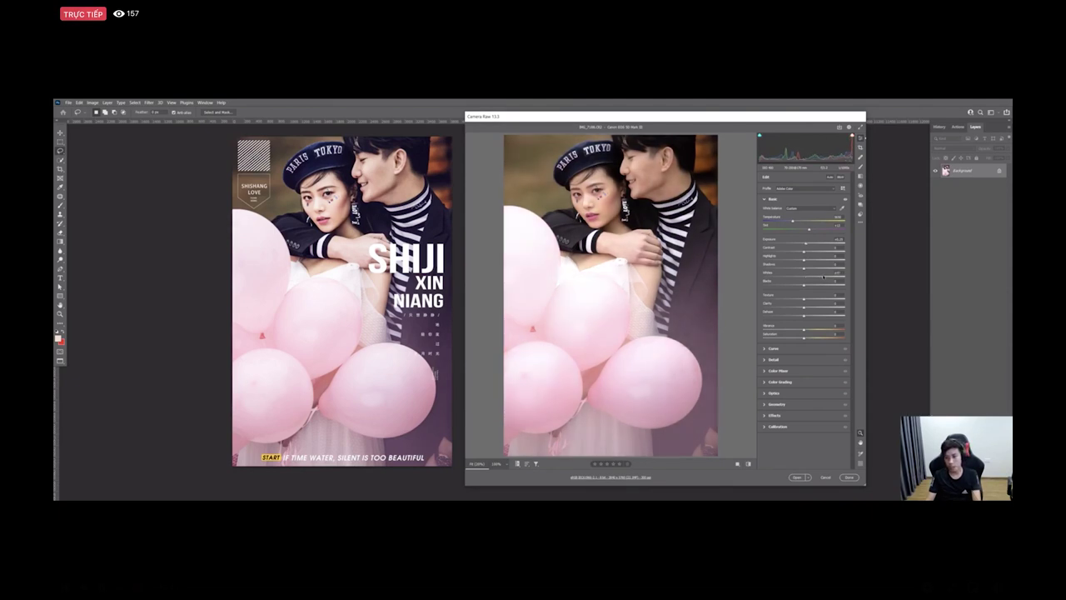
drag(824, 272, 784, 268)
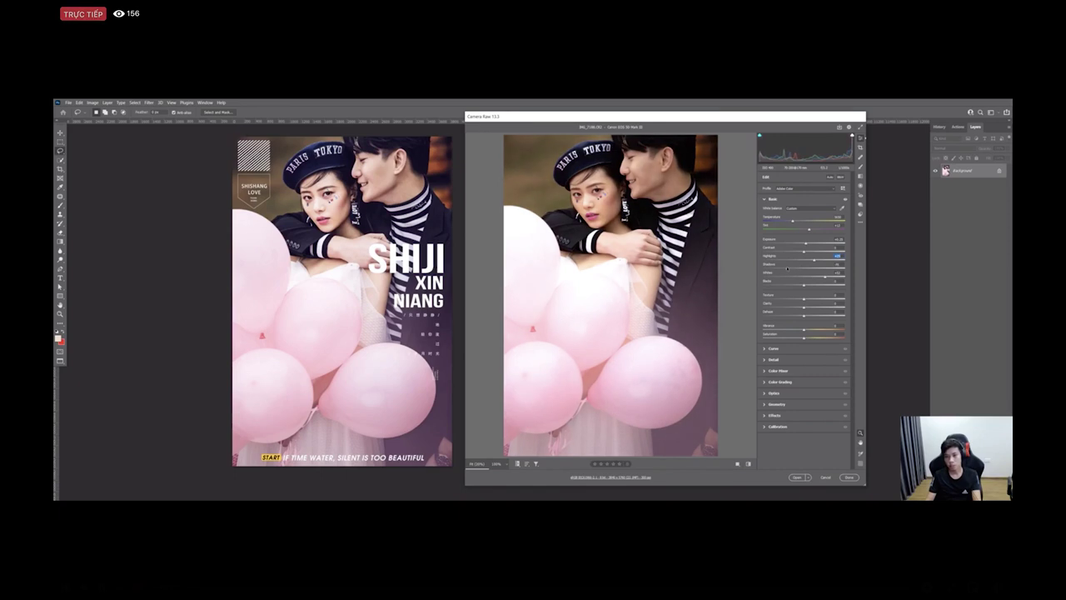
drag(807, 307, 814, 306)
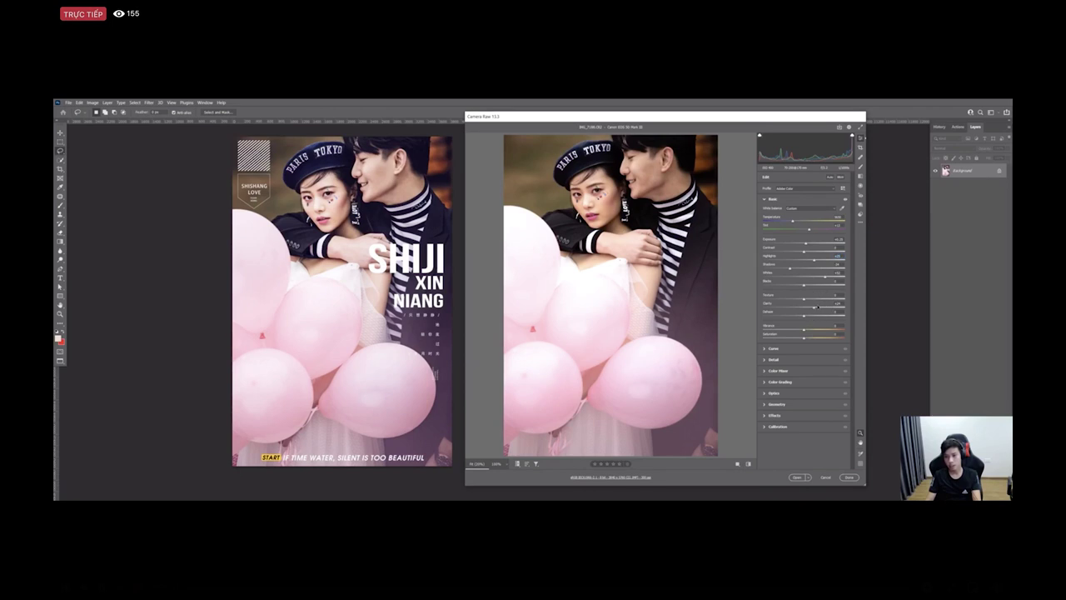
drag(815, 307, 818, 307)
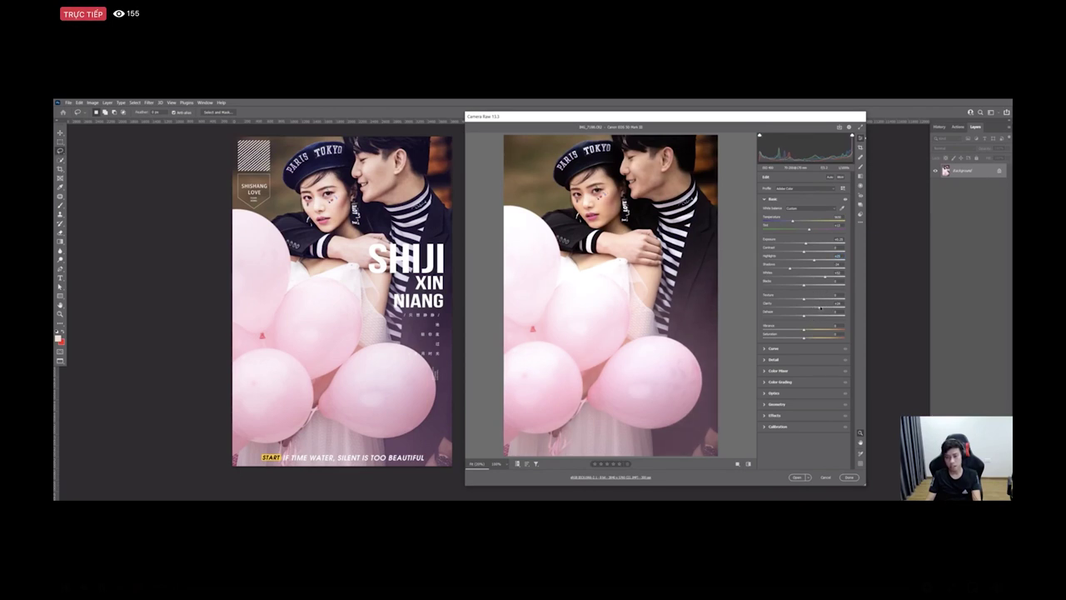
drag(820, 307, 821, 307)
mouse_move(780, 268)
mouse_down()
mouse_move(769, 268)
mouse_move(789, 267)
mouse_move(780, 258)
mouse_up()
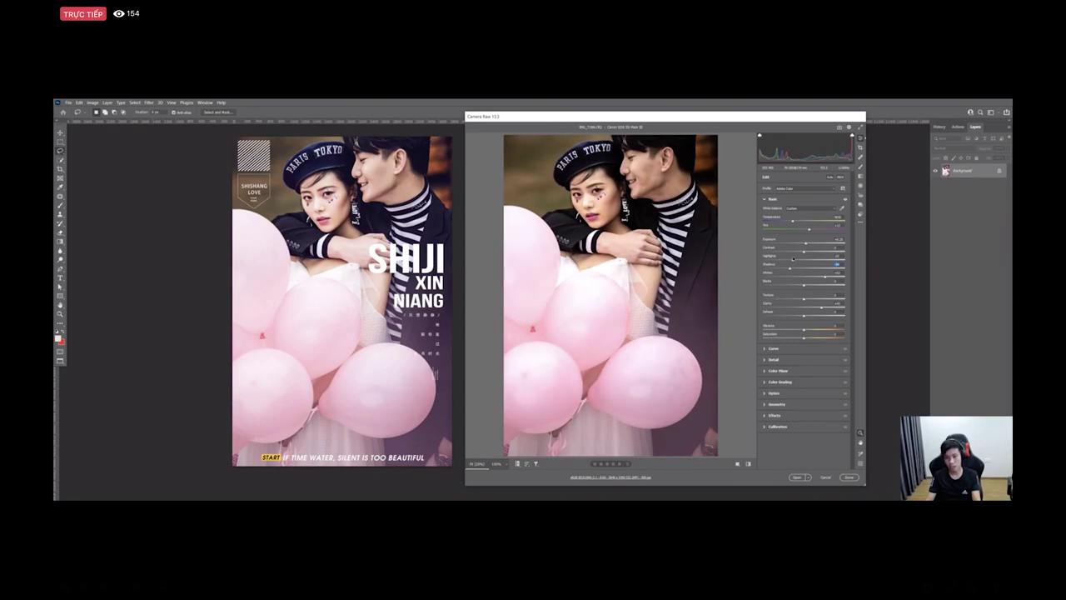
drag(791, 259, 795, 259)
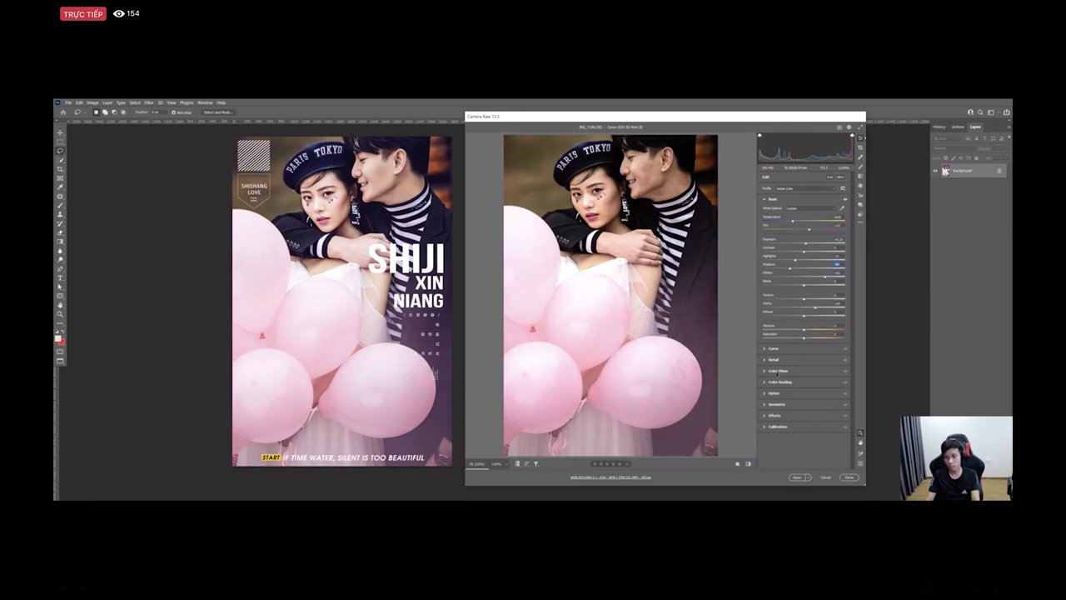
Step: Tint the photo's shadows blue with Color Grading and lower the shadow luminance
click(780, 381)
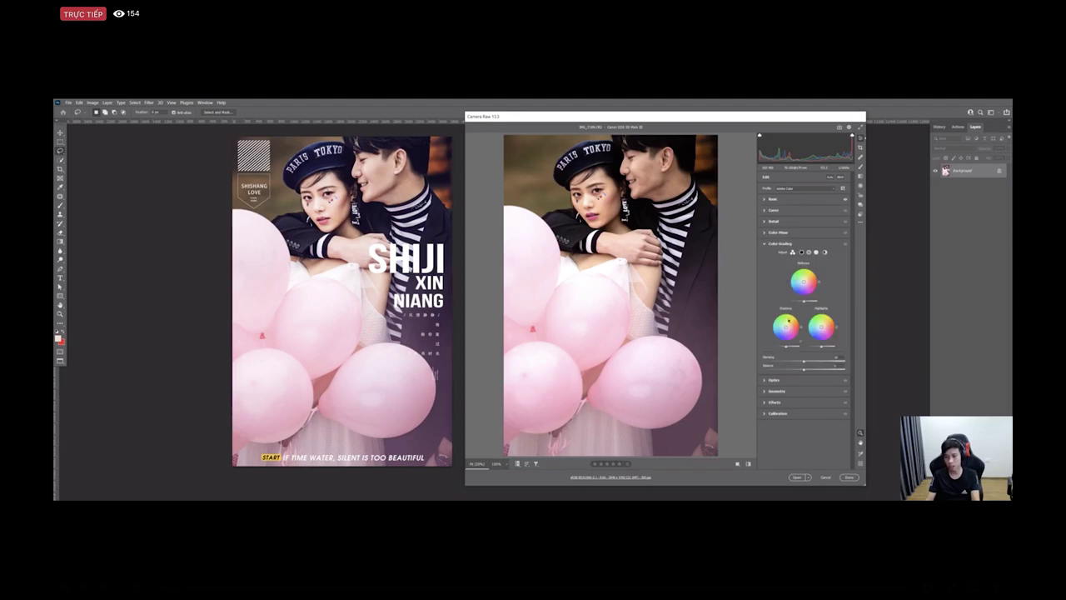
click(801, 252)
drag(803, 293, 804, 299)
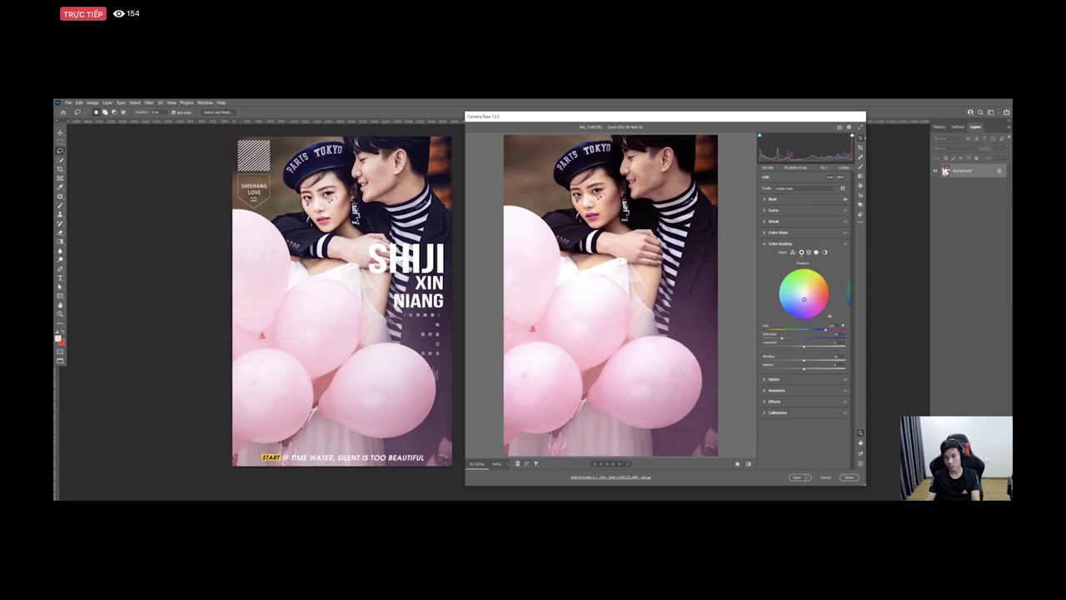
drag(802, 299, 799, 298)
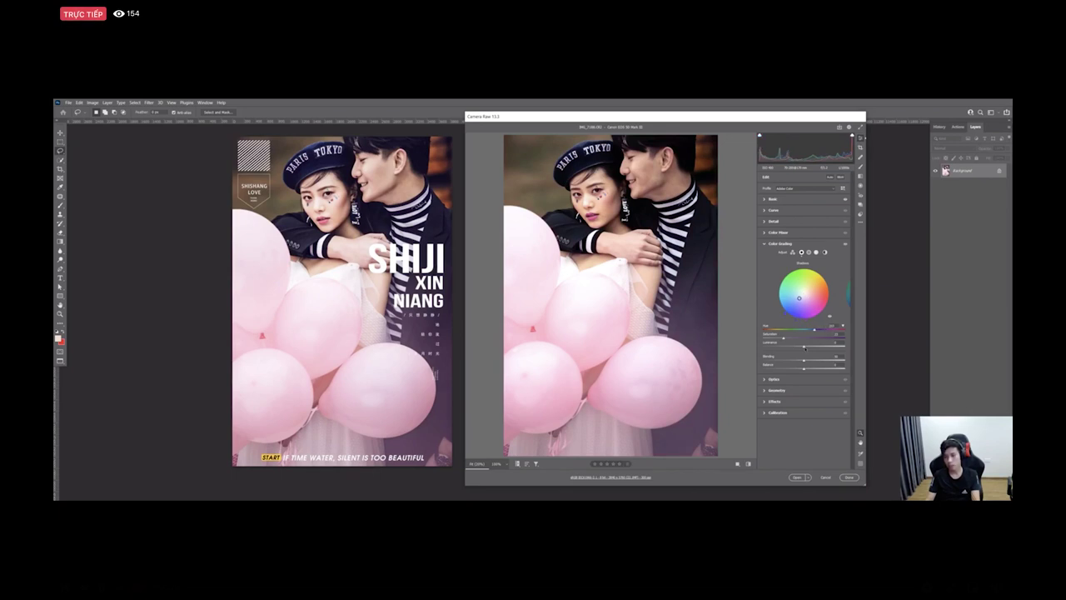
drag(802, 346, 792, 345)
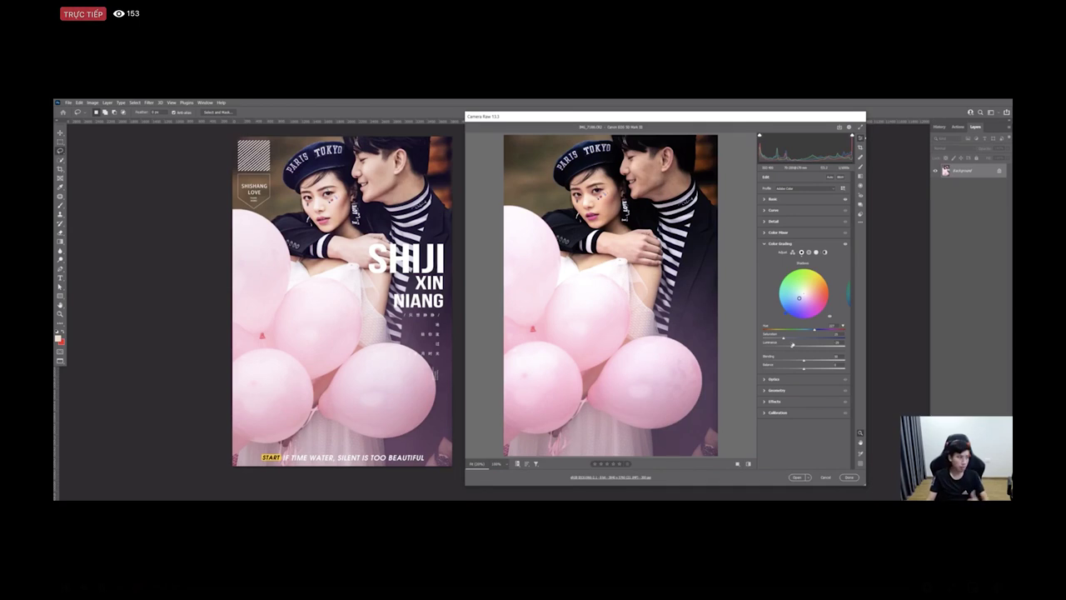
Step: Compare the graded photo with its default version by repeatedly resetting and restoring the edits, and discard the Camera Raw session
click(861, 222)
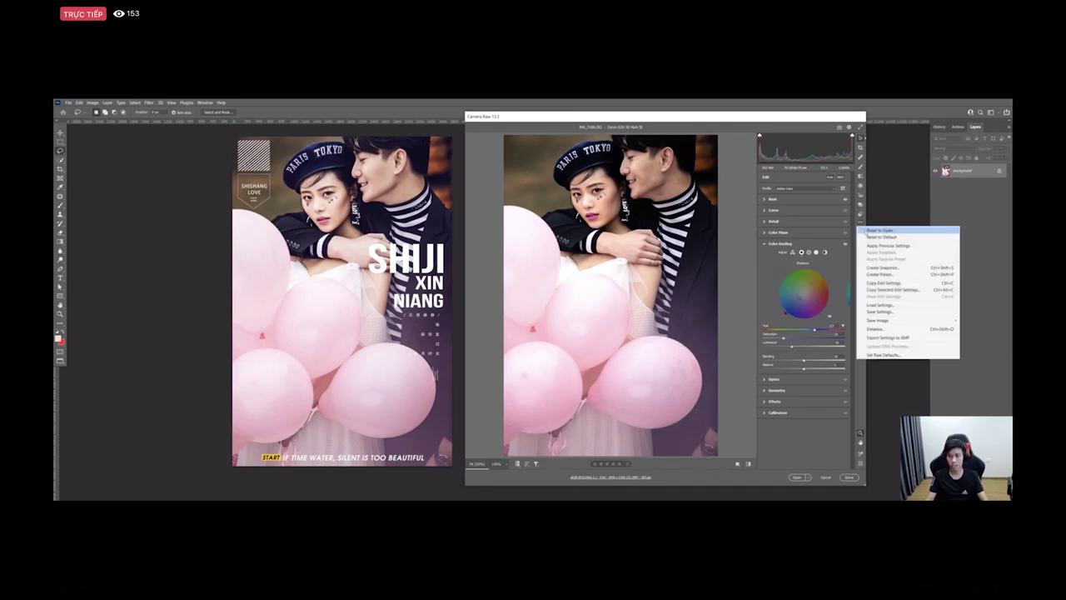
click(868, 236)
key(ctrl+z)
key(ctrl+shift+z)
key(ctrl+z)
key(ctrl+shift+z)
key(ctrl+z)
key(ctrl+shift+z)
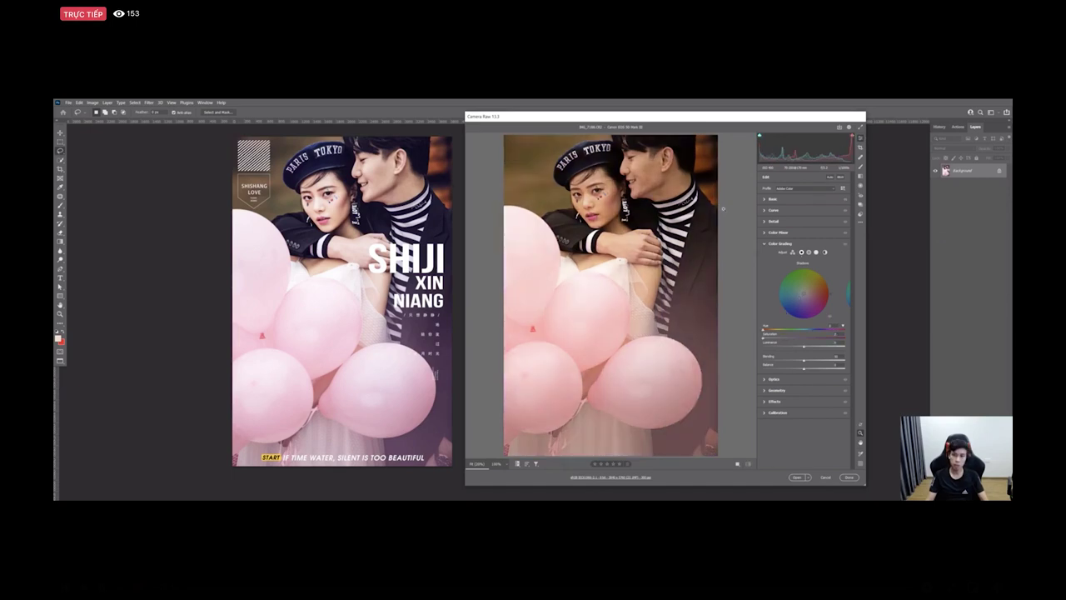
key(ctrl+shift+z)
key(ctrl+z)
key(ctrl+shift+z)
key(ctrl+z)
key(ctrl+shift+z)
key(ctrl+z)
key(ctrl+shift+z)
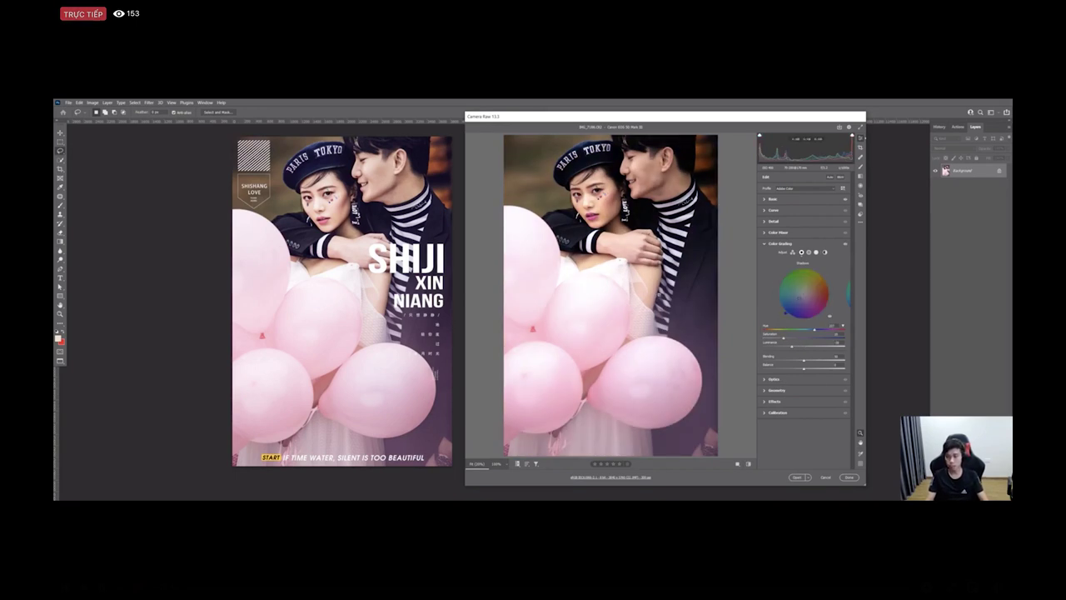
click(827, 474)
Step: Browse the Camera Raw folder in Bridge and open the finished café couple image with the "love of City" lettering in Photoshop
key(alt+Tab)
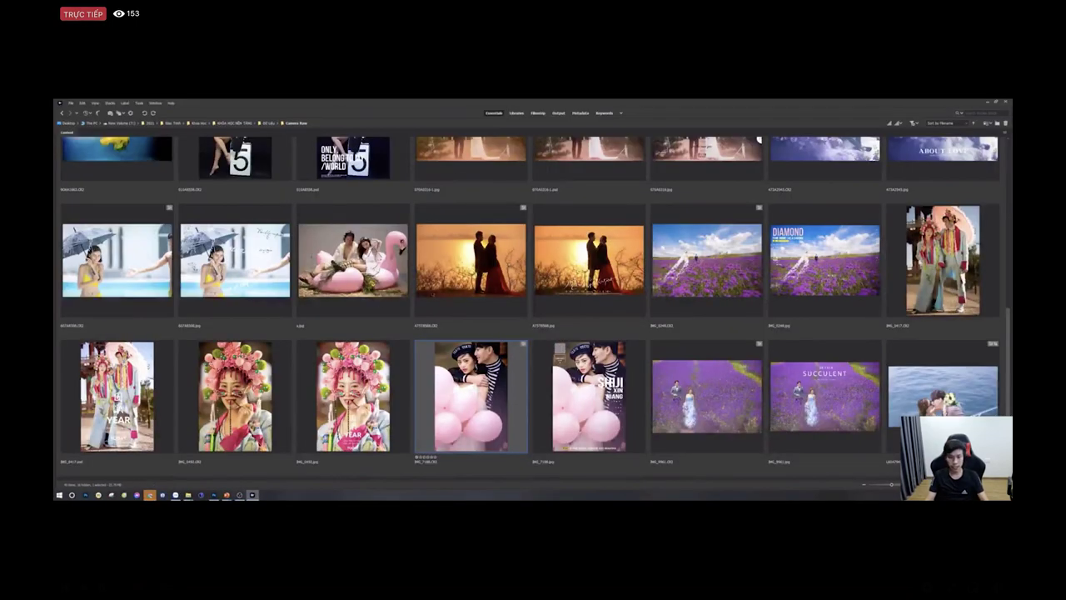
scroll(458, 327, up, 5)
scroll(458, 326, up, 2)
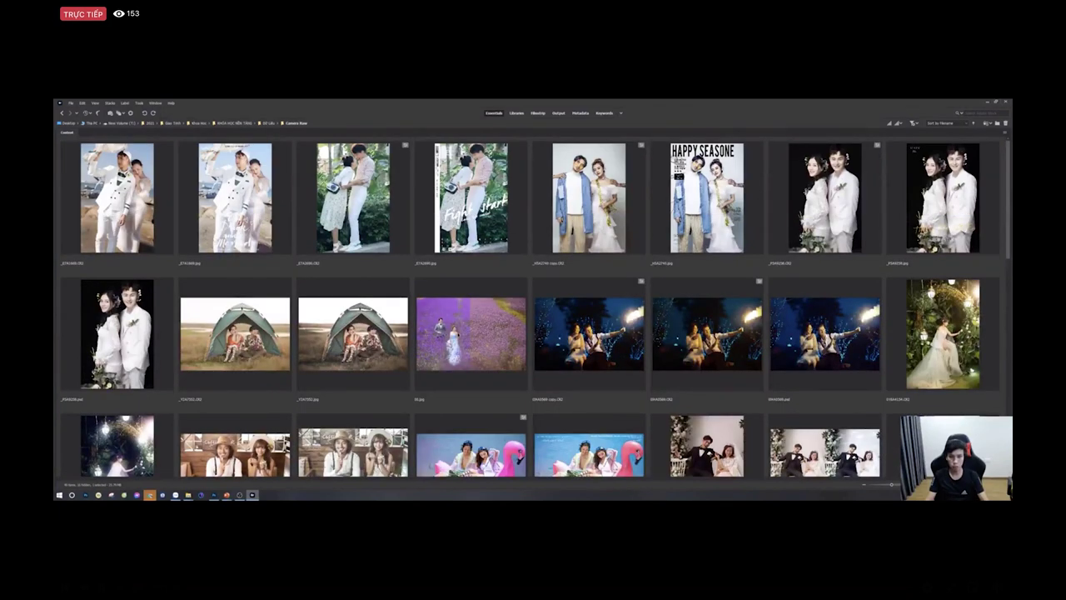
scroll(442, 286, down, 10)
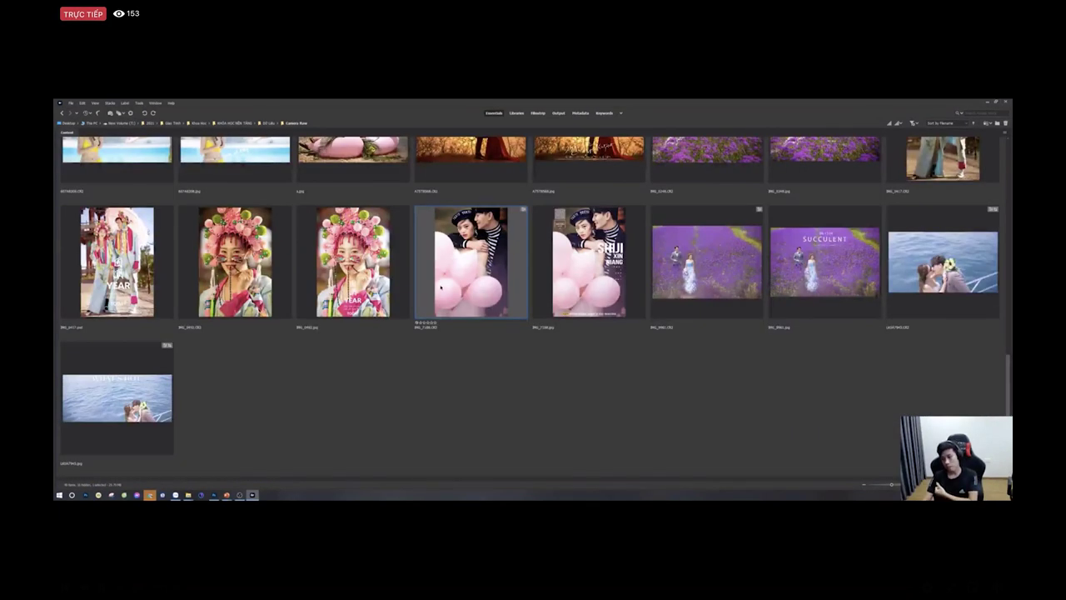
scroll(441, 287, up, 8)
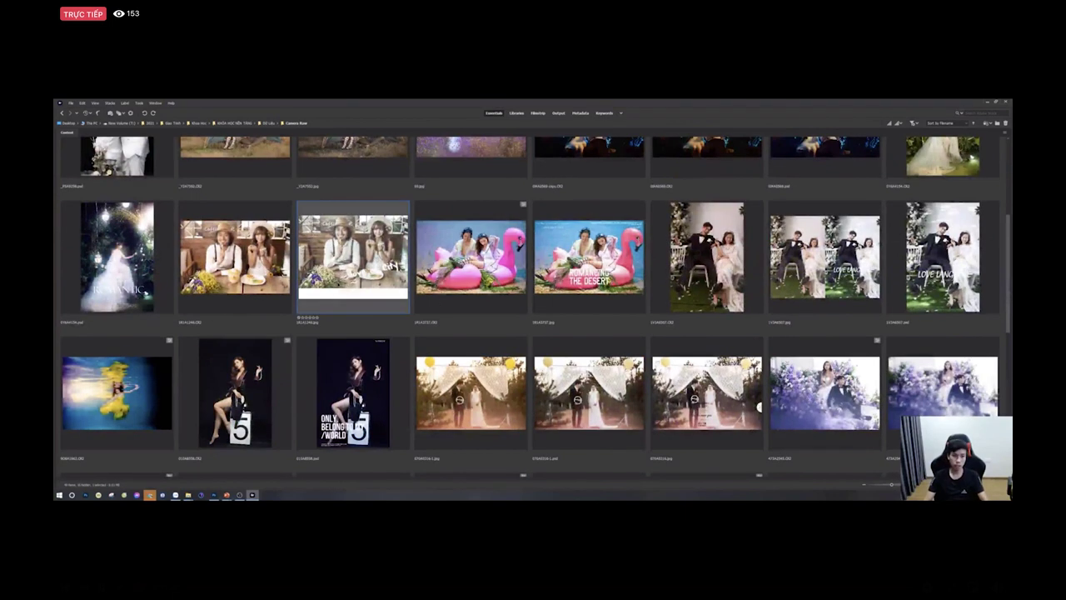
scroll(759, 407, up, 2)
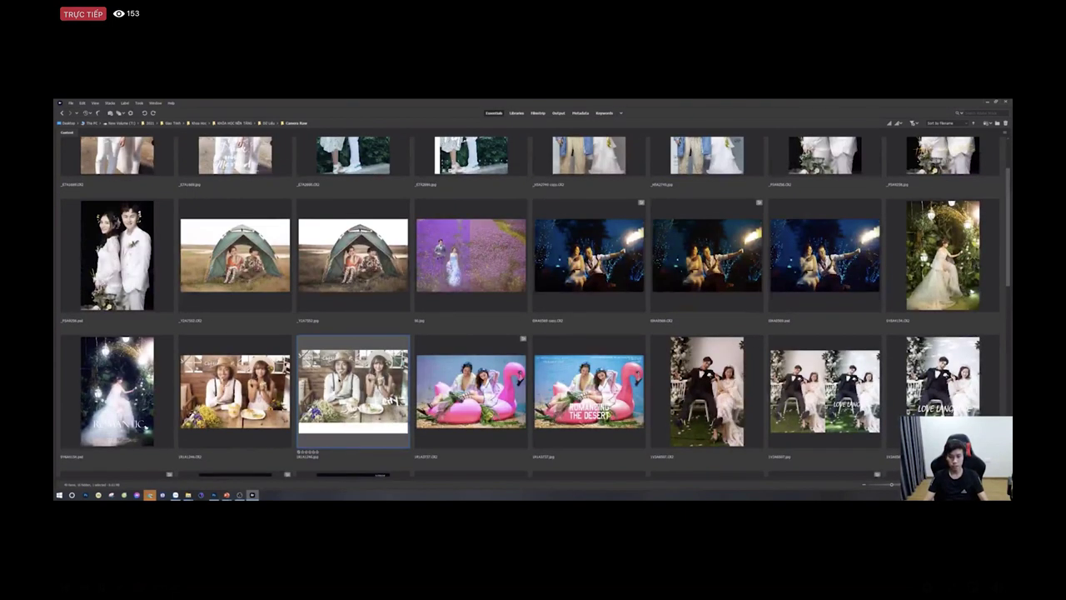
key(alt+Tab)
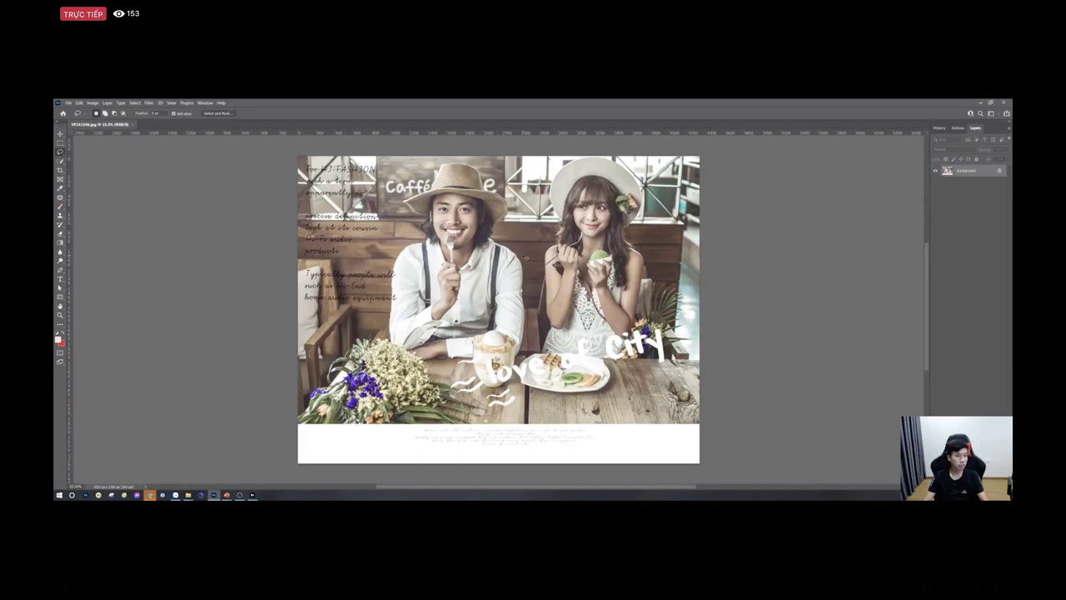
Step: Switch to full-screen mode with menus and move the café couple image aside to leave free space beside it
key(f)
drag(509, 300, 280, 305)
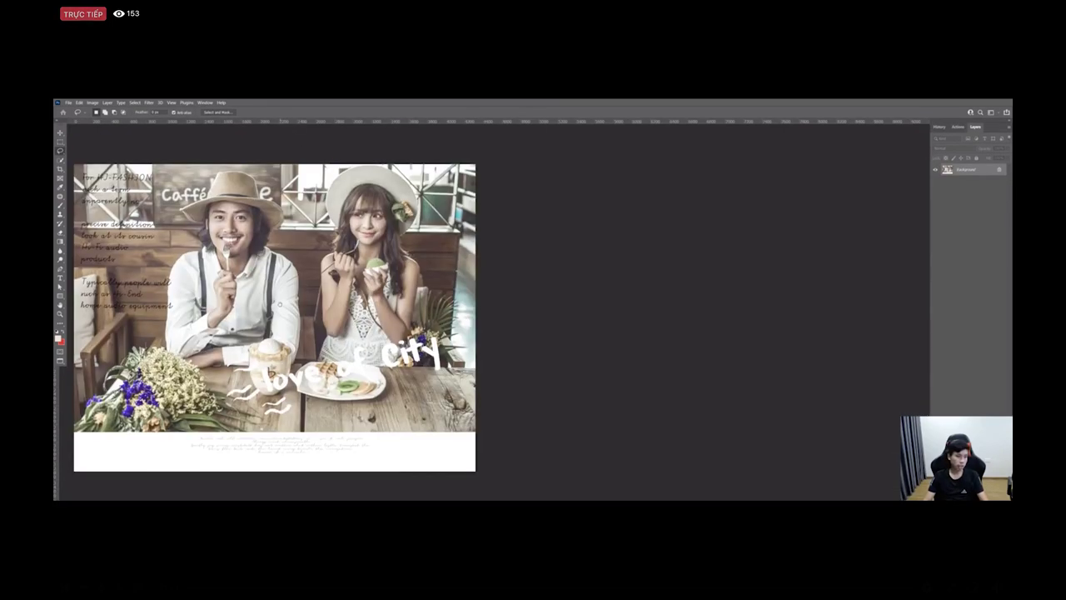
scroll(311, 279, up, 4)
scroll(310, 280, down, 4)
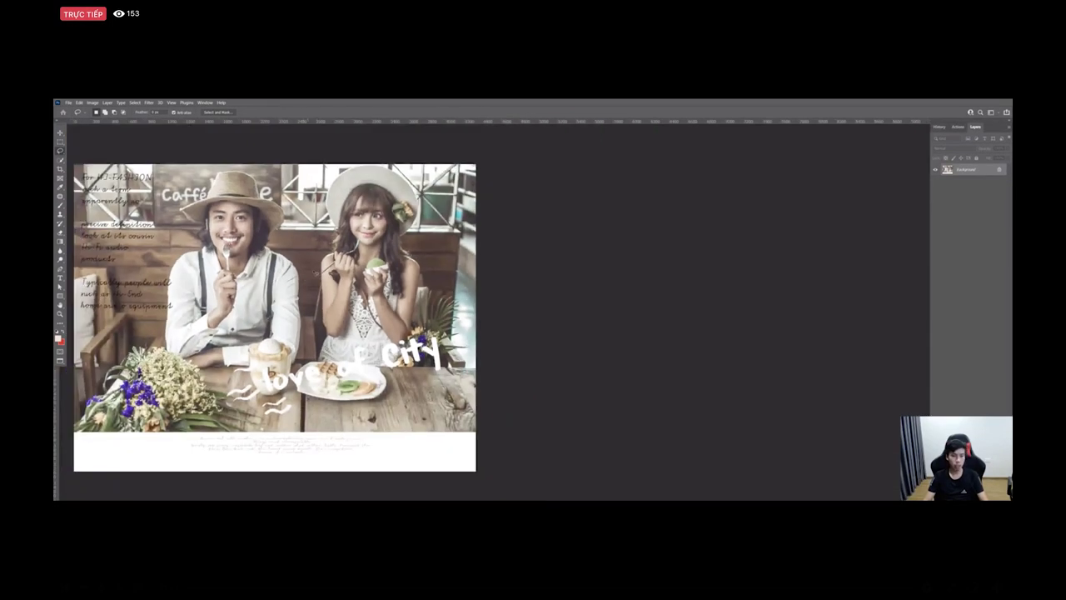
drag(324, 275, 314, 235)
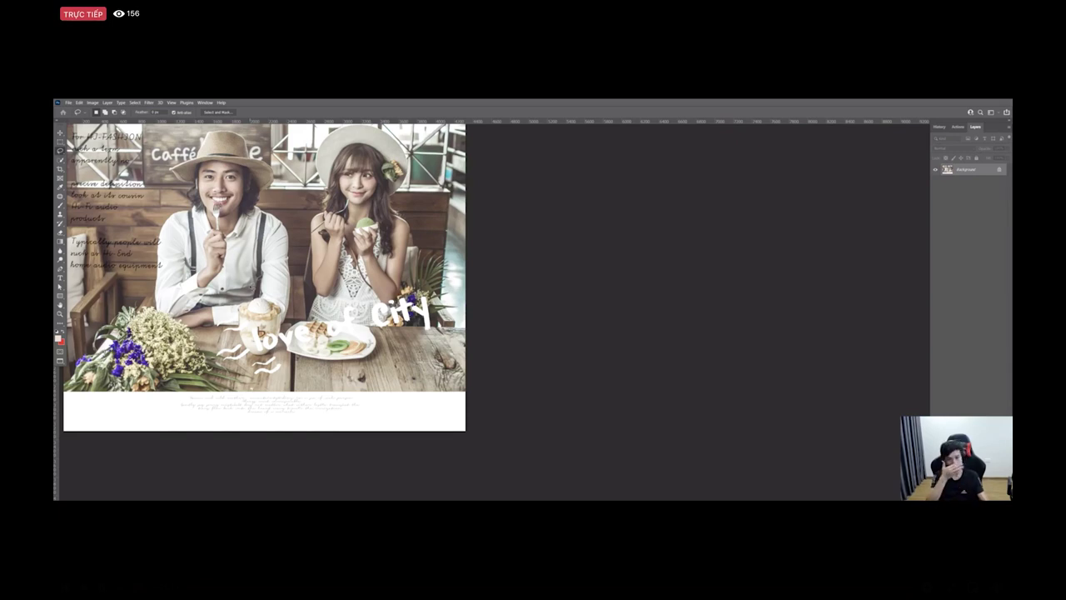
Step: Preview the studio portrait full screen in Bridge, repeatedly comparing the "ONLY. BELONG TO MY /WORLD" version with its unedited original
key(alt+Tab)
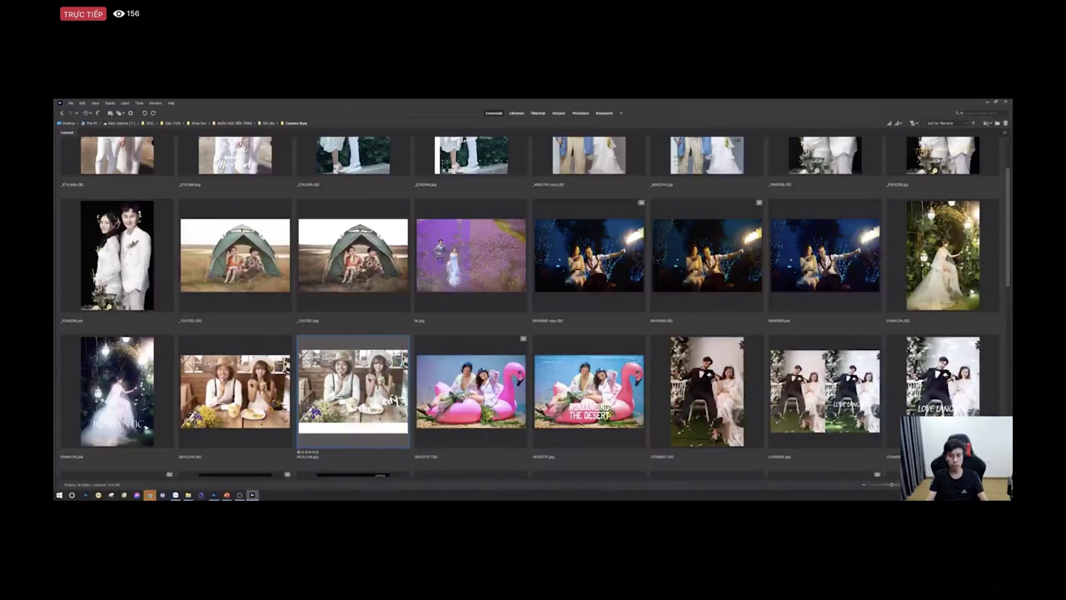
scroll(533, 300, down, 2)
key(Down)
key(space)
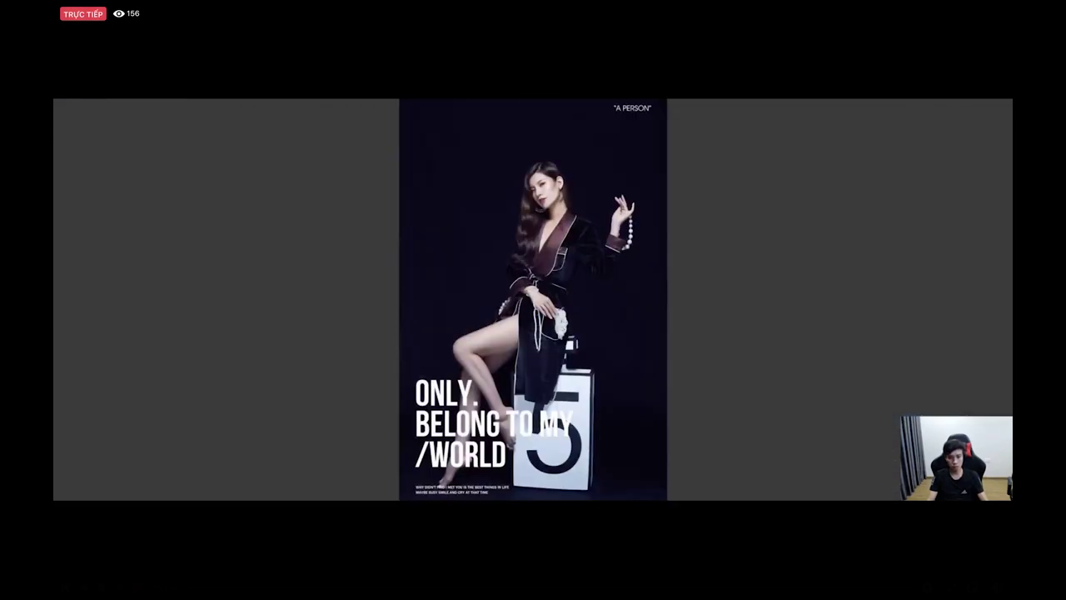
key(Left)
key(Right)
key(Right)
key(Left)
key(Right)
key(Left)
key(Right)
key(Left)
key(Right)
key(Left)
key(Right)
key(Left)
key(Right)
key(Left)
key(Right)
key(Left)
key(Right)
key(Left)
key(Right)
key(Left)
key(Right)
key(Left)
key(Right)
key(Left)
key(Right)
key(Left)
key(Right)
key(Left)
key(Right)
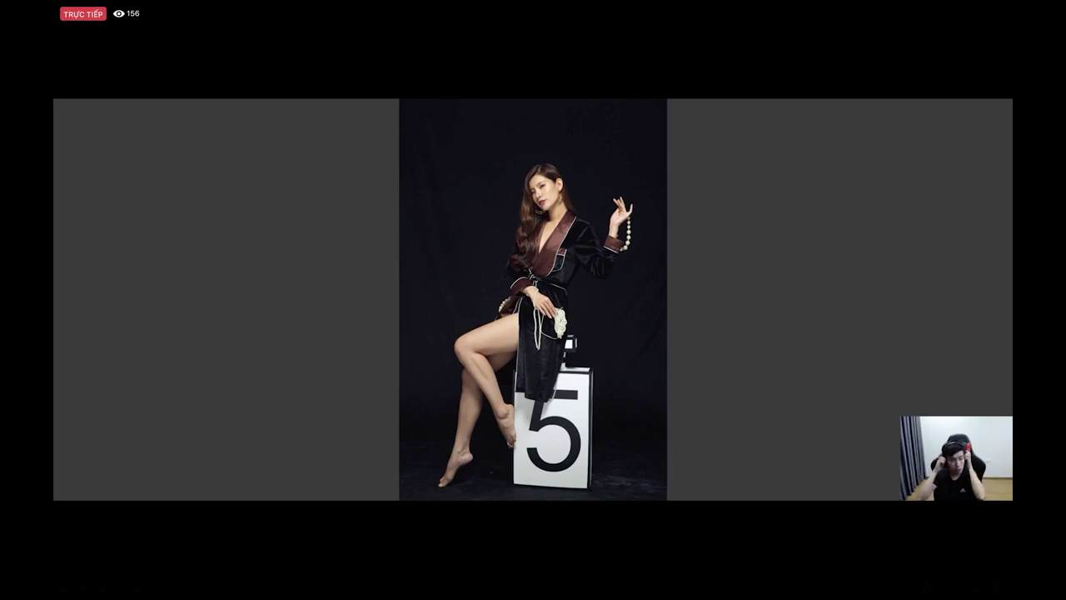
Step: Close the full-screen portrait preview and return to the first photos in the Camera Raw folder
key(alt+Tab)
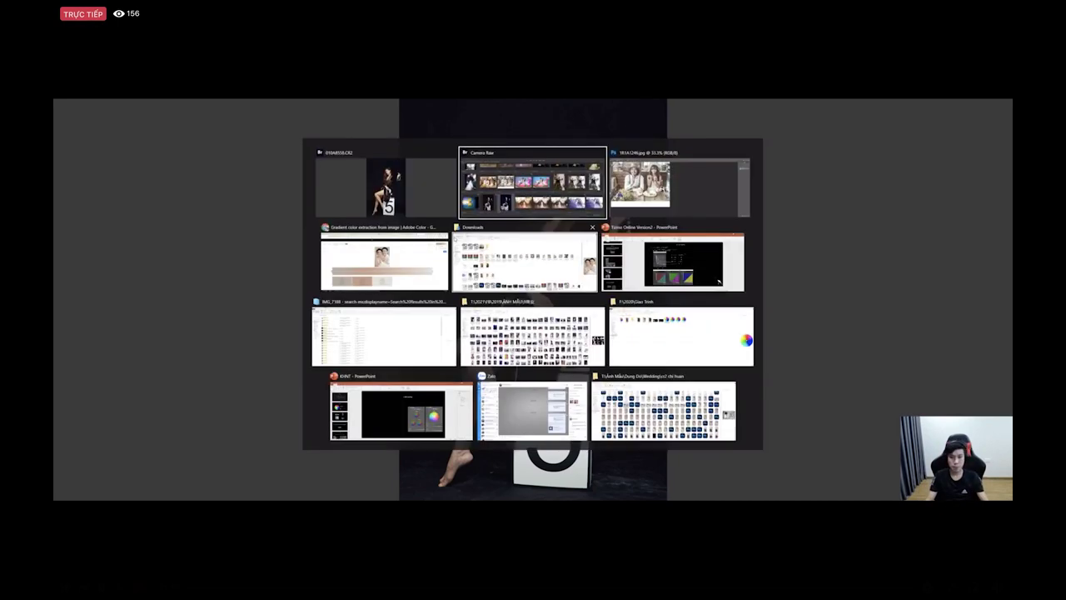
key(Escape)
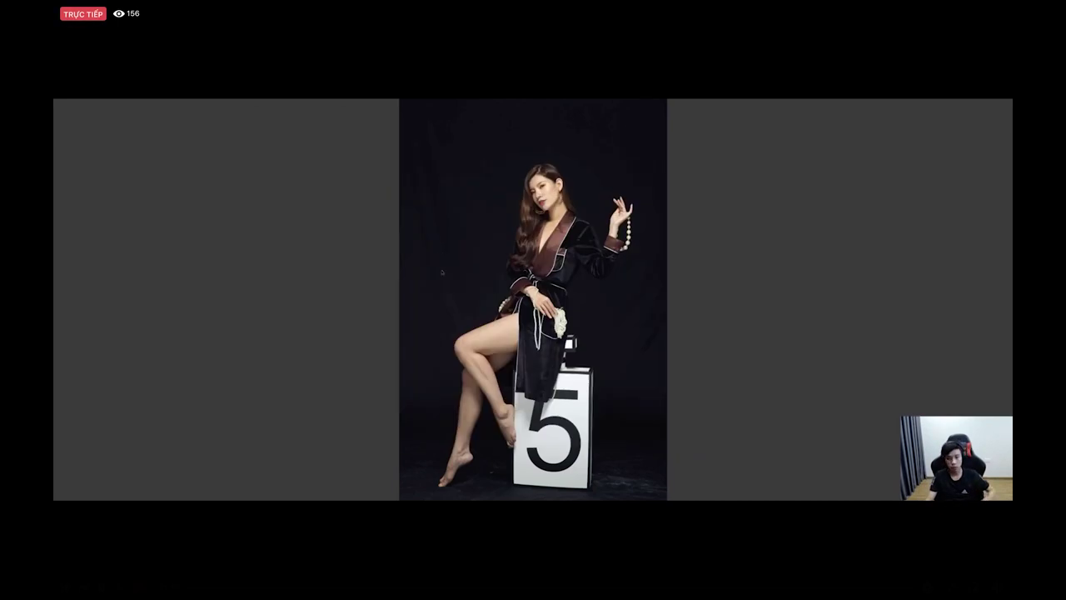
key(space)
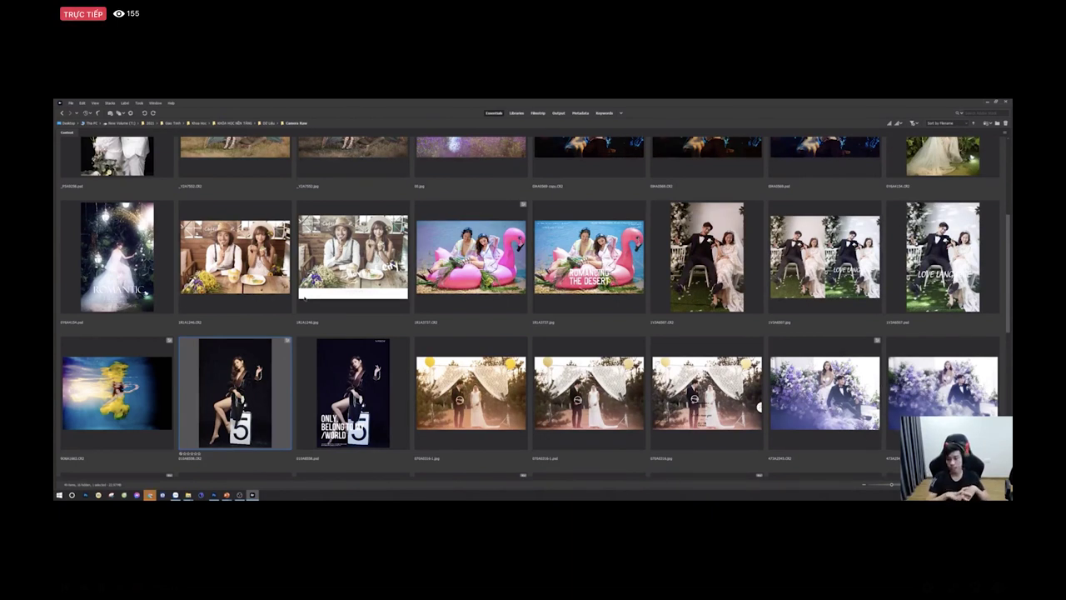
scroll(304, 296, up, 3)
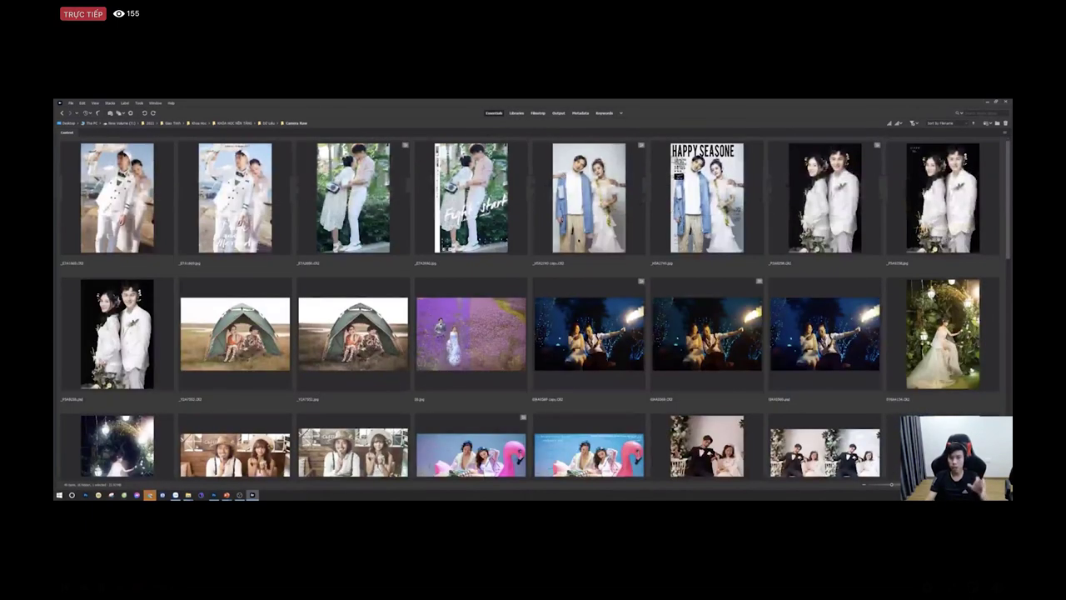
Step: Open the unedited RAW café couple photo in Camera Raw and size the window to fit beside the finished reference image
scroll(585, 250, down, 2)
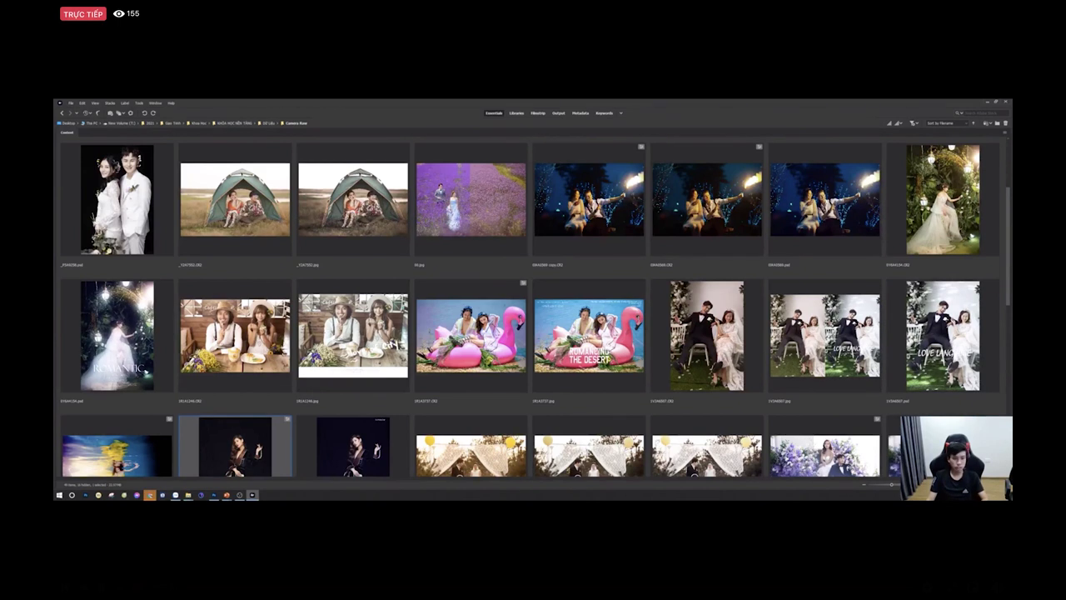
click(334, 334)
click(283, 344)
key(alt+Tab)
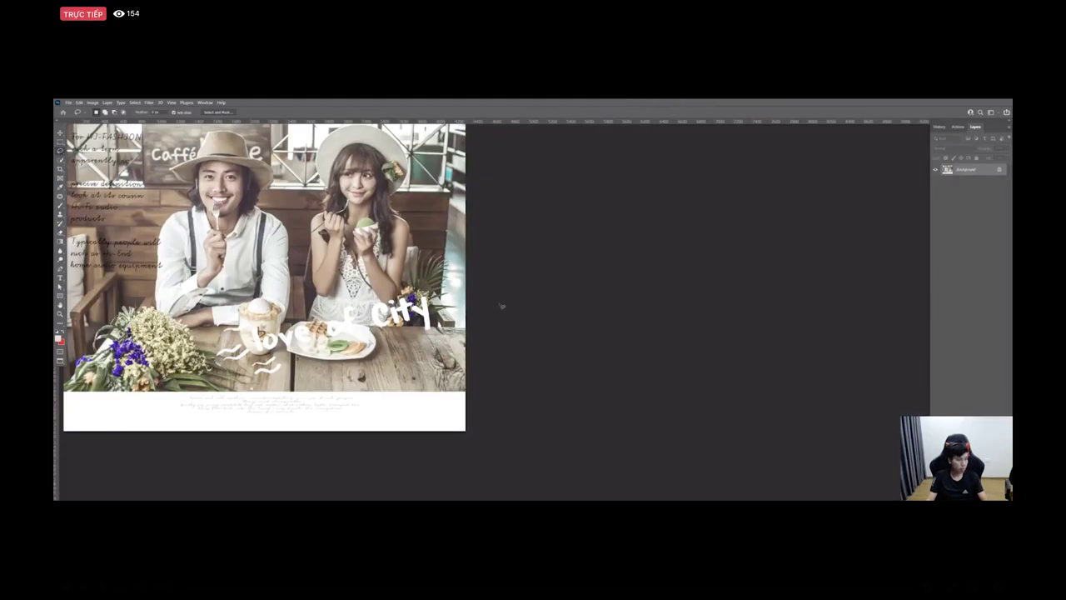
key(ctrl+shift+a)
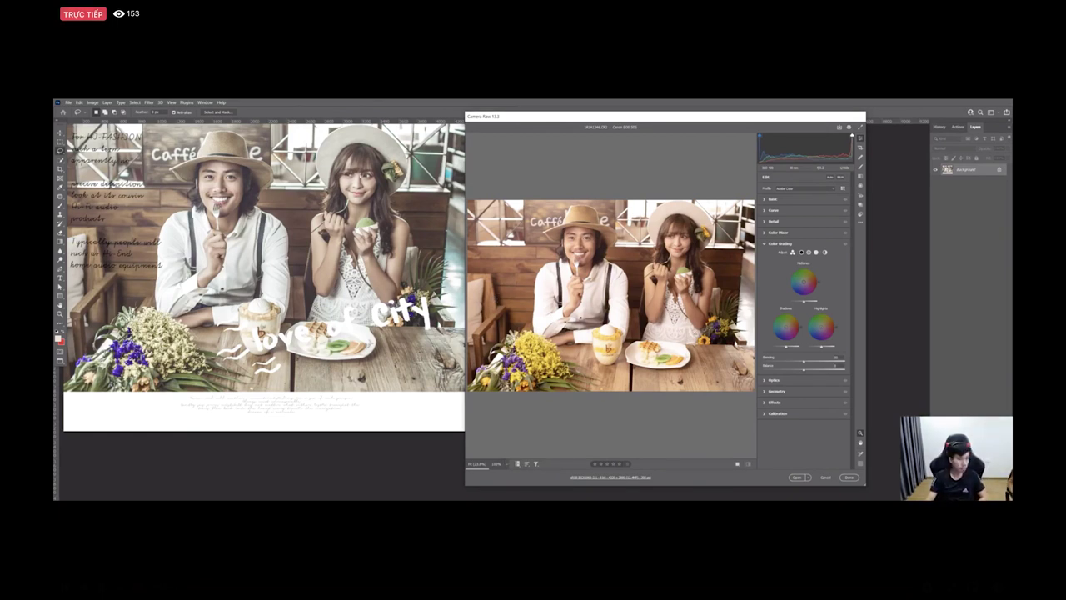
drag(866, 233, 1011, 233)
drag(549, 487, 561, 451)
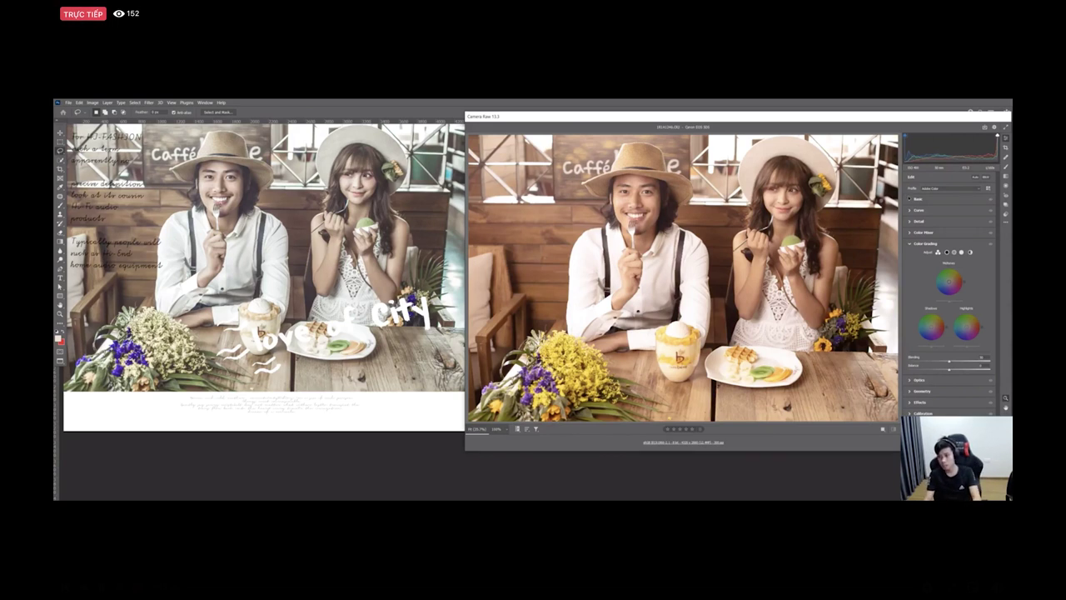
Step: Cool the RAW café photo's white balance, raise contrast, blacks and clarity, and lower highlights, whites and vibrance to match the reference
click(911, 200)
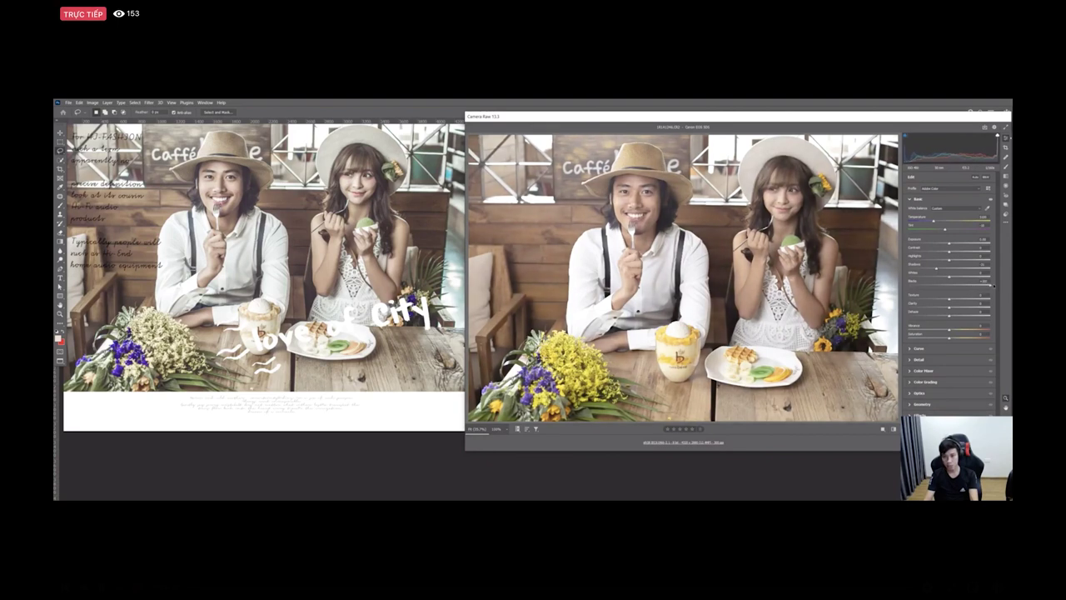
drag(980, 286, 944, 269)
key(ctrl+plus)
key(ctrl+minus)
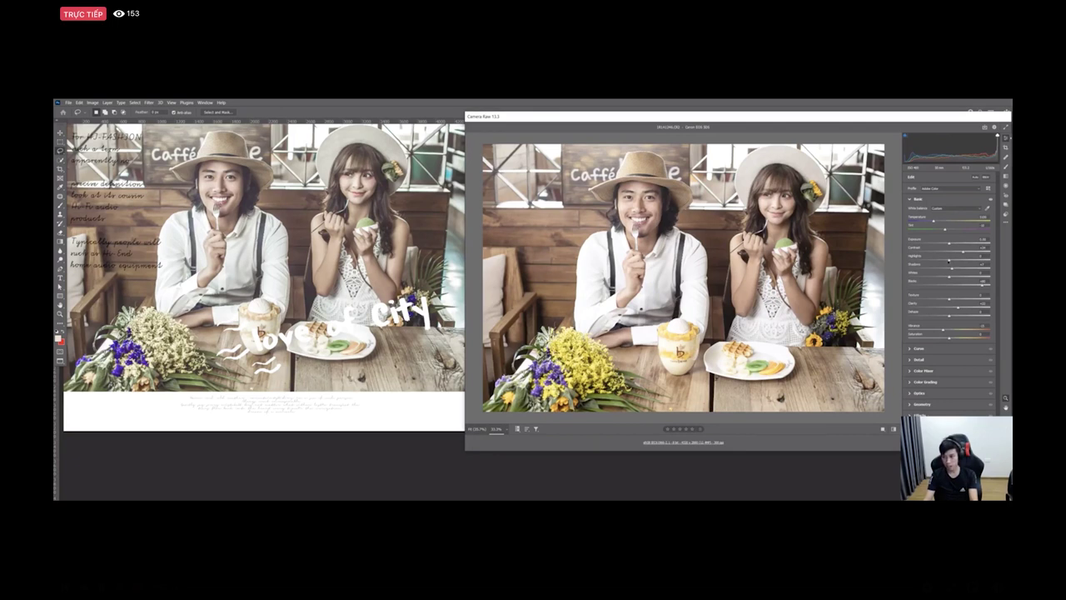
drag(943, 260, 918, 271)
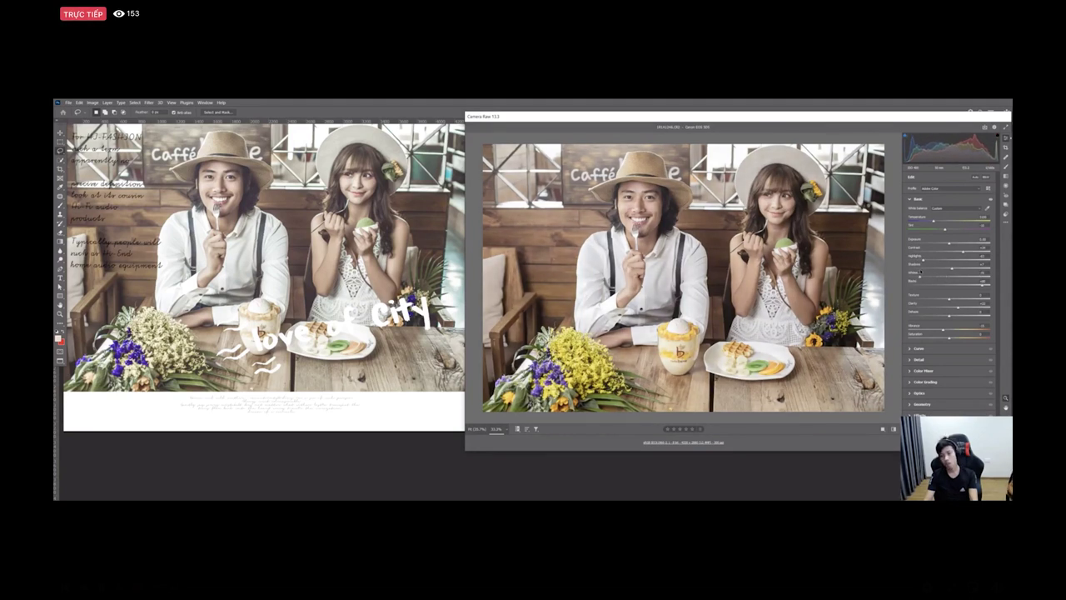
key(ctrl+0)
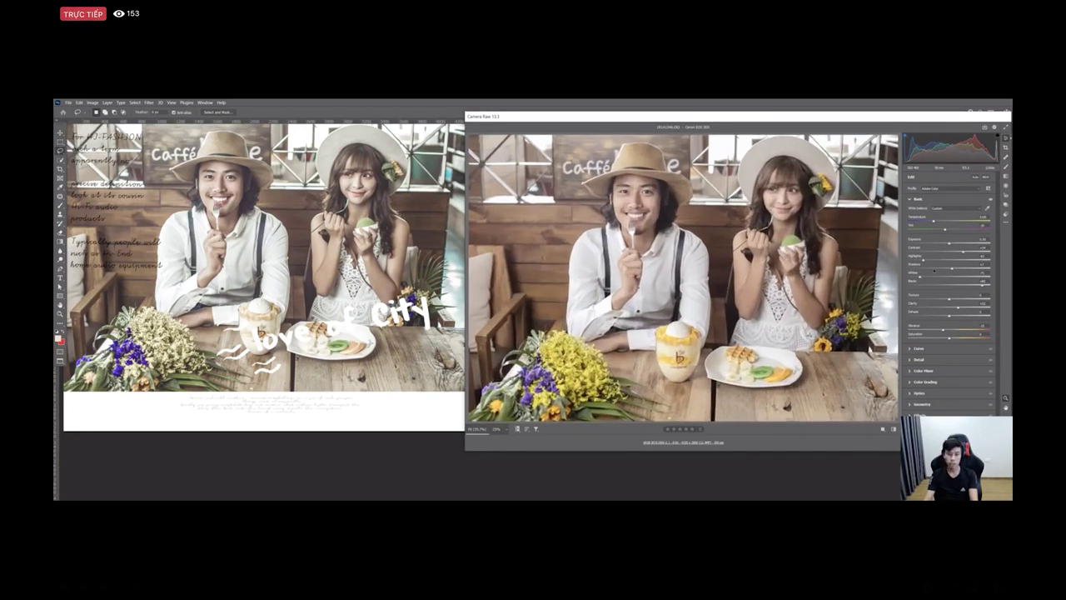
Step: Reduce the saturation of the yellows and greens in the Color Mixer and raise the luminance of the yellows
click(925, 370)
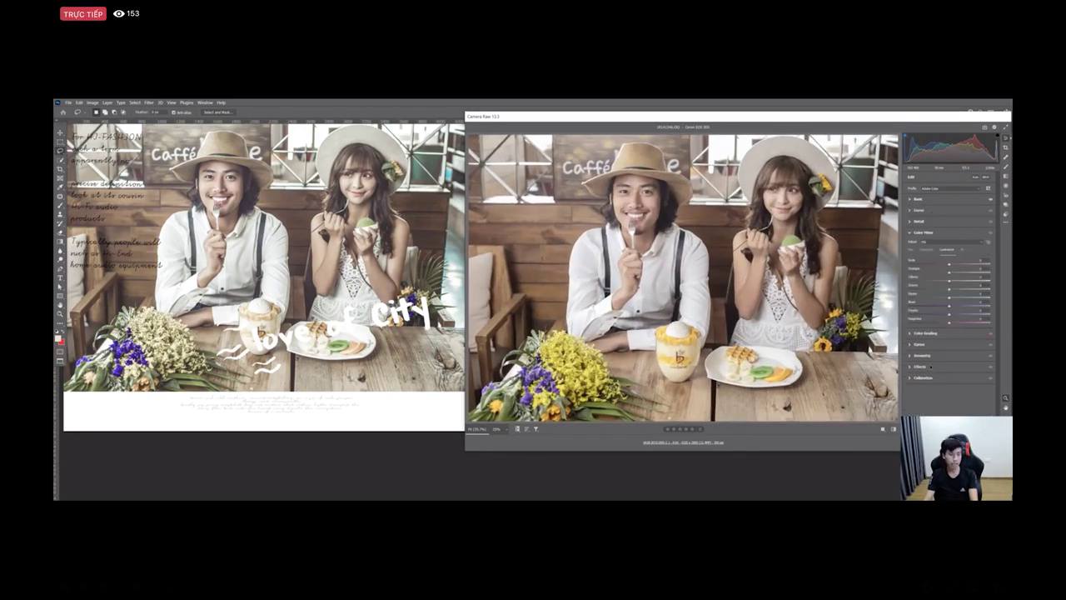
click(929, 250)
drag(949, 281, 934, 279)
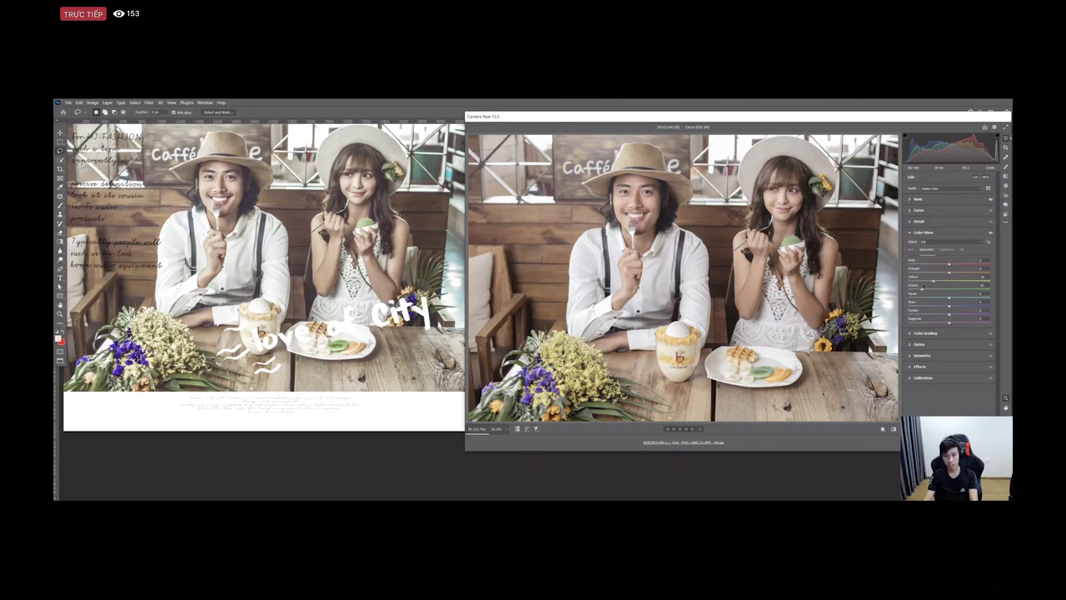
click(950, 250)
click(969, 282)
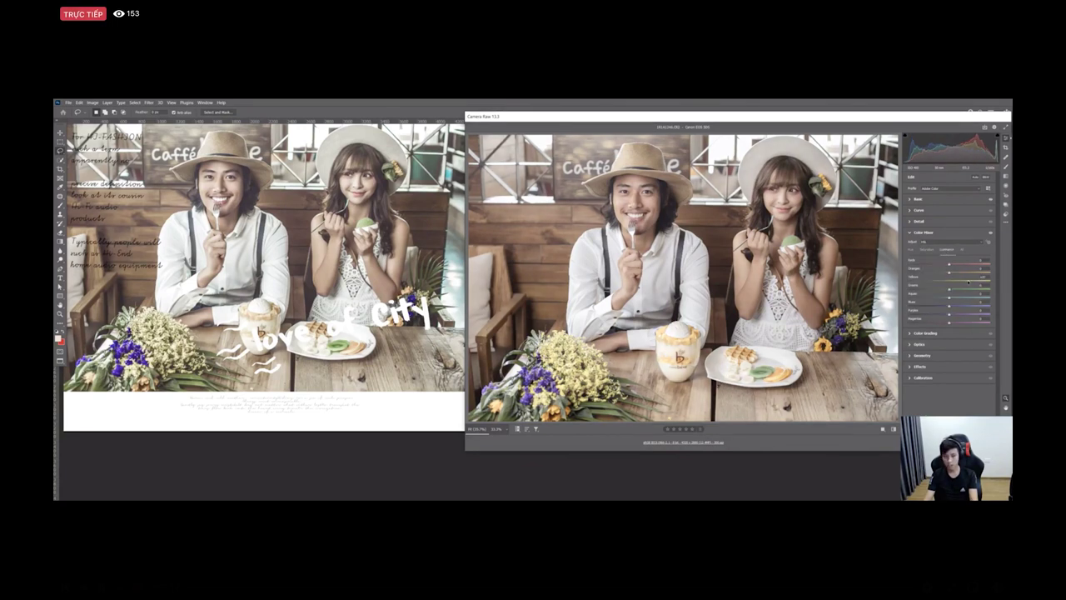
Step: Shift the hue of the yellows, greens and oranges slightly upward, and lower the yellow saturation further
click(929, 250)
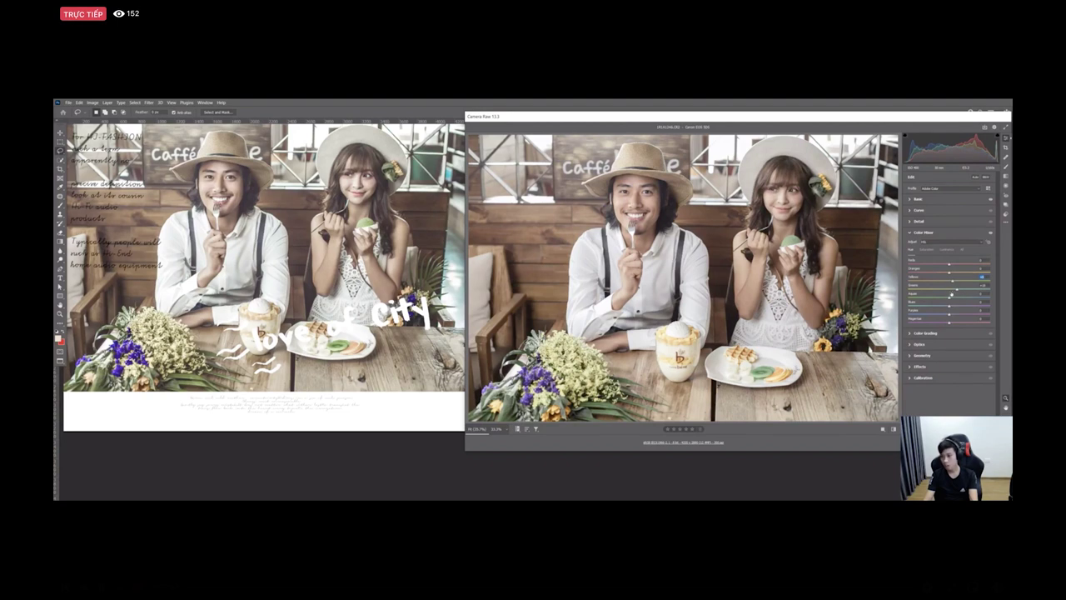
click(924, 250)
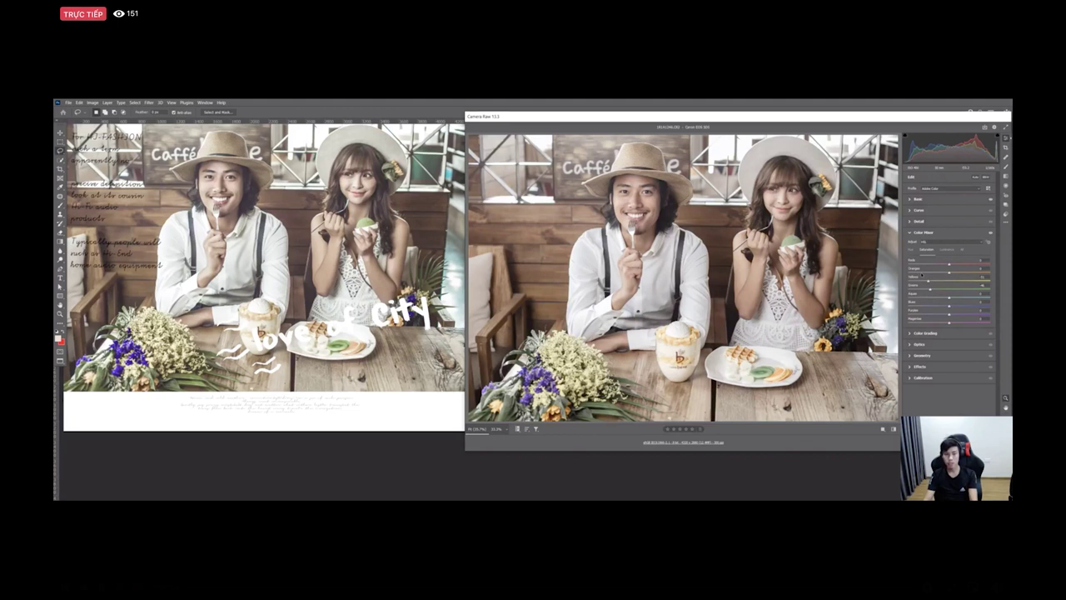
click(911, 249)
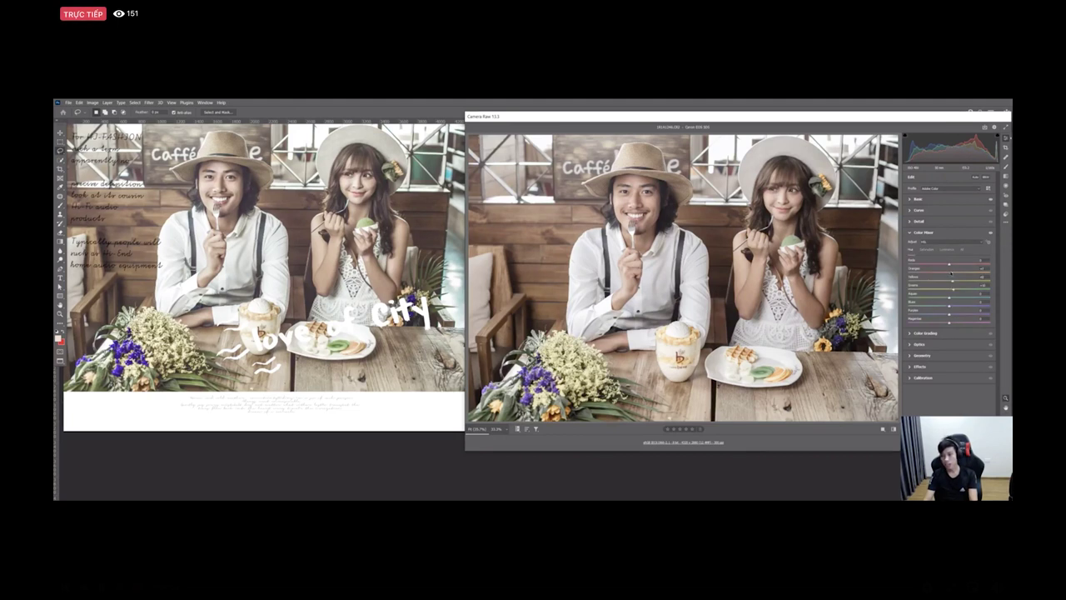
click(983, 269)
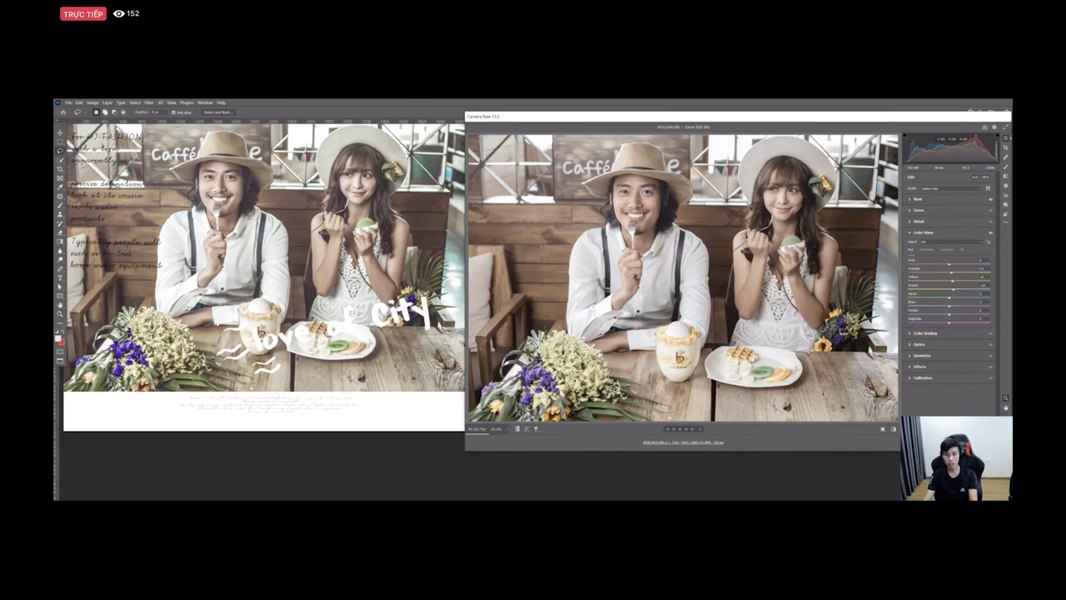
Step: Add a faint green tint to the highlights with Color Grading
click(911, 333)
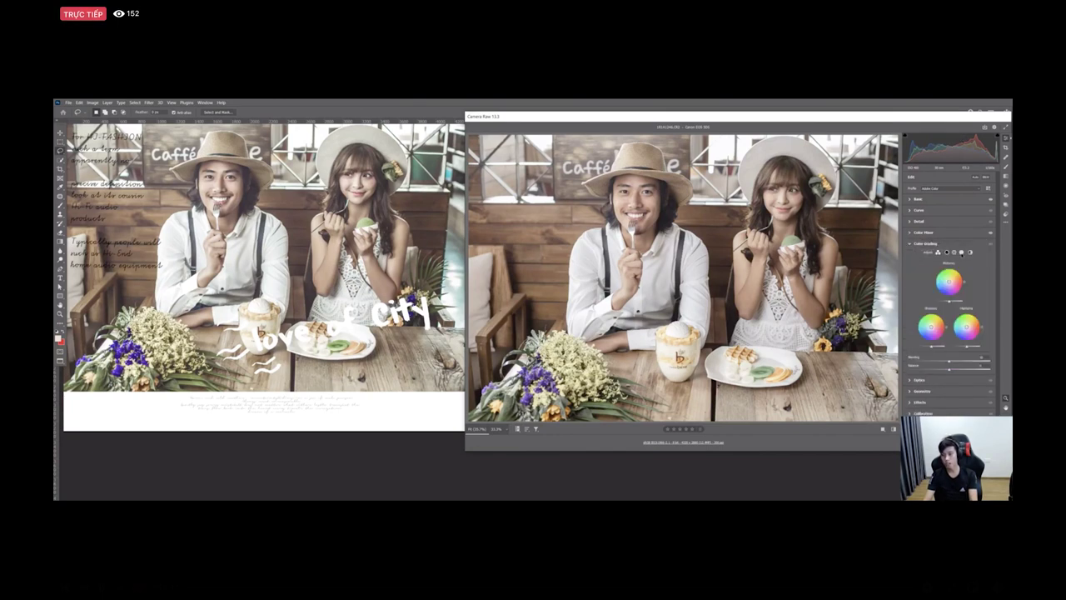
click(962, 252)
mouse_move(949, 293)
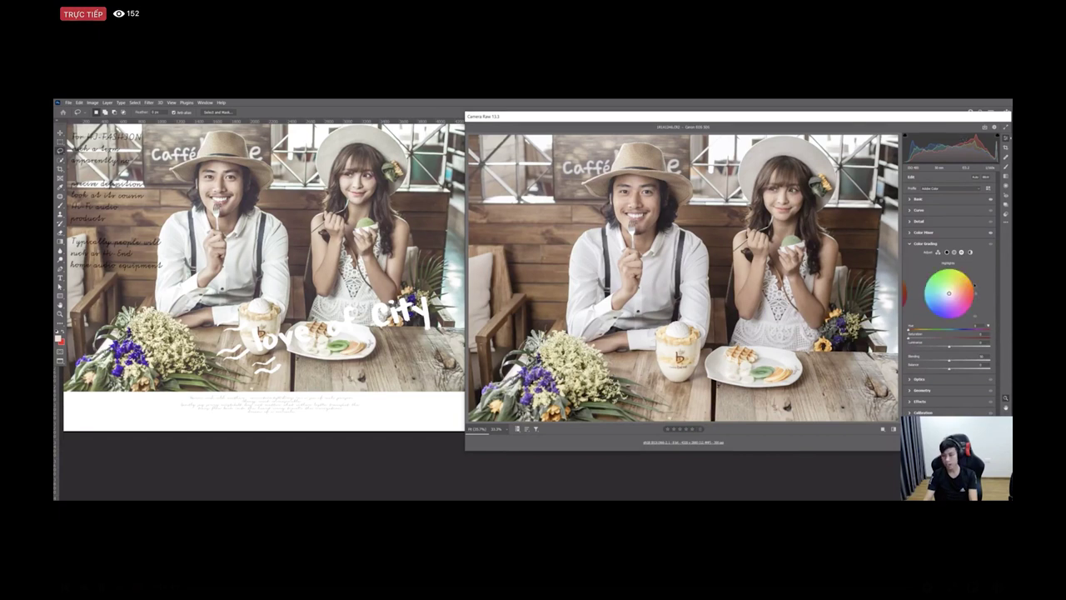
drag(949, 293, 946, 290)
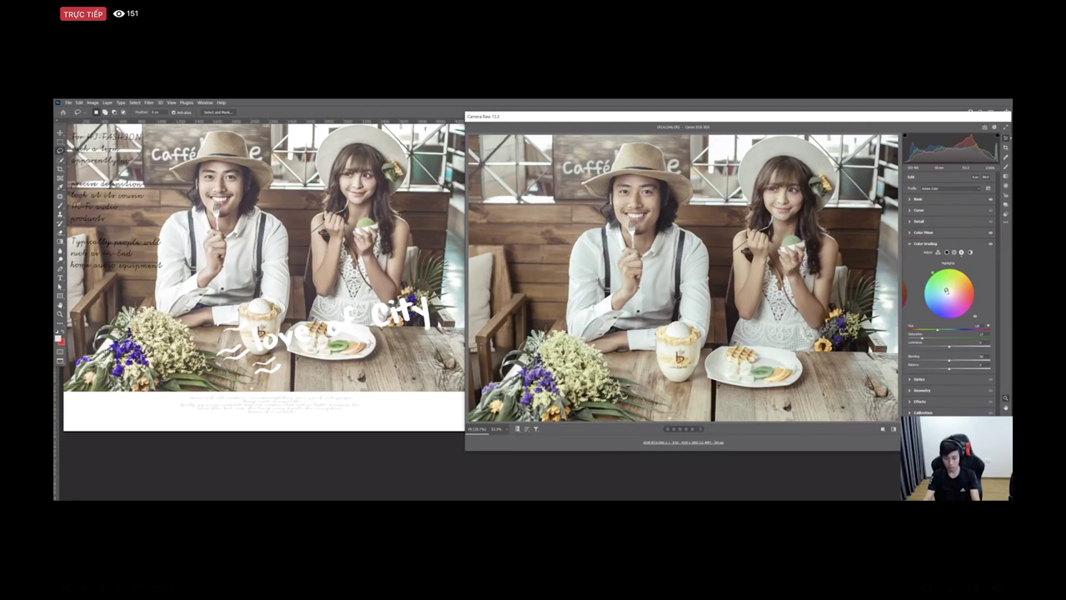
key(alt)
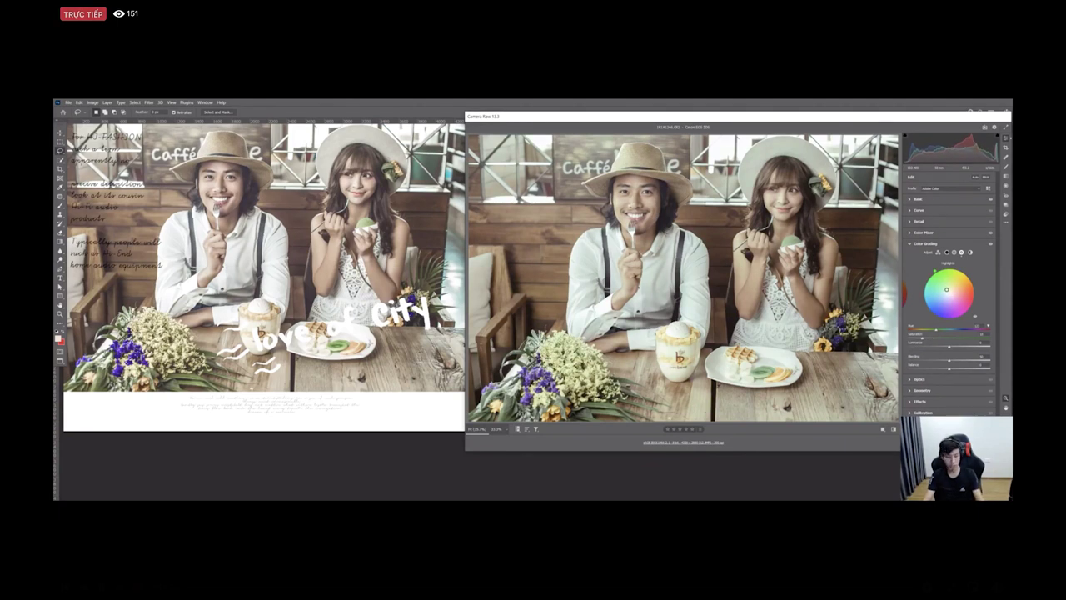
drag(947, 288, 946, 289)
Step: Refine the green highlight tint to a weaker saturation and fine-tune the highlight luminance
key(super)
key(super)
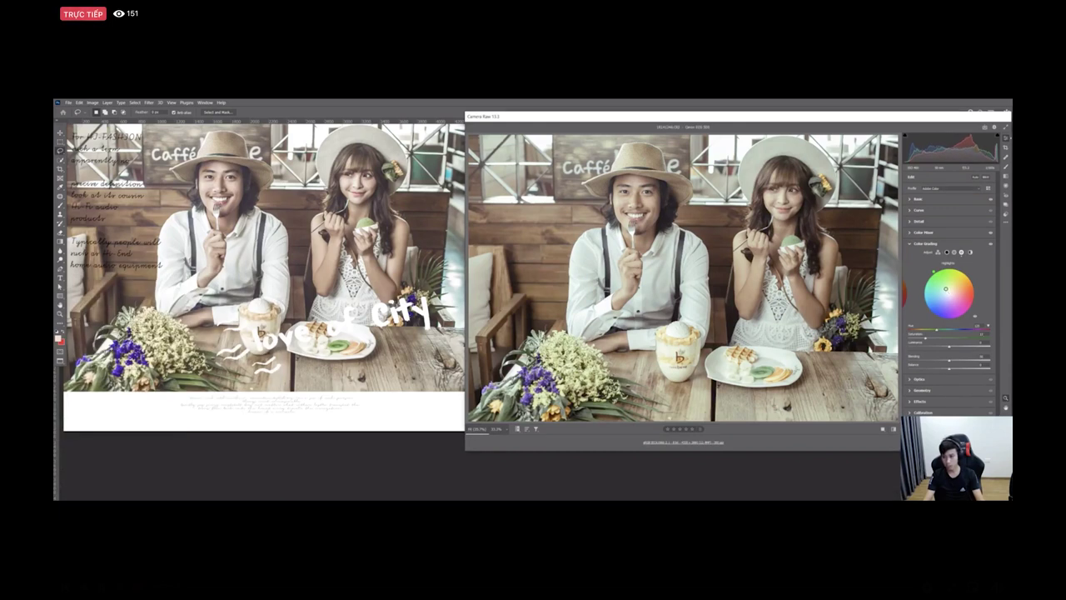
key(super)
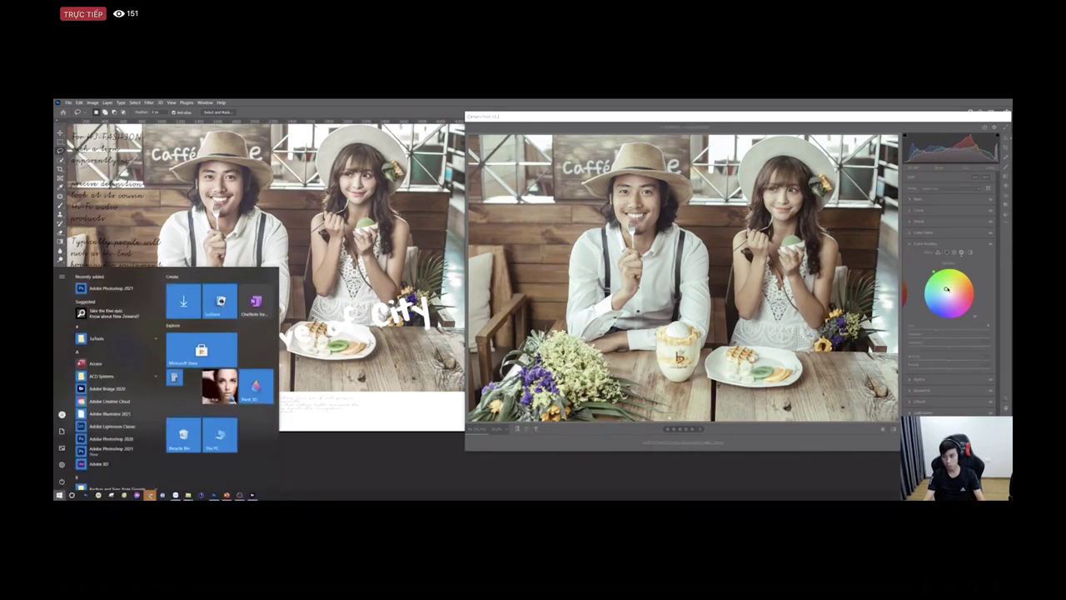
key(super)
drag(945, 289, 944, 288)
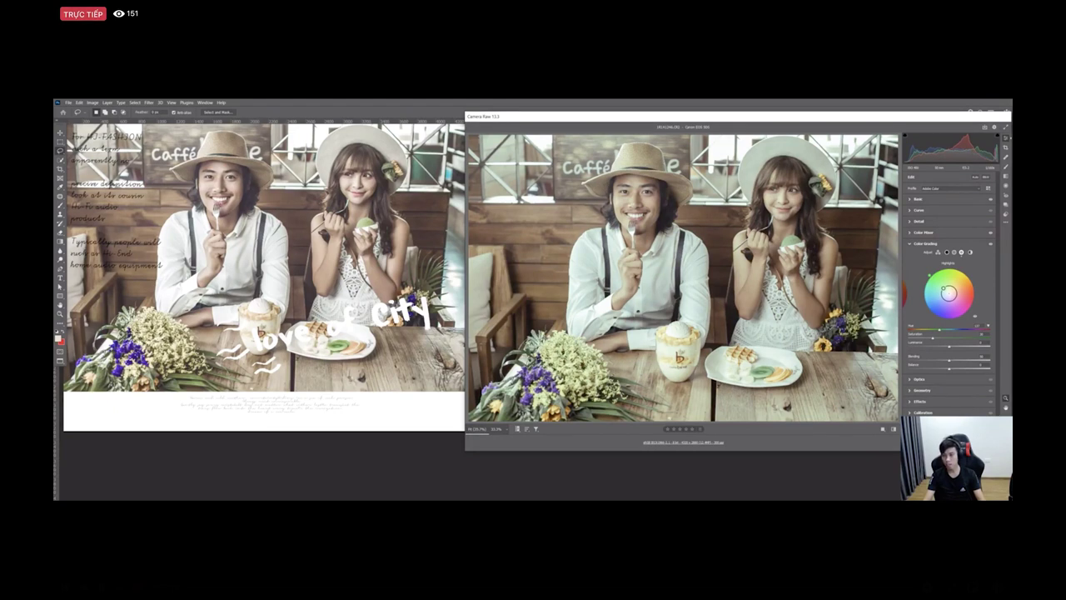
drag(948, 292, 947, 292)
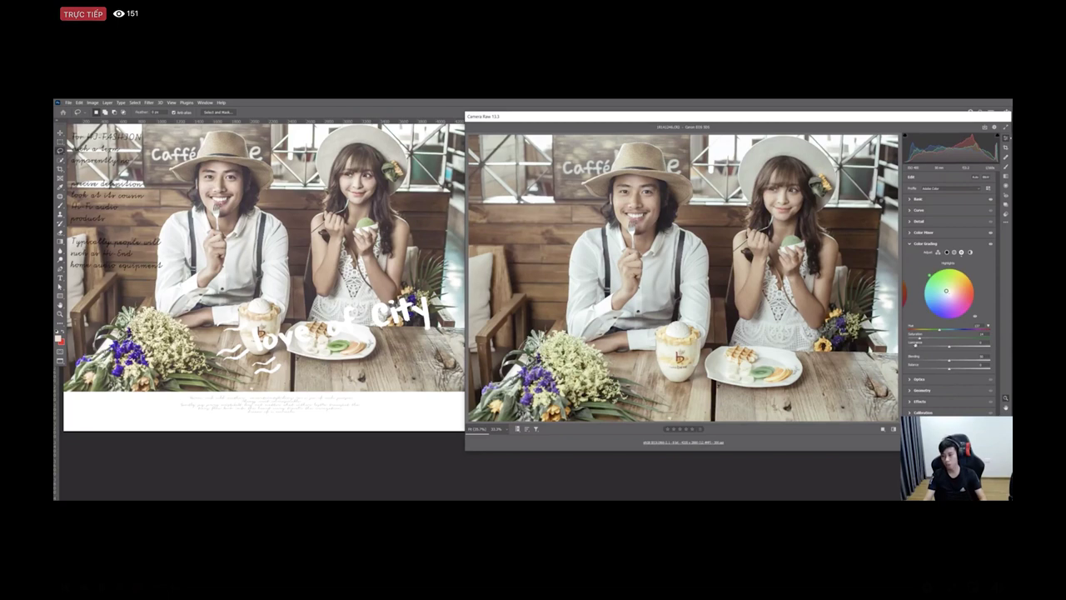
mouse_move(950, 346)
mouse_down()
mouse_move(932, 345)
mouse_move(951, 344)
mouse_up()
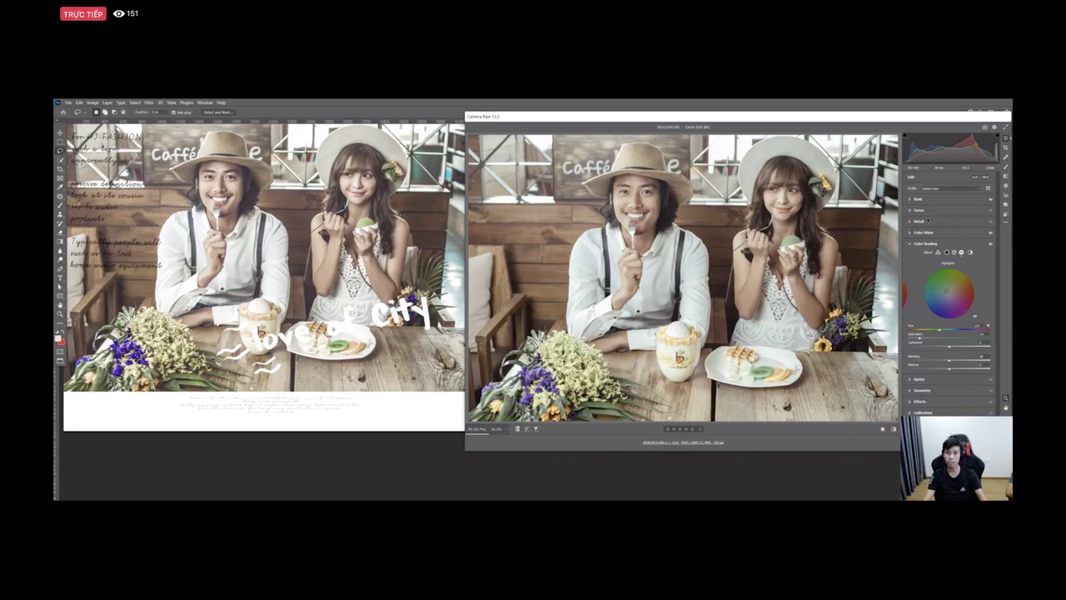
Step: Place midtone, highlight and shadow points on the tone curve and fine-tune the photo's contrast with them
click(911, 210)
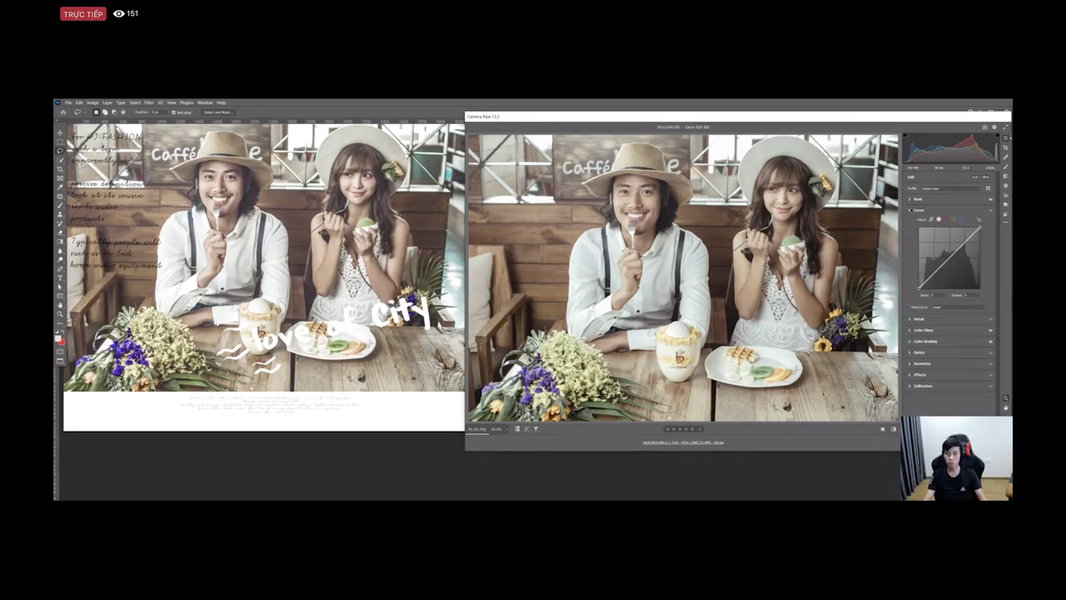
click(950, 258)
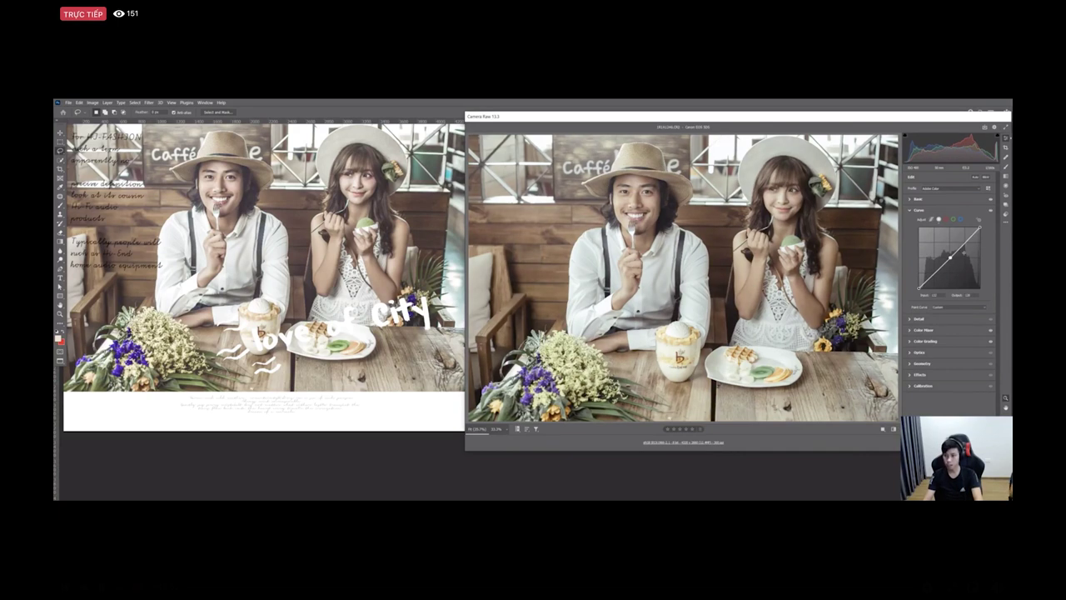
click(964, 242)
drag(965, 241, 935, 271)
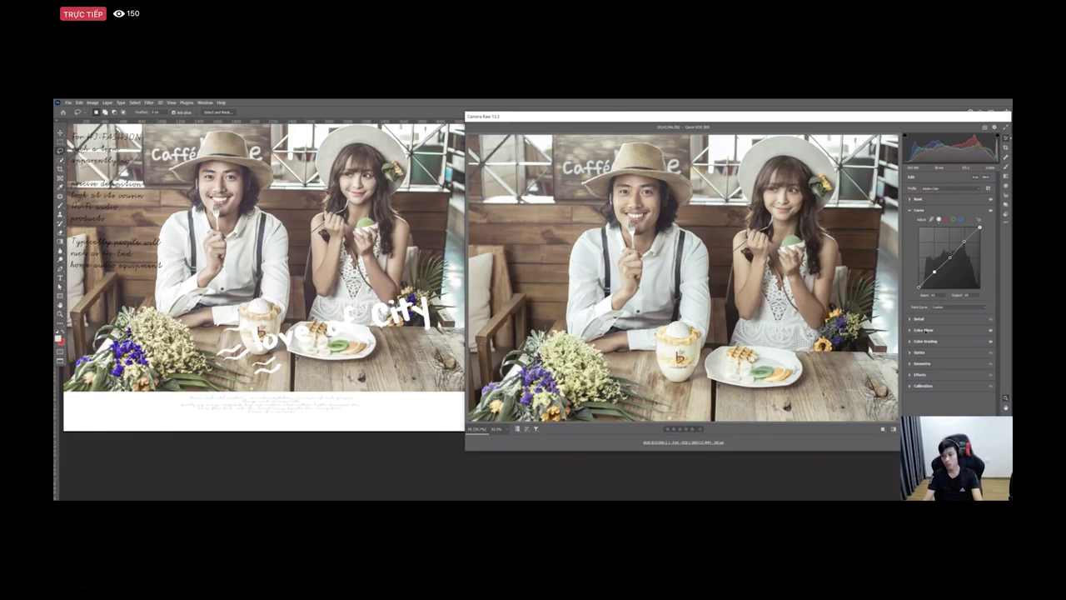
Step: Slightly lower the saturation of the oranges in the Color Mixer and raise their luminance
click(924, 329)
click(927, 249)
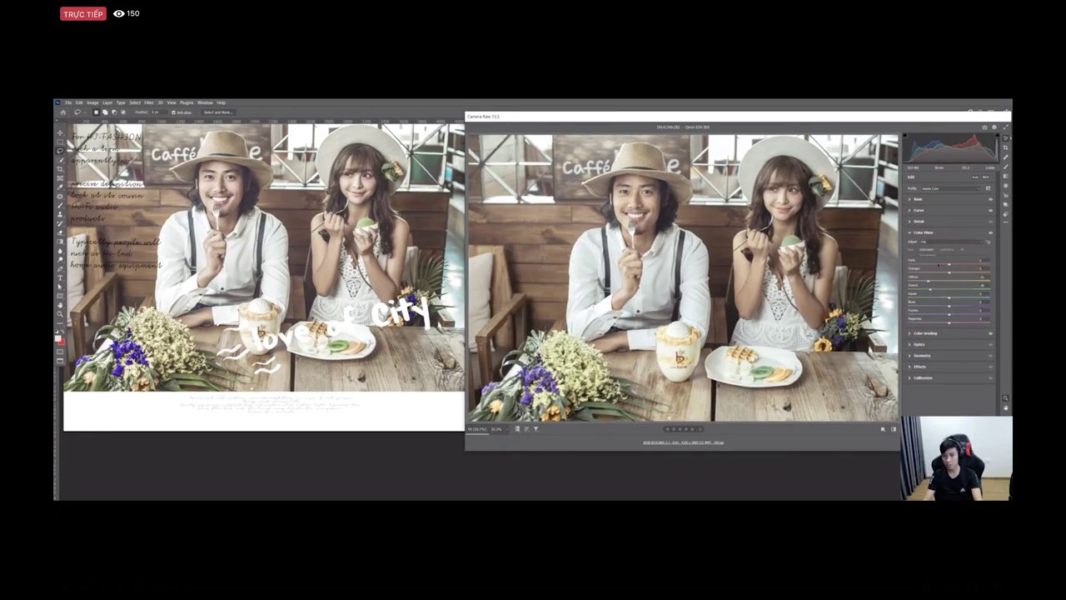
key(ctrl+plus)
key(ctrl+0)
drag(949, 273, 947, 273)
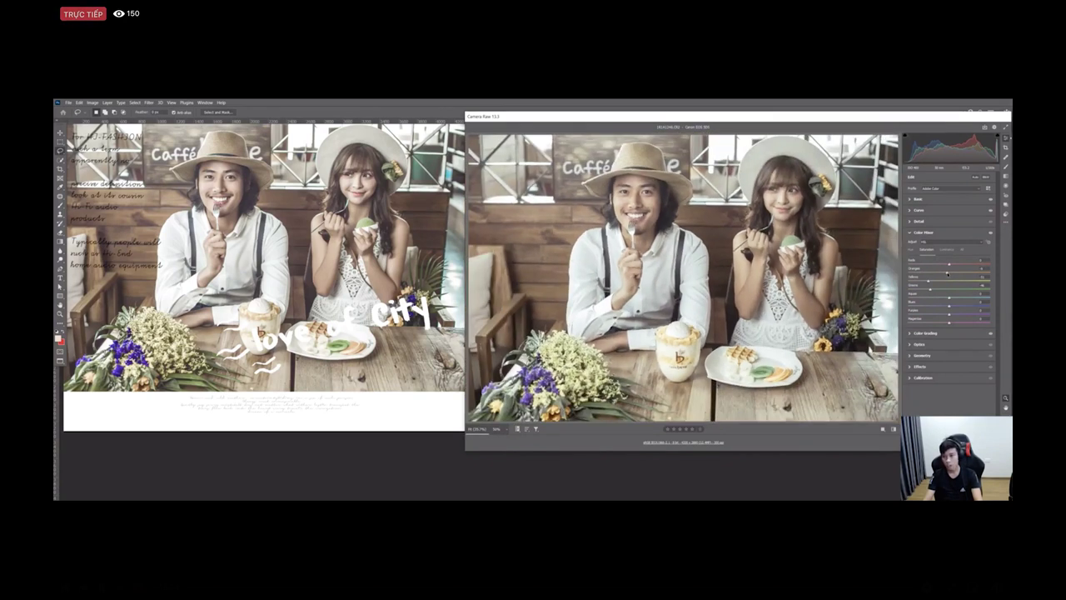
click(947, 249)
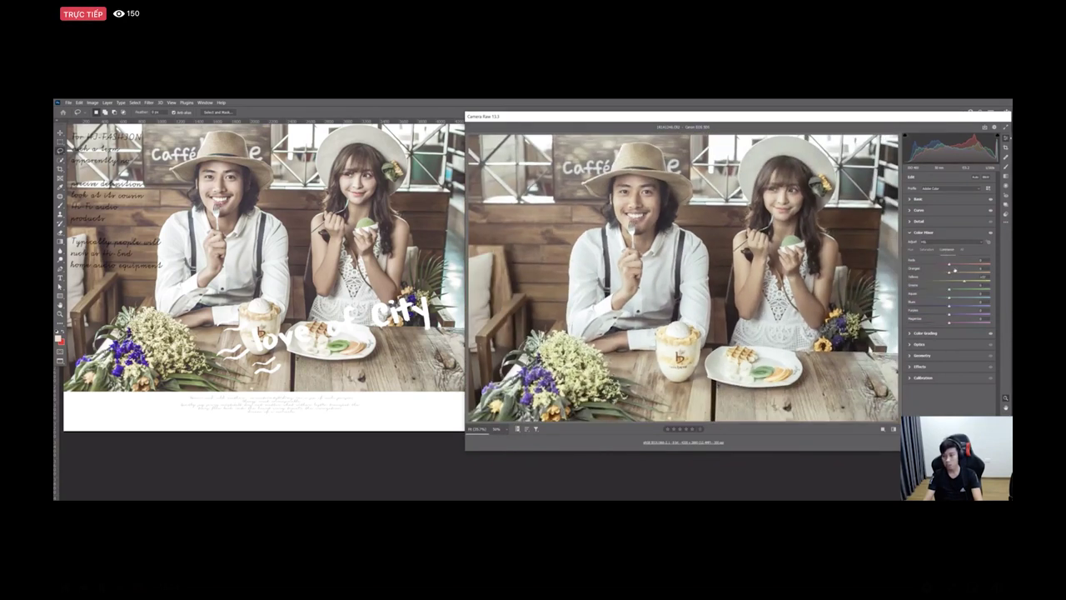
drag(953, 274, 957, 274)
Step: Review the Color Mixer hues and raise the saturation of the reds
click(912, 250)
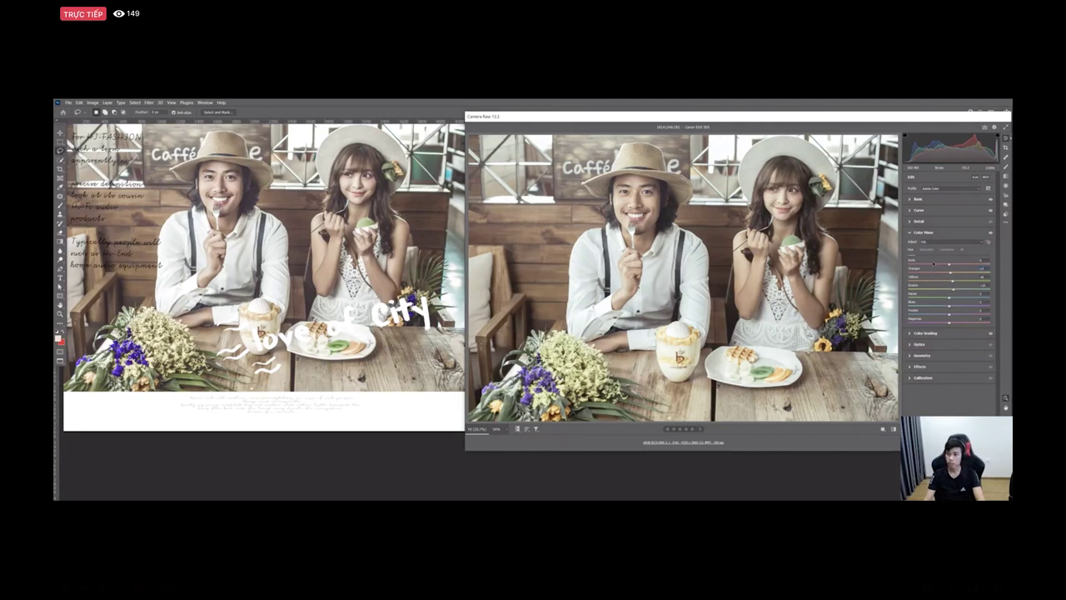
click(926, 250)
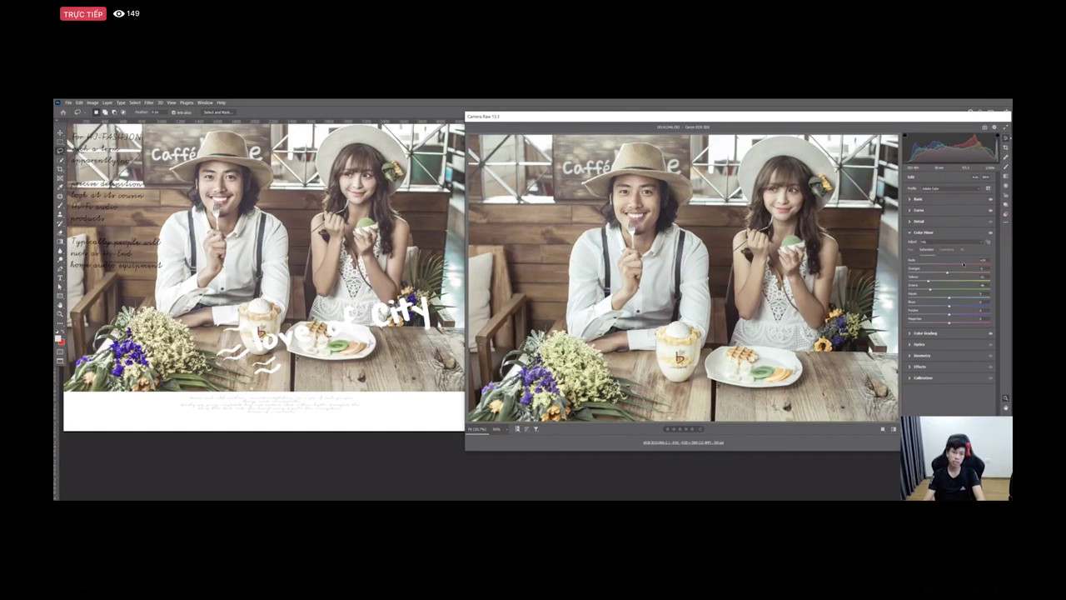
key(ctrl+minus)
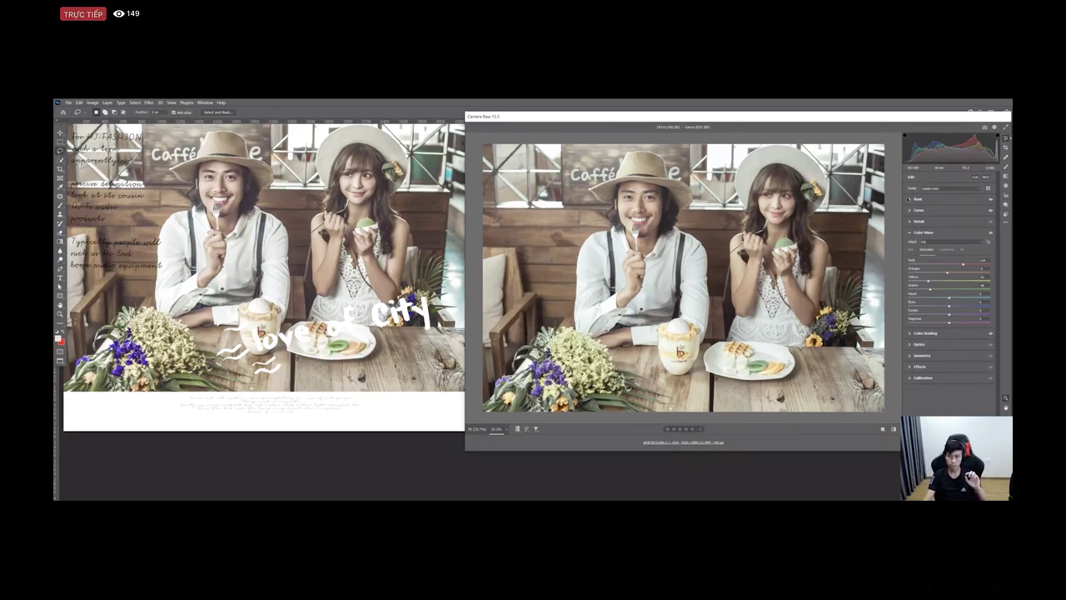
Step: Examine the woman's face and hat up close against the reference image, with the Basic adjustments shown
click(909, 199)
key(ctrl+0)
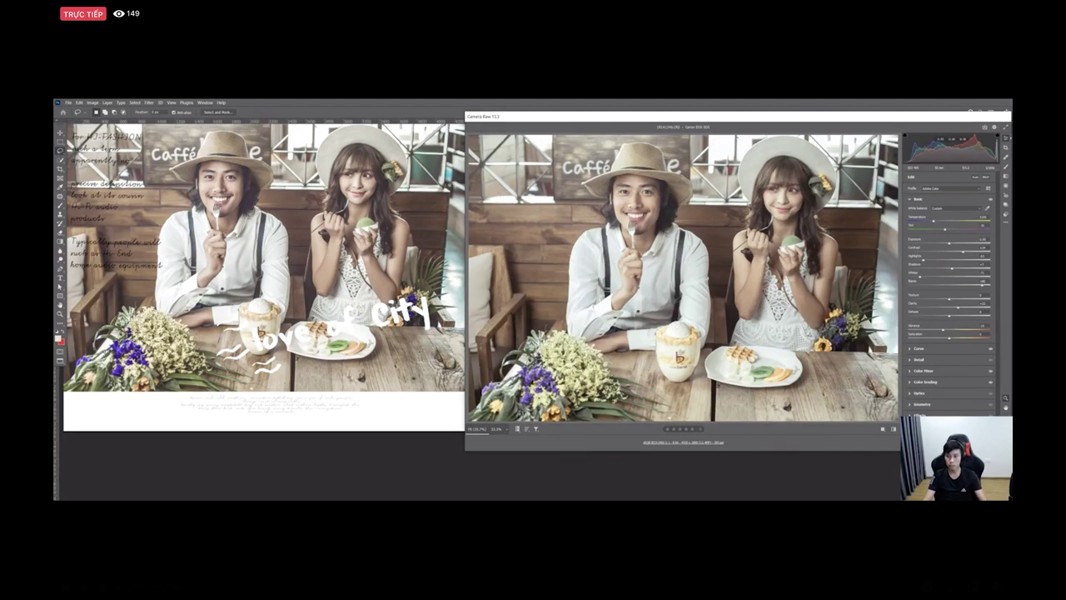
key(ctrl+plus)
key(ctrl+plus)
key(ctrl+plus)
drag(820, 188, 587, 413)
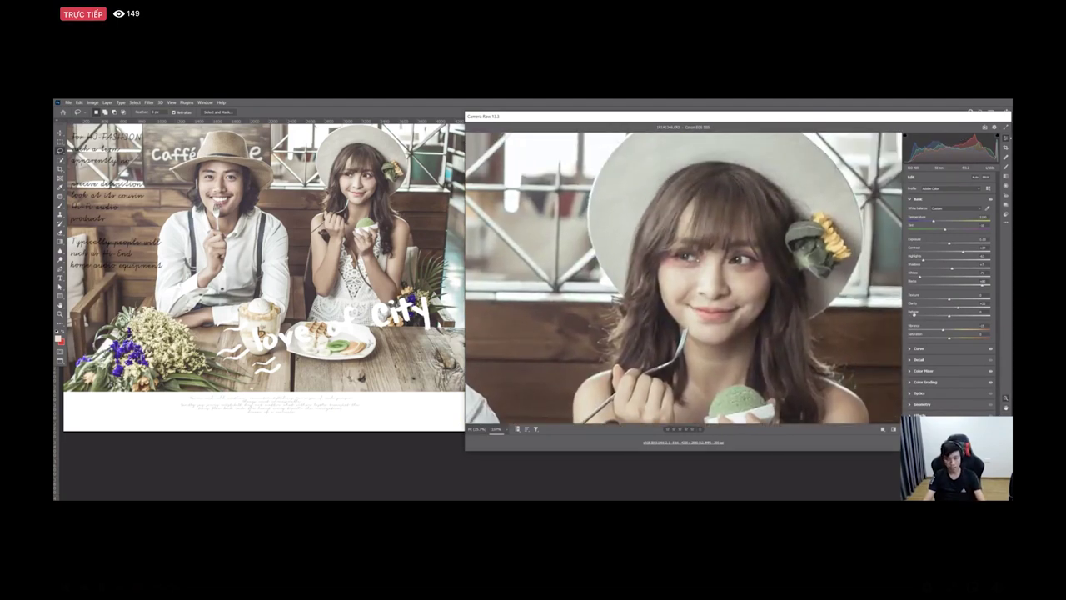
key(ctrl+minus)
key(ctrl+minus)
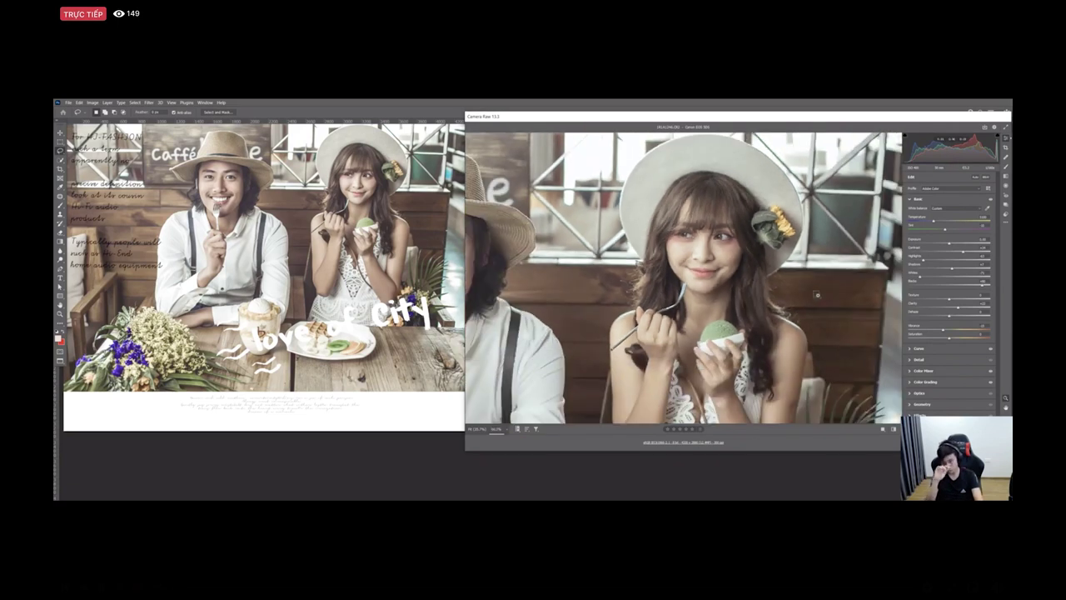
key(ctrl+minus)
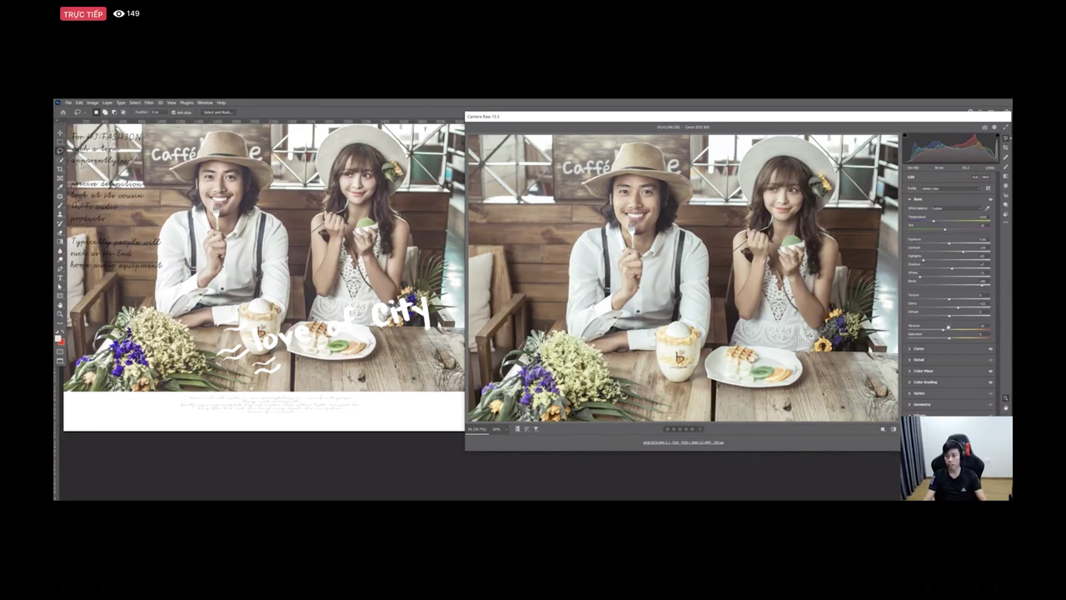
Step: Review the Curve and Color Mixer adjustments and raise the luminance of the highlights in Color Grading
click(917, 348)
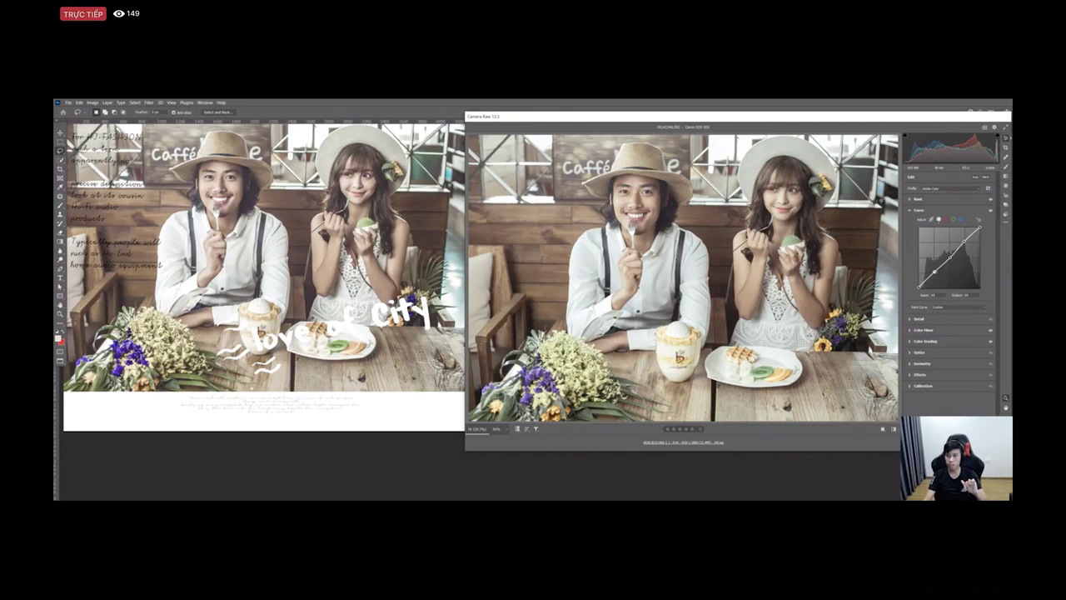
click(925, 330)
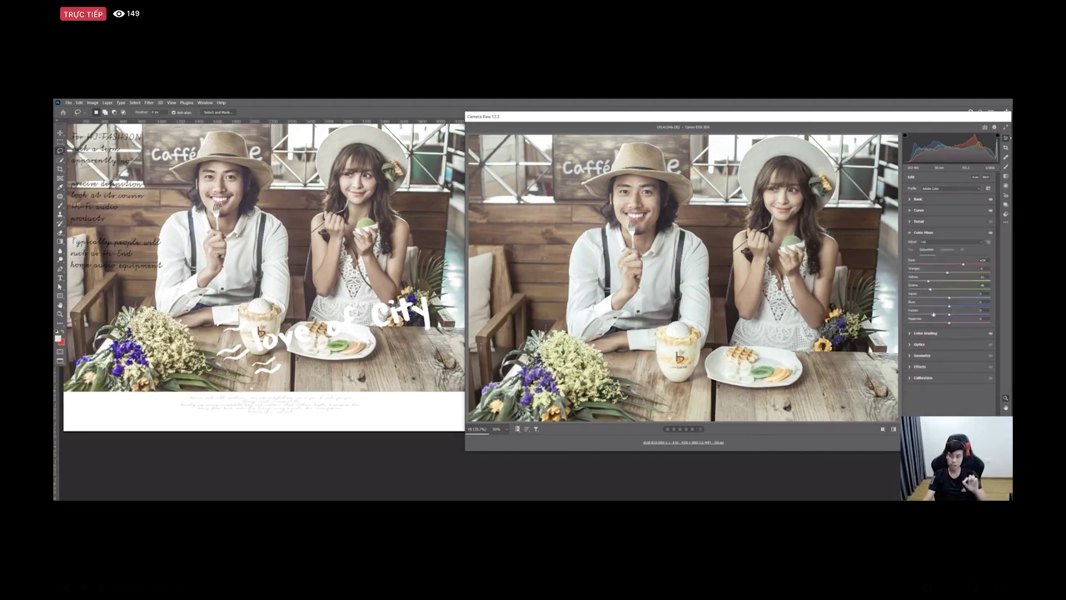
click(925, 332)
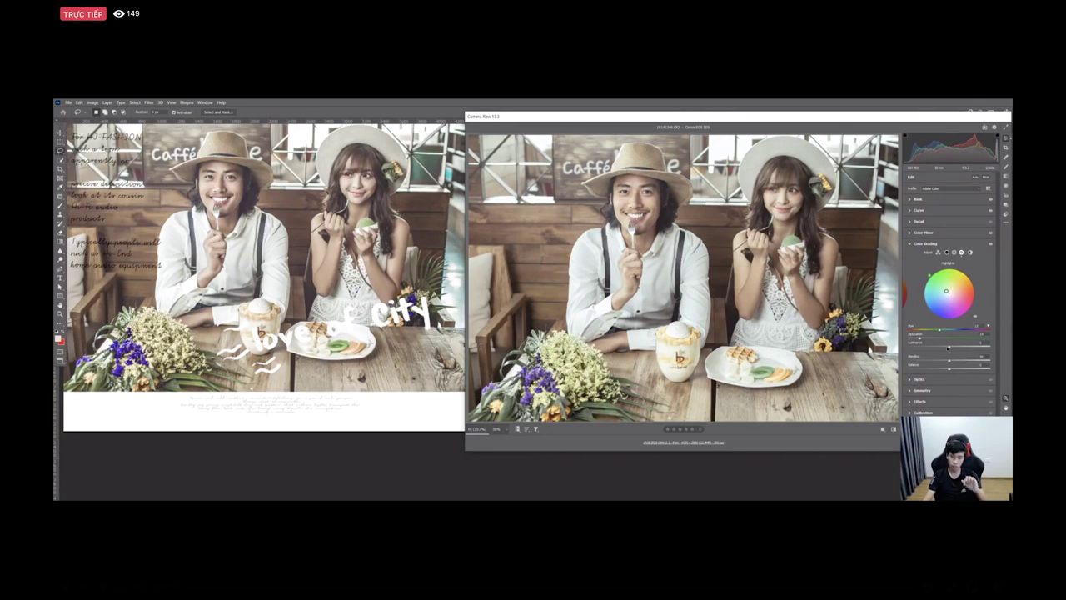
mouse_move(949, 346)
mouse_down()
mouse_move(970, 347)
mouse_move(959, 347)
mouse_up()
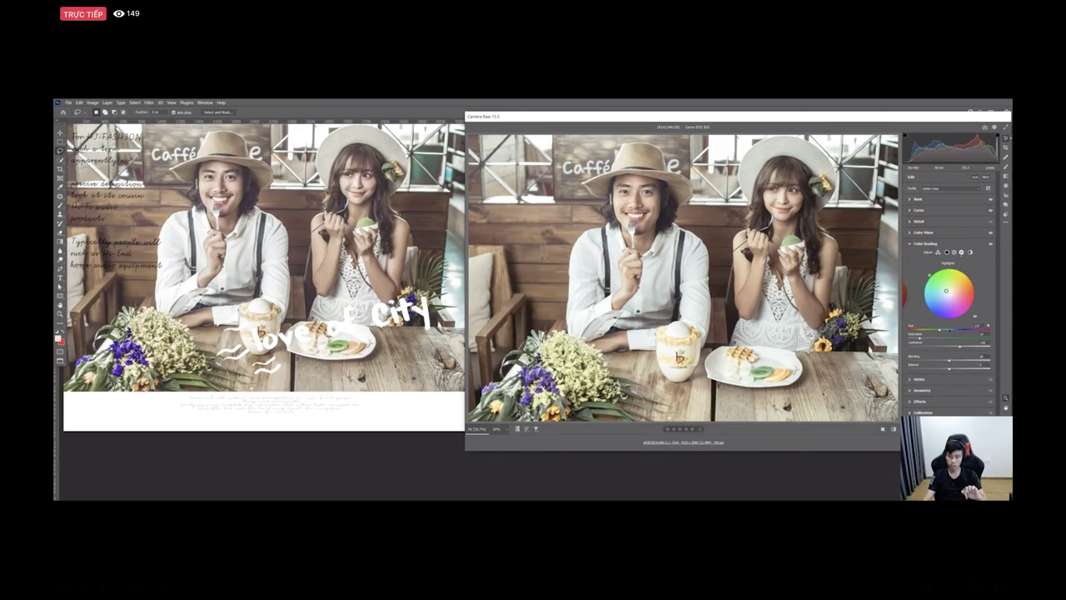
Step: Reset the café photo to its default settings and repeatedly undo and redo the reset to compare the photo before and after grading
click(921, 209)
click(920, 200)
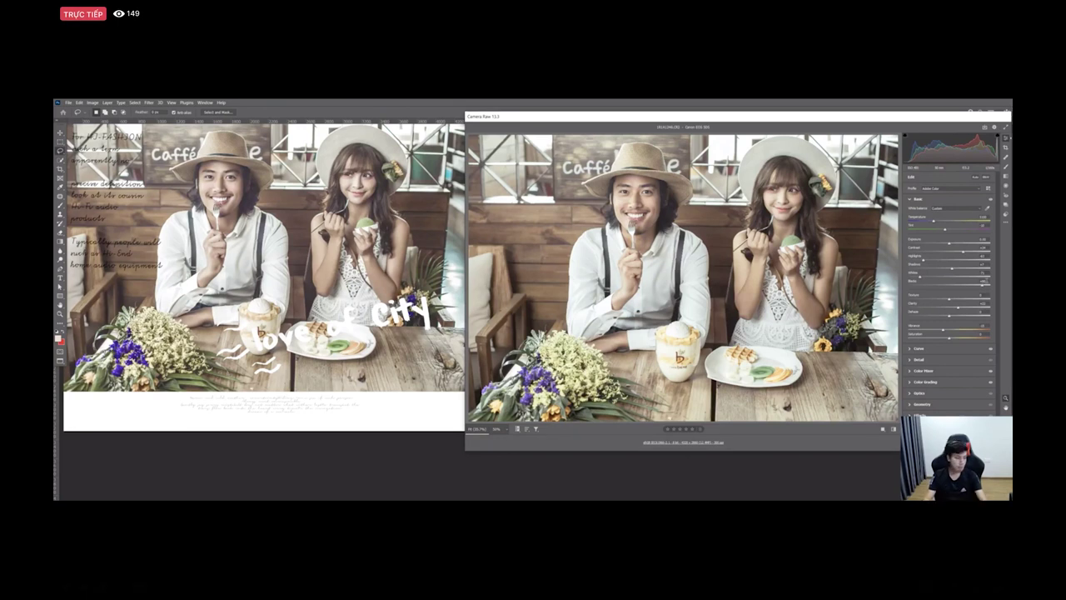
click(1006, 222)
click(958, 237)
key(ctrl+z)
key(ctrl+shift+z)
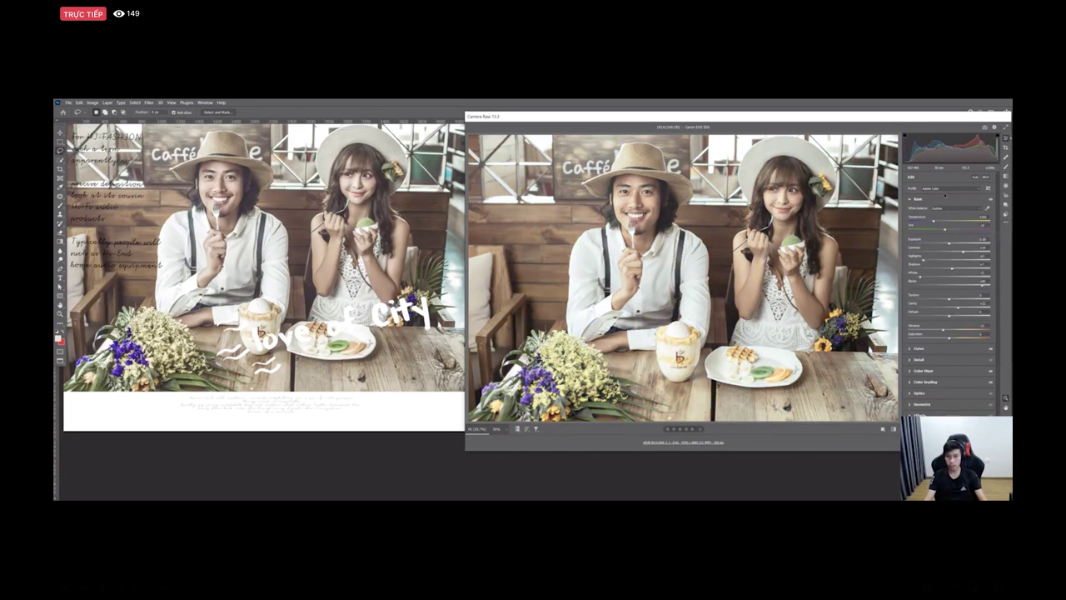
key(ctrl+z)
key(ctrl+shift+z)
key(ctrl+z)
key(ctrl+shift+z)
key(ctrl+z)
key(ctrl+shift+z)
key(ctrl+z)
key(ctrl+shift+z)
key(ctrl+z)
key(ctrl+shift+z)
key(ctrl+z)
key(ctrl+shift+z)
key(ctrl+z)
key(ctrl+shift+z)
key(ctrl+z)
key(ctrl+shift+z)
key(ctrl+z)
key(ctrl+z)
key(ctrl+shift+z)
key(ctrl+z)
key(ctrl+shift+z)
key(ctrl+z)
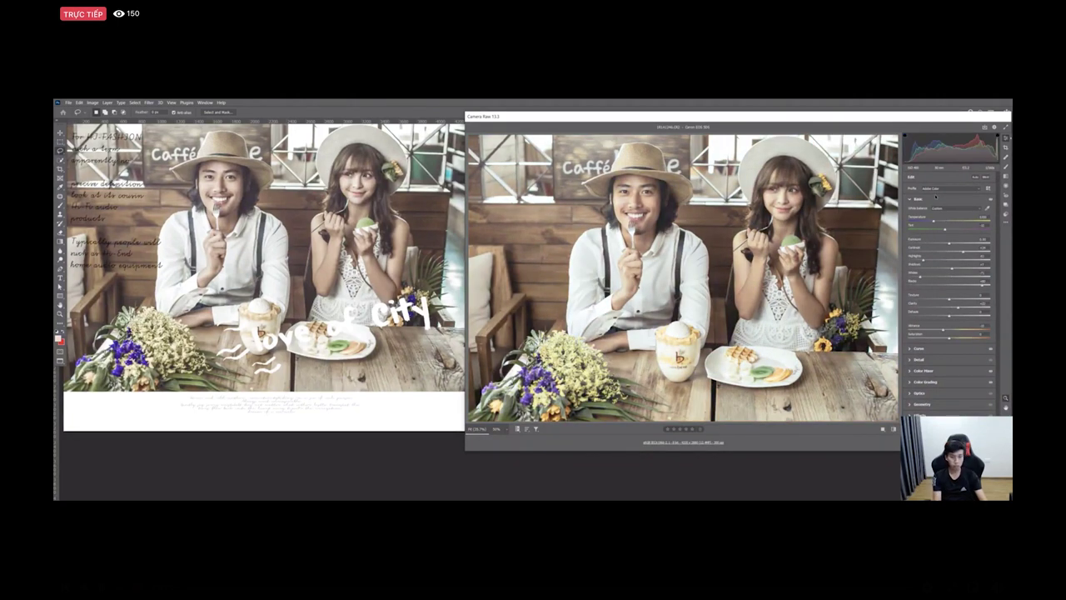
key(ctrl+z)
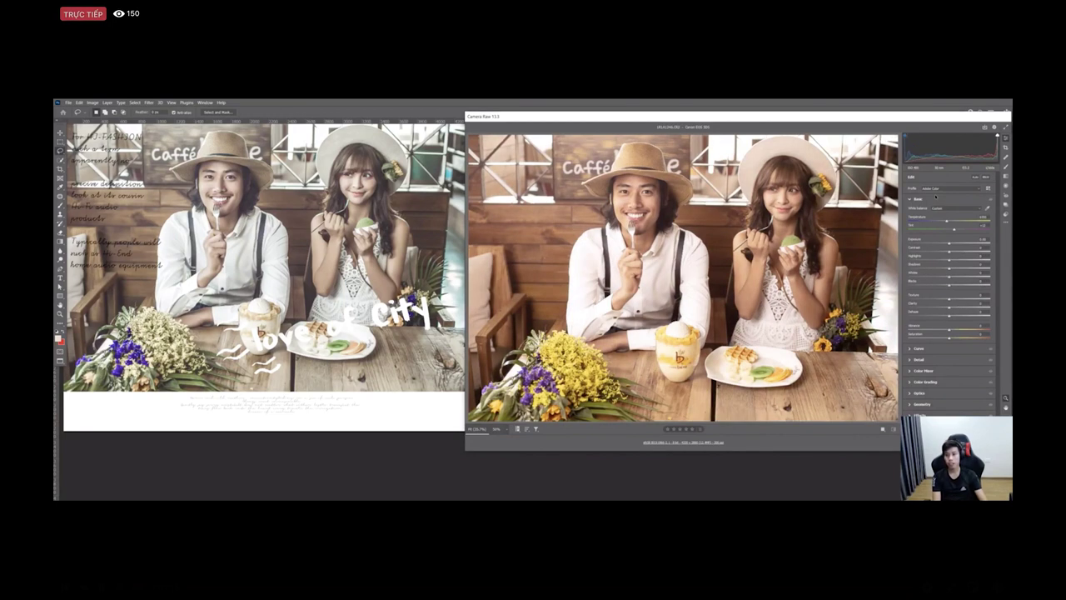
key(ctrl+z)
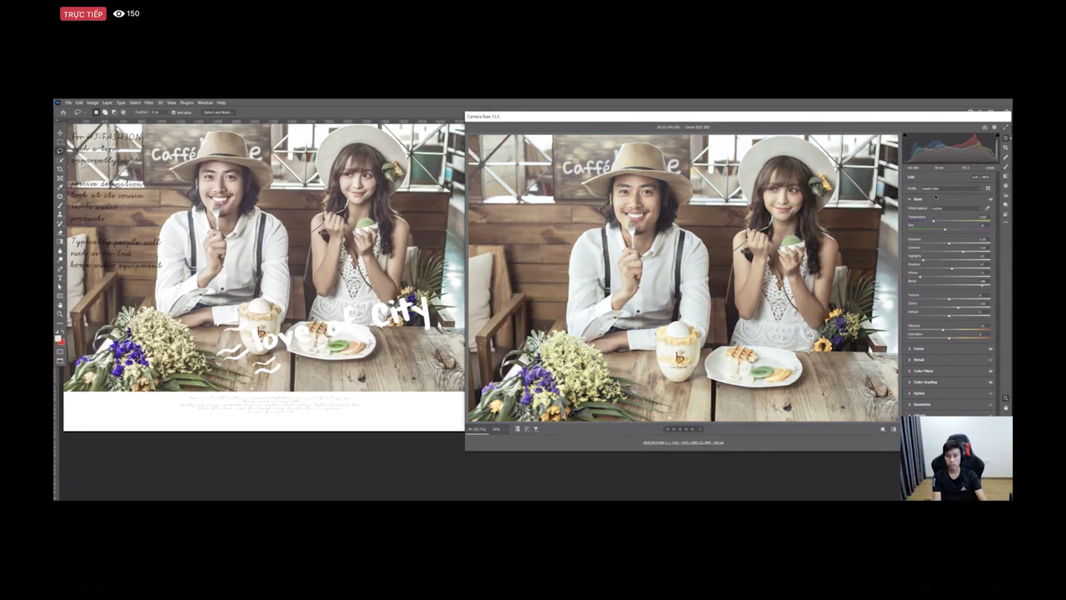
key(shift)
key(shift)
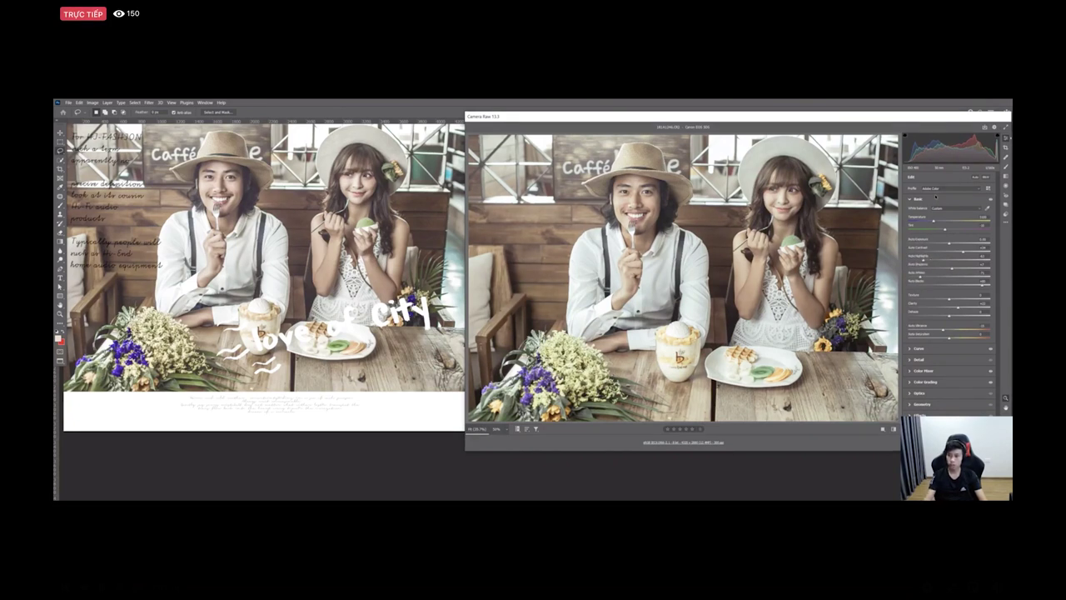
Step: Compare the grade with the default settings once more, restore it and open the graded RAW photo in Photoshop
click(1004, 223)
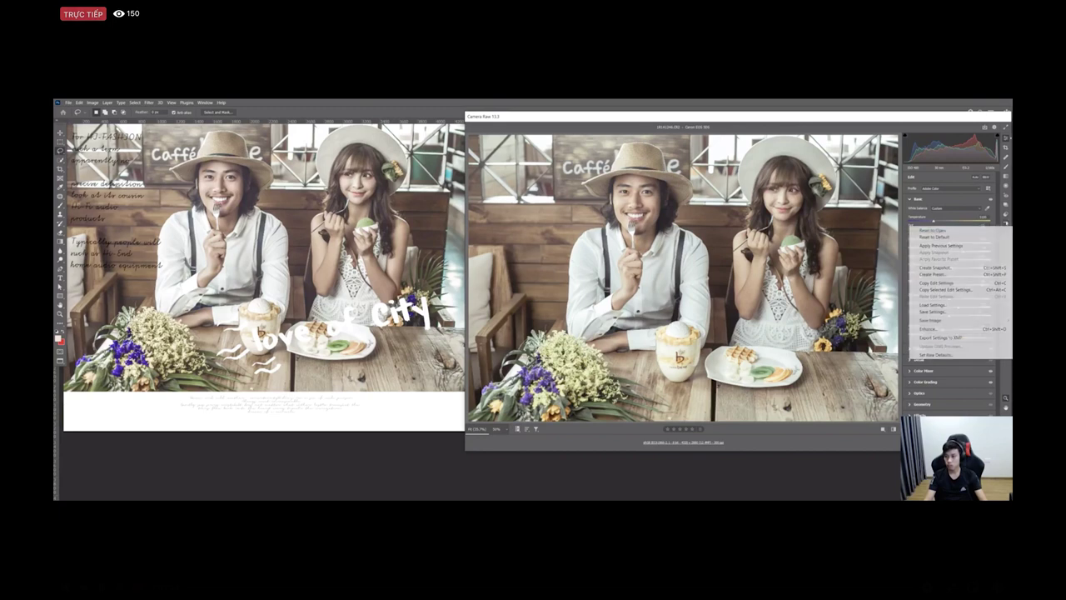
click(972, 236)
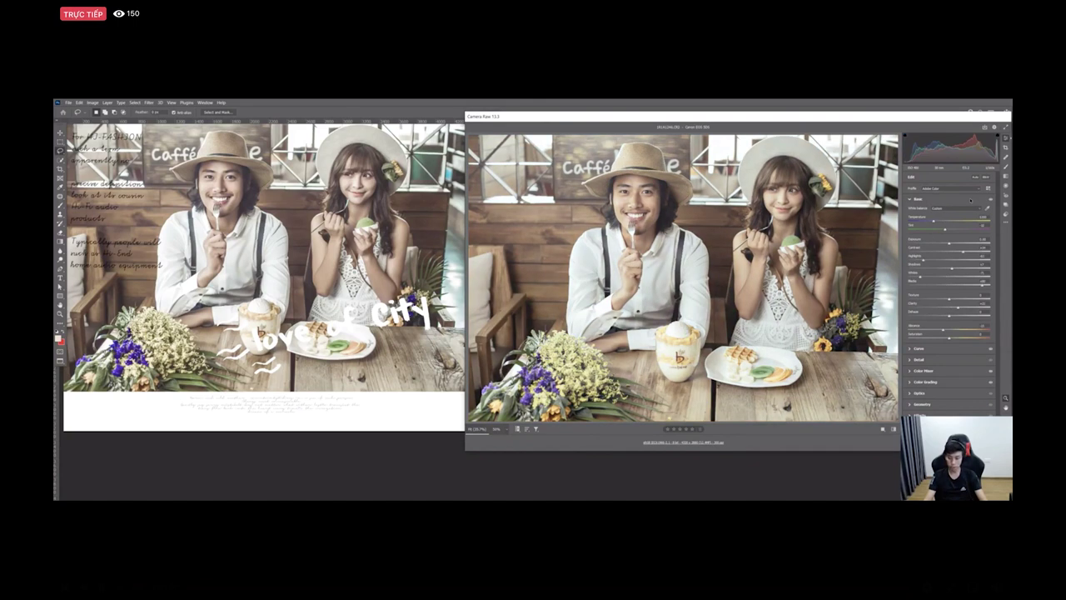
key(p)
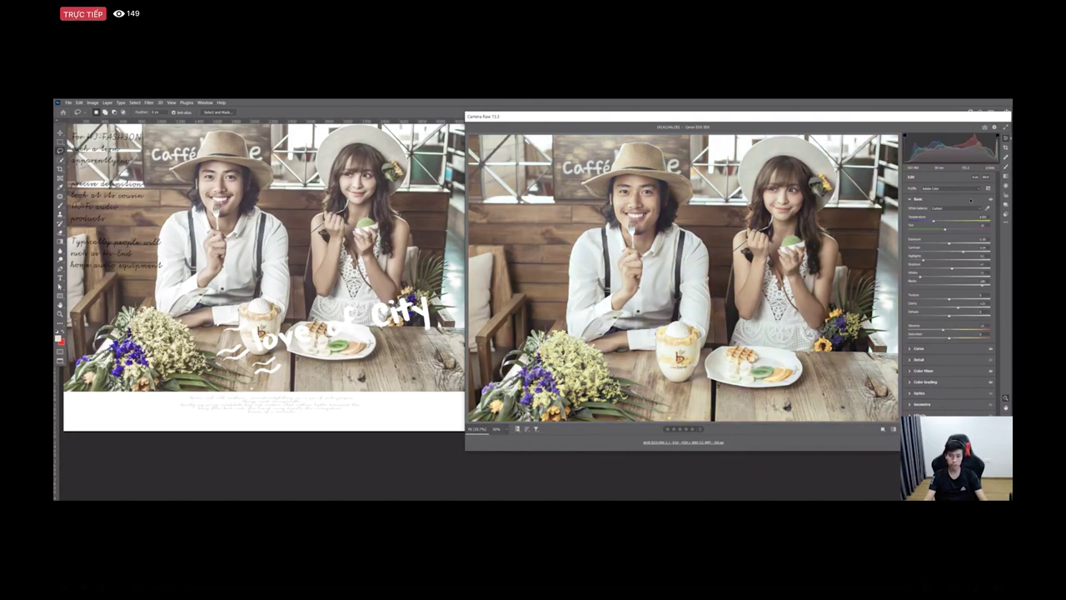
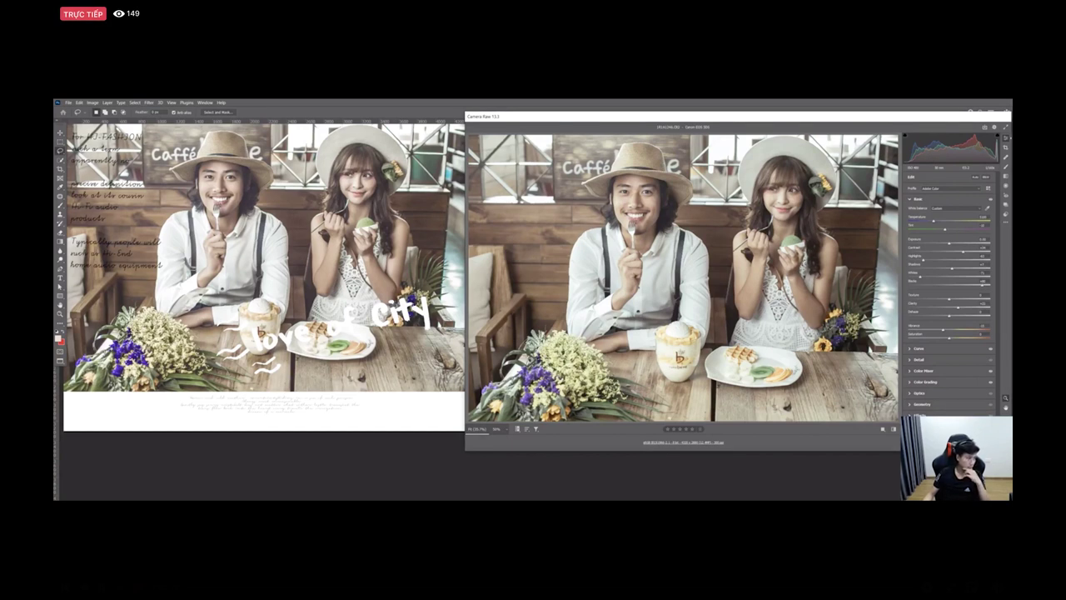
click(1006, 224)
click(964, 236)
key(ctrl+shift+z)
key(ctrl+z)
key(ctrl+shift+z)
key(ctrl+z)
key(ctrl+shift+z)
key(ctrl+z)
key(ctrl+shift+z)
key(ctrl+z)
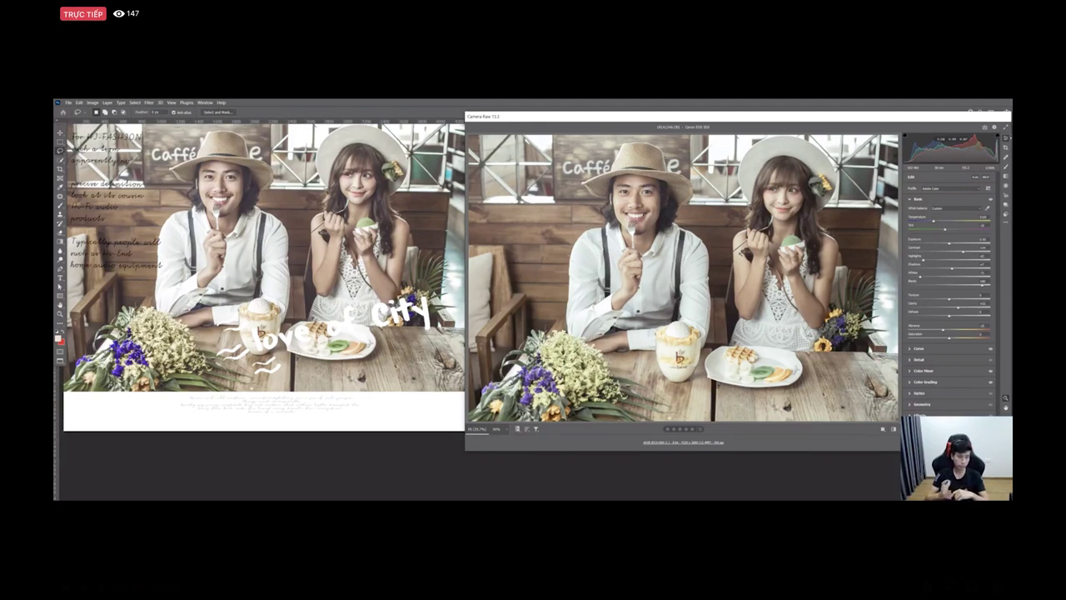
key(Return)
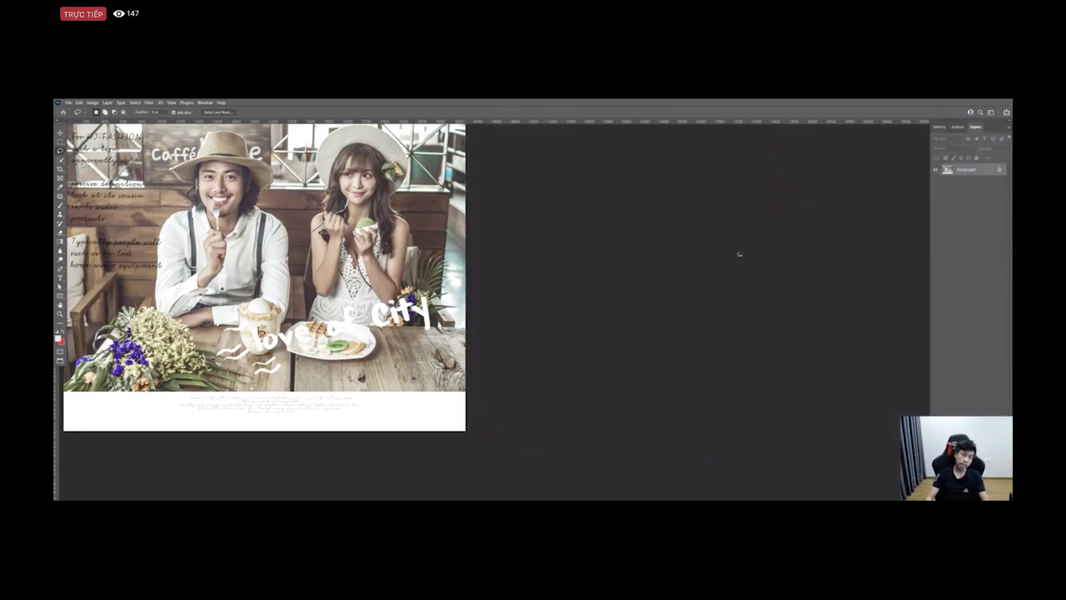
Step: Switch to File Explorer and search the open folder windows for the colour-check PSD file
key(alt+Tab)
key(alt+Tab)
key(alt+Tab)
key(alt+Tab)
key(alt+Tab)
key(alt+Tab)
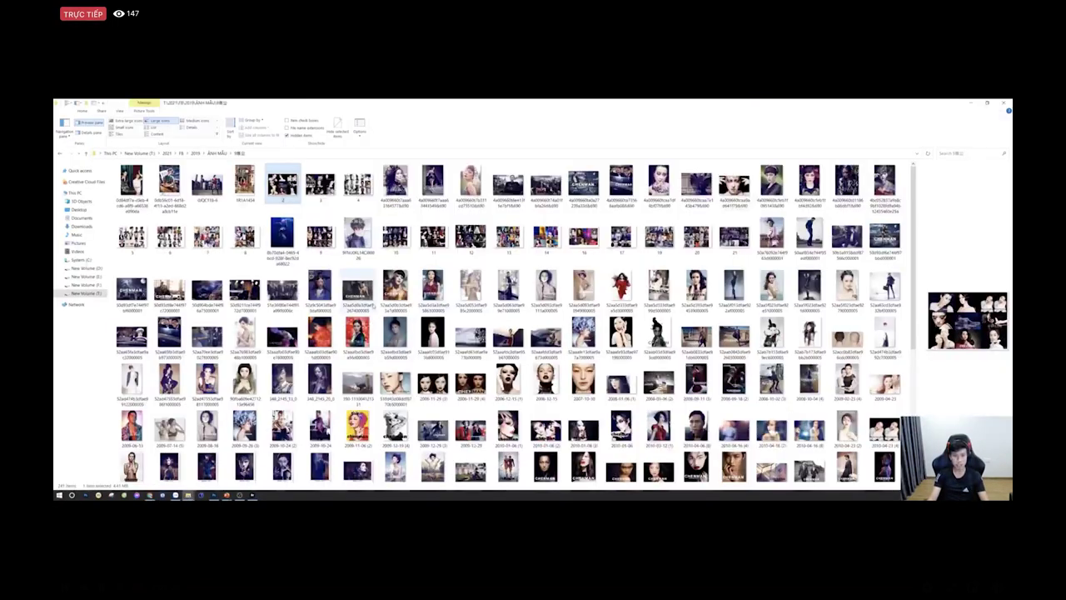
key(alt+Tab)
key(alt+Tab)
key(alt+Tab)
key(alt+Tab)
key(alt+Tab)
key(alt+Tab)
key(alt+Tab)
key(alt+Tab)
key(alt+Tab)
key(alt+Tab)
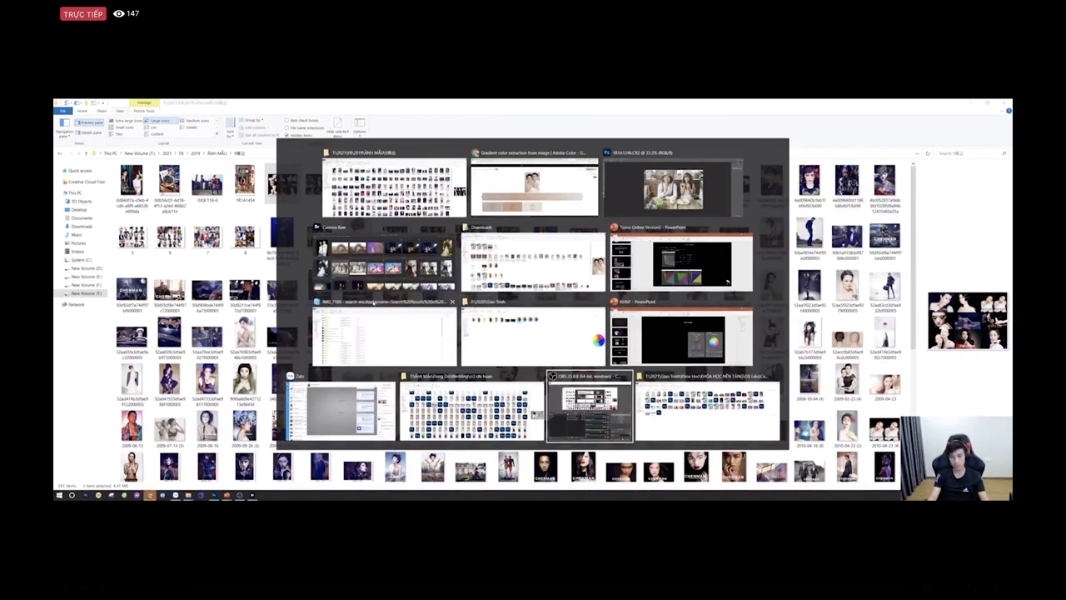
key(alt+Tab)
key(alt+Tab)
key(BackSpace)
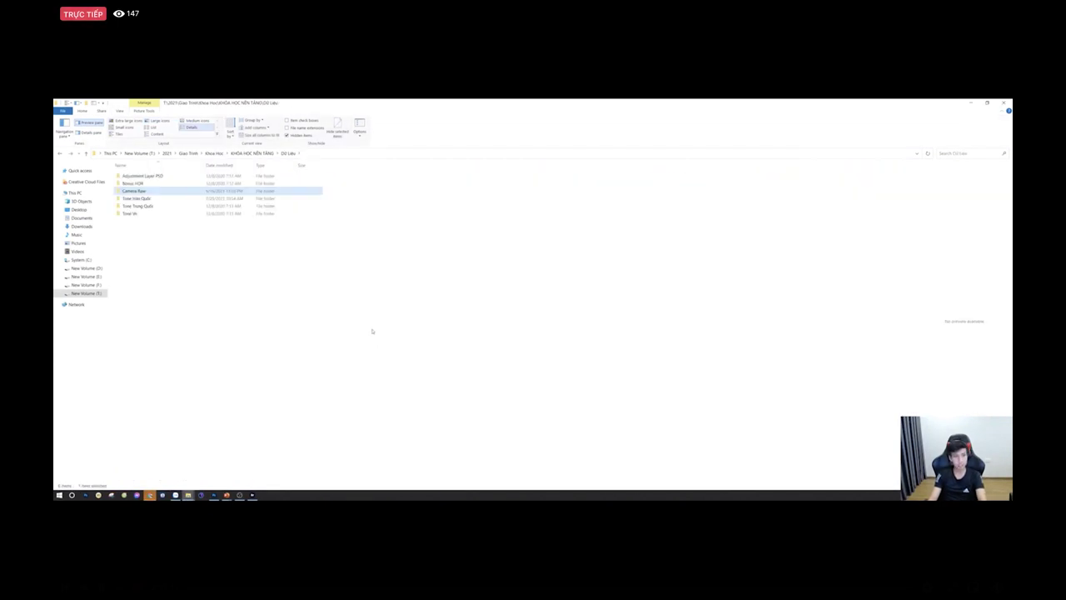
key(alt+Tab)
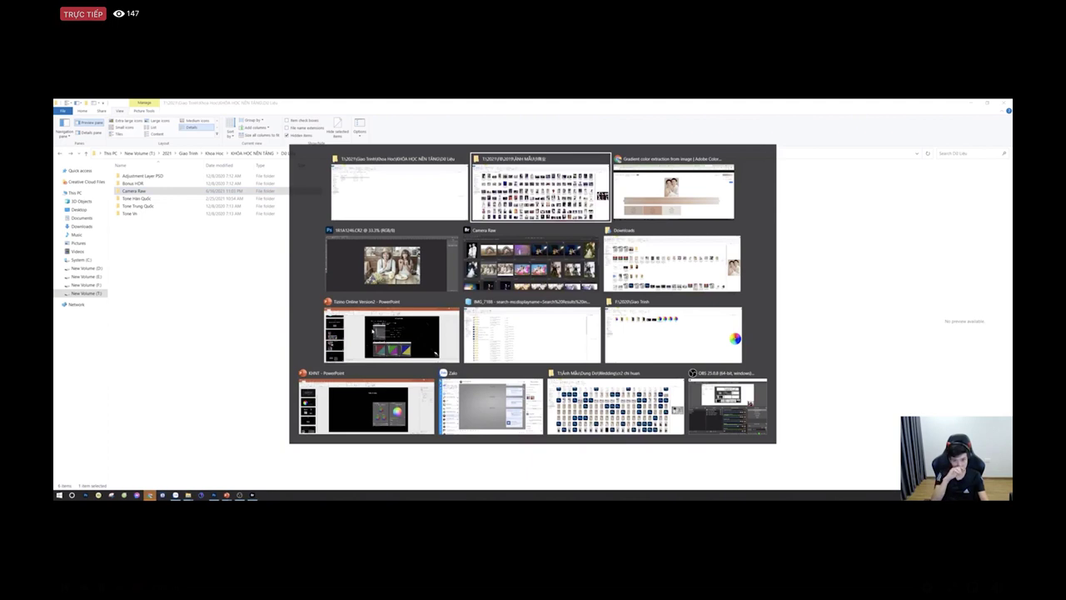
key(alt+Tab)
key(alt+Tab)
key(alt+Tab)
key(alt+Tab)
key(alt+Tab)
key(alt+Tab)
key(alt+Tab)
key(alt+Tab)
key(alt+Tab)
key(alt+Tab)
key(alt+Tab)
key(alt+Tab)
key(alt+Tab)
key(alt+Tab)
key(alt+Tab)
key(alt+Tab)
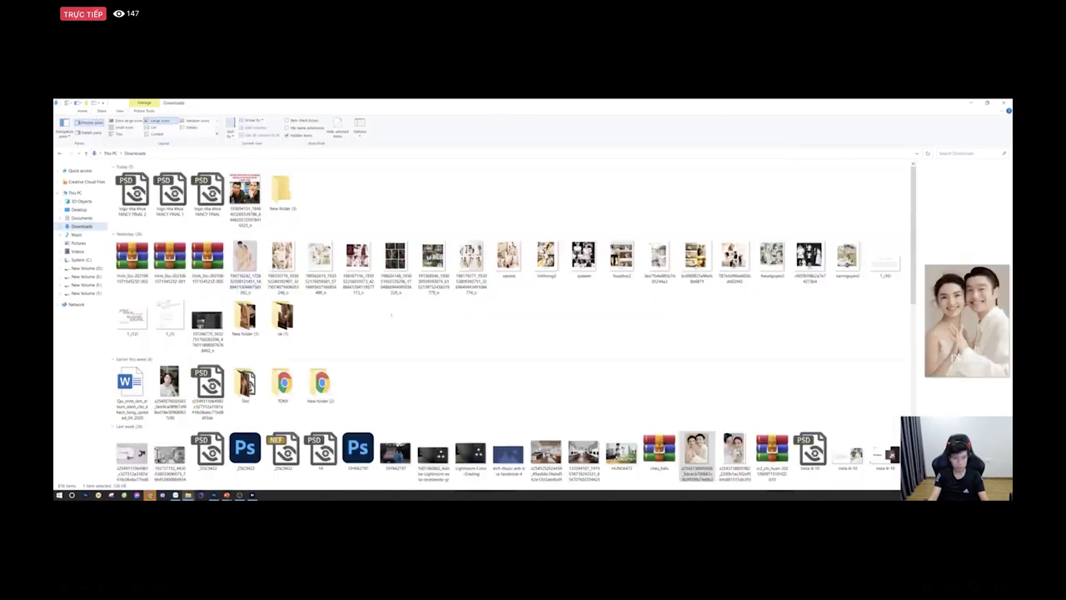
Step: On the E: drive, open the TIZINO PSD from the CONG CU DO MAU folder of TIZINO ONLINE MASTER's module 4 in Photoshop
click(67, 276)
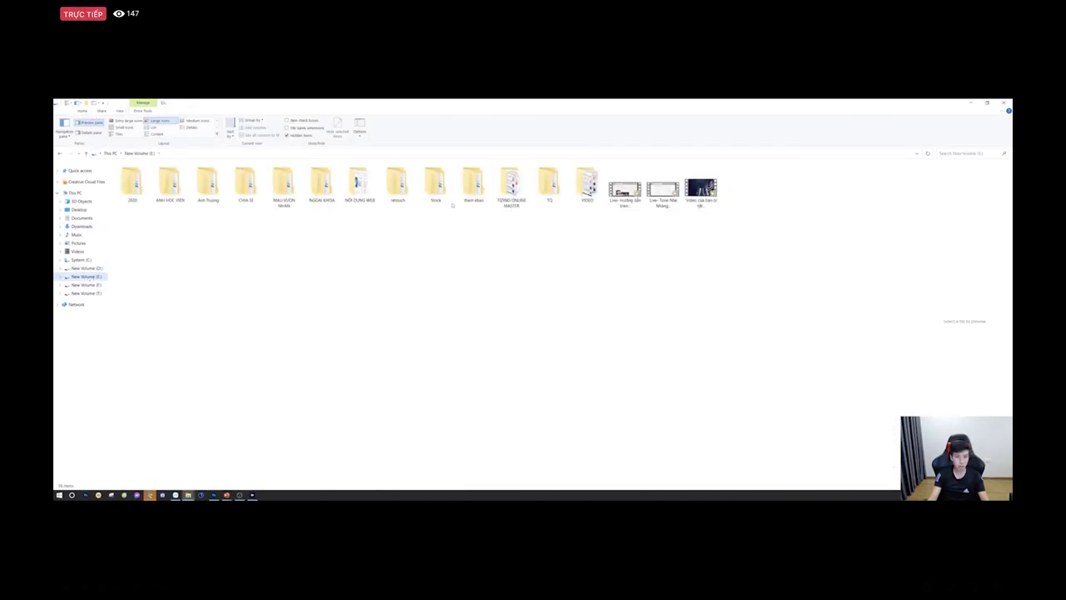
double_click(510, 185)
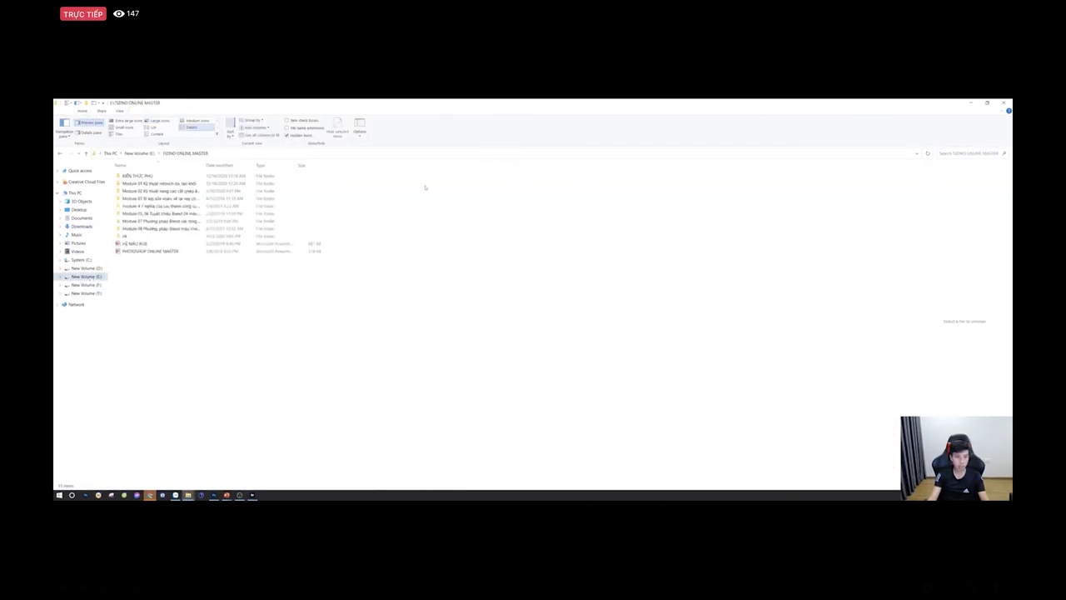
double_click(143, 206)
click(169, 183)
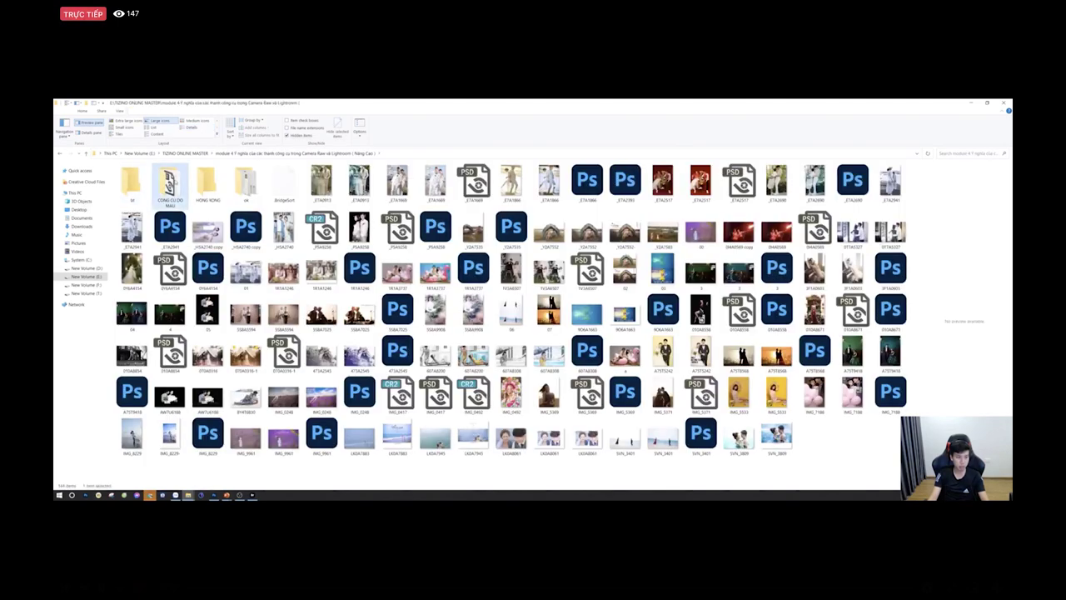
double_click(170, 183)
click(169, 183)
key(alt+Tab)
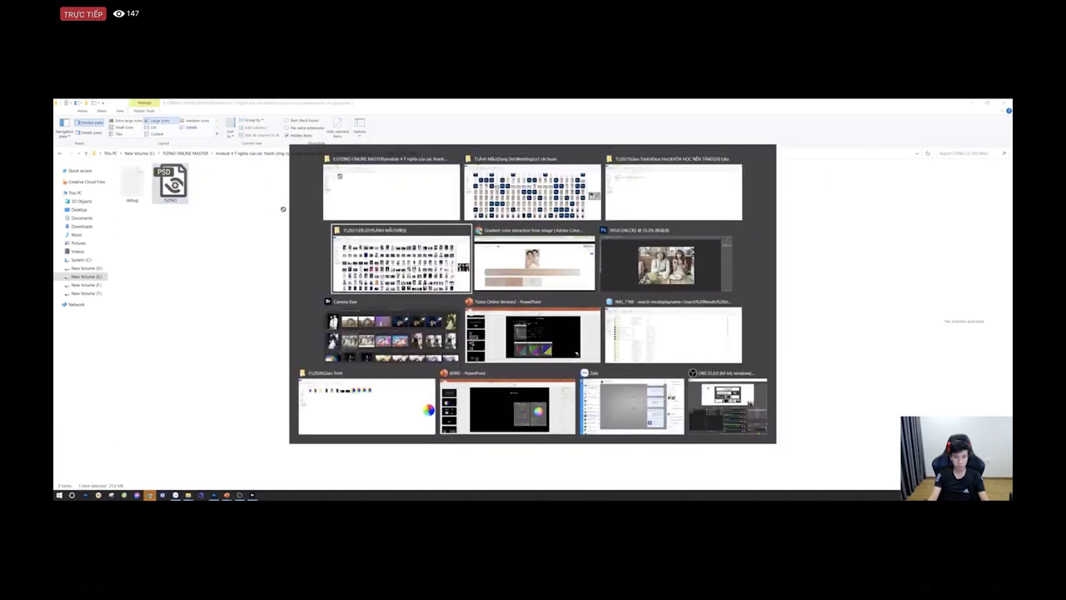
key(alt+Tab)
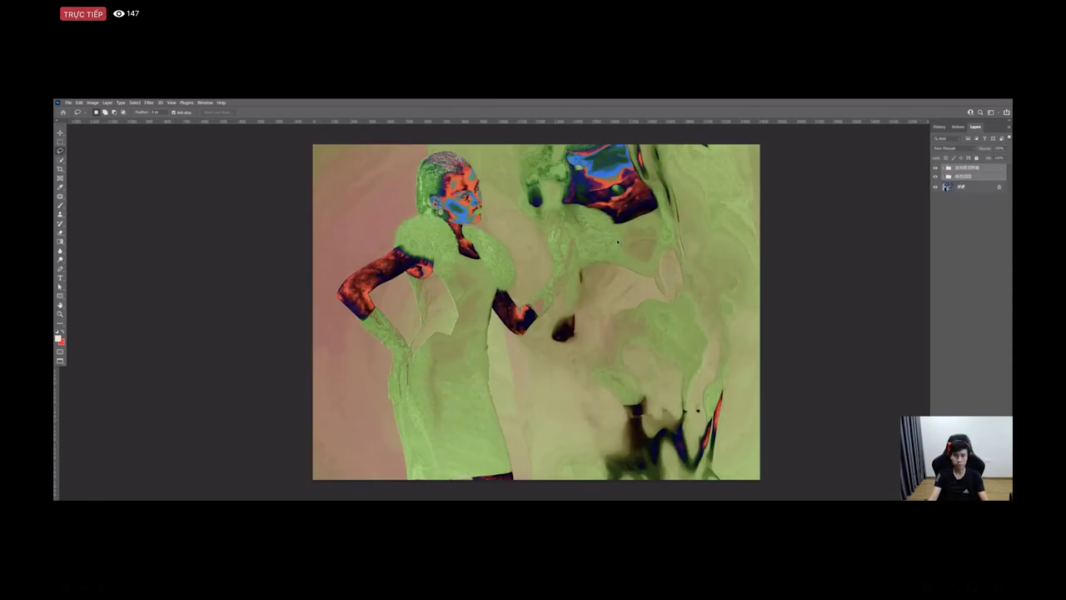
Step: Paste the two colour-check layer groups onto the graded RAW café photo and return to the standard screen mode
key(ctrl+Tab)
key(ctrl+v)
key(f)
key(f)
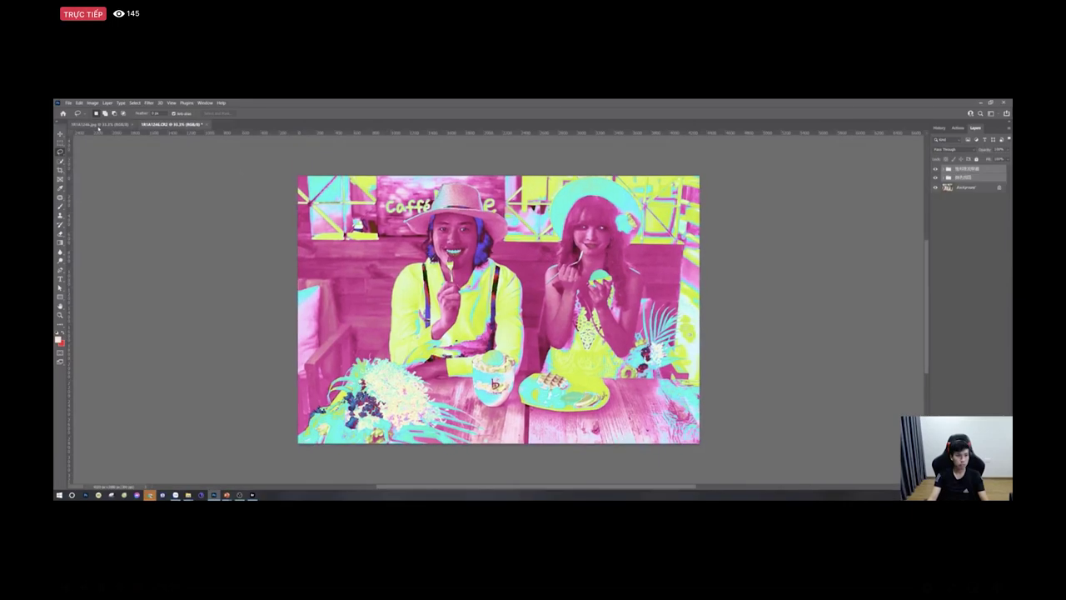
Step: Add the same layer groups to the JPG reference and tile both photos side by side with the panels hidden
click(98, 125)
click(206, 103)
mouse_move(213, 107)
click(296, 131)
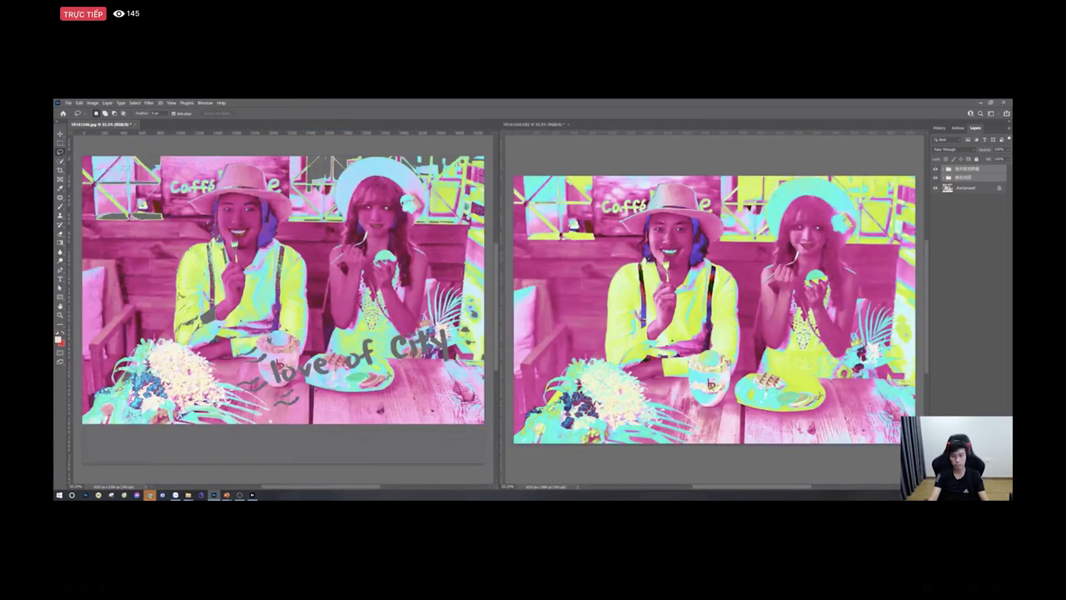
key(Tab)
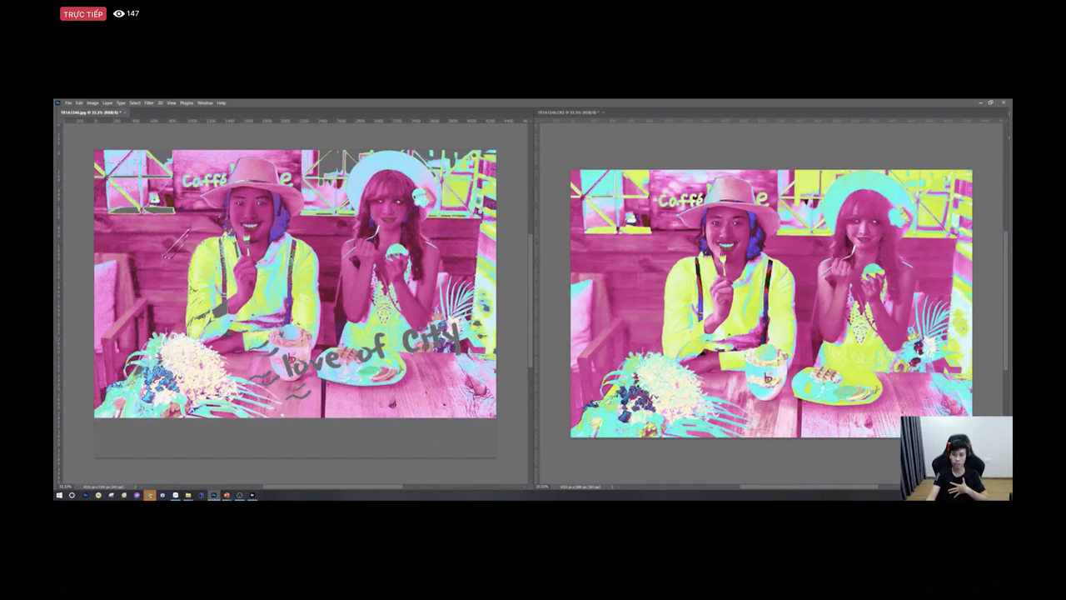
Step: Compare the false-colour maps of the reference and the graded photo, especially the woman's hat and the bright areas
click(939, 252)
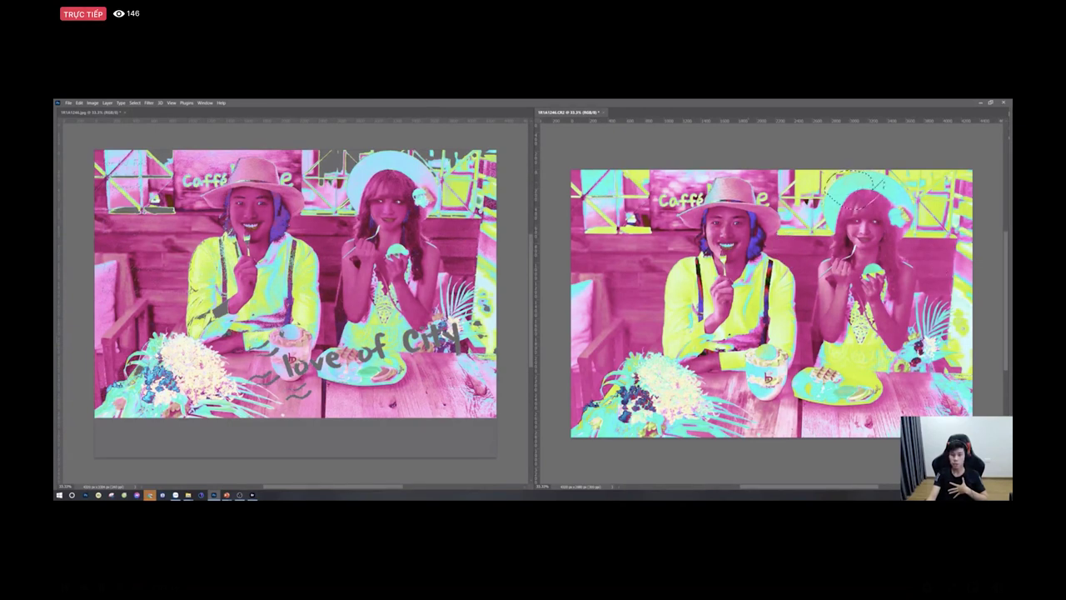
click(398, 180)
key(ctrl+Tab)
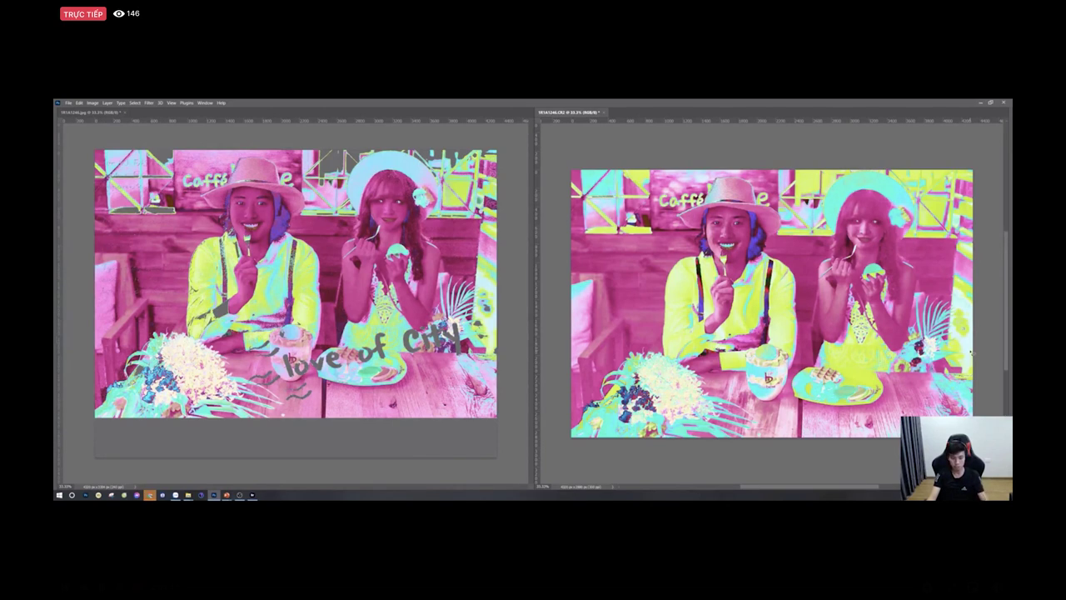
Step: Bring back the panels and undo the colour-check layers pasted onto the graded RAW café photo
key(Tab)
key(ctrl+i)
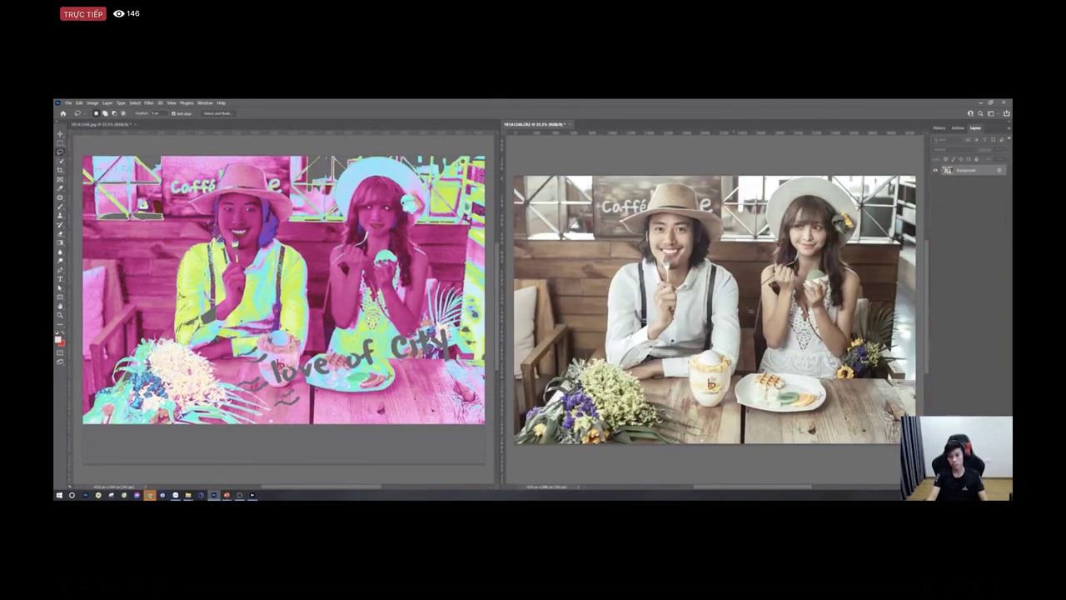
Step: Switch to Bridge to find the café couple RAW photo and reopen it in Camera Raw
key(alt+Tab)
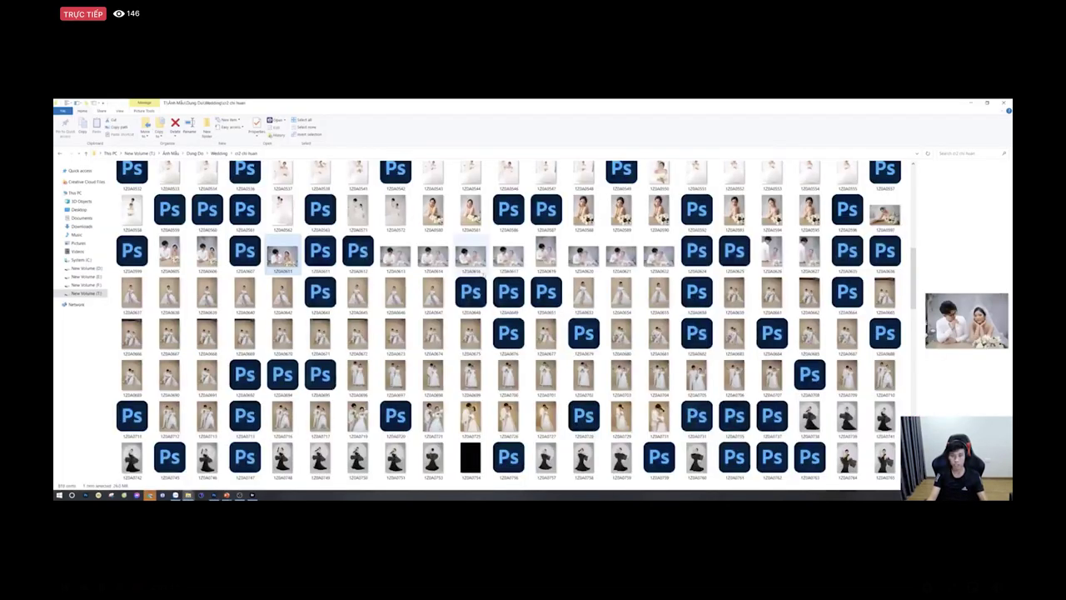
key(alt+Tab)
key(alt+Tab)
key(alt+Tab)
key(alt+Tab)
key(alt+Tab)
key(alt+Tab)
key(alt+Tab)
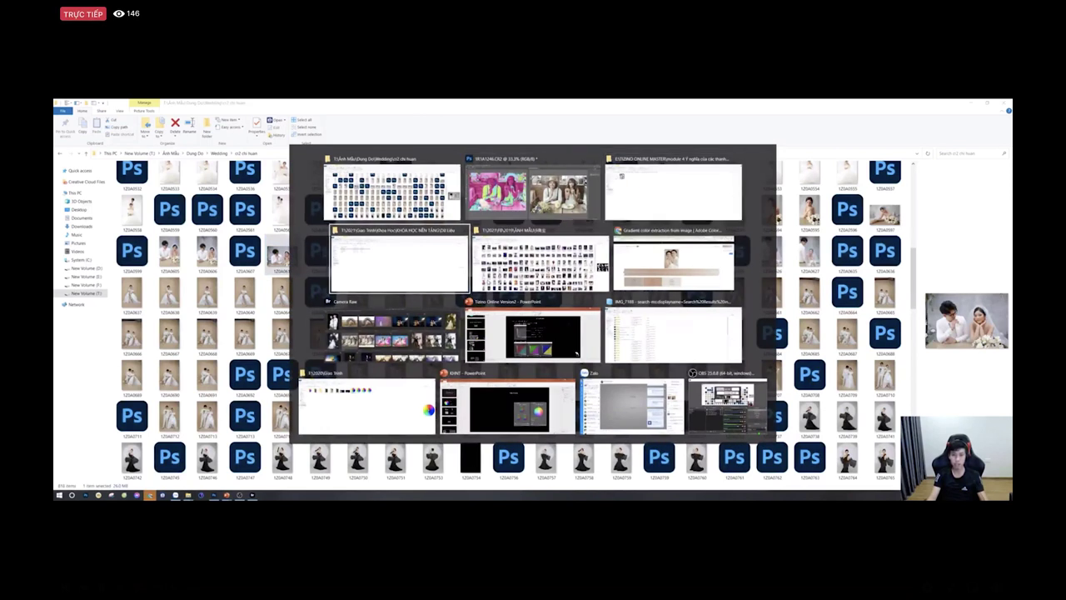
key(alt+Tab)
key(alt+Tab)
key(alt+Tab)
key(alt+Tab)
key(alt+Tab)
key(alt+Tab)
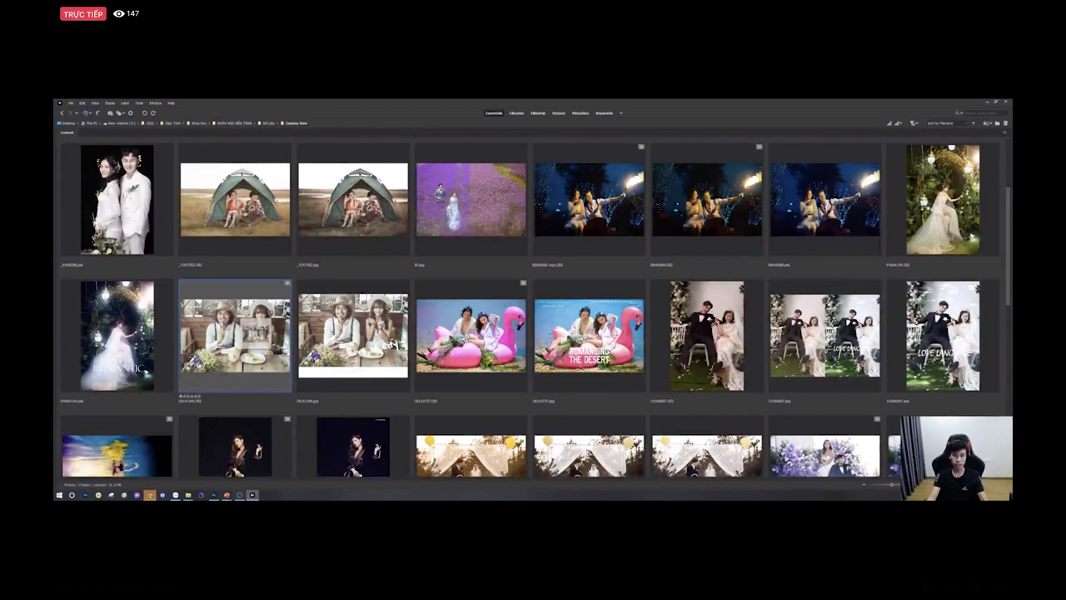
key(alt+Tab)
key(alt+Tab)
key(alt+Tab)
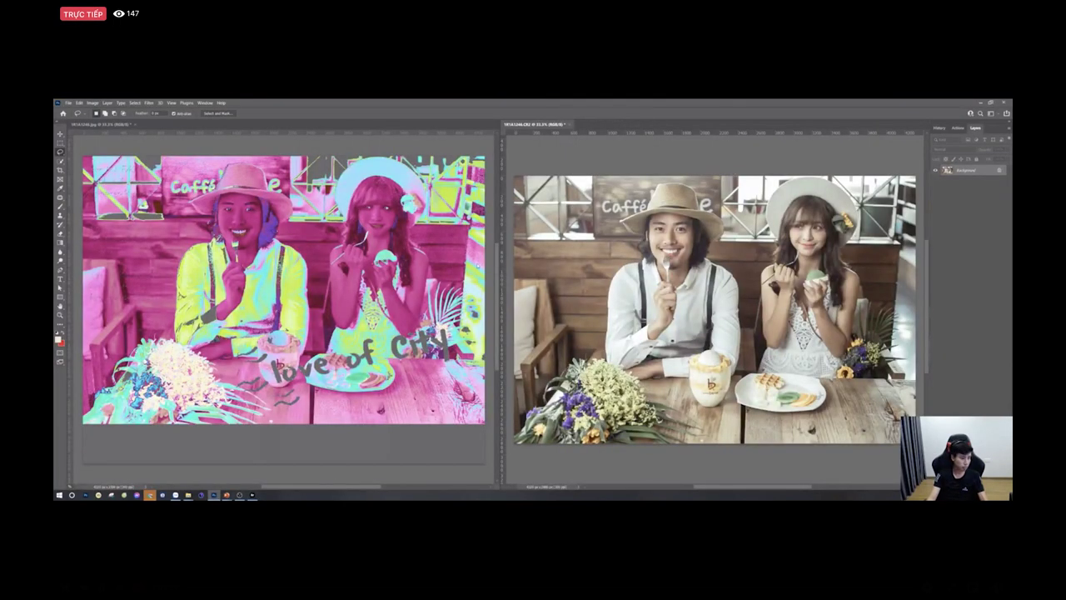
key(ctrl+shift+a)
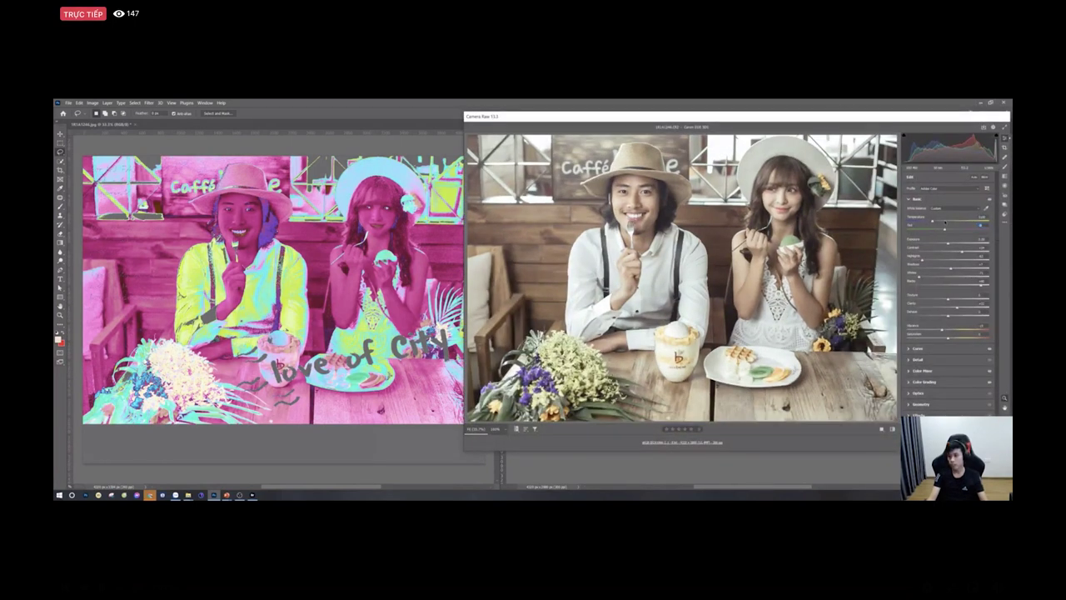
Step: Warm the temperature, shift the Color Grading wheels towards a pinker tone, and open the regraded café photo as a separate document
drag(942, 222, 940, 222)
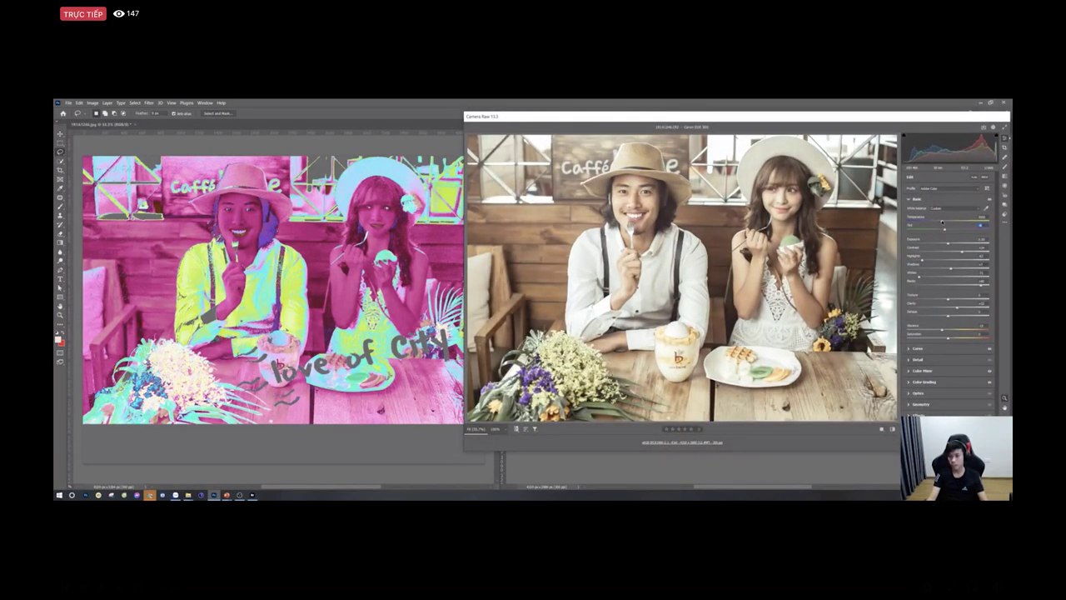
click(926, 381)
drag(965, 326, 930, 325)
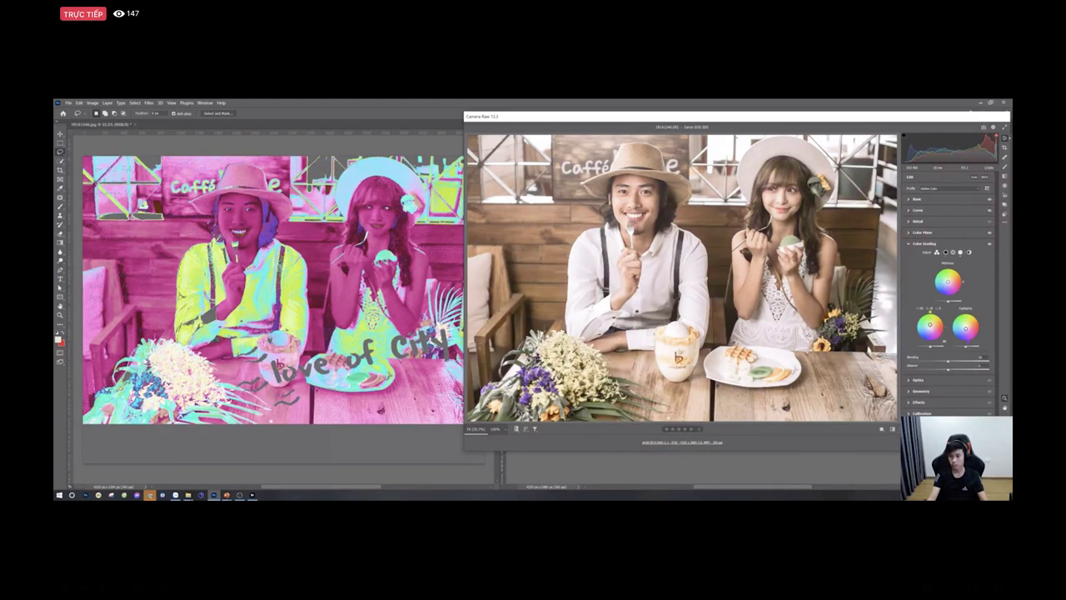
key(Return)
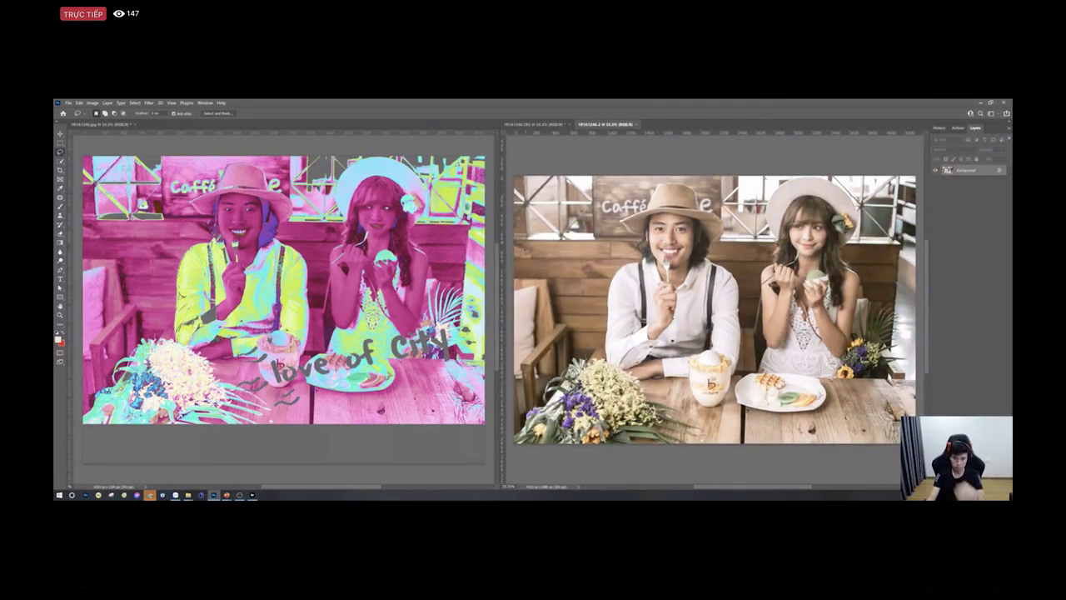
Step: Paste the two colour-check layer groups onto the regraded copy of the café photo
key(ctrl+v)
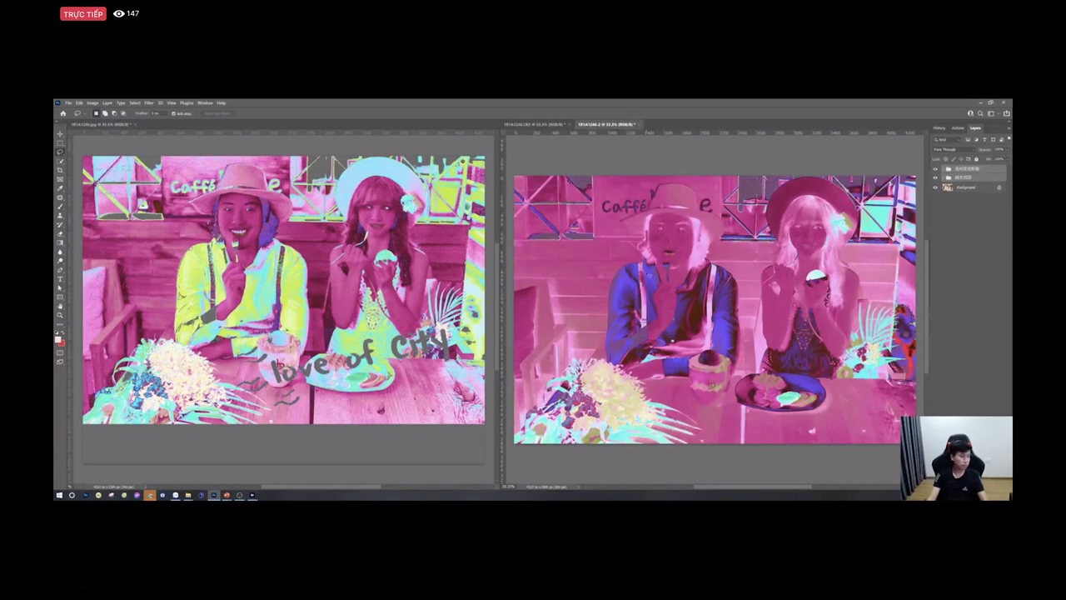
key(ctrl+z)
key(ctrl+shift+z)
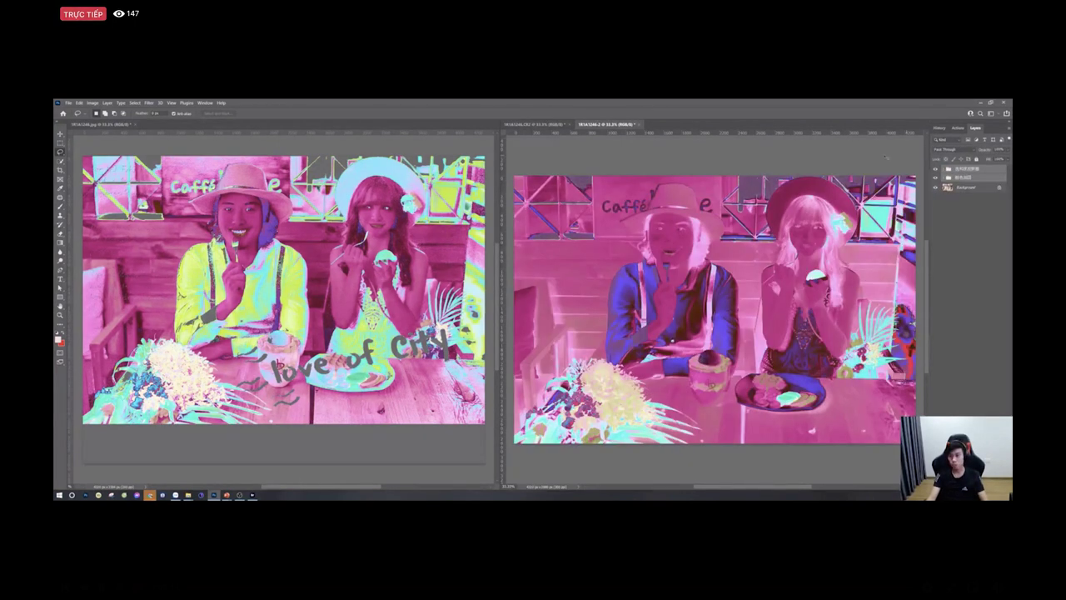
Step: Arrange the three documents as 3-up Stacked and paste the colour-check layer groups onto the first graded RAW photo
click(218, 103)
mouse_move(205, 102)
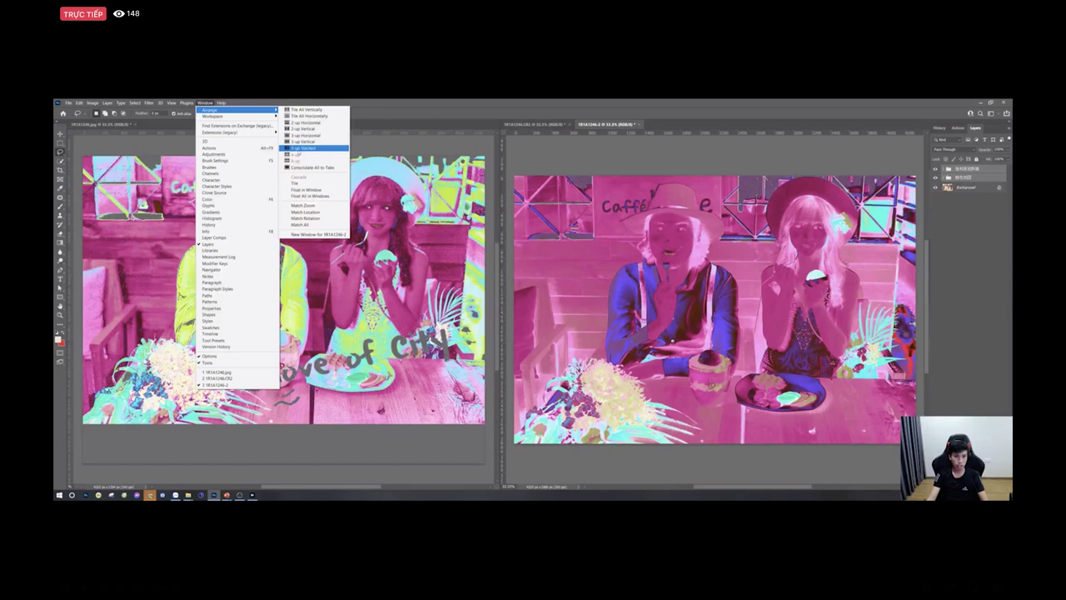
click(301, 147)
click(751, 376)
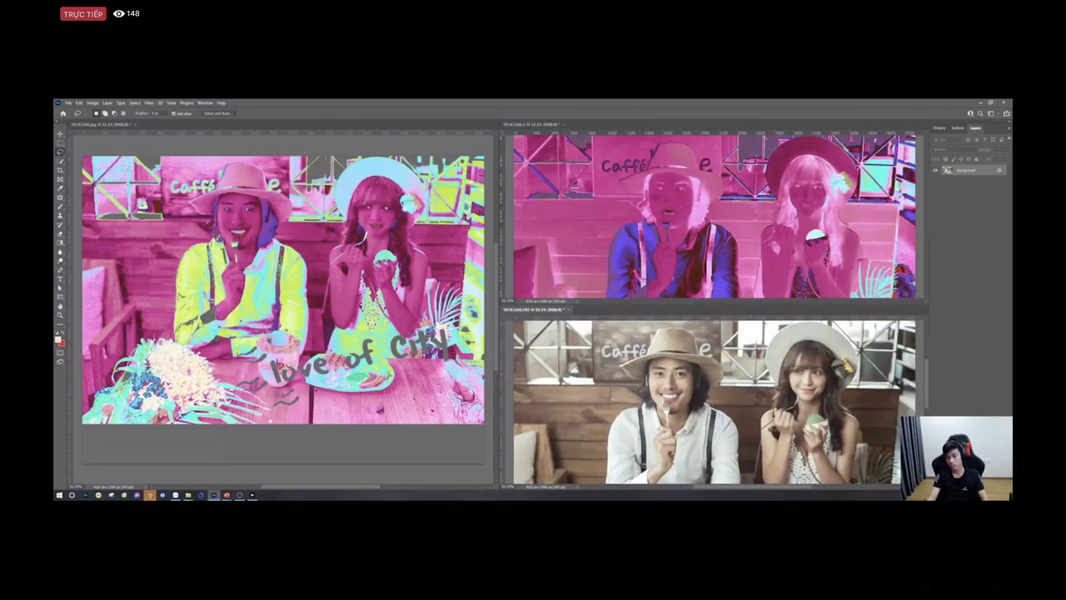
key(ctrl+v)
Step: Compare the false-colour maps of the reference and both graded versions, with each photo sized to fit its tile
key(ctrl+minus)
click(733, 233)
key(ctrl+minus)
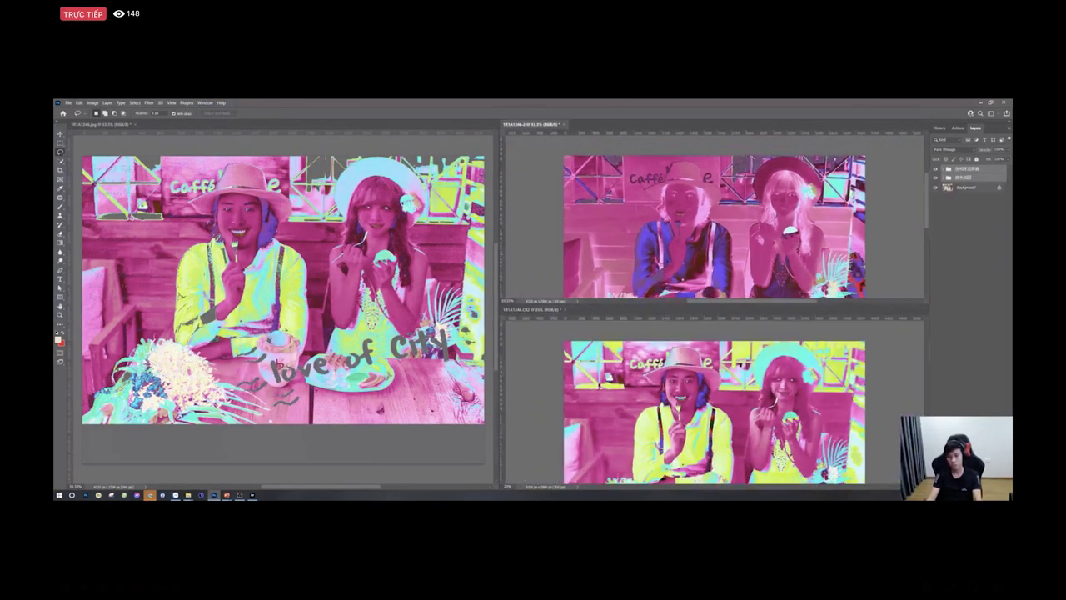
click(199, 260)
key(ctrl+minus)
click(732, 232)
key(ctrl+minus)
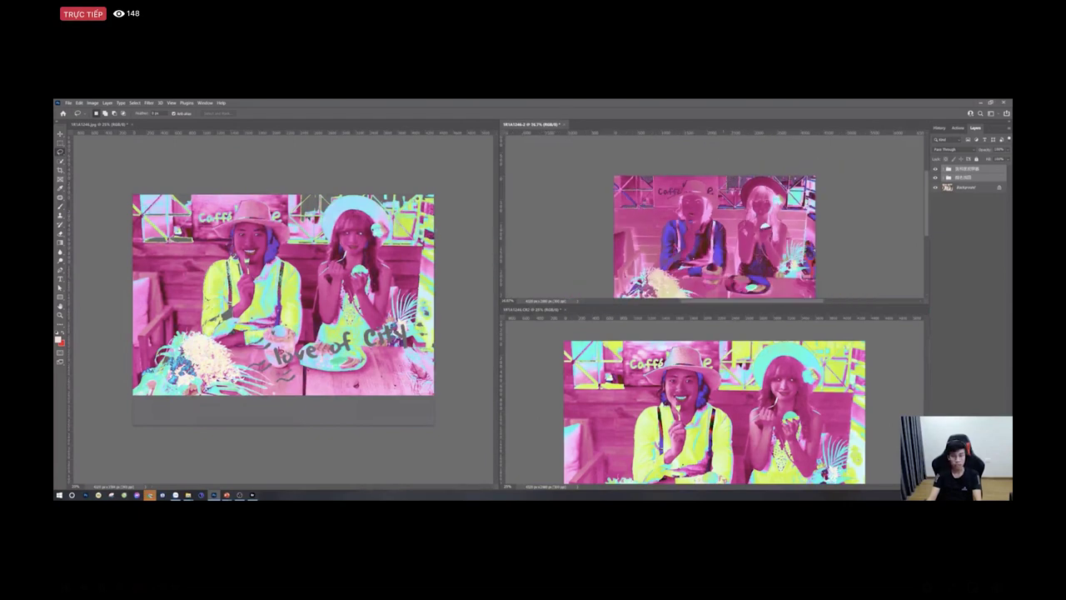
key(ctrl+minus)
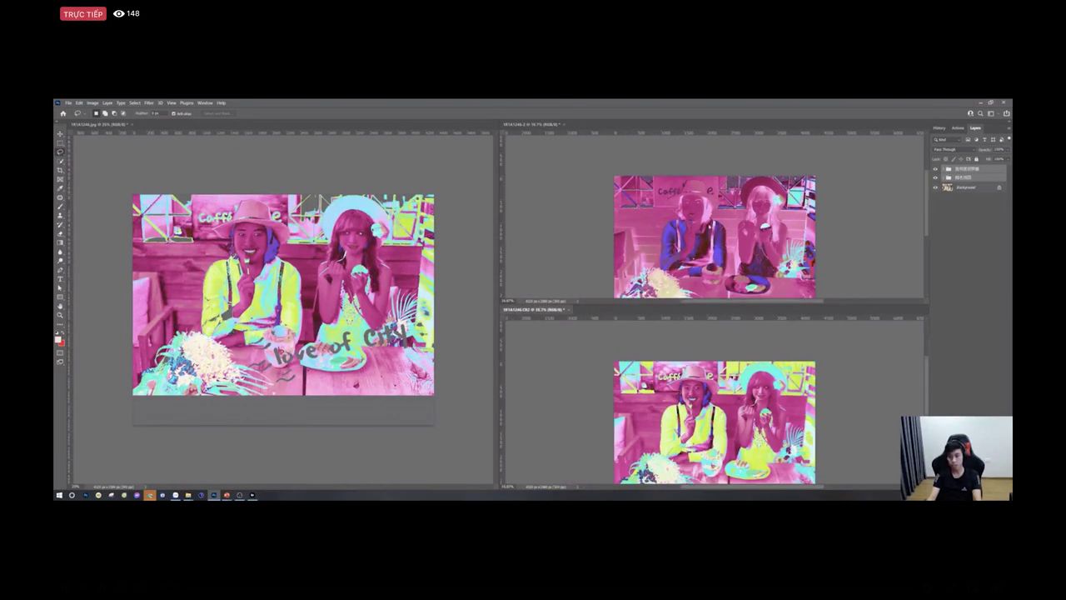
click(710, 226)
key(ctrl+plus)
key(ctrl+plus)
key(ctrl+plus)
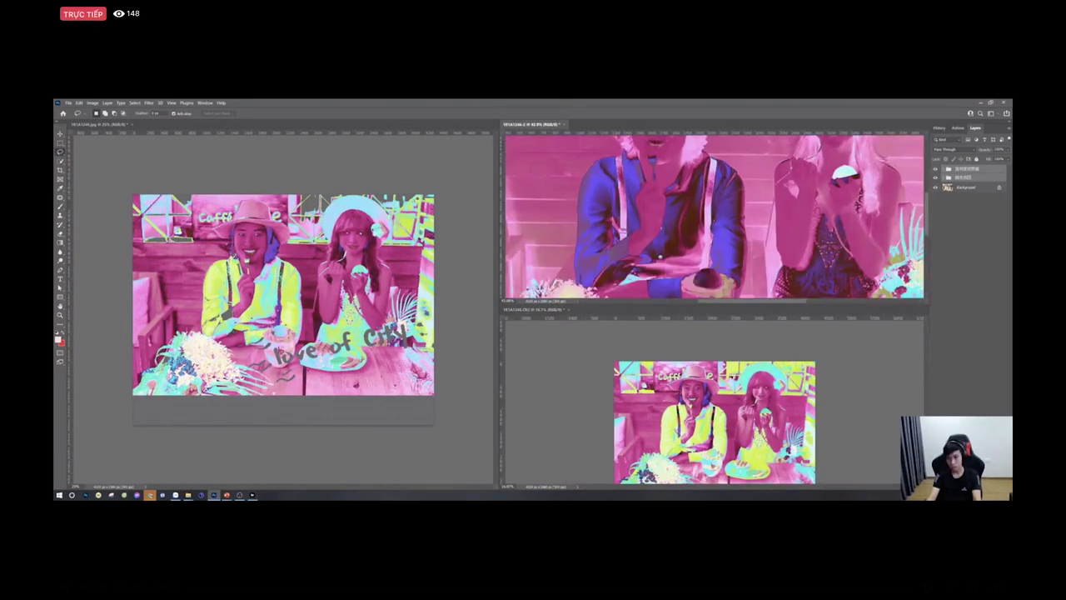
key(ctrl+minus)
key(ctrl+minus)
key(ctrl+minus)
key(ctrl+plus)
key(ctrl+minus)
key(ctrl+Tab)
key(ctrl+plus)
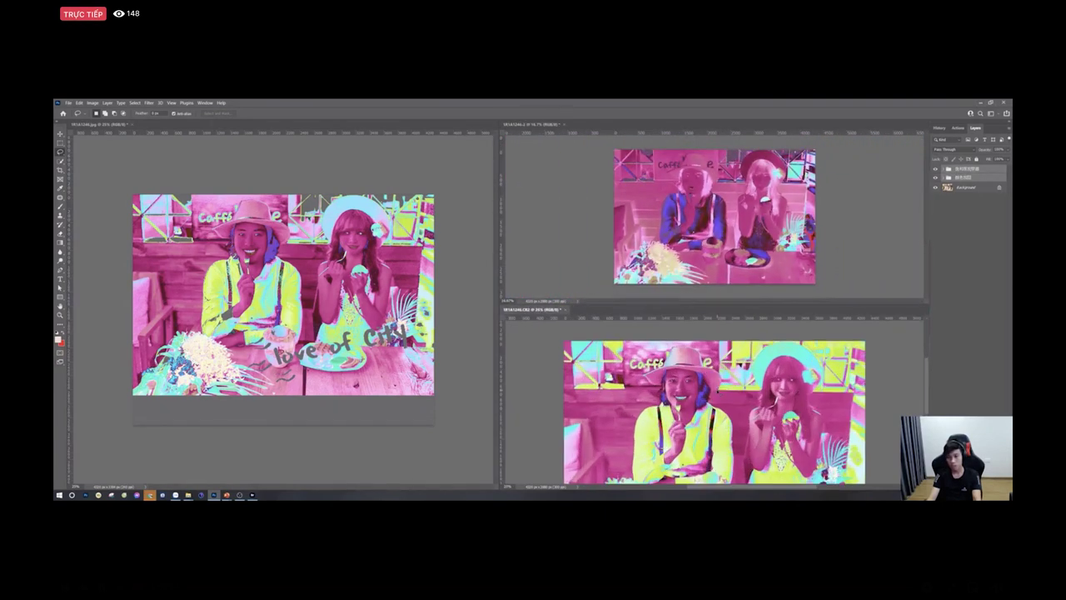
key(ctrl+minus)
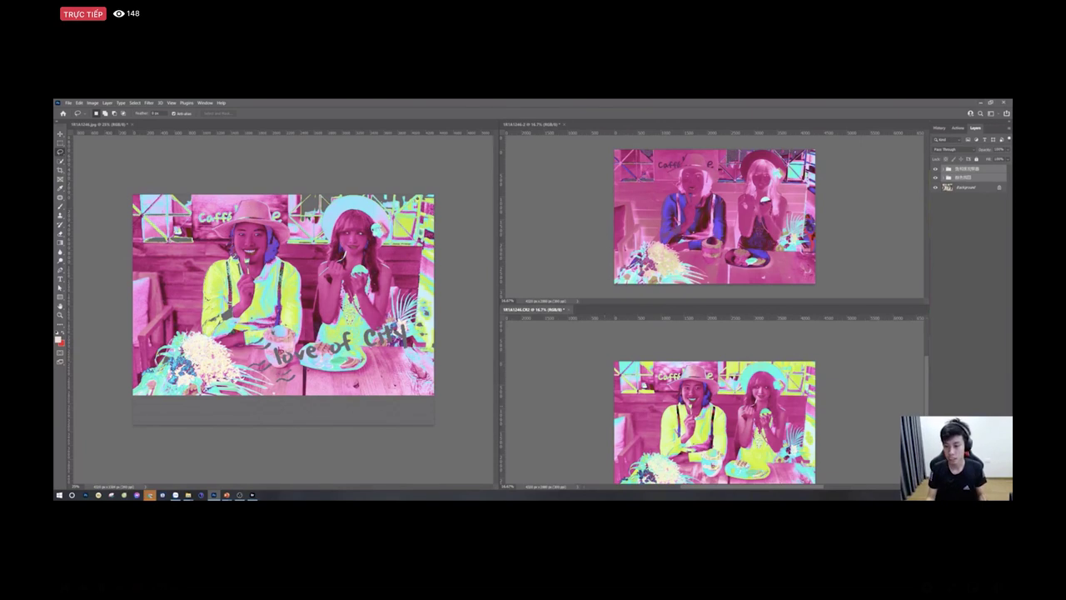
drag(699, 411, 690, 383)
scroll(688, 366, up, 2)
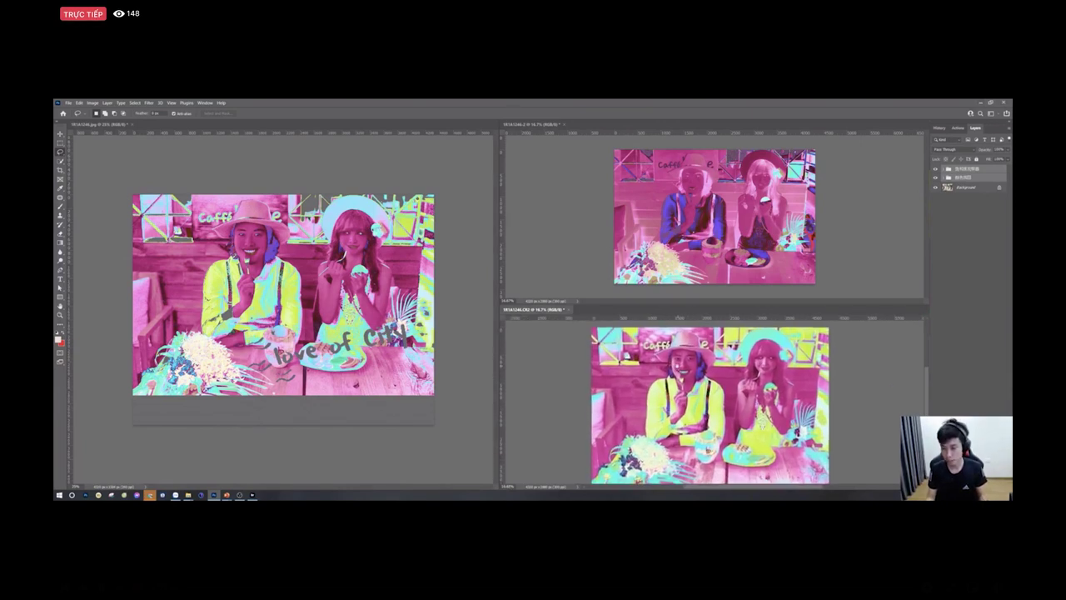
click(695, 218)
scroll(697, 199, up, 2)
drag(706, 203, 692, 197)
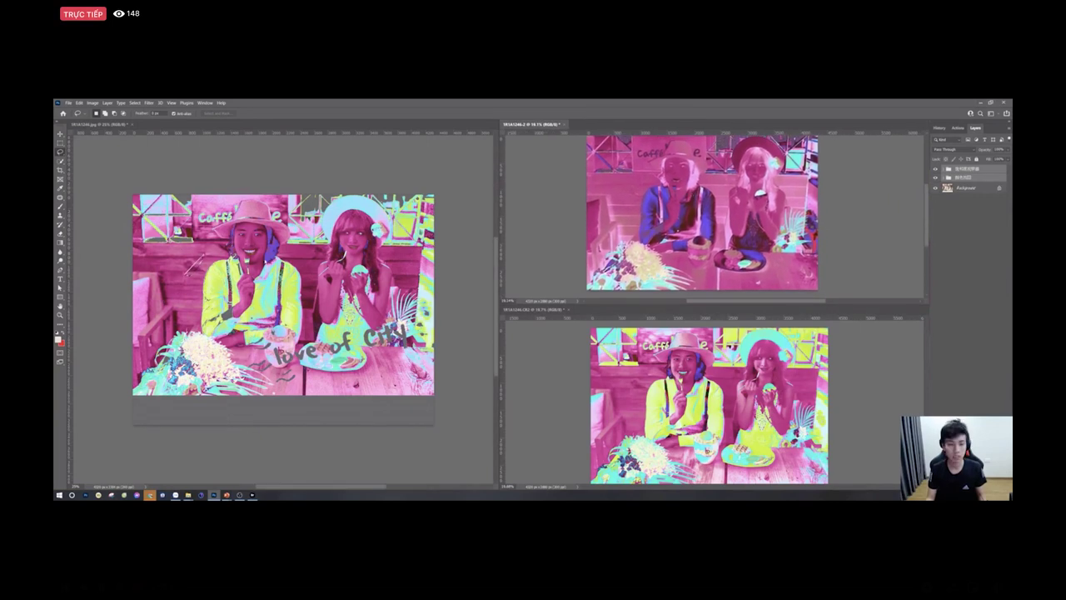
click(280, 245)
scroll(309, 284, up, 3)
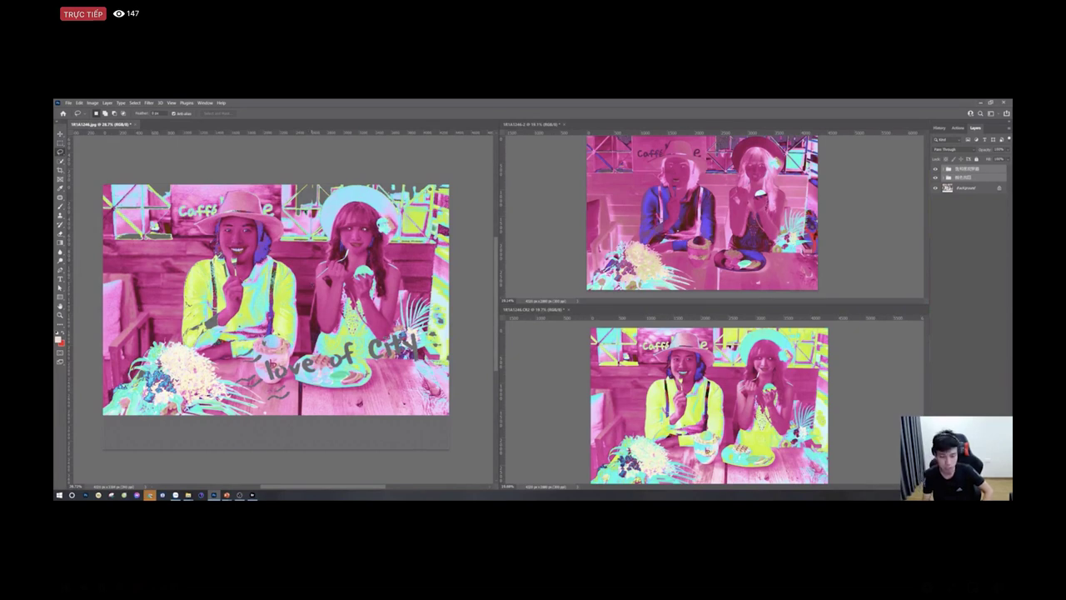
Step: Check the live broadcast in OBS Studio and return to the tiled photos
click(239, 495)
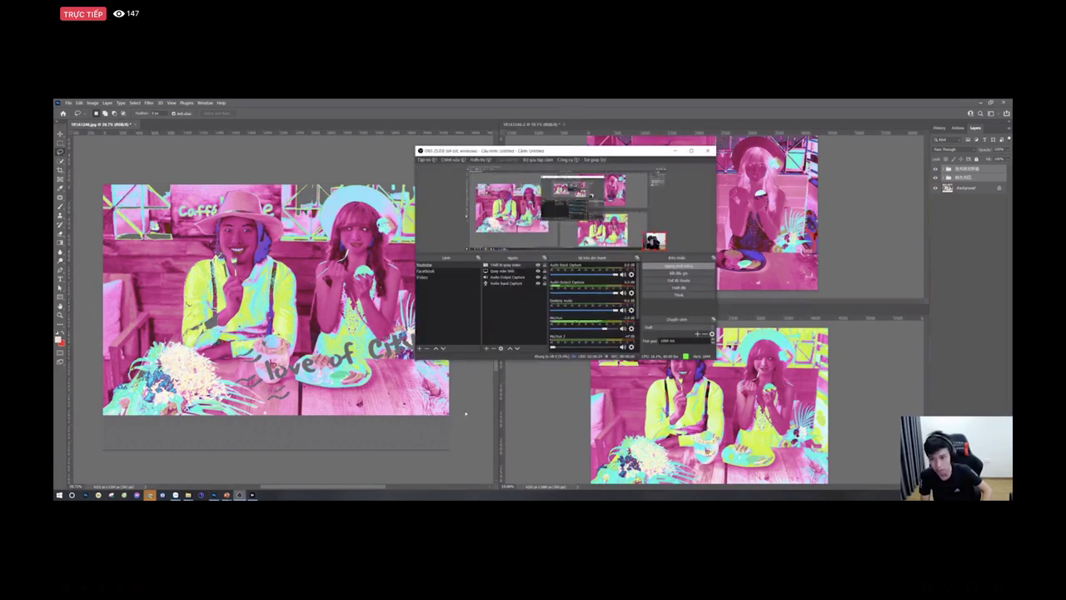
click(675, 151)
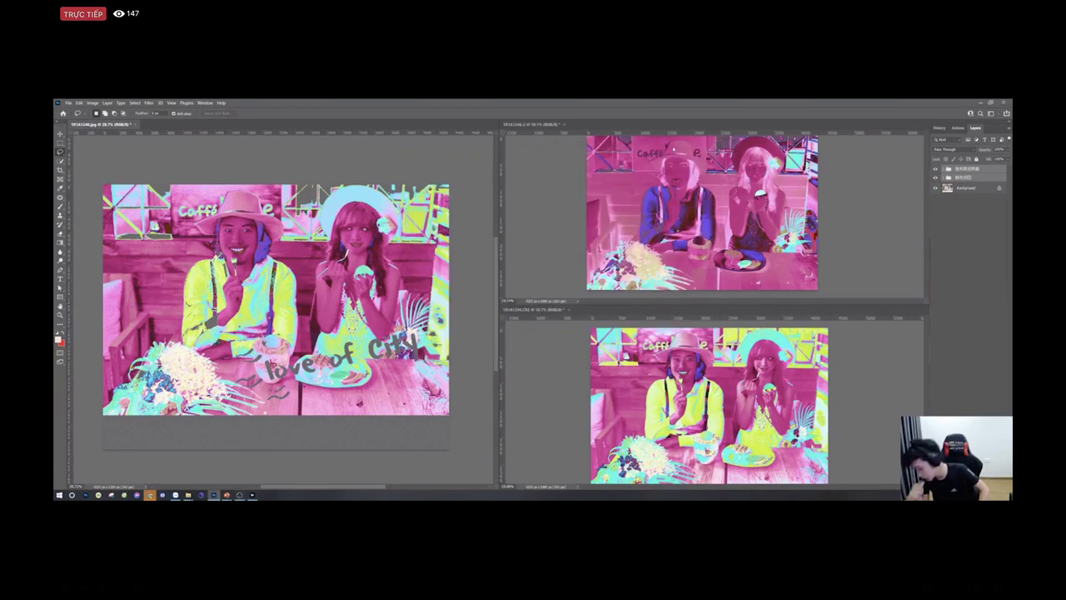
Step: Switch to the Facebook Live page in Chrome and expand the mini player into the video view with comments
mouse_move(1003, 486)
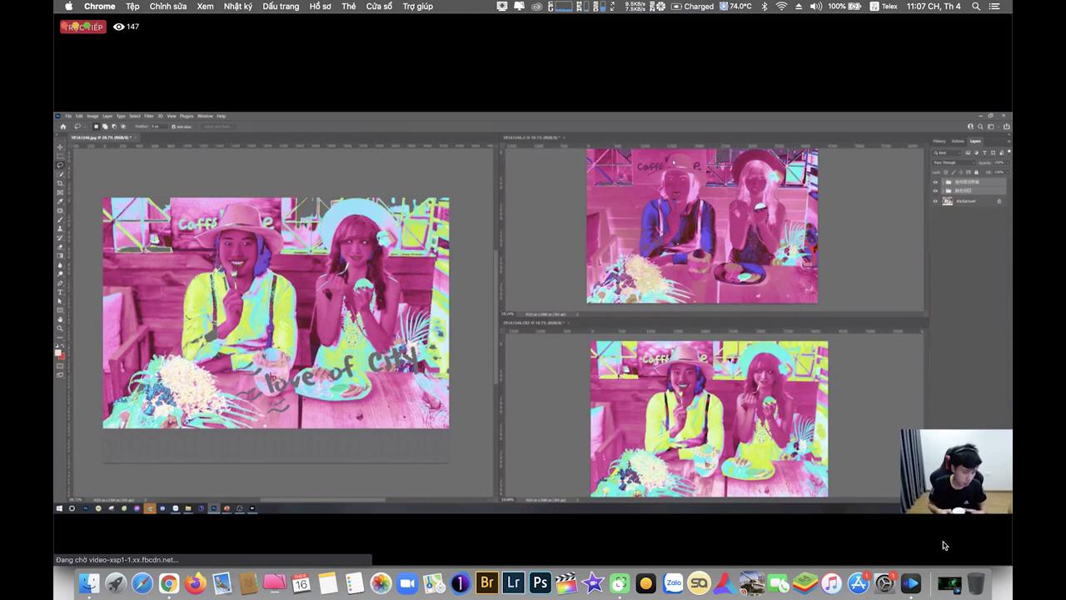
click(950, 583)
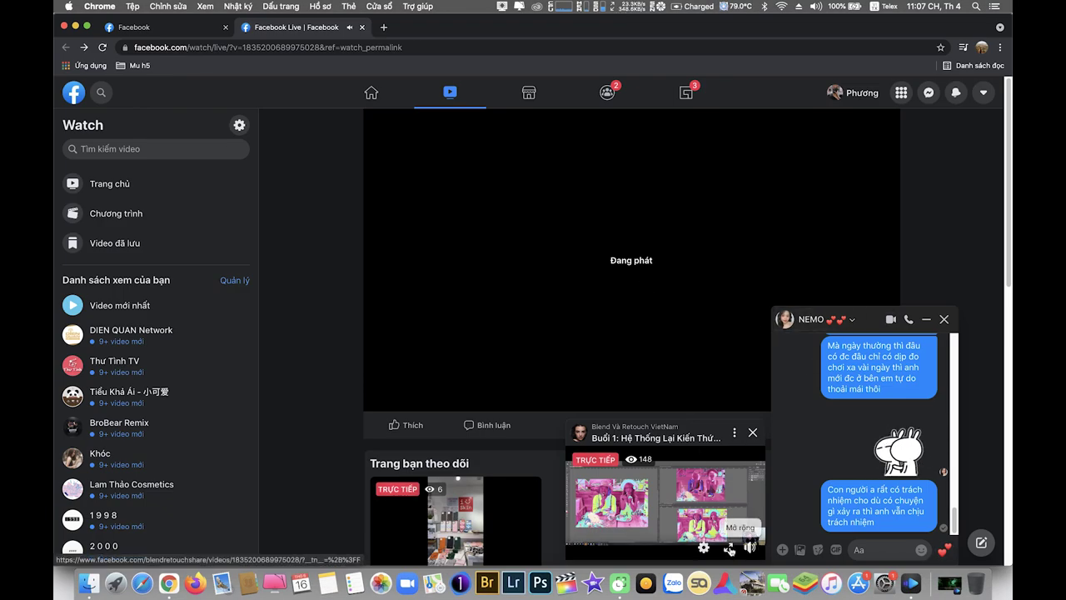
click(729, 548)
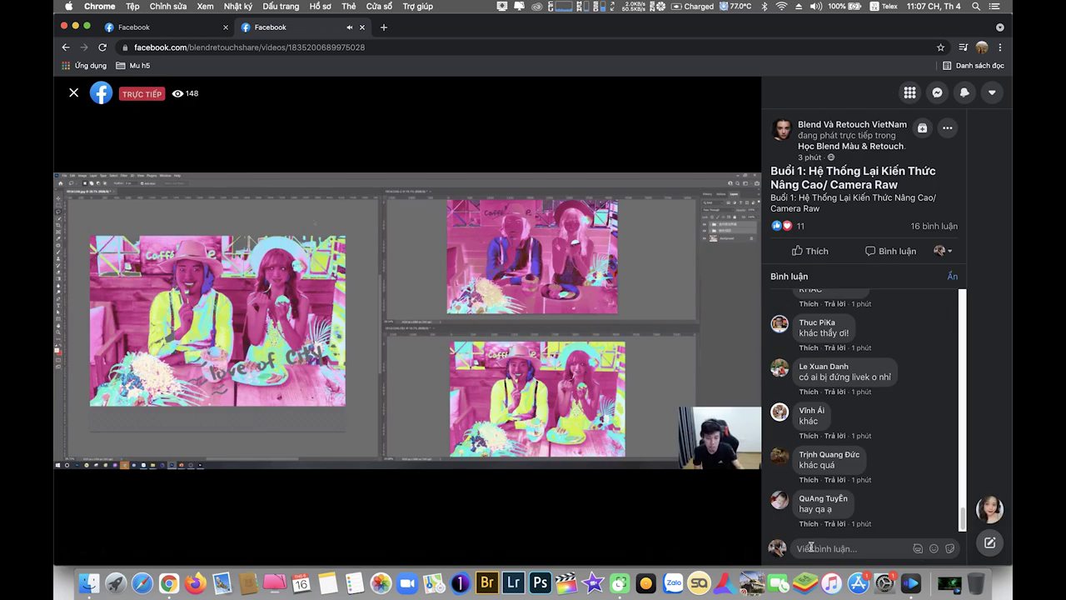
Step: Post the comment "em quay từ đầu" on the live video
click(816, 547)
text(em quay )
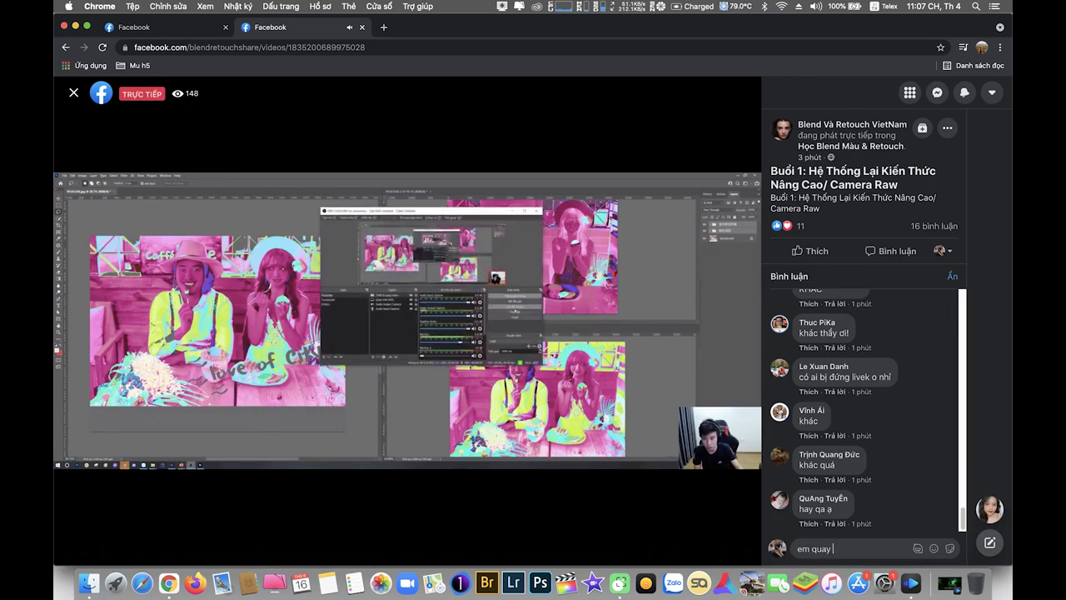
text(từ đầu)
key(Return)
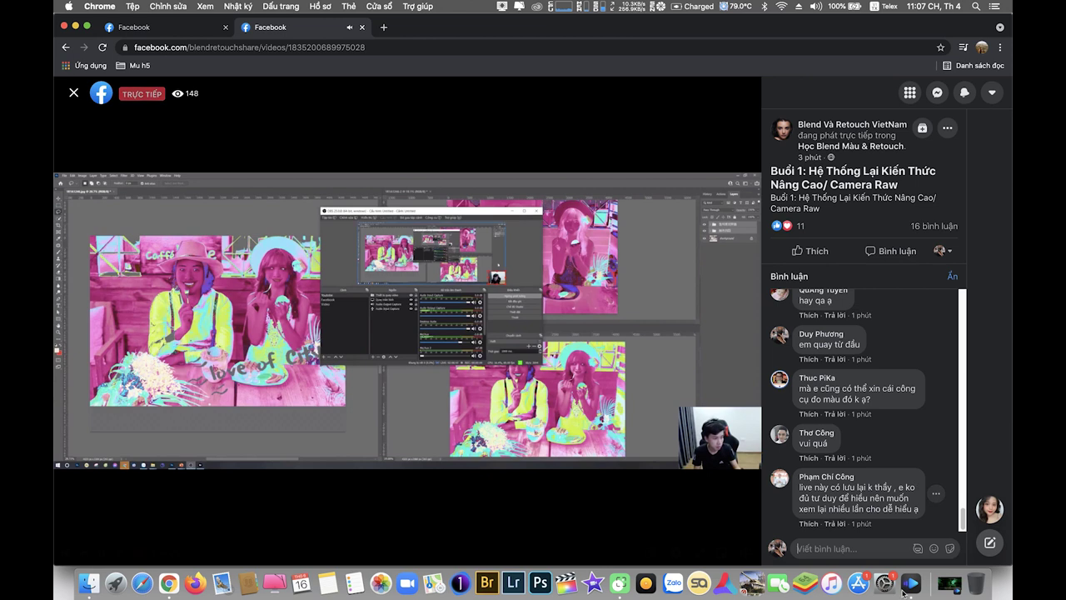
Step: Post another comment on the live video reading "quay hơn 2 tiếng ròii"
click(806, 548)
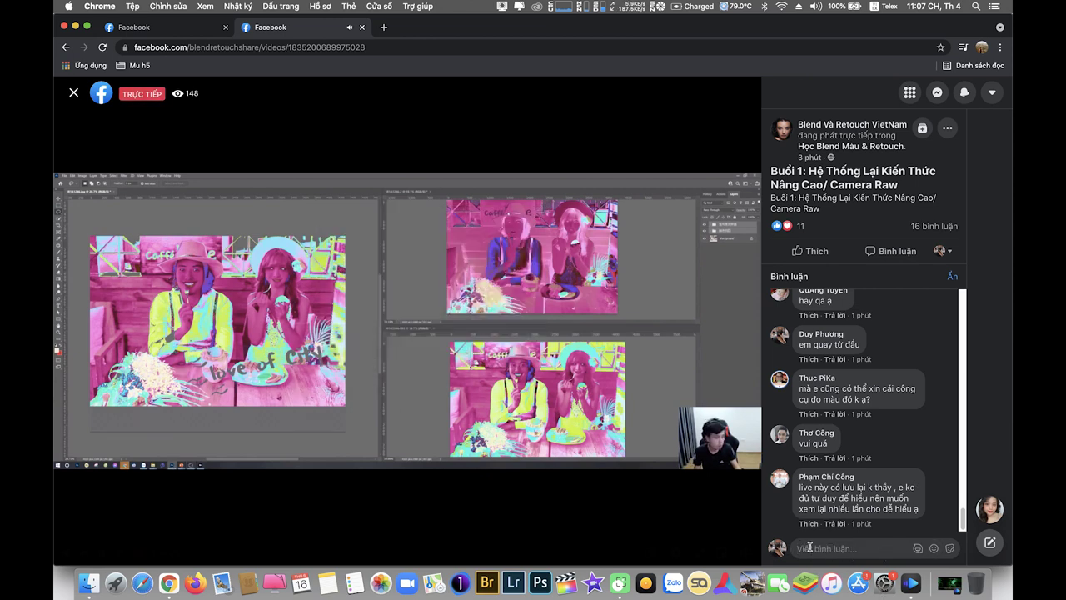
text(quay hơn )
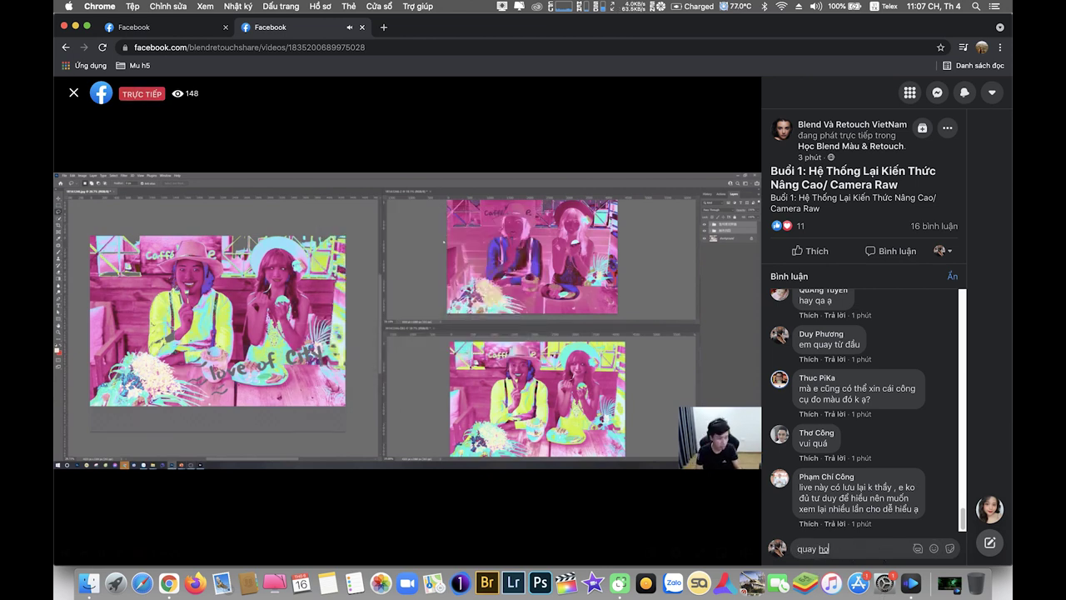
text(2 tiếng rồi)
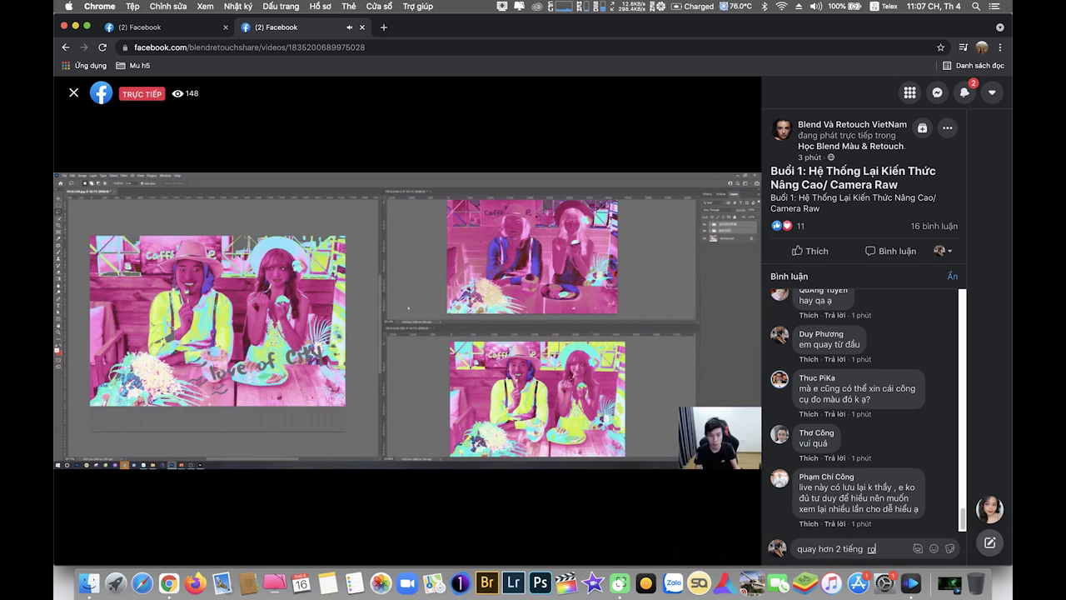
key(Return)
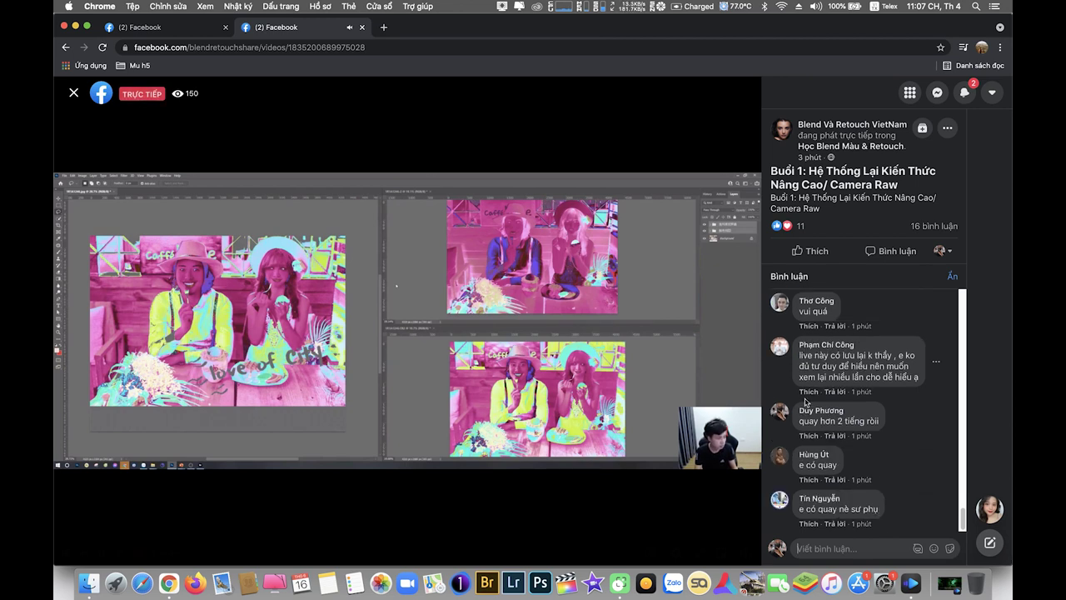
mouse_move(676, 419)
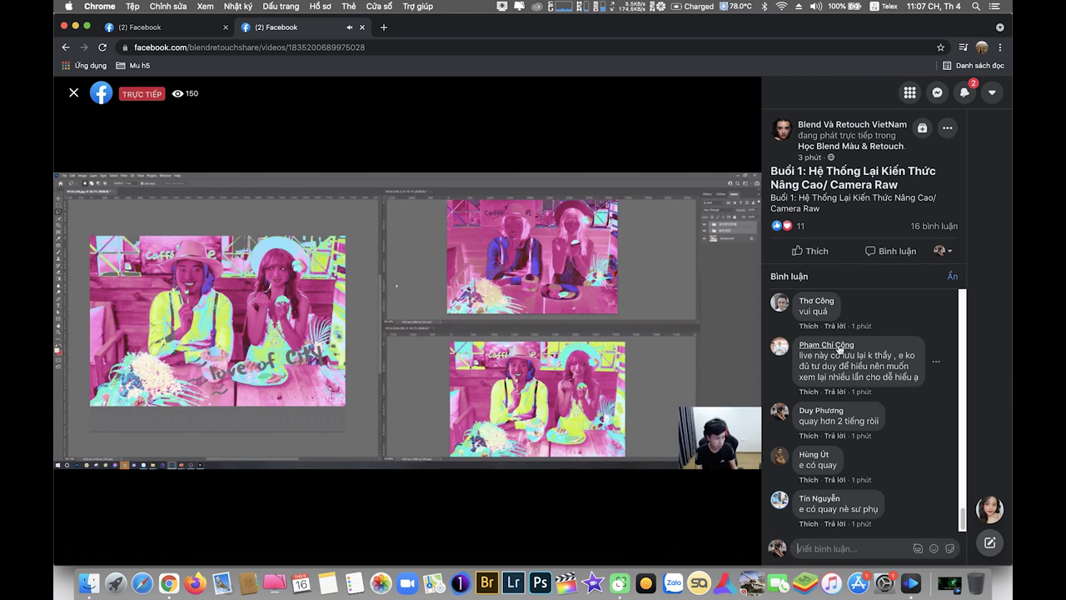
mouse_move(839, 350)
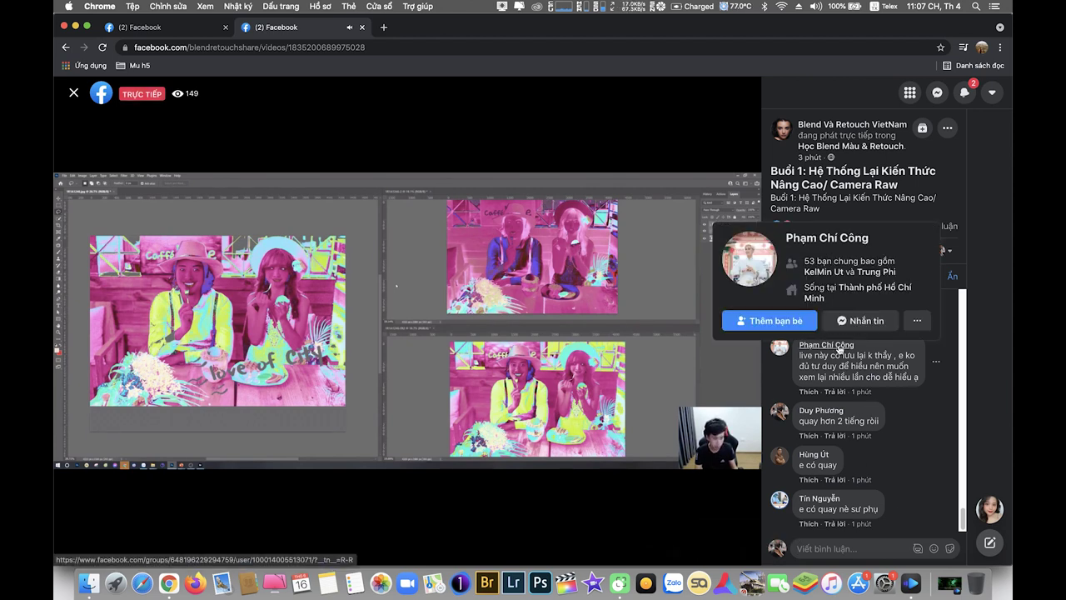
Step: Post the comment "em quay từ đầu đến cuối ạ" on the live video
mouse_move(721, 553)
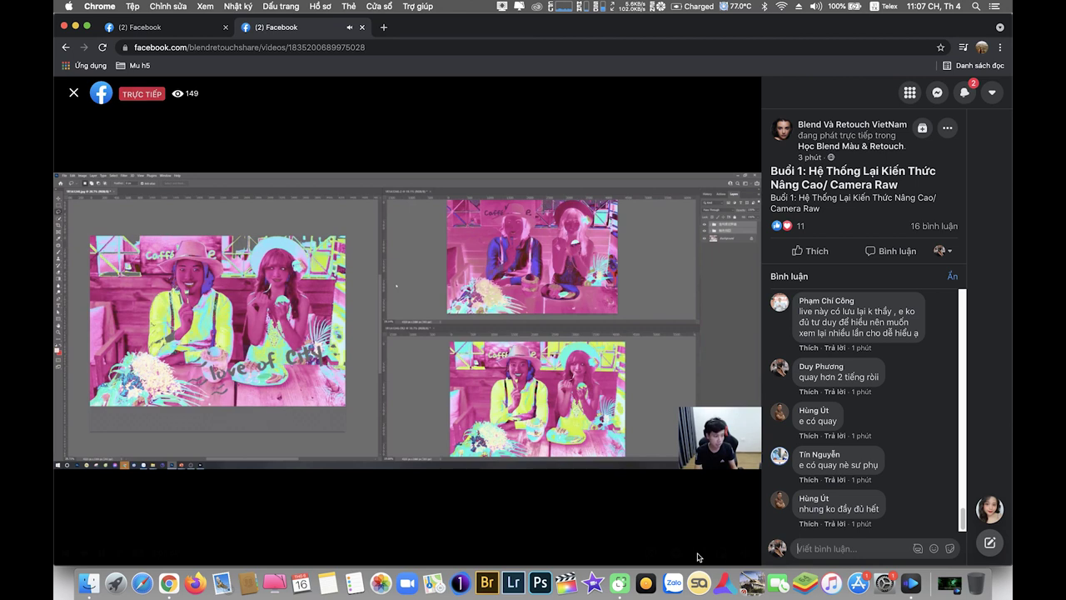
click(806, 548)
text(em quay từ đầu)
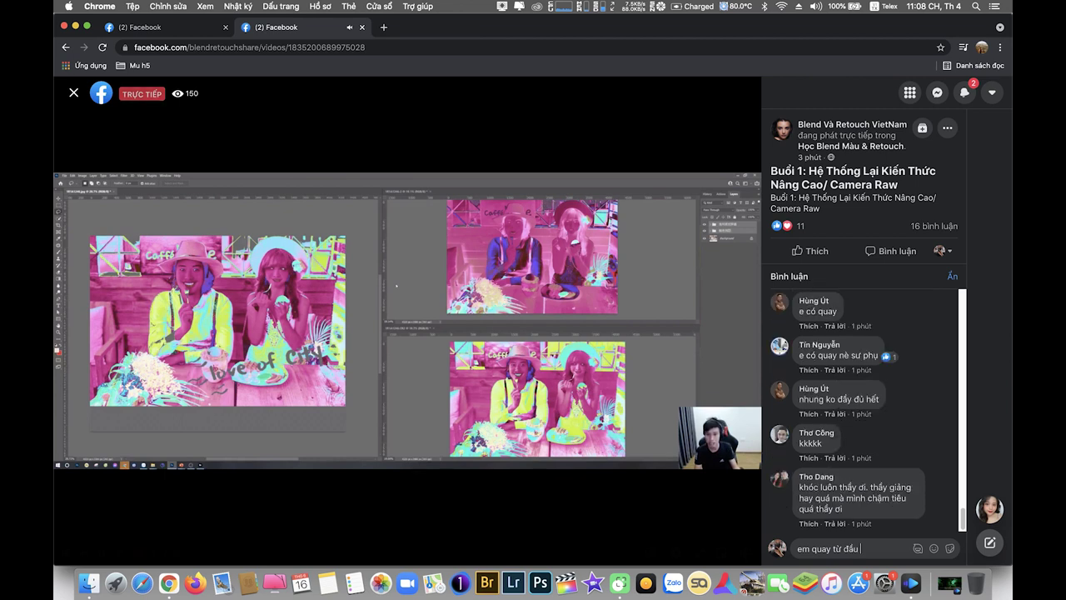
text( đến cuối)
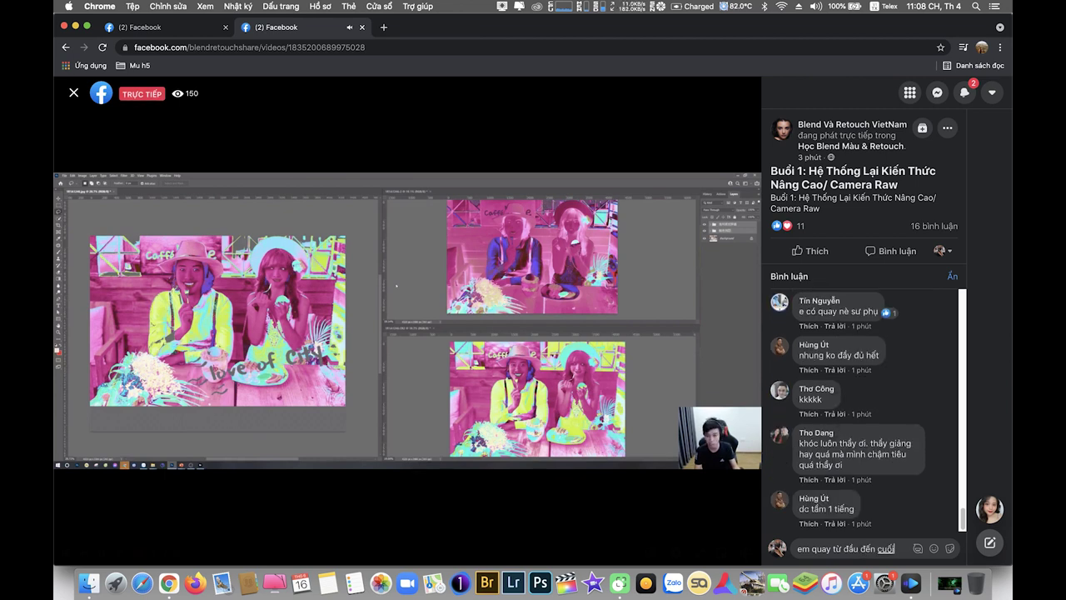
text( ạ)
key(Return)
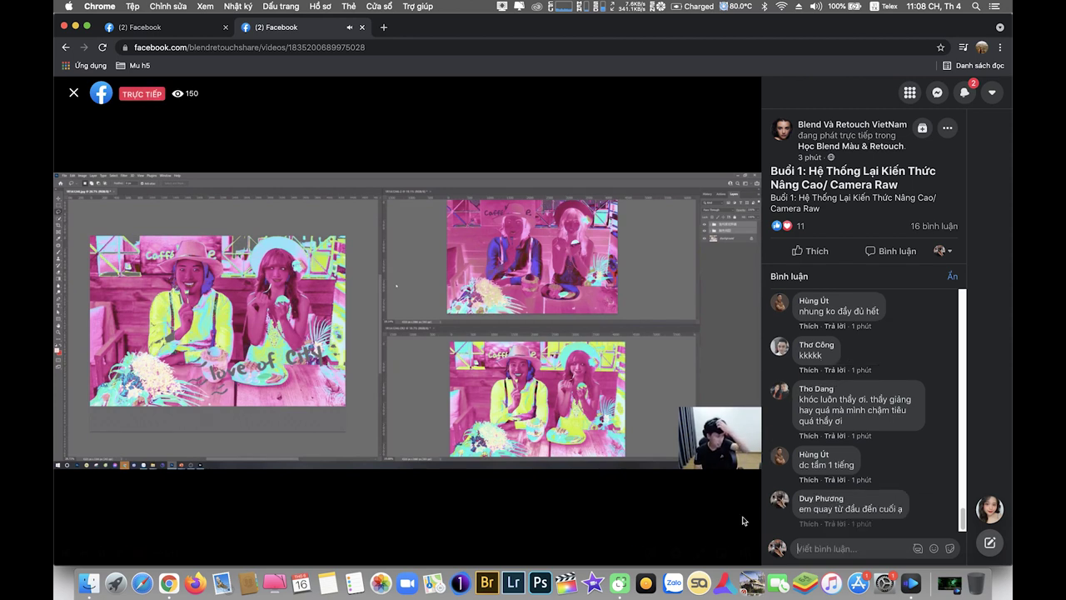
Step: Close the extra Facebook tab and show the live video full screen
click(225, 27)
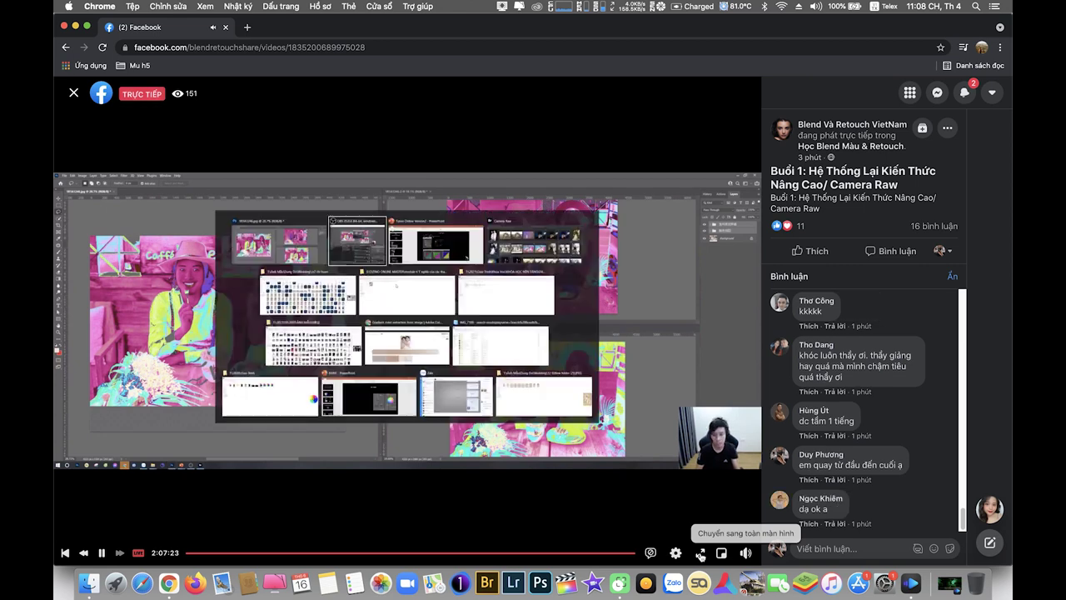
click(701, 555)
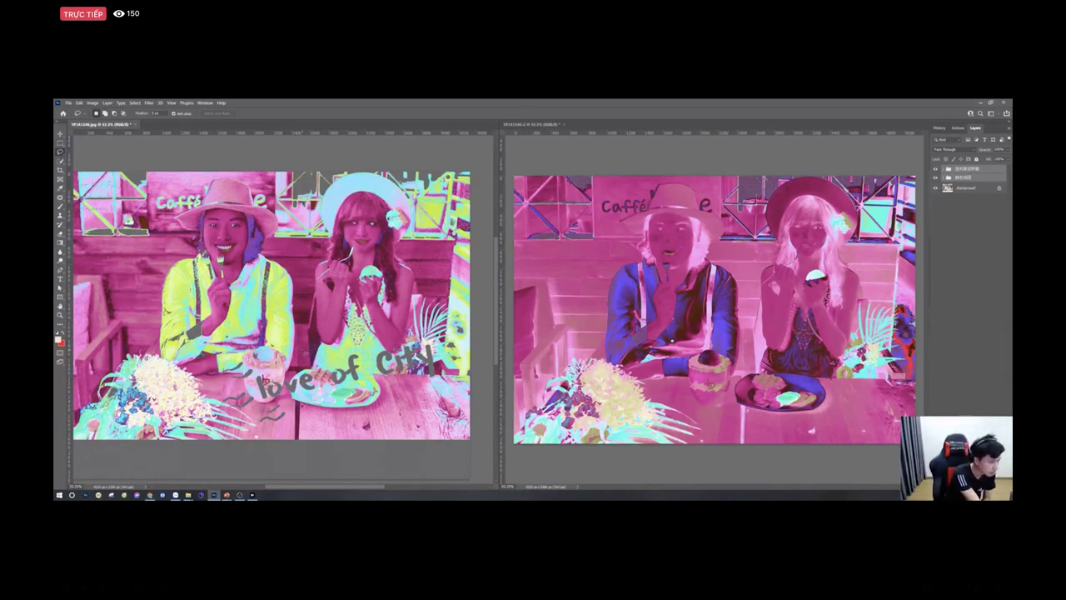
mouse_move(1011, 459)
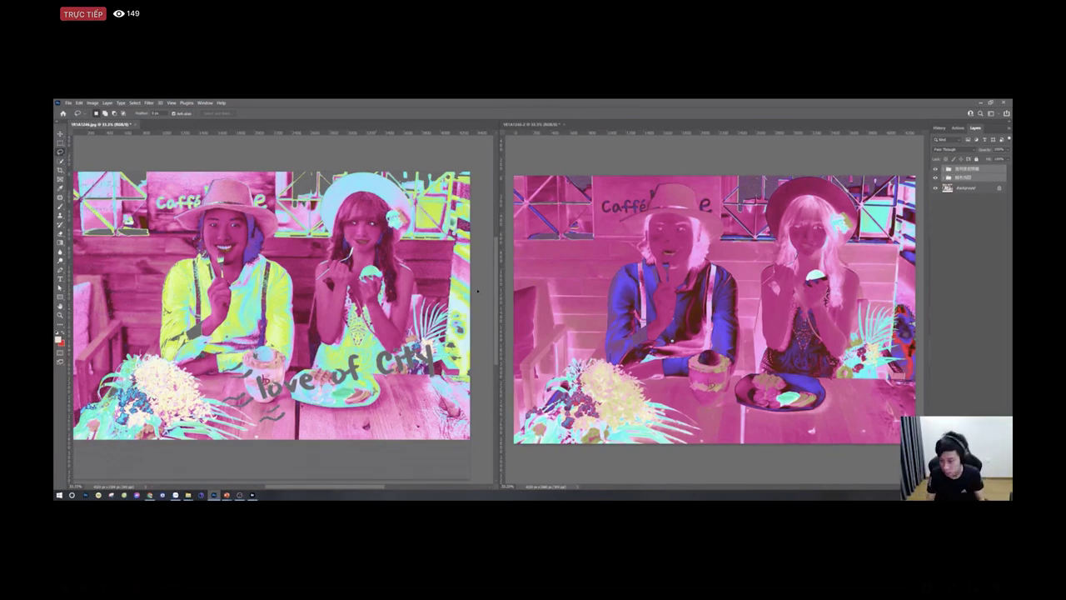
Step: Close the open café photos in Photoshop and switch to the Camera Raw folder in Bridge
key(ctrl+w)
click(534, 248)
key(ctrl+w)
click(534, 248)
key(super+Tab)
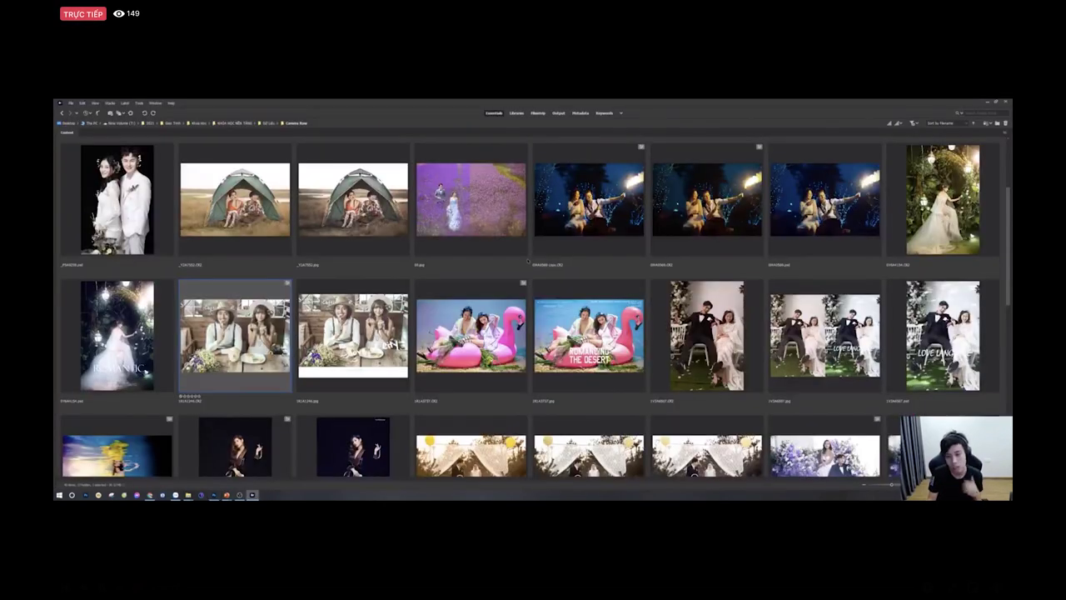
Step: Browse the photo thumbnails in the Camera Raw folder from beginning to end
click(528, 261)
scroll(469, 292, up, 2)
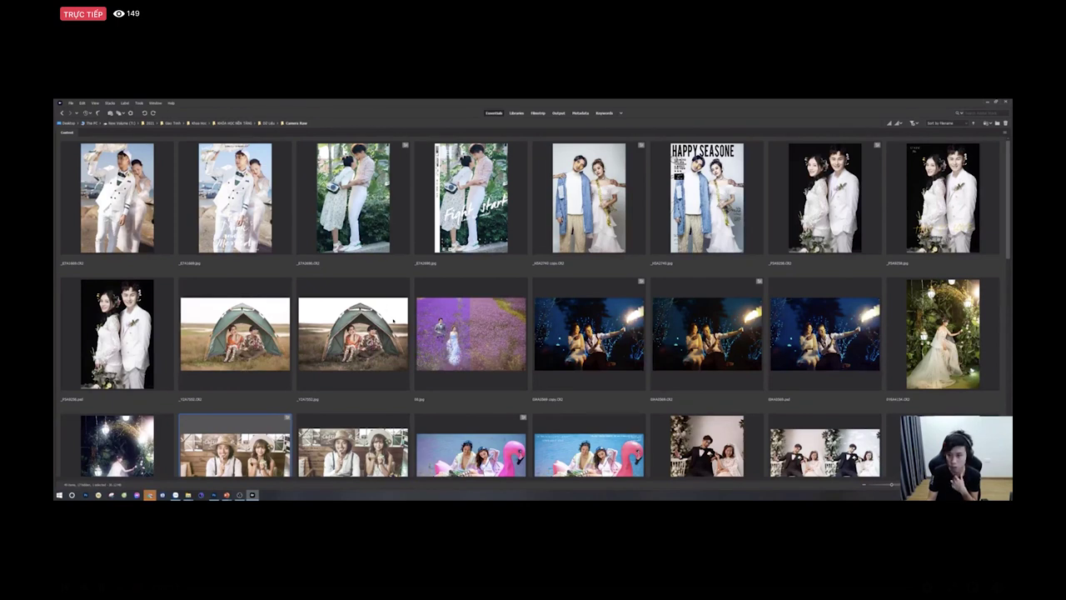
scroll(1011, 457, down, 2)
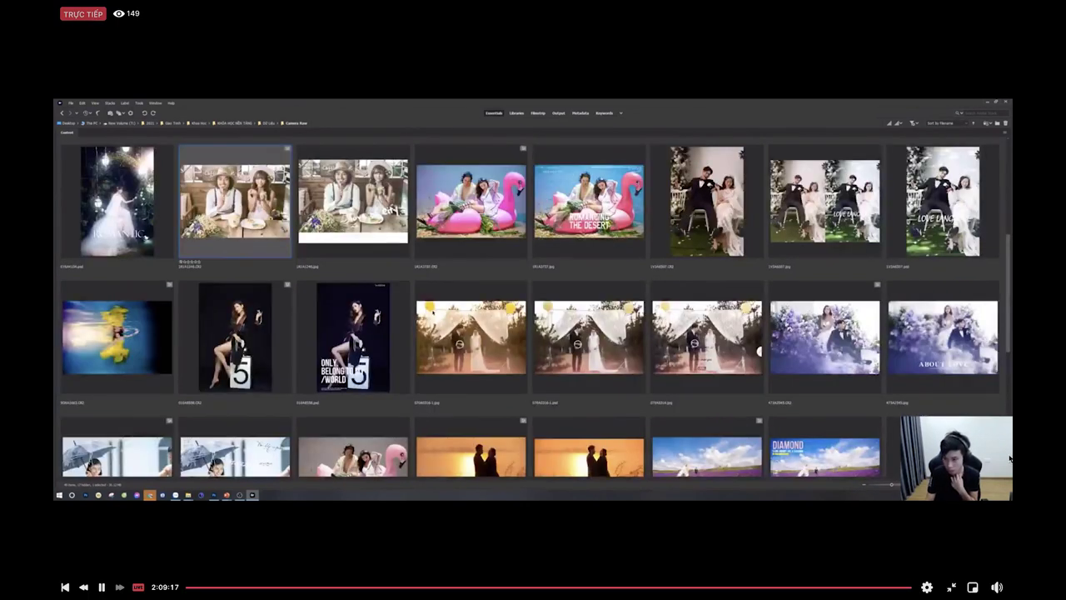
scroll(1011, 458, down, 1)
scroll(1011, 458, down, 2)
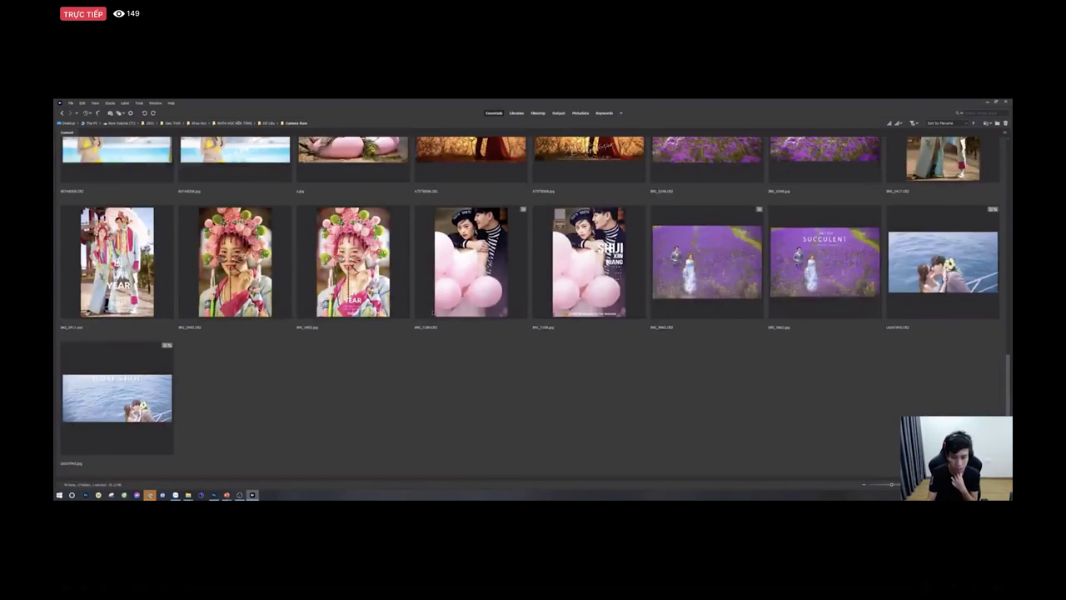
scroll(1010, 458, up, 10)
scroll(1011, 457, down, 2)
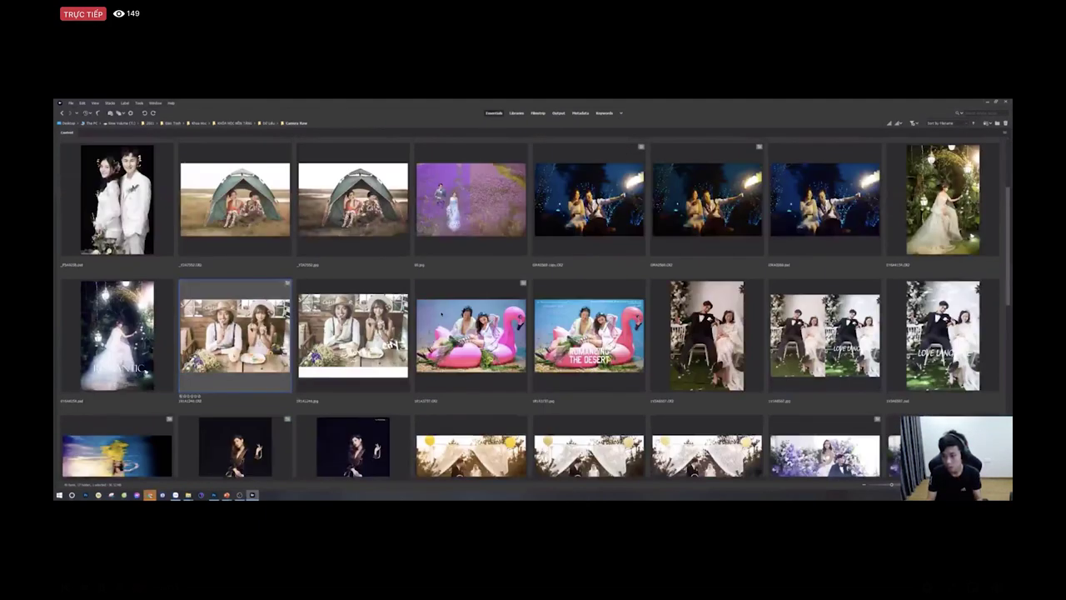
Step: Preview the purple-flower wedding photo and its "ABOUT LOVE" version full screen, and return to the thumbnails
click(820, 337)
key(space)
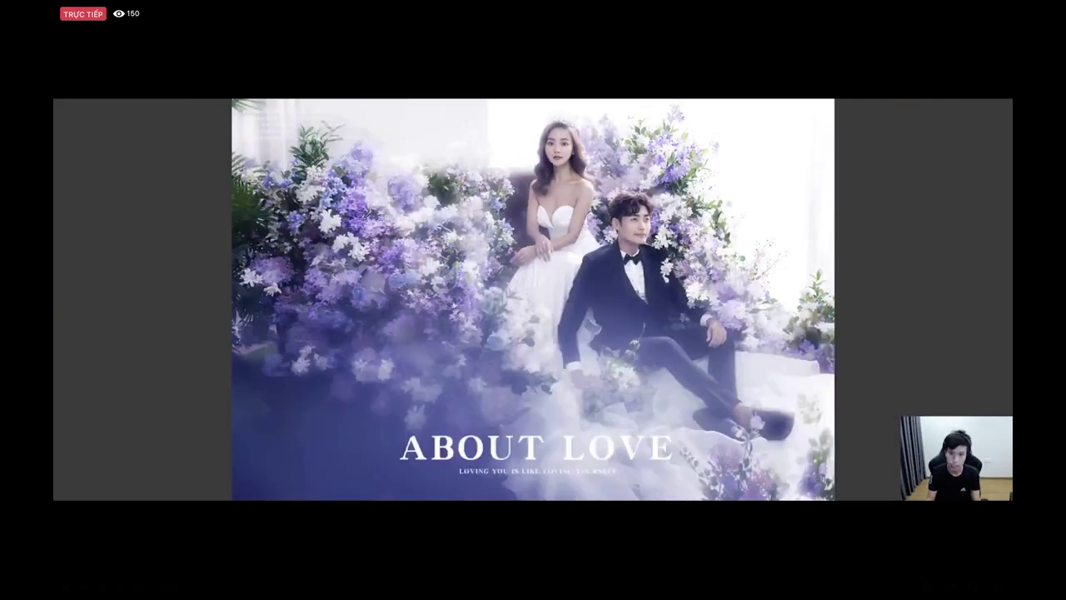
key(Right)
key(Left)
key(space)
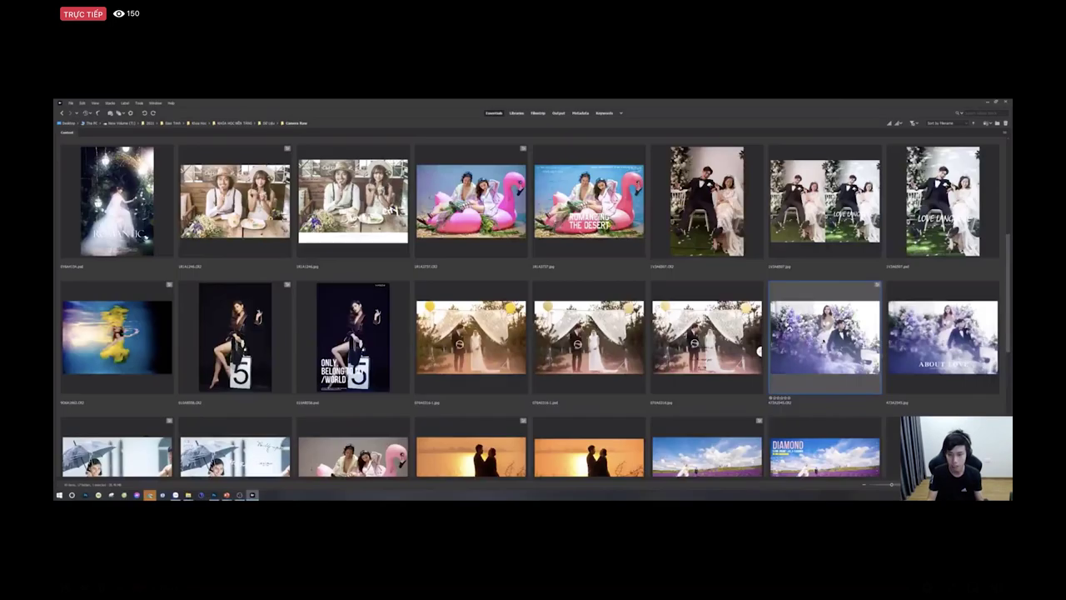
scroll(821, 337, up, 1)
scroll(533, 309, up, 2)
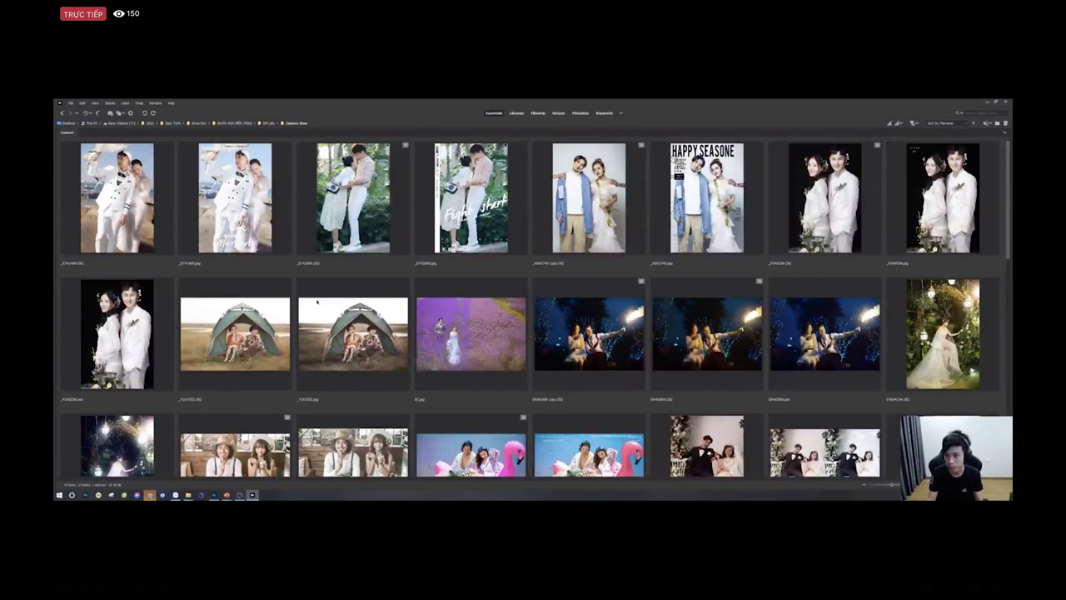
Step: Switch to the File Explorer search results for IMG_7188 and show them as large icons
key(alt+Tab)
key(alt+Tab)
key(alt+Tab)
key(alt+Tab)
key(alt+Tab)
key(alt+Tab)
key(alt+Tab)
key(alt+Tab)
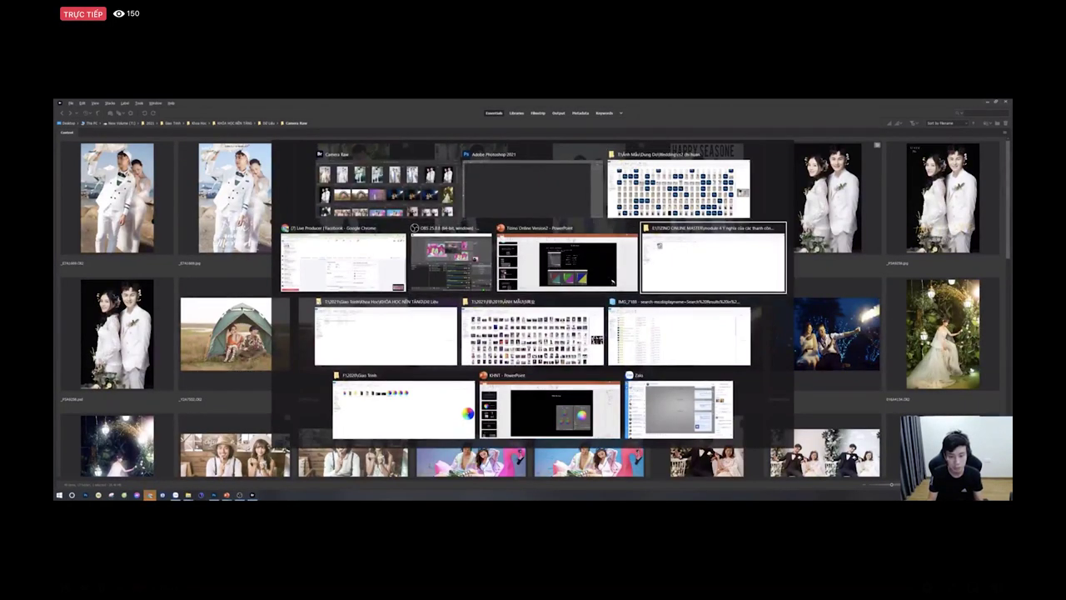
key(alt+Tab)
key(alt+Tab)
key(alt+Tab)
key(alt+Tab)
key(alt+Tab)
key(alt+Tab)
key(alt+Tab)
key(alt+Tab)
key(alt+Tab)
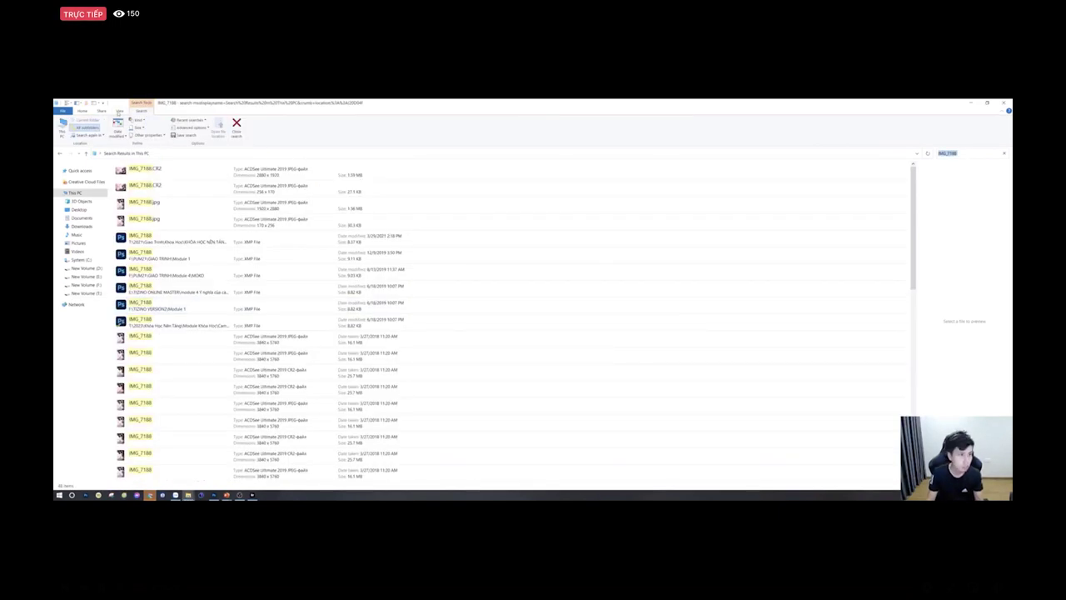
click(119, 112)
click(156, 120)
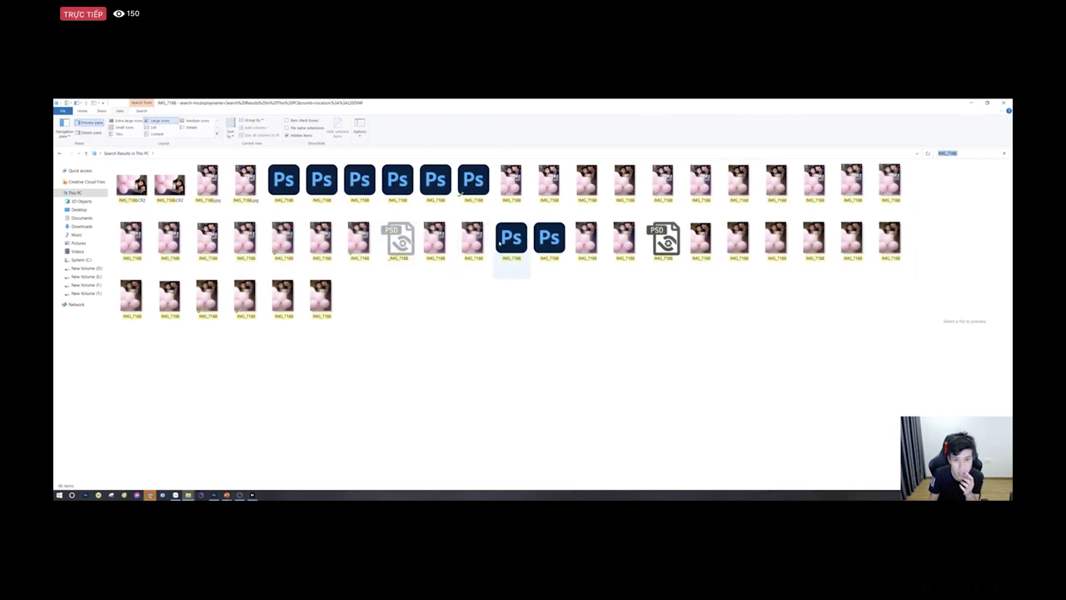
Step: Open the IMG_7188 PSD in ACDSee, switch to its manage mode and select the path of the containing folder
double_click(665, 240)
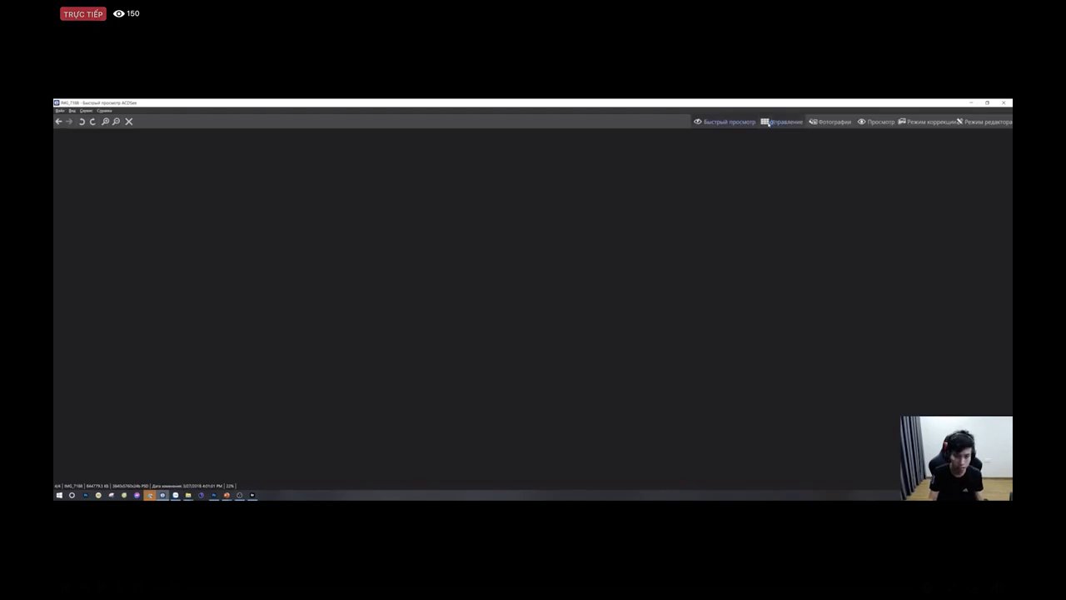
click(769, 123)
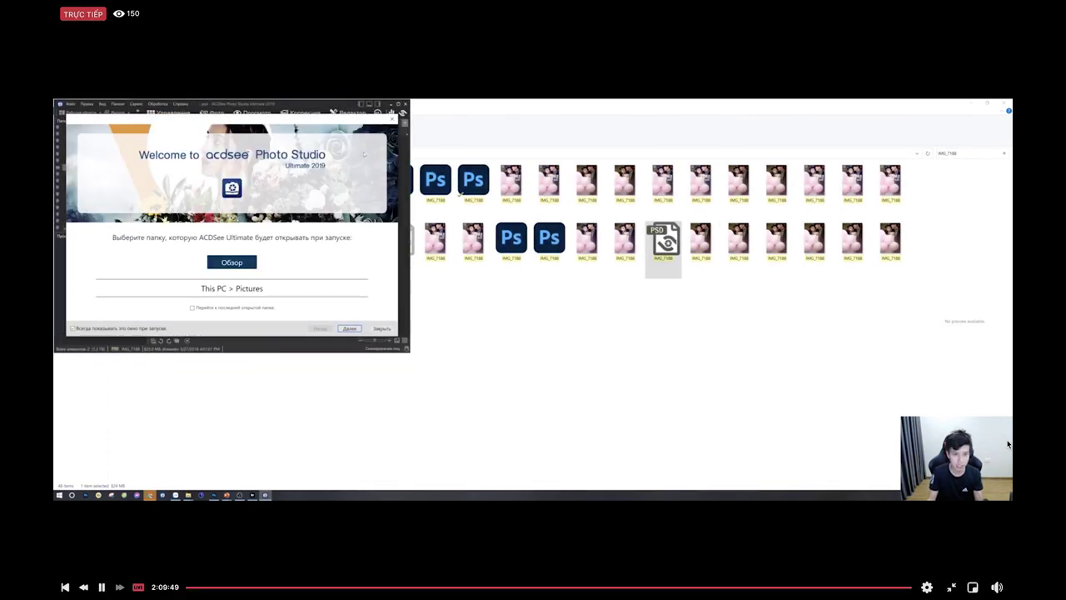
click(392, 119)
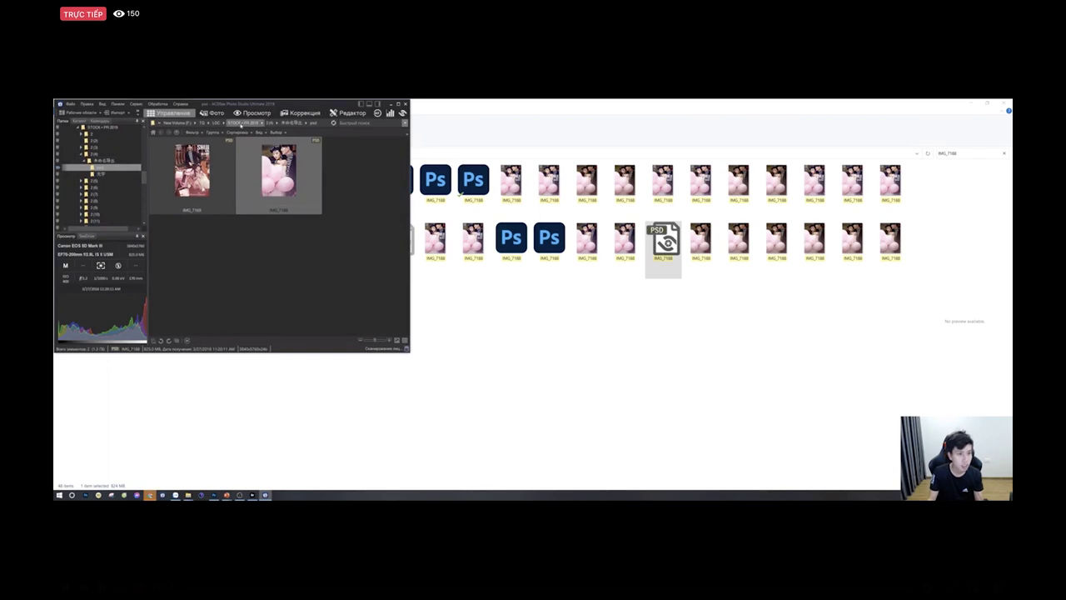
click(321, 122)
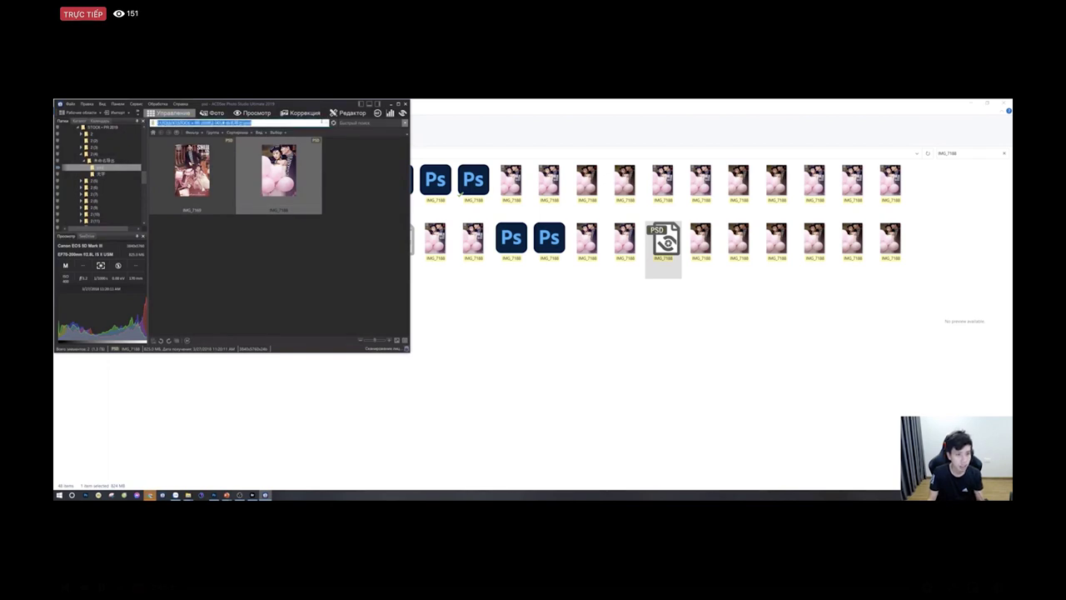
Step: Switch to File Explorer, open the psd folder from the copied path and go up to its parent folder
key(alt+Tab)
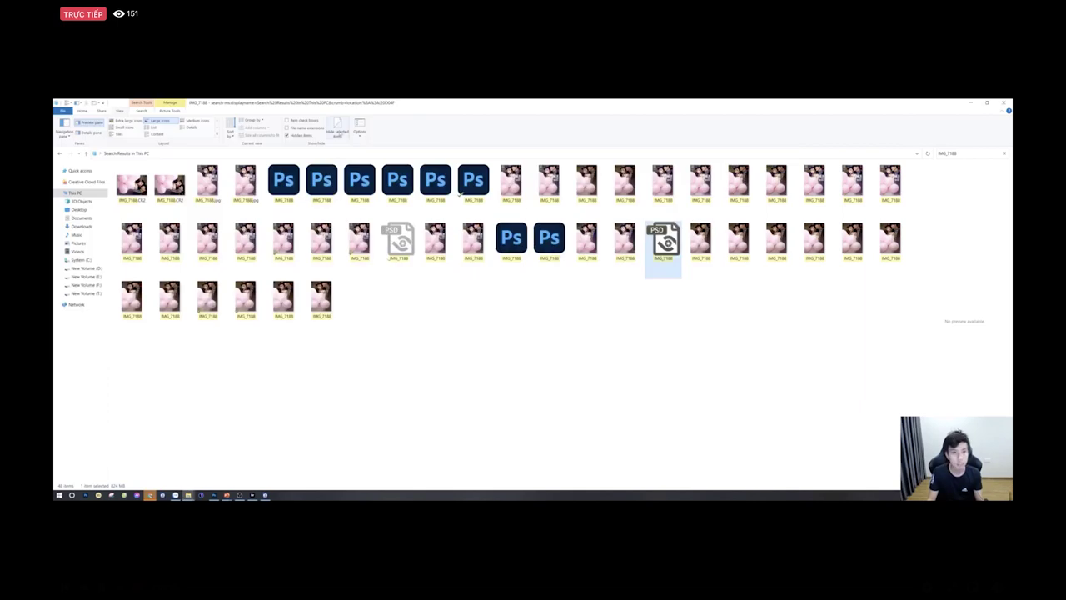
click(375, 153)
key(ctrl+v)
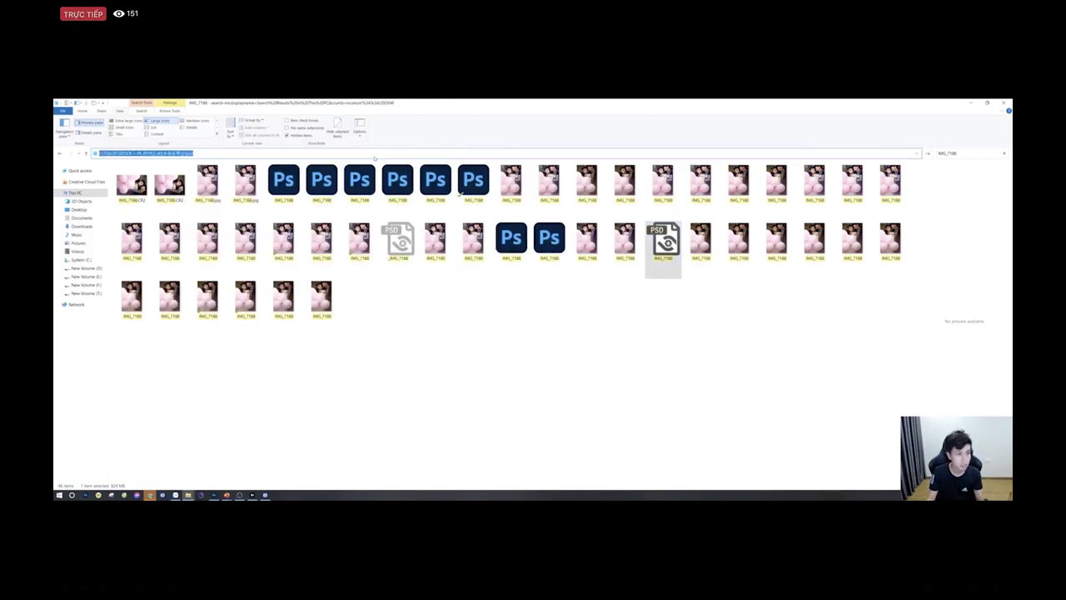
key(Return)
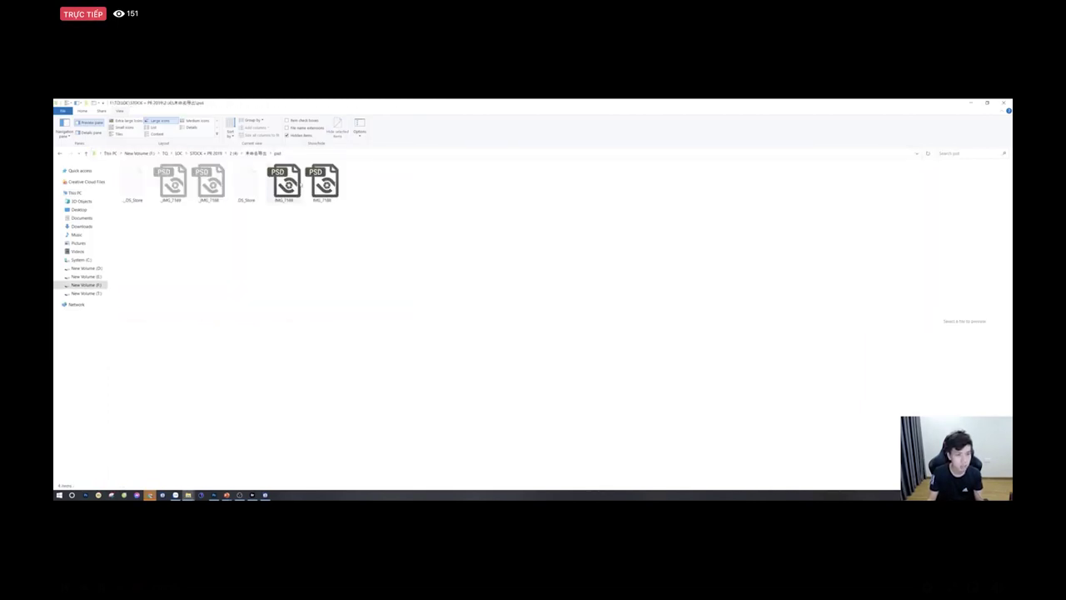
click(281, 180)
click(253, 153)
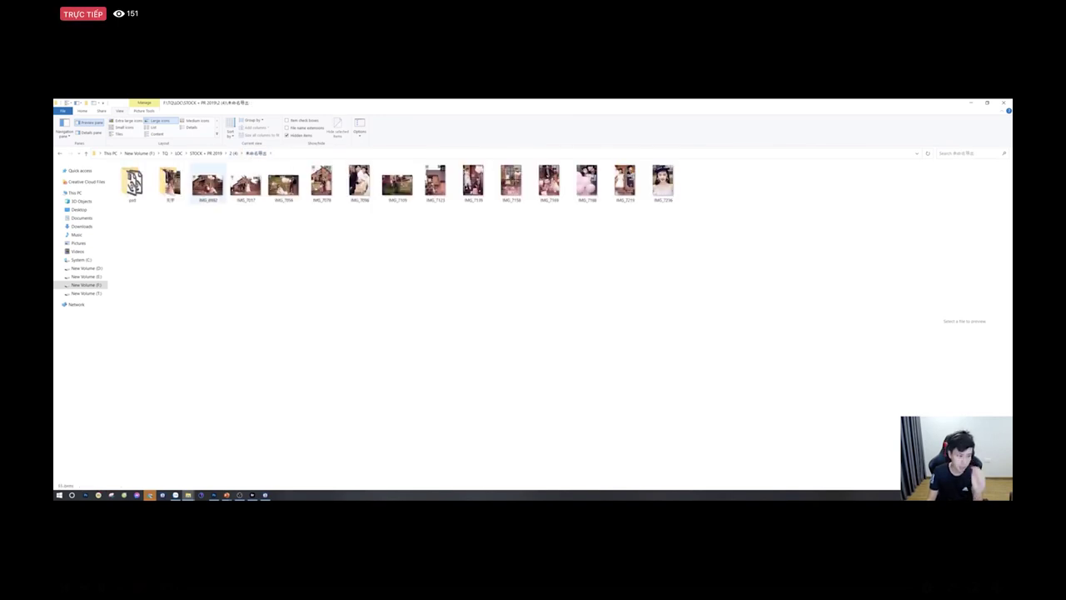
Step: Open the folder's first photo in ACDSee Photo Studio and close all of its windows
click(208, 182)
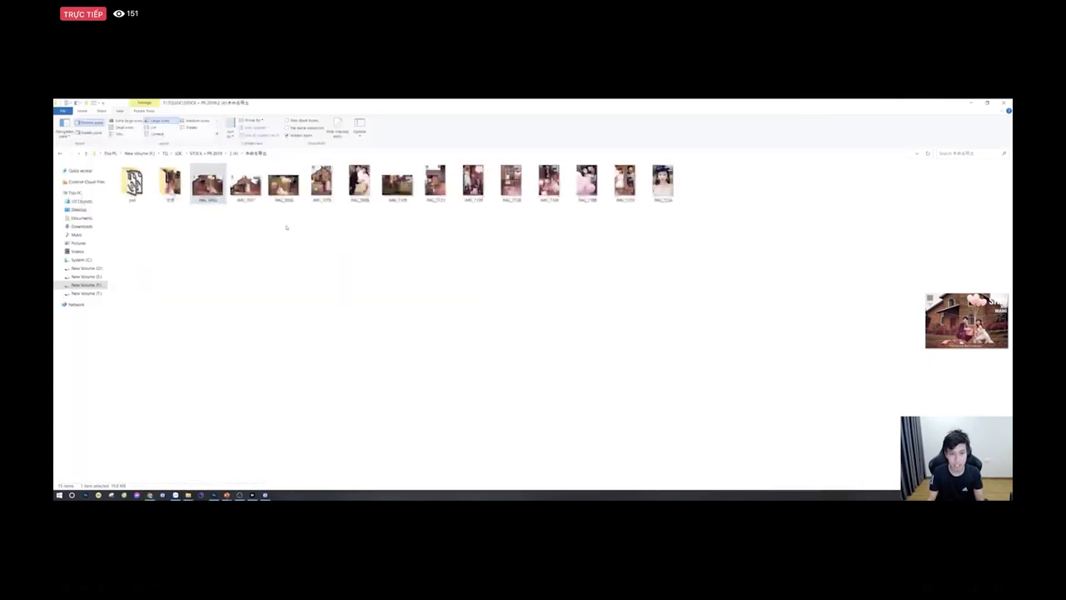
double_click(218, 183)
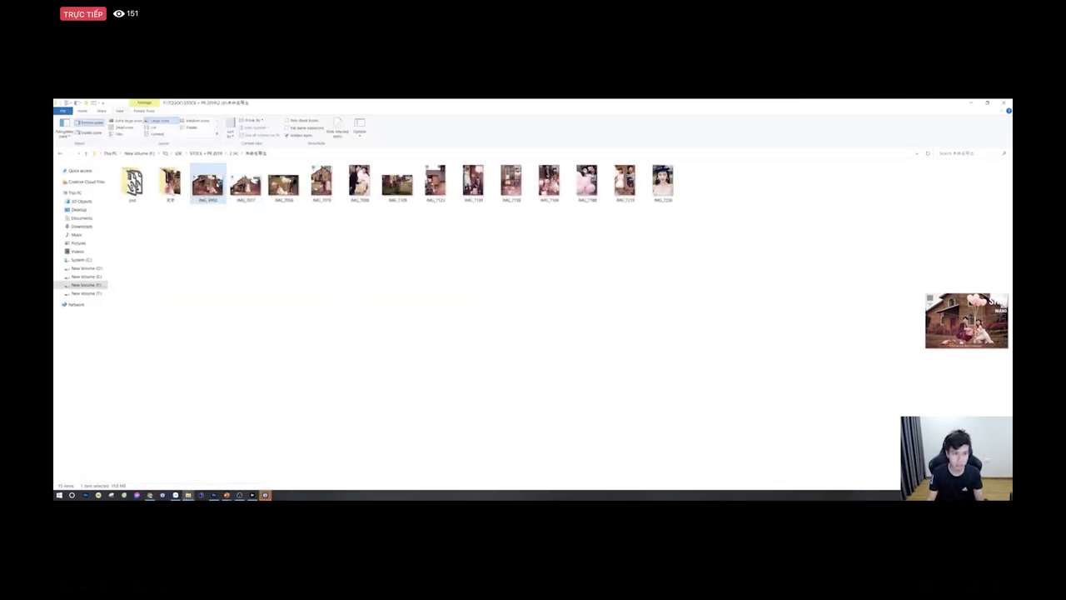
click(264, 495)
right_click(265, 494)
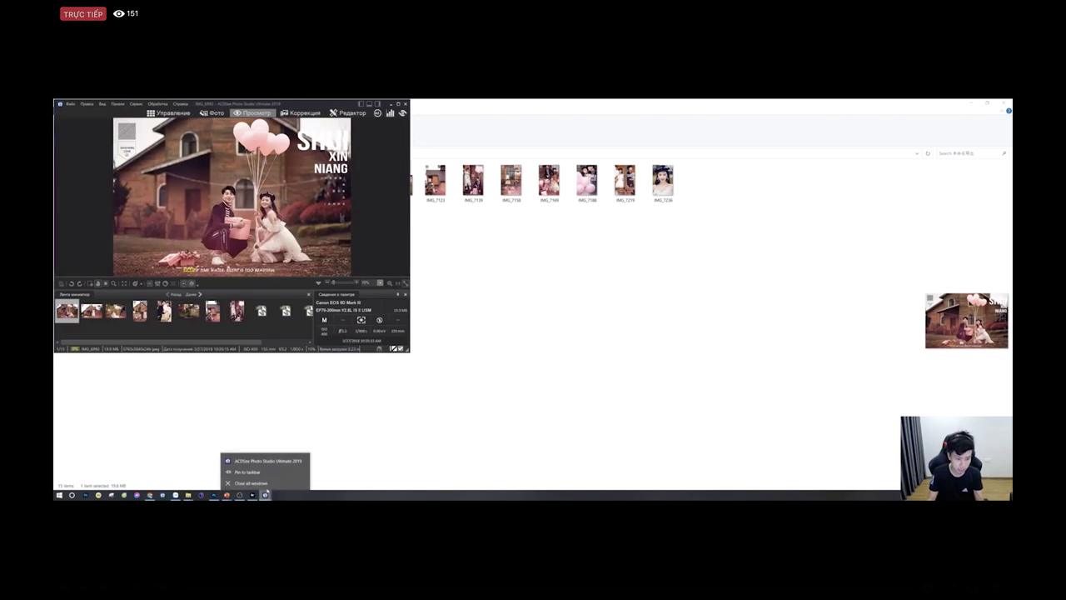
click(250, 480)
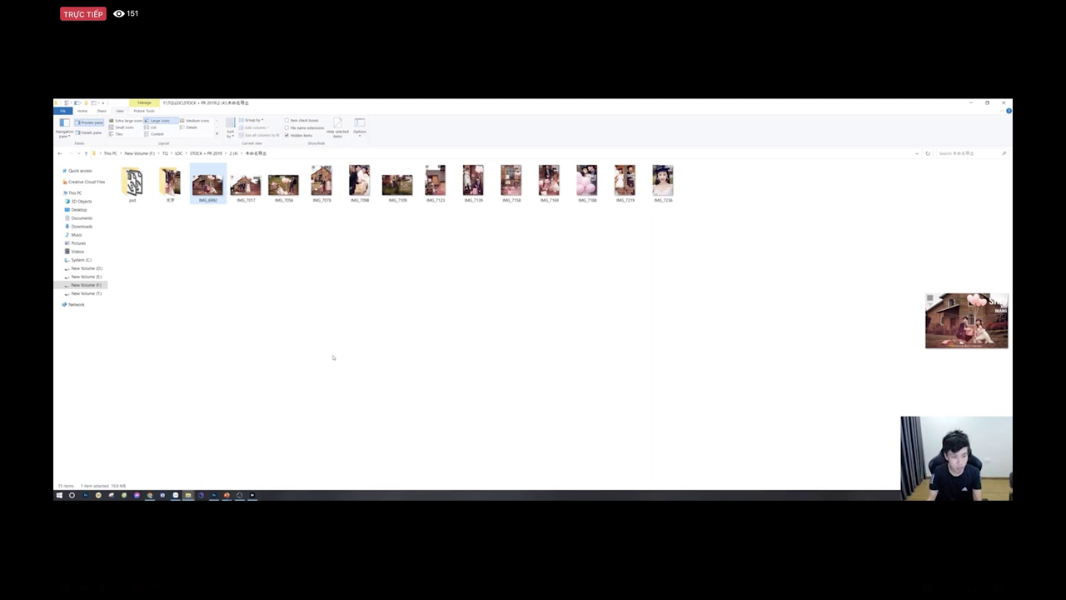
Step: View the folder's graded wedding photos one after another from the first image, then close the viewer
double_click(218, 185)
key(Right)
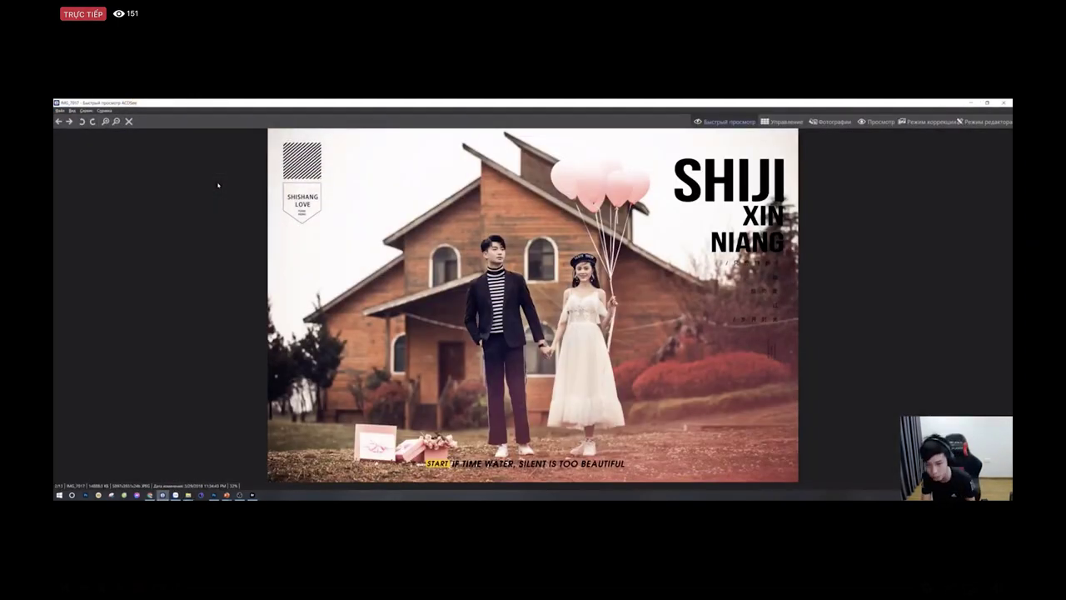
key(Right)
key(Right)
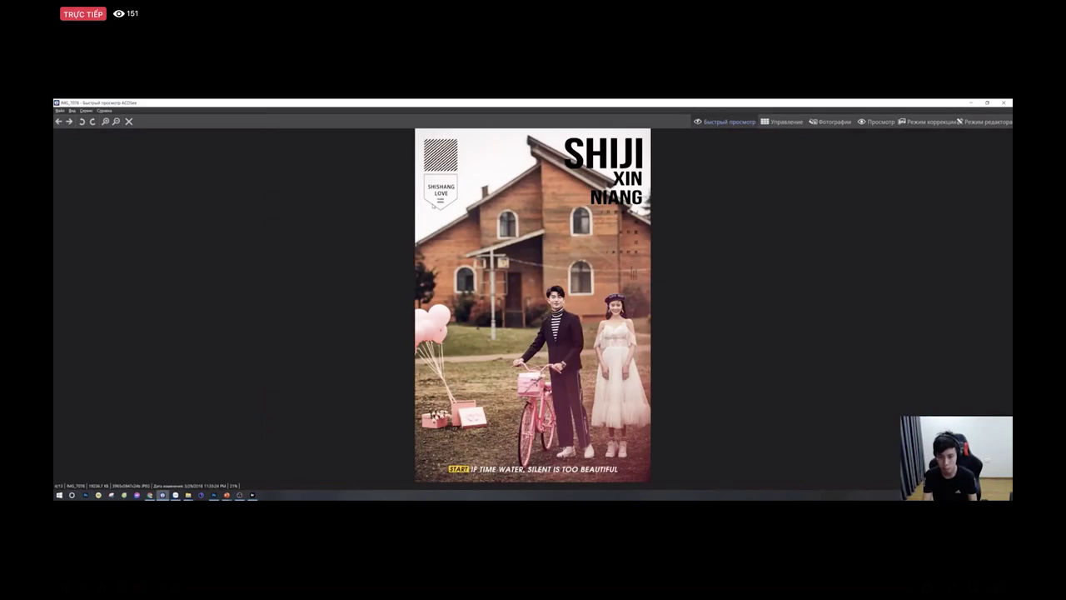
key(Right)
key(Right)
key(Right)
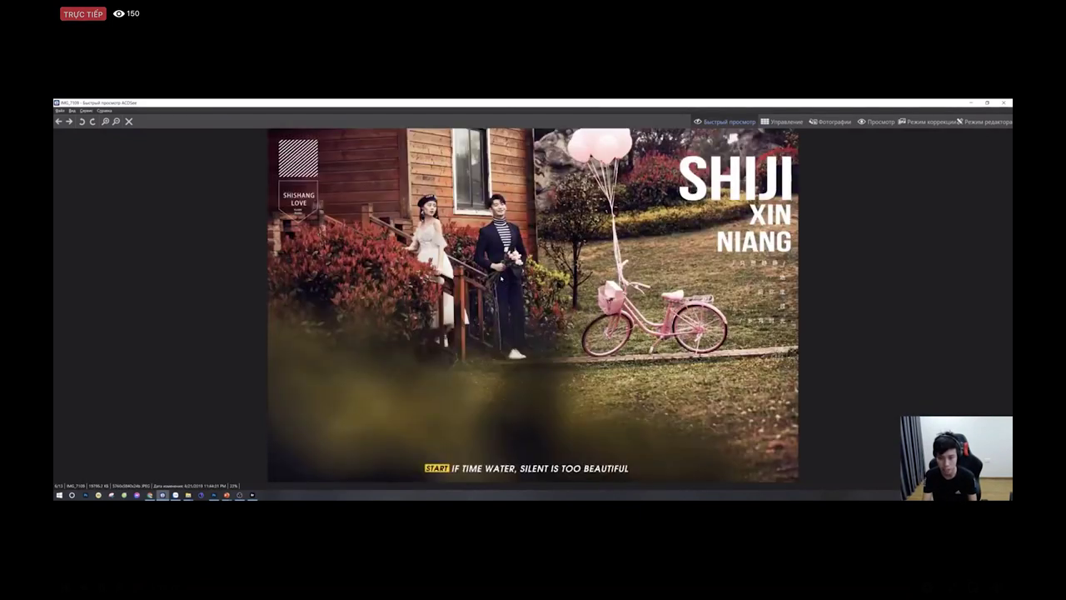
key(Right)
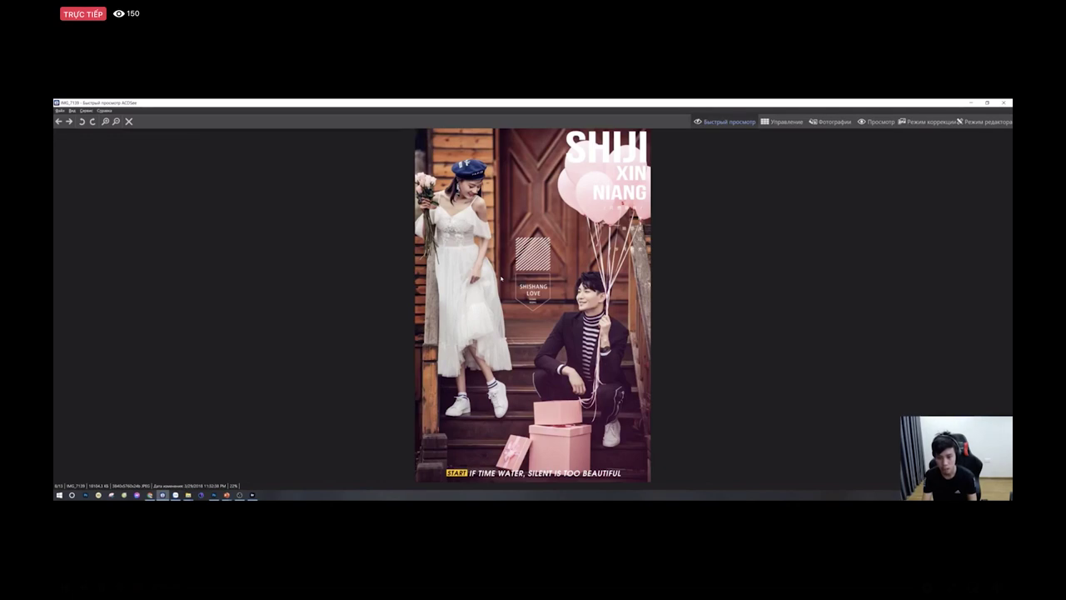
key(Right)
key(Right)
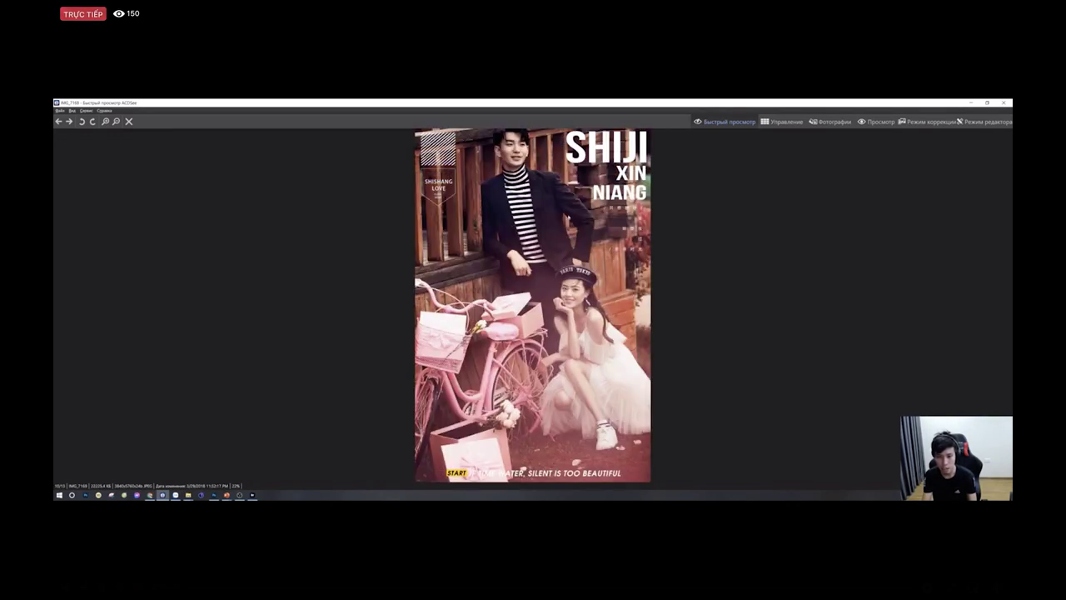
key(Right)
key(Right)
key(Right)
key(Escape)
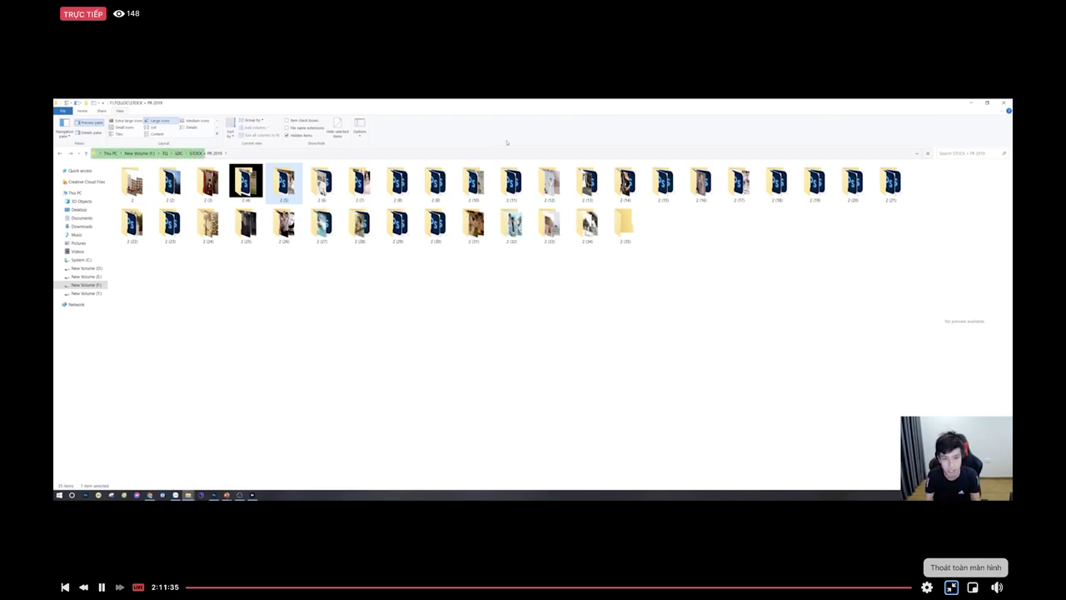
Step: Open folder 2 (14) in STOCK + PR 2019 and go into its subfolder of exported photos
double_click(625, 182)
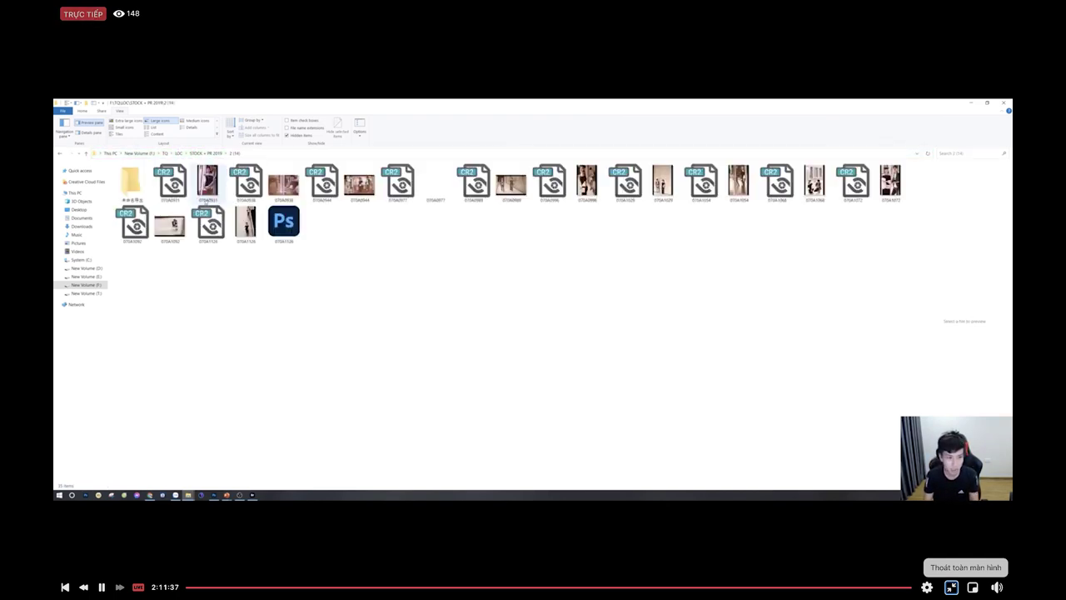
click(131, 183)
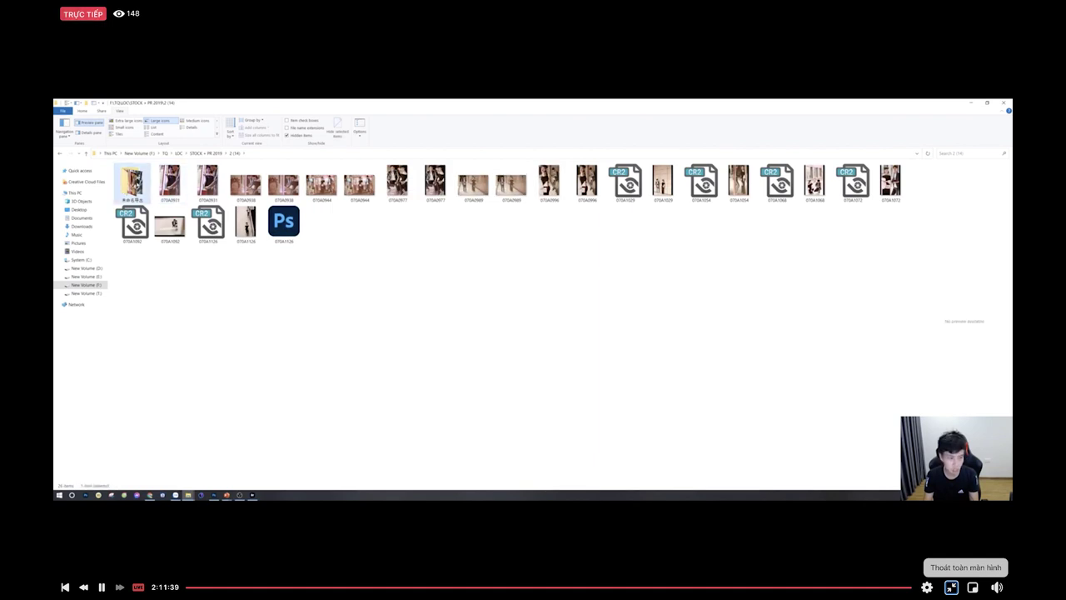
key(Return)
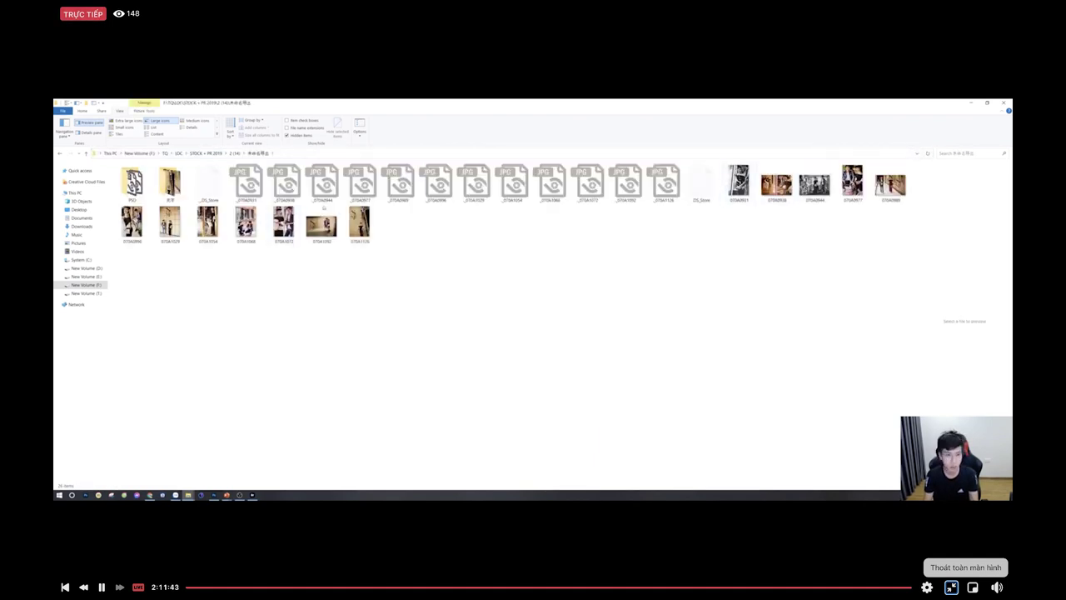
Step: Review the SUSIE photos backwards from the last exported image, comparing neighbouring shots, and close the viewer
double_click(359, 222)
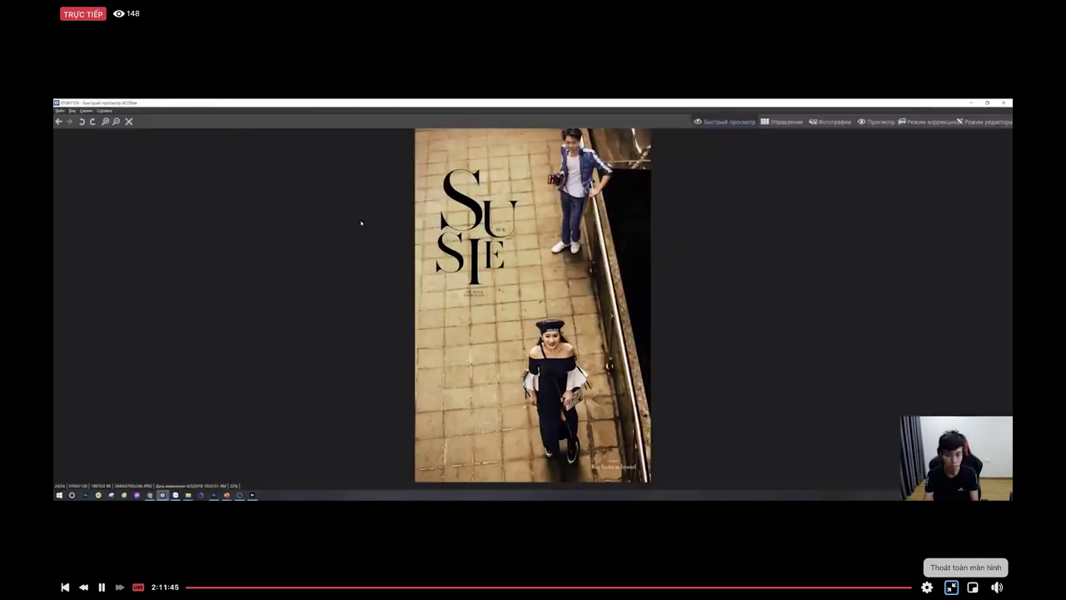
key(Left)
key(Left)
key(Left)
key(Left)
key(Left)
key(Left)
key(Left)
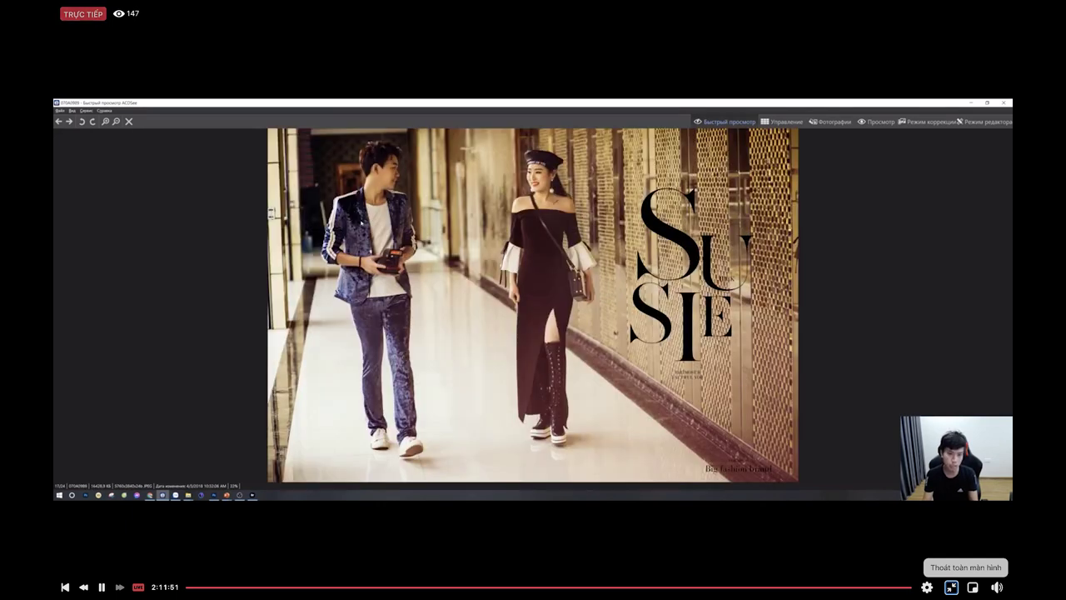
key(Left)
key(Right)
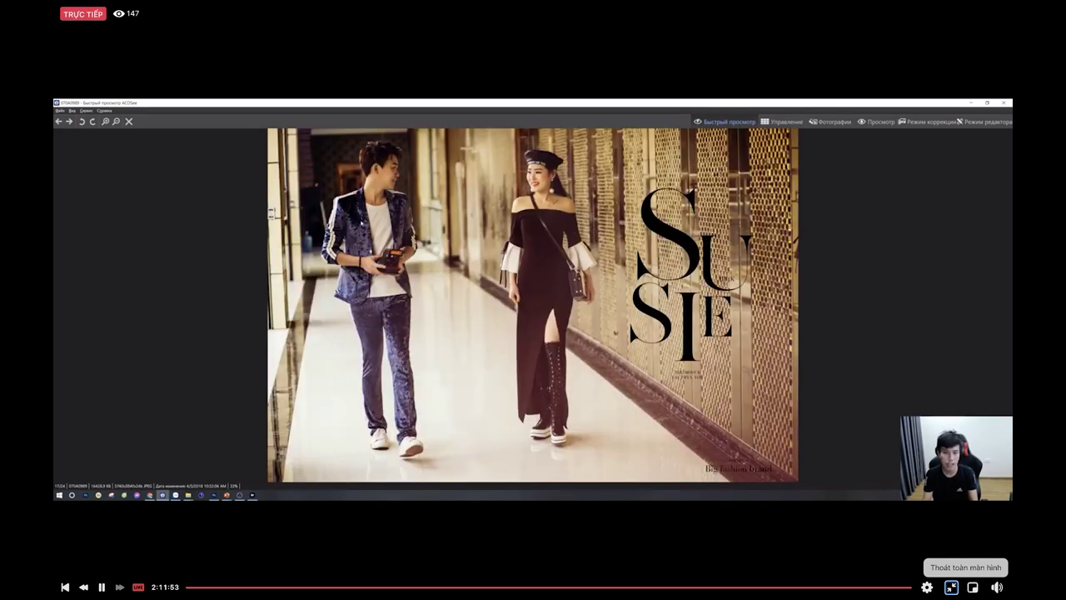
key(Right)
key(Left)
key(Left)
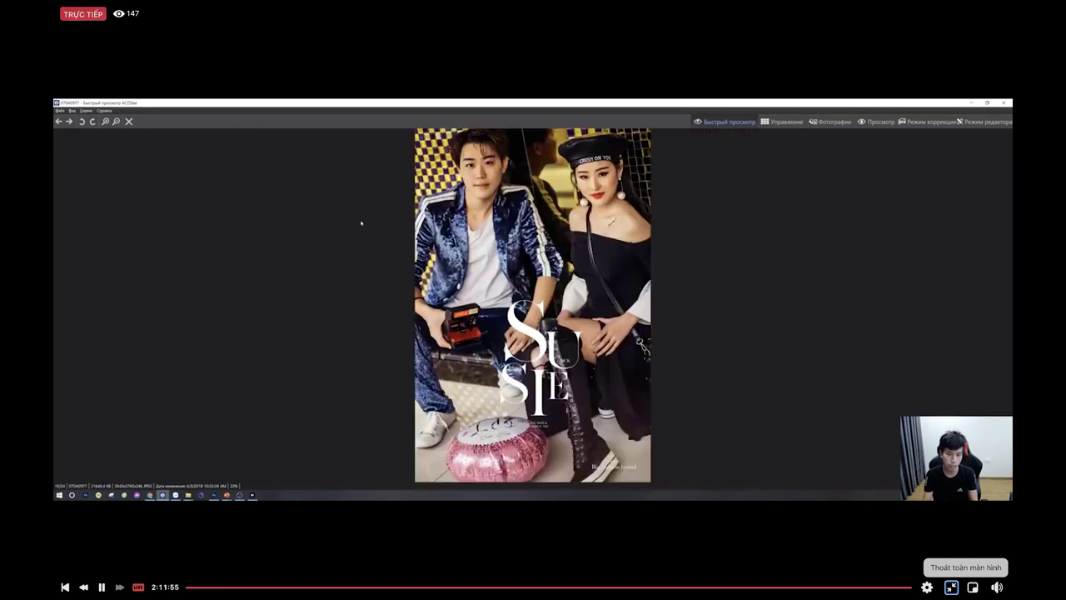
key(Right)
key(Right)
key(Right)
key(Escape)
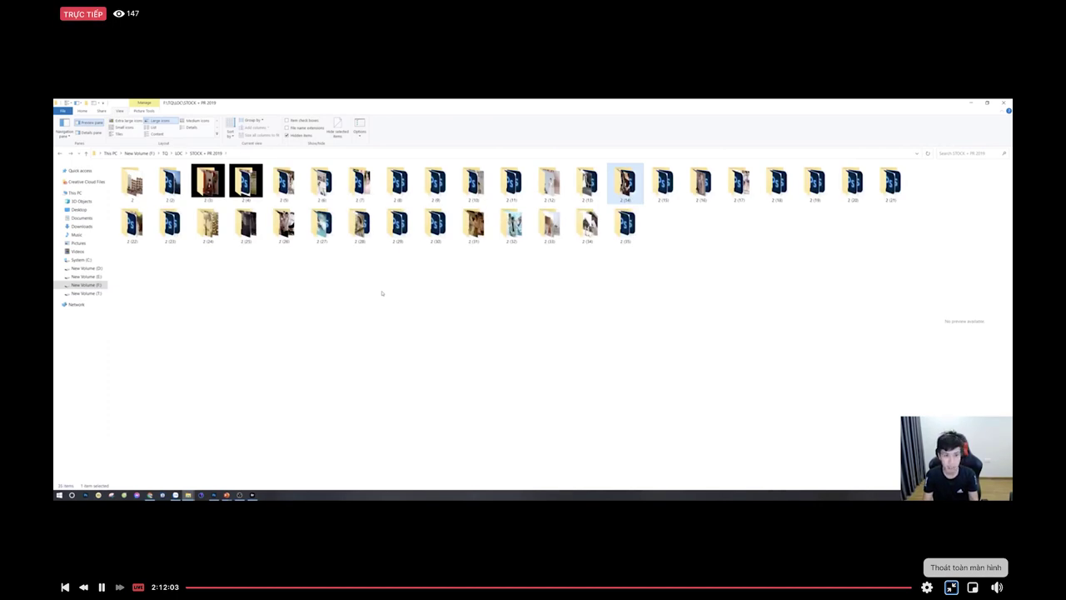
Step: Open folder 2 (18) in STOCK + PR 2019 and go into its subfolder of exported photos
key(Right)
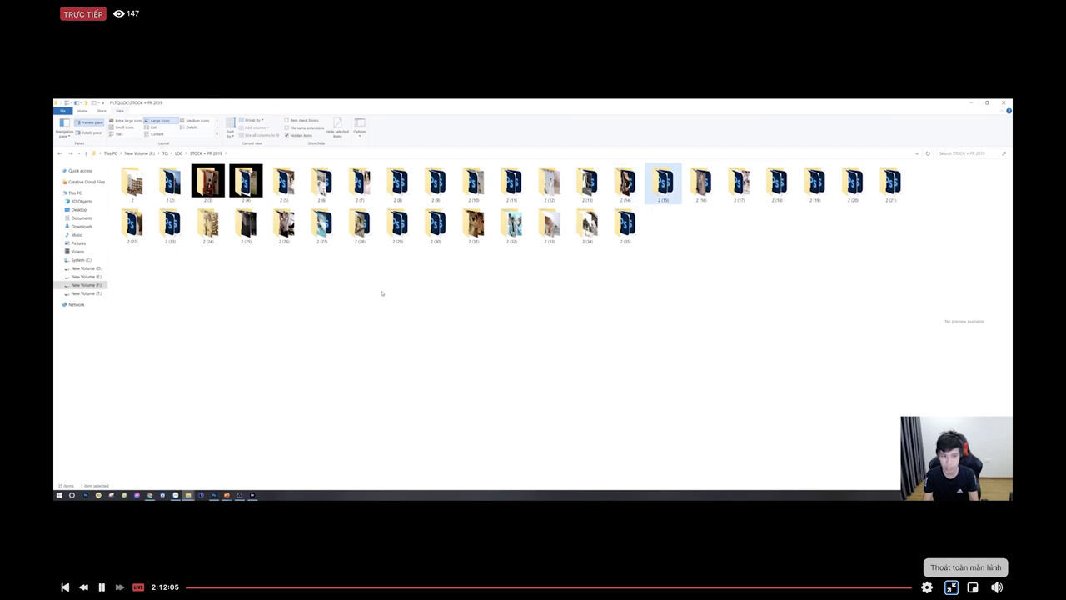
key(Right)
key(Right)
key(Right)
key(Right)
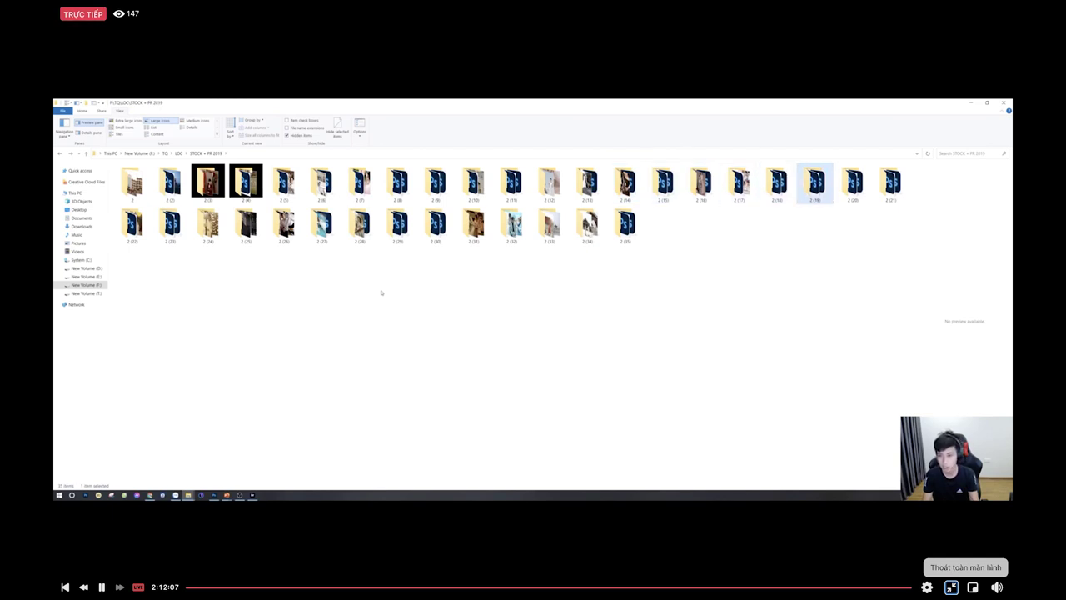
key(Left)
key(Return)
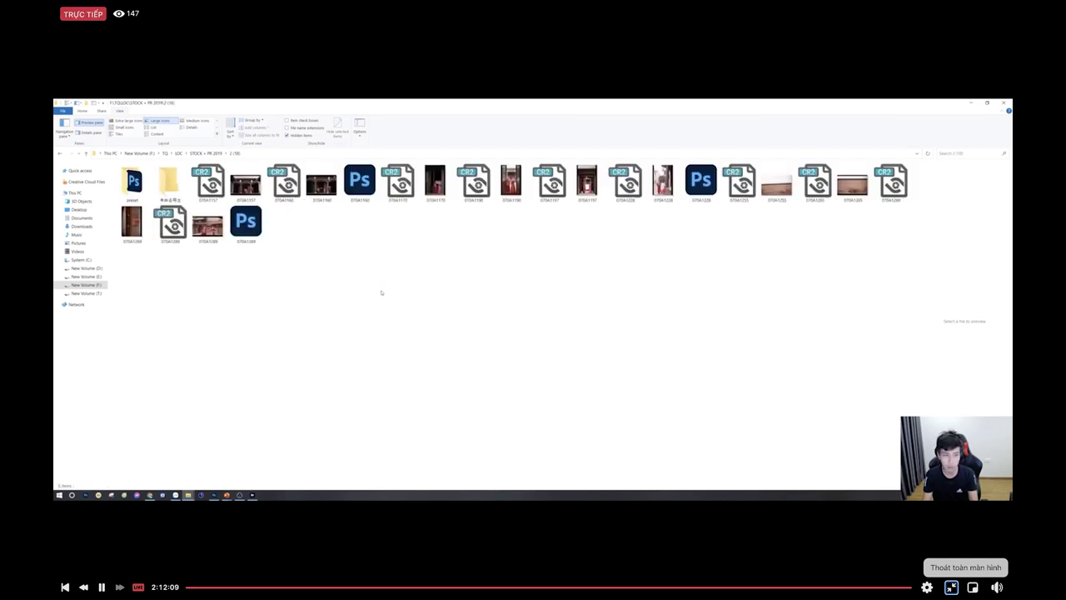
double_click(172, 183)
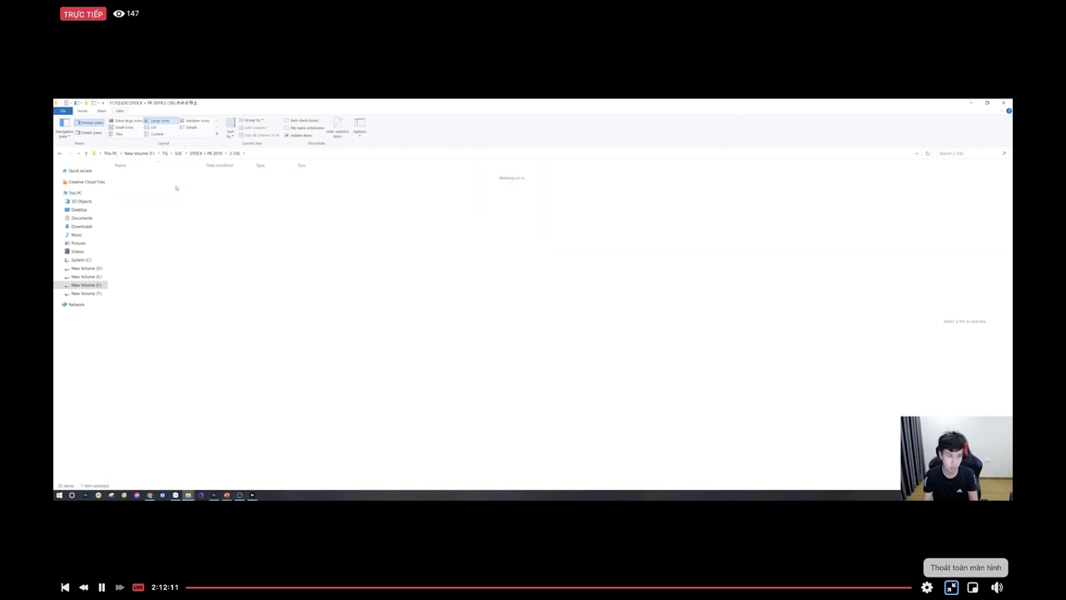
Step: View 070A1145, the couple in red under a paper umbrella, and compare it with the graded courtyard shots that follow
double_click(739, 182)
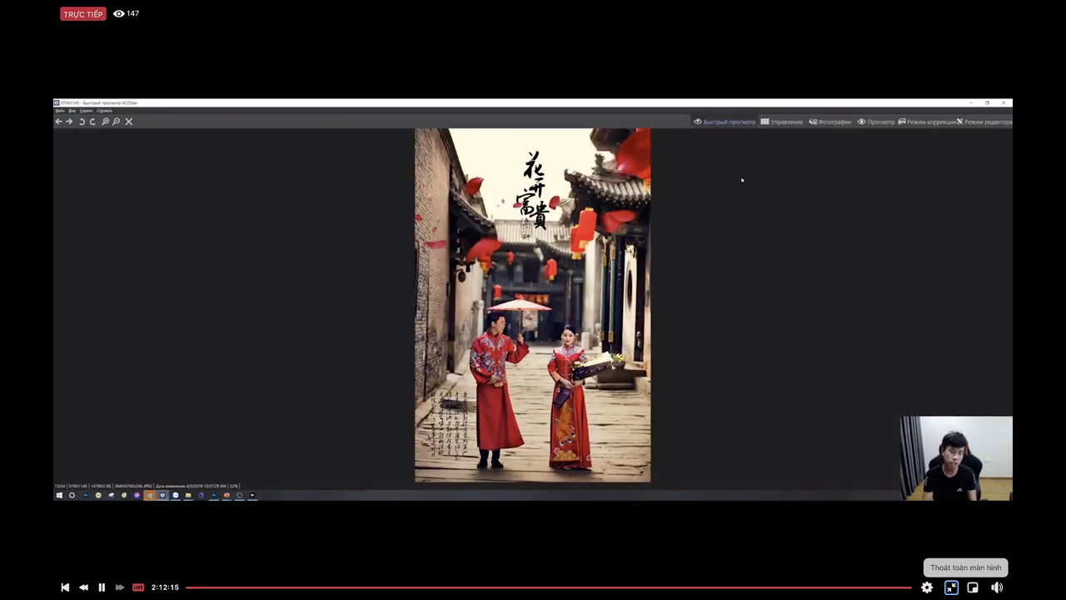
key(Right)
key(Right)
key(Left)
key(Right)
key(Right)
key(Left)
key(Right)
key(Left)
key(Left)
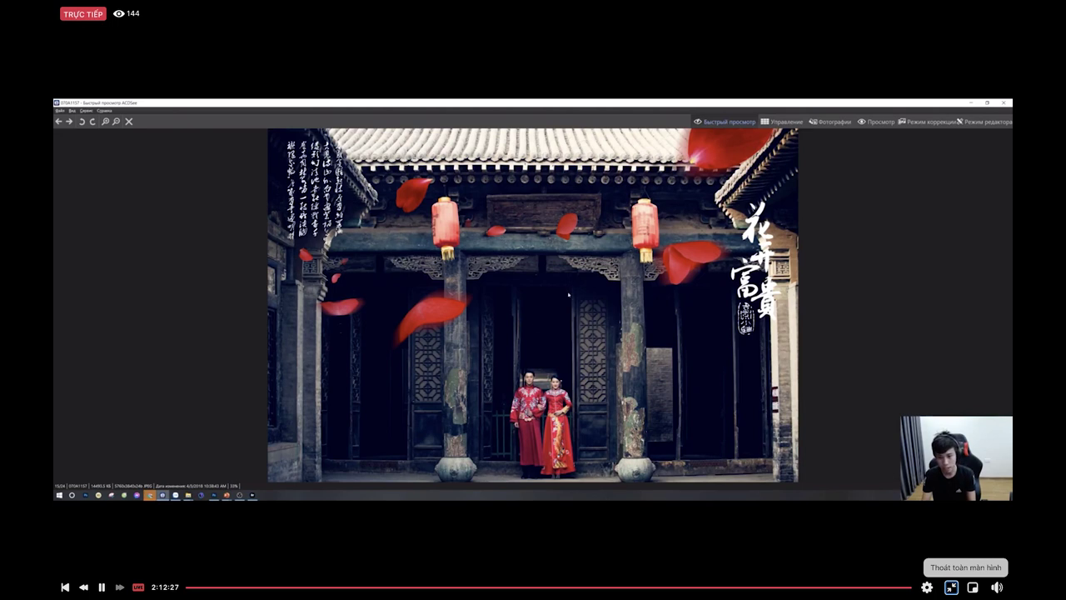
Step: Examine the remaining graded photos of the couple in red through the orange wall scenes, then close the viewer
key(Right)
key(Right)
key(Left)
key(Right)
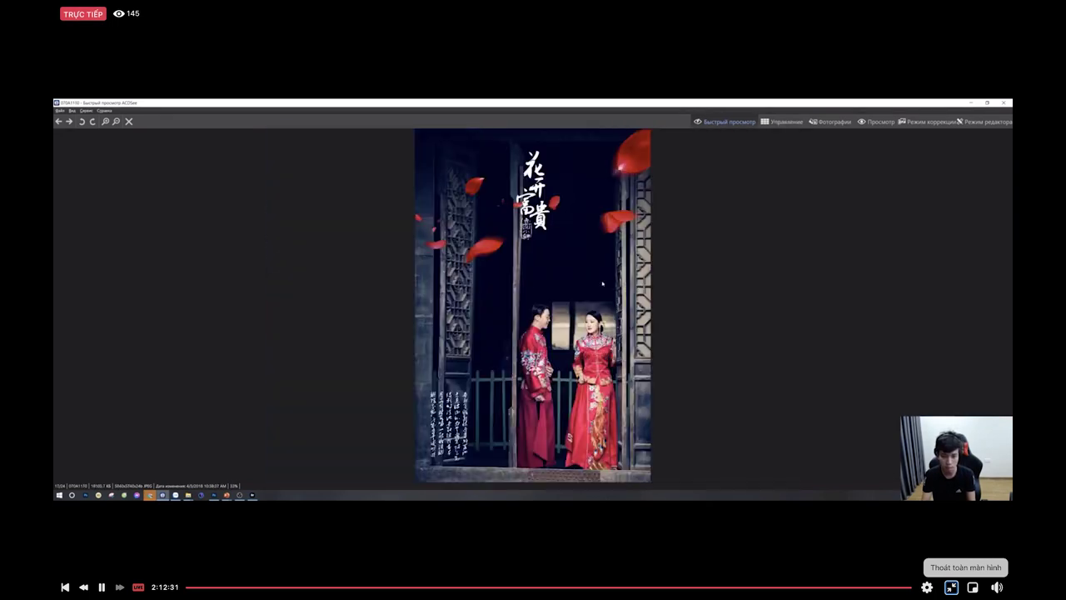
key(Right)
key(Right)
key(Right)
key(Right)
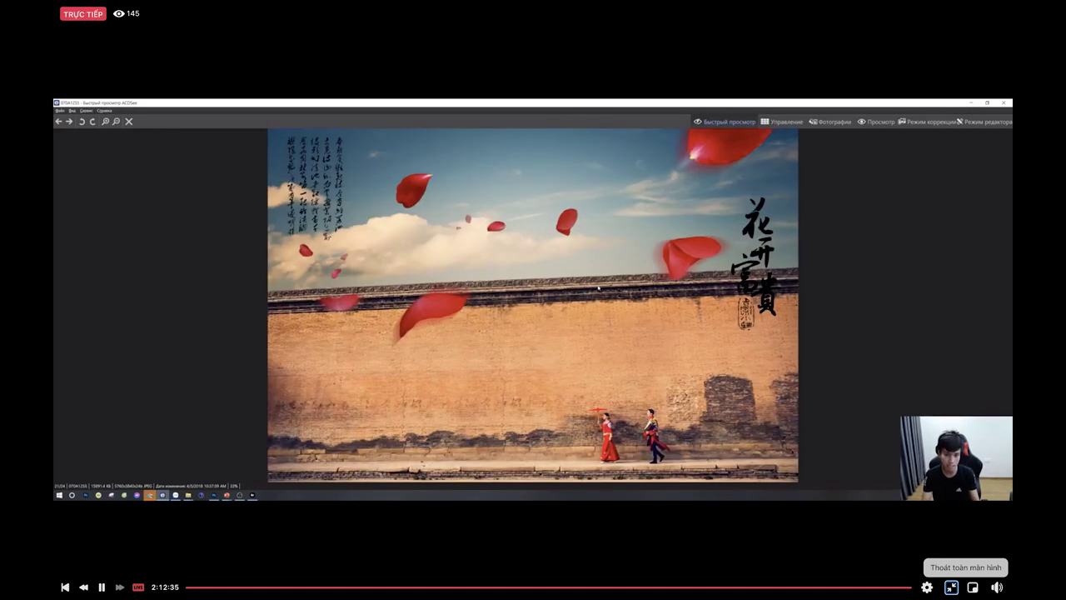
key(Right)
key(Right)
key(Escape)
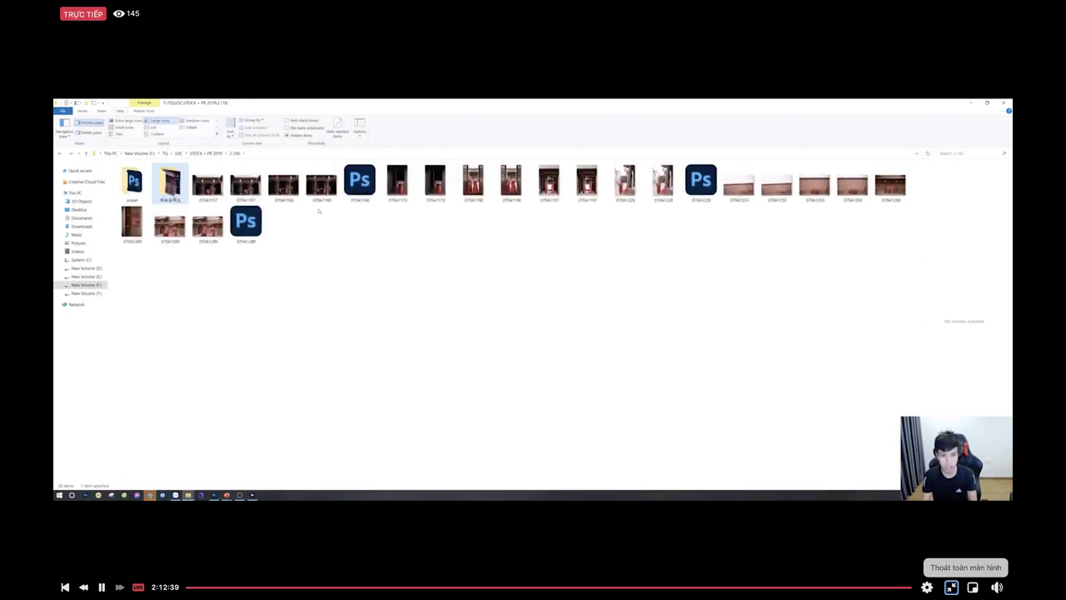
Step: View the ungraded photo 070A1160 in folder 2 (18) at full view and close it
click(319, 188)
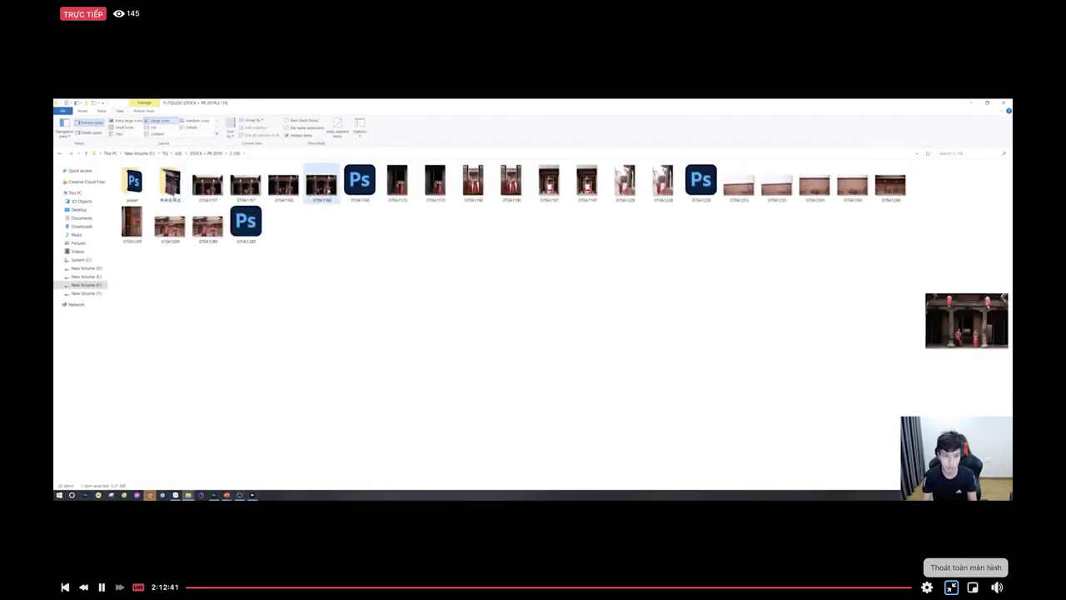
key(Return)
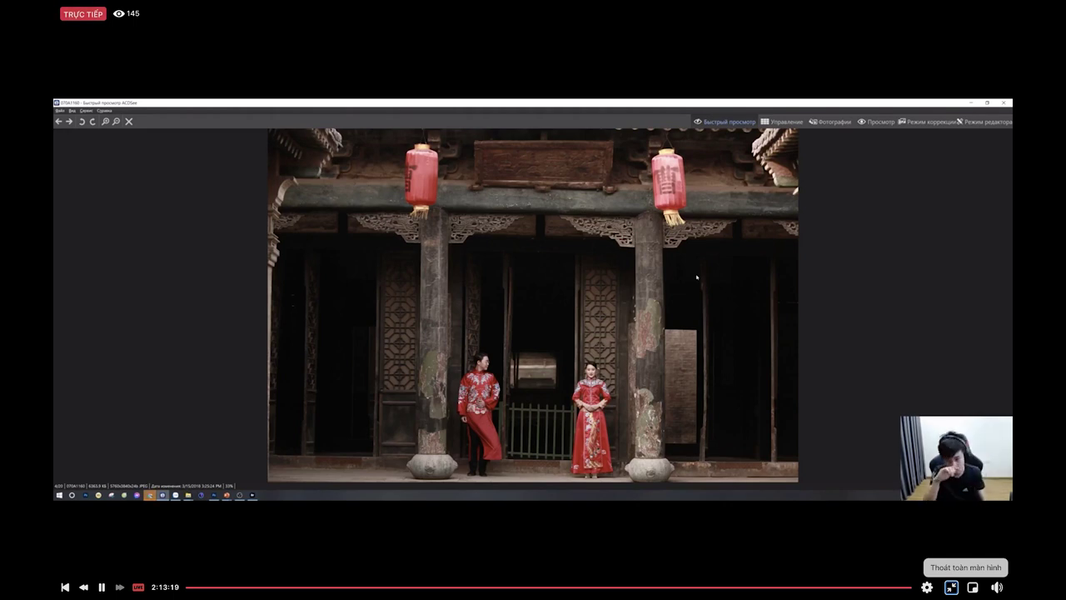
key(Escape)
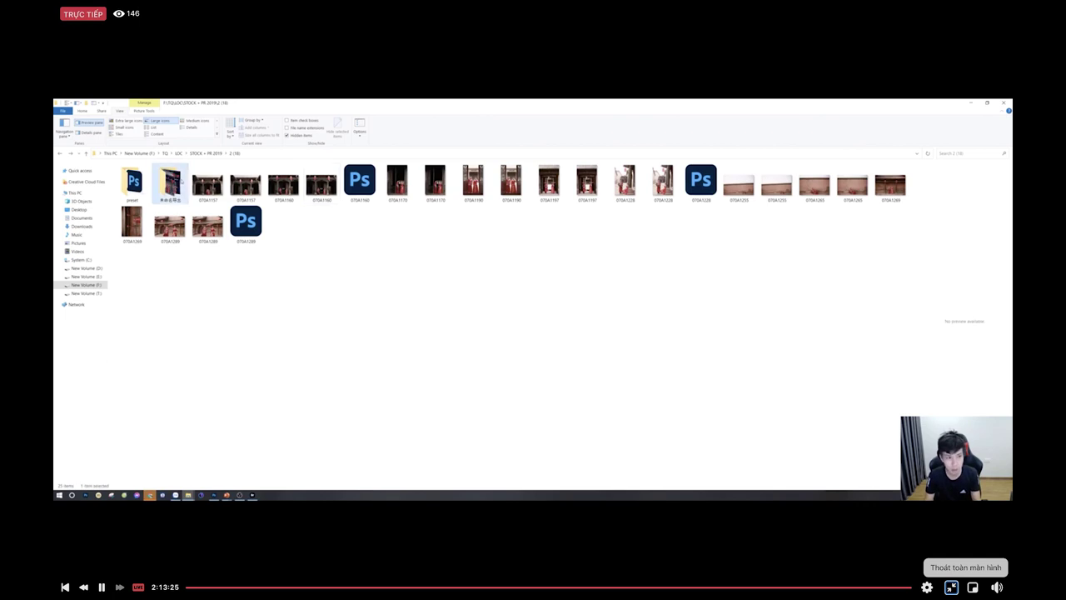
Step: Open the exported-photos subfolder and delete the JPG files without previews together with both DS_Store files
double_click(170, 181)
click(702, 182)
shift+click(213, 172)
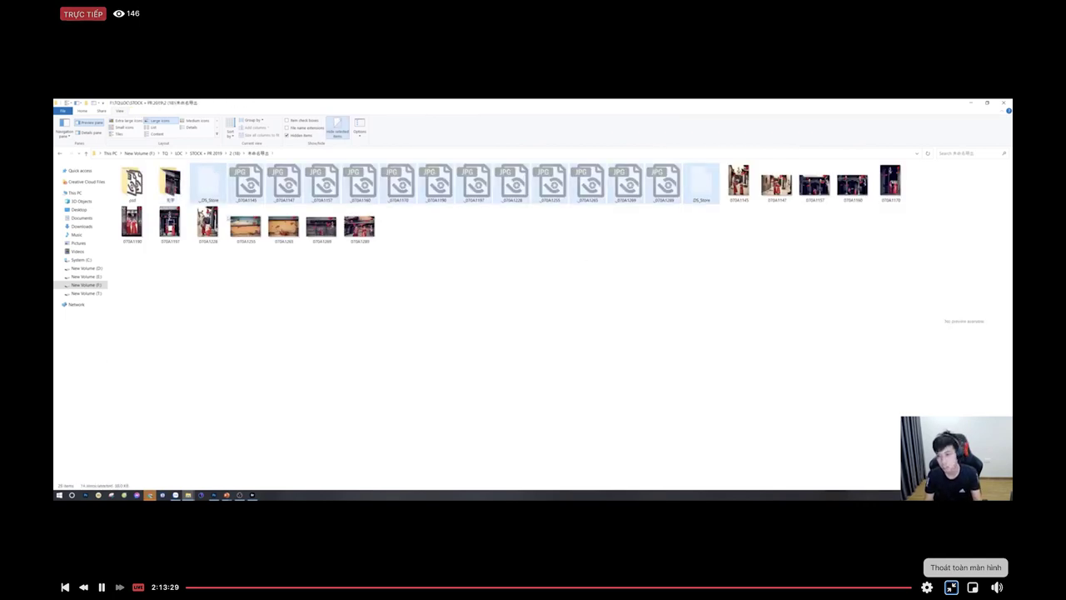
key(Delete)
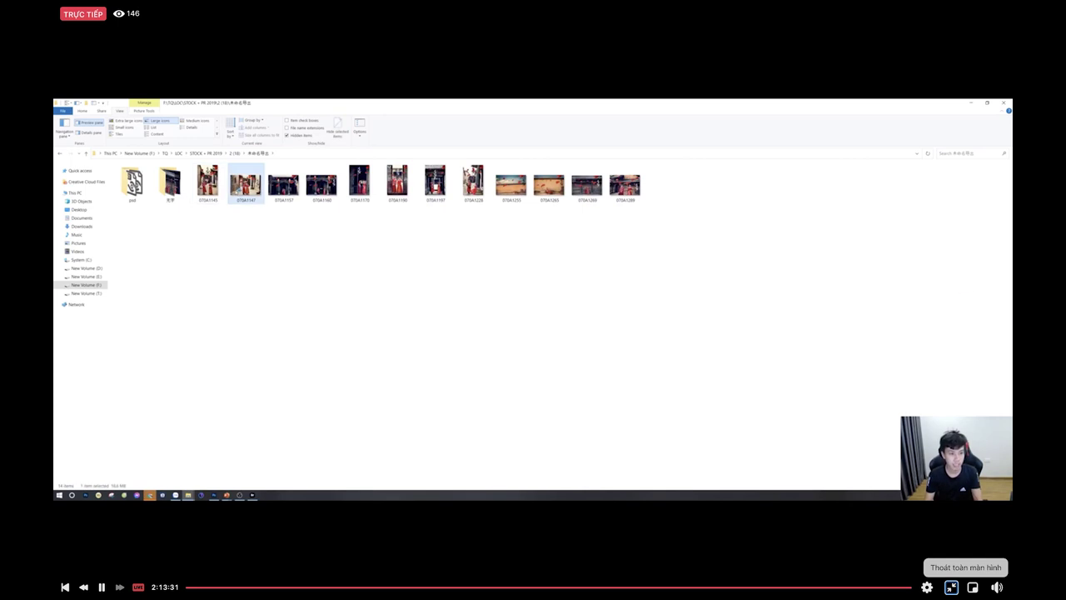
Step: View graded photo 070A1147, compare it with the adjacent image, and close the viewer
double_click(235, 192)
key(Left)
key(Right)
key(Escape)
Step: Return to the STOCK + PR 2019 folder, open folder 2 (16) and go into its exported-photos subfolder
click(443, 307)
key(BackSpace)
key(BackSpace)
key(Right)
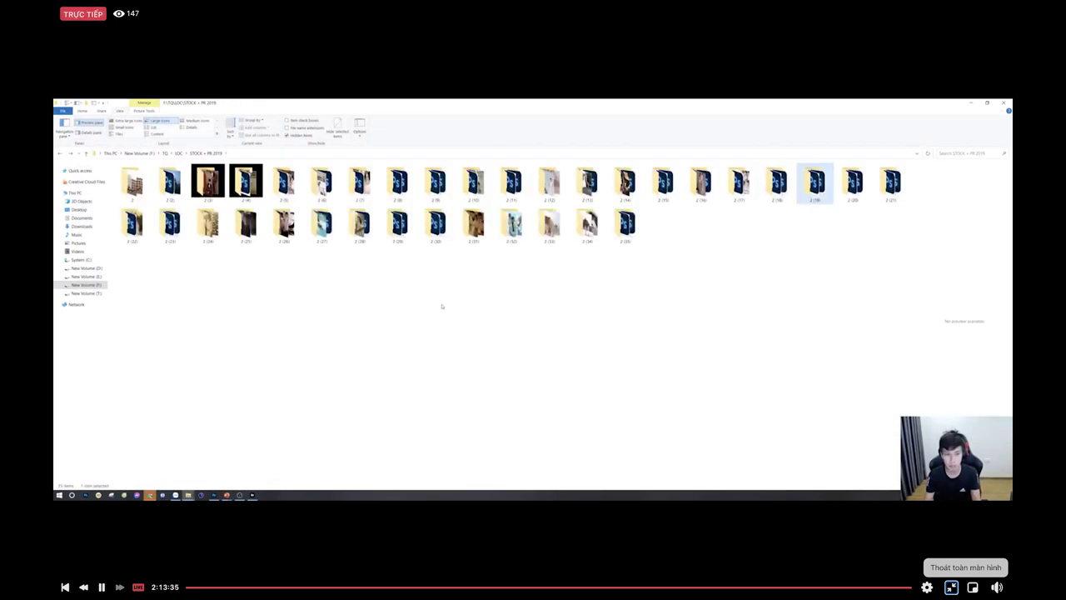
key(Down)
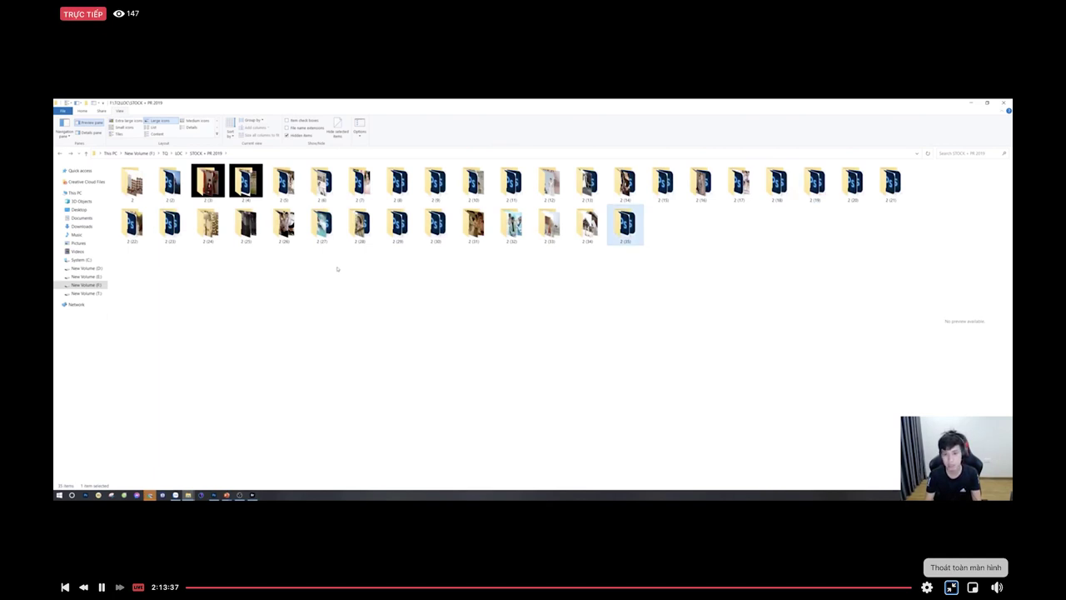
key(Up)
key(Right)
key(Right)
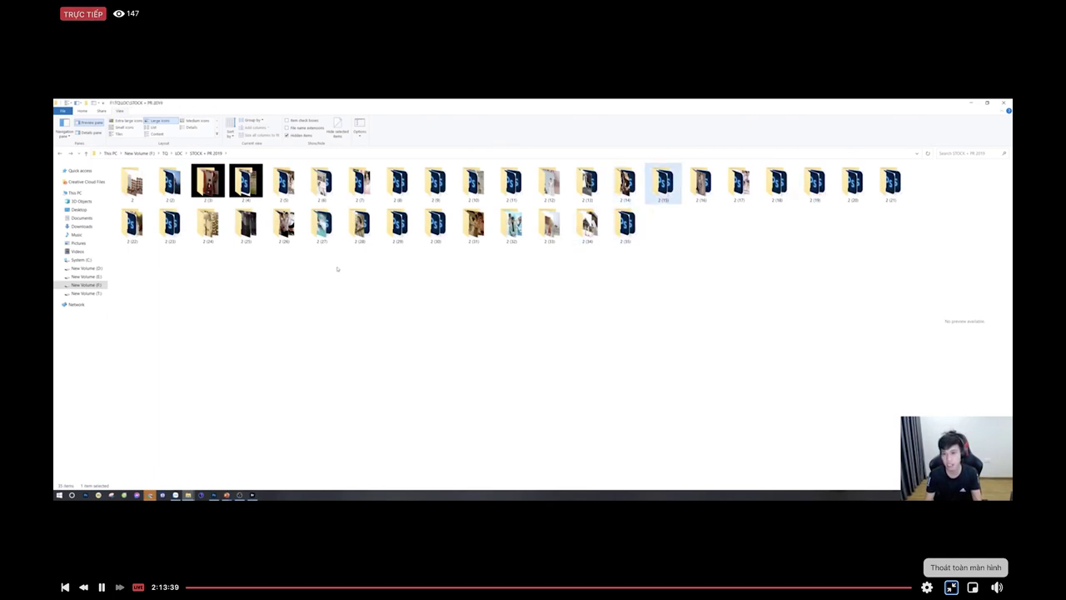
key(Return)
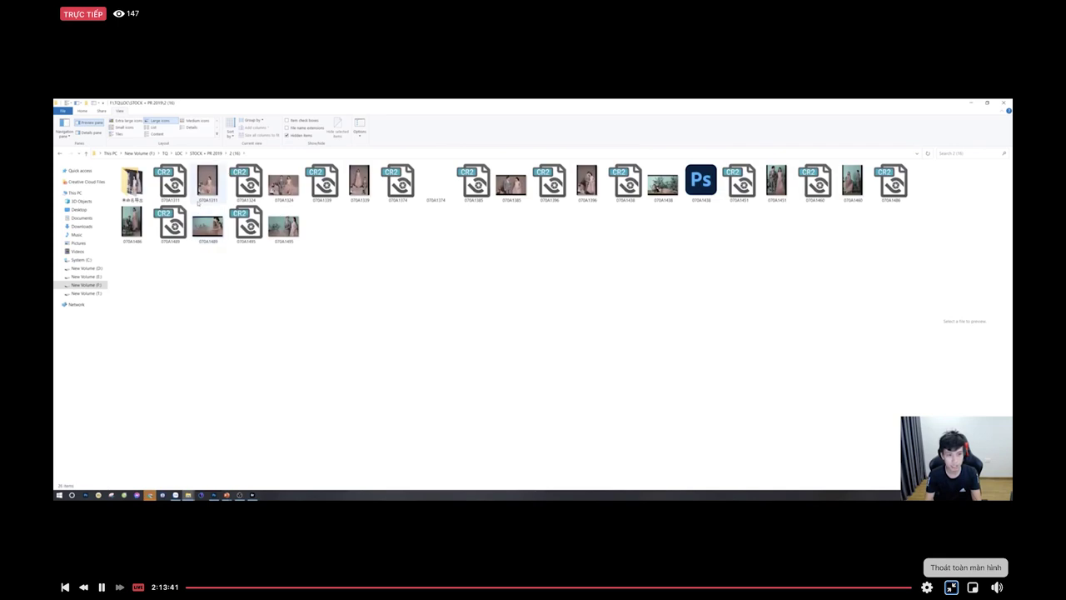
double_click(133, 183)
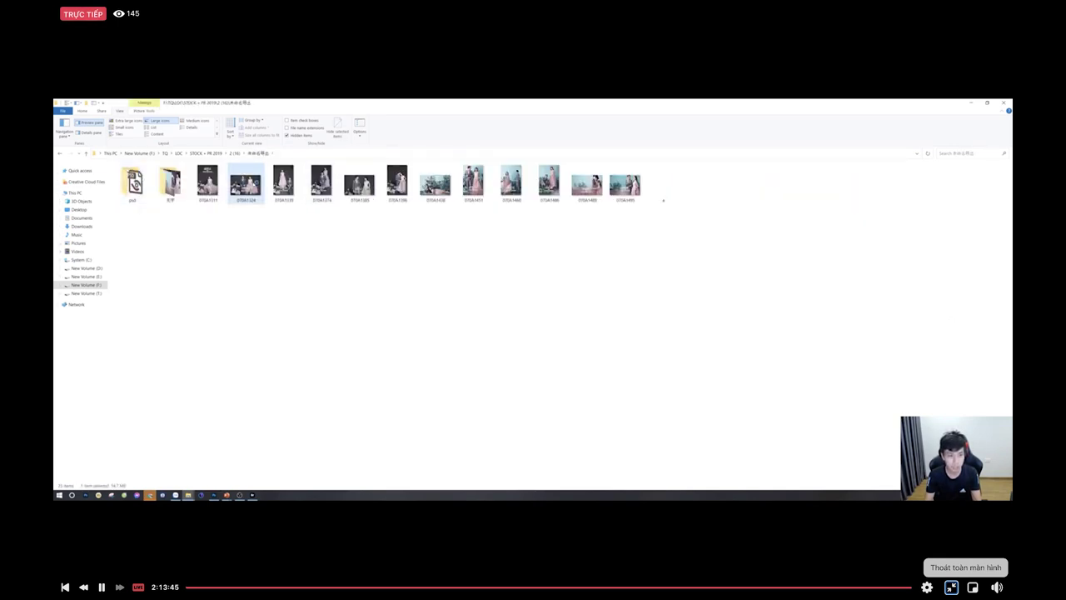
Step: Open graded photo 070A1324 in folder 2 (16), browse through the other exported photos at full view, and close the viewer
double_click(246, 184)
key(Right)
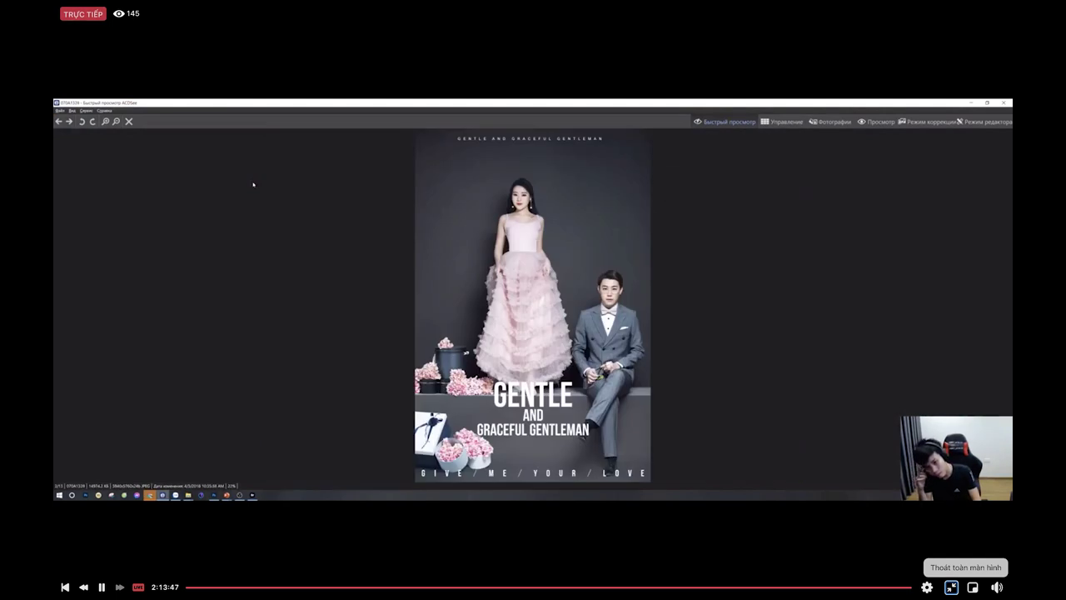
key(Right)
key(Right)
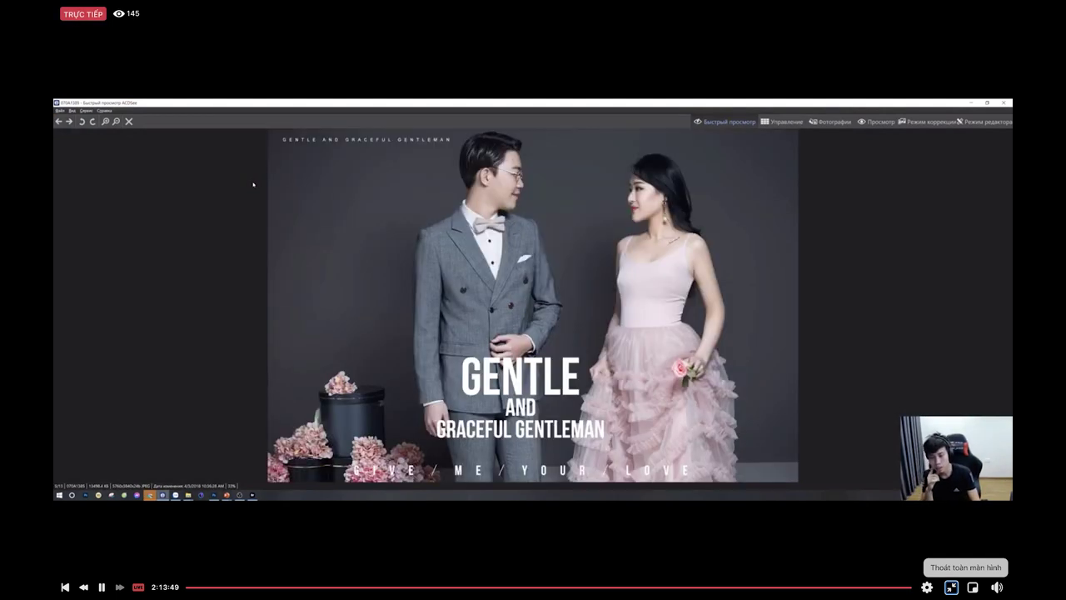
key(Right)
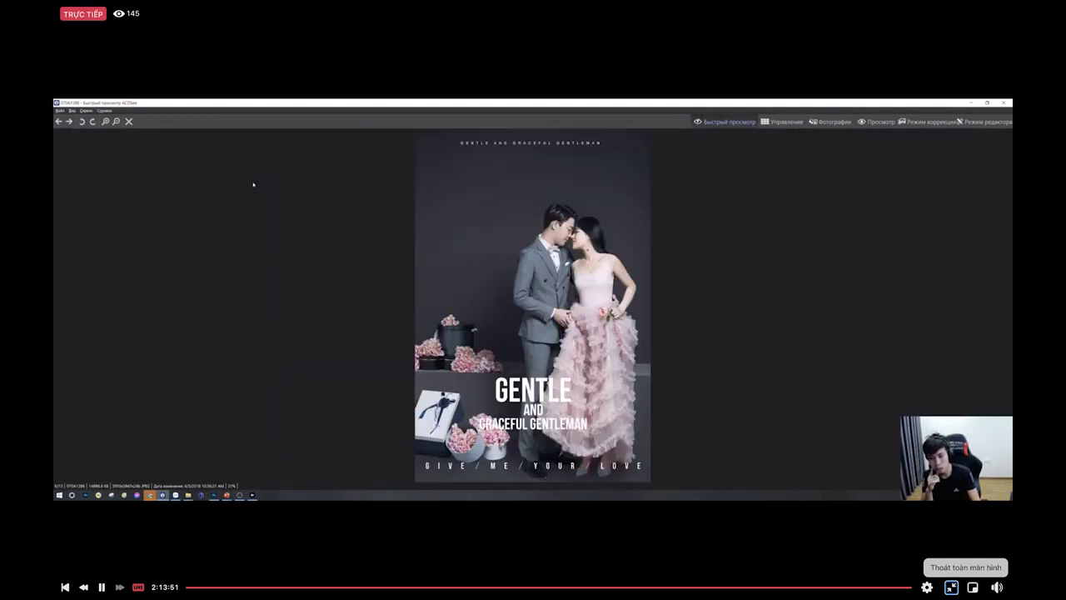
key(Right)
key(Left)
key(Left)
key(Left)
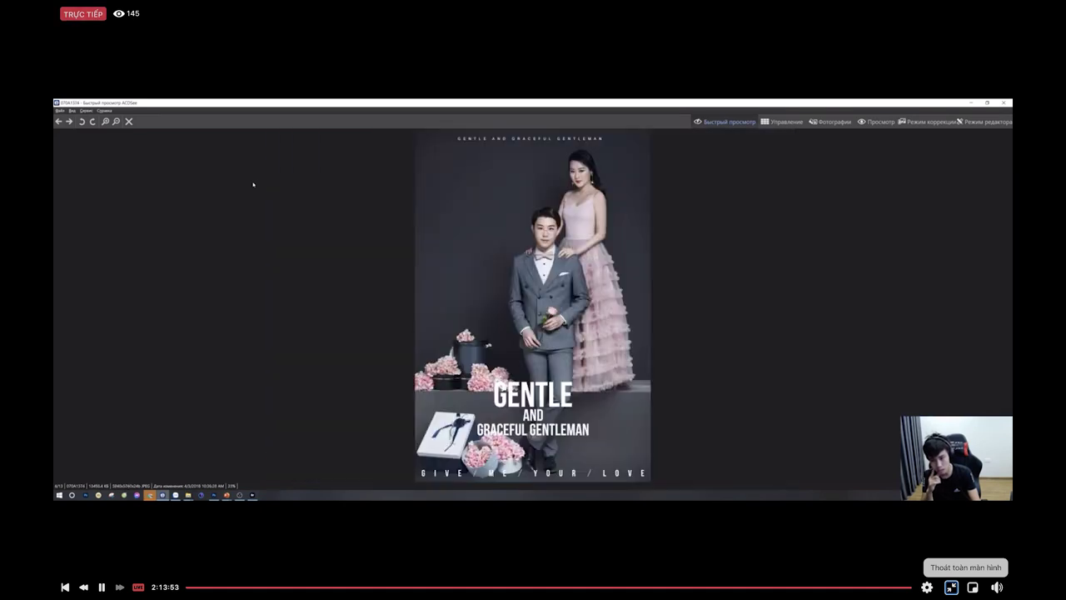
key(Left)
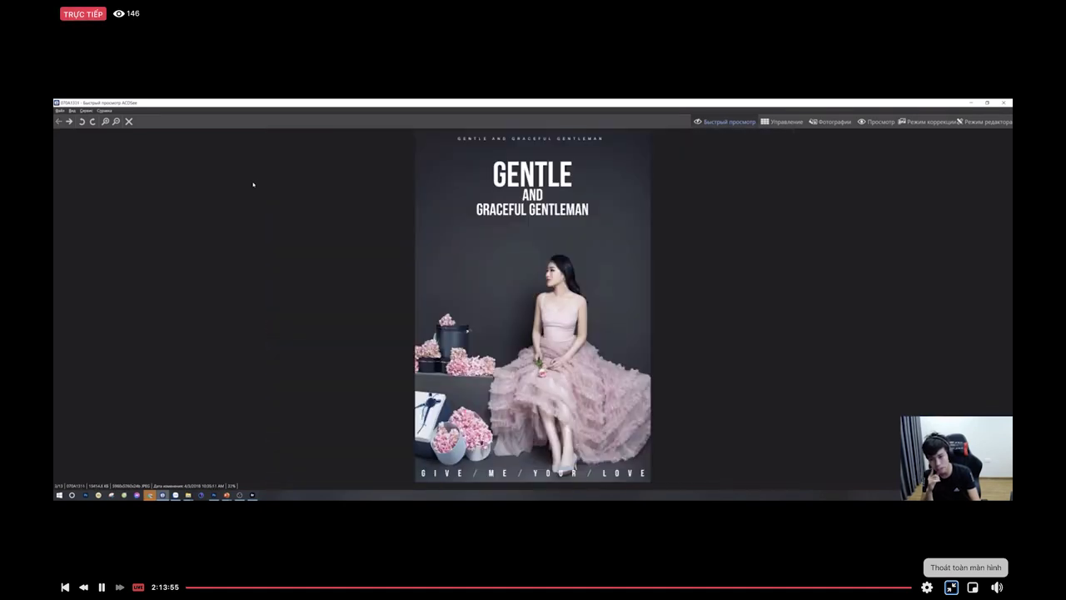
key(Left)
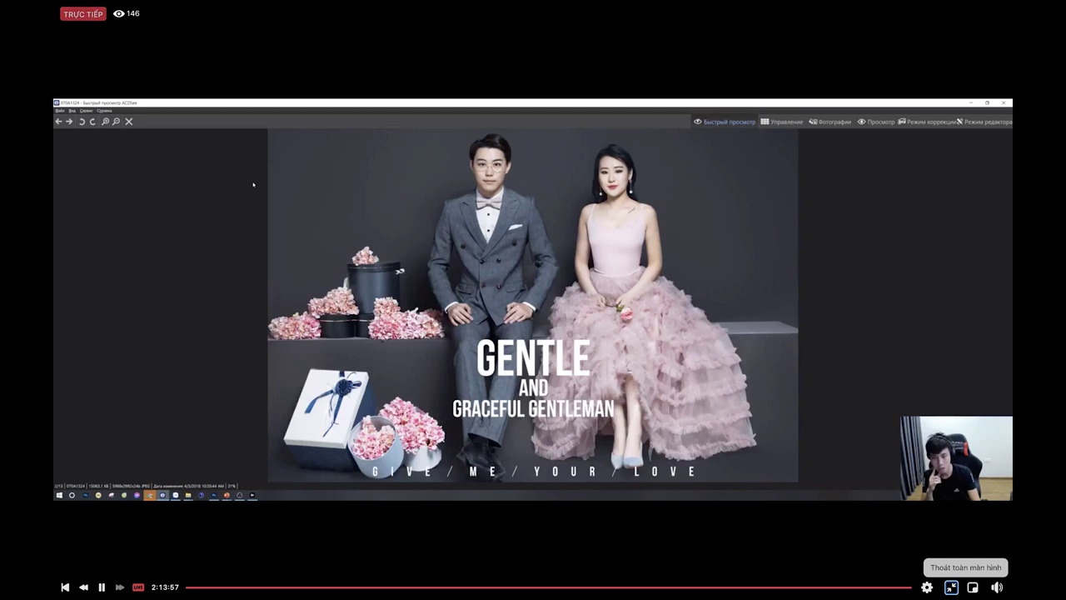
key(Left)
key(Left)
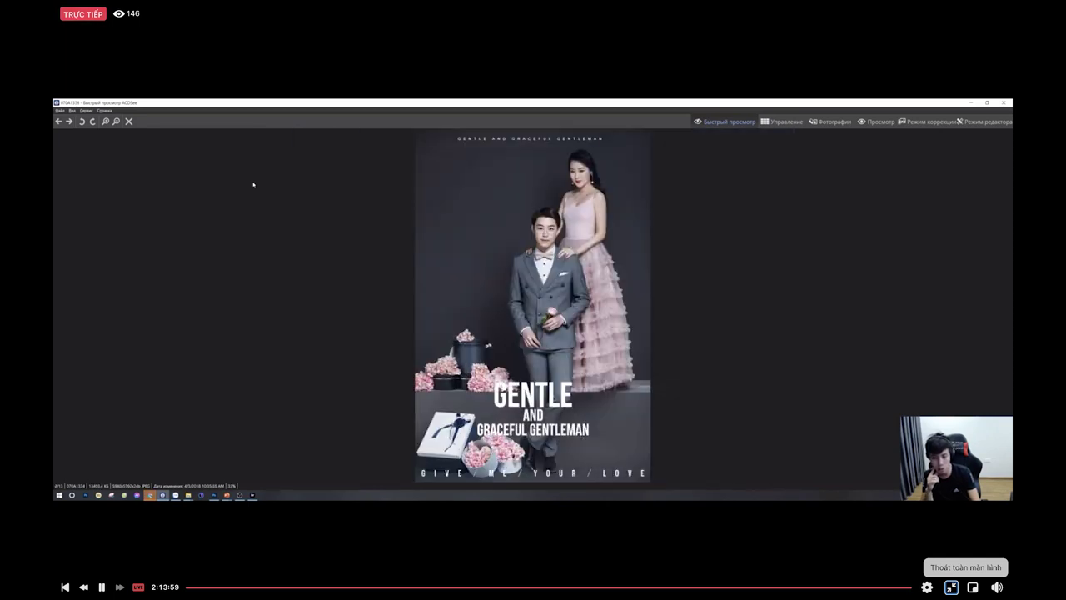
key(Left)
key(Left)
key(Left)
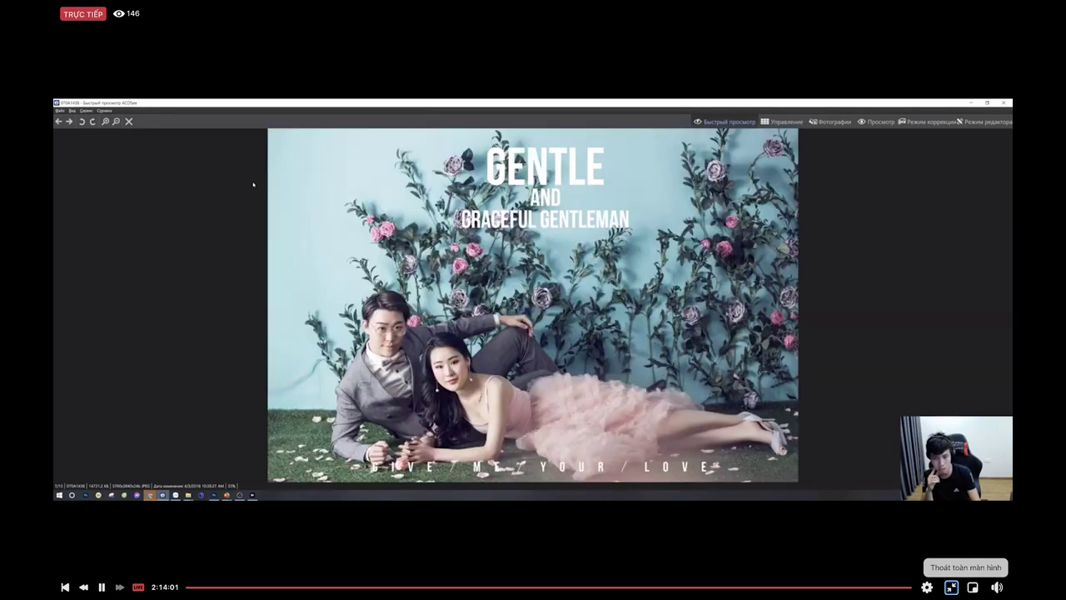
key(Left)
key(Left)
key(Left)
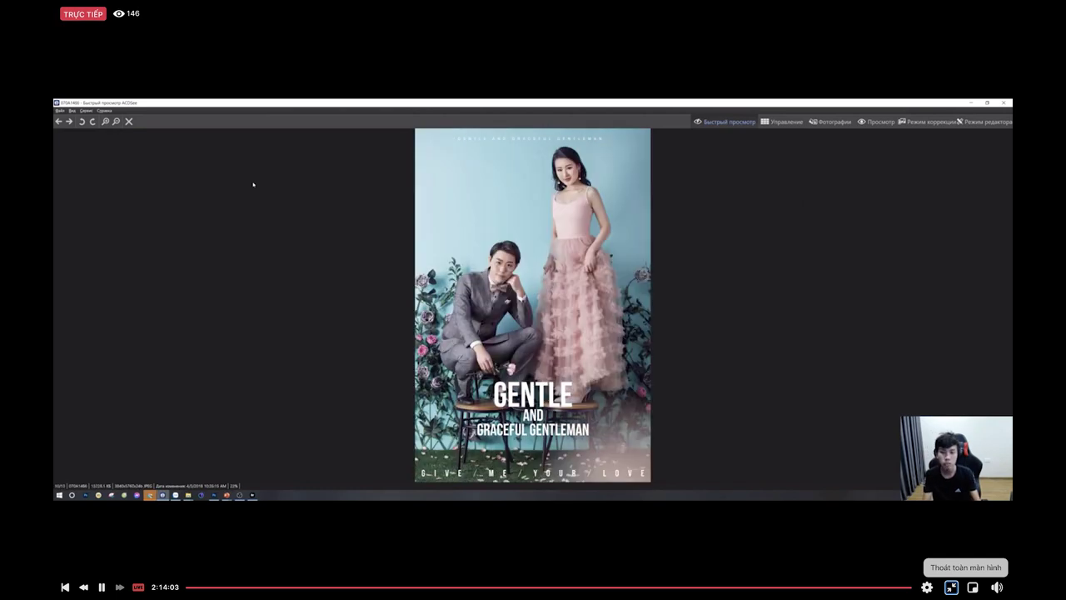
key(Escape)
Step: Leave the exported photos, return to the STOCK + PR 2019 folder, and open the sample-photos subfolder of folder 2 (6)
key(BackSpace)
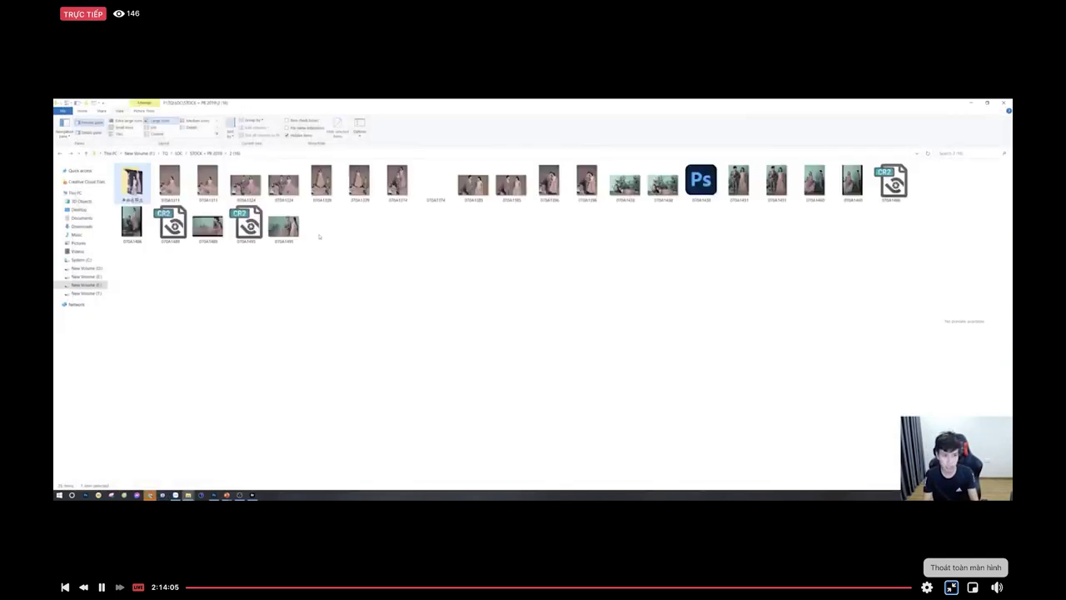
double_click(321, 232)
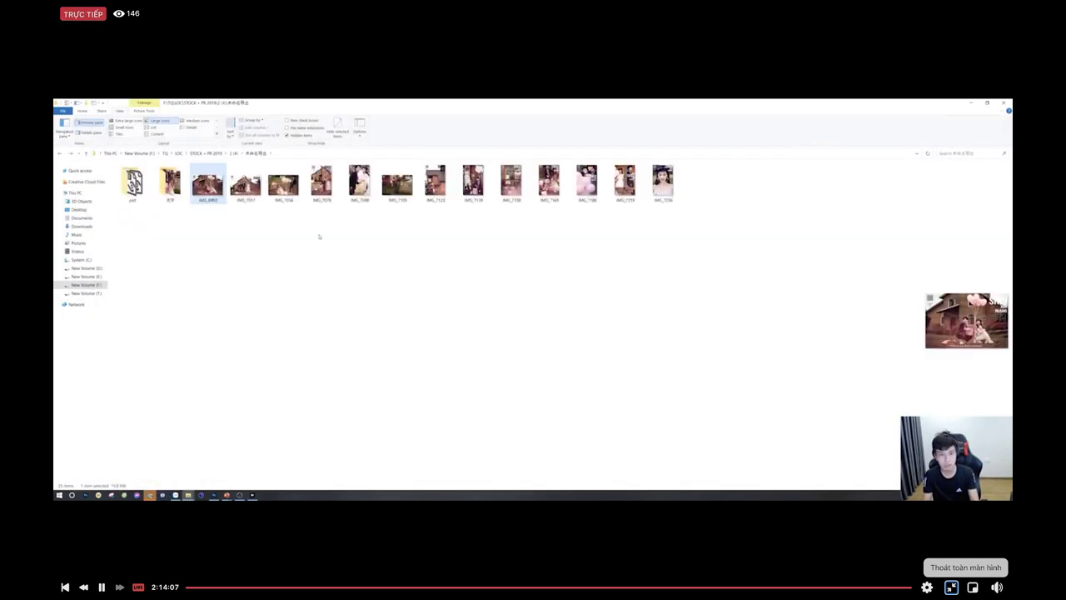
click(227, 153)
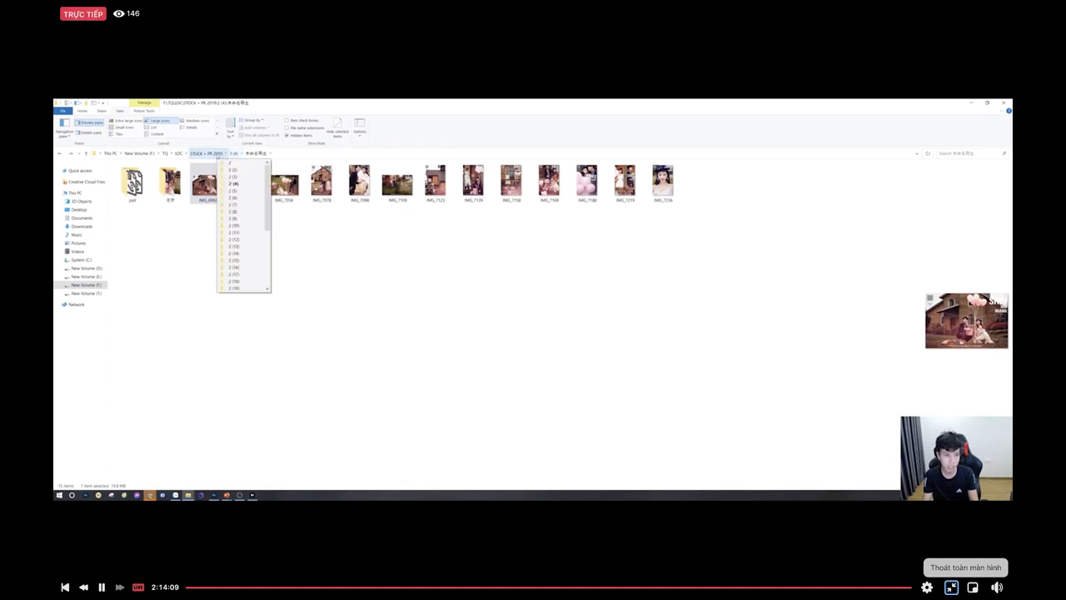
click(215, 154)
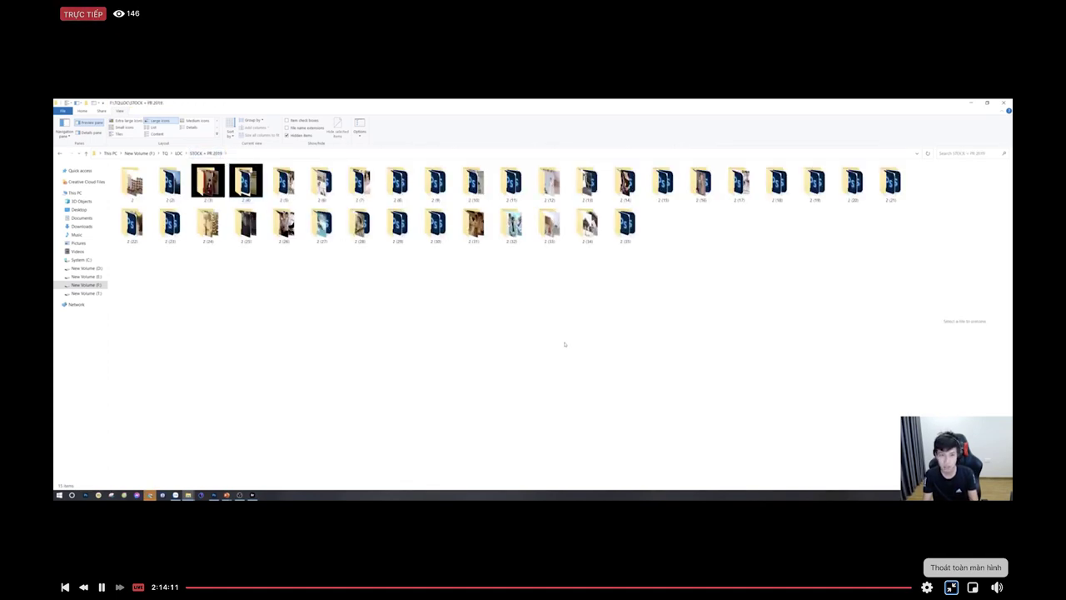
double_click(324, 186)
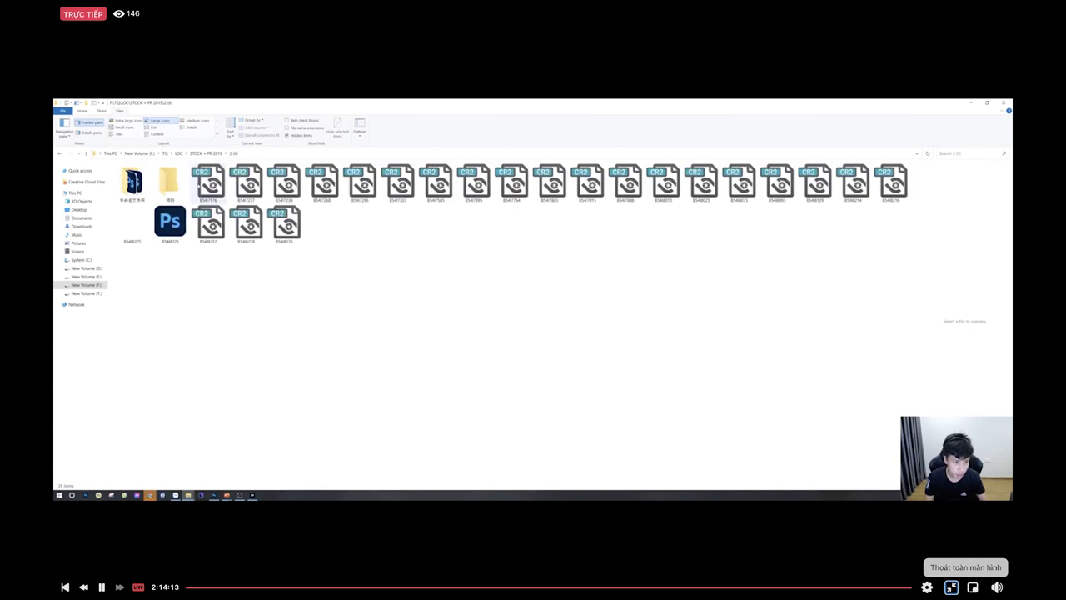
double_click(170, 183)
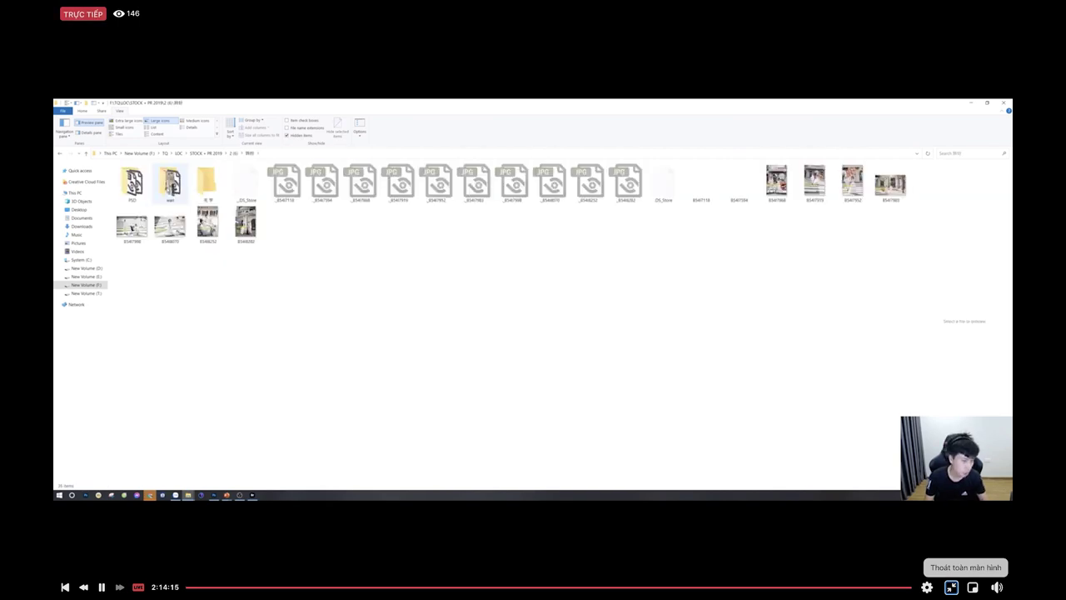
Step: View the graded street-shoot photos in folder 2 (6) at full size and close the viewer
double_click(245, 227)
scroll(246, 234, up, 3)
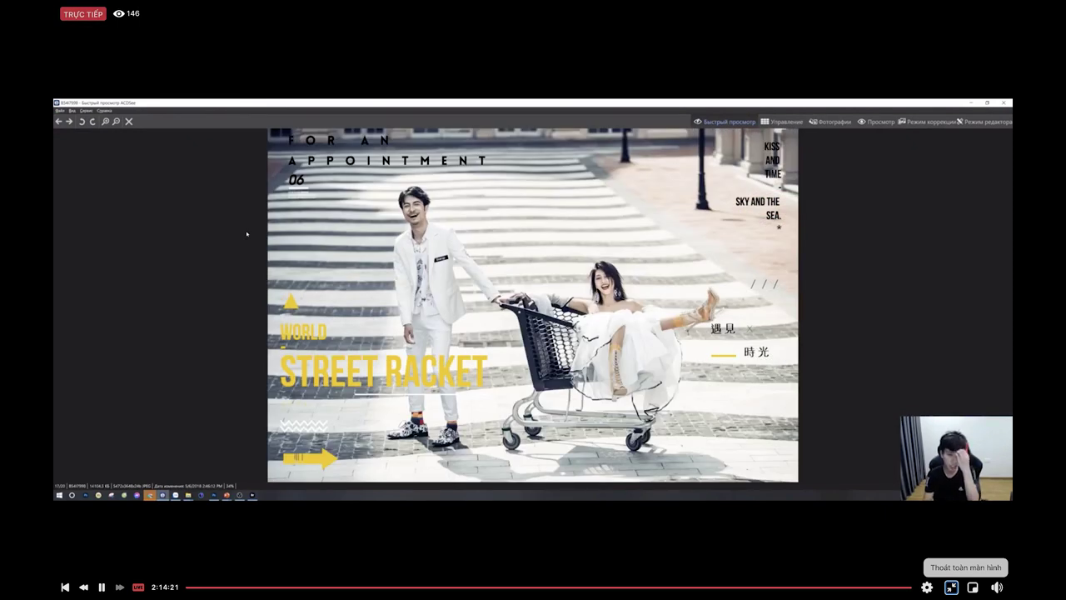
key(Left)
key(Left)
key(Left)
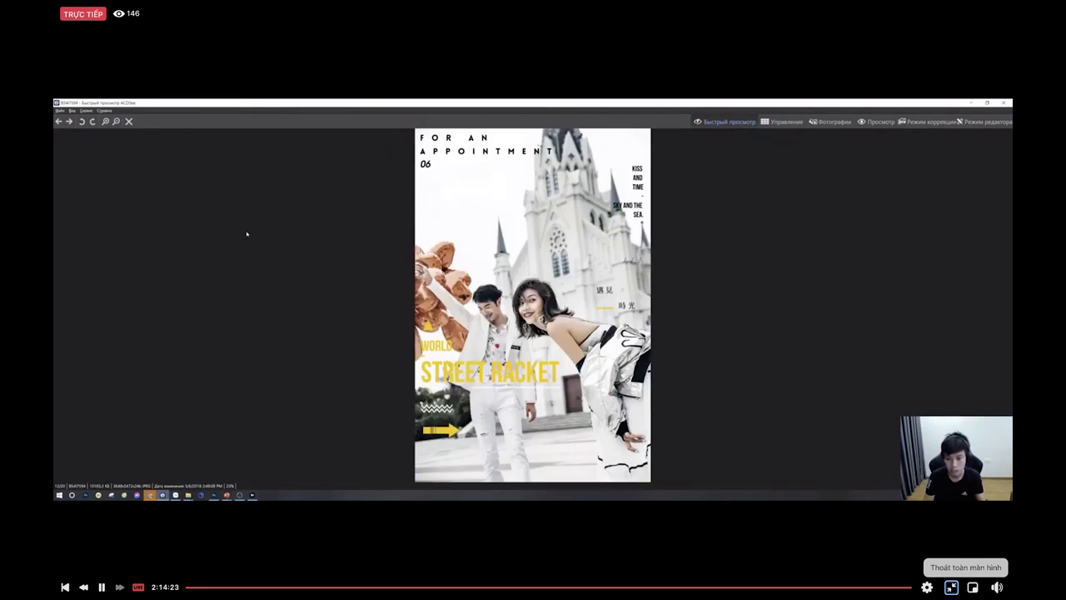
key(Escape)
Step: Switch to Bridge, find the flower-headdress portrait in the Camera Raw folder, and open its graded JPG in Photoshop in full-screen mode
key(alt+Tab)
key(alt+Tab)
key(alt+Tab)
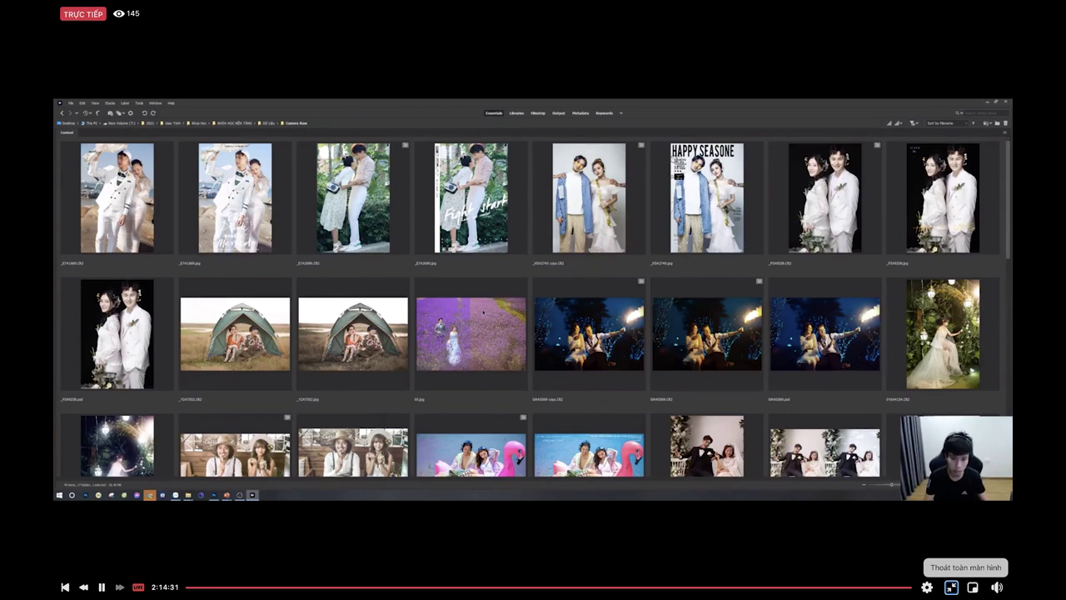
scroll(483, 311, down, 2)
scroll(483, 312, down, 4)
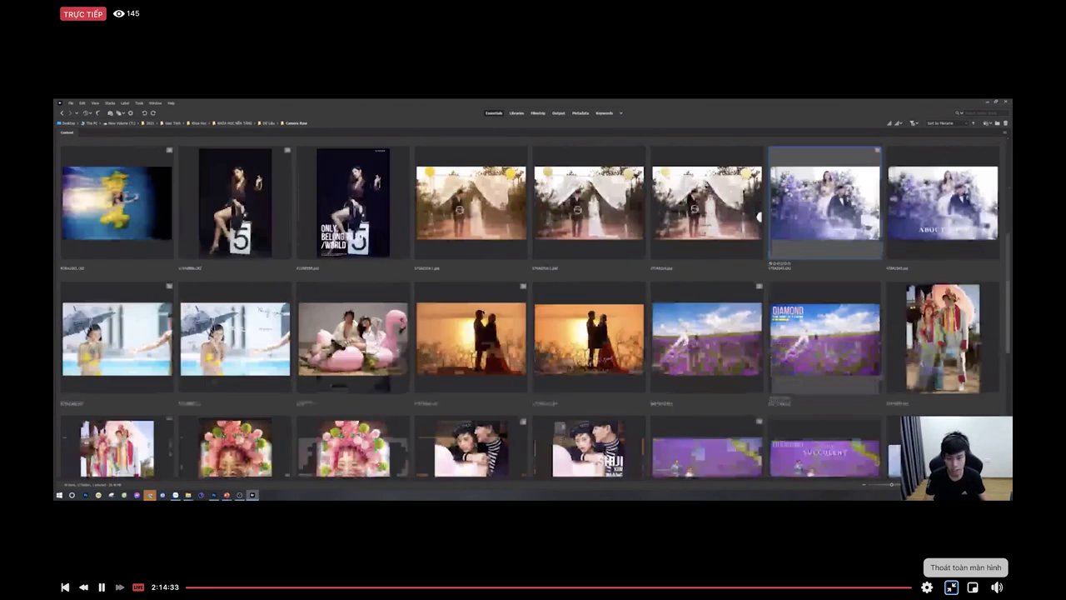
scroll(483, 312, up, 2)
scroll(759, 352, down, 4)
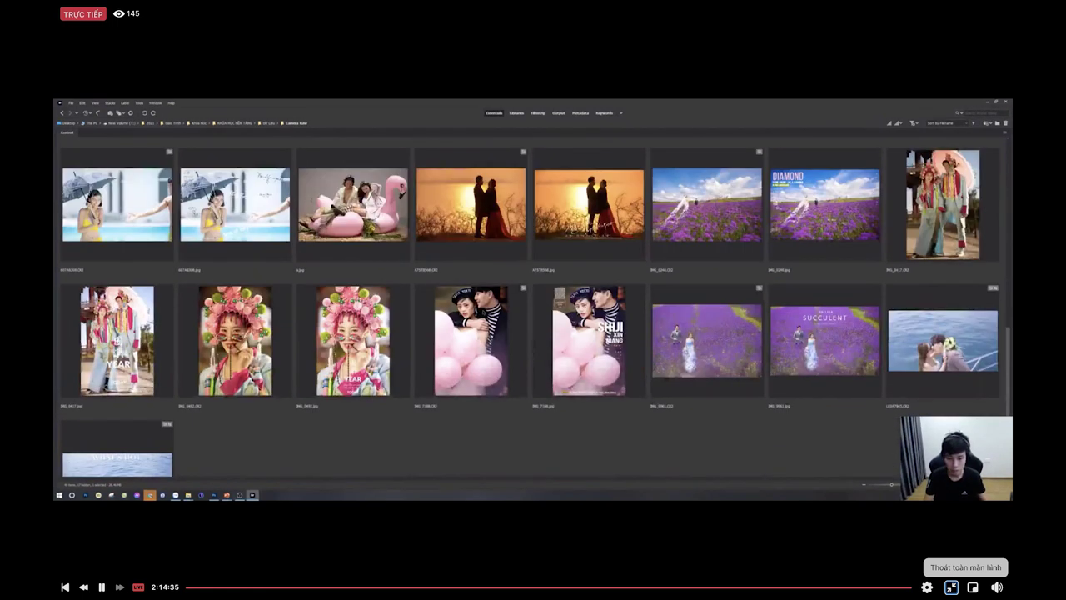
drag(353, 342, 251, 290)
key(alt+Tab)
key(f)
scroll(211, 313, up, 2)
scroll(247, 289, up, 2)
scroll(247, 289, down, 2)
Step: Open the headdress portrait's CR2 file in Camera Raw and fit its window beside the graded JPG
key(alt+Tab)
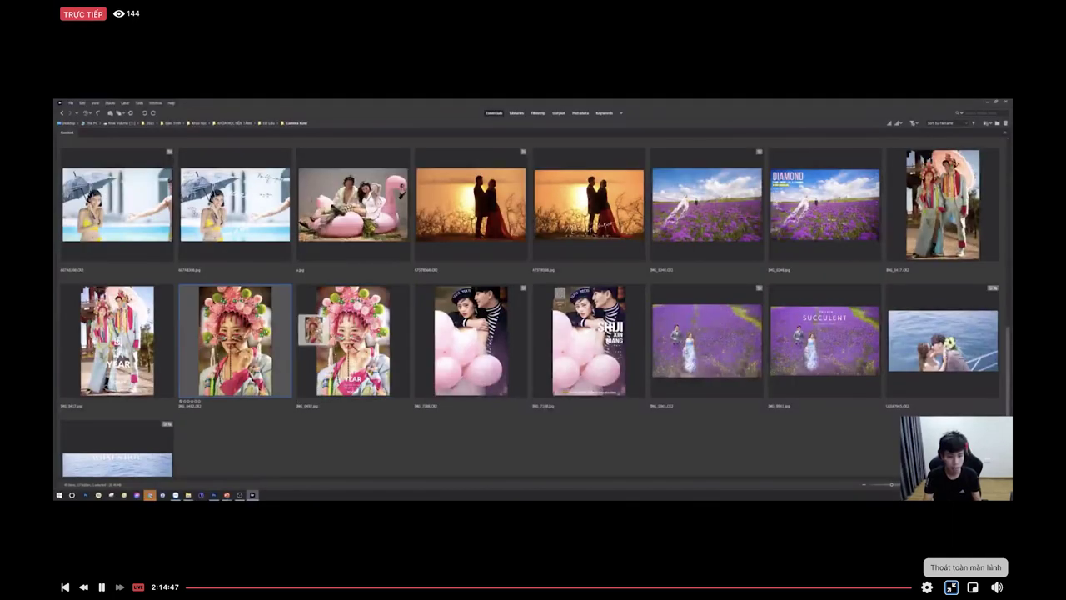
key(alt+Tab)
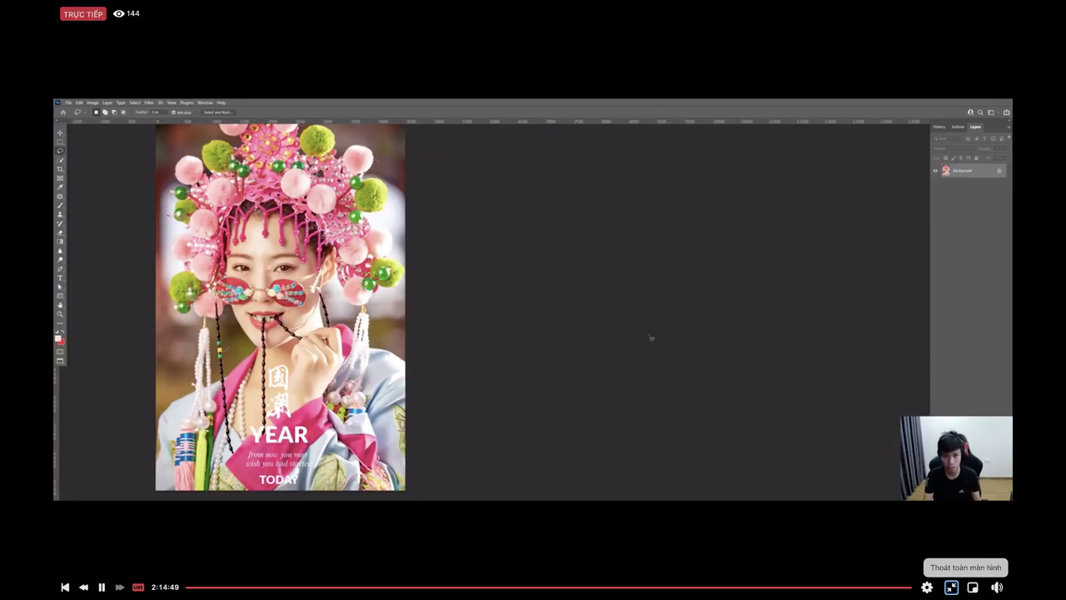
key(alt+Tab)
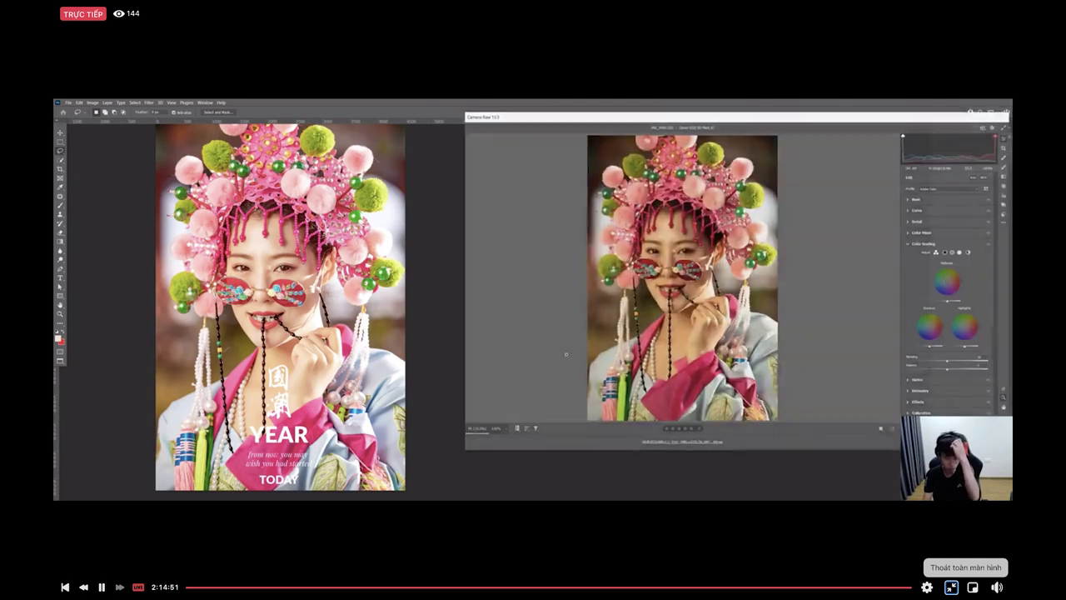
mouse_move(561, 118)
mouse_down()
mouse_move(496, 164)
mouse_move(548, 101)
mouse_up()
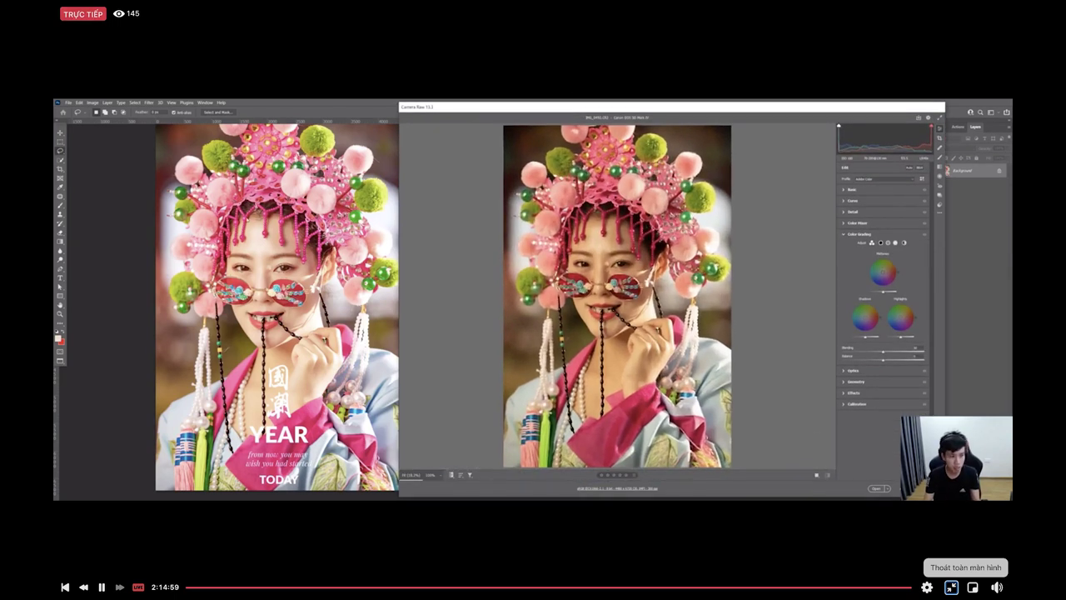
mouse_move(399, 287)
mouse_down()
mouse_move(450, 295)
mouse_move(410, 301)
mouse_up()
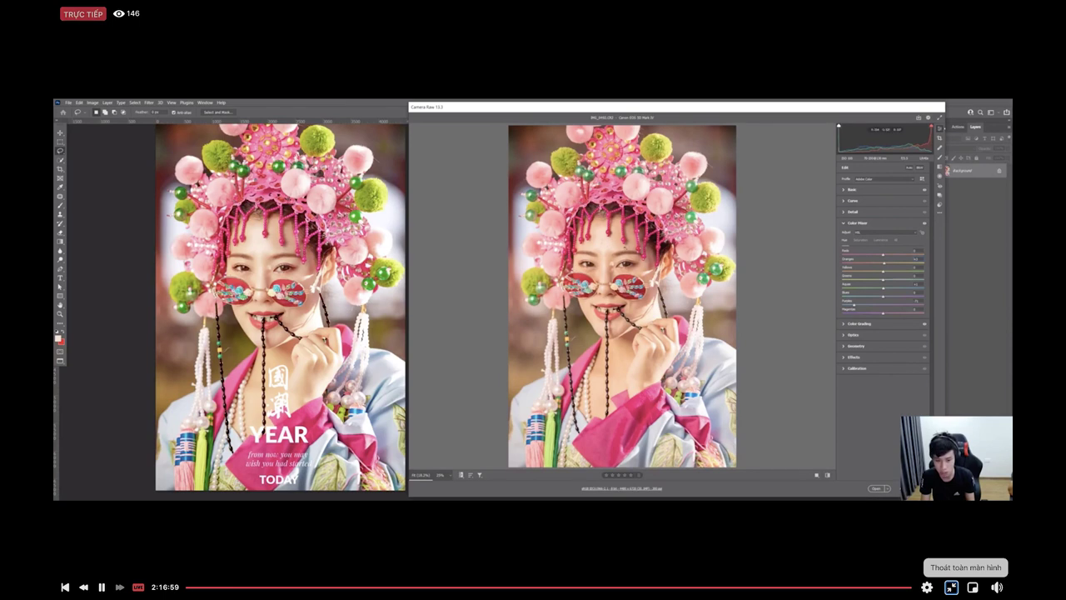
Step: Inspect the face and headdress in the RAW portrait up close against the reference JPG, and compare the edit's before and after states
scroll(485, 310, up, 5)
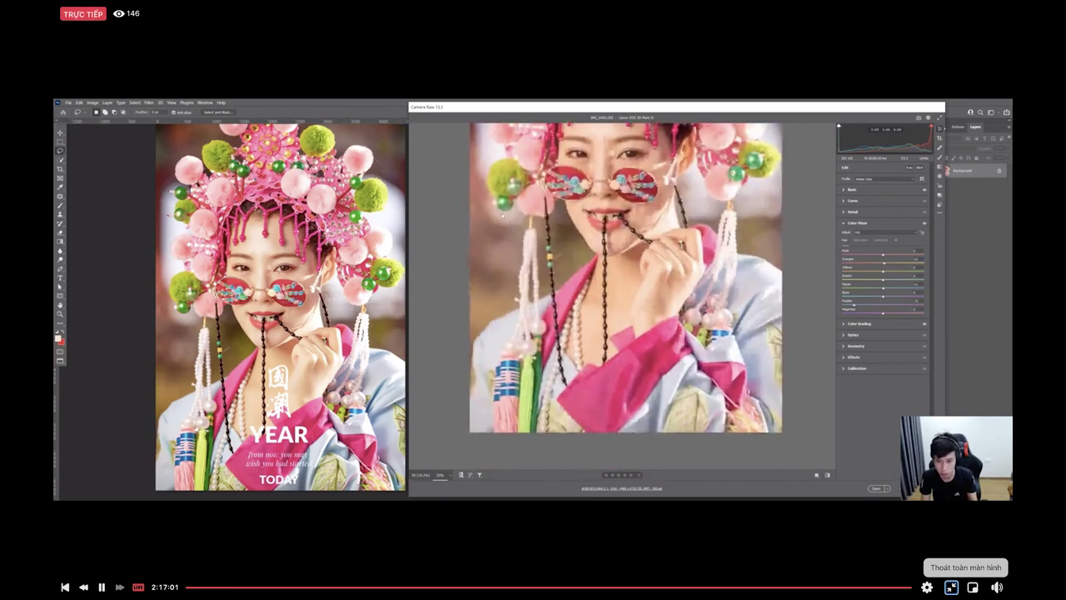
drag(616, 296, 618, 339)
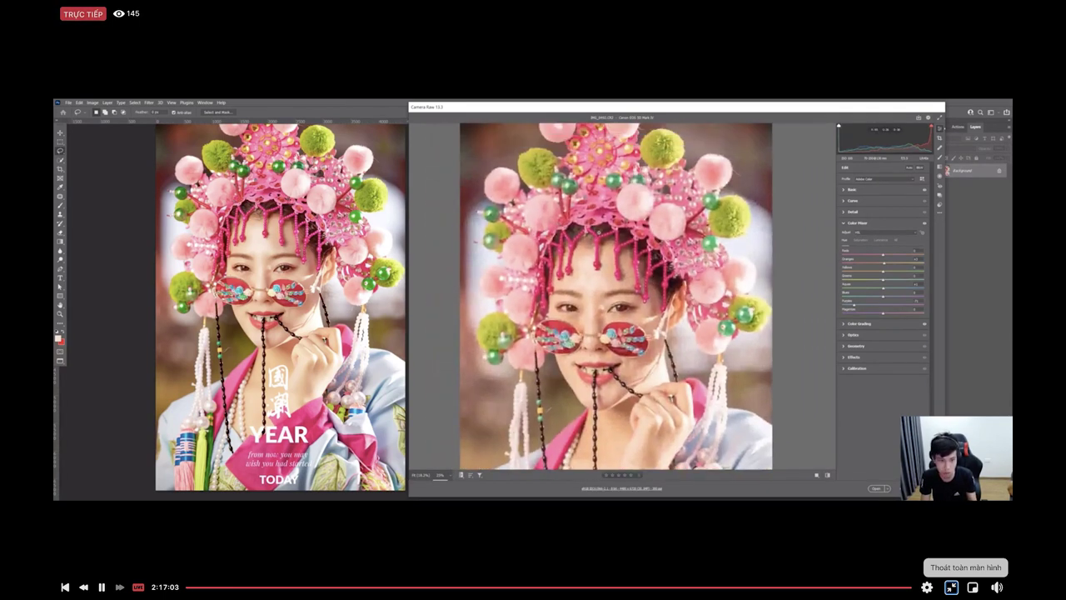
click(599, 232)
click(940, 212)
click(940, 227)
key(ctrl+z)
key(ctrl+shift+z)
key(ctrl+z)
key(ctrl+shift+z)
key(p)
key(p)
key(p)
key(p)
key(p)
key(p)
key(p)
key(p)
key(p)
key(p)
key(p)
key(p)
key(p)
key(p)
key(p)
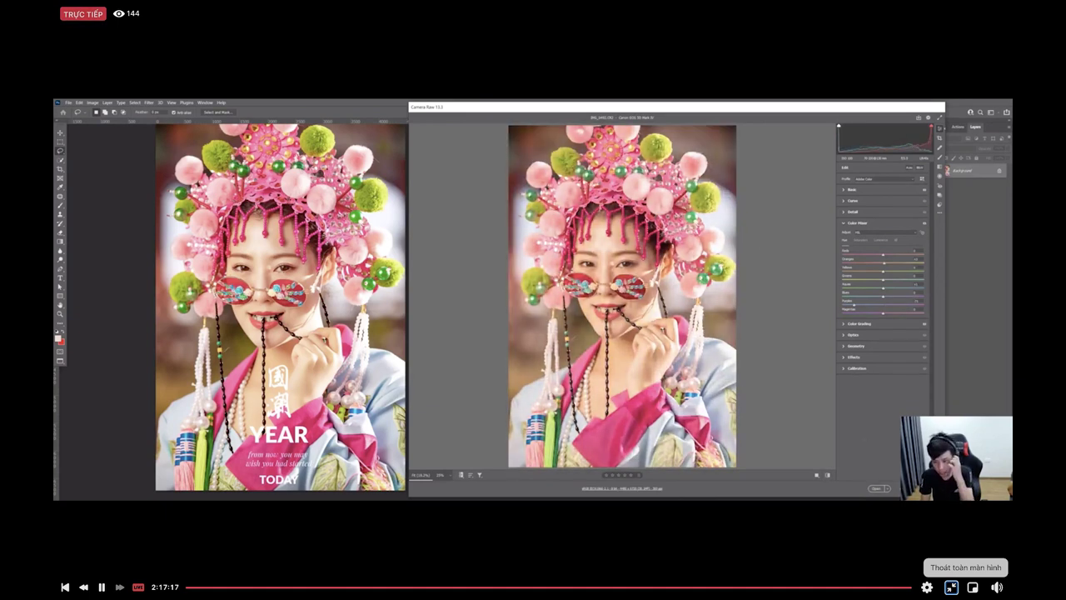
Step: Close Camera Raw and the headdress reference JPG, and open the graded tent photo 7OA7552.jpg from Bridge in Photoshop
key(Escape)
key(ctrl+w)
key(alt+Tab)
scroll(512, 268, down, 5)
scroll(530, 308, up, 5)
drag(353, 334, 297, 303)
key(alt+Tab)
Step: Switch to the File Explorer window with the sample images and go to the 2019 folder under 2021 on New Volume (T:)
key(alt+Tab)
key(alt+Tab)
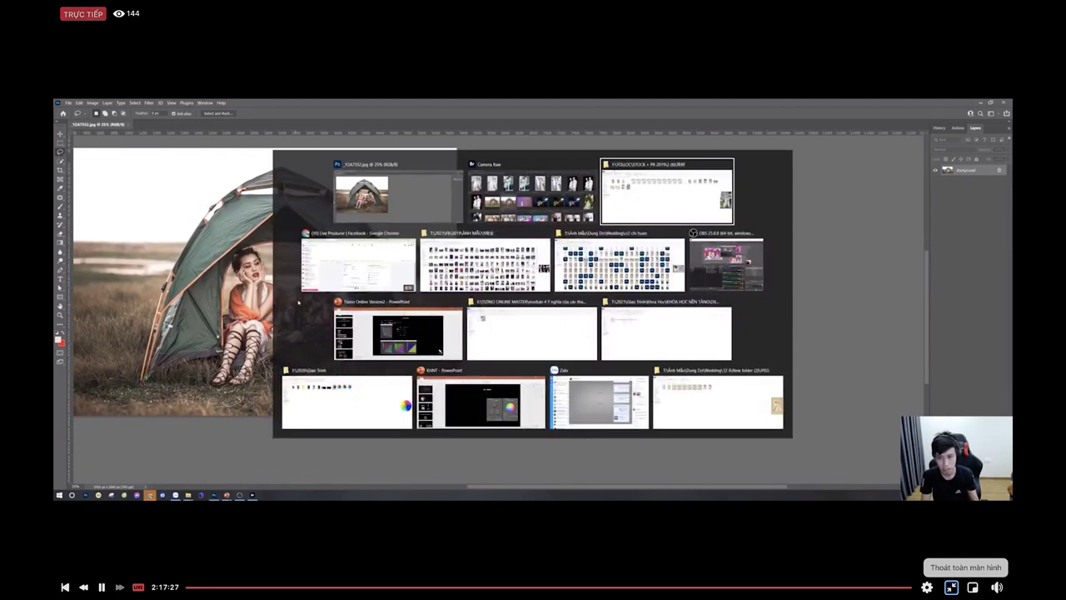
key(Tab)
key(Tab)
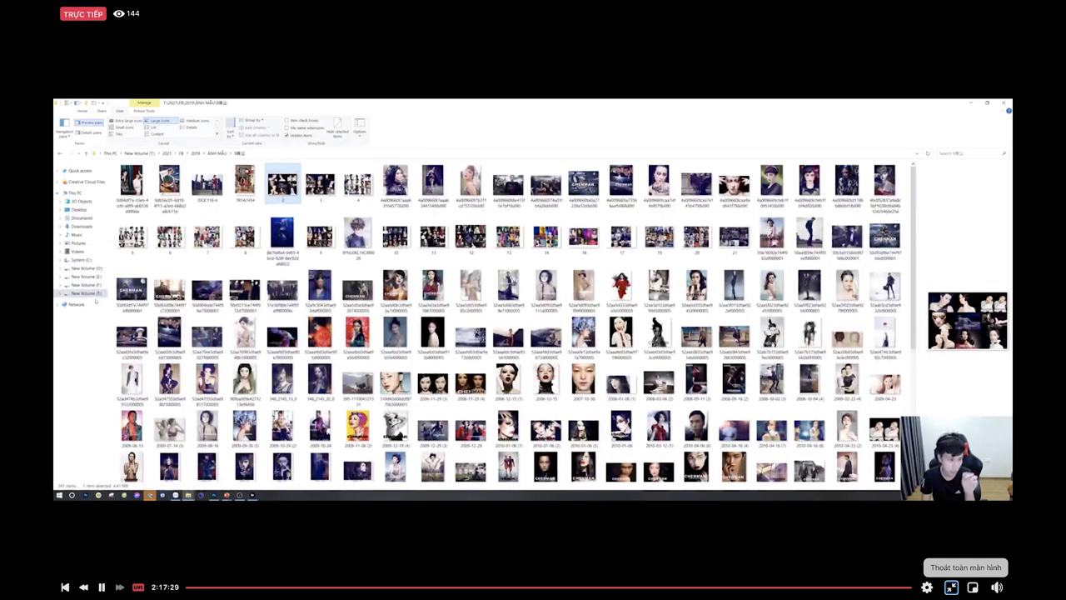
click(84, 293)
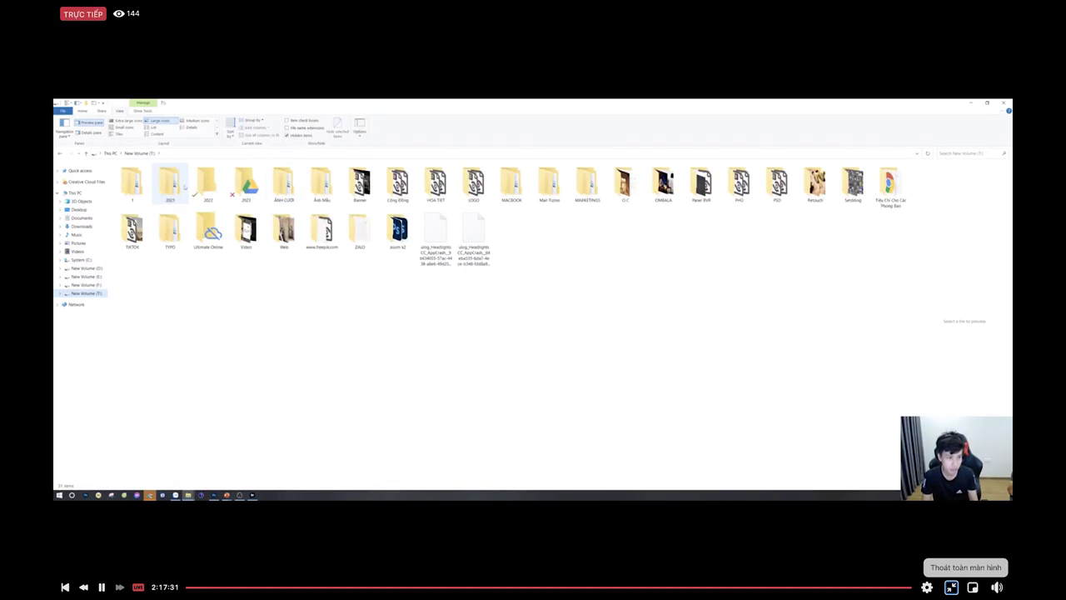
double_click(170, 184)
double_click(435, 184)
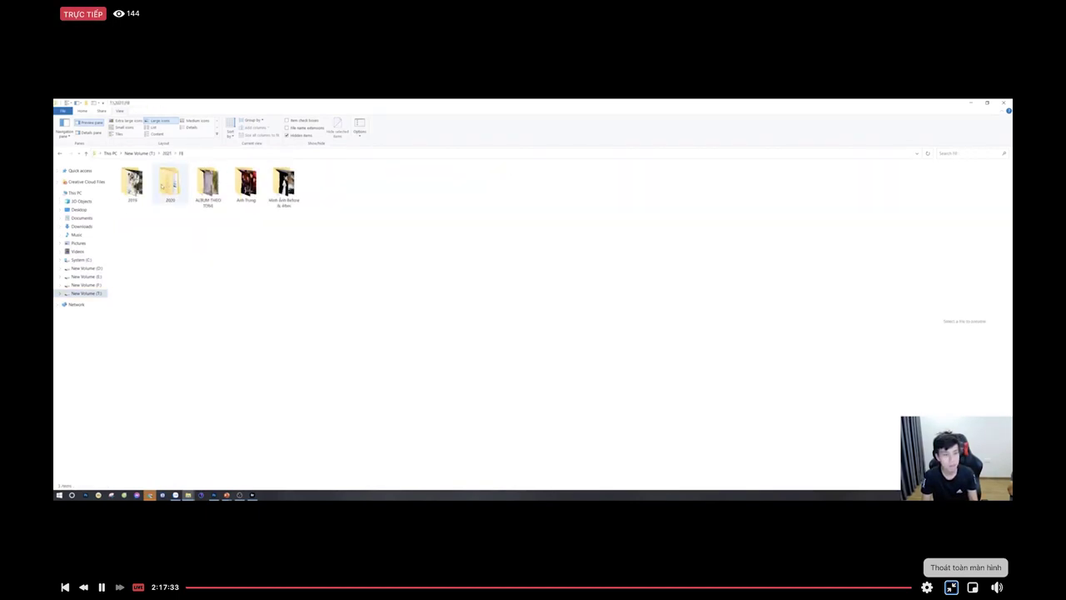
double_click(132, 184)
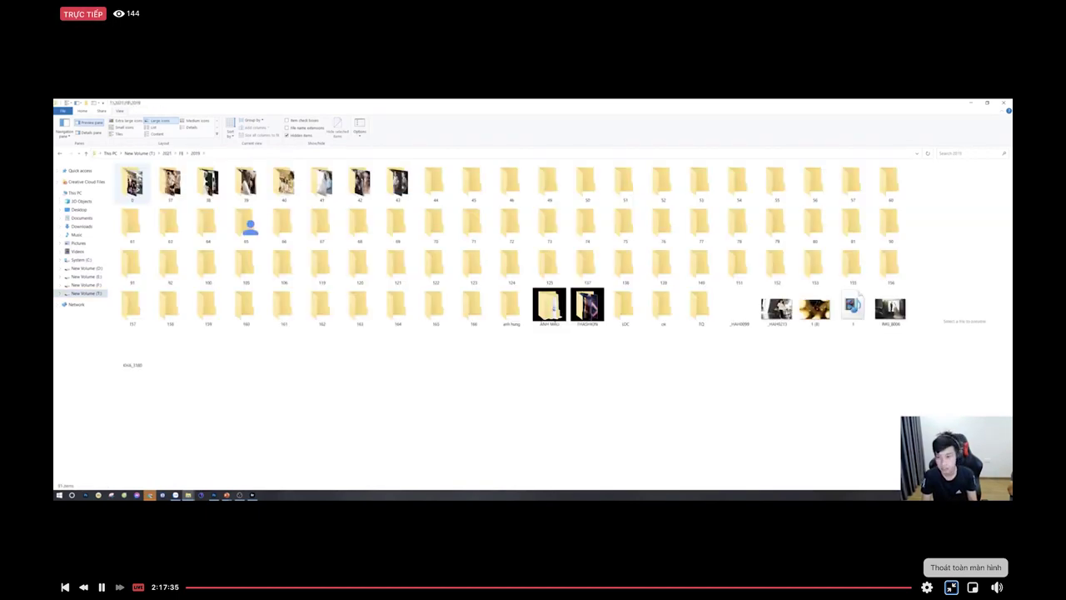
Step: Enter the ẢNH MẪU folder inside 2019 and go back to the 2019 folder
click(563, 303)
double_click(563, 305)
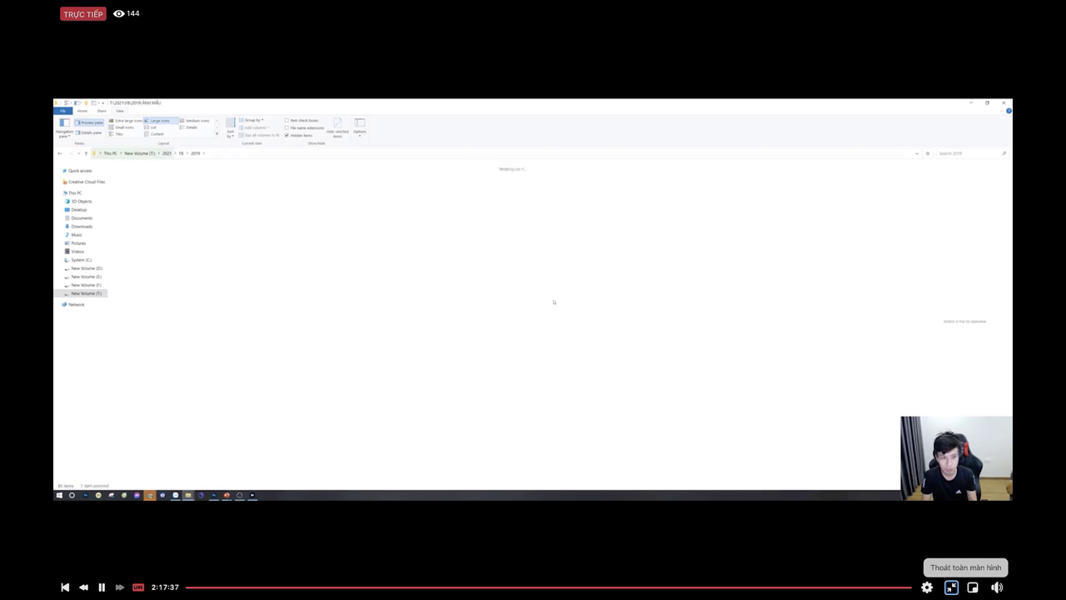
key(alt+Left)
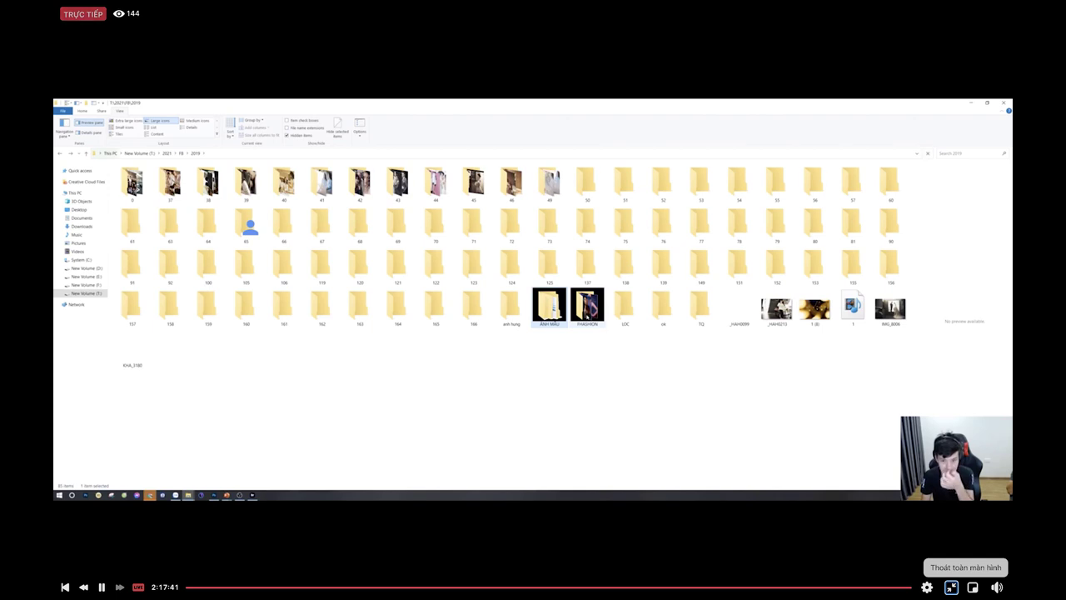
Step: Check the photos in the LOC folder and the folder next to it inside 2019, and return to the 2019 folder
double_click(620, 310)
key(alt+Left)
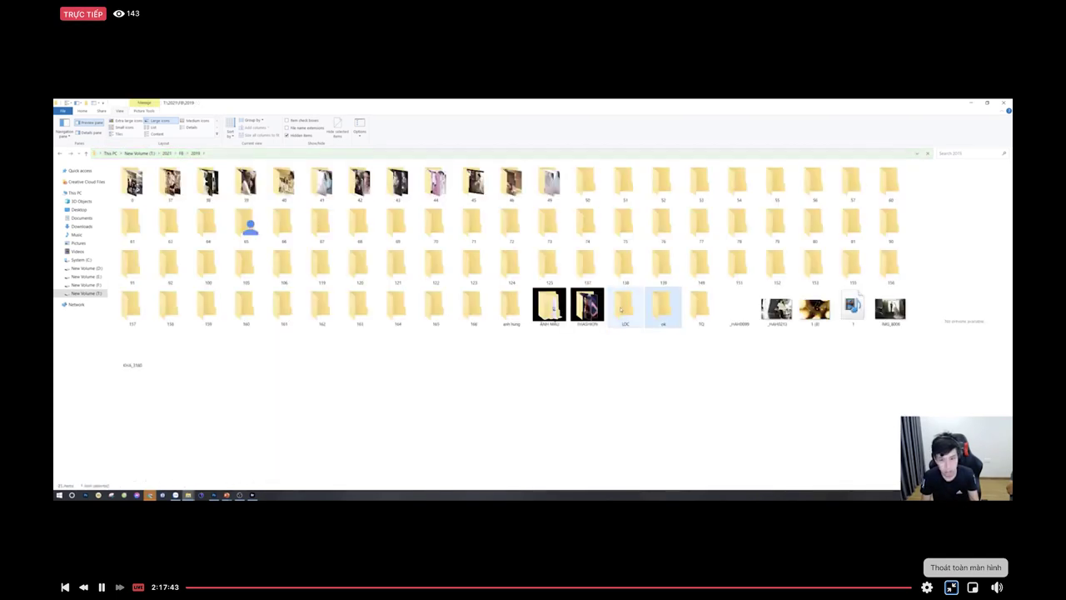
double_click(622, 309)
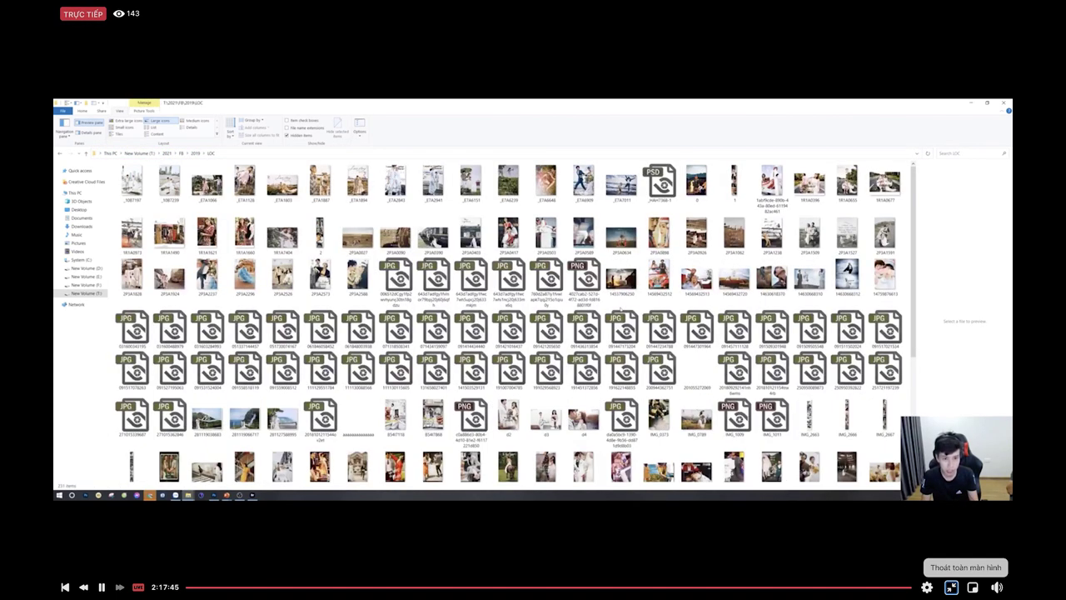
scroll(620, 298, down, 3)
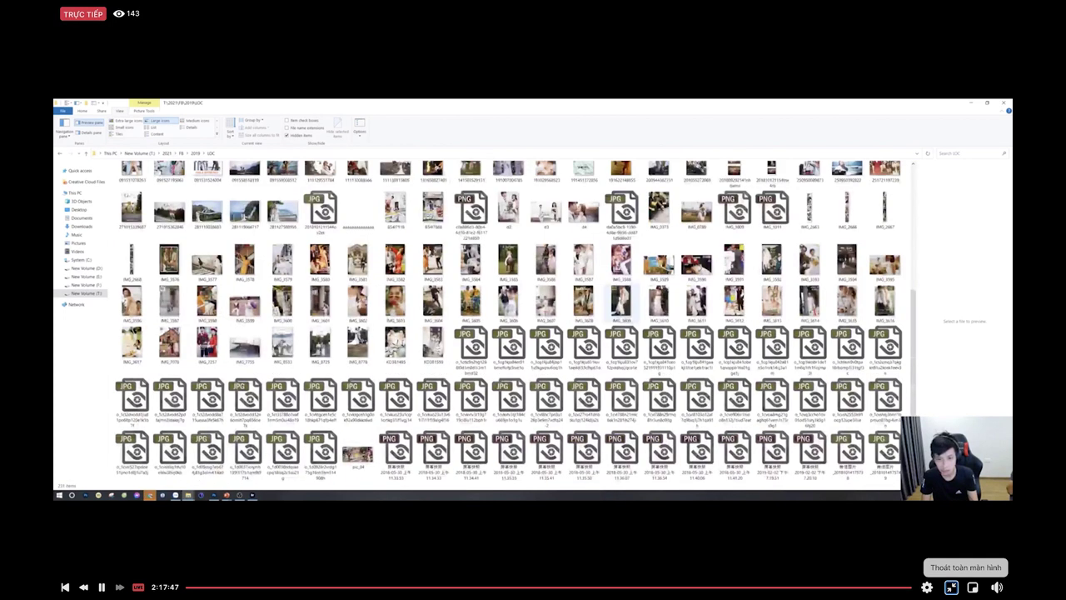
key(alt+Left)
double_click(661, 307)
key(alt+Left)
Step: Enter the TQ folder inside 2019, preview its photos at full size, and go back to the 2019 folder
double_click(386, 239)
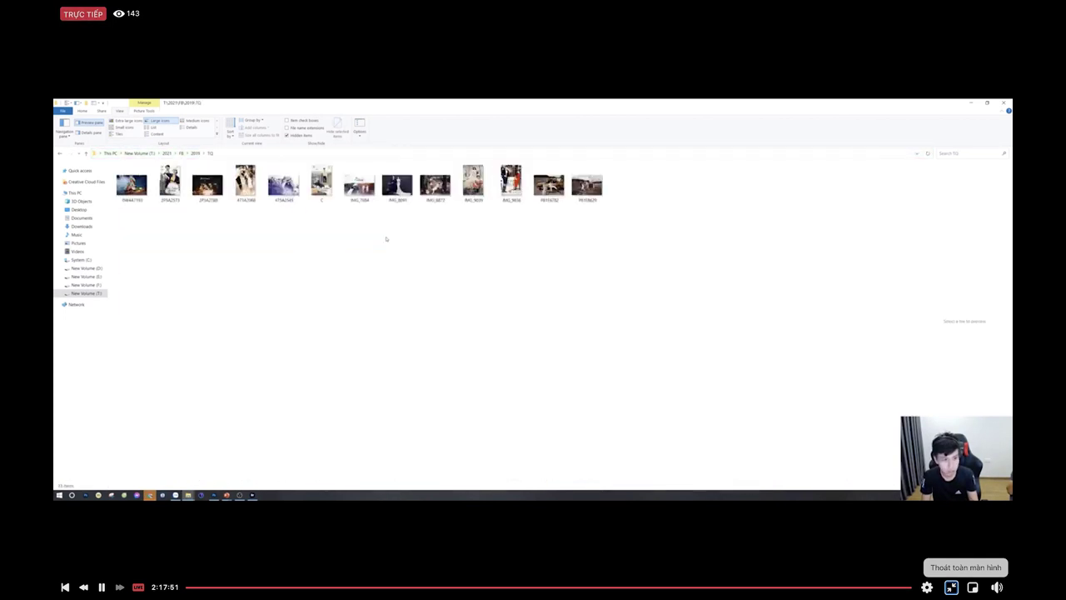
click(212, 184)
double_click(213, 184)
key(Right)
key(Escape)
click(480, 247)
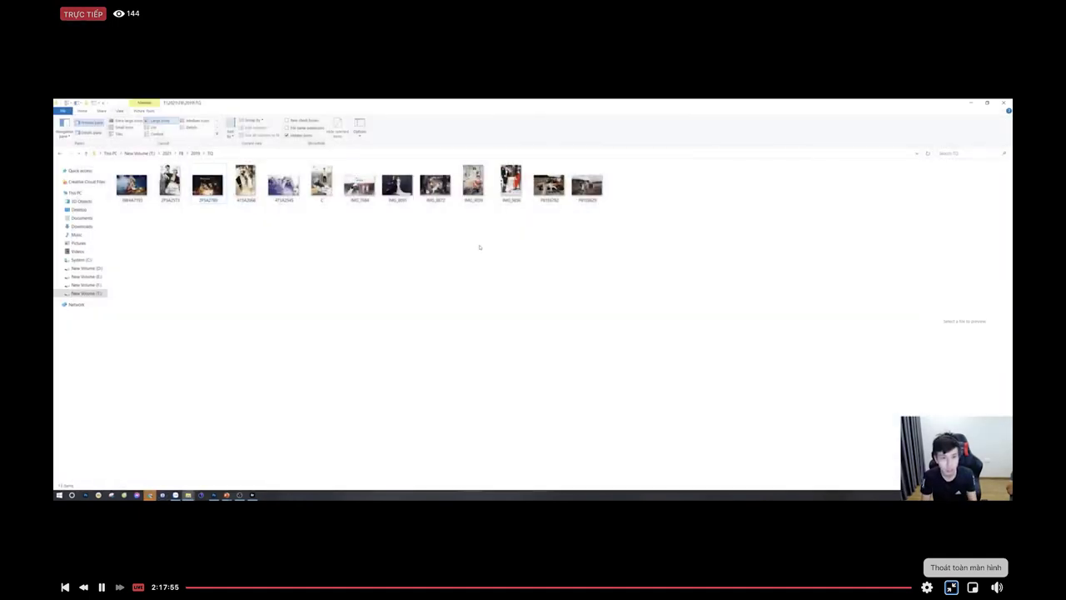
key(alt+Left)
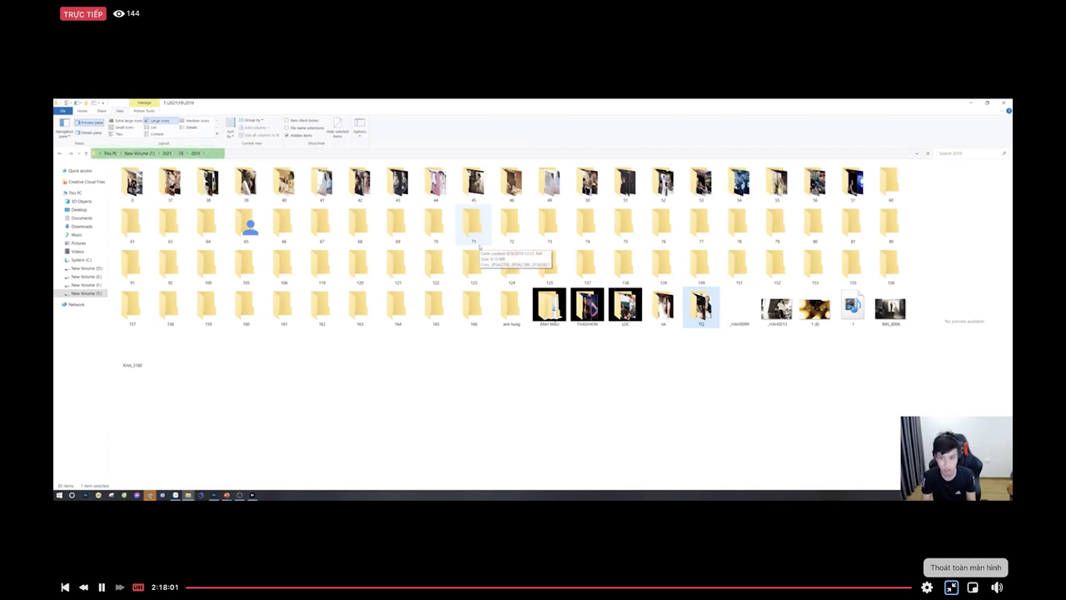
Step: Switch to Bridge and look over the photo thumbnails in the Camera Raw folder
key(alt+Tab)
key(alt+Tab)
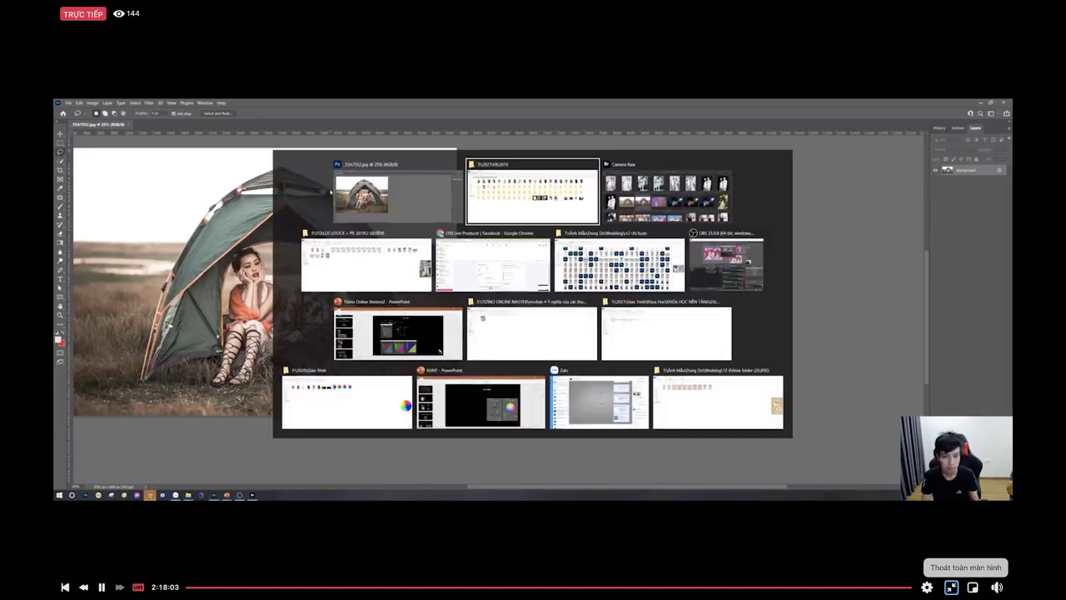
key(alt+Tab)
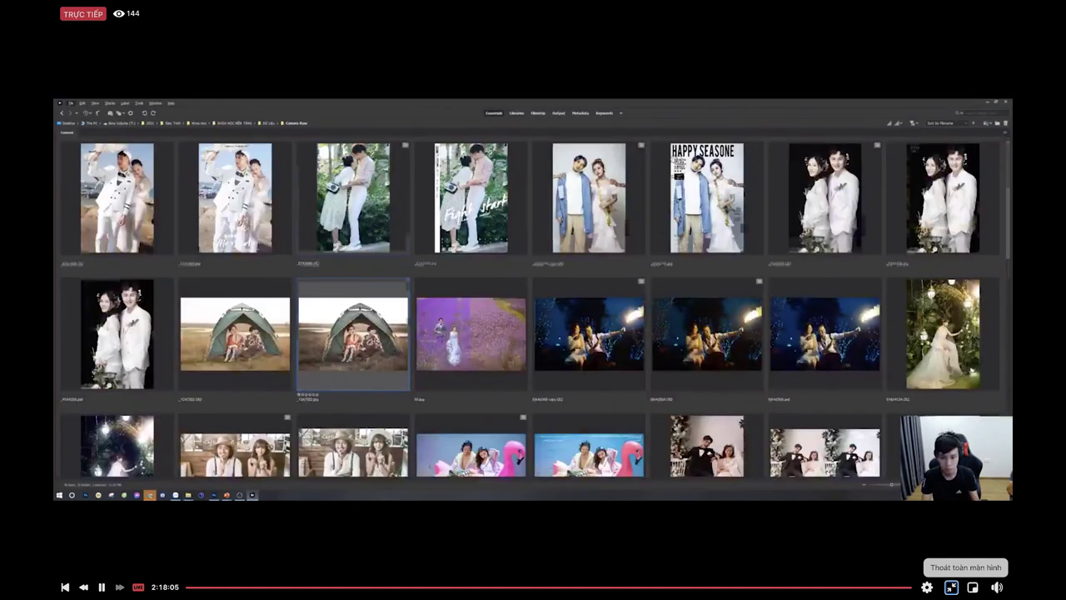
scroll(513, 326, down, 10)
scroll(513, 325, up, 10)
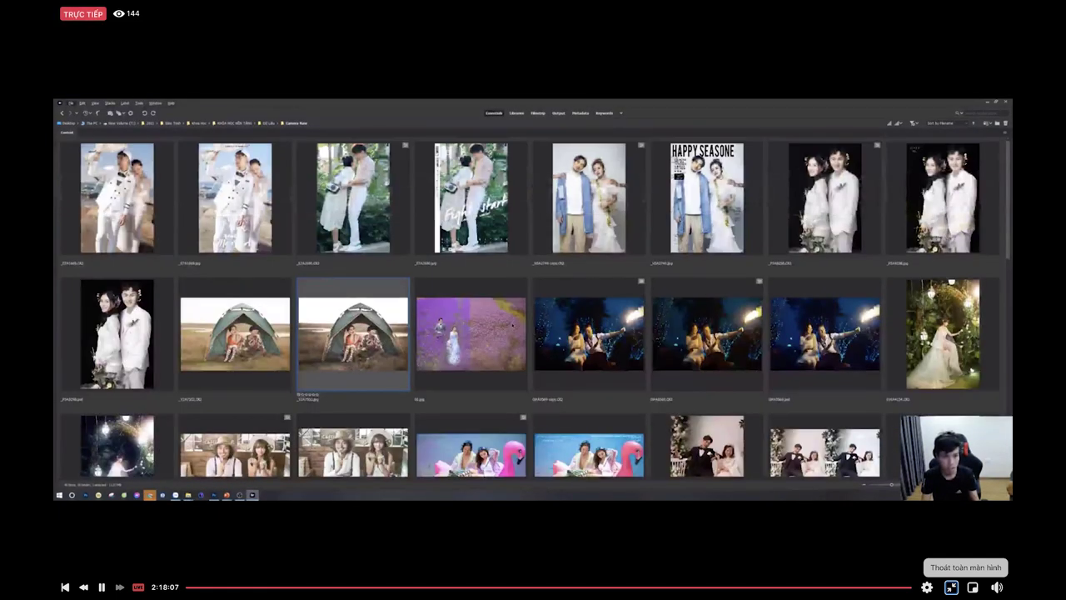
scroll(513, 326, down, 10)
scroll(514, 325, up, 2)
Step: Switch to the File Explorer window showing the STOCK + PR 2019 photos and clear the file selection
key(alt+Tab)
key(alt+Tab)
key(alt+Tab)
key(alt+Tab)
key(alt+Tab)
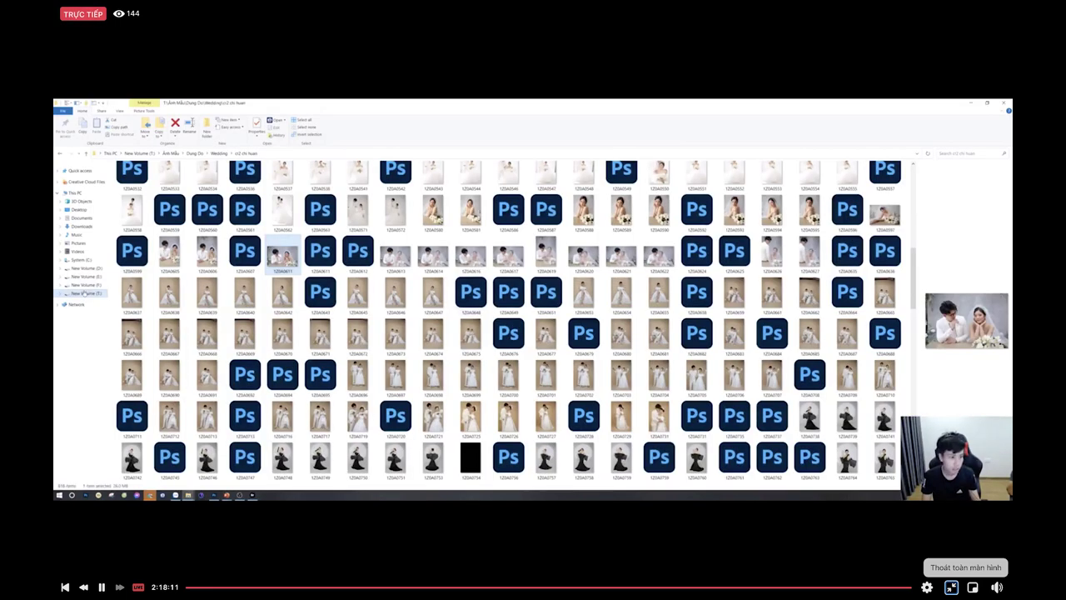
key(alt+Tab)
key(alt+Tab)
key(alt+Tab)
key(alt+Tab)
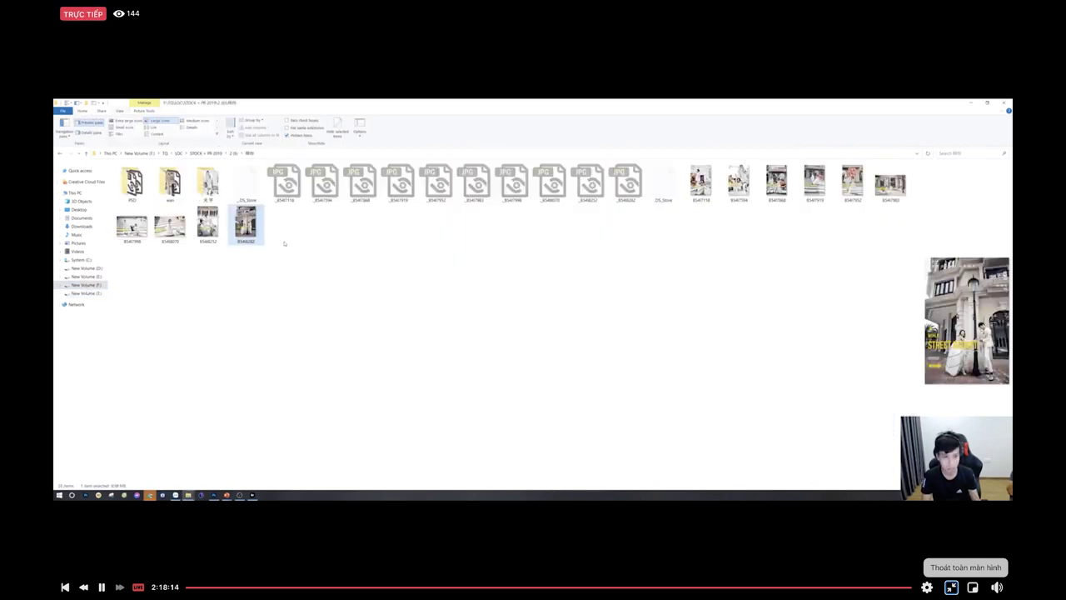
click(285, 243)
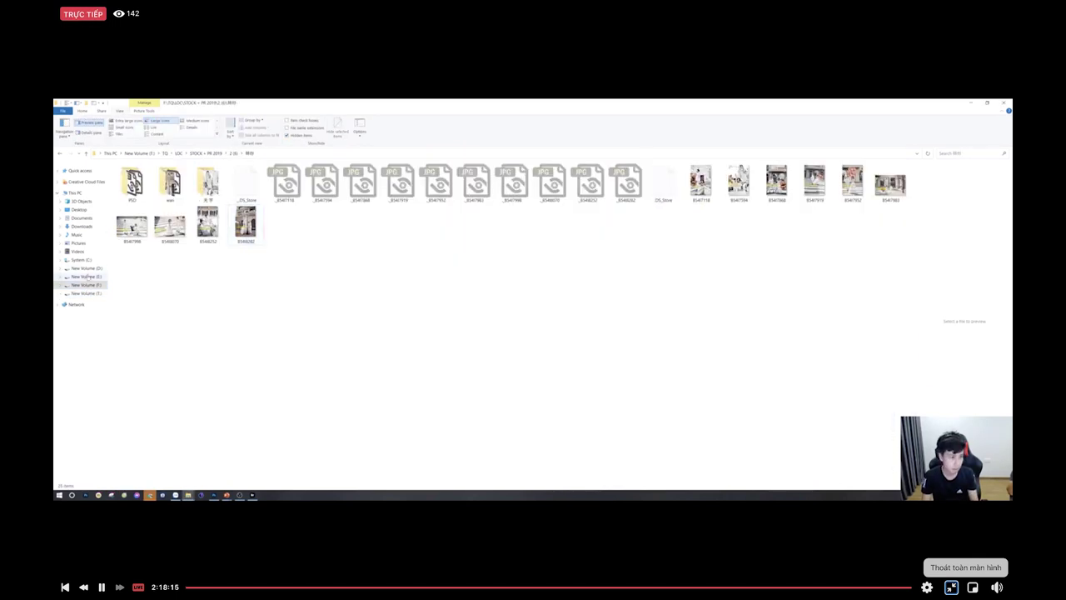
Step: Go to the module 4 folder inside TIZINO ONLINE MASTER on New Volume (E:)
click(89, 271)
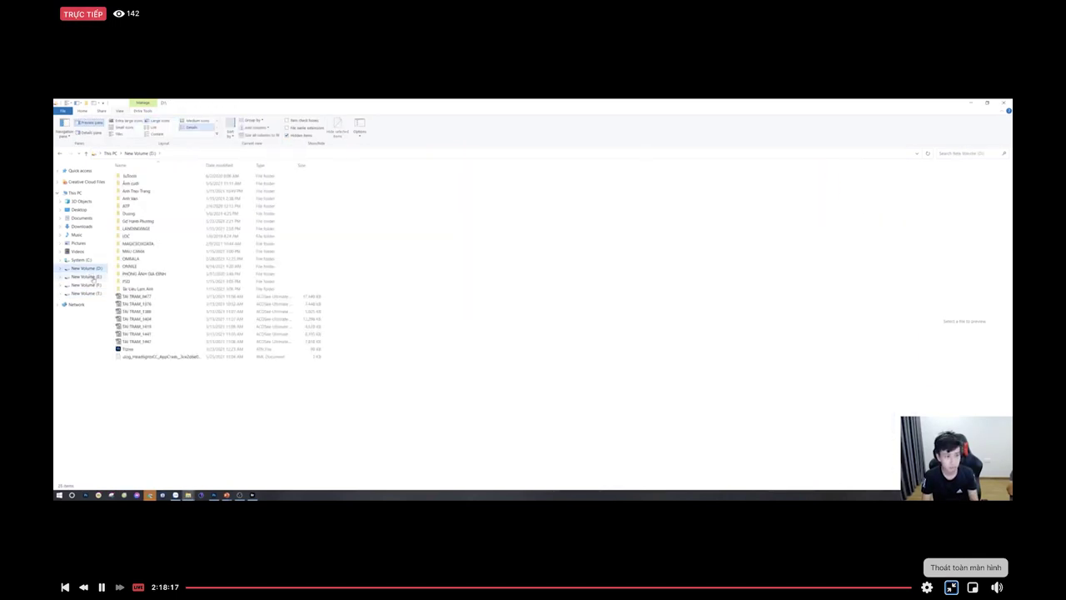
click(87, 277)
double_click(509, 188)
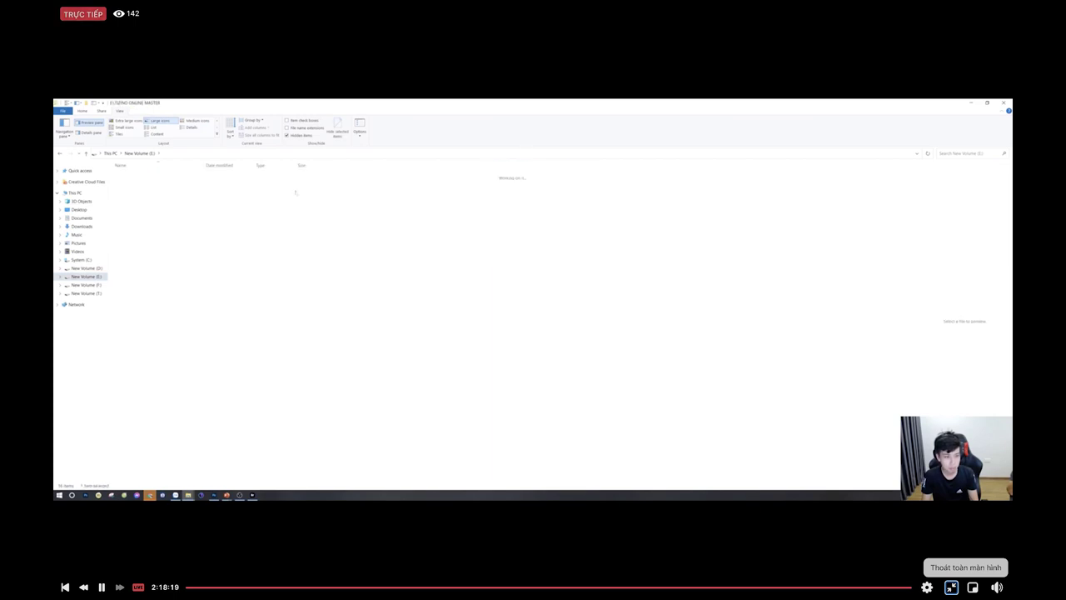
double_click(152, 206)
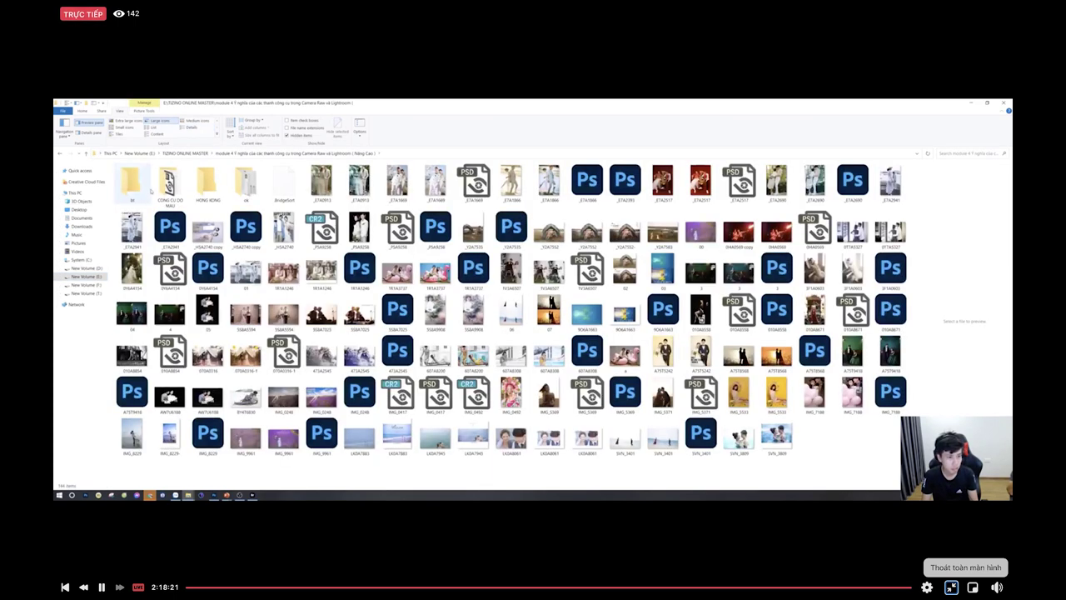
click(139, 185)
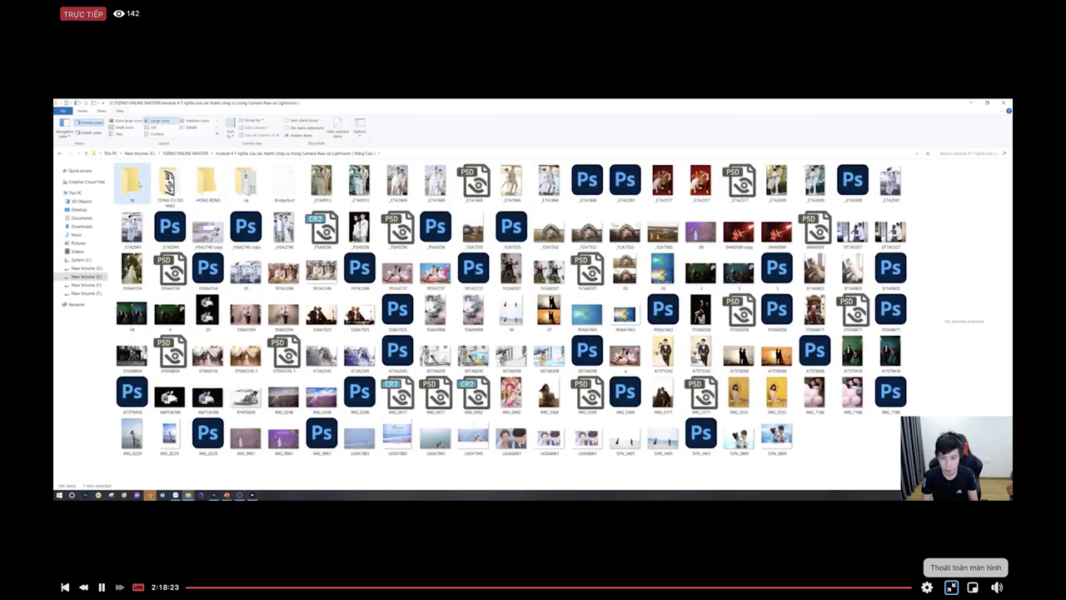
Step: Preview the darker graded tent photo with text from the module 4 folder and open it in Photoshop
double_click(626, 226)
key(alt+F4)
drag(629, 227, 567, 102)
key(alt+Tab)
key(alt+Tab)
key(alt+Tab)
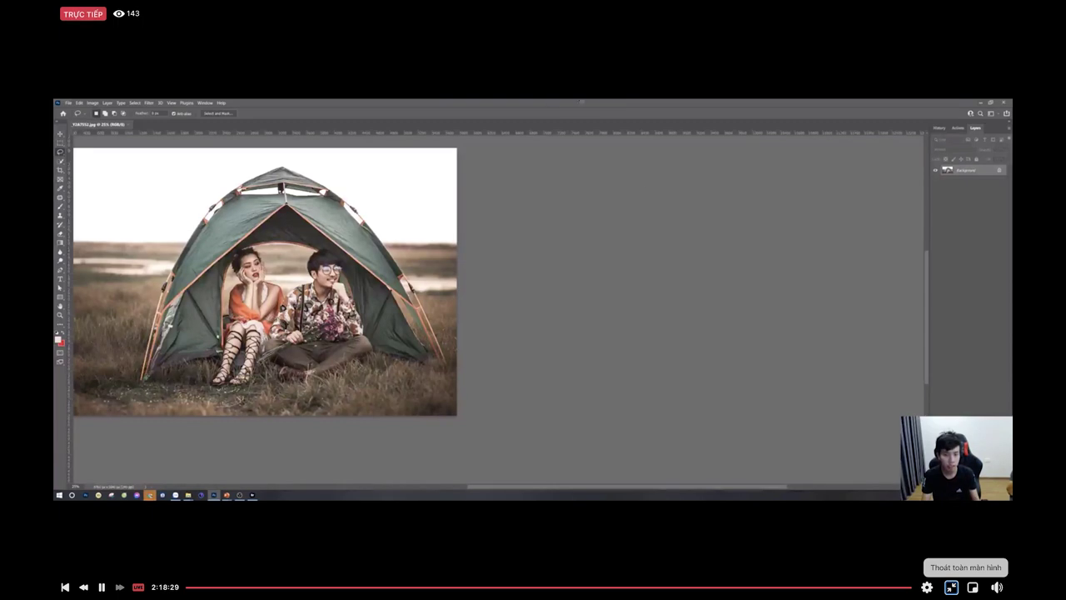
Step: Copy the whole text version of the tent photo, close it, and paste it scaled over the other tent JPG as a layer
key(ctrl+a)
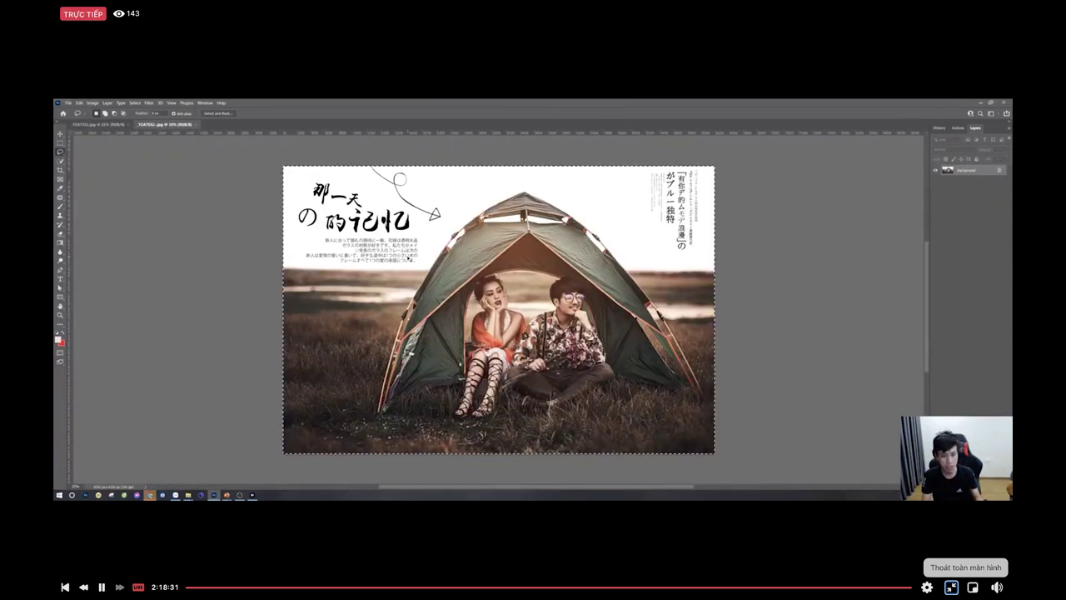
key(ctrl+w)
key(ctrl+v)
key(ctrl+t)
drag(504, 434, 473, 411)
key(Return)
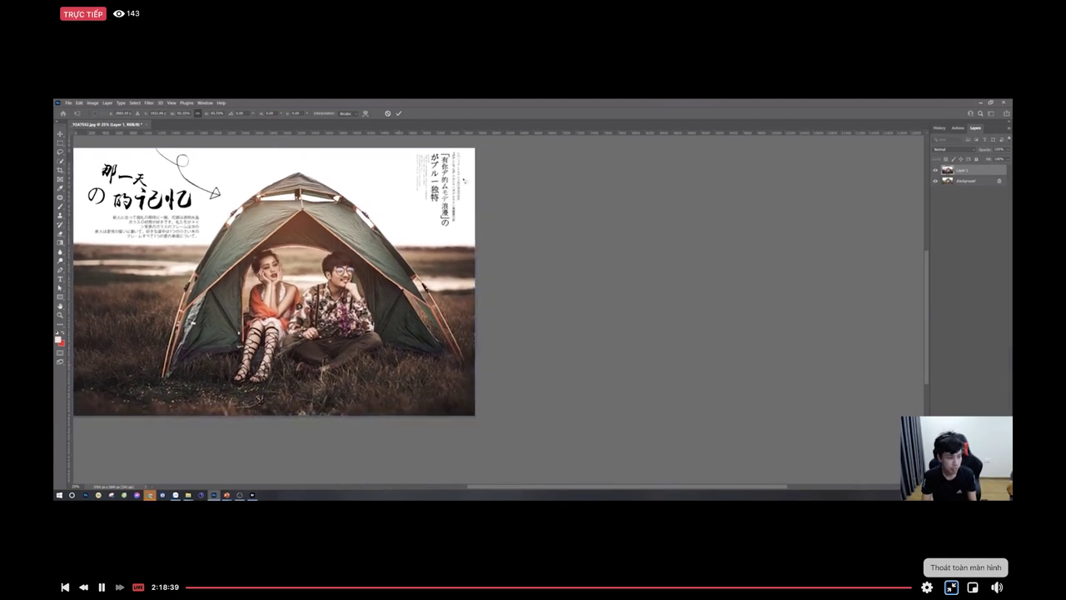
Step: Compare the two tent gradings by repeatedly hiding and showing the pasted layer, and delete that layer
click(935, 171)
click(934, 171)
click(934, 170)
click(935, 170)
key(ctrl+comma)
key(ctrl+comma)
key(ctrl+comma)
key(ctrl+comma)
key(ctrl+comma)
key(ctrl+comma)
key(ctrl+comma)
key(ctrl+comma)
key(ctrl+comma)
key(ctrl+comma)
key(ctrl+comma)
key(ctrl+comma)
key(ctrl+comma)
key(ctrl+comma)
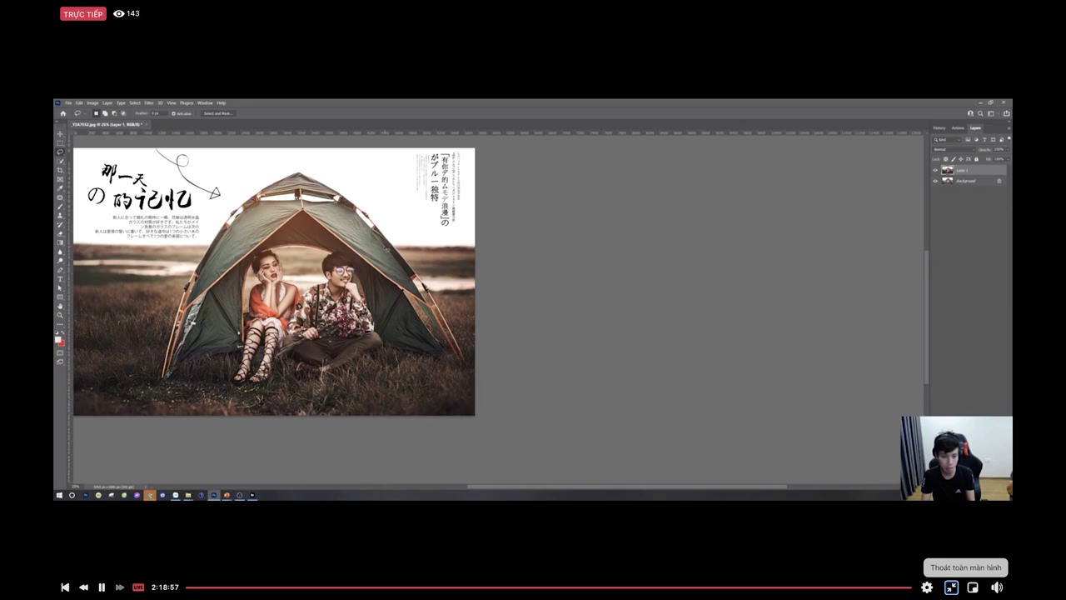
key(Delete)
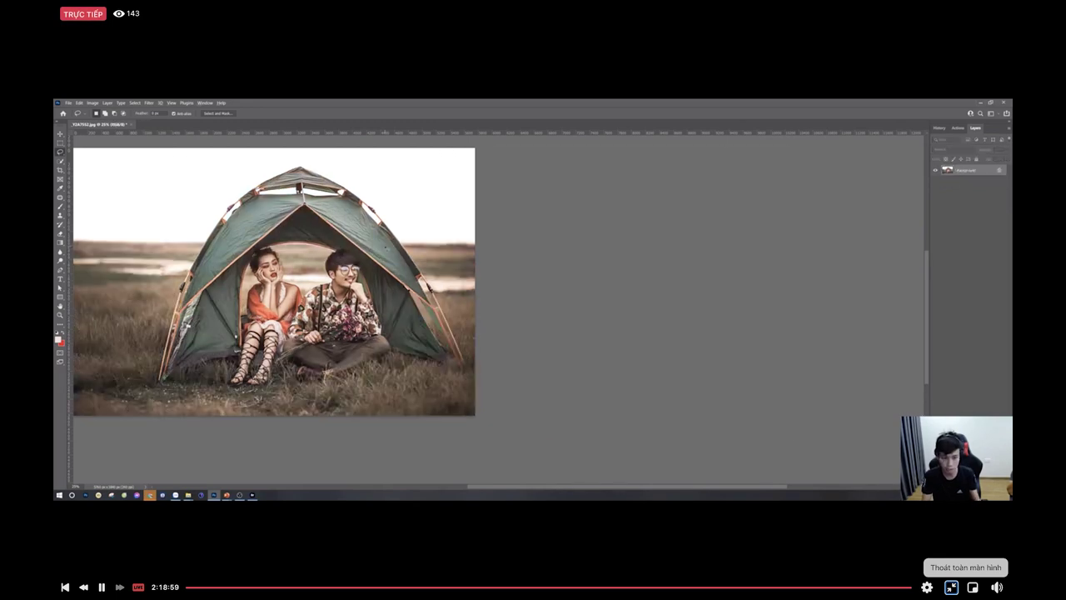
Step: Open the tent photo's RAW file from the module 4 folder in Camera Raw and place its window beside the graded reference
key(alt+Tab)
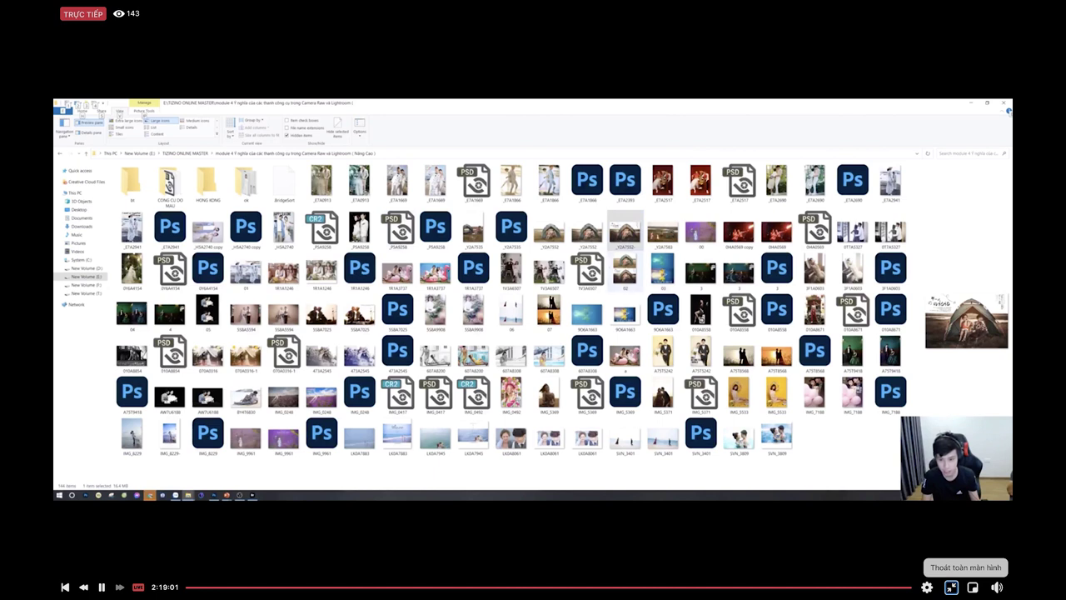
click(571, 236)
click(554, 239)
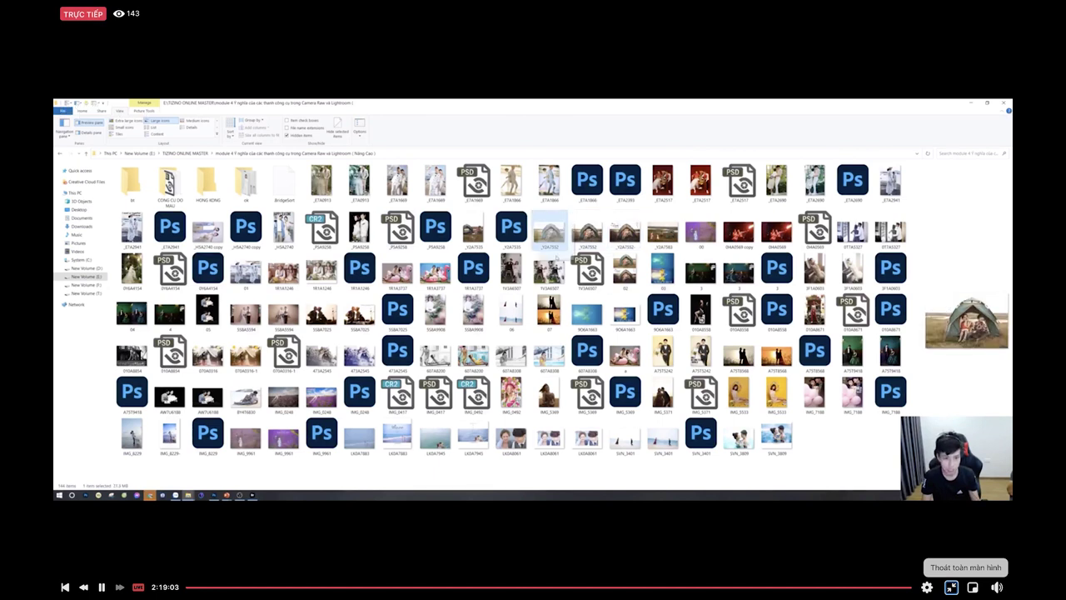
key(alt+Tab)
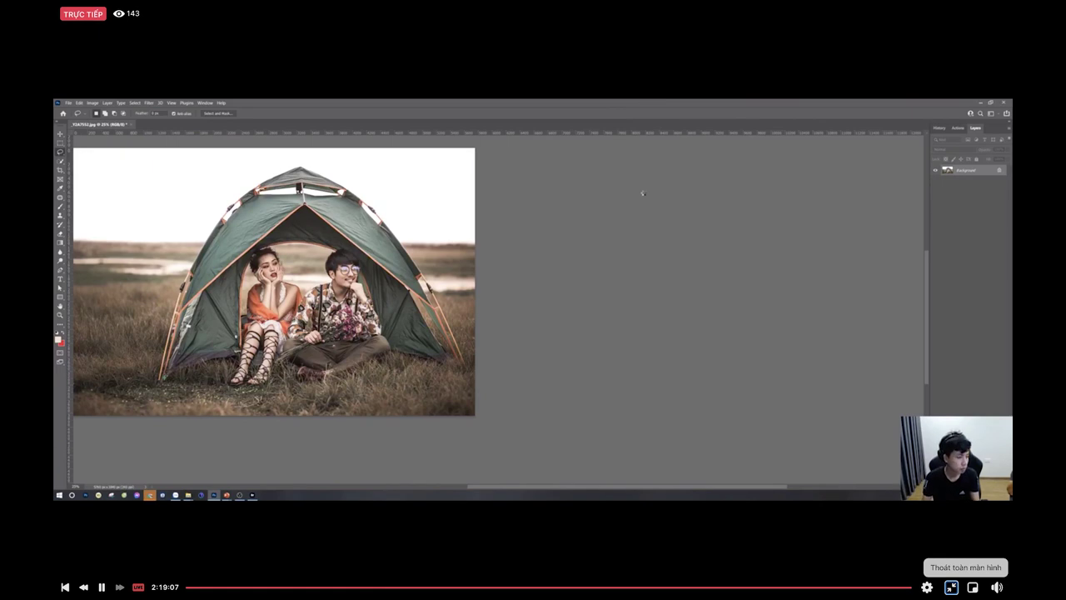
key(ctrl+shift+a)
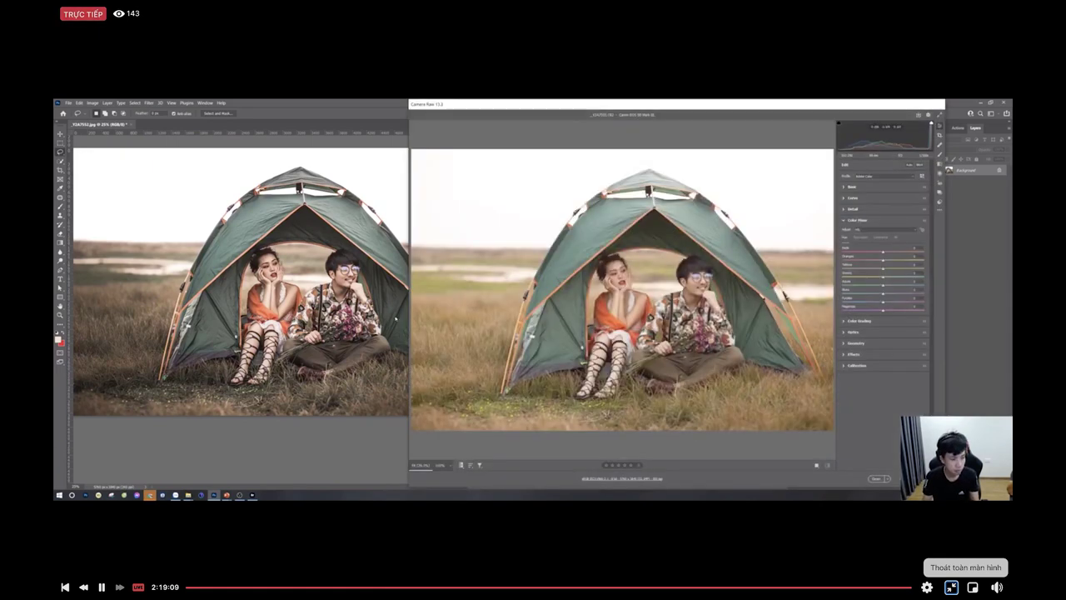
drag(431, 110, 488, 105)
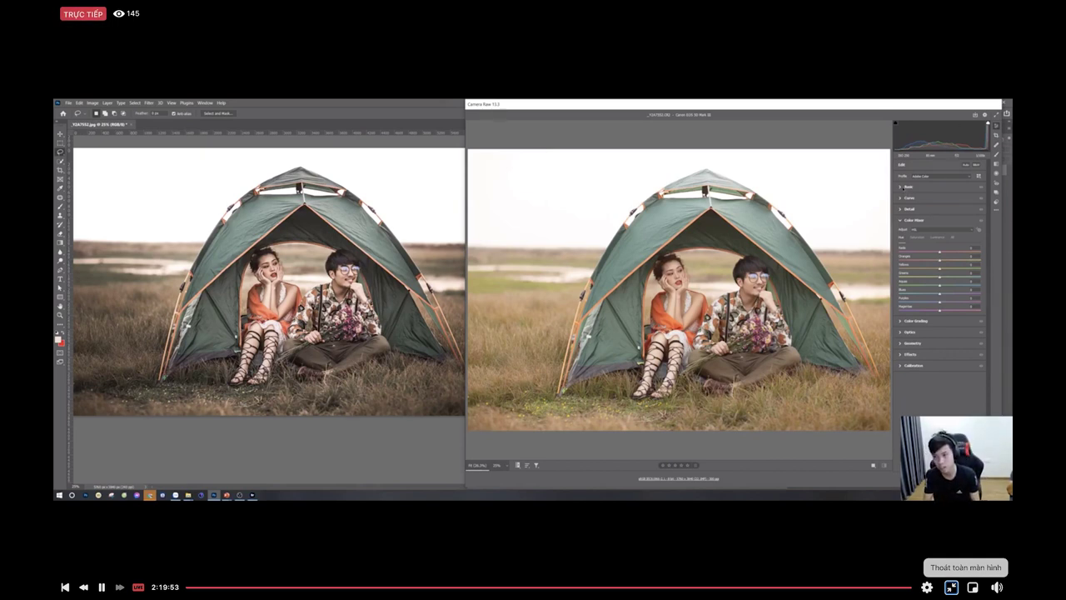
Step: In the RAW tent photo's Basic adjustments, raise Clarity and Saturation, reduce Vibrance and Exposure, and set Highlights to the minimum
click(907, 188)
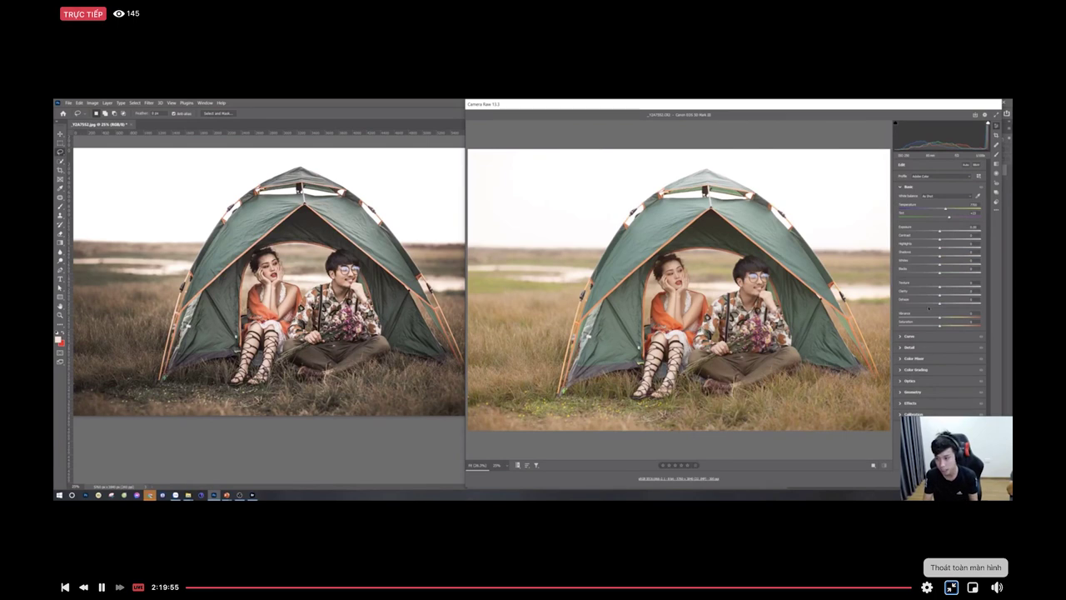
drag(947, 295, 953, 295)
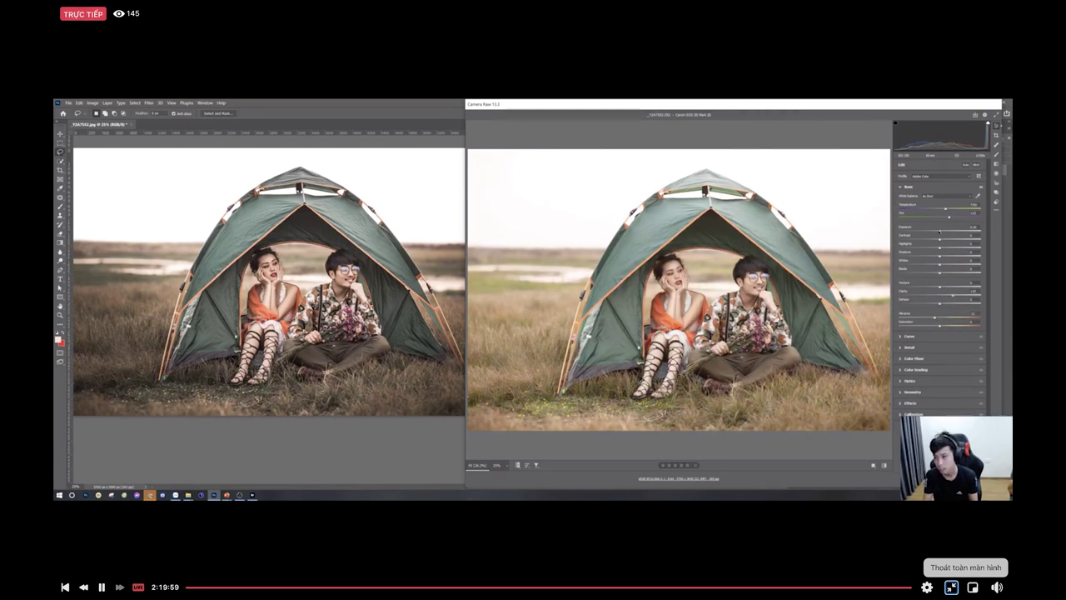
mouse_move(940, 246)
mouse_down()
mouse_move(904, 245)
mouse_move(936, 233)
mouse_up()
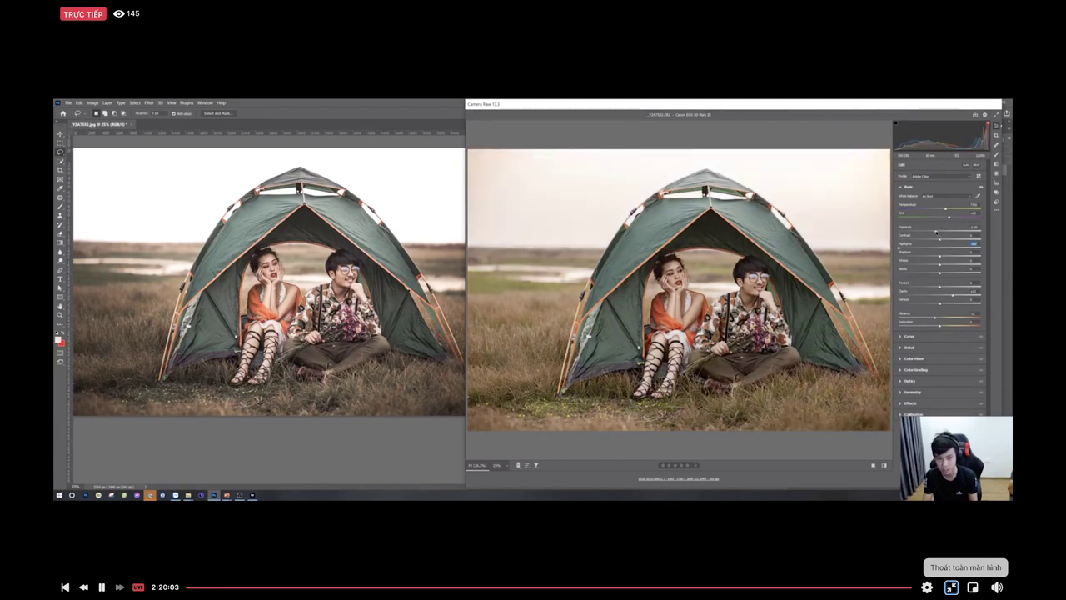
drag(940, 326, 945, 326)
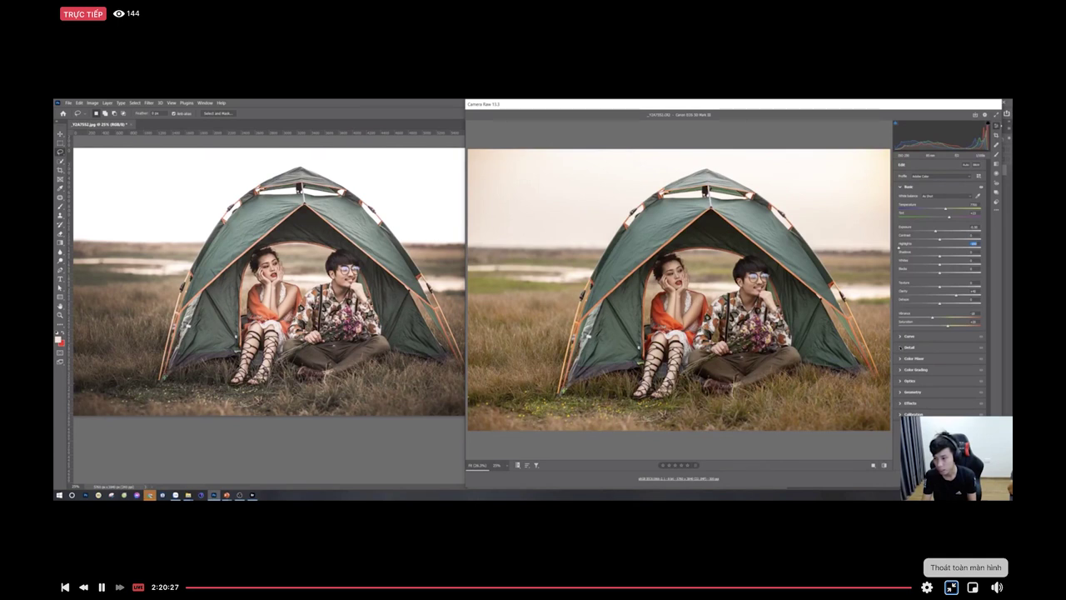
Step: Shift the Greens and Yellows hues upward in the Color Mixer for the RAW tent photo
click(913, 358)
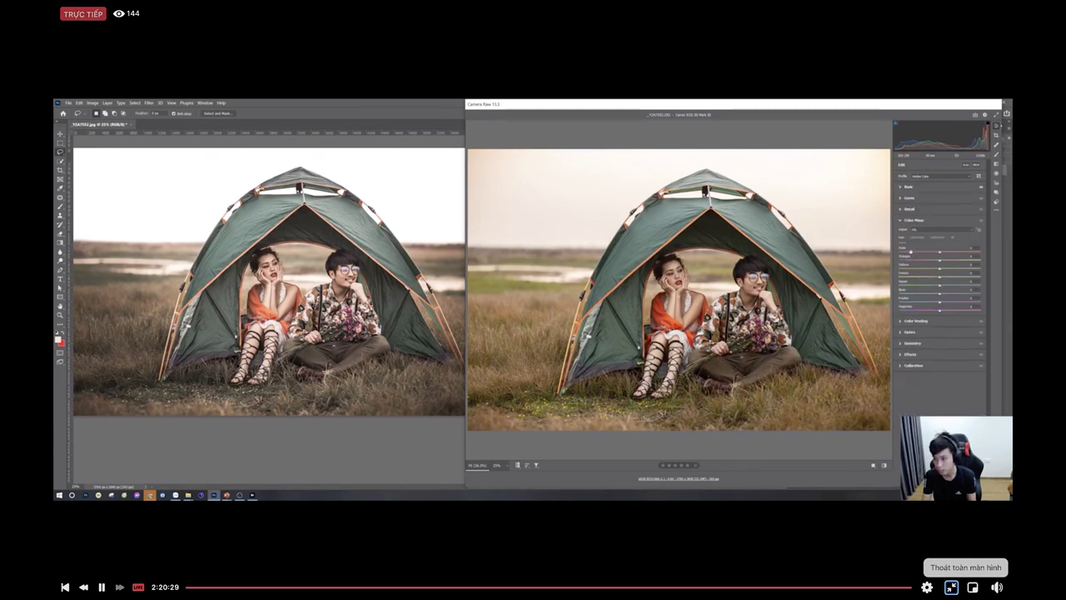
click(948, 277)
drag(950, 278, 957, 282)
click(954, 269)
Step: Reduce the saturation of the Yellows, Greens and Aquas in the Color Mixer
click(917, 239)
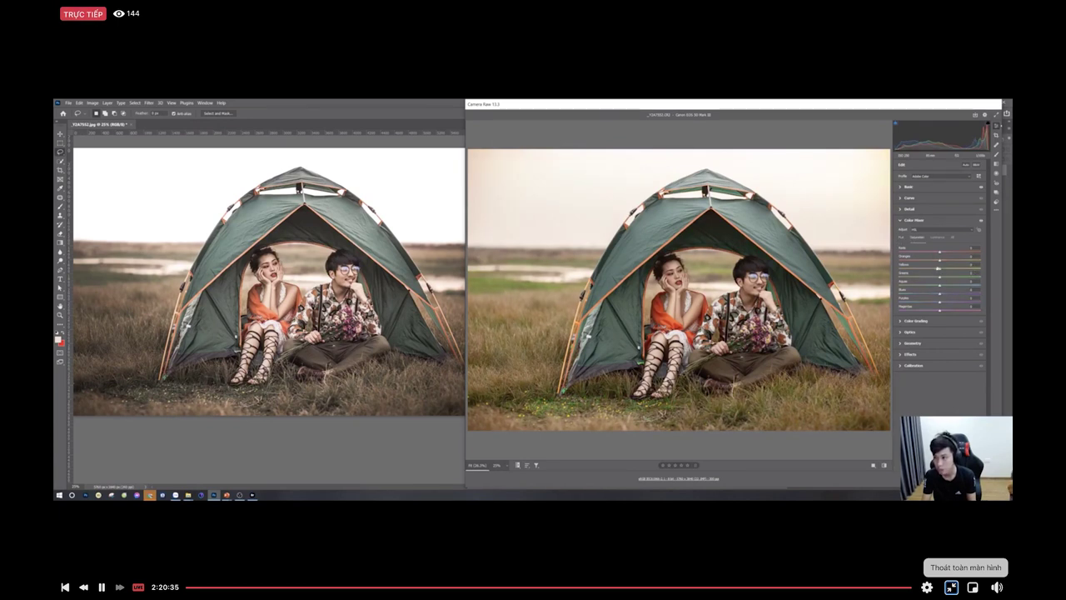
drag(898, 277, 930, 280)
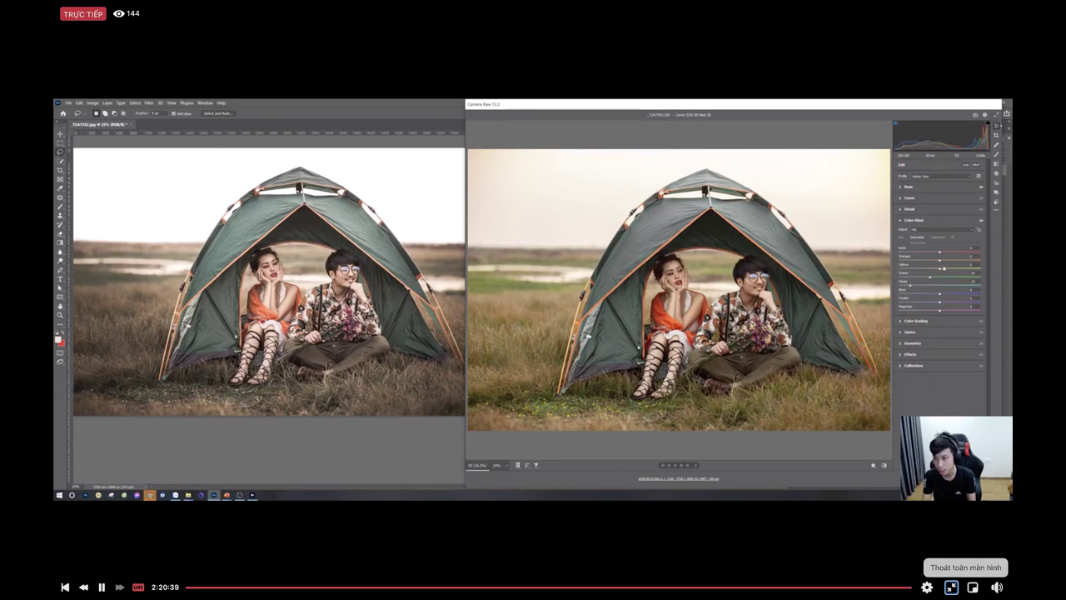
mouse_move(931, 269)
mouse_down()
mouse_move(916, 269)
mouse_move(929, 269)
mouse_up()
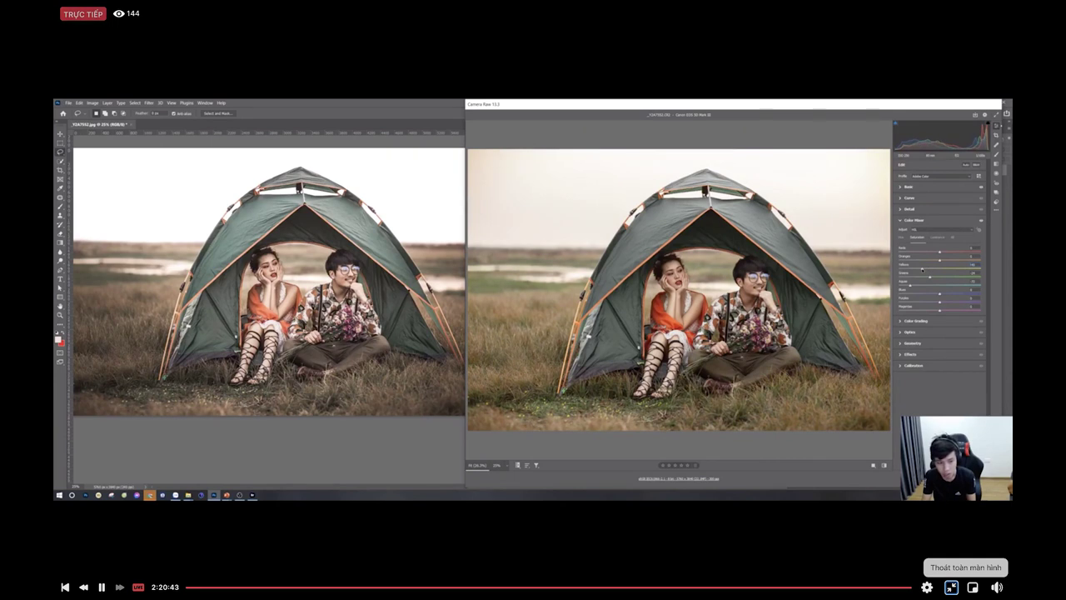
Step: Lower the luminance of the Yellows and Greens in the Color Mixer and readjust their hues
click(939, 237)
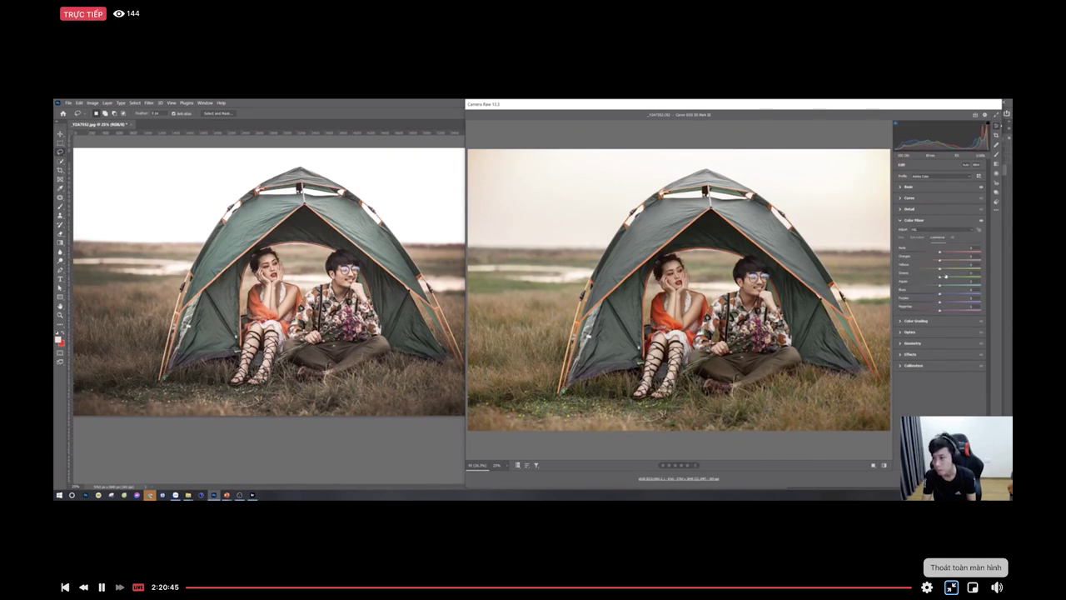
drag(942, 275, 924, 269)
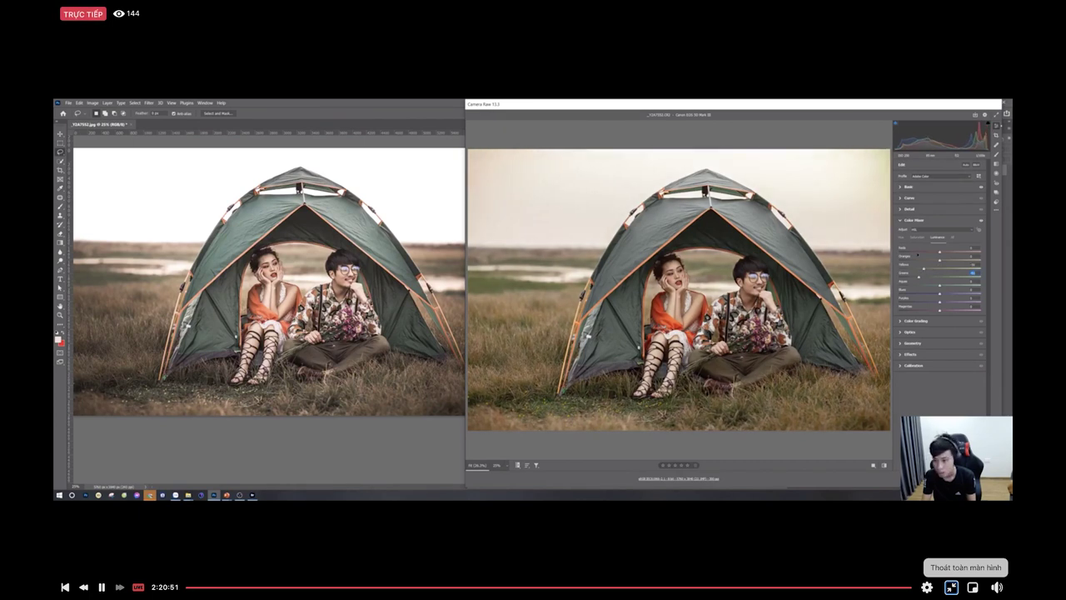
click(900, 238)
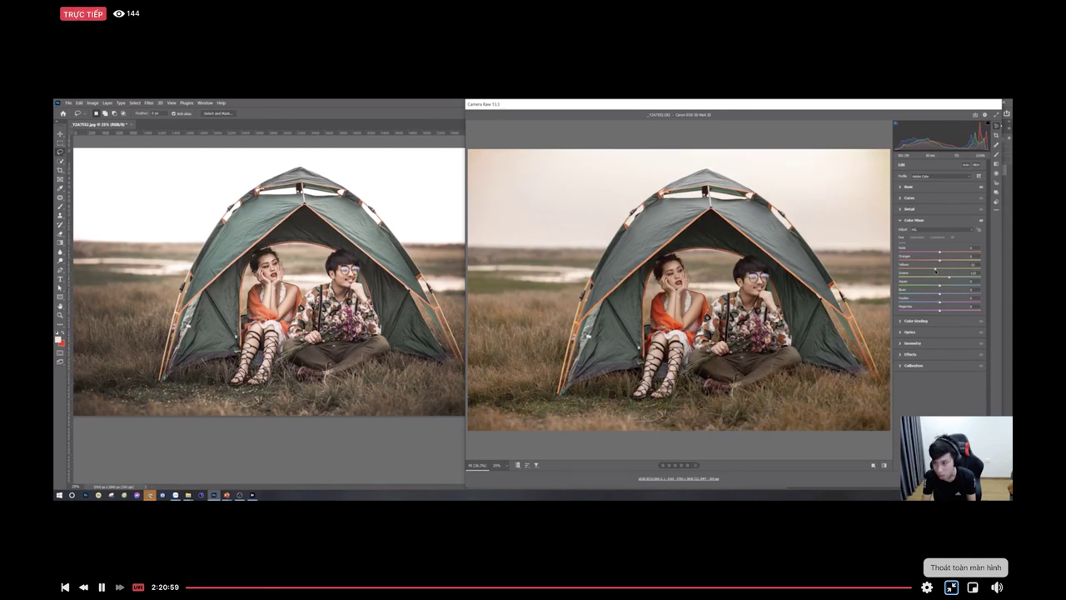
click(941, 237)
mouse_move(921, 273)
mouse_down()
mouse_move(903, 275)
mouse_move(936, 269)
mouse_up()
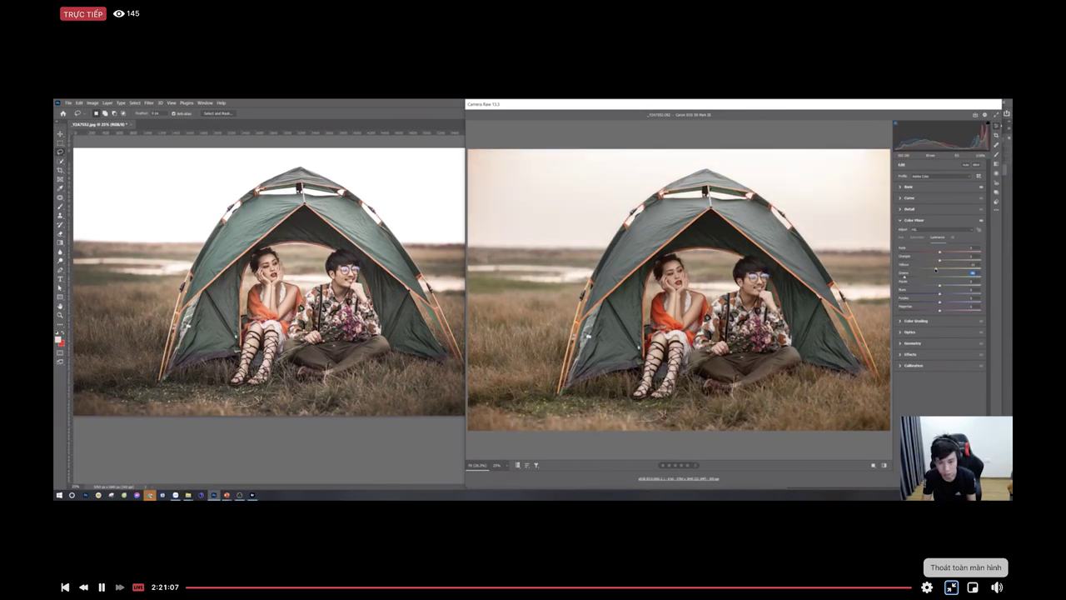
Step: Shift the Aquas hue upward and raise the Aquas saturation in the Color Mixer for the RAW tent photo
click(904, 239)
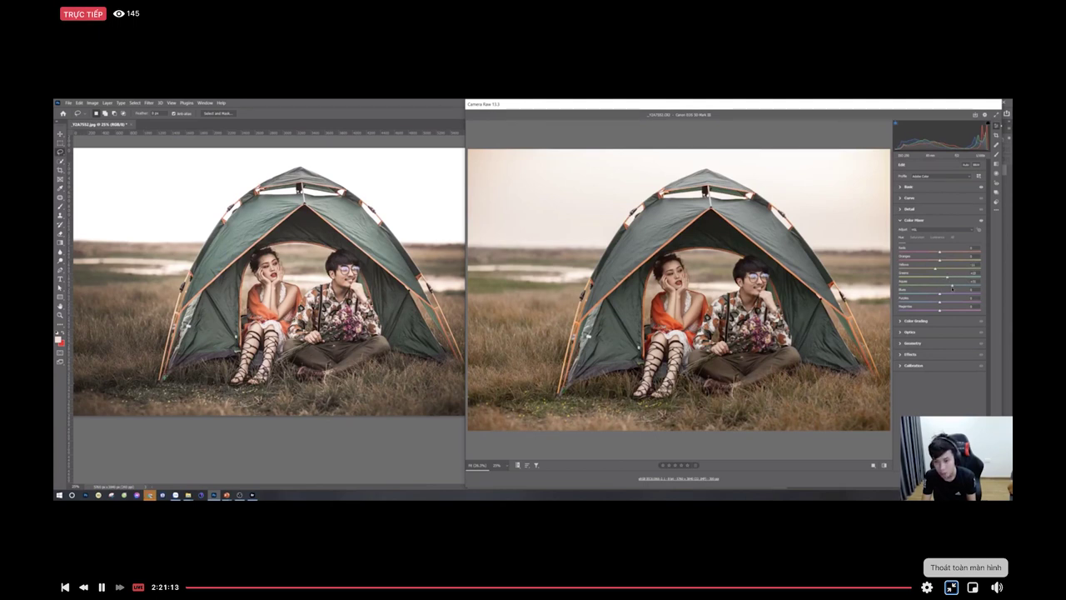
click(917, 237)
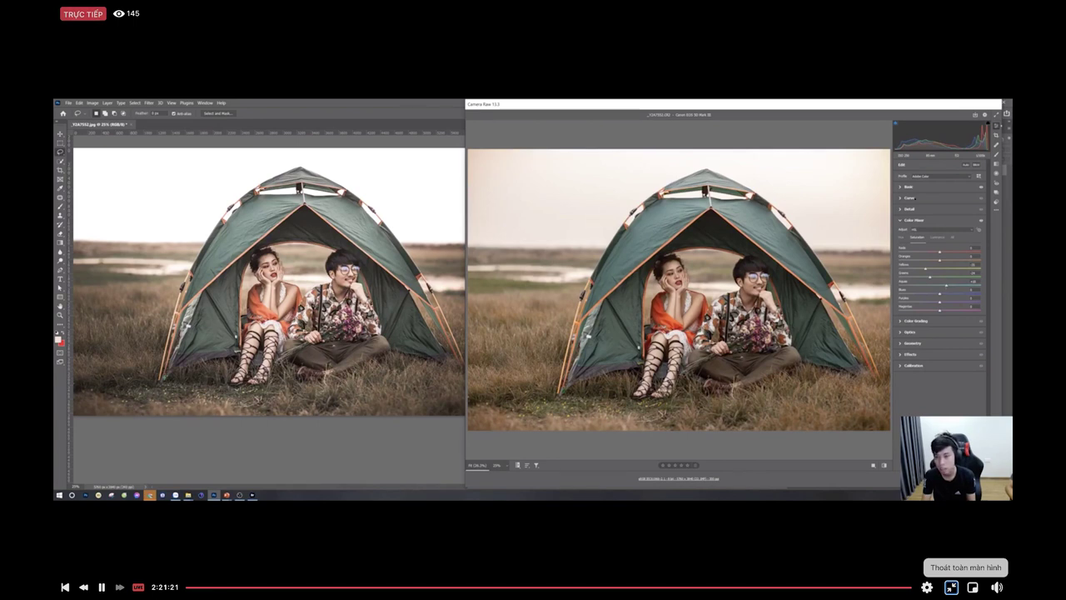
Step: Raise the Whites in the tent photo's Basic adjustments and slightly reduce the Oranges saturation in the Color Mixer
click(905, 187)
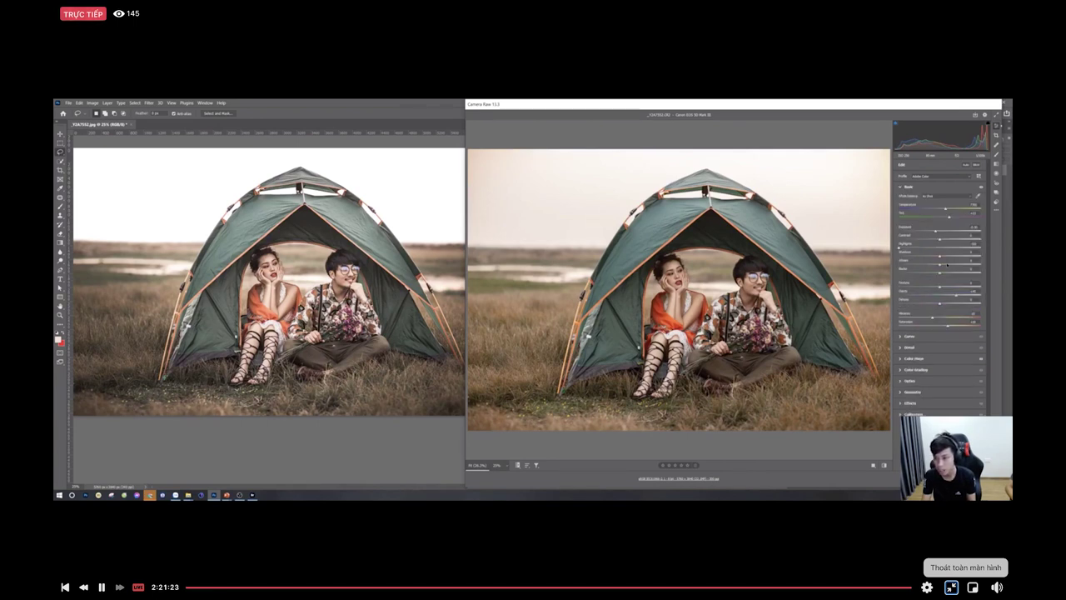
drag(943, 264, 955, 265)
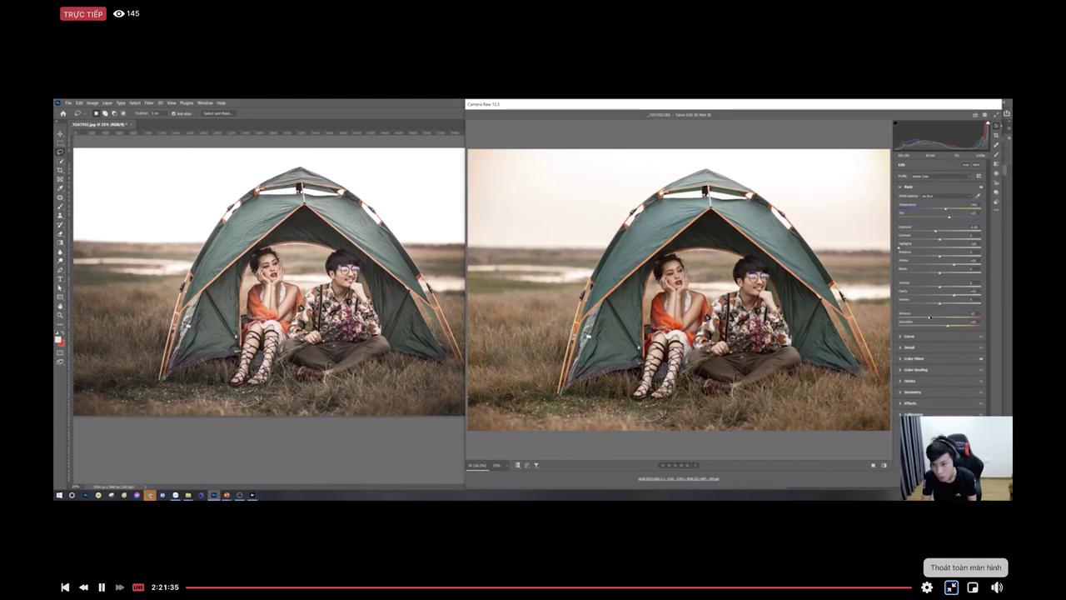
click(912, 358)
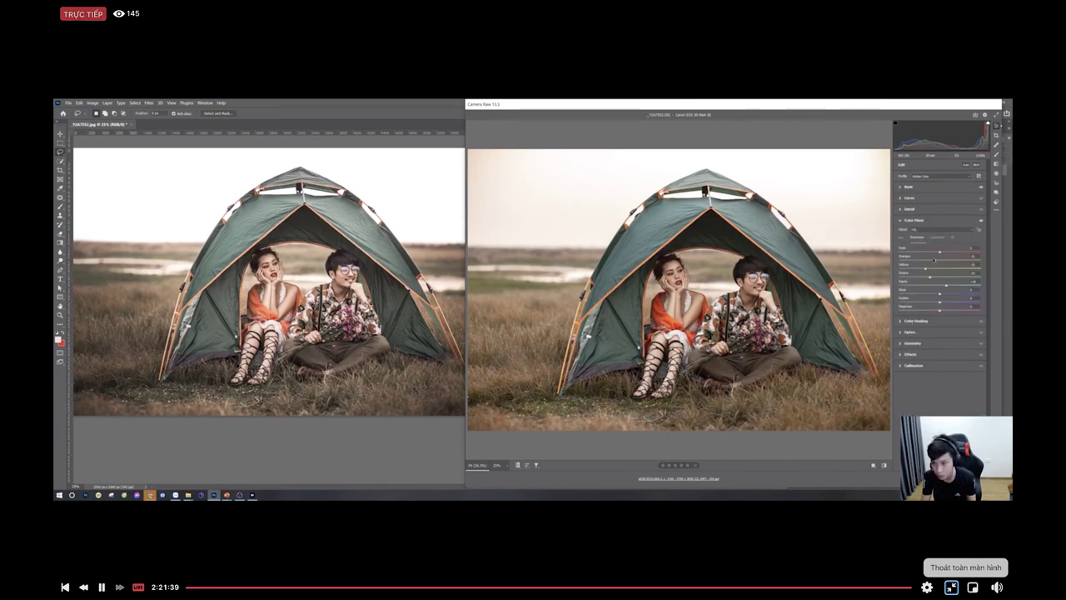
drag(940, 260, 943, 260)
key(ctrl+minus)
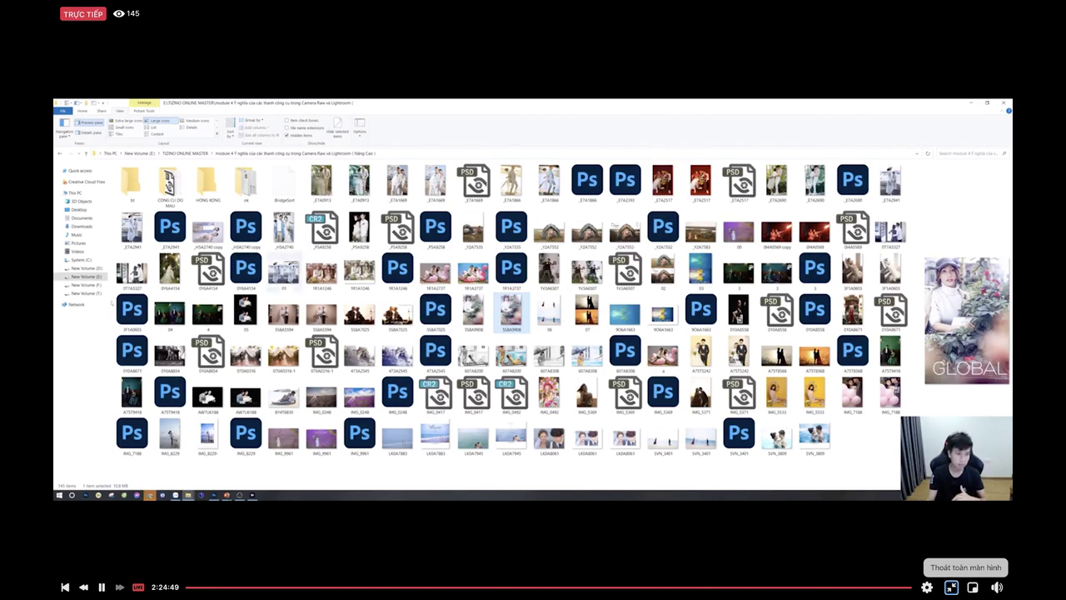
Step: View the green-wall couple comparison image 04 from the module 4 folder and compare it with the neighbouring image
double_click(176, 314)
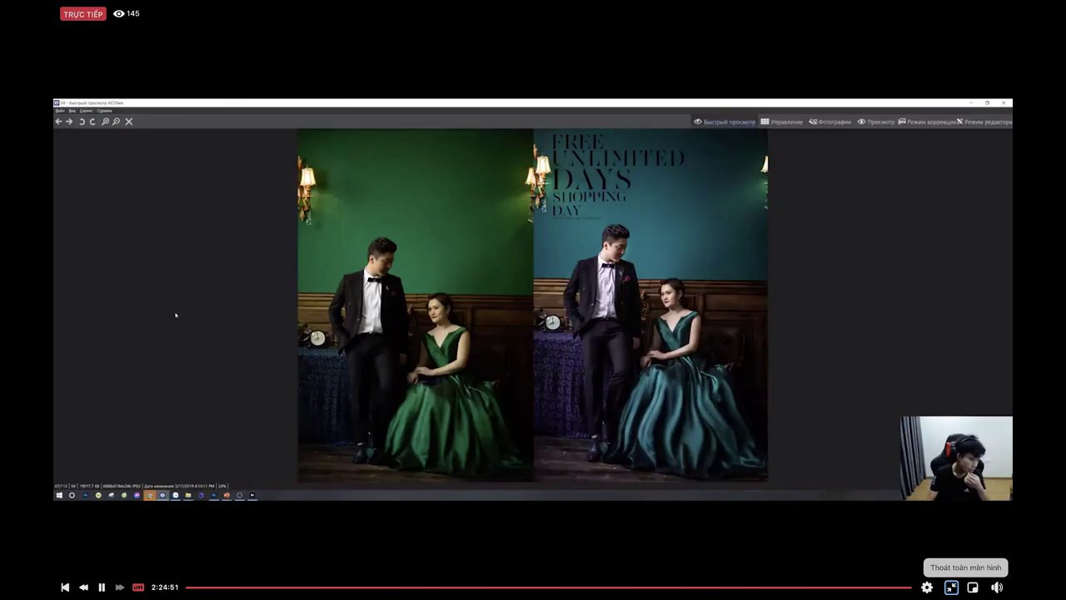
key(Right)
key(Left)
key(Right)
key(Left)
key(Escape)
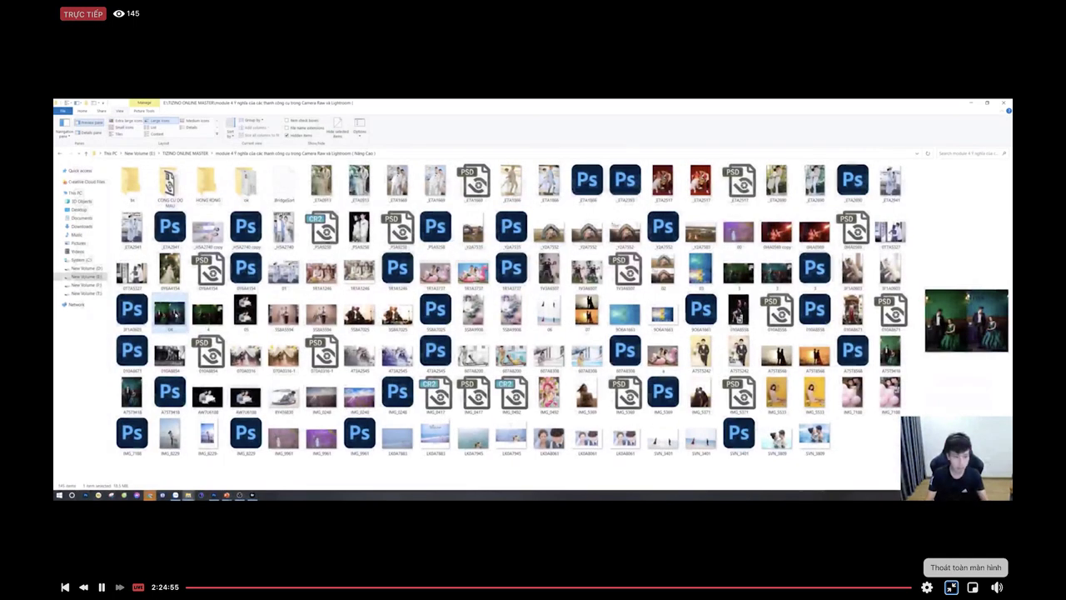
Step: View image 05 of the couple on a black background enlarged and examine both of its stacked versions
click(254, 309)
double_click(254, 308)
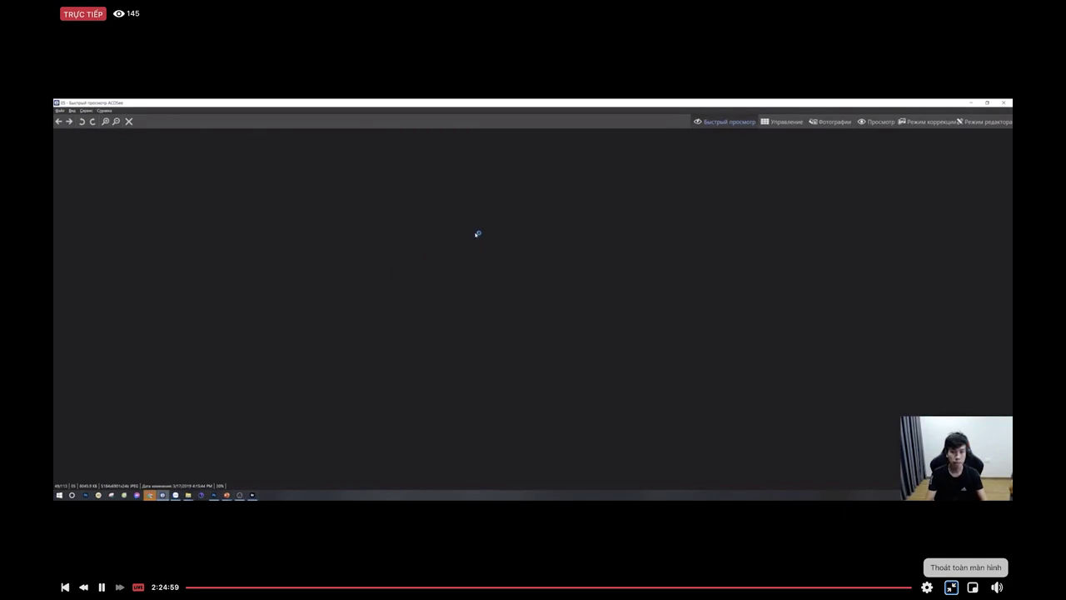
scroll(476, 236, up, 2)
drag(491, 235, 512, 350)
drag(529, 394, 530, 217)
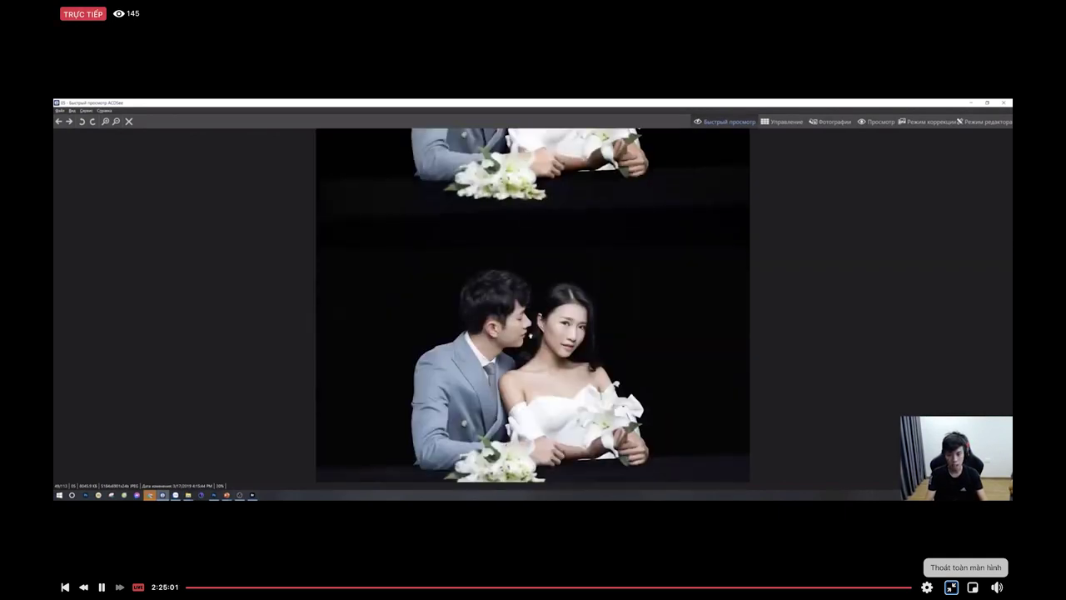
scroll(530, 218, down, 1)
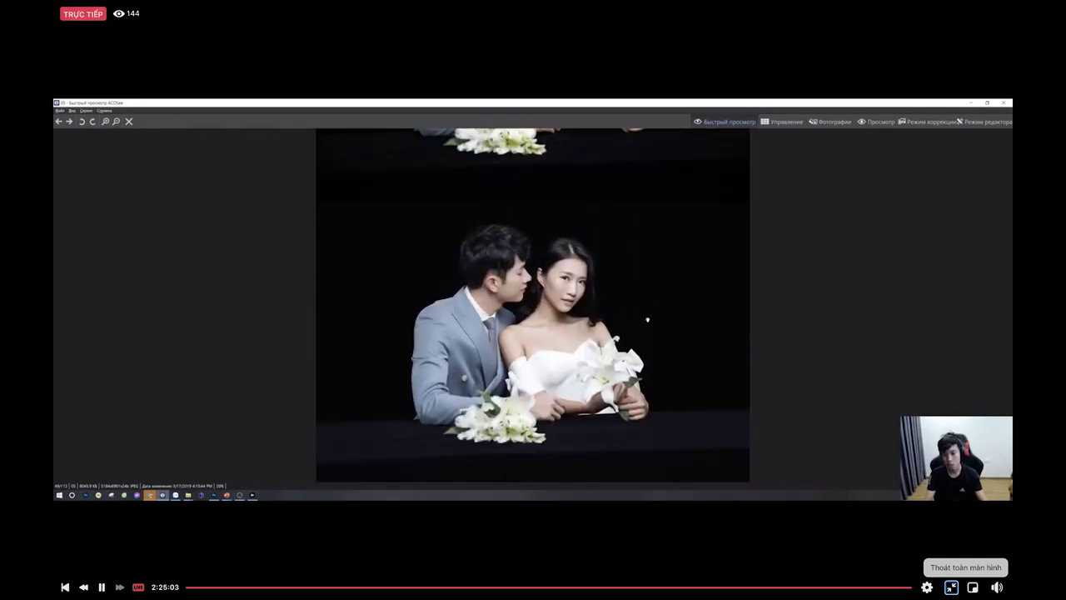
key(Escape)
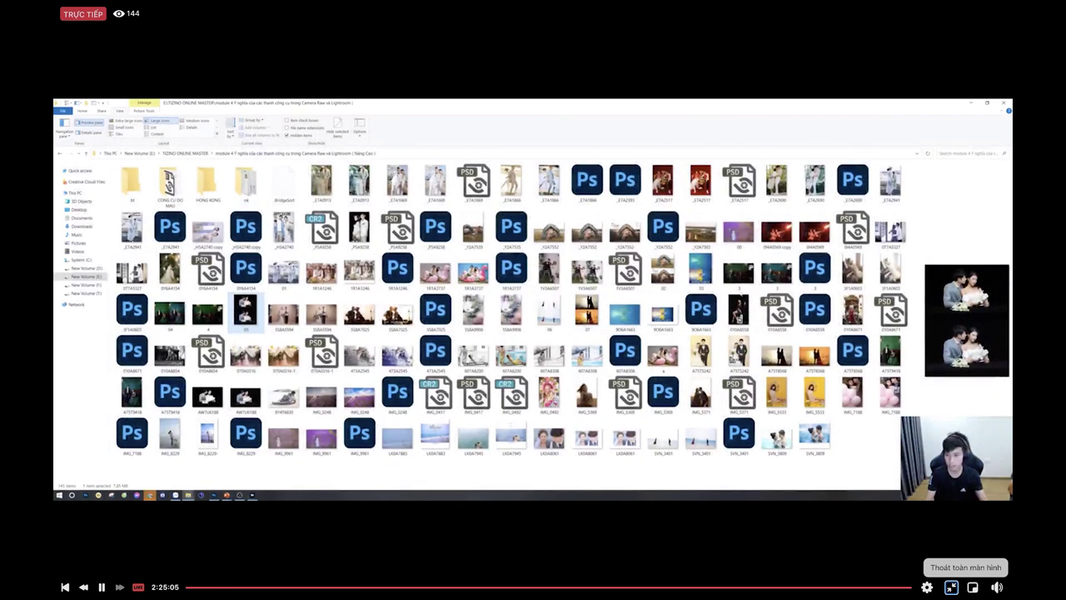
Step: Preview image 3 of the couple against a teal wall, and open it from the module 4 folder in Photoshop
click(776, 271)
double_click(776, 271)
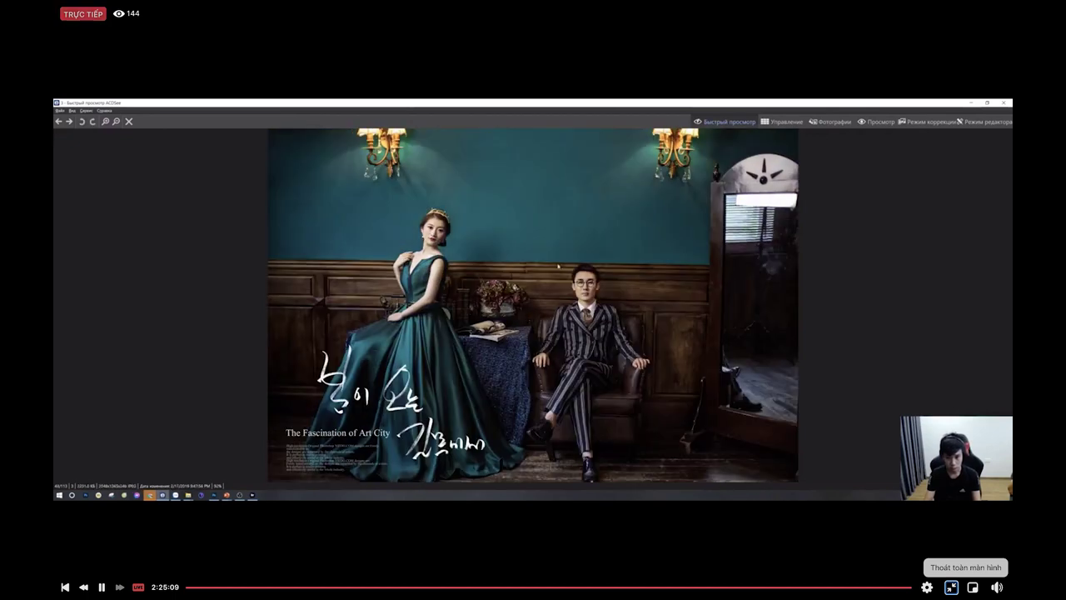
key(Escape)
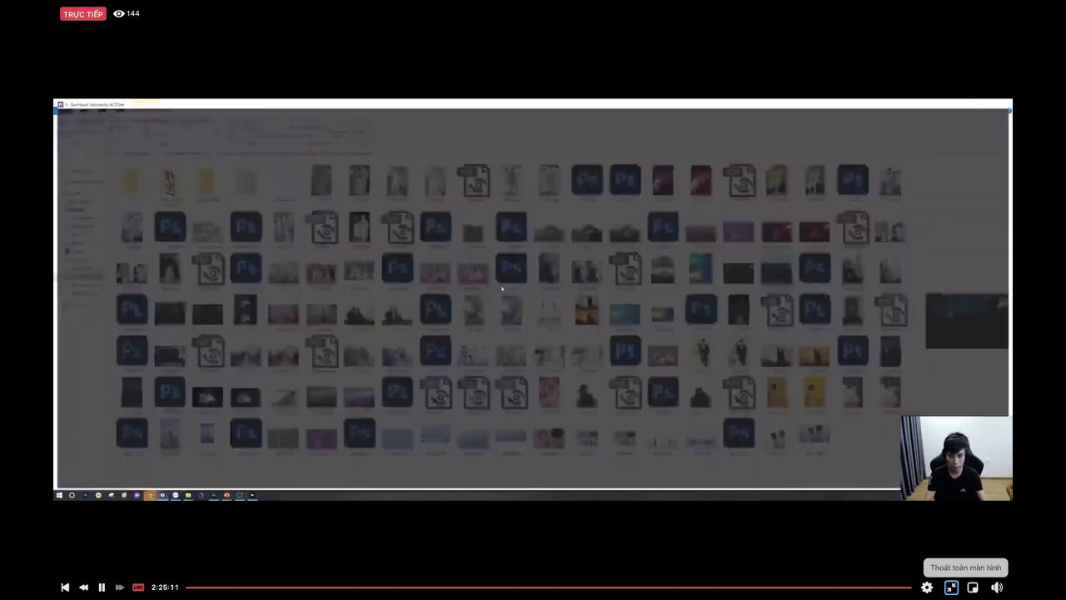
key(alt+Tab)
drag(777, 275, 343, 333)
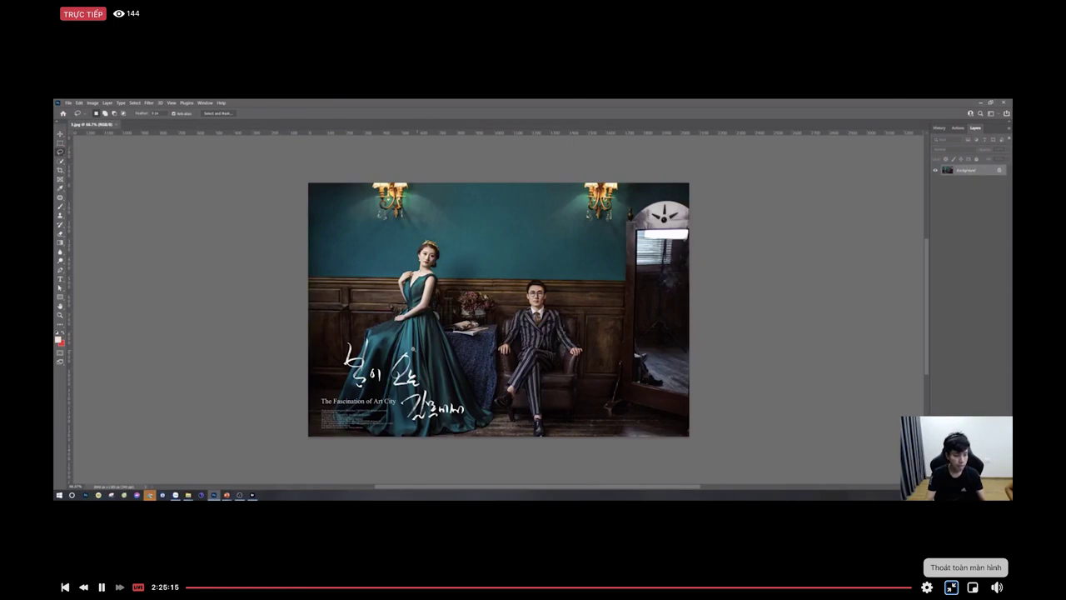
Step: Show the teal-wall photo in full-screen mode with the menu bar and move it aside to leave empty canvas beside it
scroll(416, 350, down, 1)
key(f)
drag(482, 300, 213, 243)
key(XF86MonBrightnessUp)
scroll(213, 237, up, 2)
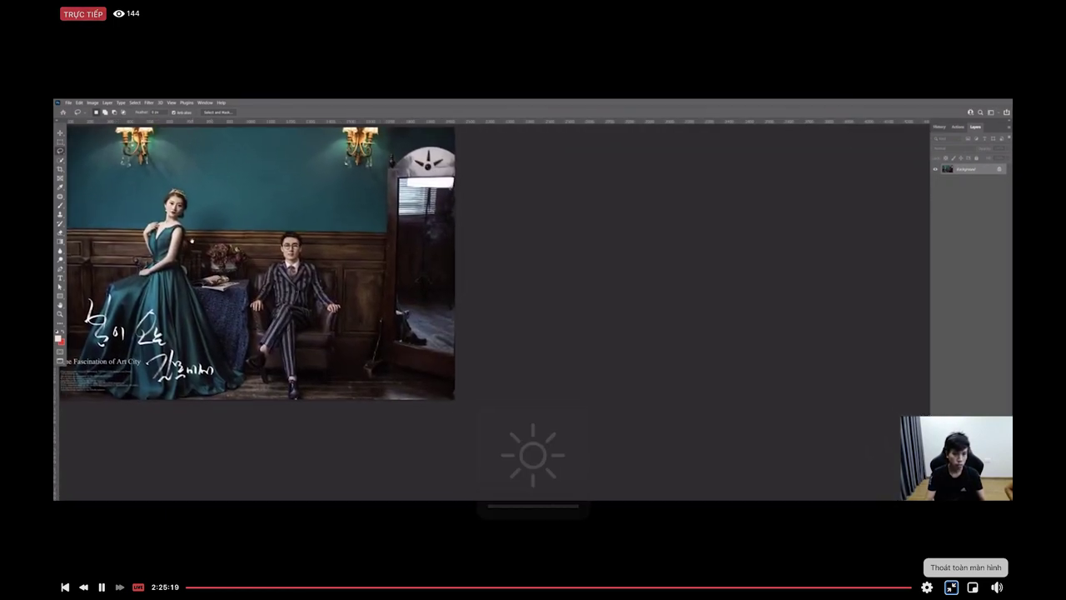